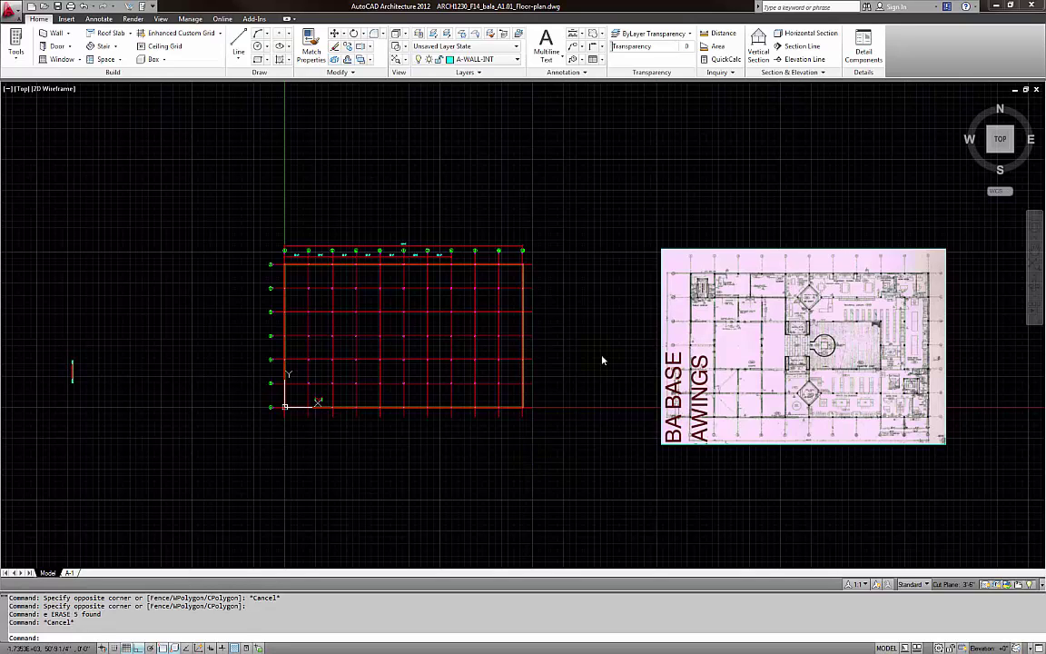
Compare the column grid and exterior wall outline with the scanned floor plan image beside it
mouse_move(602, 362)
middle_mouse_down()
mouse_move(572, 408)
mouse_move(481, 378)
middle_mouse_up()
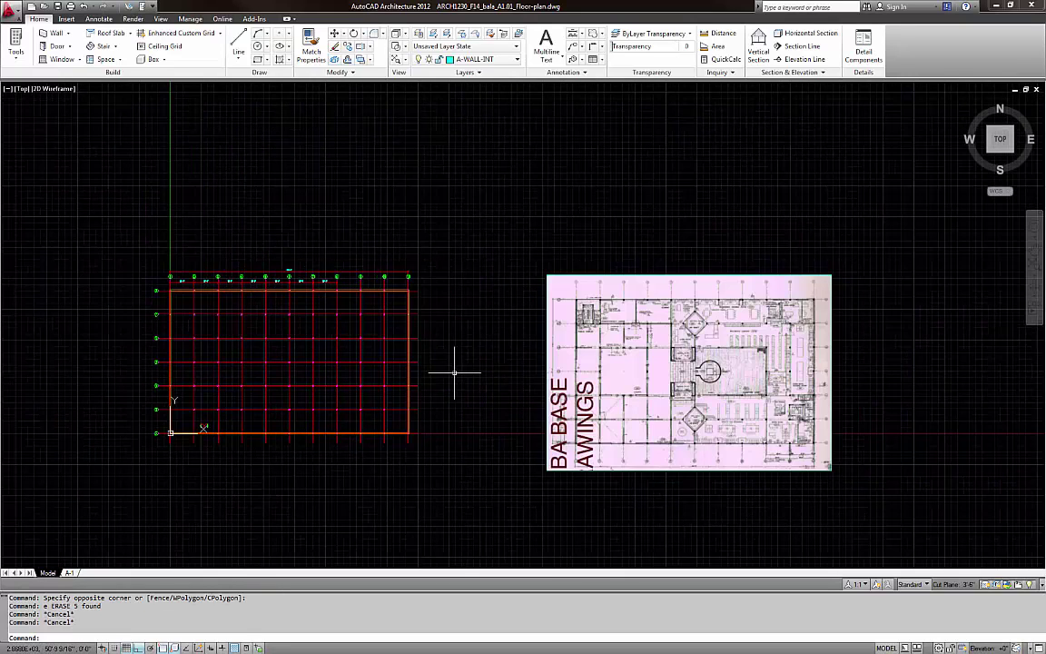
scroll(201, 318, "up", 2)
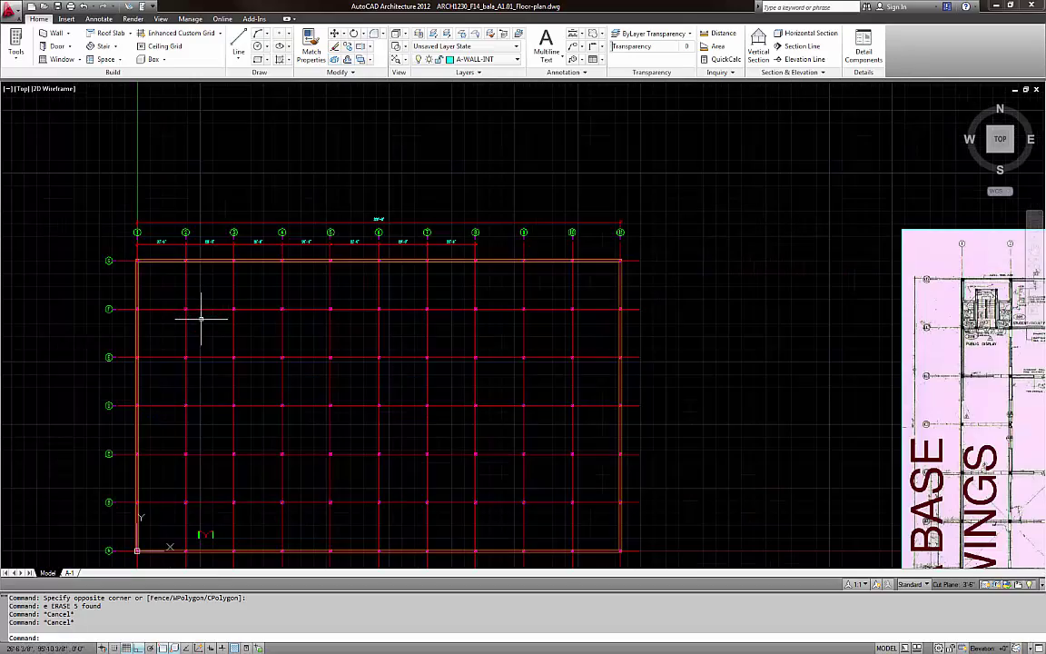
mouse_move(580, 329)
middle_mouse_down()
mouse_move(470, 278)
mouse_move(222, 280)
middle_mouse_up()
middle_click_drag(646, 313, 398, 319)
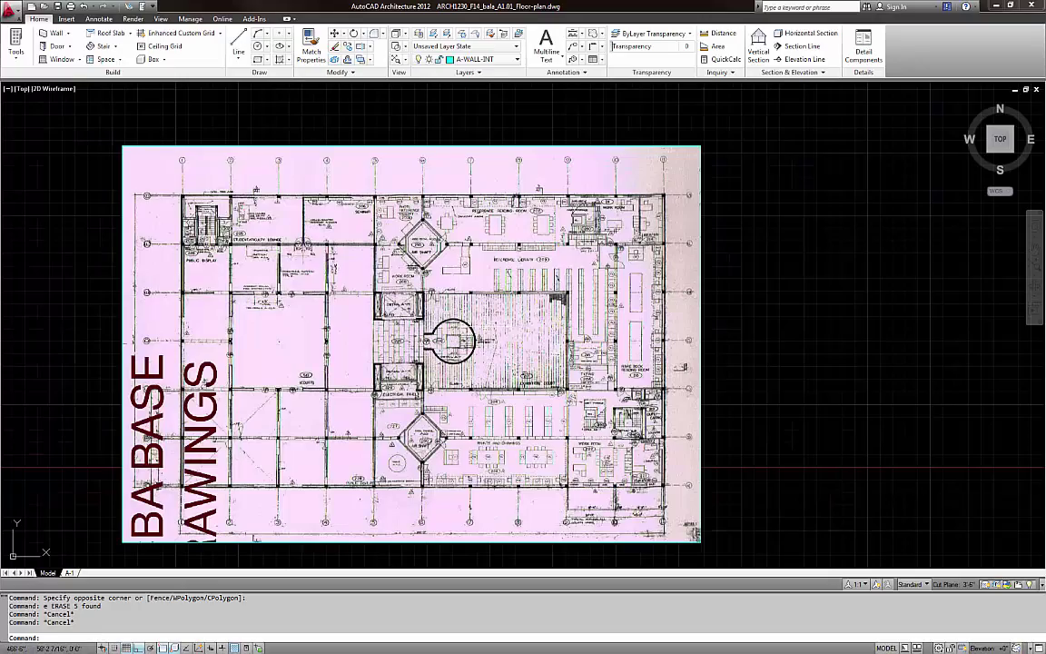
middle_click_drag(150, 261, 649, 273)
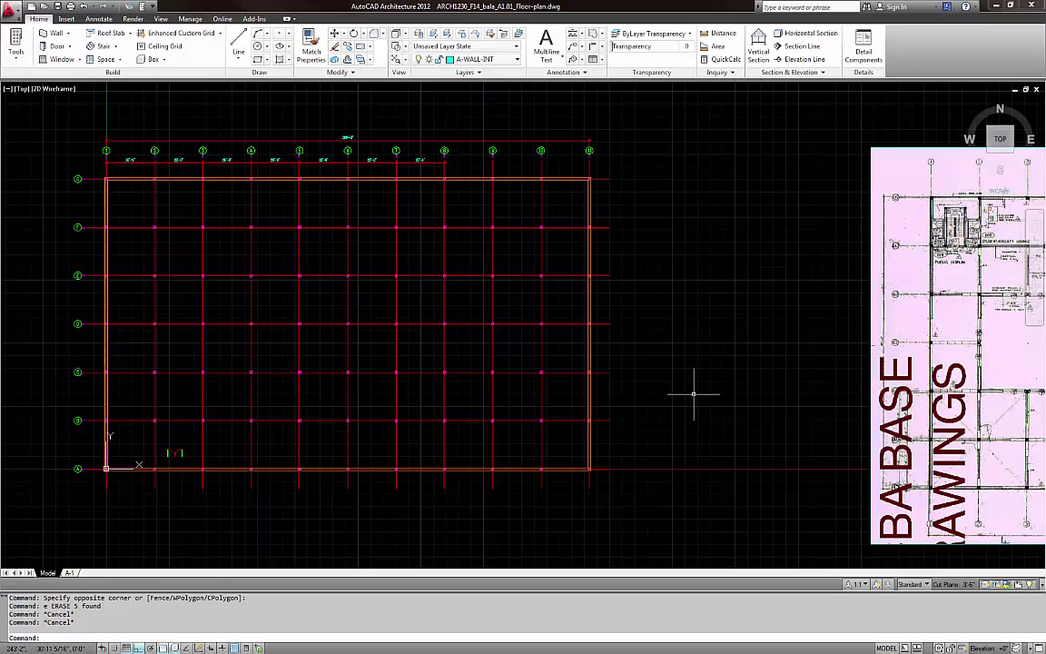
middle_click_drag(691, 397, 90, 390)
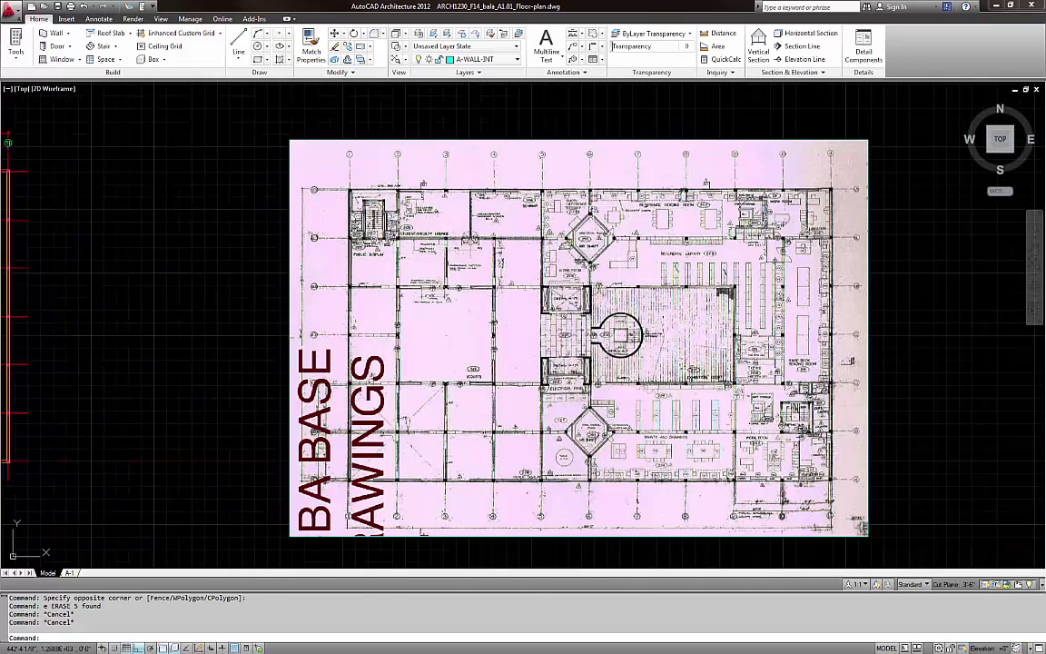
Examine the interior walls and room layout across the scanned plan, from the seminar and library rooms to the courts and air shafts
scroll(598, 213, "up", 5)
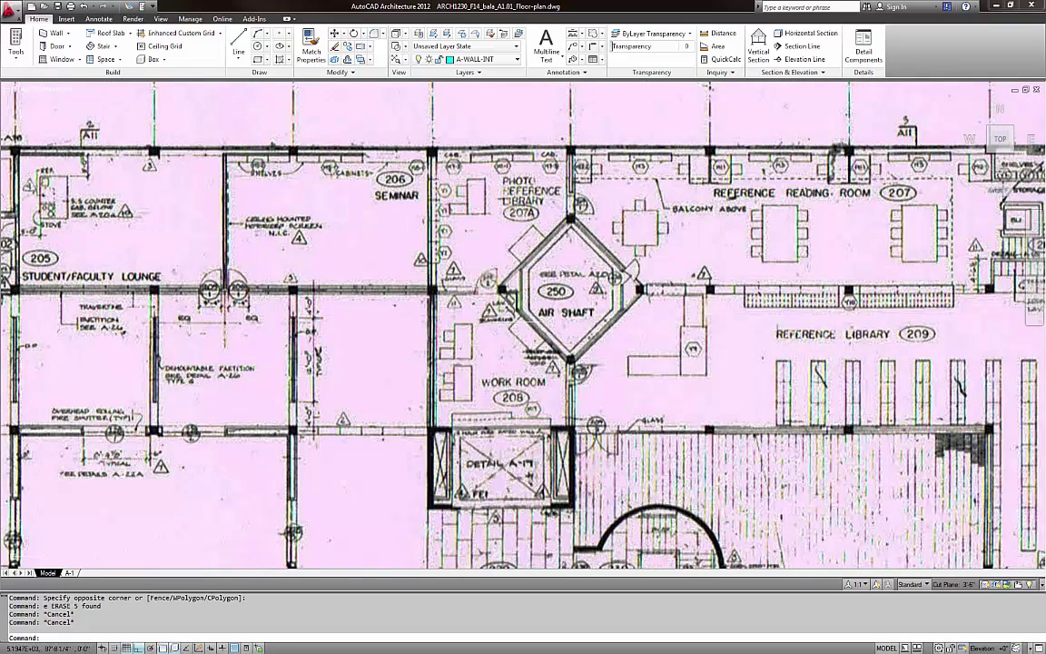
scroll(614, 245, "down", 2)
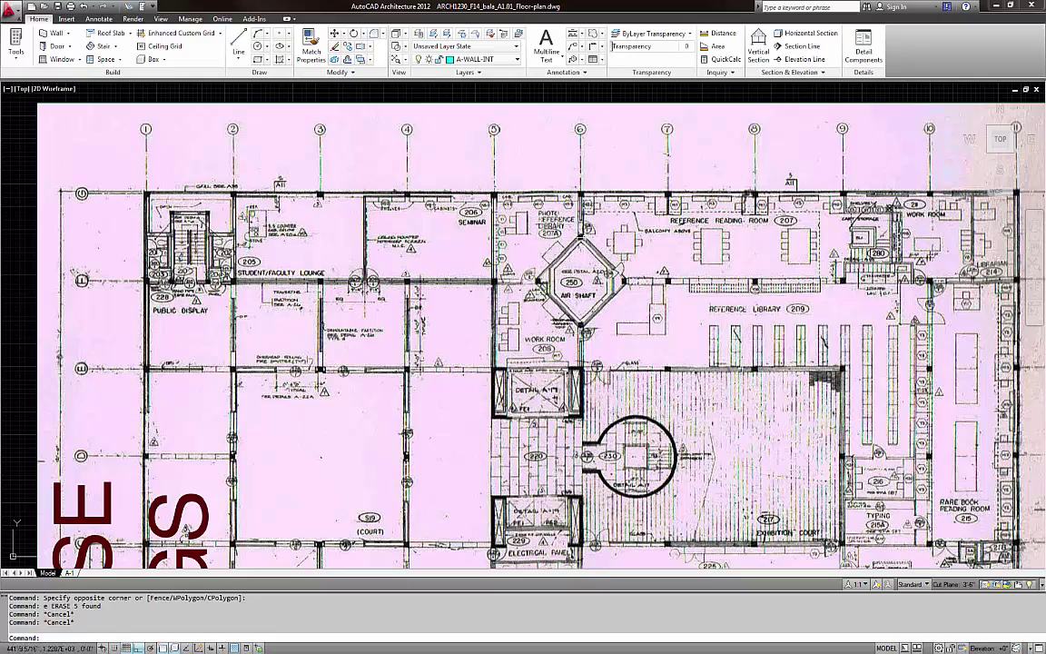
middle_click_drag(604, 355, 591, 226)
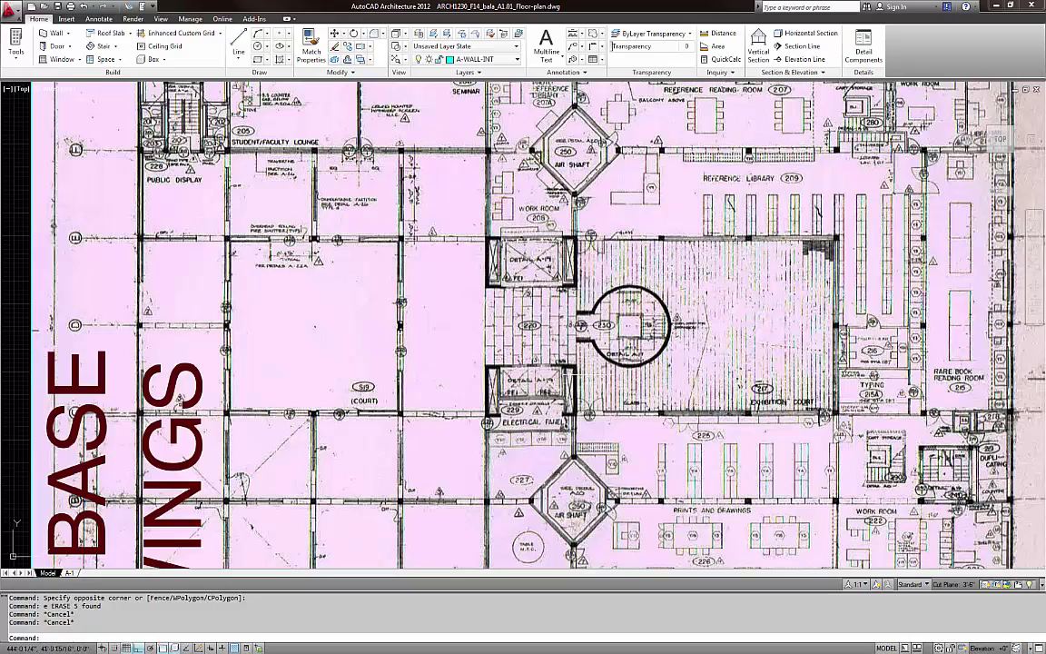
middle_click_drag(585, 389, 605, 282)
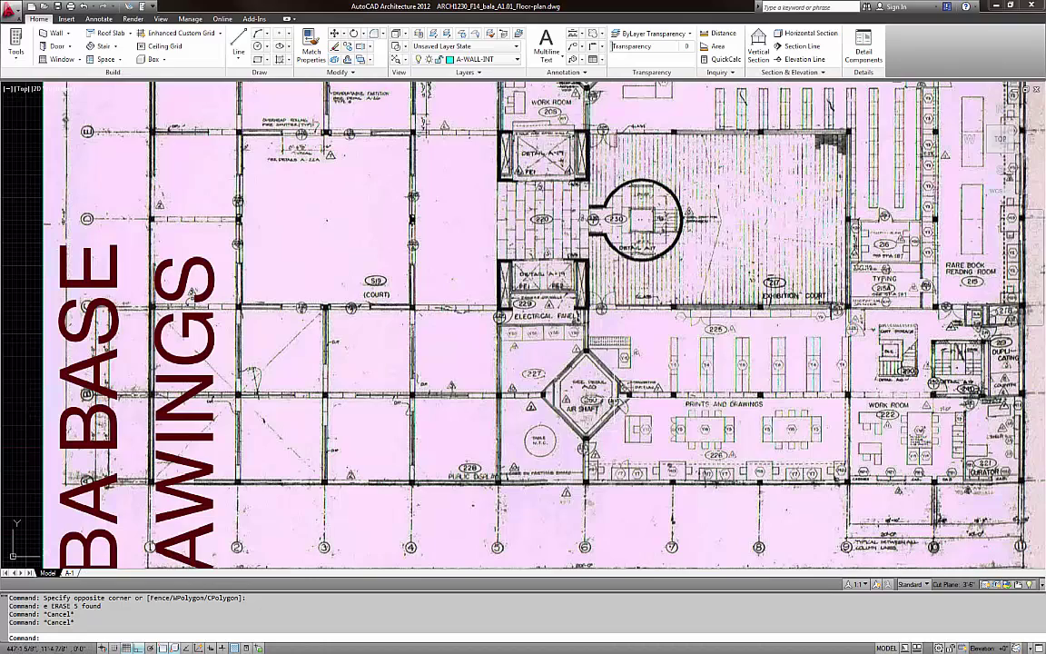
middle_click_drag(602, 241, 607, 336)
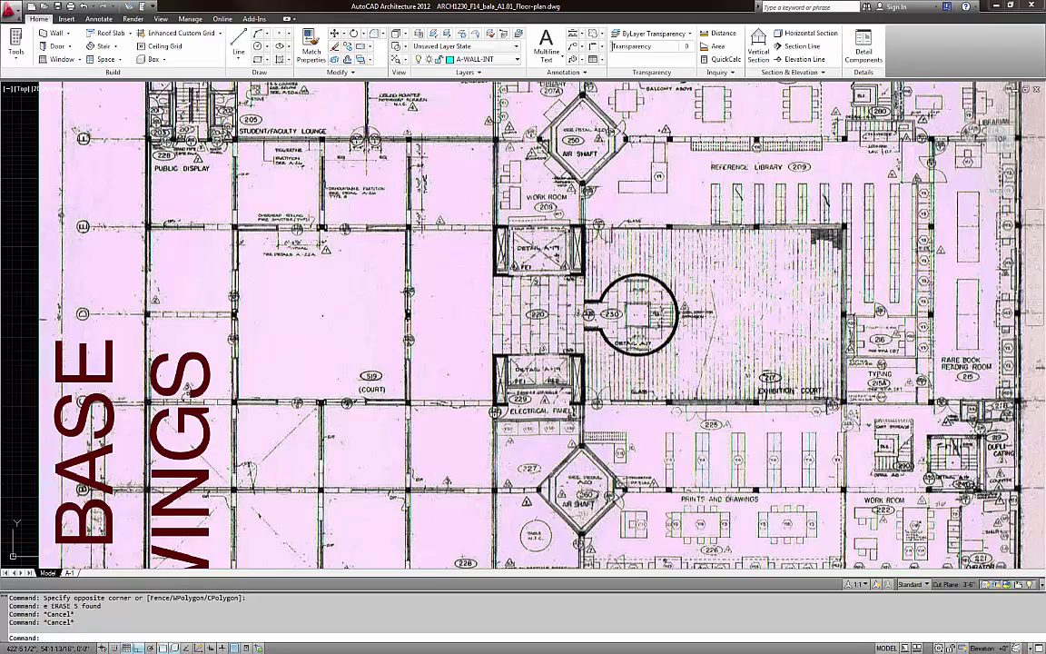
middle_click_drag(502, 305, 504, 392)
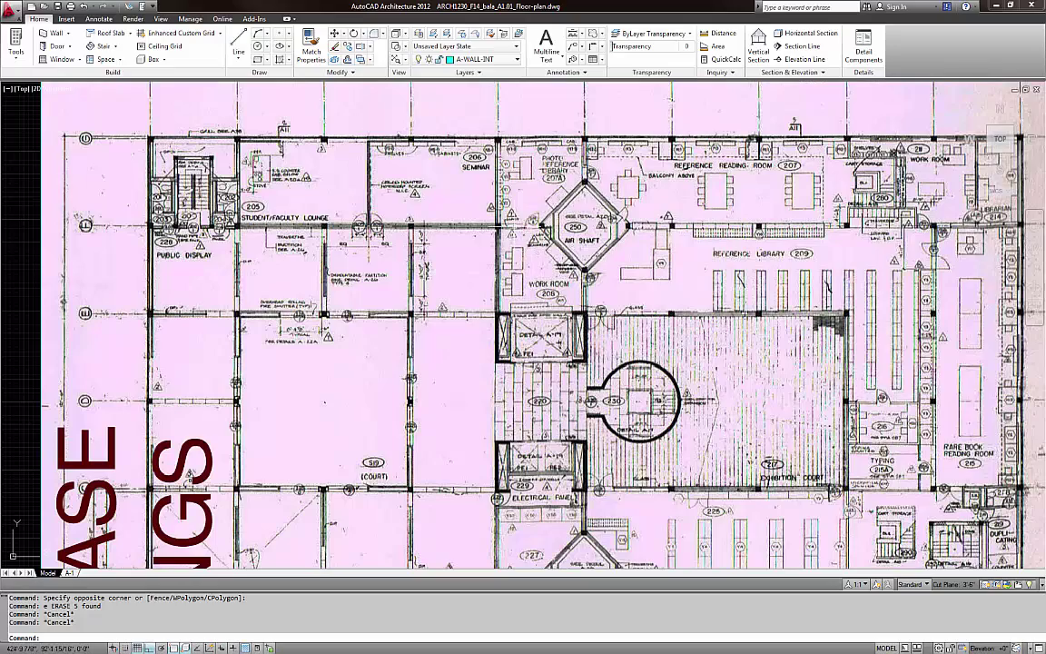
scroll(594, 160, "up", 2)
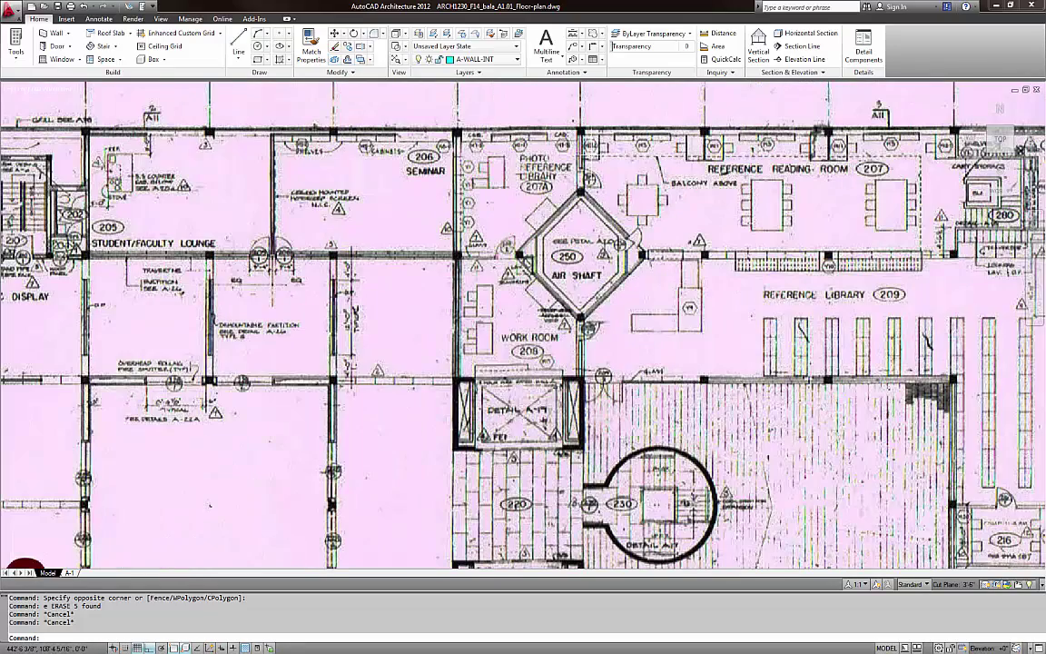
scroll(583, 230, "down", 5)
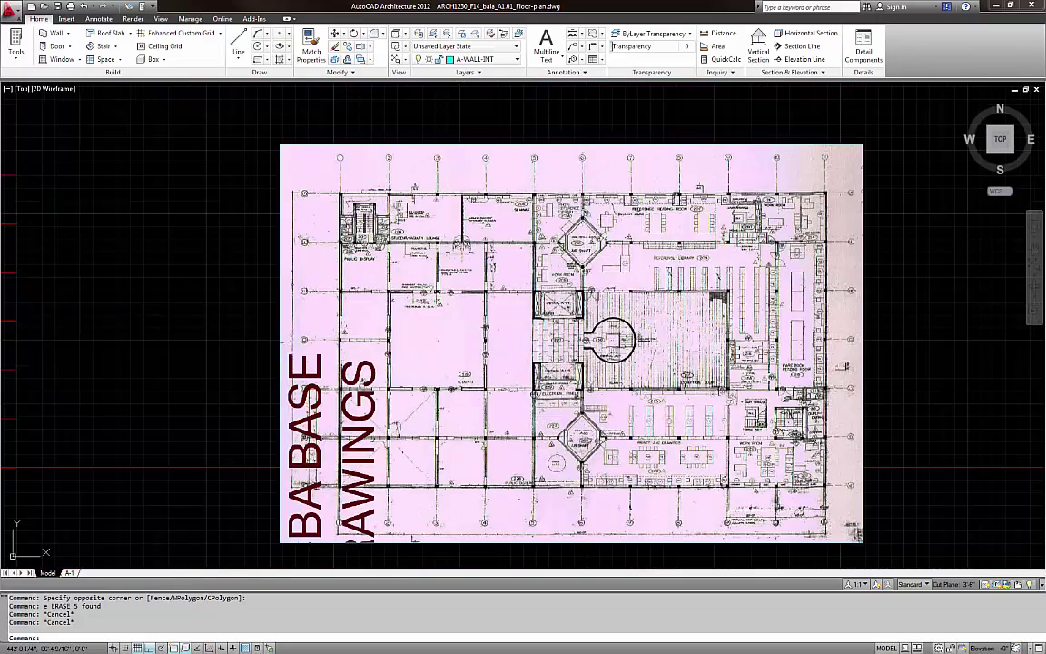
scroll(590, 256, "up", 2)
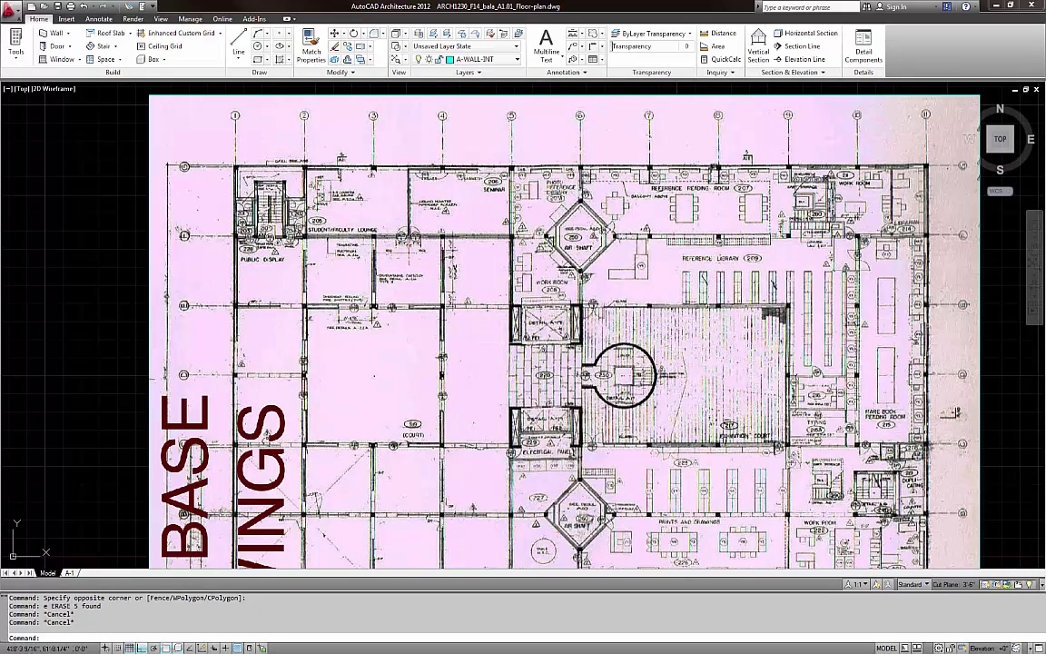
Examine the wall and column junctions near Work Room 208, and compare them with the gallery interior photo in Windows Photo Viewer
scroll(489, 315, "up", 9)
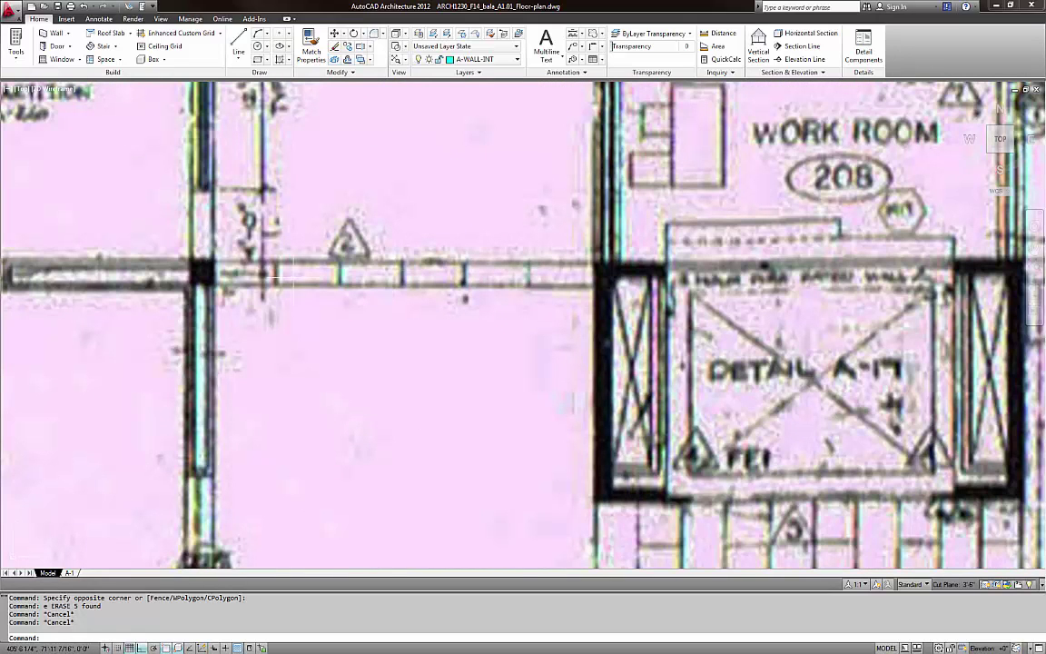
scroll(272, 272, "down", 5)
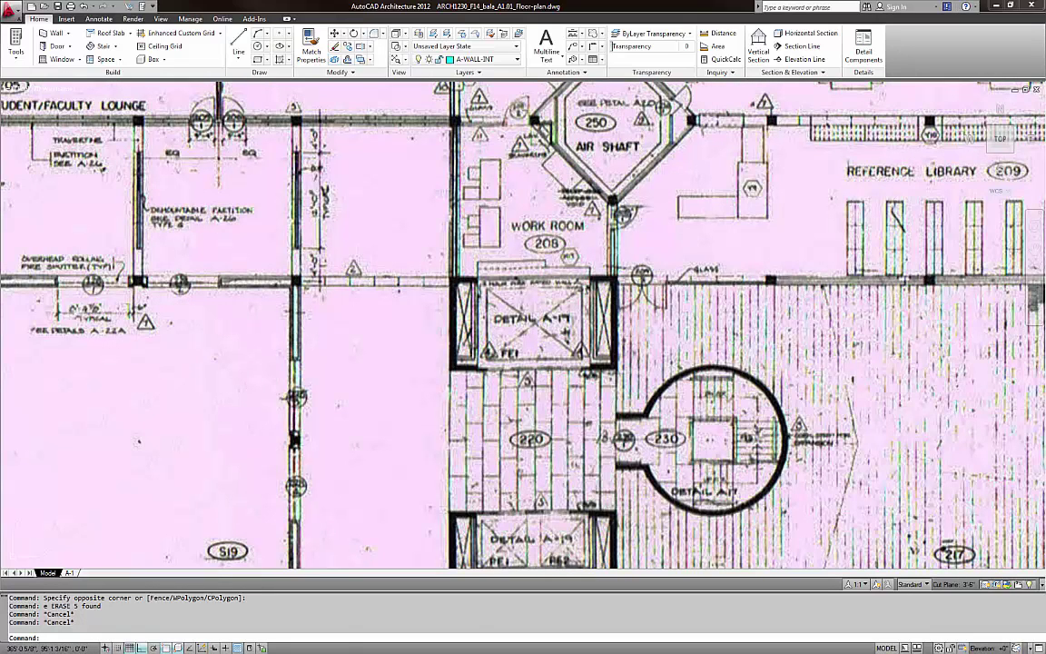
left_click_drag(2, 195, 465, 6)
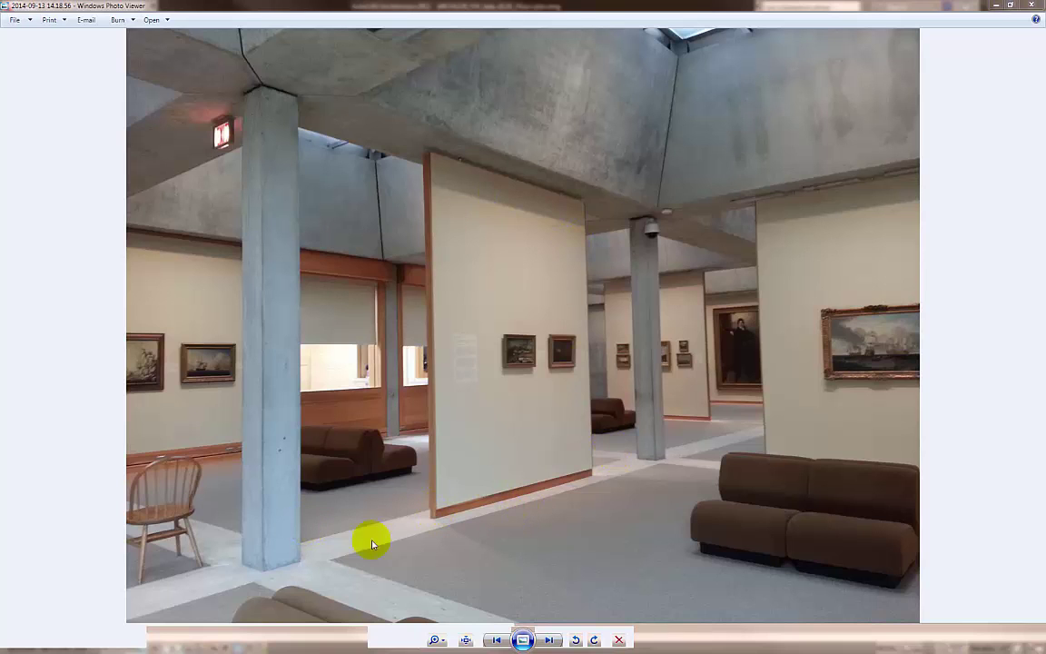
left_click_drag(947, 6, 0, 137)
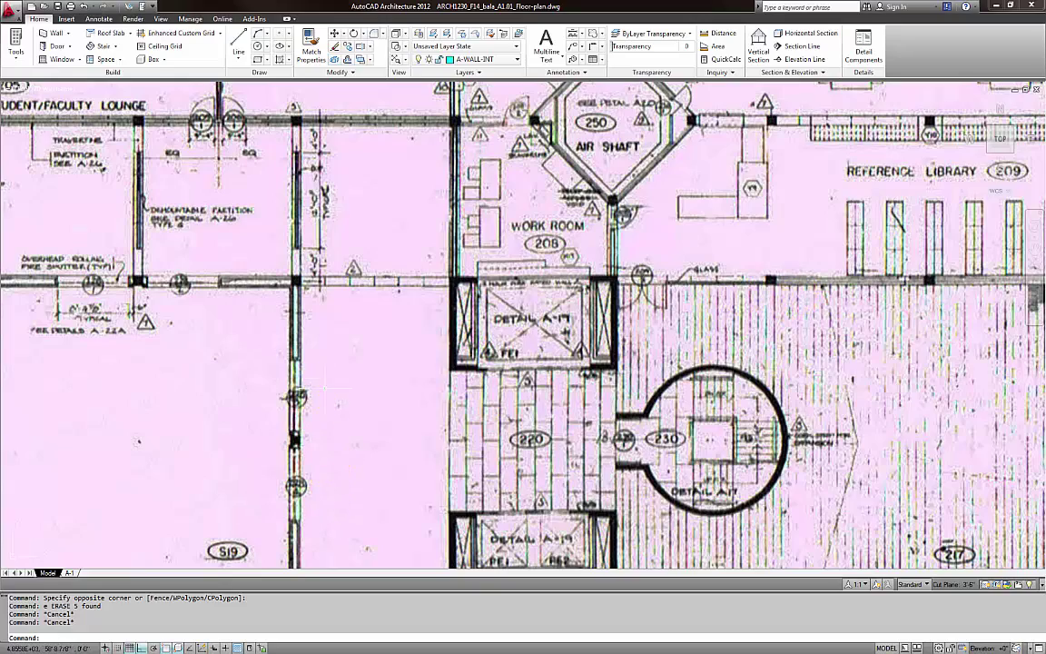
Examine the demountable partitions between columns around the court and below the student/faculty lounge, including their typical dimensions
scroll(331, 325, "down", 4)
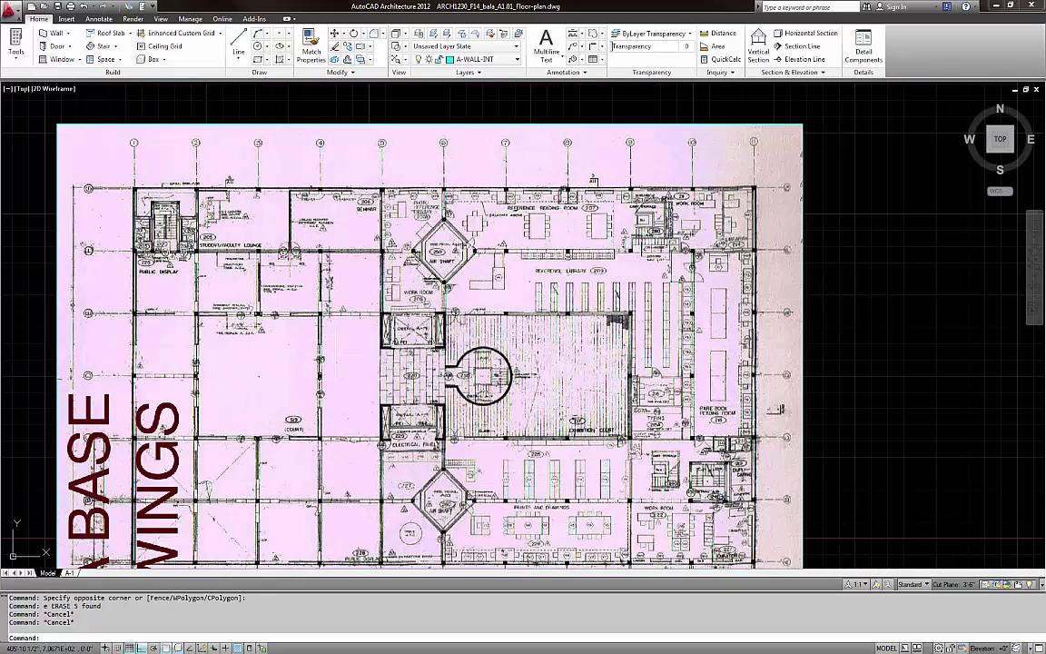
scroll(245, 490, "up", 8)
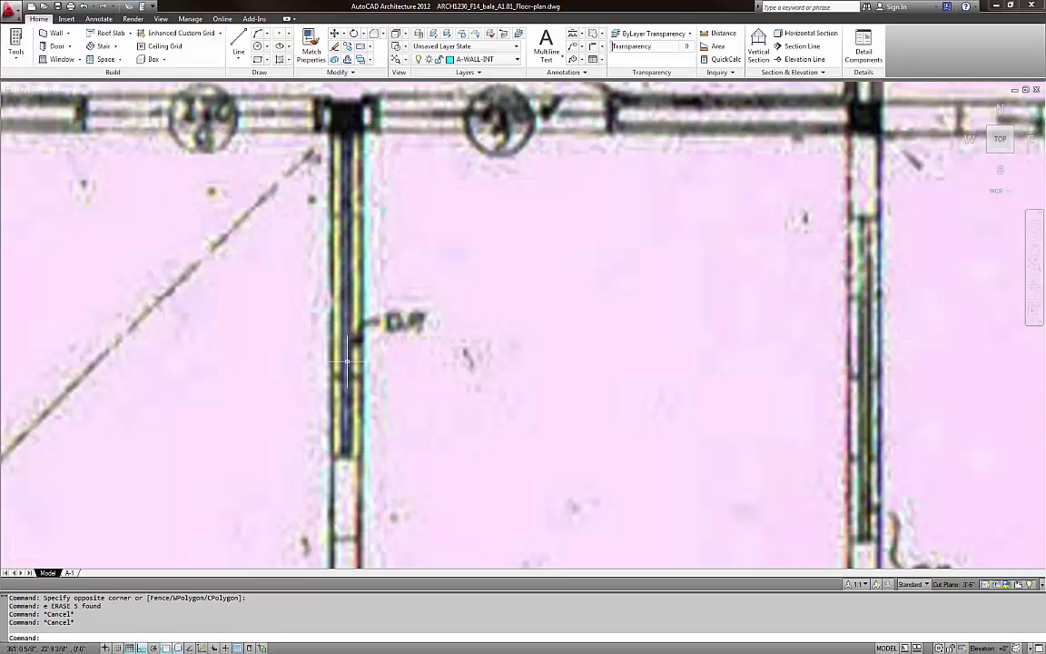
scroll(347, 360, "down", 4)
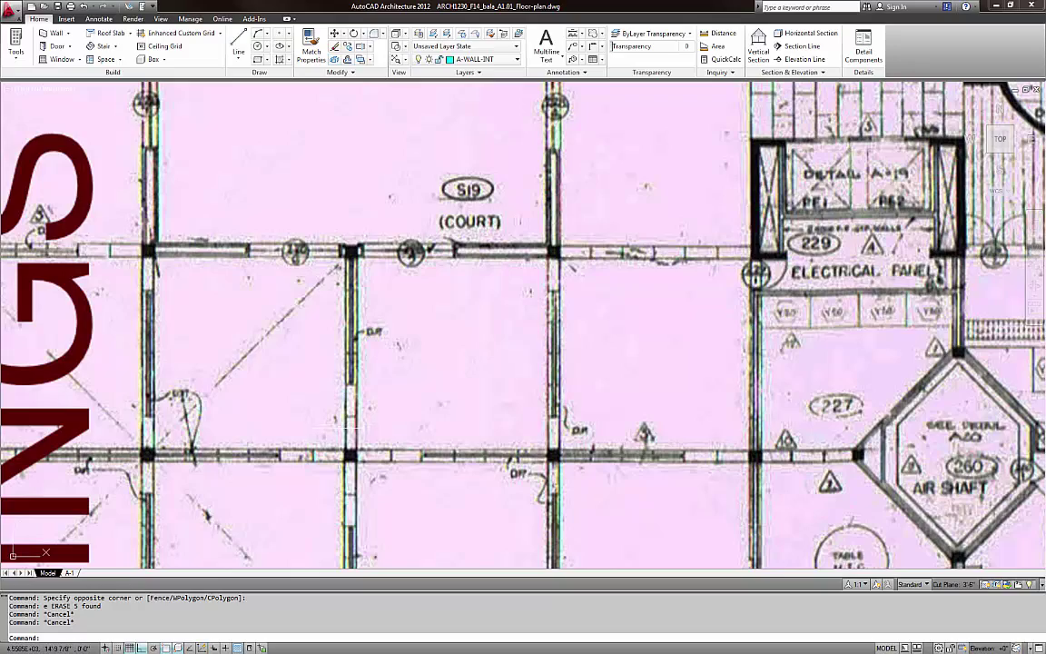
scroll(418, 345, "down", 6)
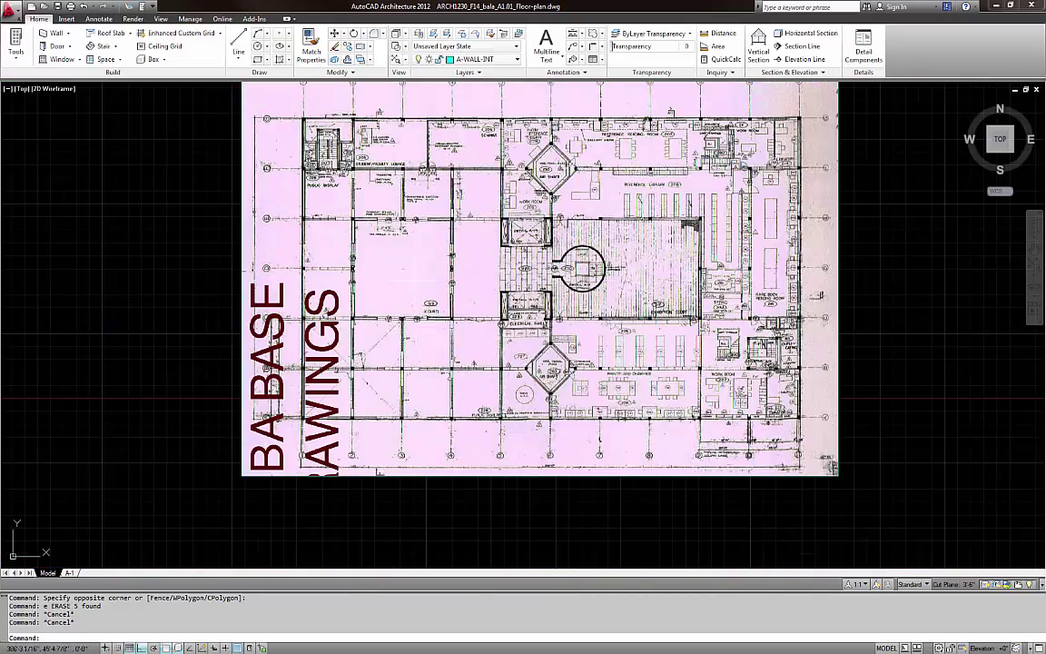
scroll(422, 159, "up", 6)
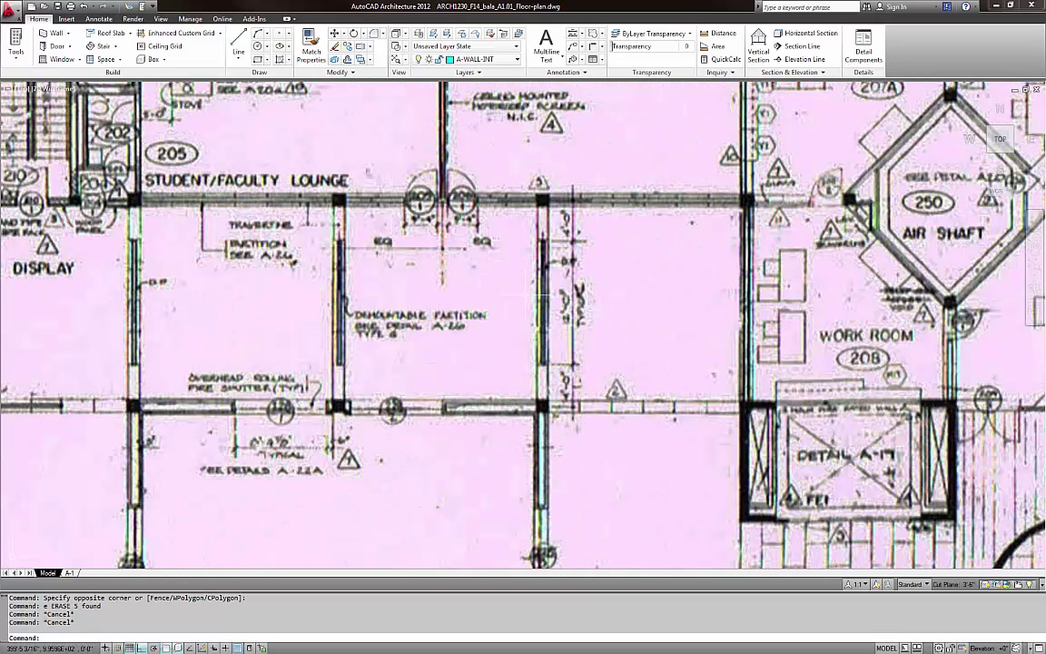
scroll(536, 281, "up", 3)
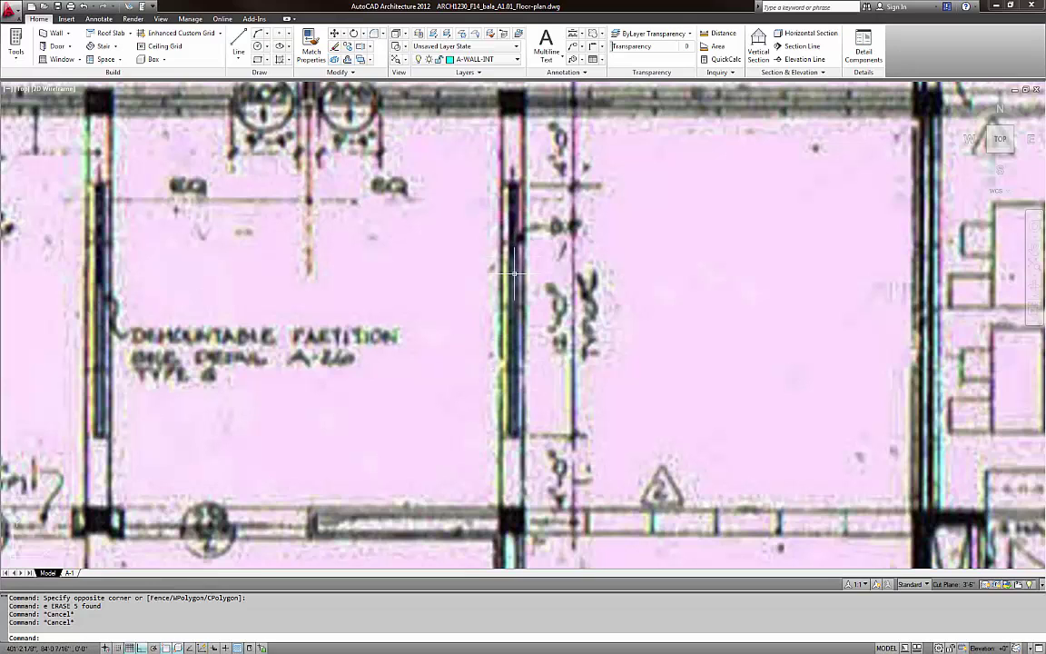
scroll(514, 273, "down", 5)
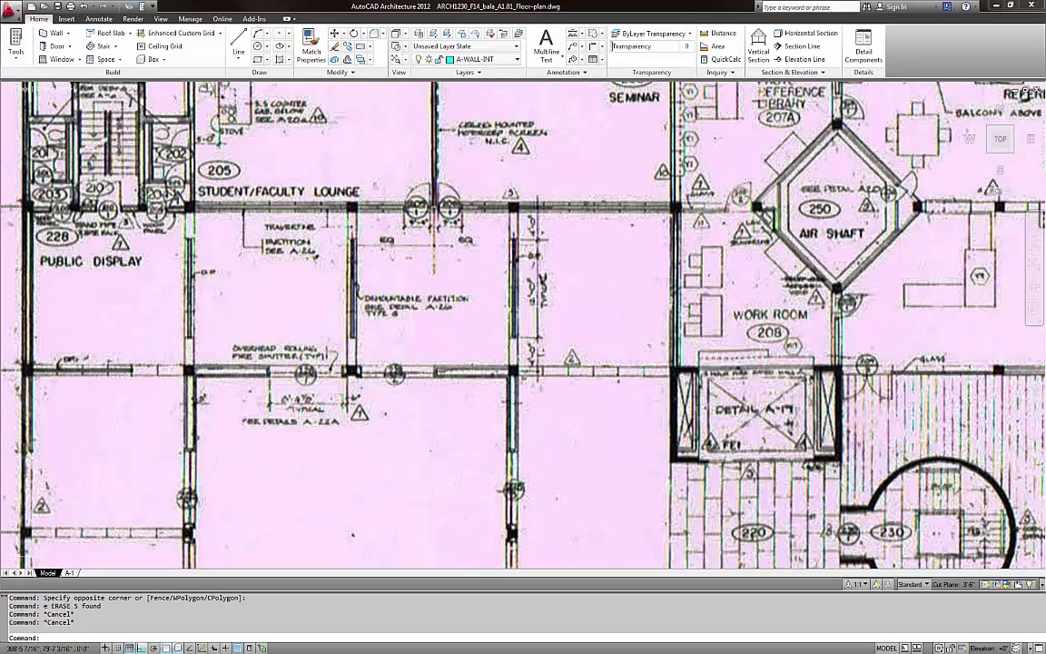
Examine the walls around the stair and restroom core, the air shaft and the shaft enclosures beside area 220 on the scanned plan
middle_click_drag(274, 242, 575, 402)
scroll(462, 268, "up", 3)
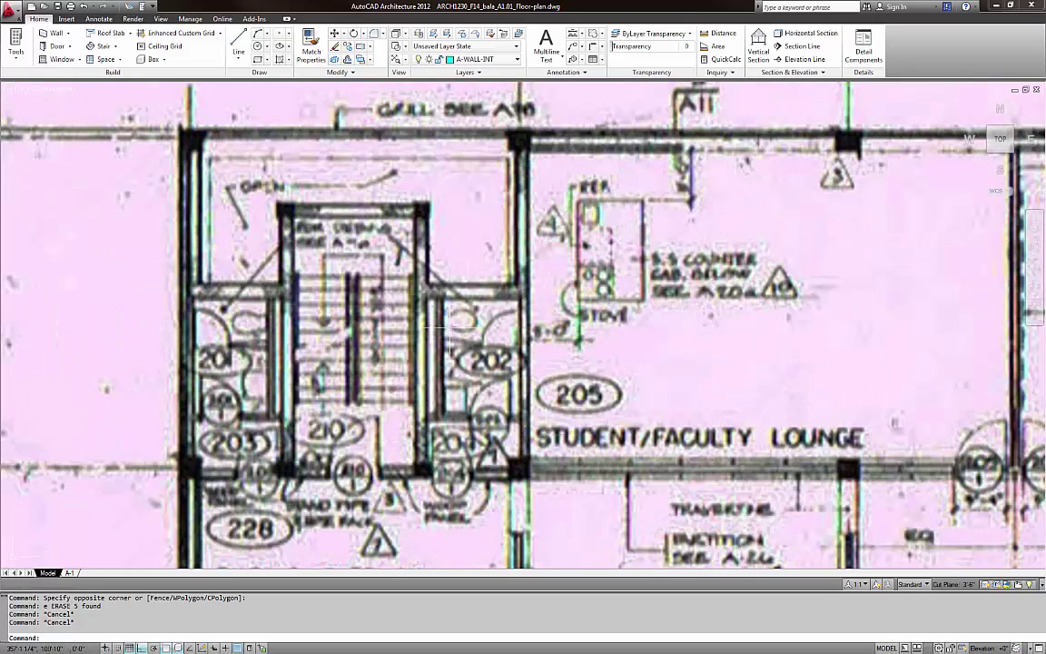
scroll(392, 299, "down", 4)
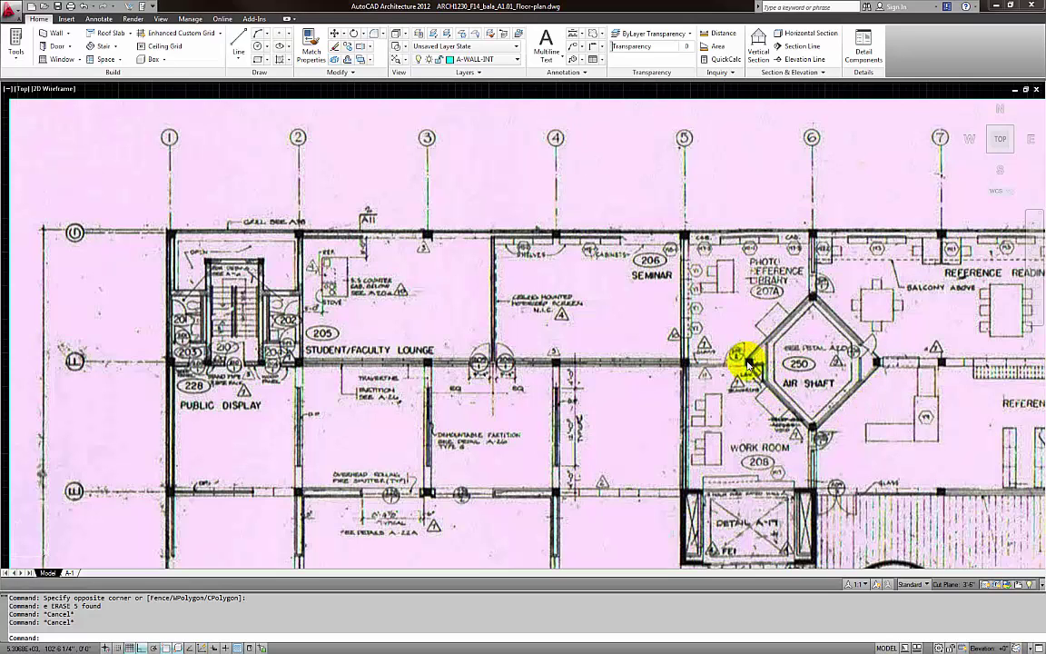
scroll(738, 427, "down", 5)
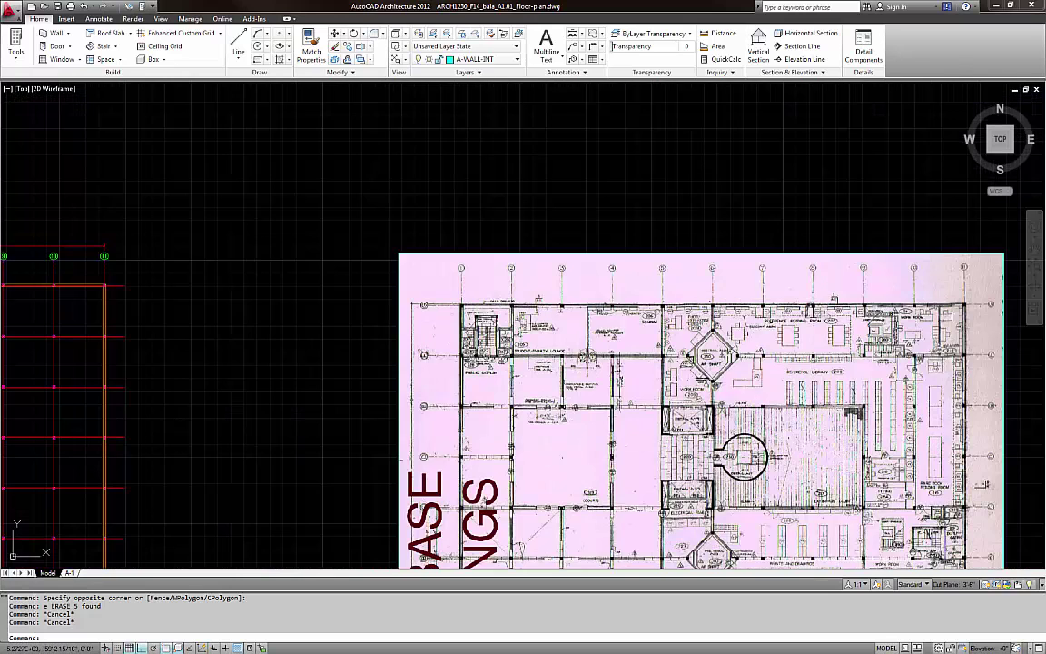
scroll(738, 427, "up", 6)
scroll(709, 474, "up", 2)
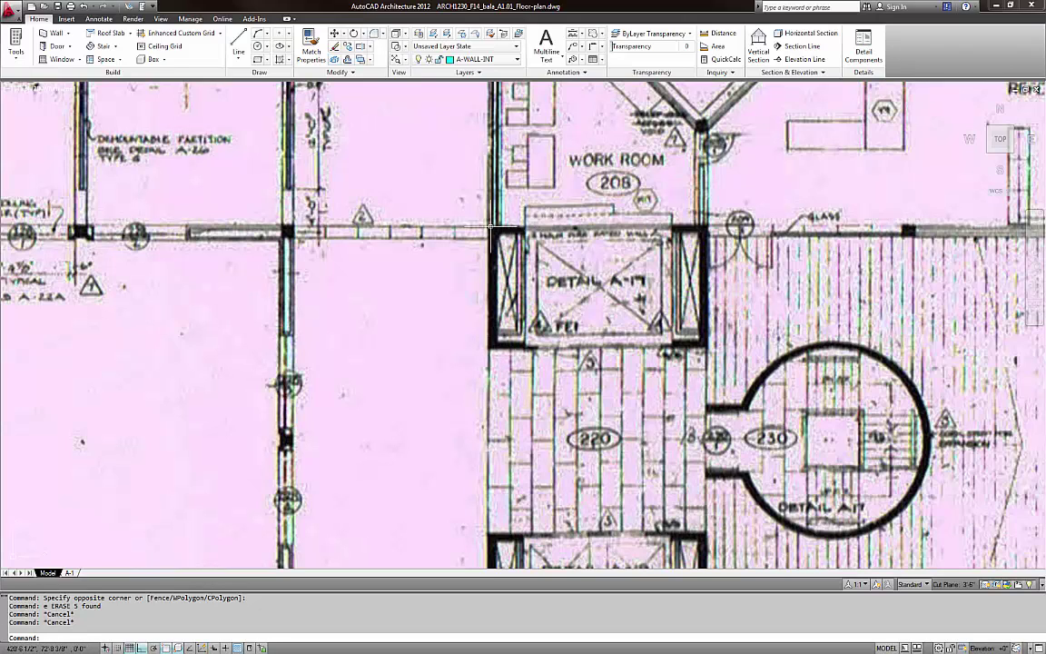
scroll(493, 325, "down", 2)
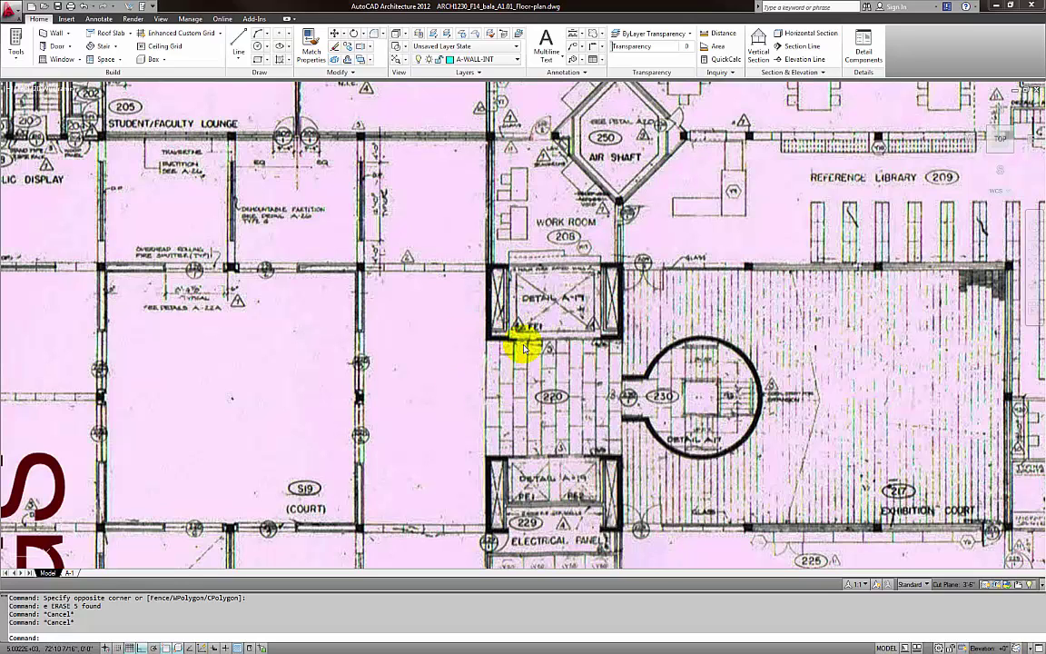
scroll(478, 314, "down", 6)
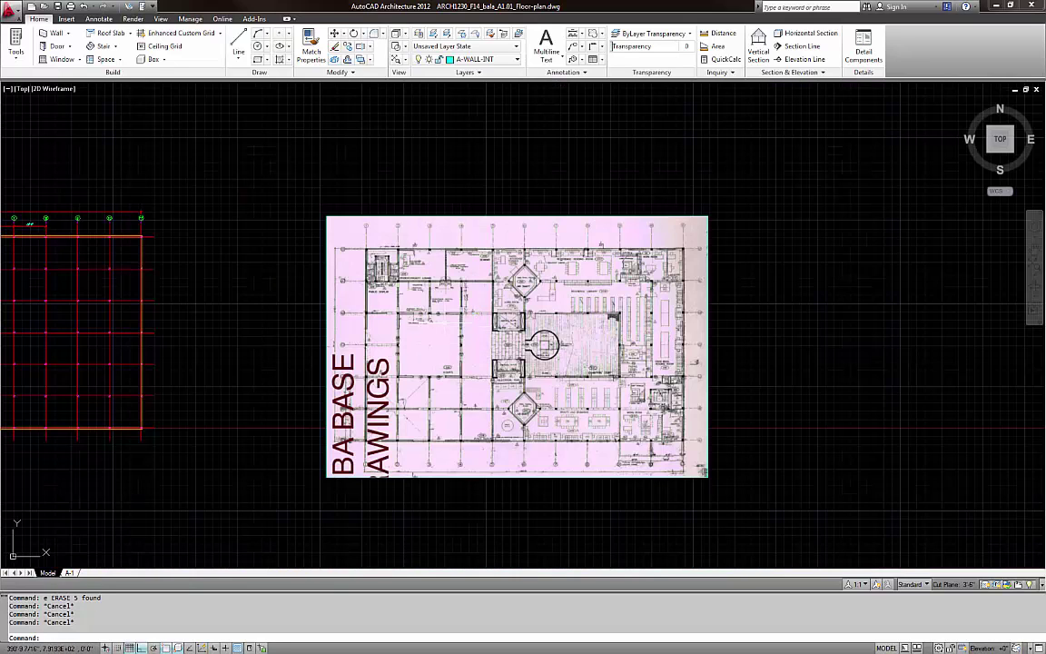
Examine the court, work room 208, area 220 and exhibition court on the scanned plan, at full extent and up close
middle_click_drag(444, 323, 474, 285)
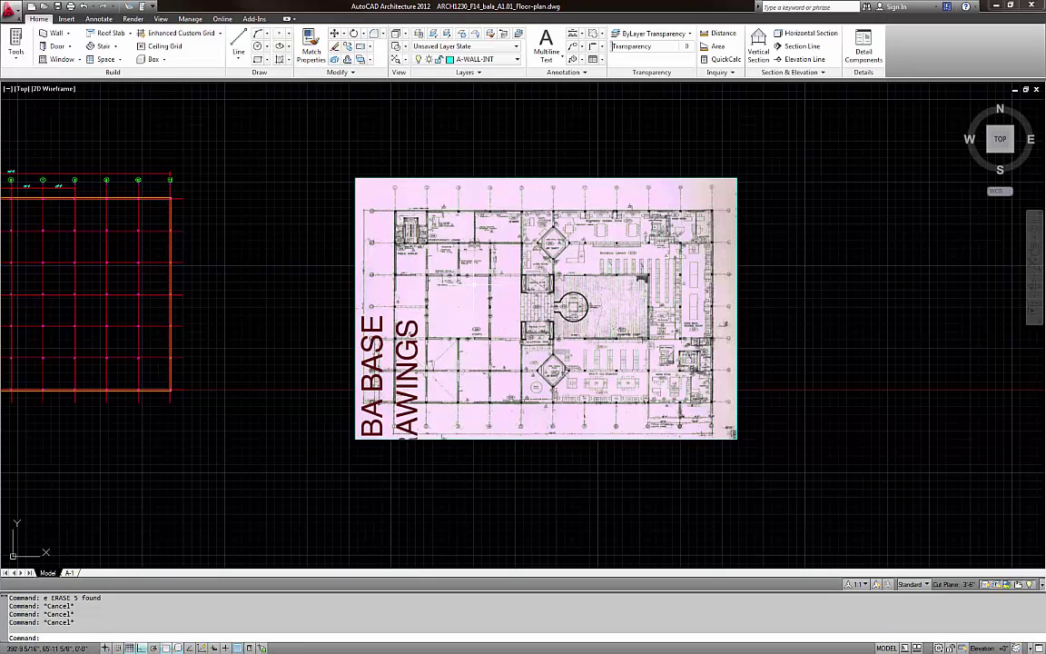
scroll(536, 293, "up", 5)
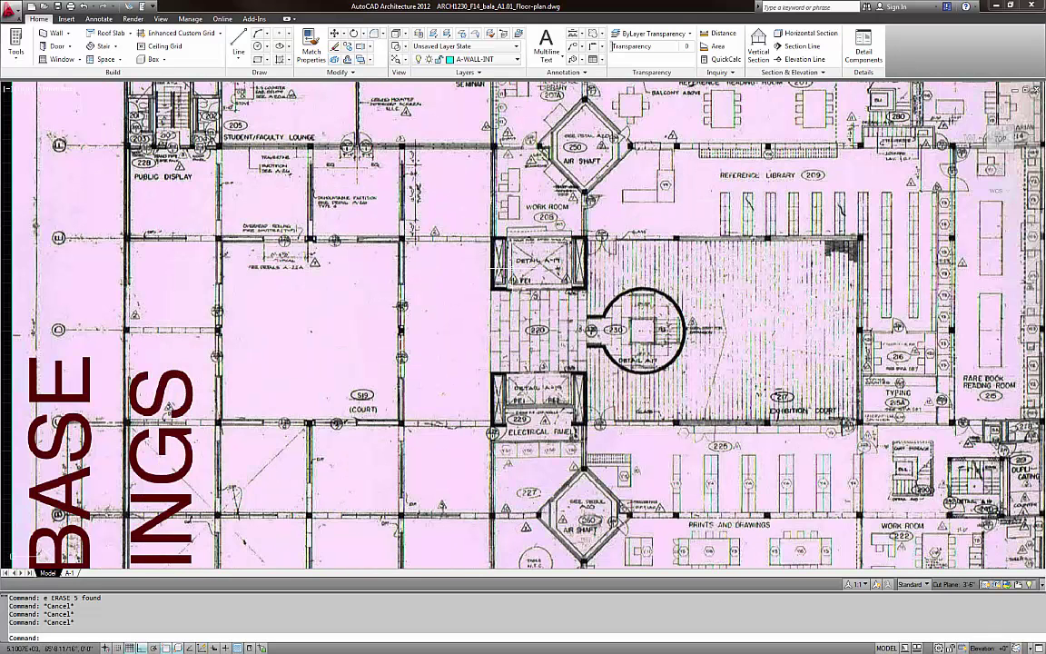
scroll(504, 265, "down", 5)
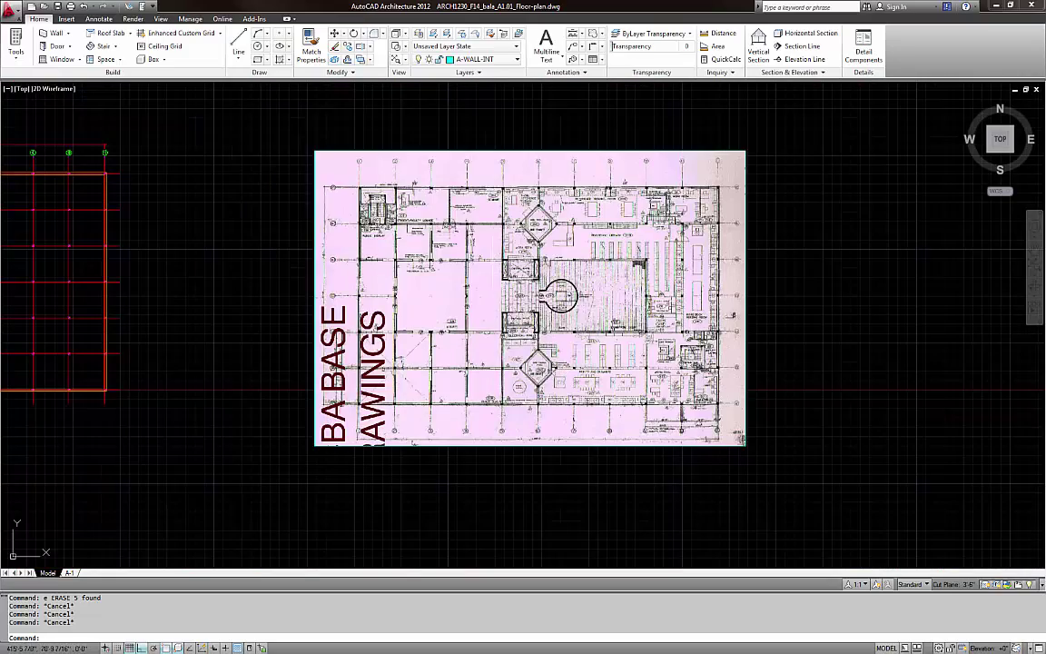
left_click(705, 141)
left_click(693, 153)
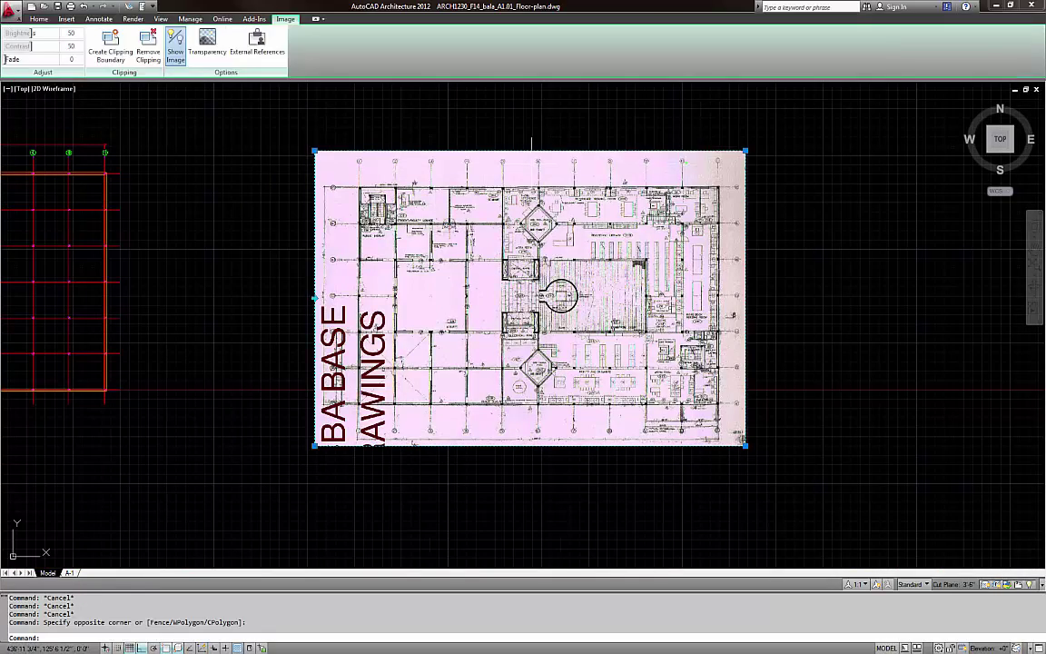
key("Escape")
scroll(528, 238, "up", 5)
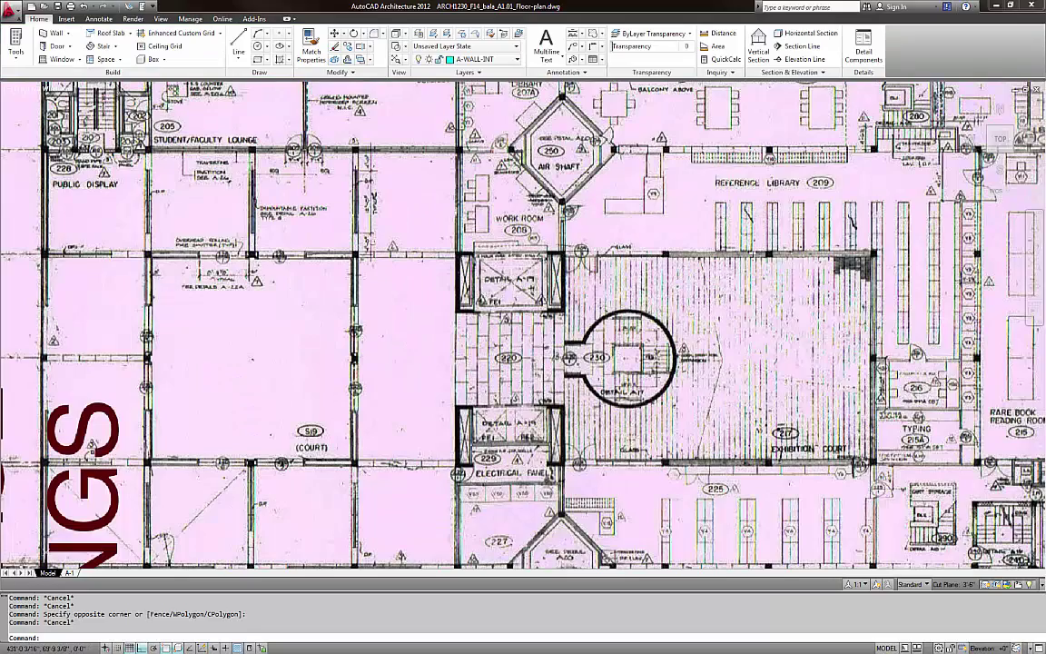
scroll(549, 213, "down", 2)
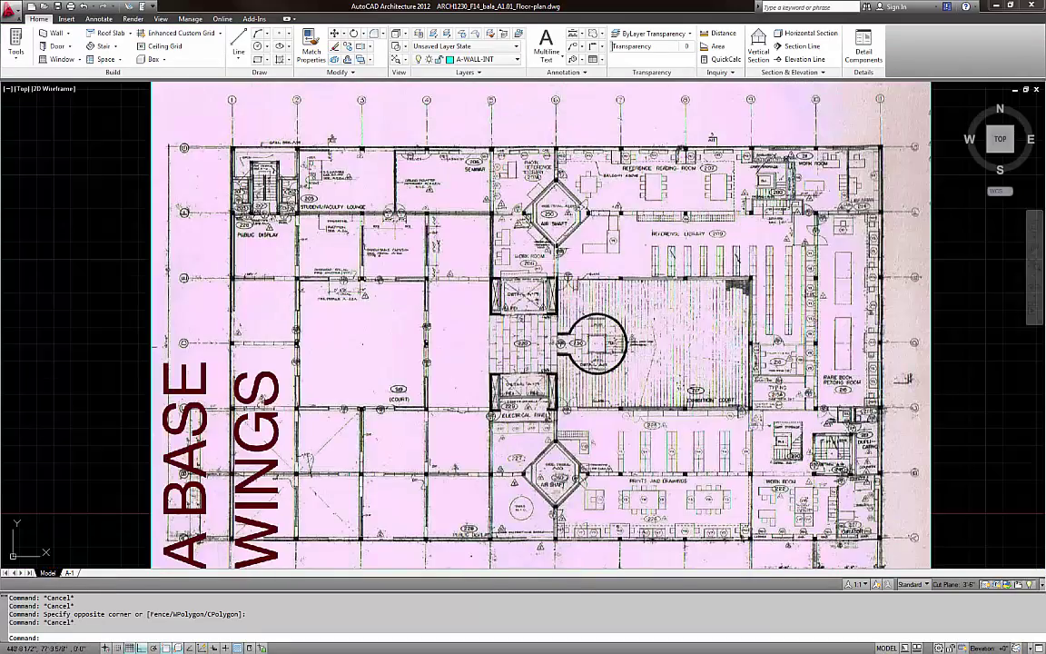
scroll(556, 258, "up", 3)
key("Escape")
key("Escape")
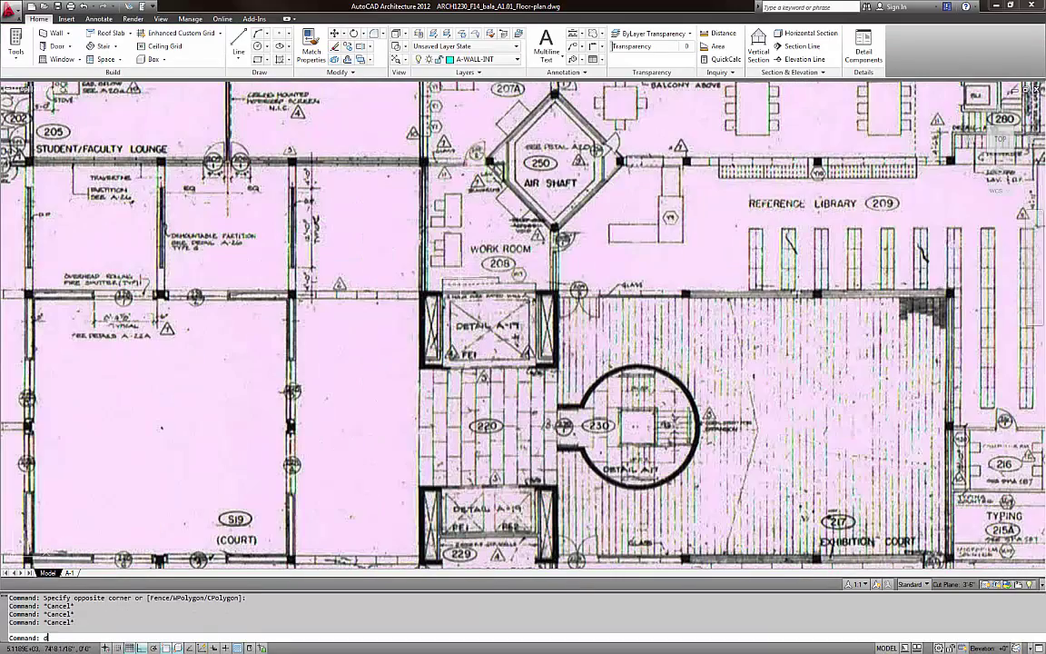
key("Escape")
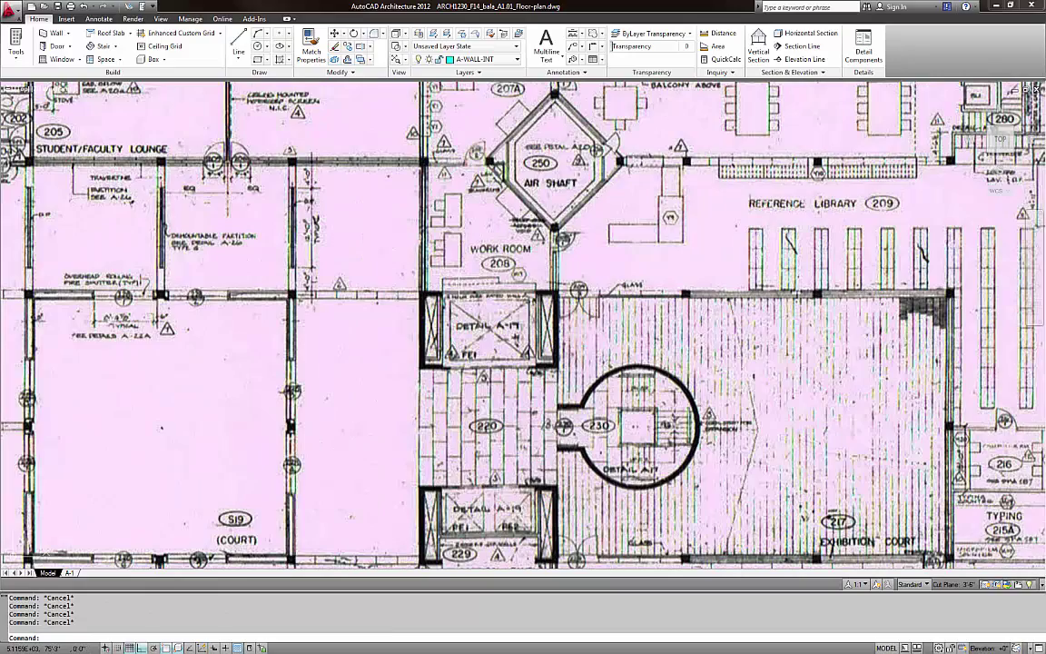
scroll(480, 270, "down", 4)
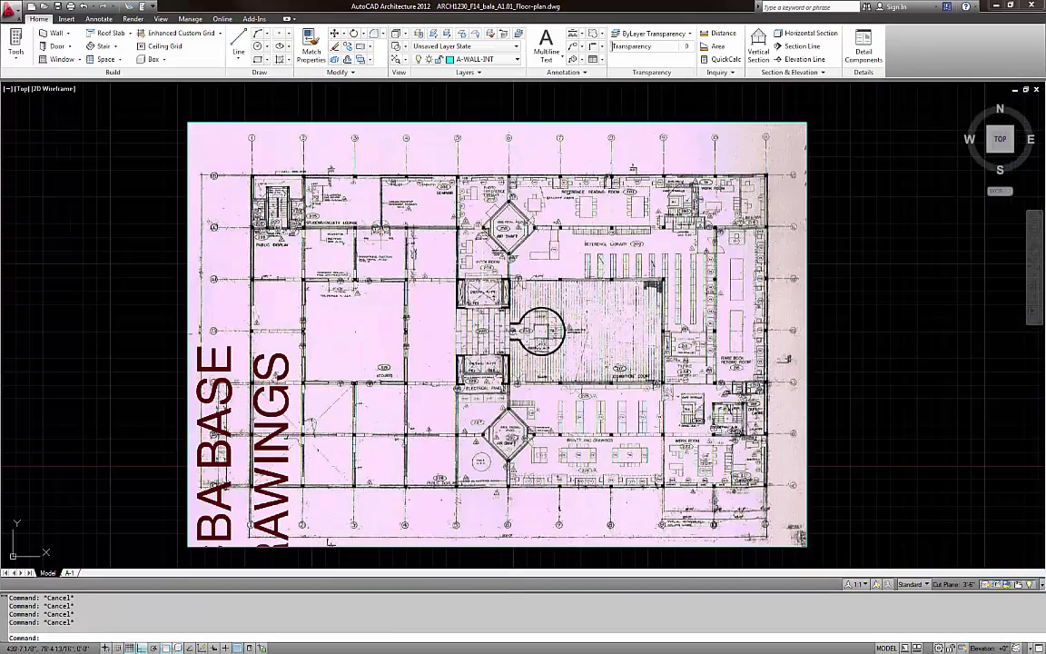
scroll(491, 218, "up", 3)
middle_click_drag(491, 223, 490, 264)
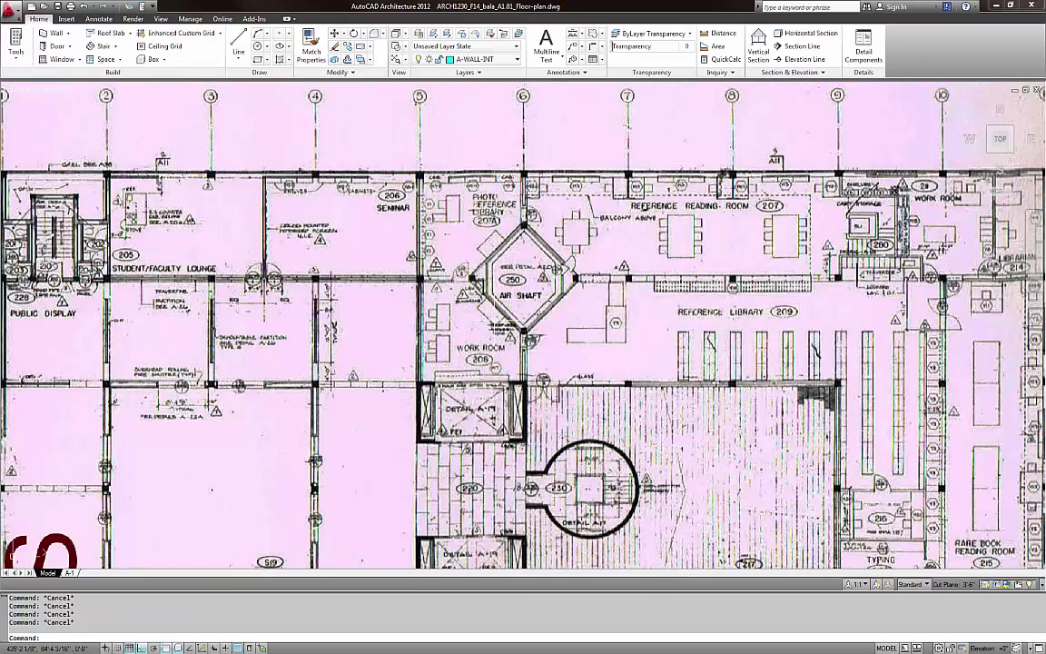
middle_click_drag(490, 354, 499, 241)
Place a vertical linear dimension along the court's east side, between its northeast and southeast corner columns
type("dl")
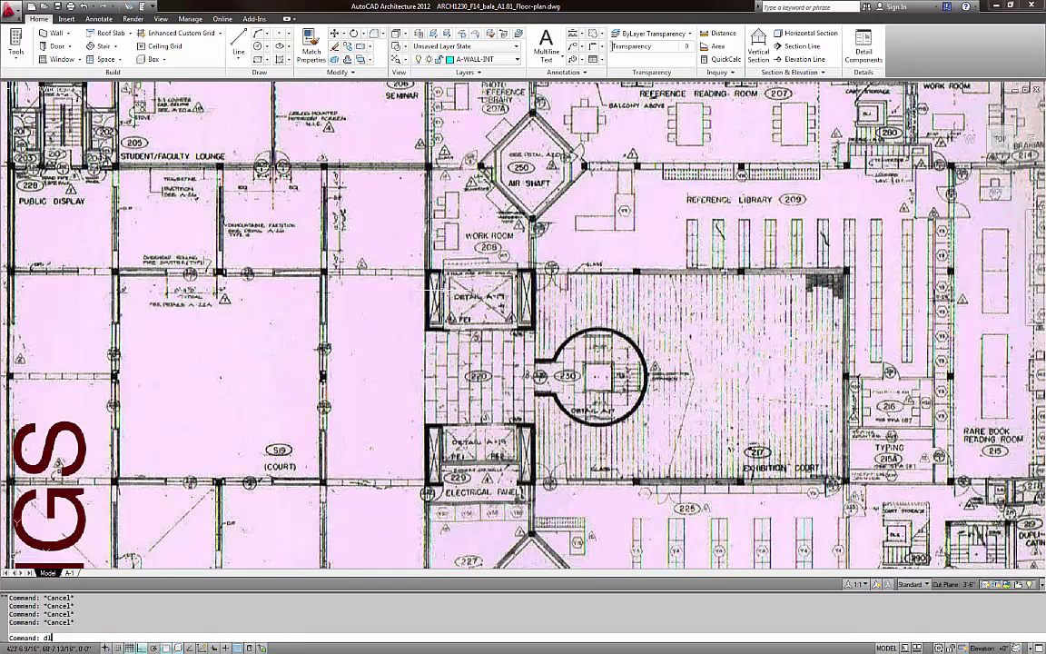
type("i")
key("Return")
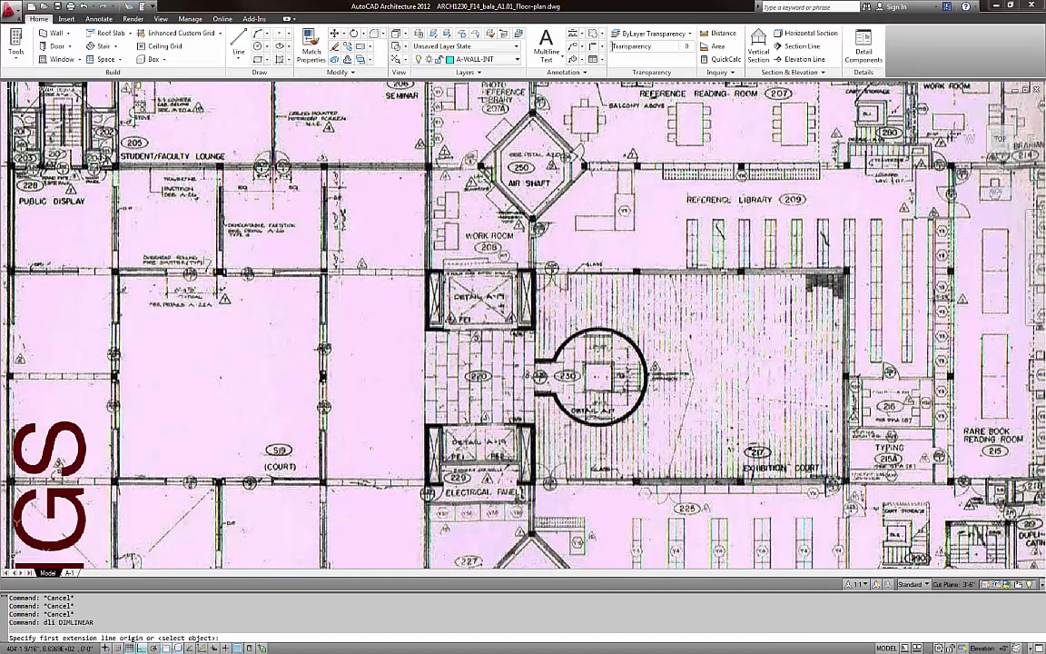
left_click(324, 271)
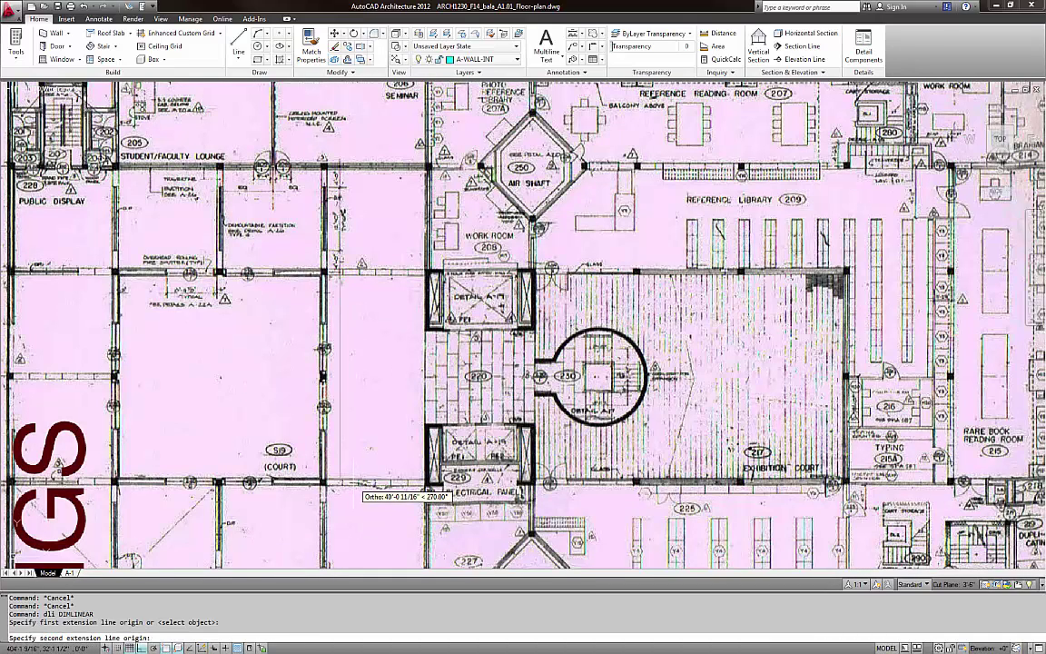
left_click(335, 481)
left_click(363, 377)
Read the tiny text of the linear dimension beside the court's east side
scroll(367, 377, "up", 3)
left_click(369, 375)
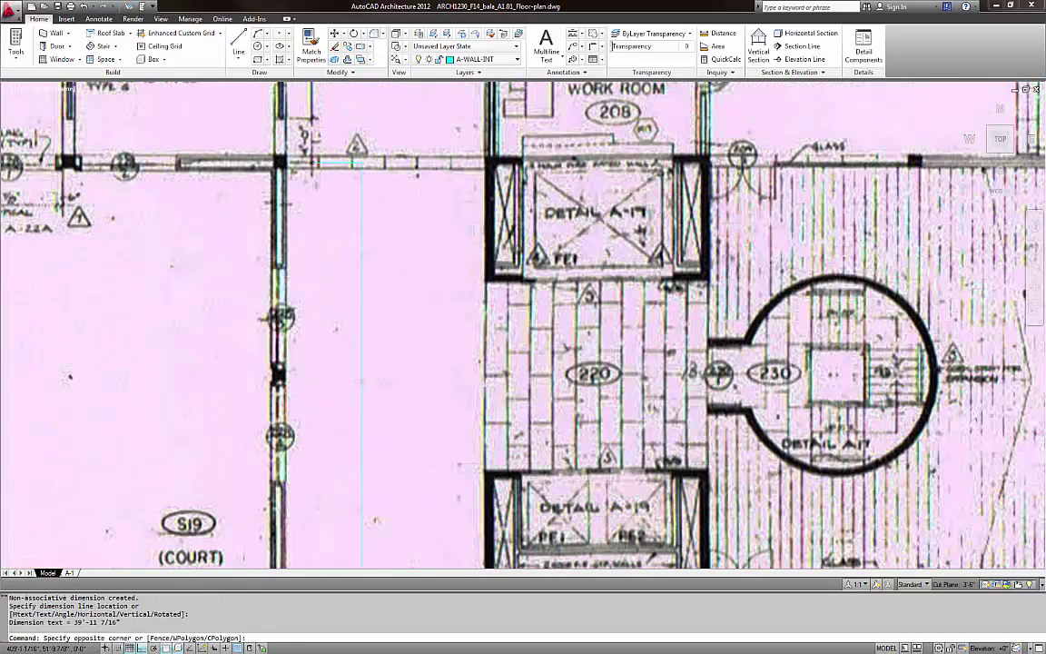
left_click(344, 378)
scroll(342, 379, "up", 10)
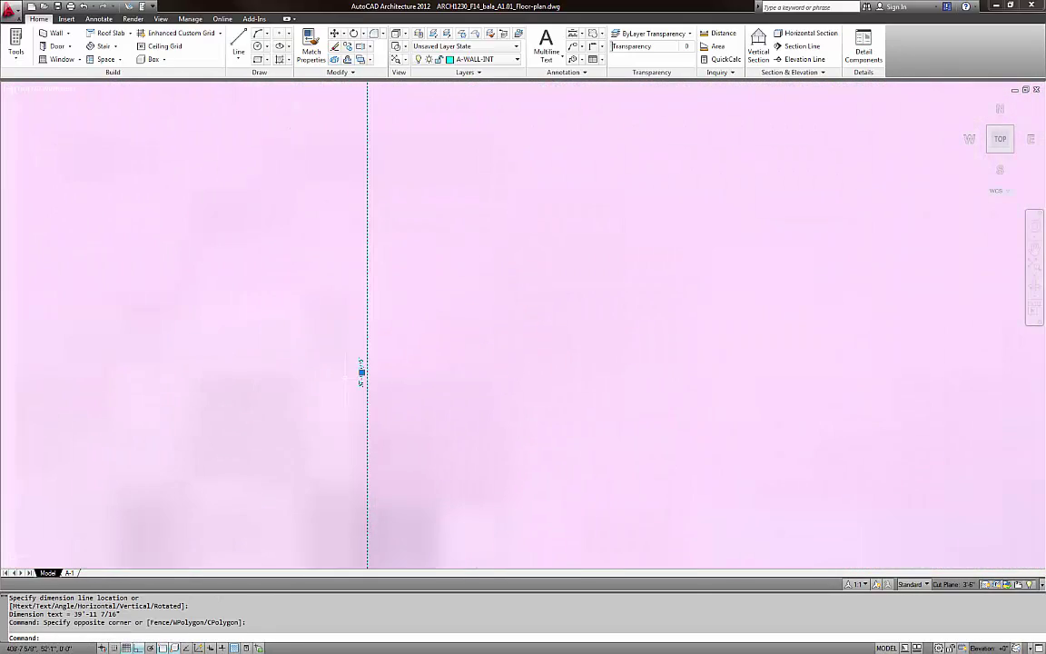
key("Escape")
scroll(399, 413, "up", 5)
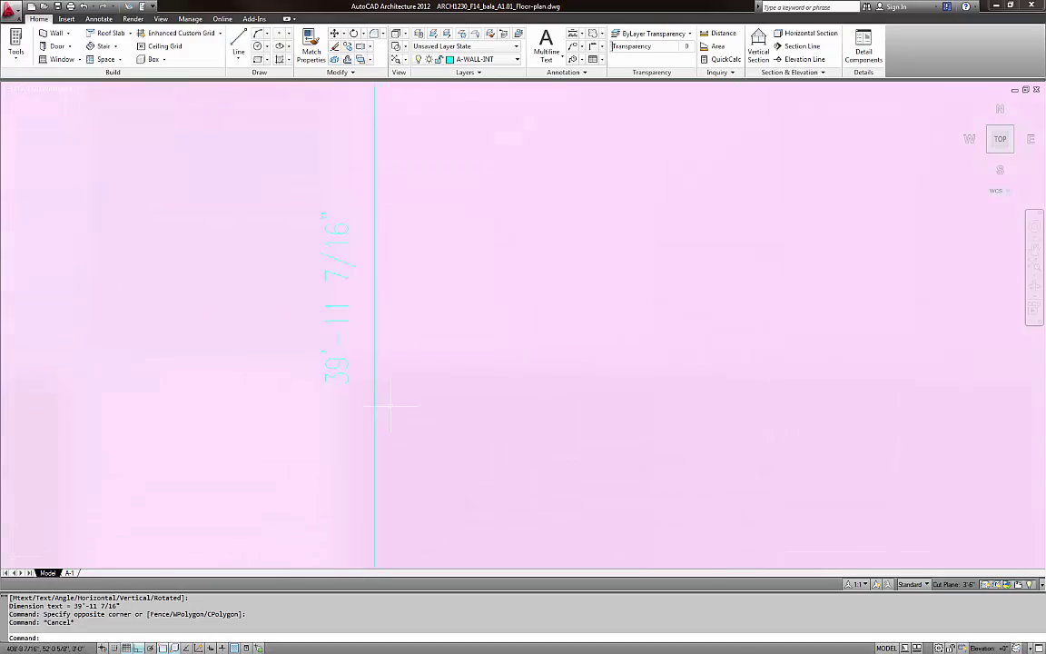
scroll(390, 400, "down", 10)
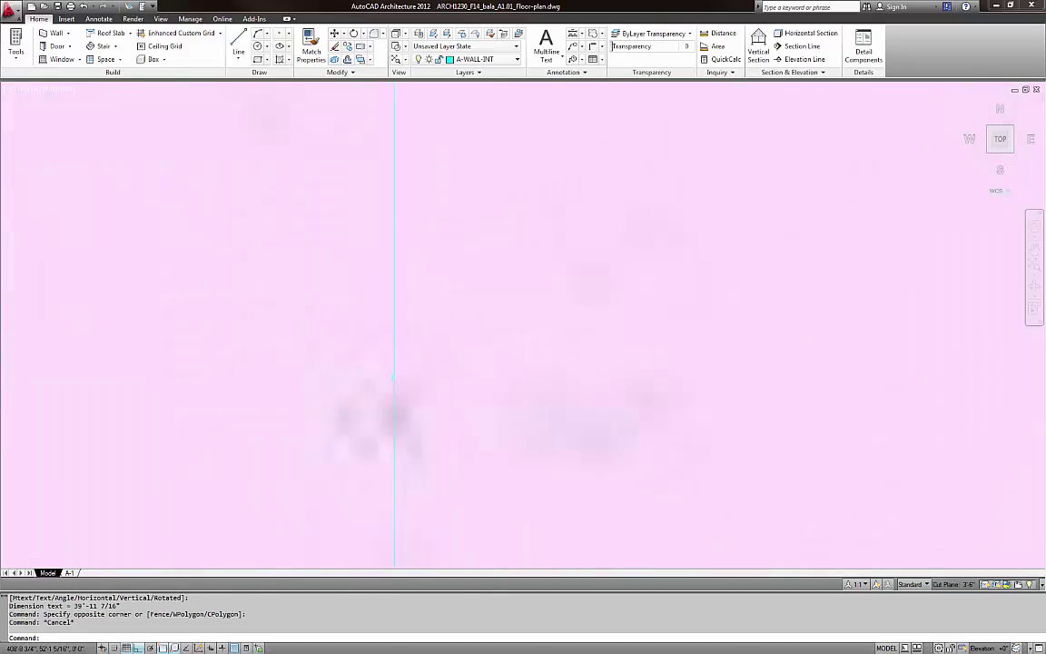
scroll(397, 370, "up", 4)
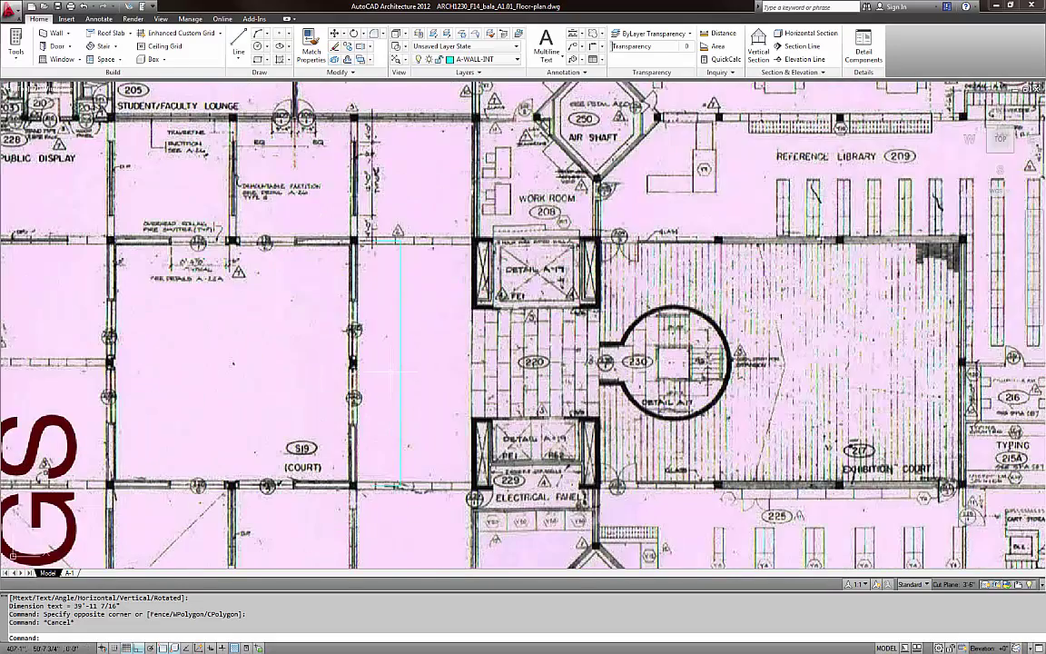
scroll(397, 370, "down", 2)
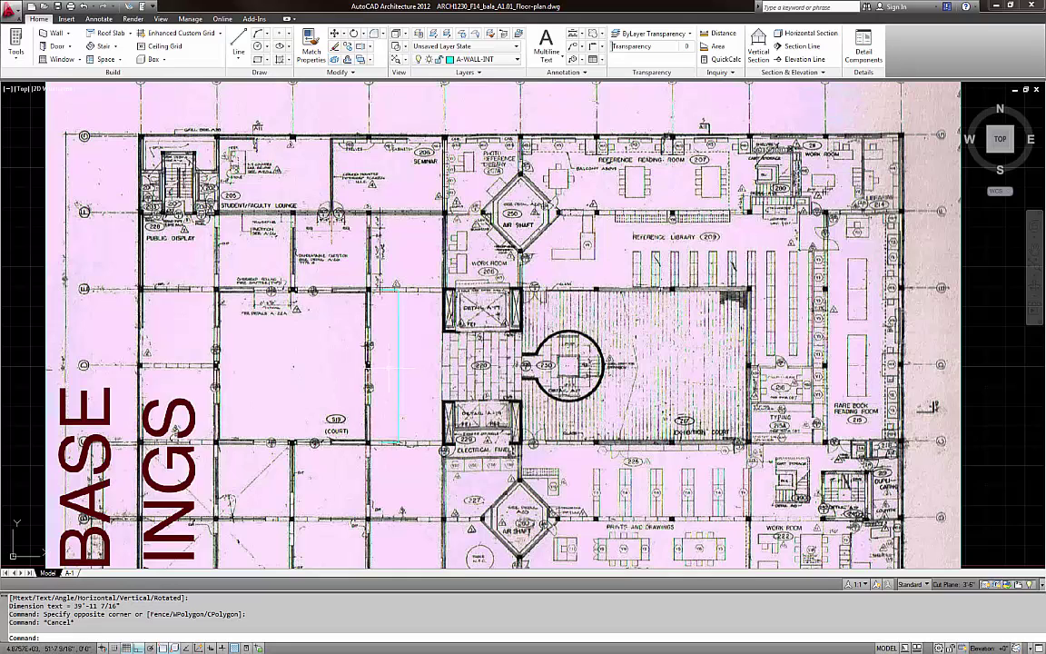
left_click(405, 362)
left_click(393, 367)
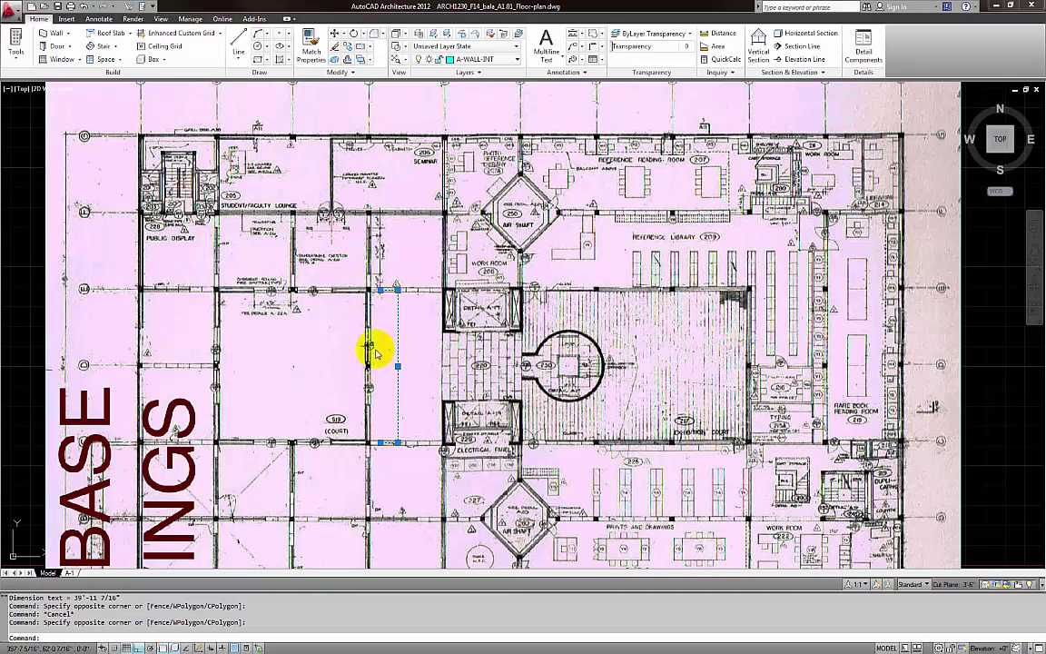
scroll(397, 367, "up", 2)
scroll(397, 367, "up", 6)
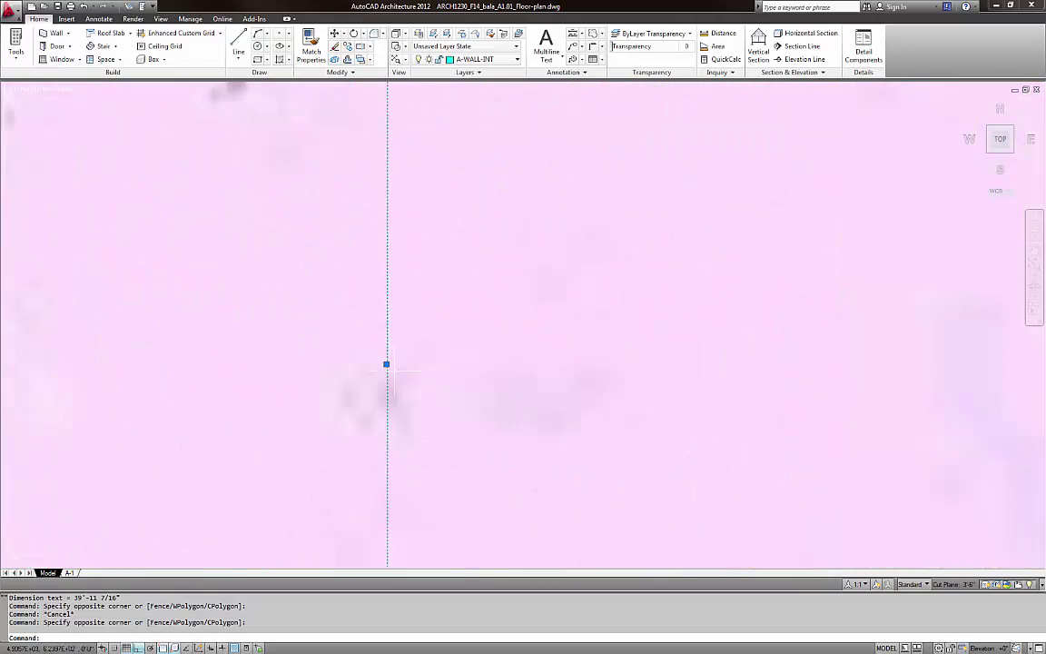
key("Escape")
scroll(307, 336, "up", 2)
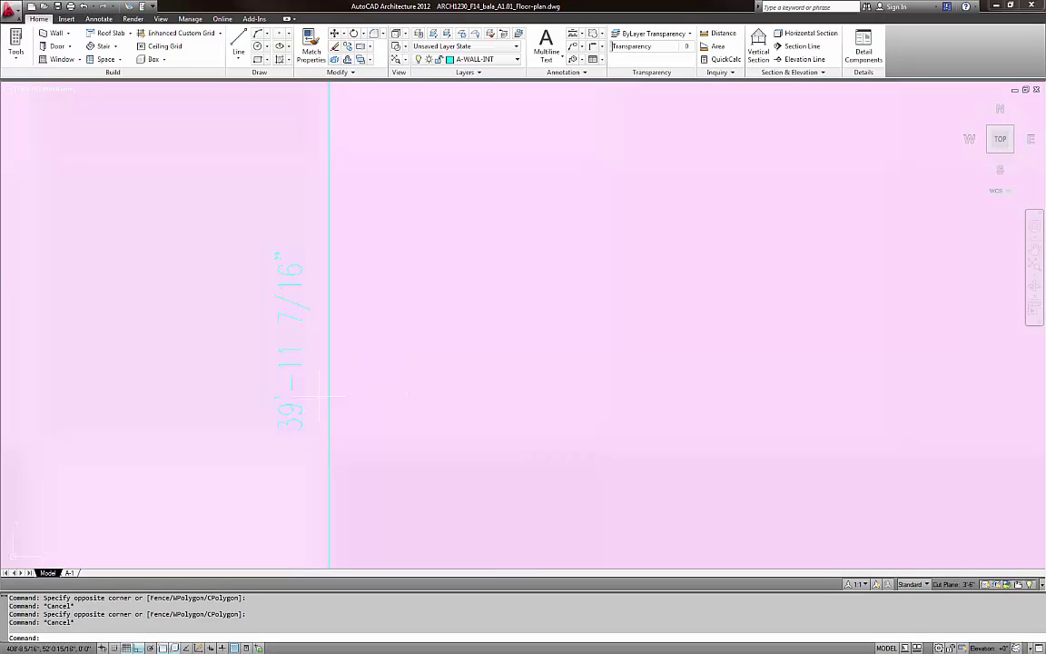
scroll(329, 382, "down", 5)
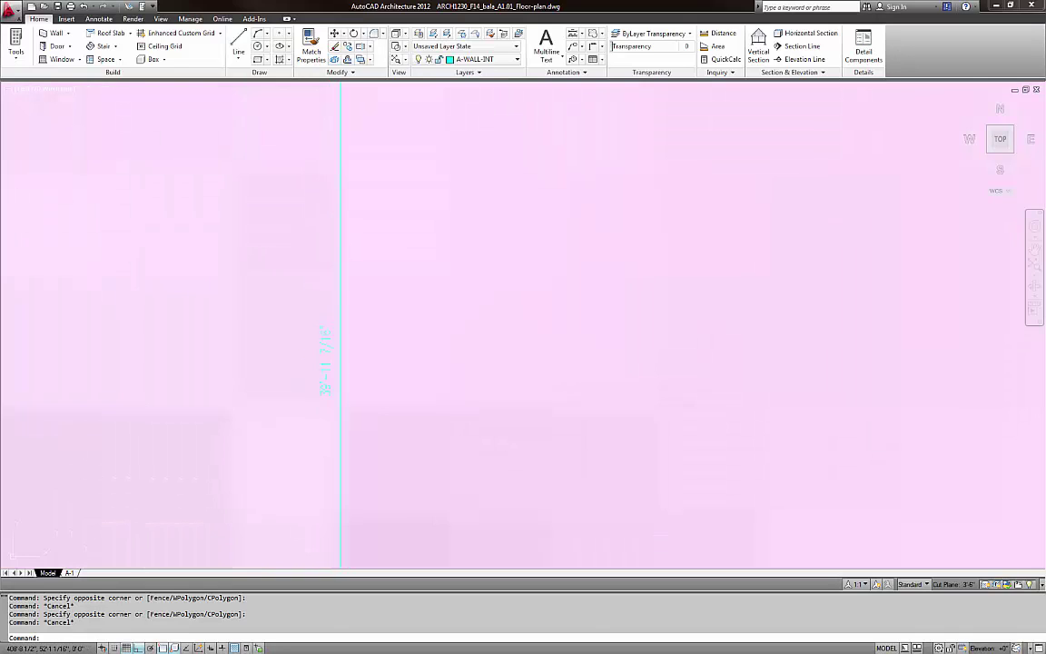
scroll(472, 343, "down", 2)
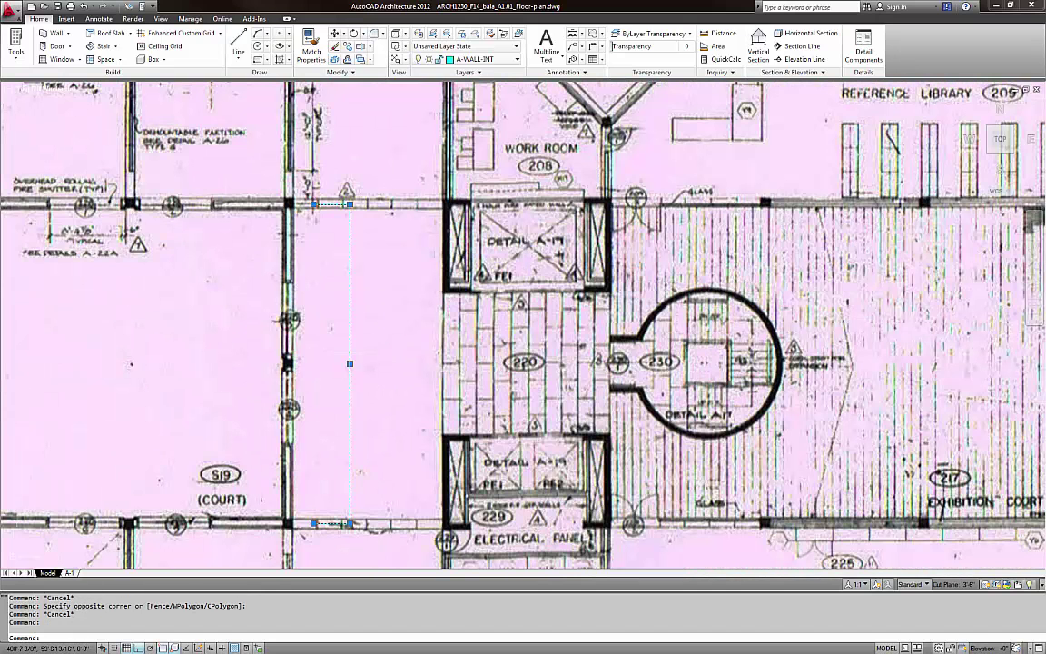
Erase the court dimension and make the STANDARD-96 dimension style current, discarding its style overrides
type("e")
key("Return")
type("d")
key("Return")
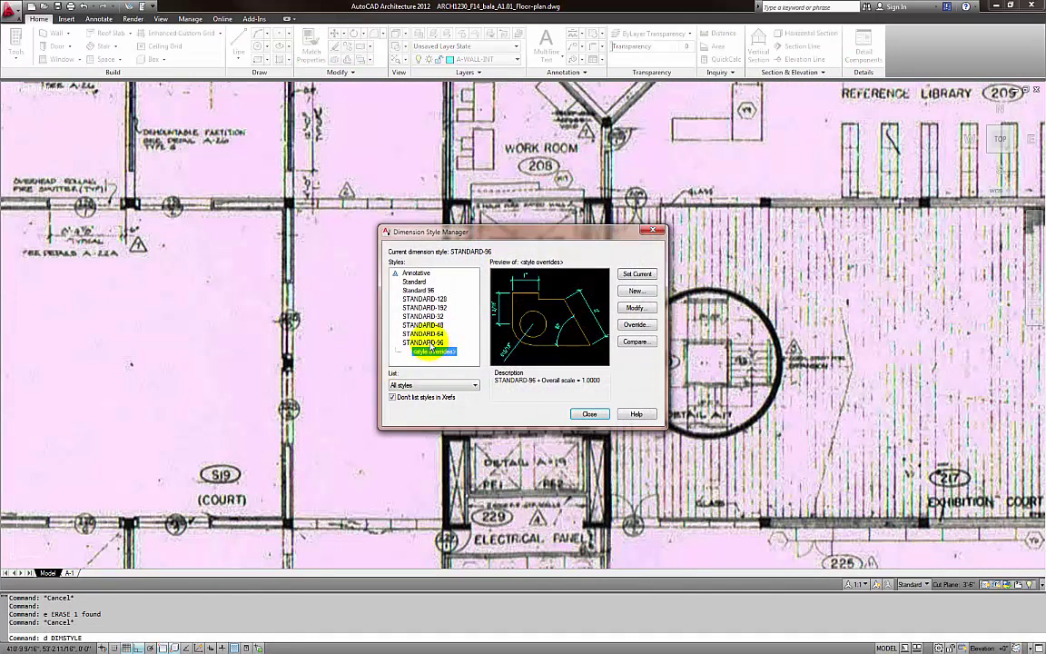
left_click(422, 342)
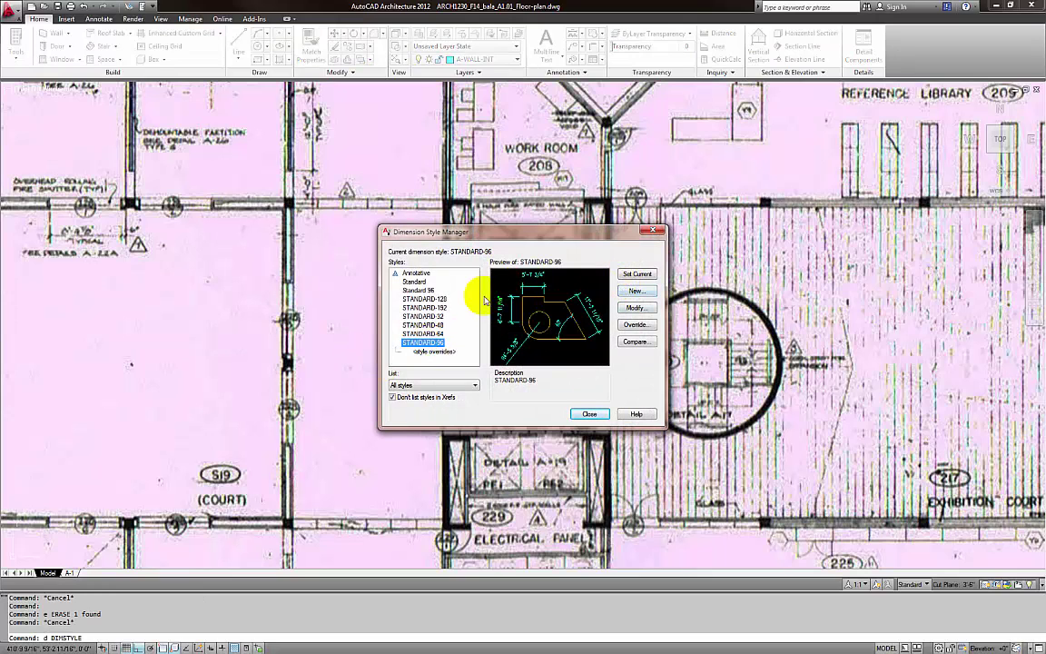
left_click(636, 274)
left_click(494, 336)
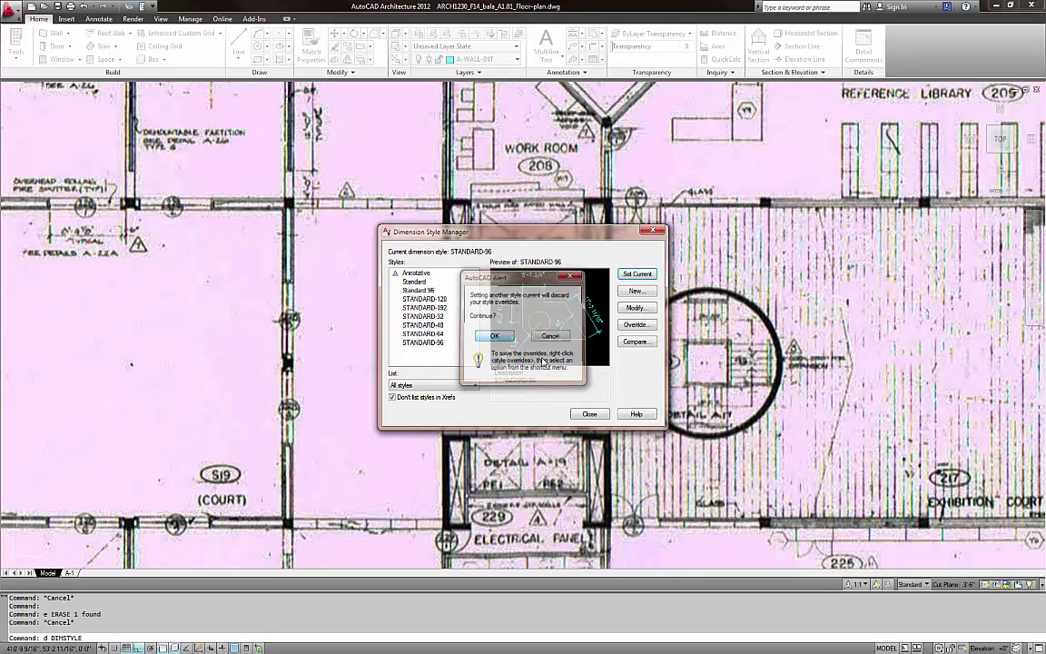
left_click(589, 413)
Place a vertical linear dimension along the west wall of the shaft enclosure above area 220
type("d")
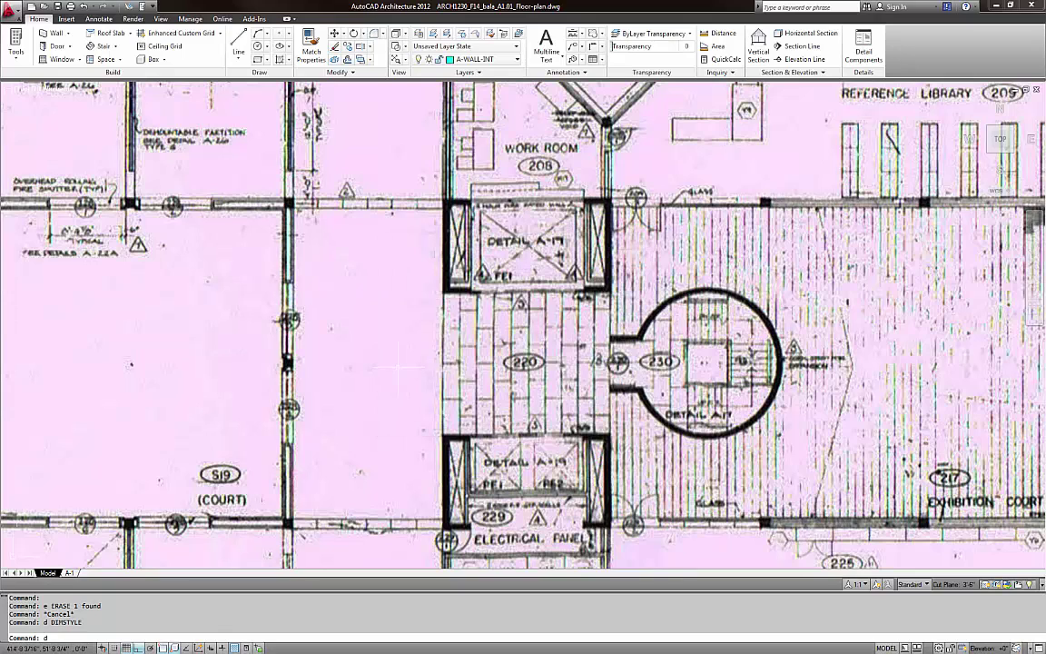
type("li")
key("Return")
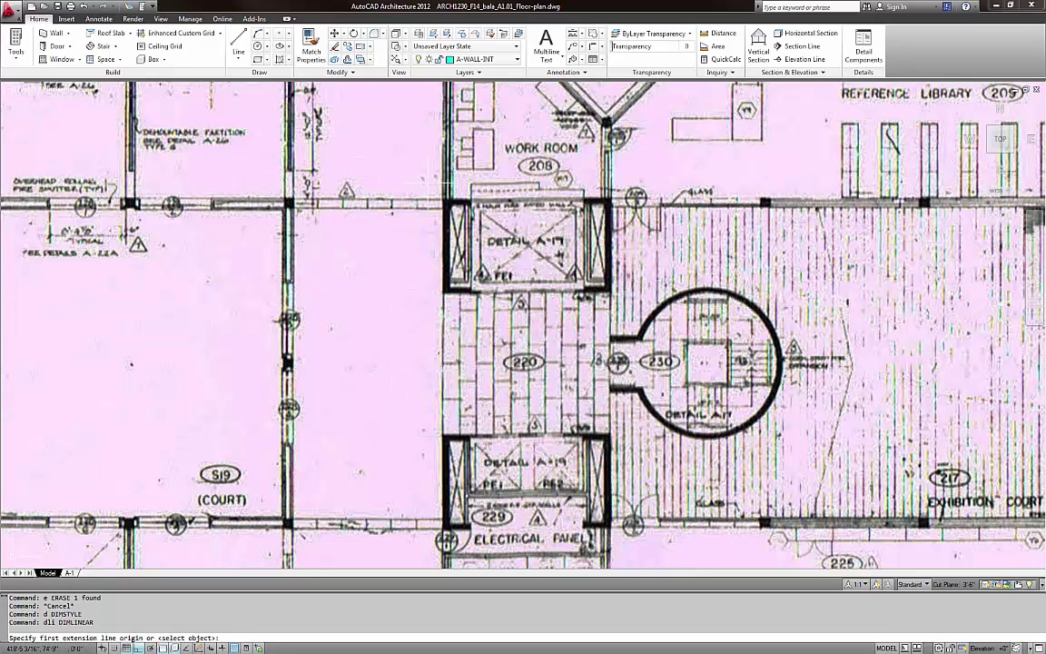
left_click(444, 202)
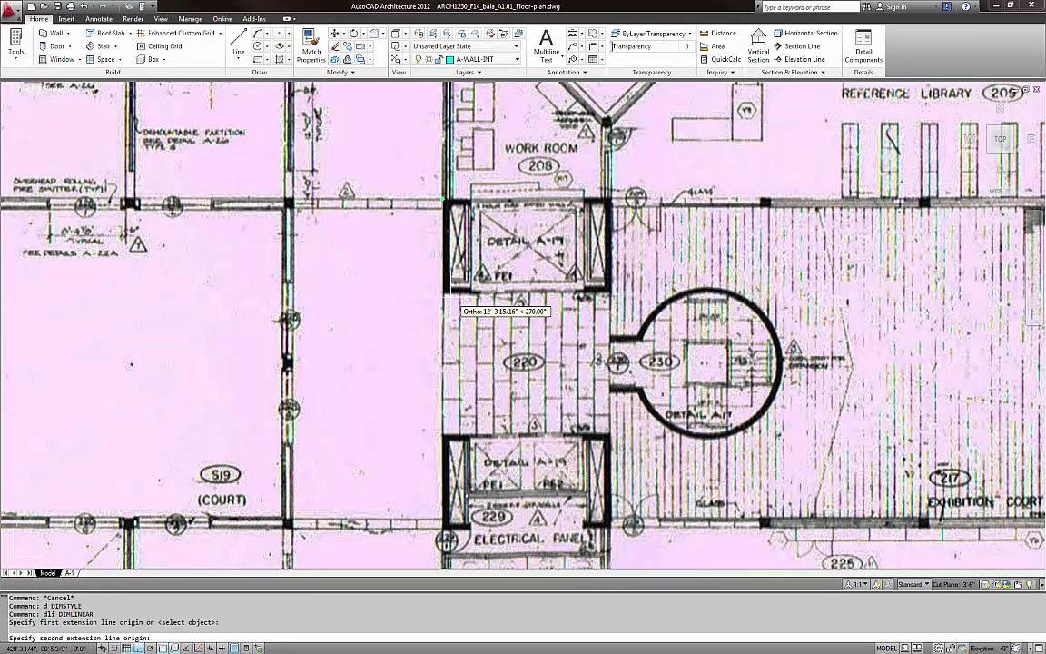
left_click(445, 291)
left_click(423, 266)
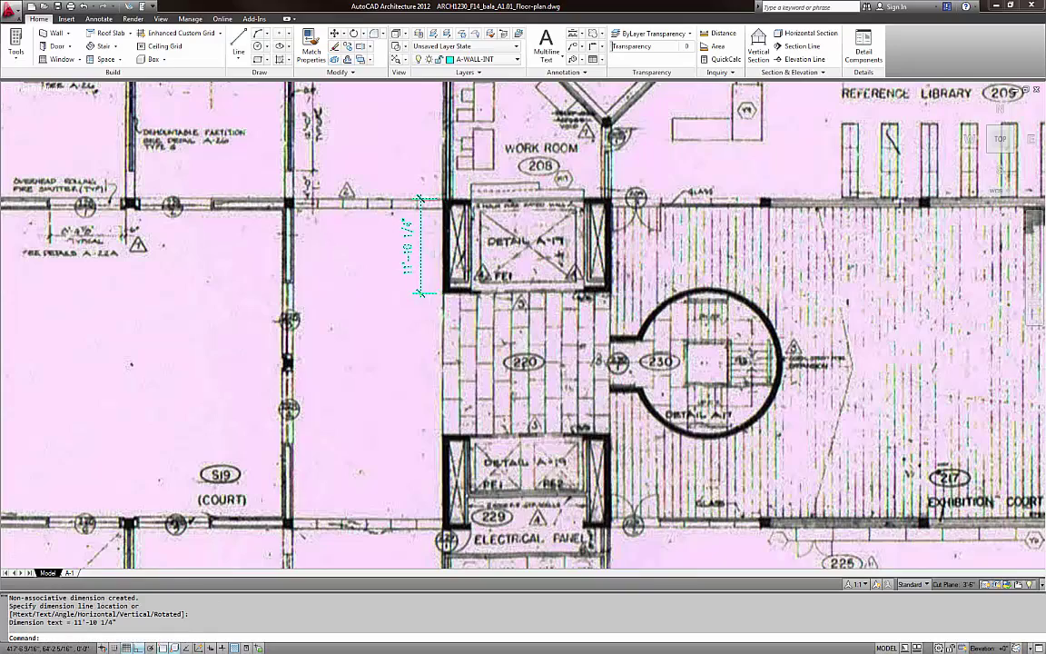
Inspect the upper shaft enclosure's dimension against its wall ends, and erase the dimension
scroll(425, 265, "up", 3)
middle_click_drag(425, 267, 395, 301)
scroll(415, 313, "down", 2)
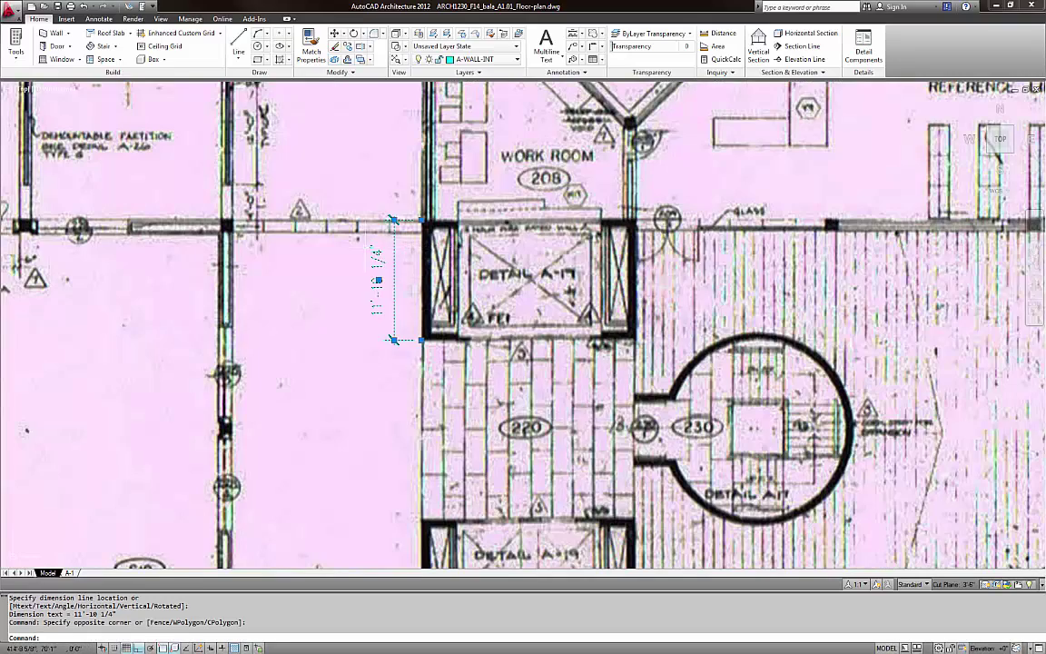
scroll(398, 230, "up", 3)
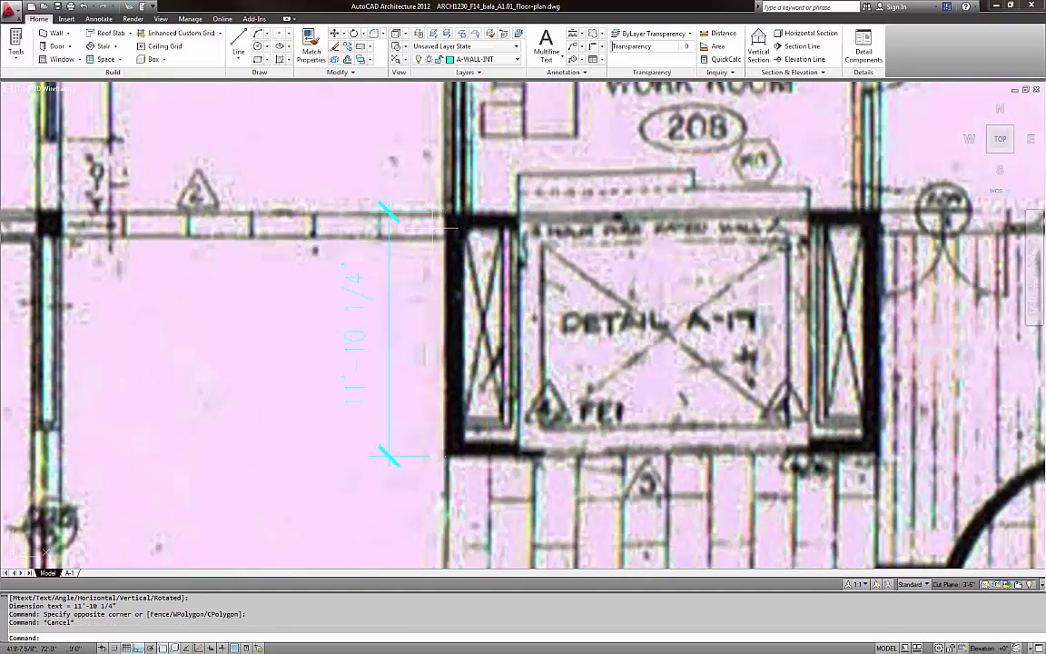
scroll(417, 268, "down", 4)
key("space")
middle_click_drag(444, 383, 449, 302)
key("Escape")
Dimension the opening of area 220 vertically, between the west corners of the upper and lower shaft enclosures
type("dli")
key("Return")
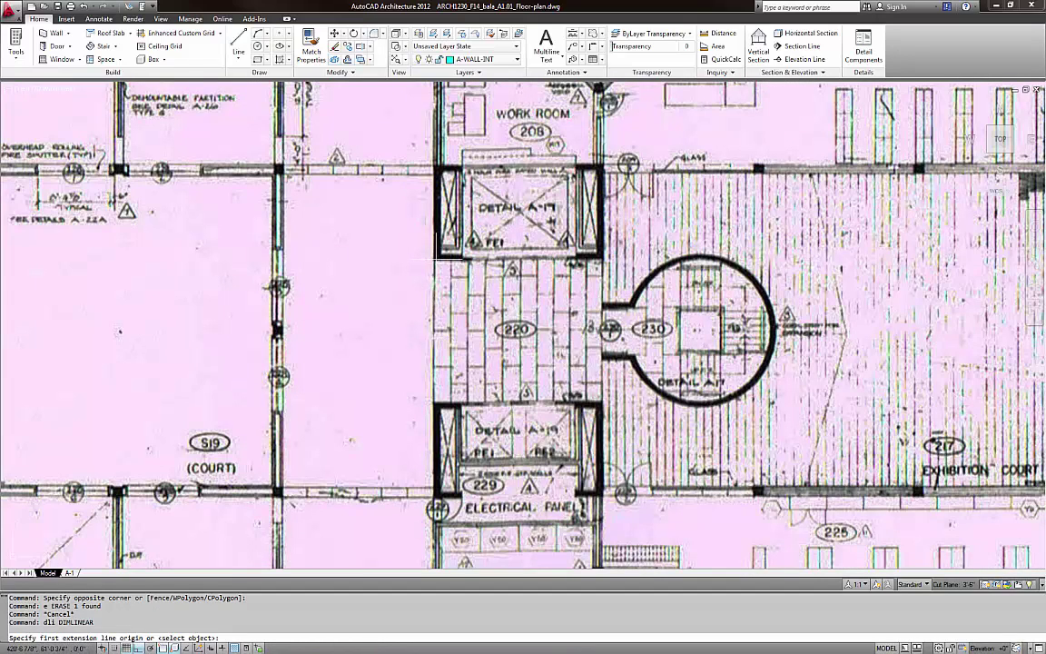
left_click(435, 260)
left_click(434, 401)
left_click(406, 400)
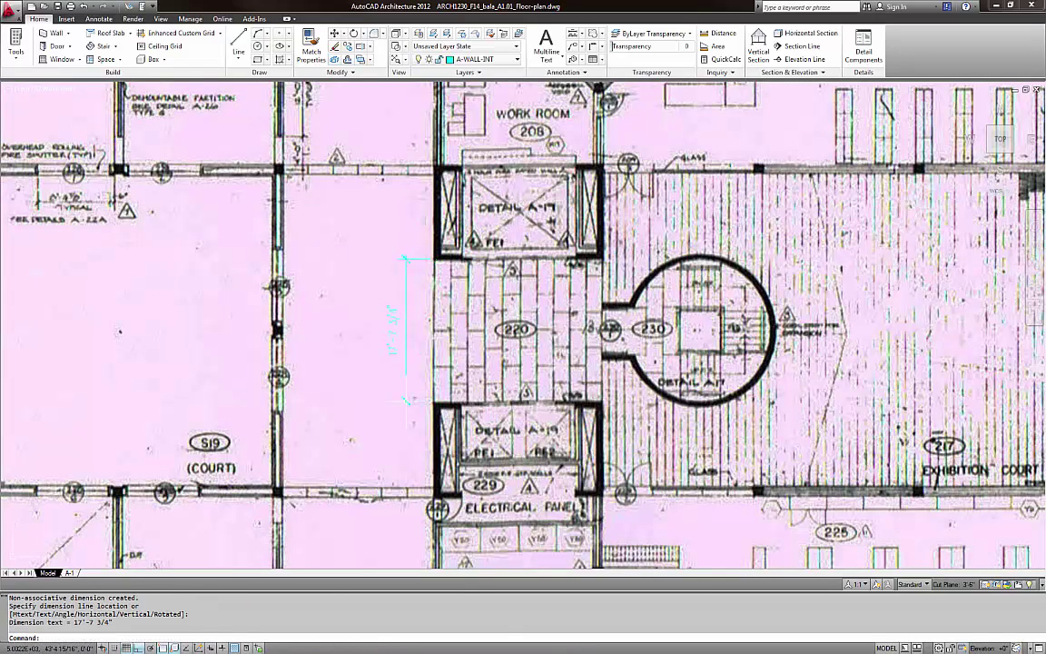
Erase the vertical dimension beside the opening of area 220
key("Escape")
scroll(409, 367, "up", 2)
key("Escape")
left_click(425, 353)
left_click(386, 366)
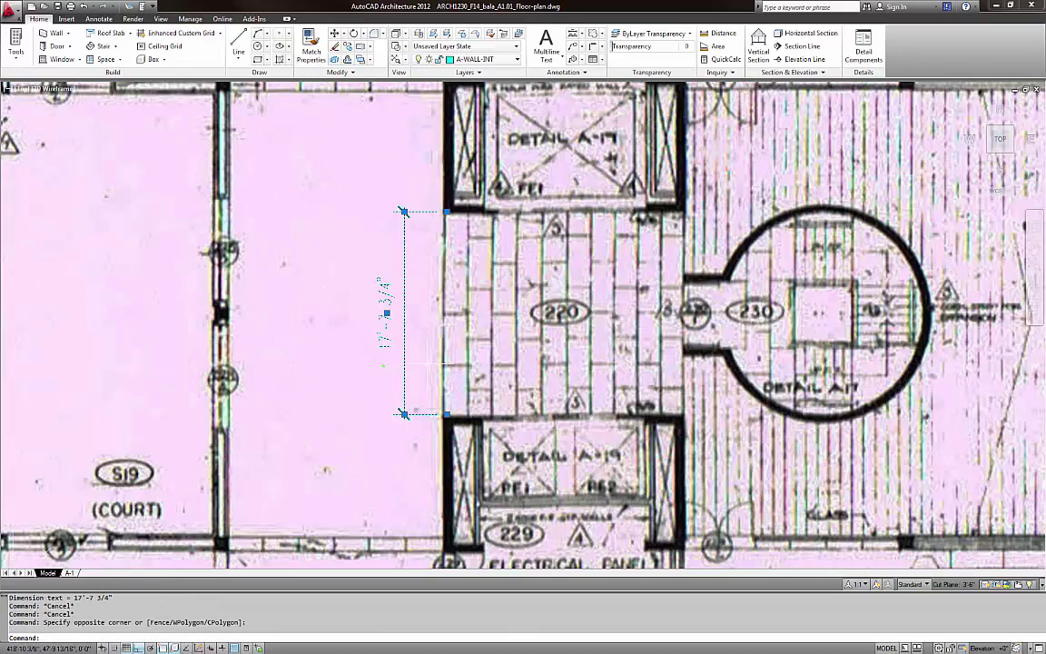
type("e")
key("Return")
key("Escape")
Check the vertical distance from the north wall column to air shaft 250's upper corner with a linear dimension, without placing it
scroll(440, 345, "down", 2)
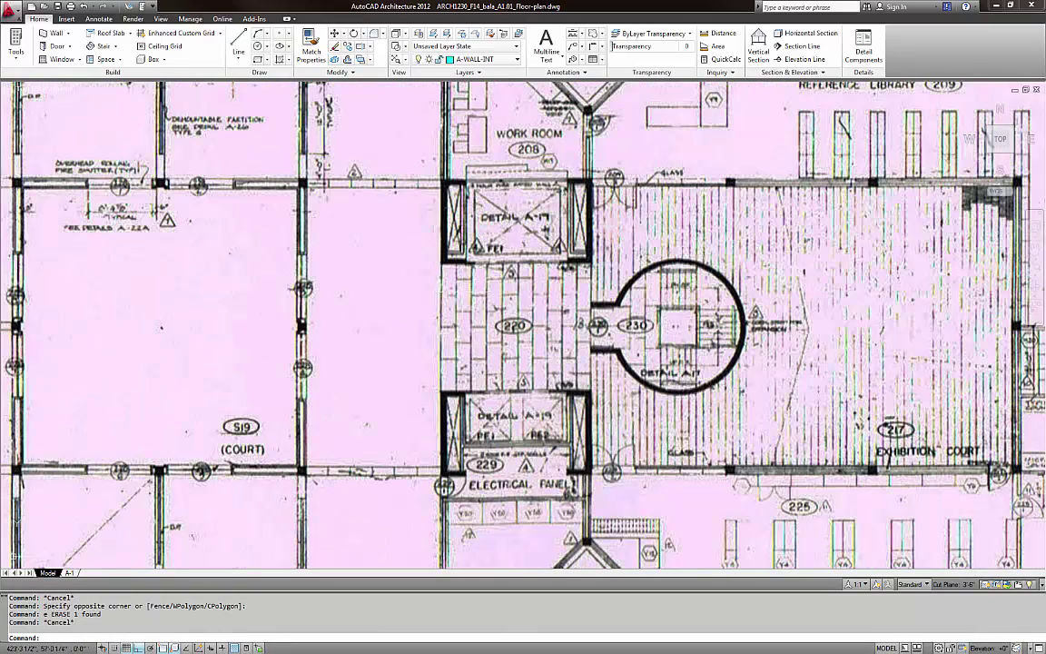
scroll(445, 299, "down", 4)
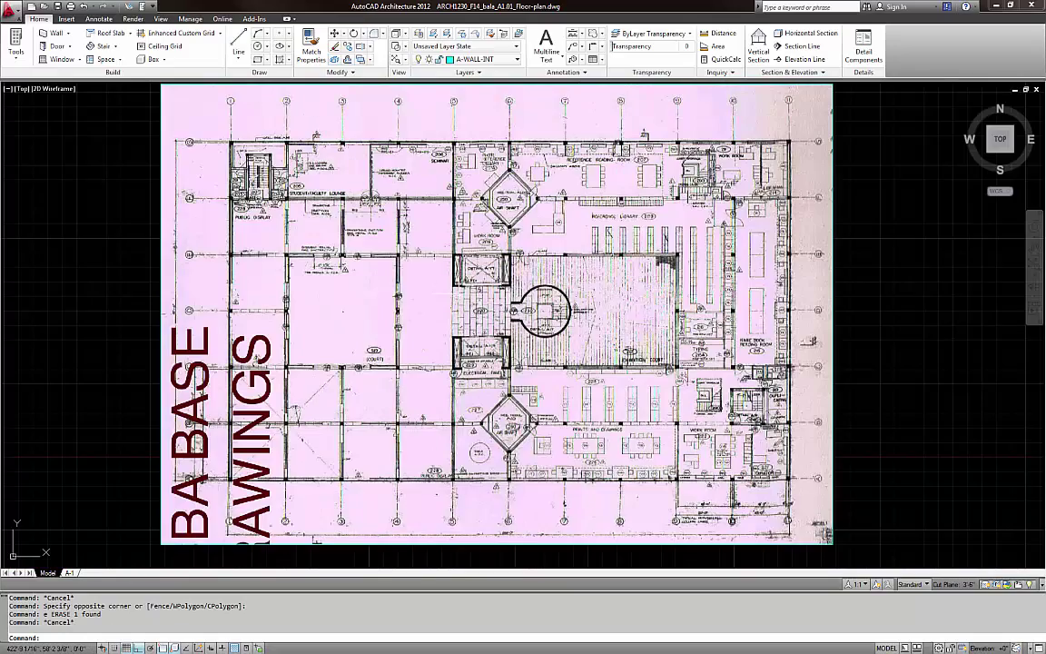
scroll(453, 253, "down", 4)
scroll(448, 206, "up", 3)
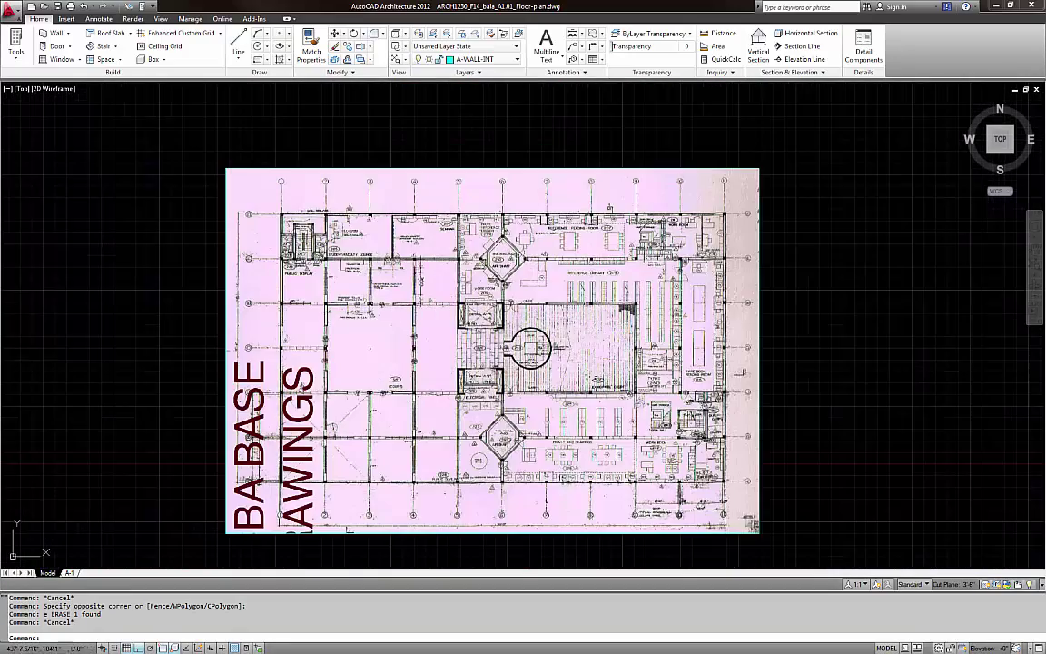
scroll(515, 223, "up", 5)
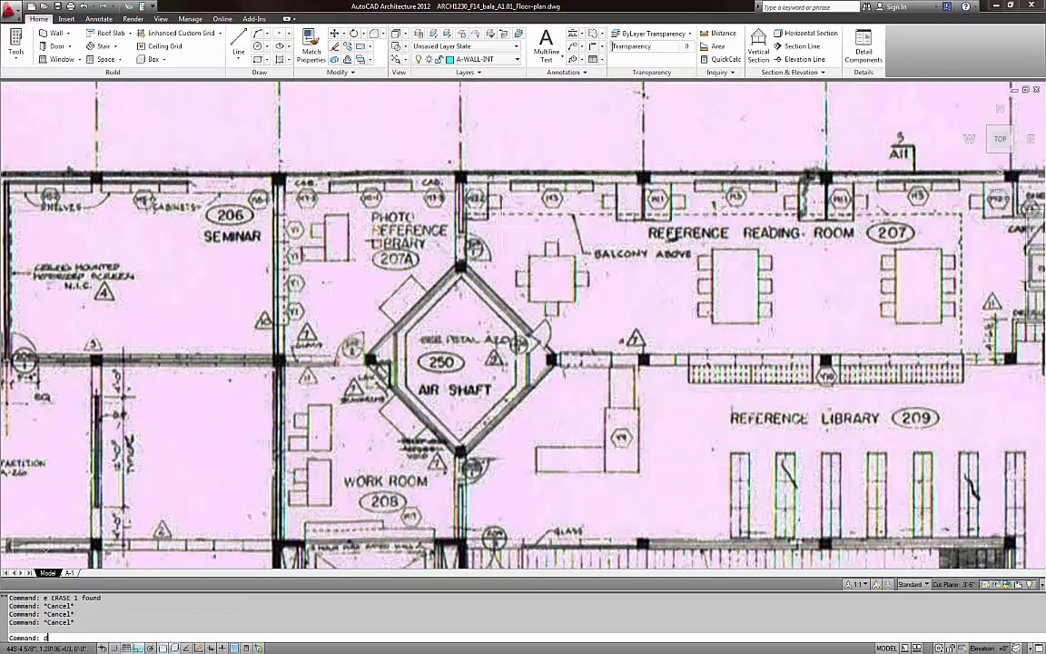
type("li")
key("Return")
scroll(496, 172, "up", 2)
left_click(438, 177)
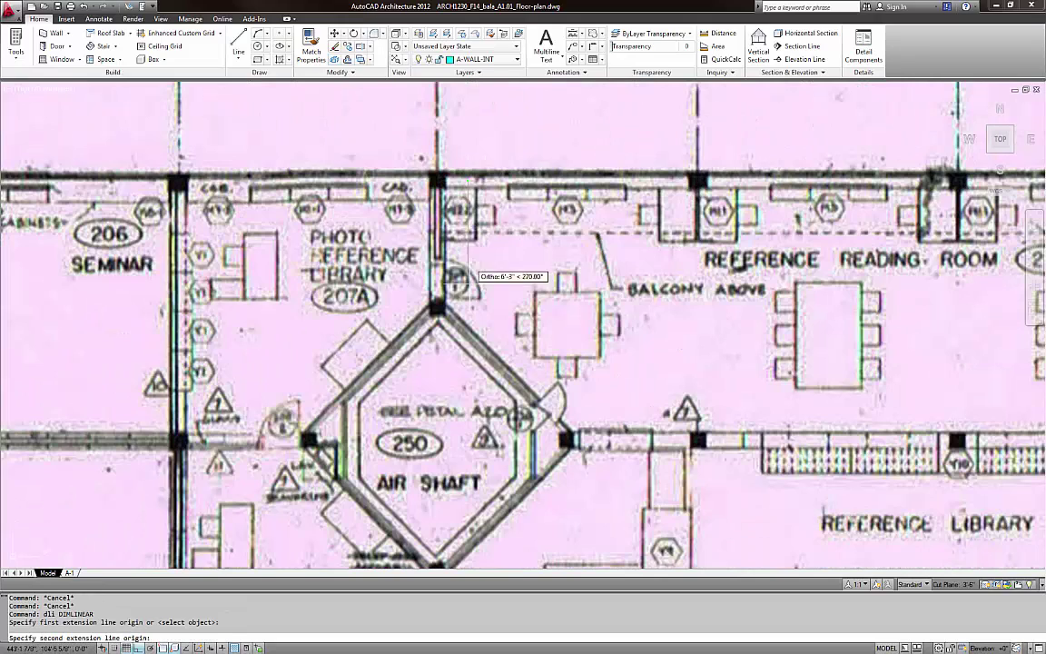
left_click(439, 307)
key("Escape")
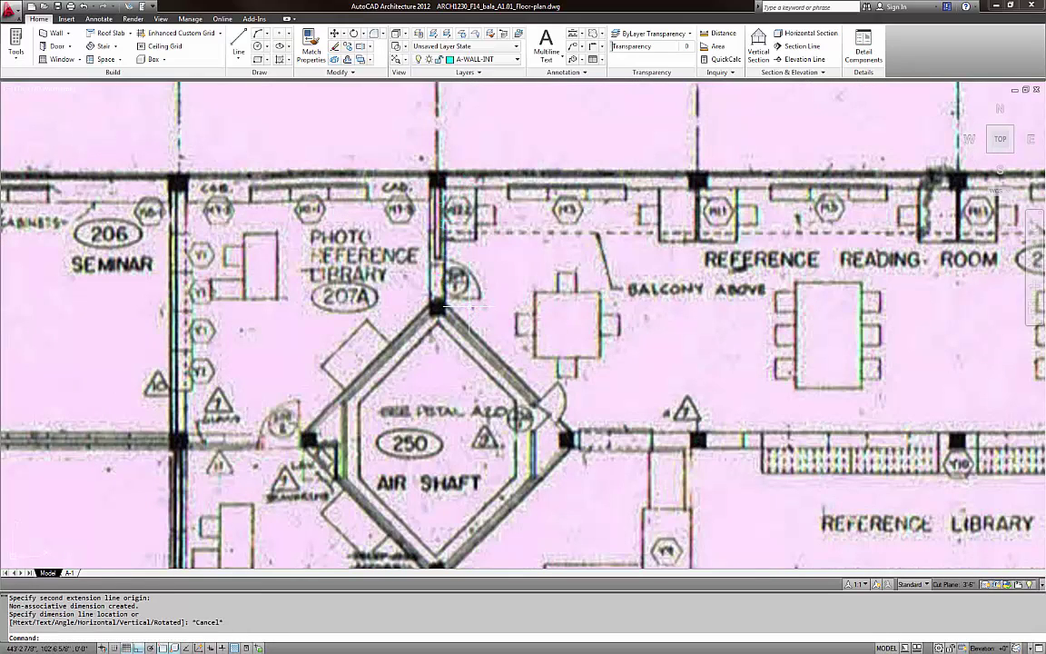
key("Return")
key("Escape")
Offset grid line F by 10' to the north in the column grid plan
scroll(481, 255, "down", 8)
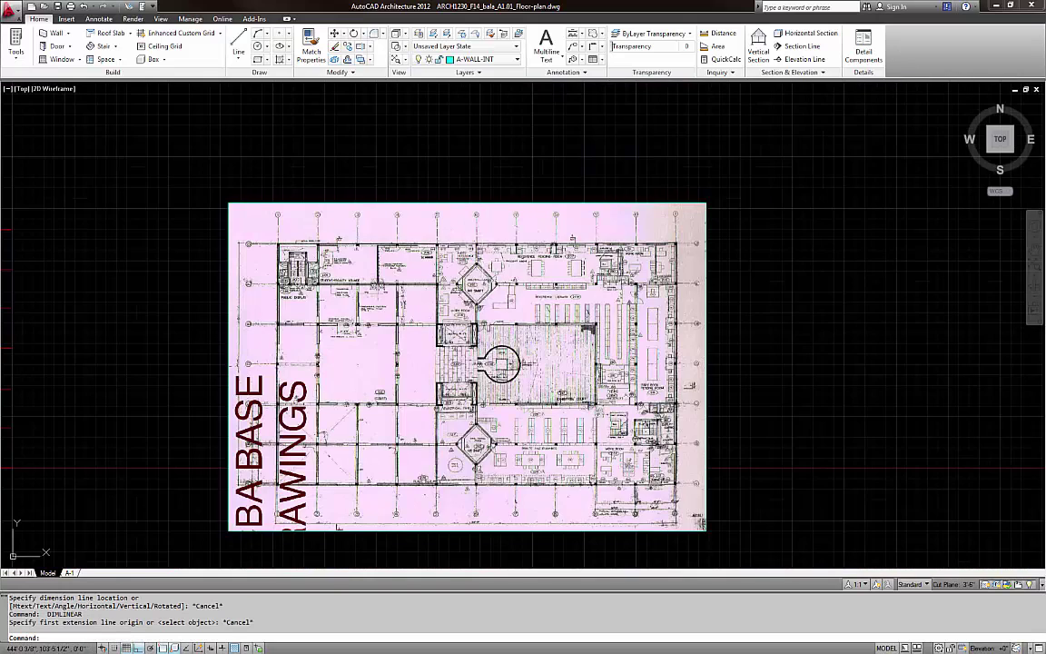
scroll(478, 272, "down", 4)
mouse_move(374, 289)
middle_mouse_down()
mouse_move(557, 287)
mouse_move(398, 279)
middle_mouse_up()
scroll(371, 266, "up", 3)
scroll(269, 282, "up", 3)
key("Escape")
key("Escape")
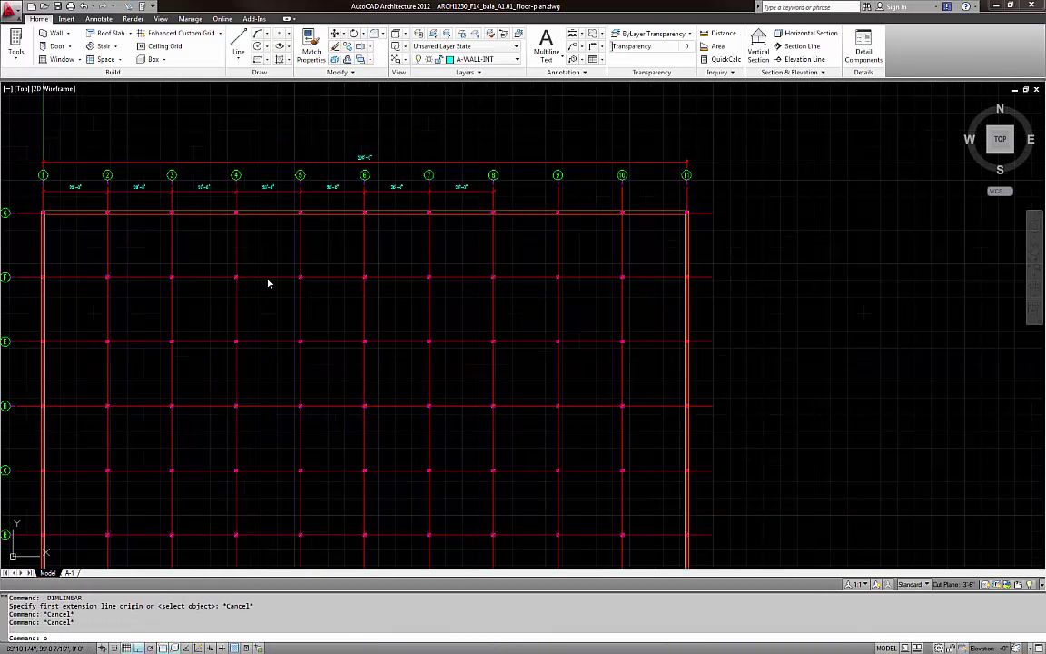
type("o")
key("Escape")
key("Escape")
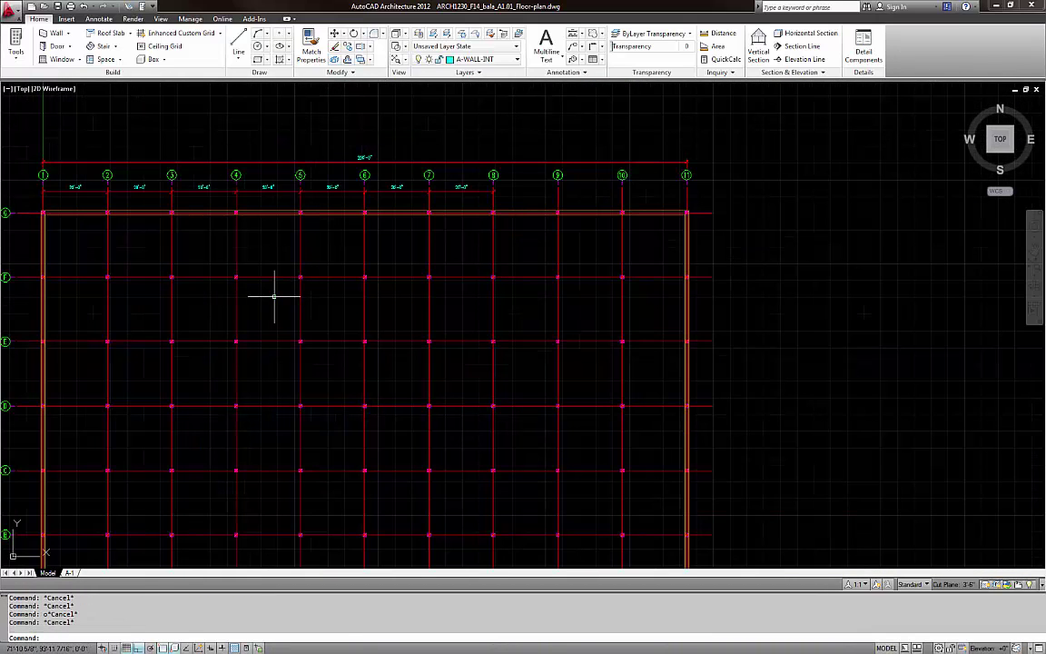
type("o")
key("Return")
type("10")
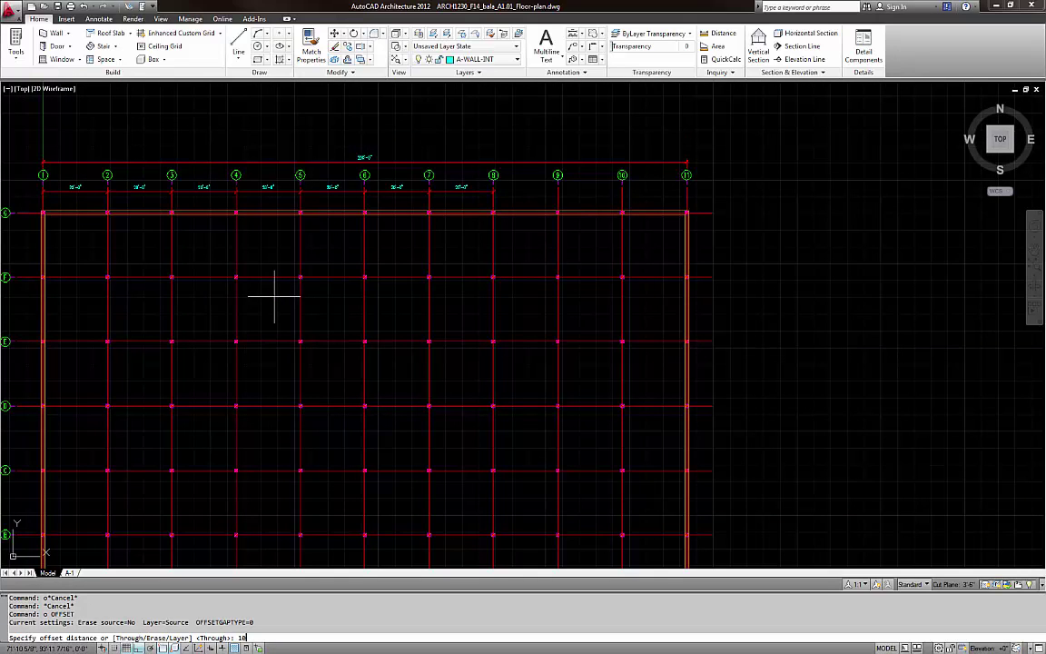
type("'")
key("Return")
left_click(257, 276)
left_click(273, 257)
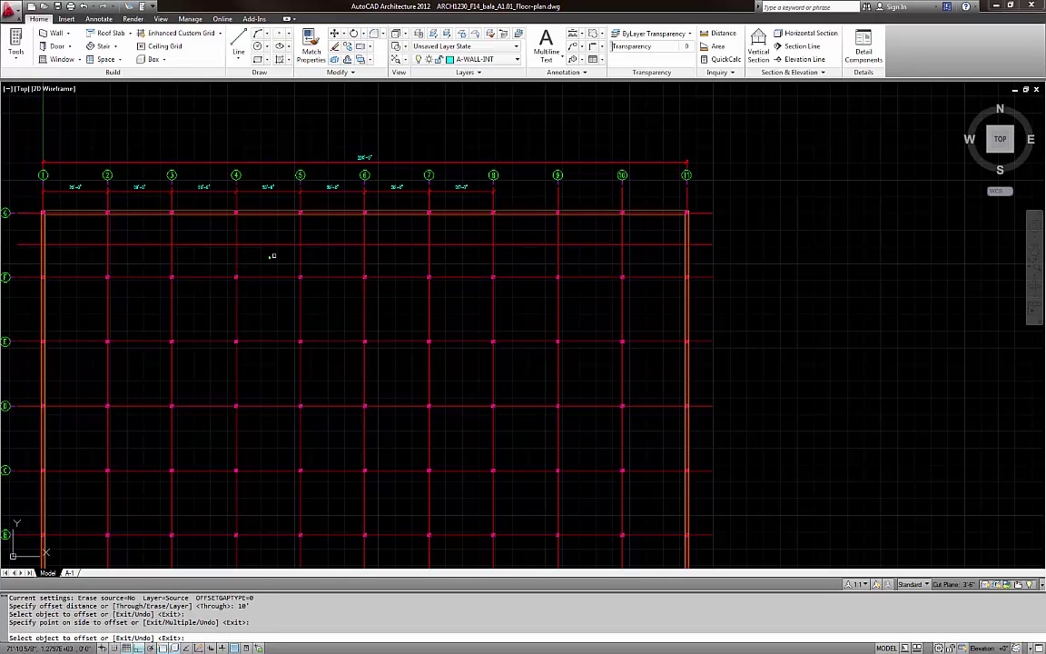
key("Escape")
key("Escape")
Offset grid line F by 10' to the south
scroll(396, 268, "down", 4)
scroll(389, 285, "up", 2)
middle_click_drag(806, 307, 635, 303)
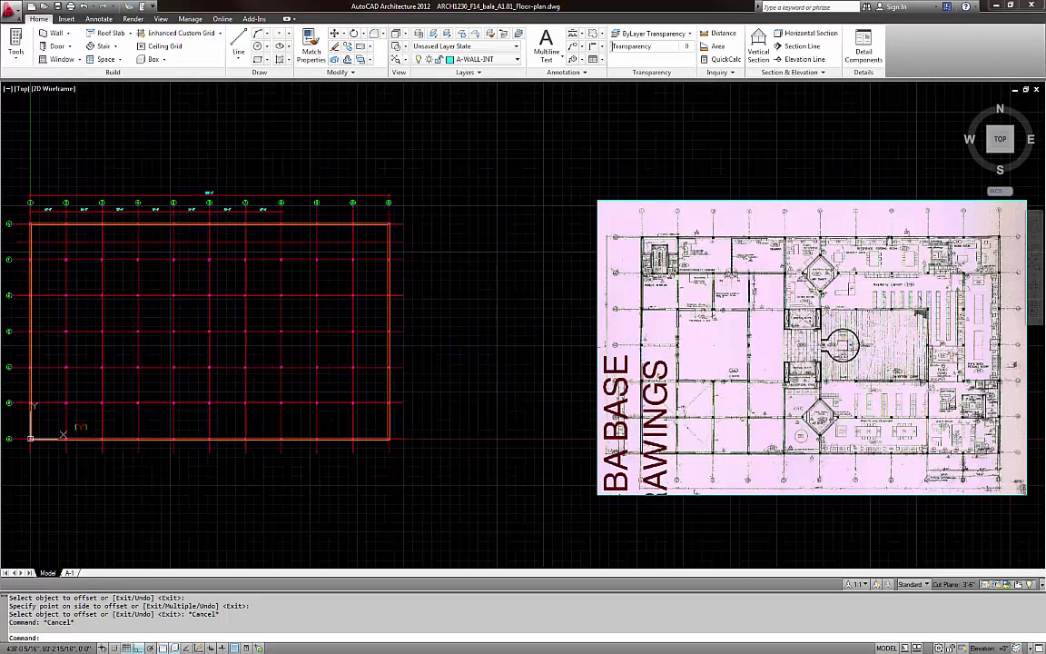
key("Escape")
key("Escape")
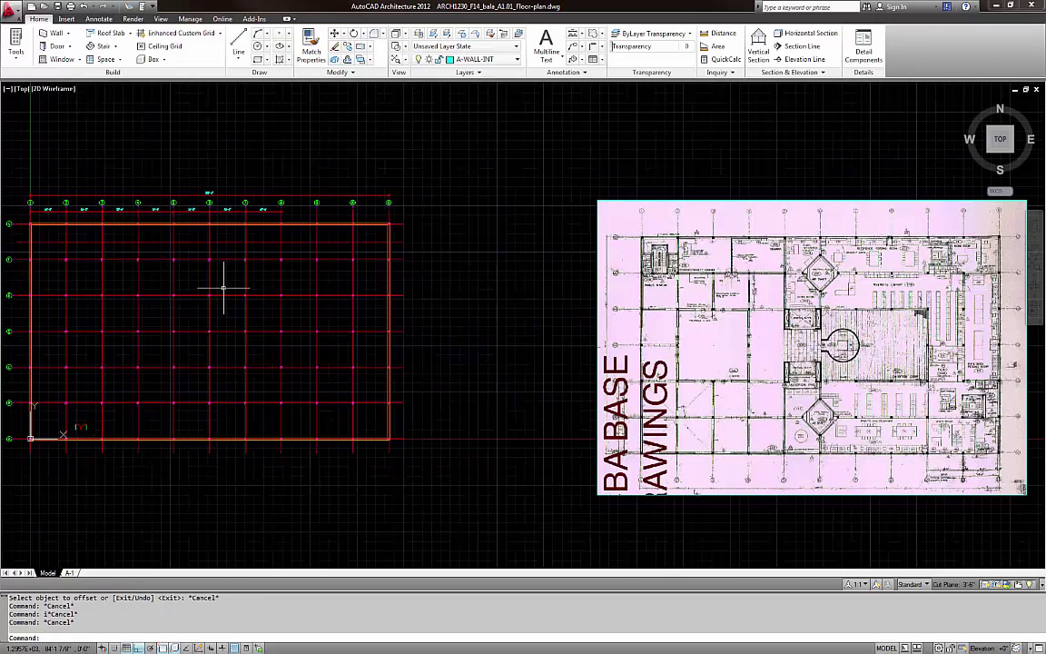
type("o")
key("Return")
key("Return")
left_click(222, 259)
left_click(223, 280)
key("Escape")
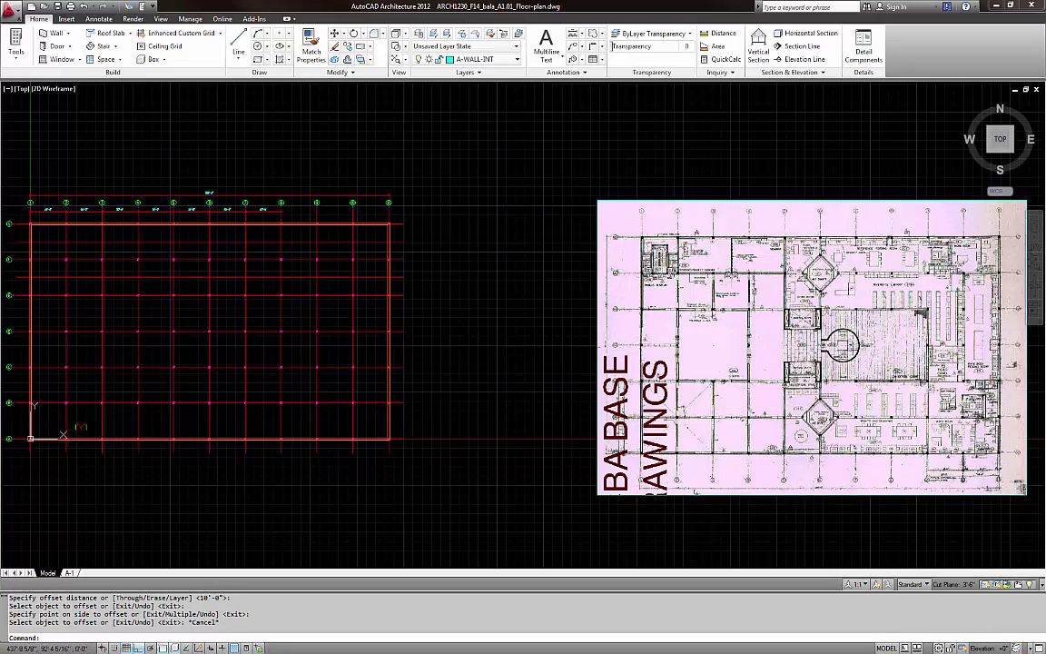
Offset grid line 6 by 10' to both the east and the west
scroll(821, 206, "up", 9)
scroll(846, 254, "down", 8)
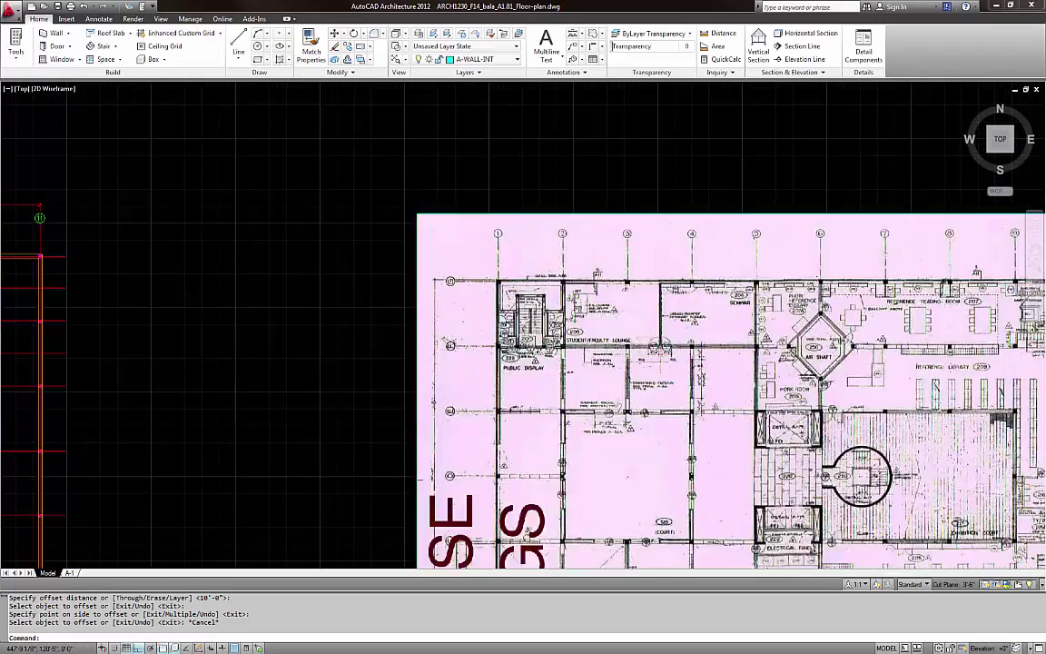
middle_click_drag(339, 254, 544, 254)
scroll(164, 235, "up", 2)
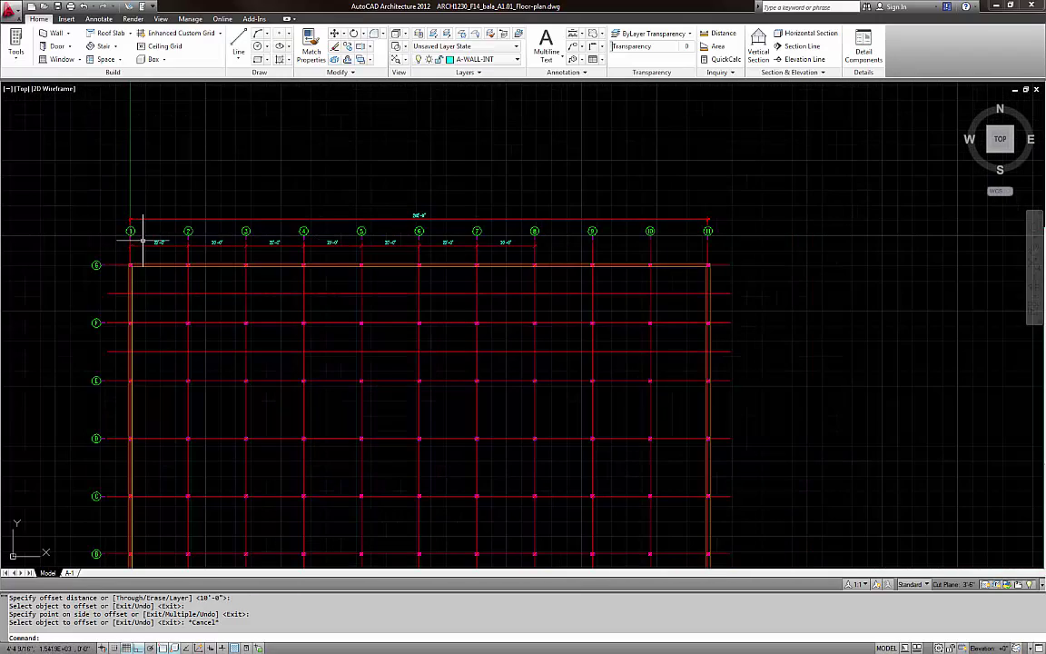
scroll(400, 246, "up", 2)
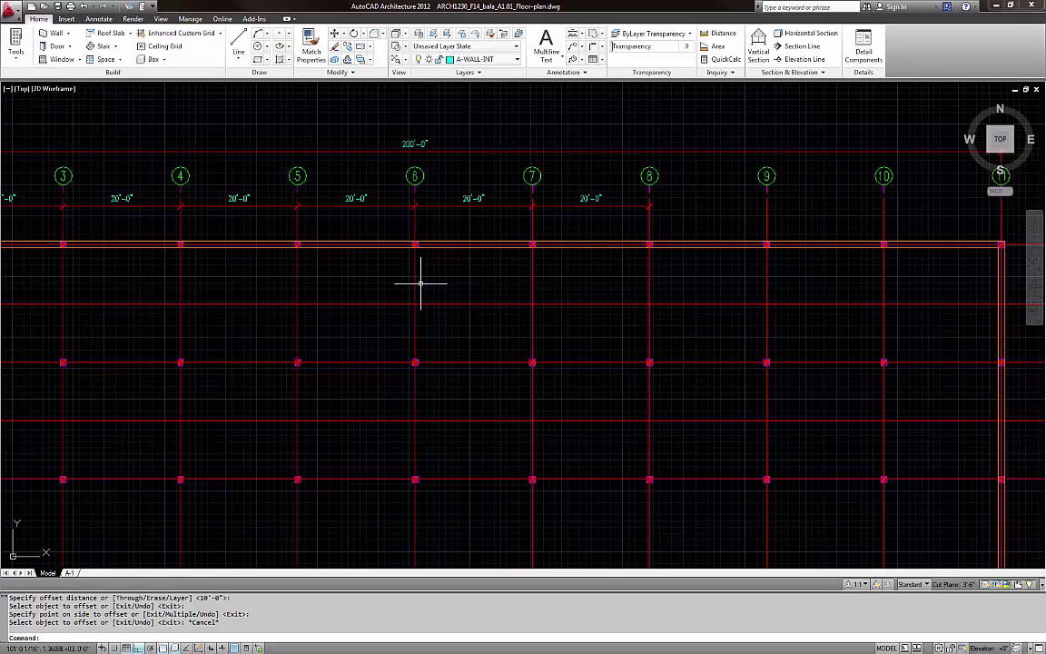
key("Return")
key("Return")
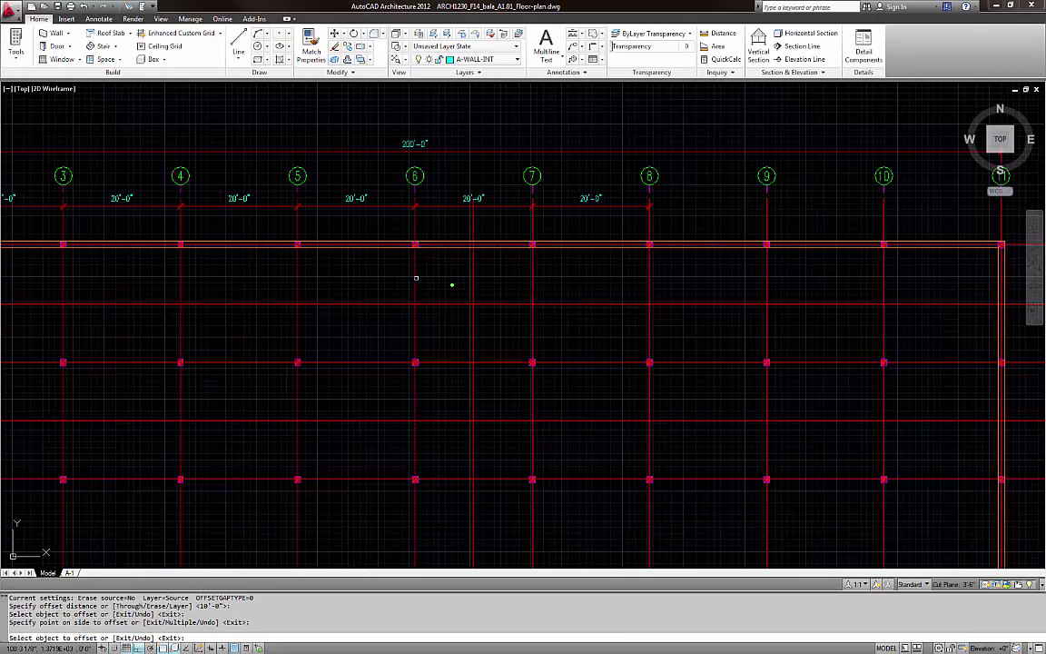
left_click(416, 278)
left_click(381, 275)
key("Escape")
scroll(399, 277, "up", 2)
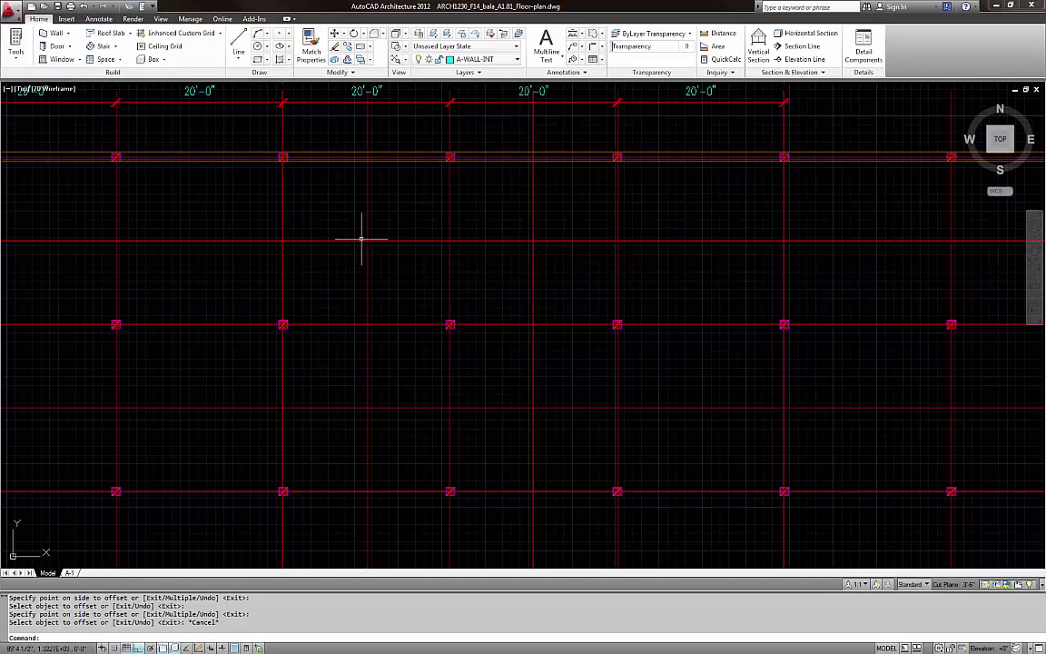
key("Escape")
key("Escape")
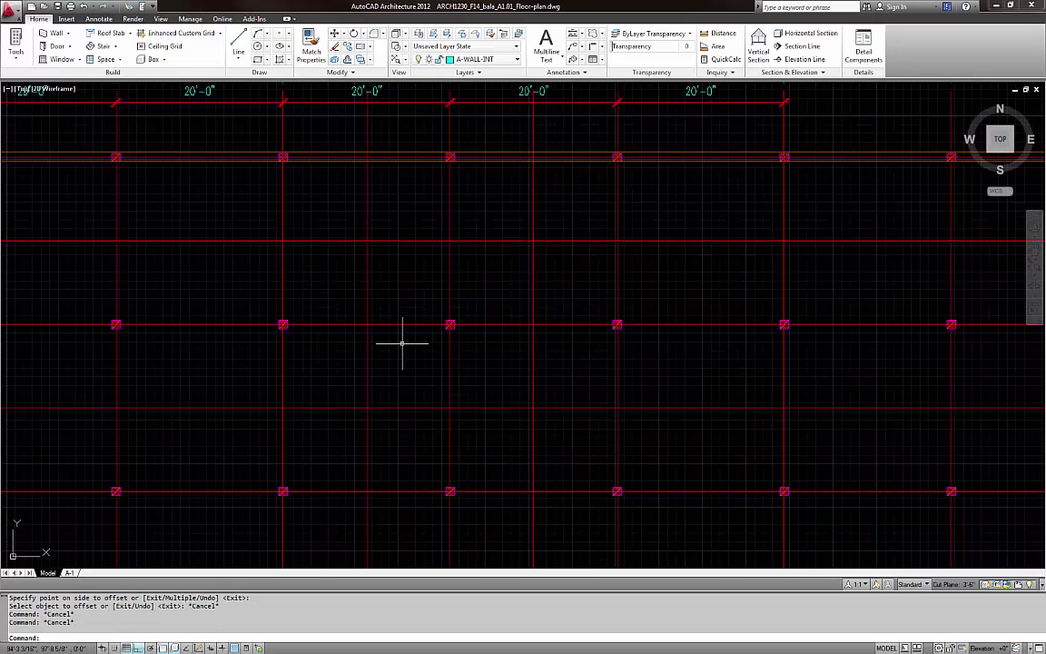
Draw a diamond-shaped polyline around grid intersection F-6, with its corners where the offset lines cross grid lines 6 and F
type("pl")
key("Return")
left_click(365, 325)
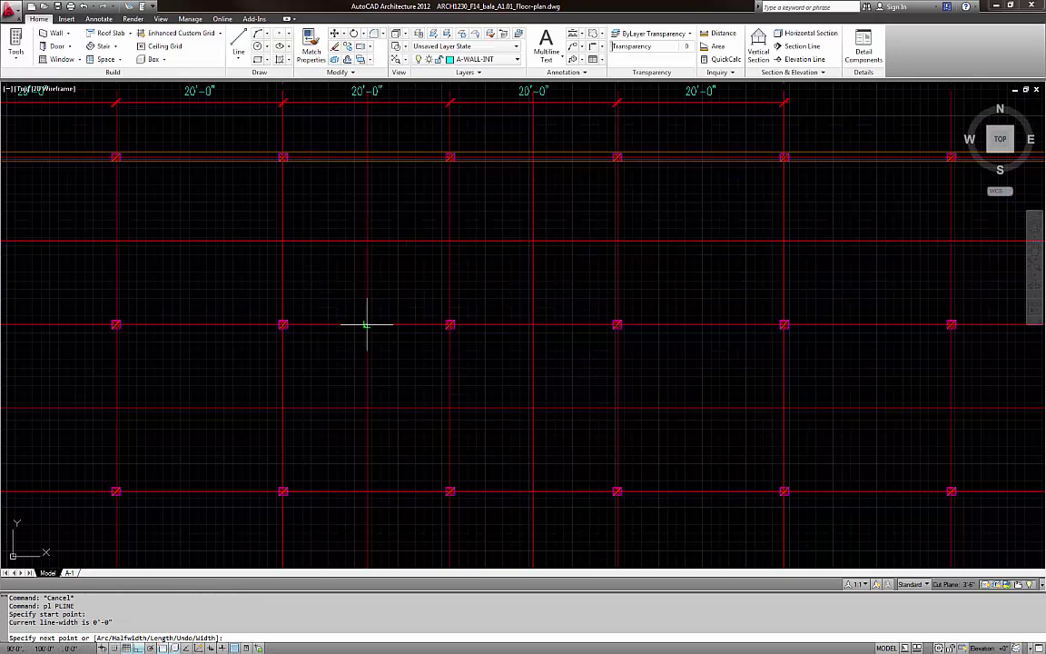
left_click(450, 242)
left_click(532, 325)
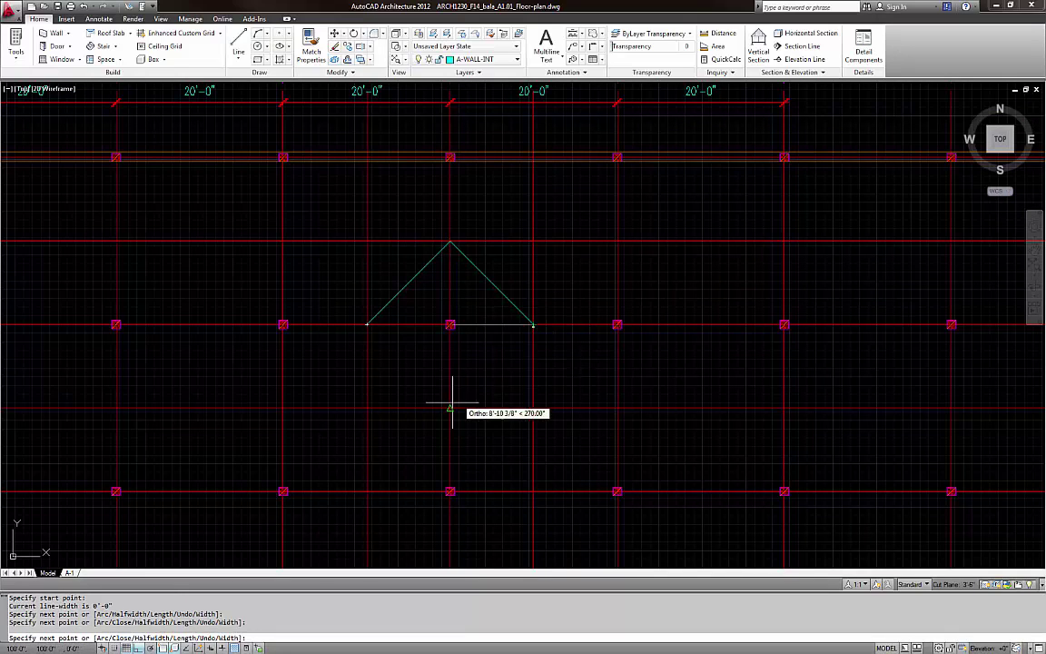
left_click(450, 408)
left_click(364, 325)
key("Escape")
key("Escape")
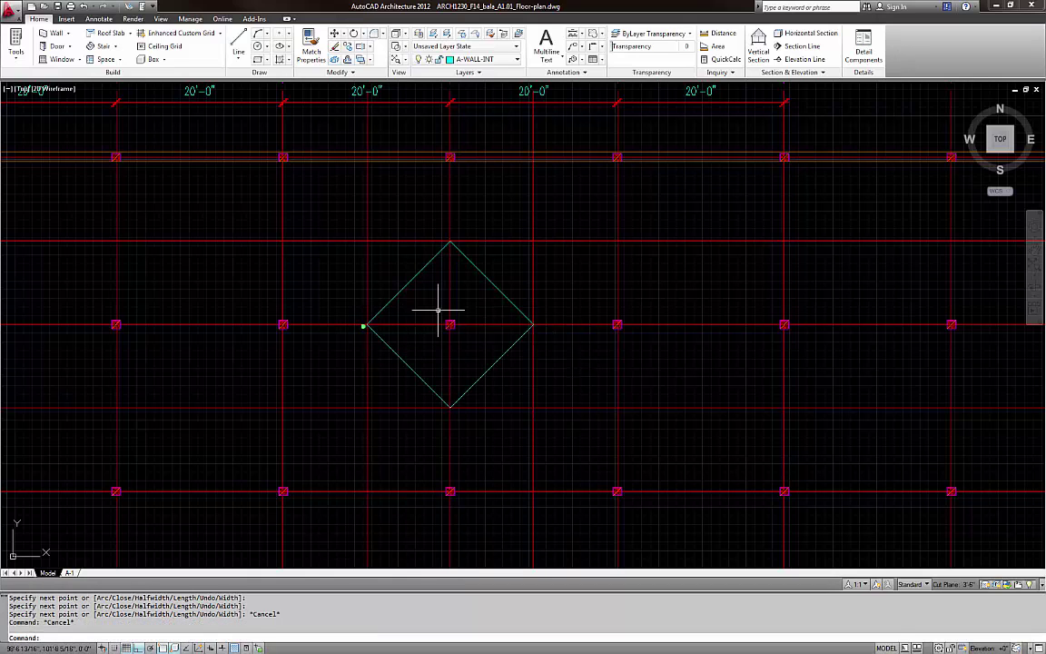
Move the column at grid intersection F-6 by its centre to the diamond's north corner
left_click(437, 309)
left_click(473, 357)
type("m")
key("Return")
scroll(462, 325, "up", 6)
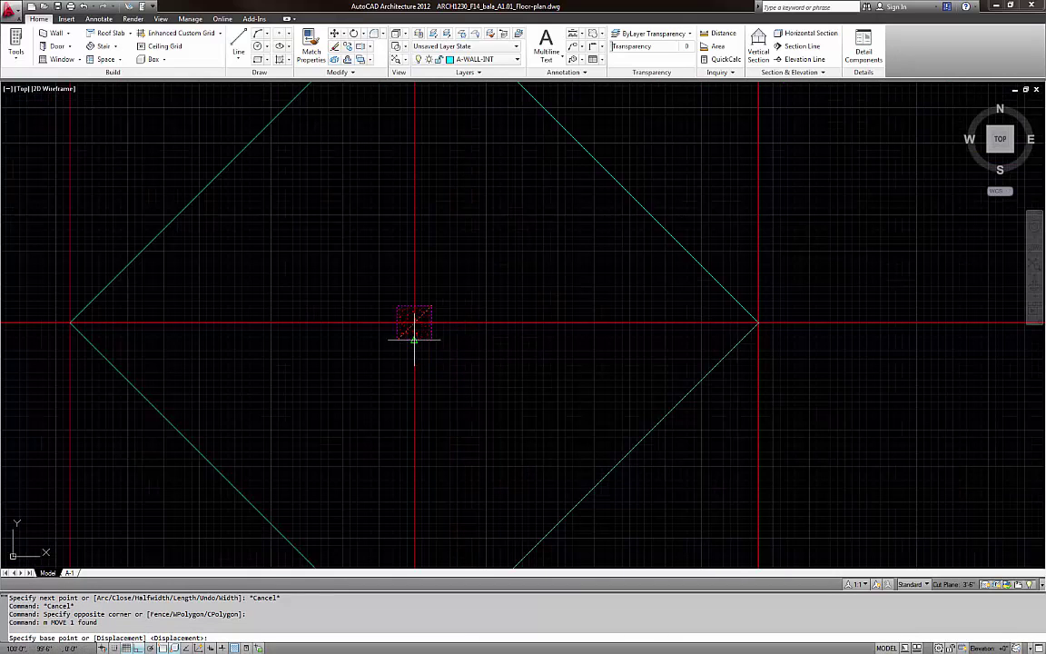
left_click(414, 323)
scroll(425, 385, "down", 4)
left_click(420, 226)
key("Escape")
key("Escape")
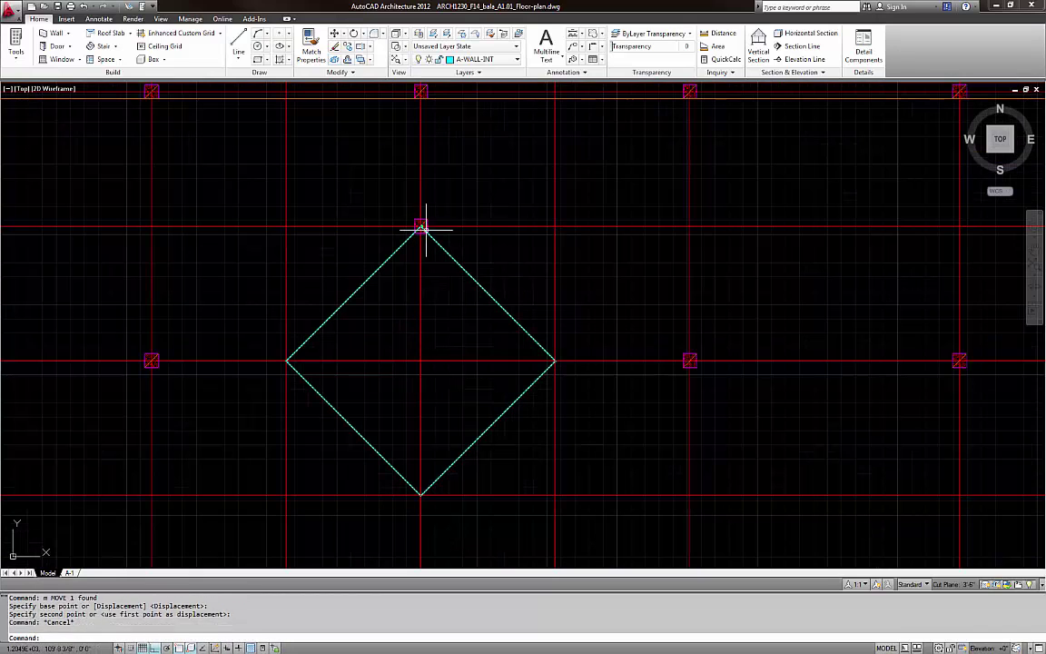
Copy the column from the diamond's north corner to its other three corners and its centre
type("co")
key("Return")
left_click(408, 208)
left_click(460, 271)
key("Return")
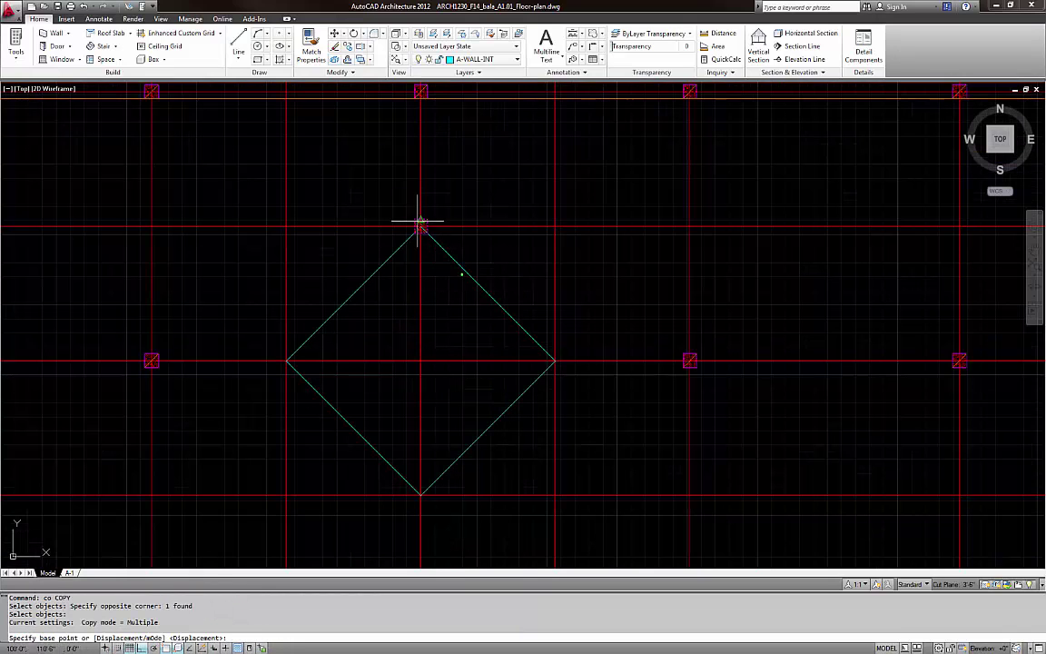
scroll(421, 224, "up", 8)
left_click(419, 252)
scroll(419, 250, "down", 8)
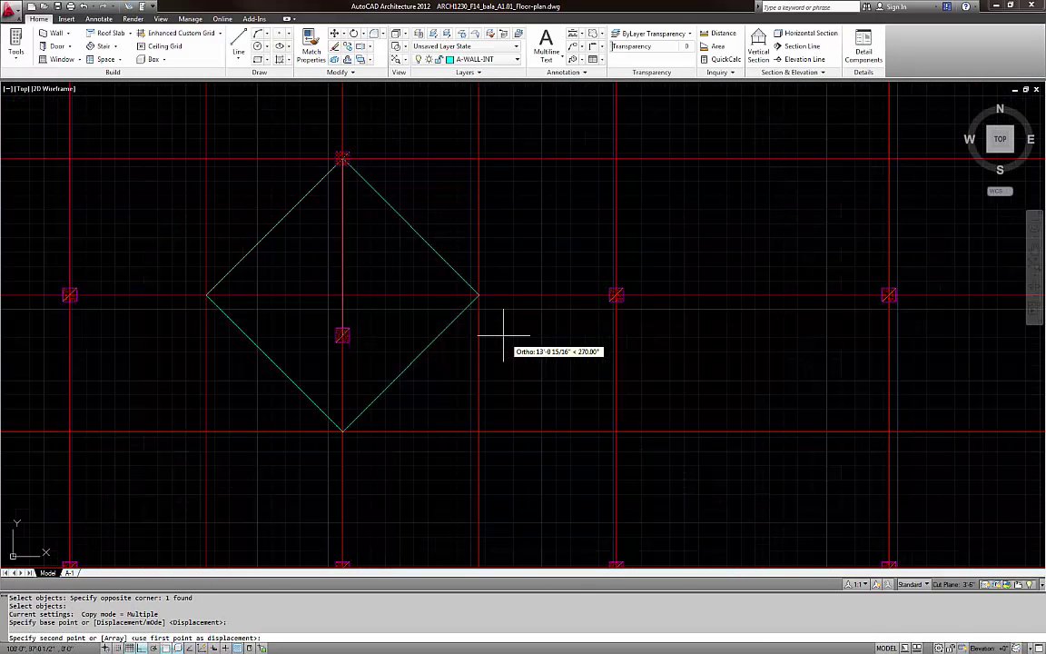
left_click(479, 295)
left_click(342, 429)
left_click(342, 295)
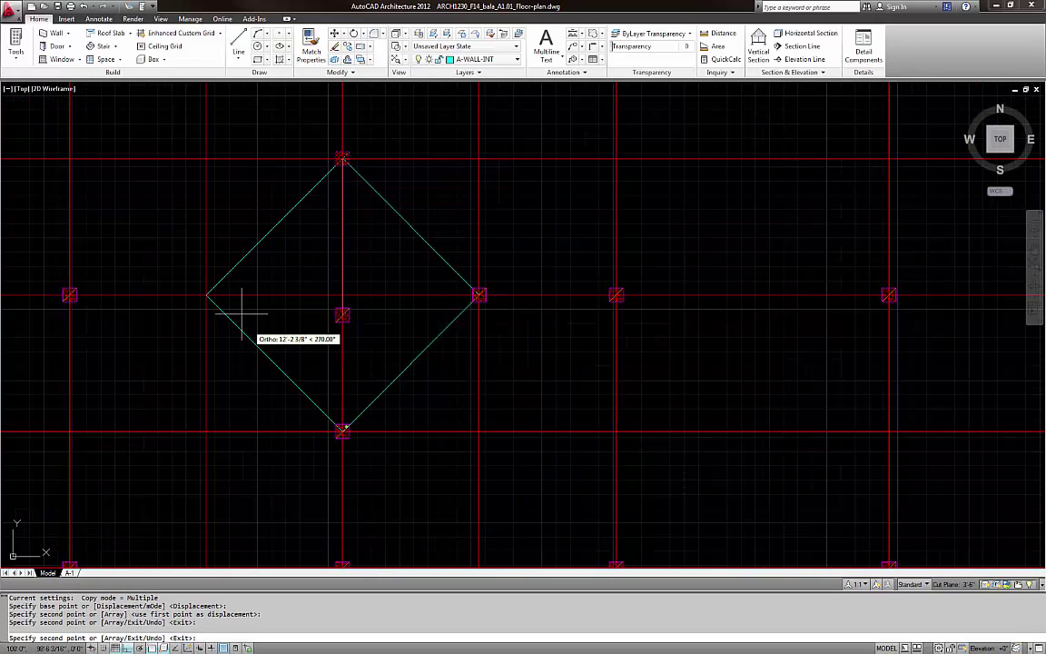
left_click(206, 295)
key("Escape")
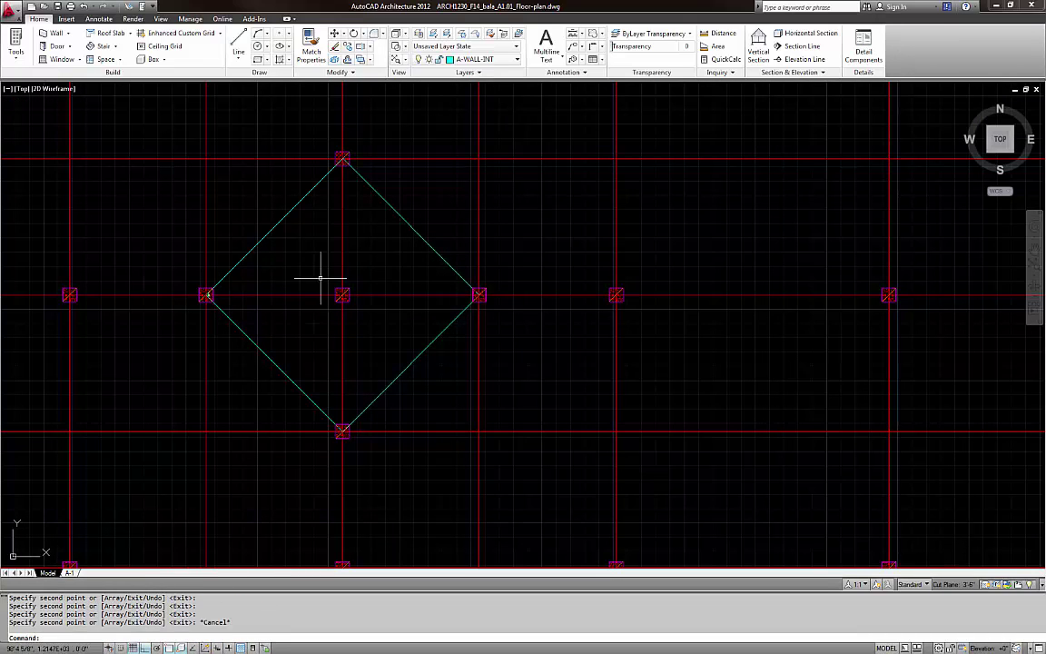
Erase the column at the centre of the diamond
left_click(315, 280)
left_click(381, 339)
type("e")
key("Return")
key("Escape")
key("Escape")
Match the diamond polyline's properties to those of the adjacent vertical grid line
type("ma")
key("Return")
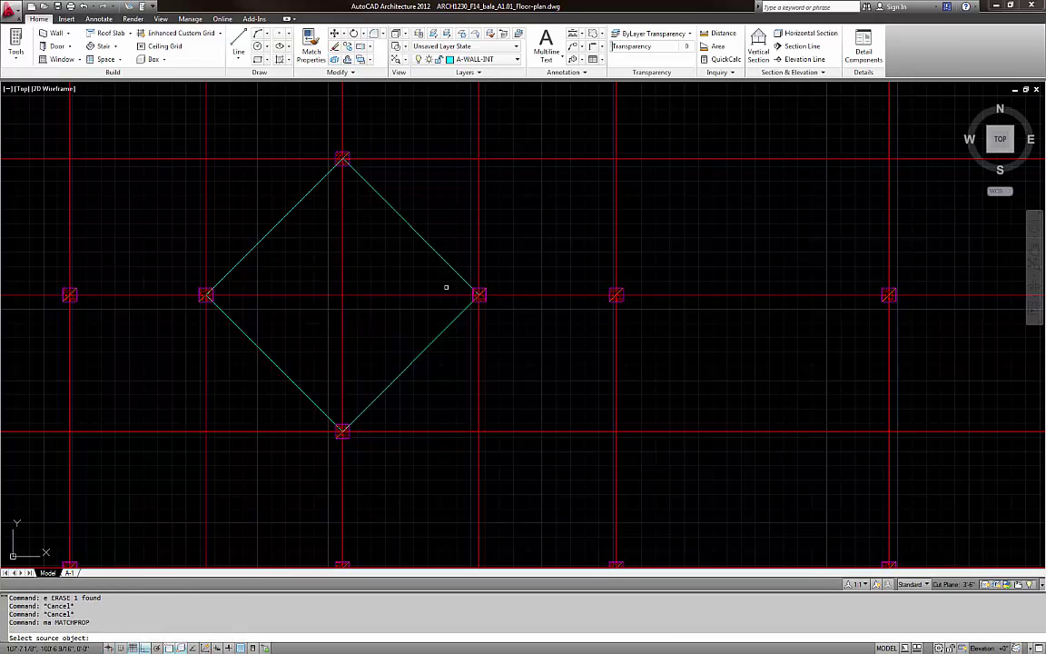
left_click(477, 236)
left_click(437, 234)
left_click(395, 256)
key("Escape")
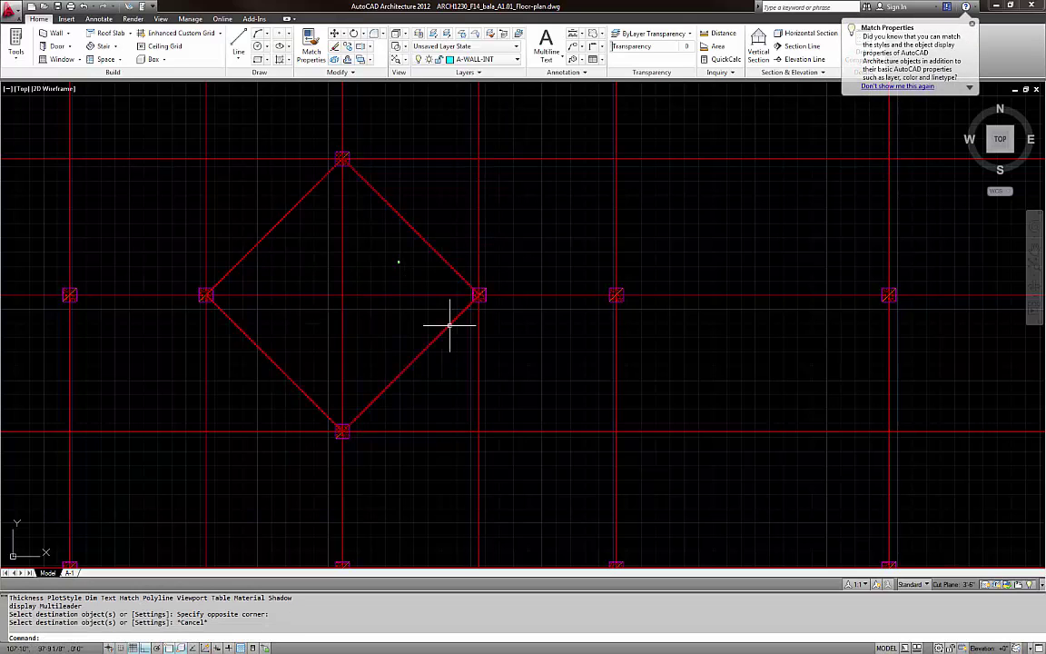
Set the drawing's global linetype scale to 96
scroll(450, 333, "down", 2)
key("Escape")
type("lts")
key("Return")
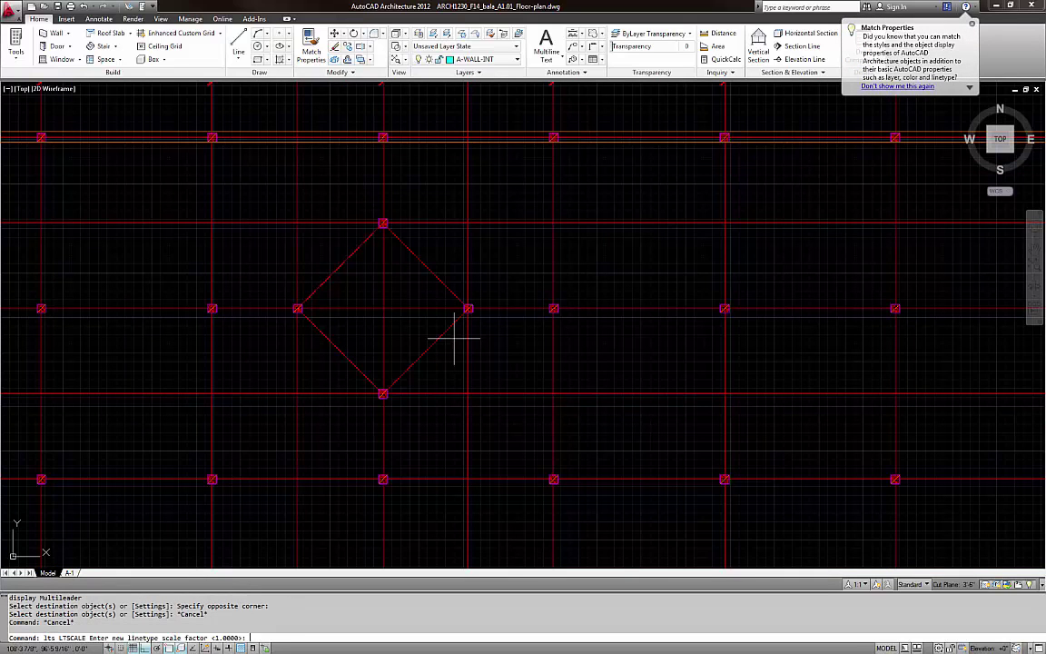
type("96")
key("Return")
key("Escape")
scroll(474, 324, "down", 4)
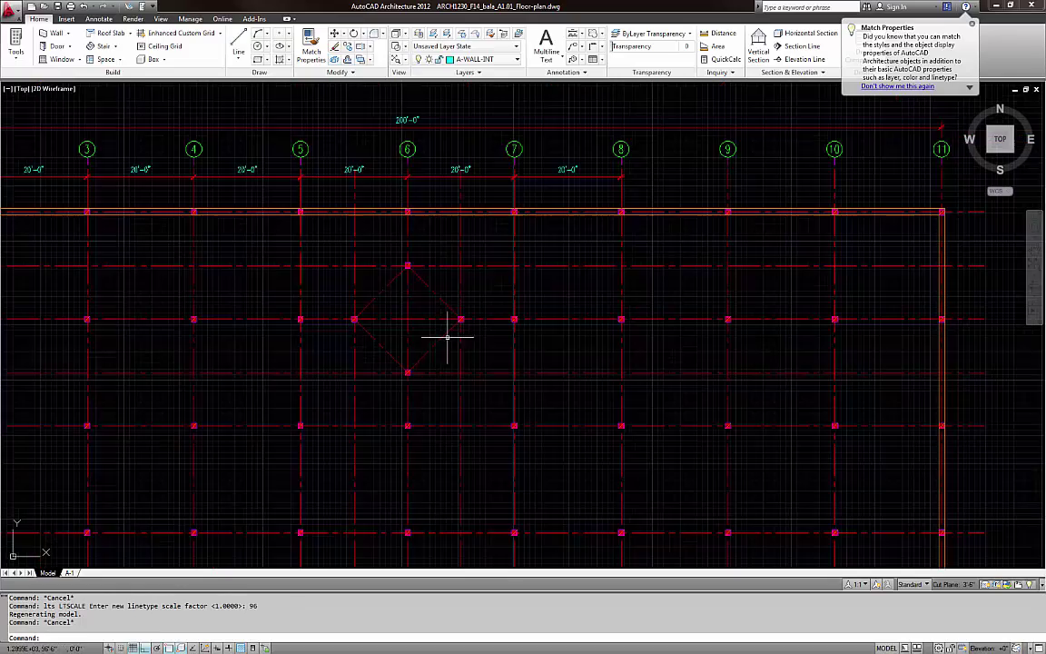
middle_click_drag(444, 236, 417, 312)
scroll(427, 290, "up", 4)
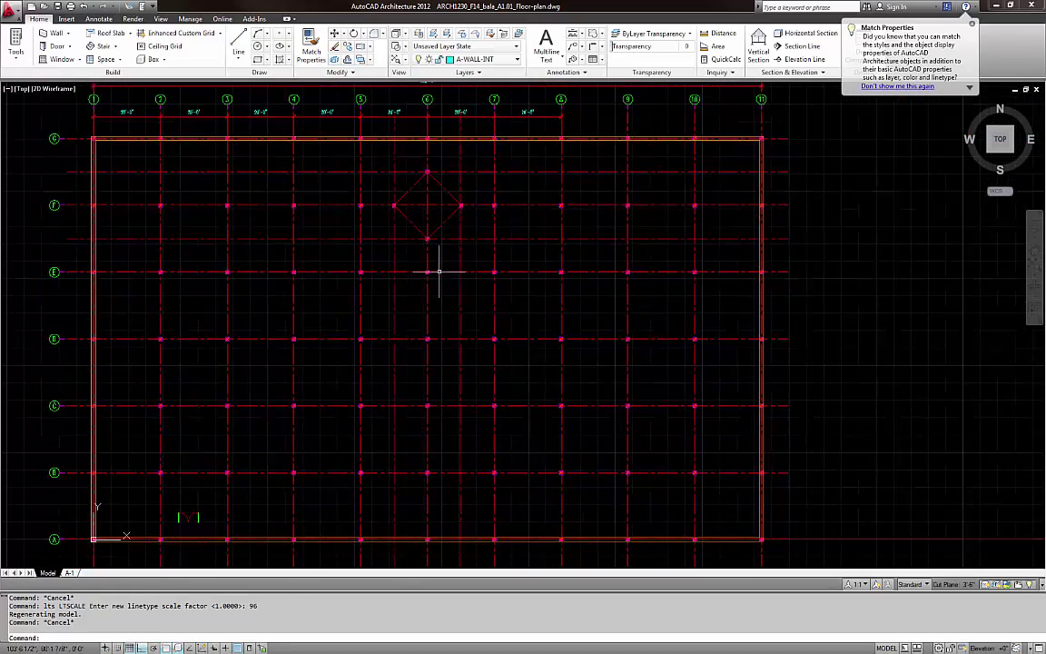
Copy the diamond and its four corner columns from grid intersection F-6 to intersection B-6
left_click(372, 187)
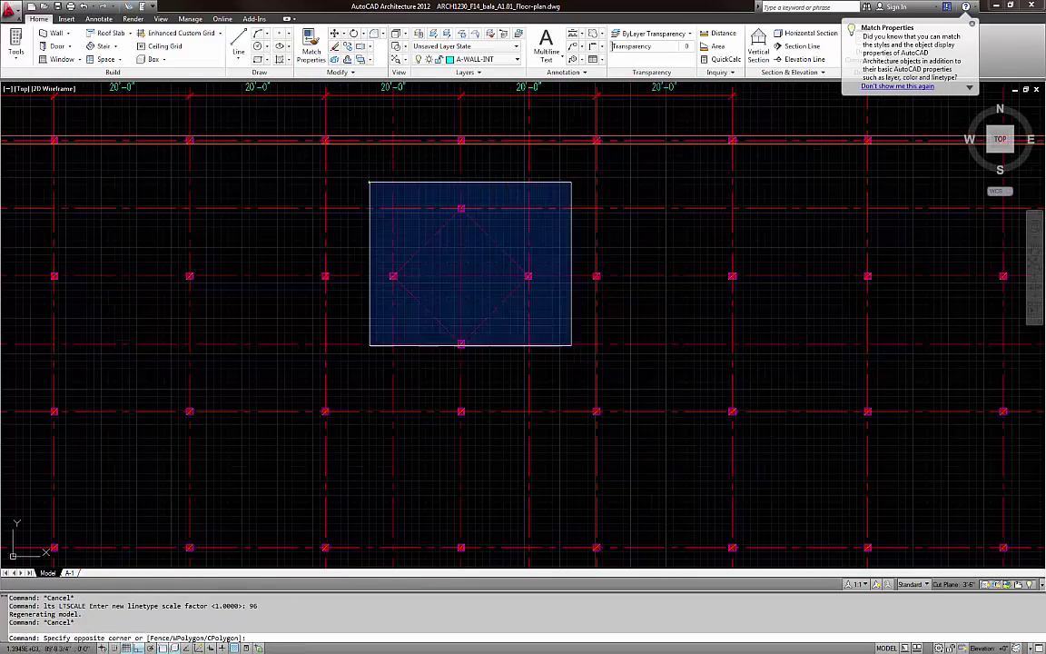
left_click(567, 372)
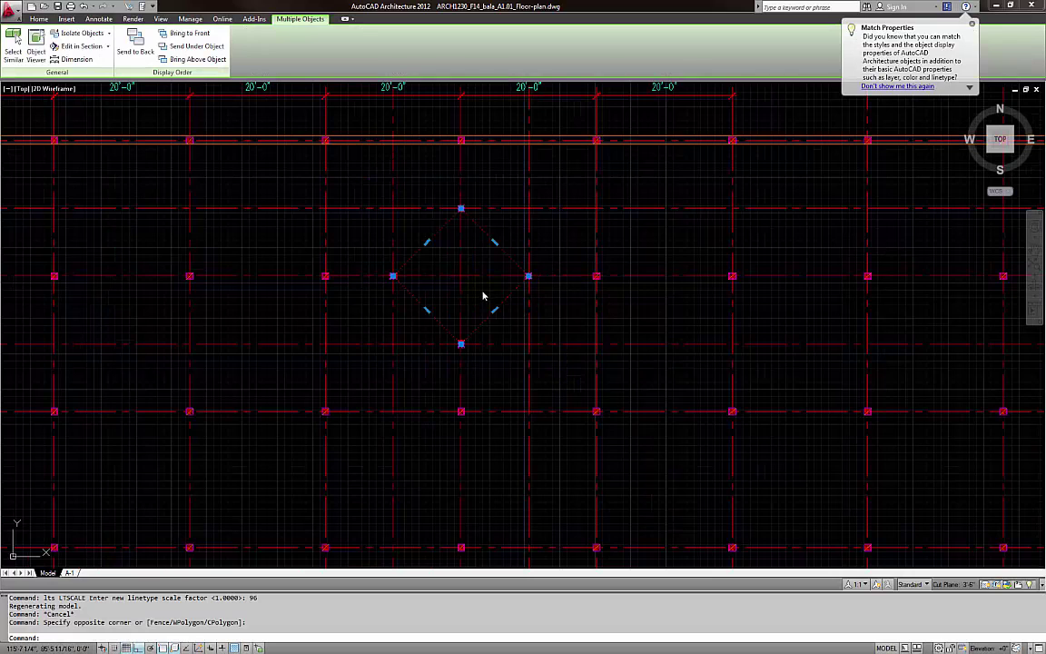
type("co")
key("Return")
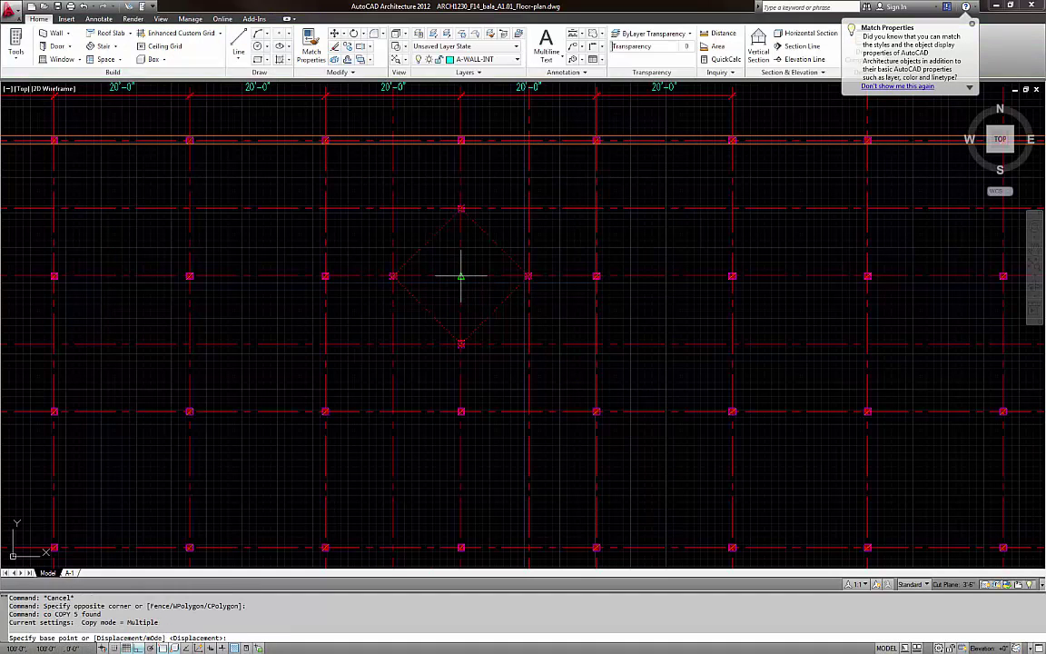
left_click(460, 275)
scroll(479, 322, "down", 8)
scroll(479, 322, "up", 10)
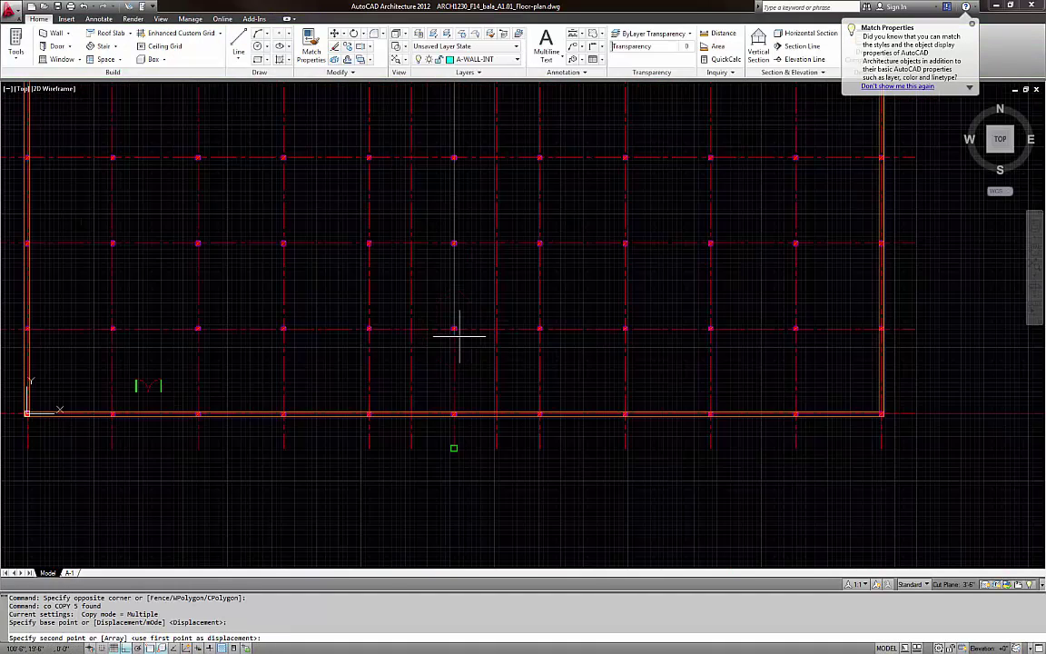
left_click(430, 305)
key("Escape")
Erase the column at the centre of the copied diamond at grid intersection B-6
left_click(416, 286)
left_click(459, 340)
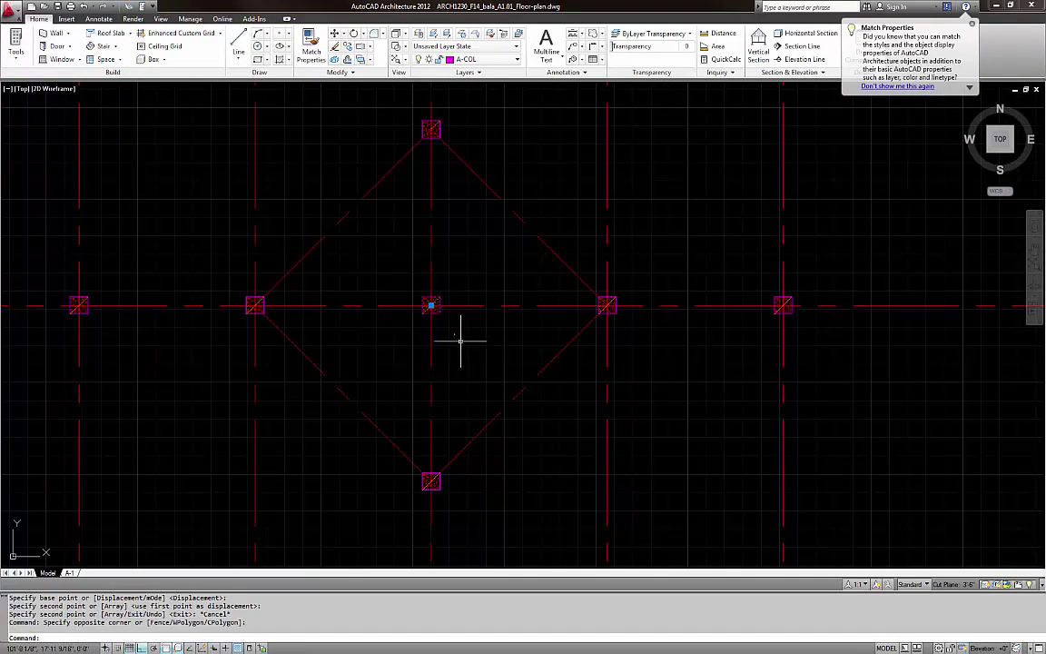
type("e")
key("Return")
key("Escape")
Examine the scanned base drawing around corridor 220, the circular stair 230 and its narrow entrance opening
scroll(462, 323, "down", 6)
scroll(466, 340, "down", 3)
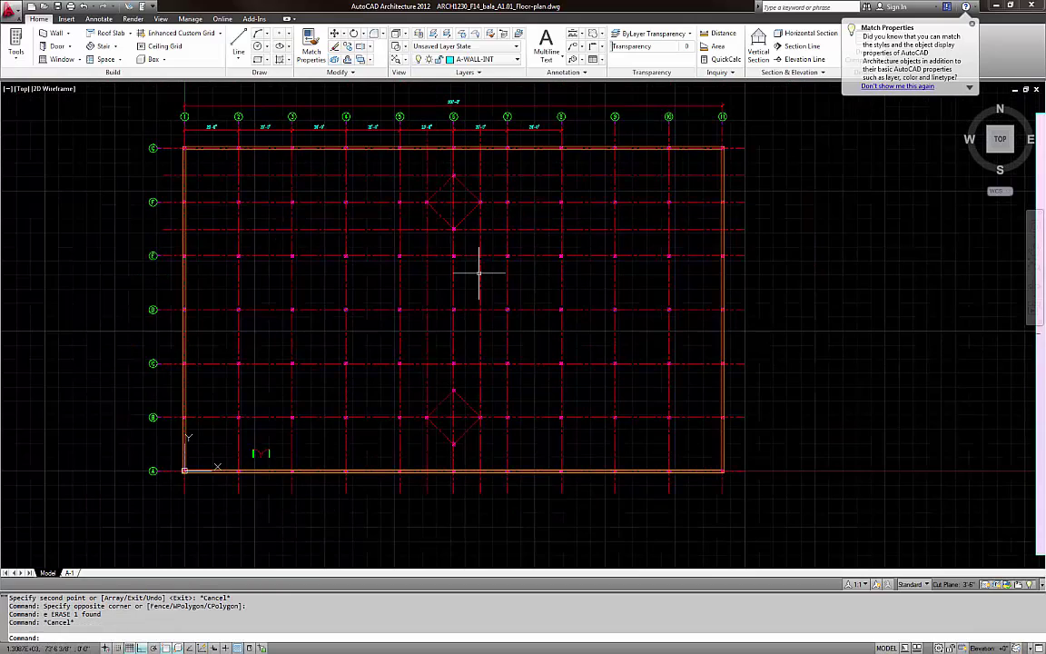
scroll(504, 273, "down", 4)
middle_click_drag(531, 273, 502, 293)
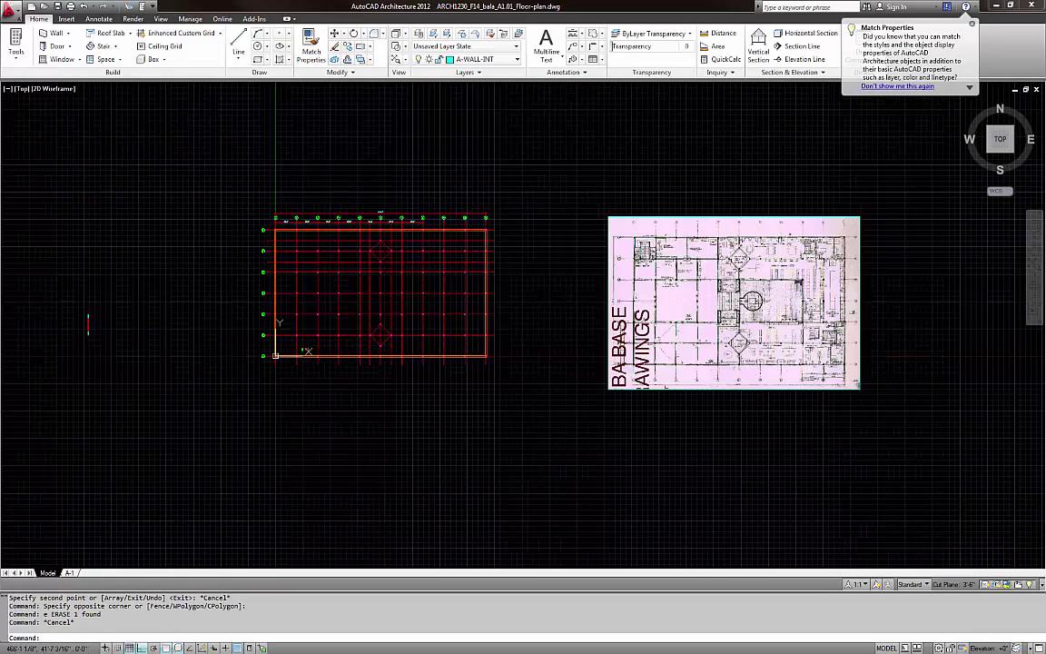
scroll(767, 313, "up", 3)
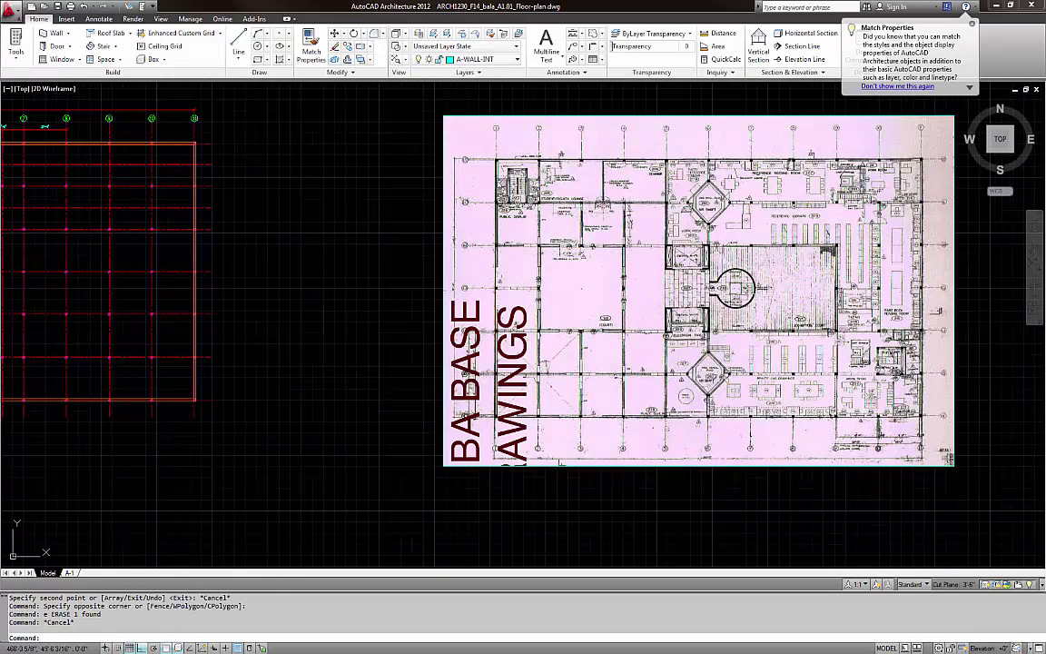
middle_click_drag(735, 289, 630, 281)
scroll(626, 280, "up", 3)
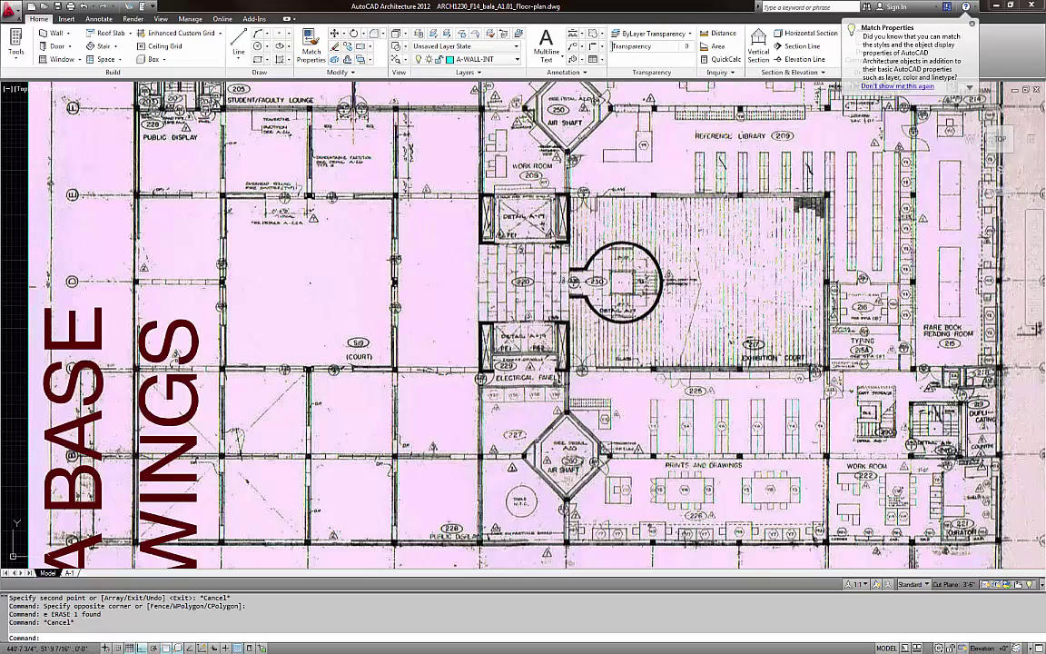
scroll(508, 322, "down", 3)
scroll(538, 342, "up", 3)
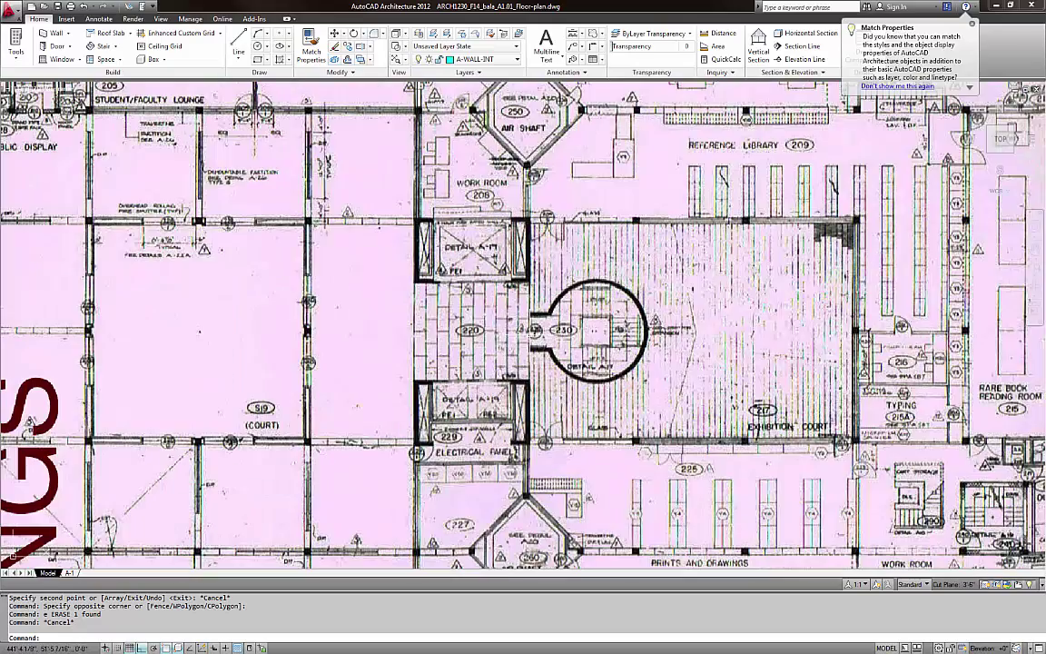
scroll(588, 329, "down", 3)
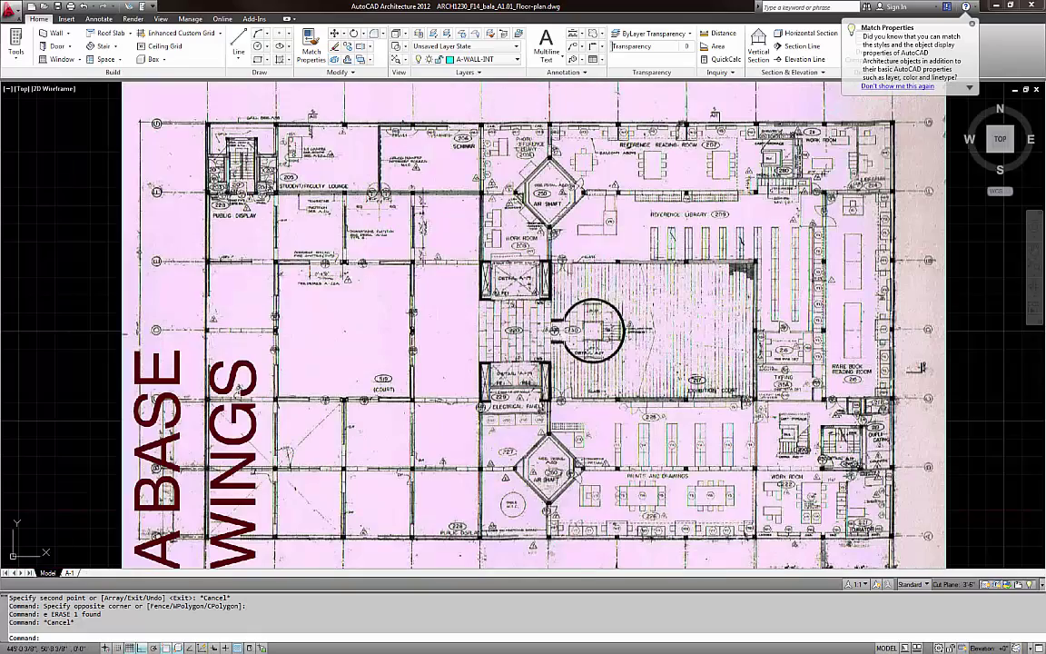
scroll(554, 332, "up", 2)
scroll(555, 328, "up", 5)
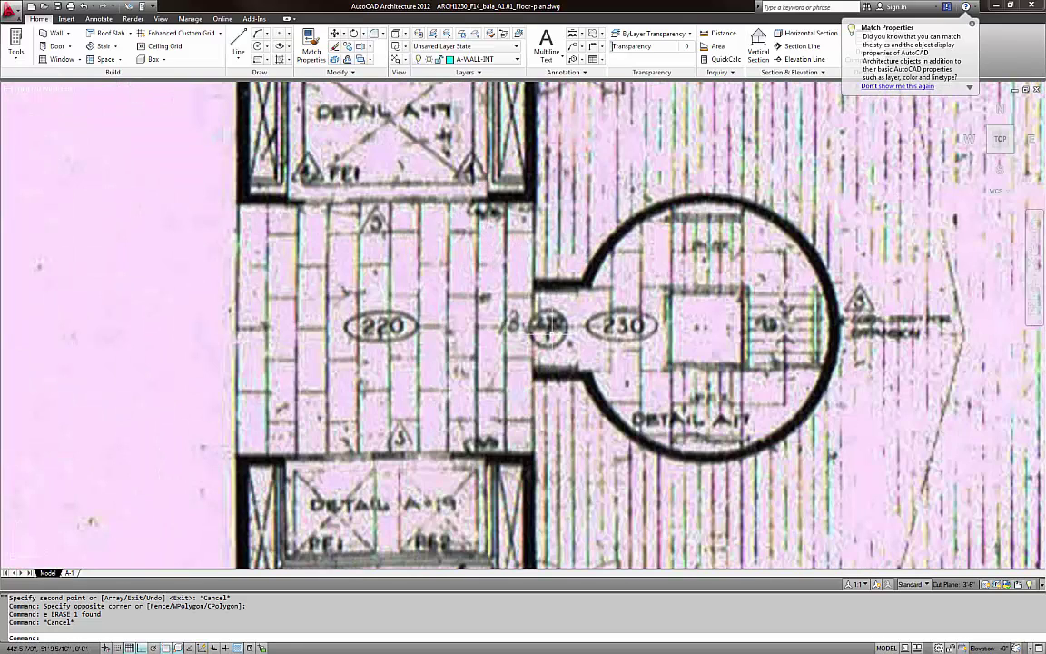
Measure the clear width of the circular stair's entrance opening on the scanned drawing with a temporary linear dimension
type("li")
key("Return")
left_click(542, 288)
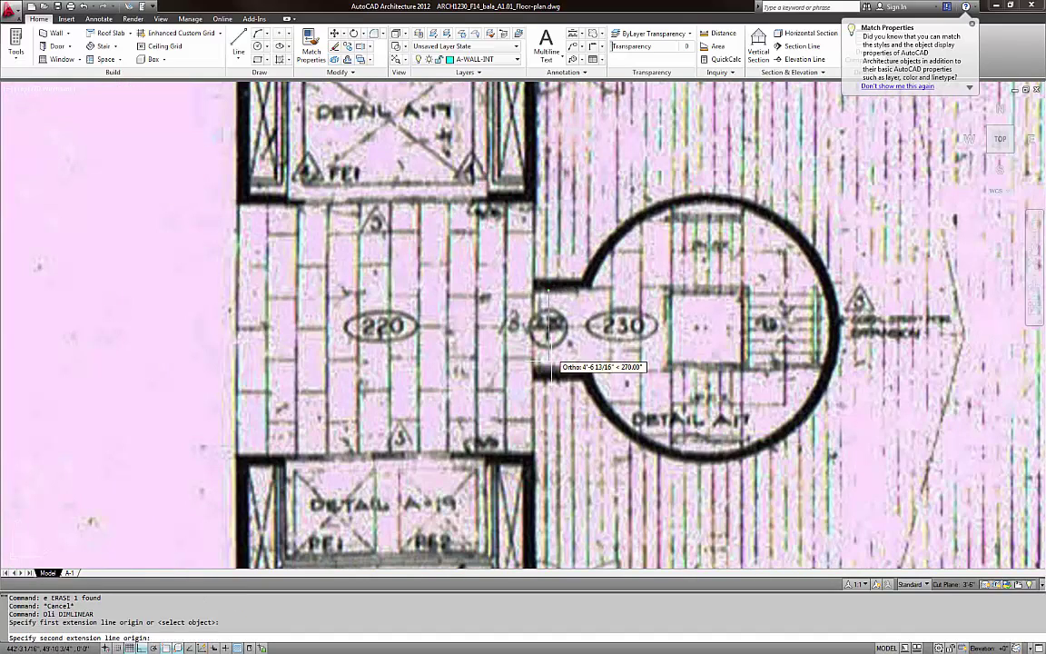
left_click(542, 370)
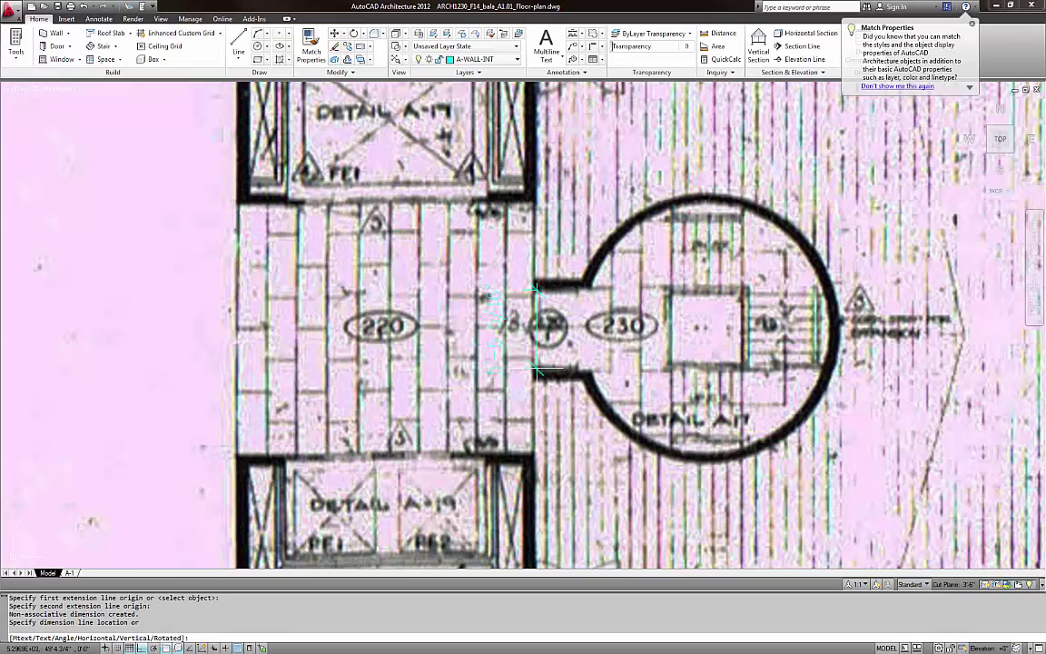
key("Escape")
key("Return")
left_click(542, 289)
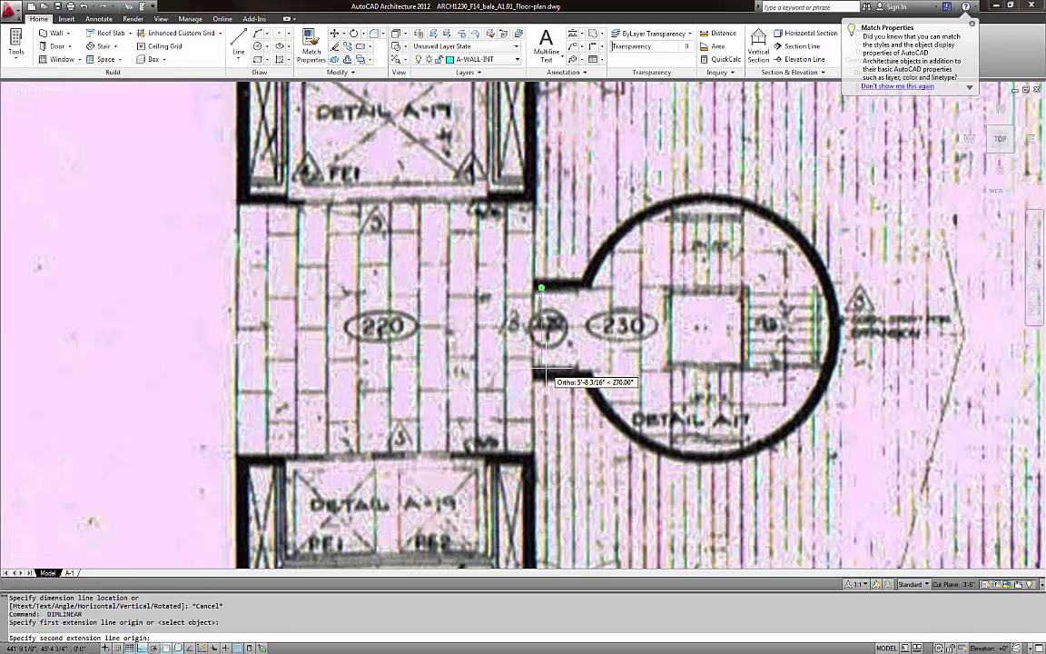
left_click(542, 370)
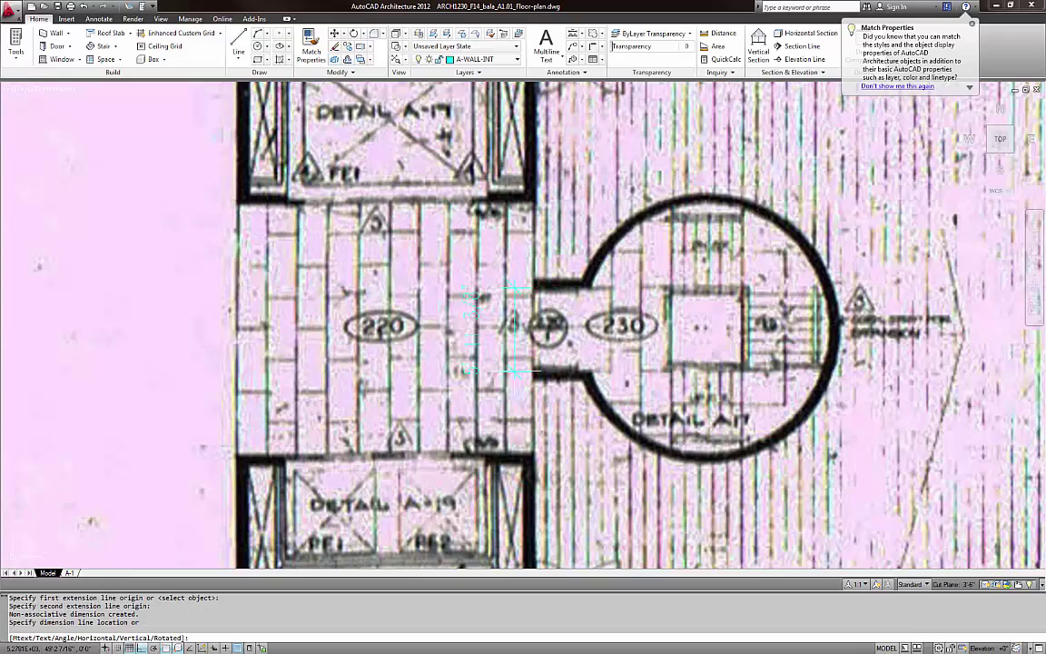
key("Escape")
key("Escape")
Offset horizontal grid line D by 36 inches to both its north and south sides
scroll(515, 290, "down", 6)
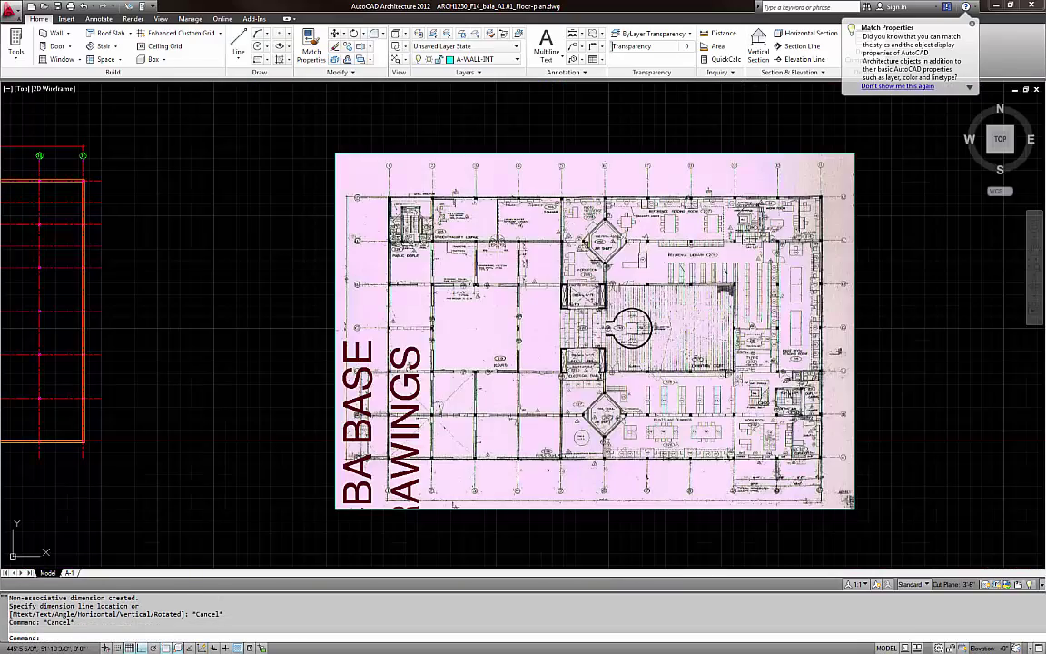
middle_click_drag(514, 290, 733, 295)
left_click_drag(427, 331, 567, 331)
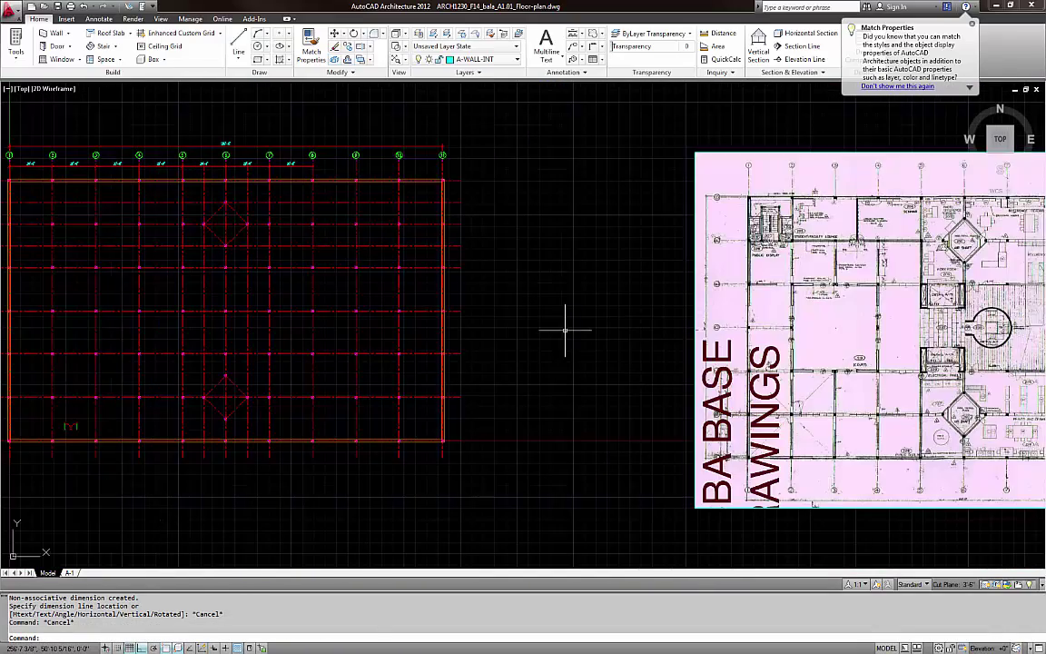
scroll(567, 331, "down", 2)
scroll(212, 325, "up", 3)
scroll(249, 345, "up", 4)
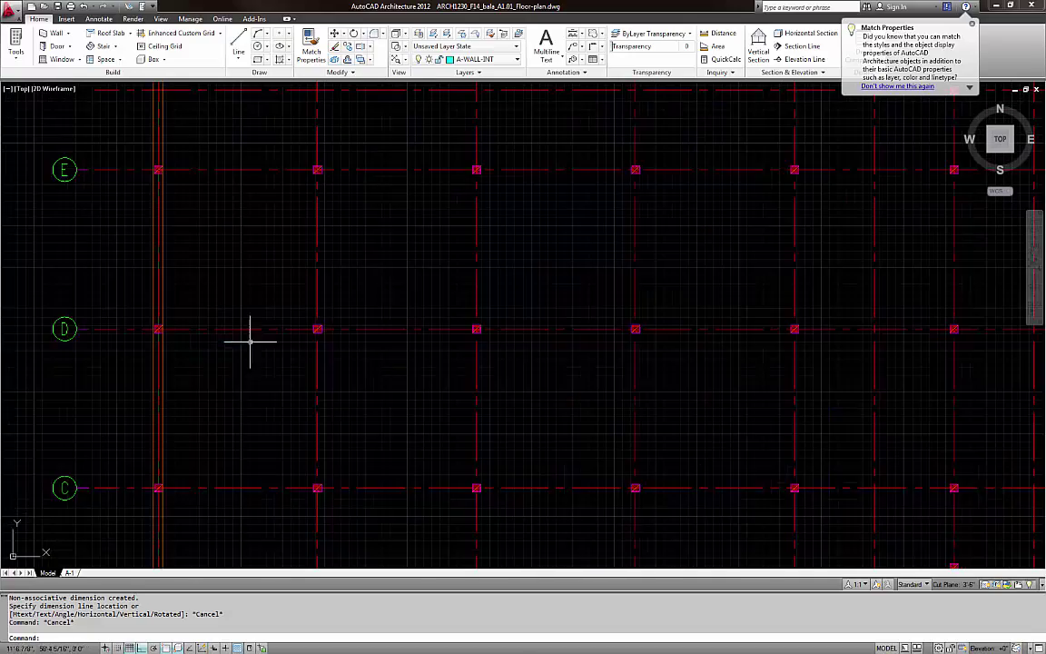
middle_click_drag(249, 345, 497, 367)
scroll(501, 365, "up", 4)
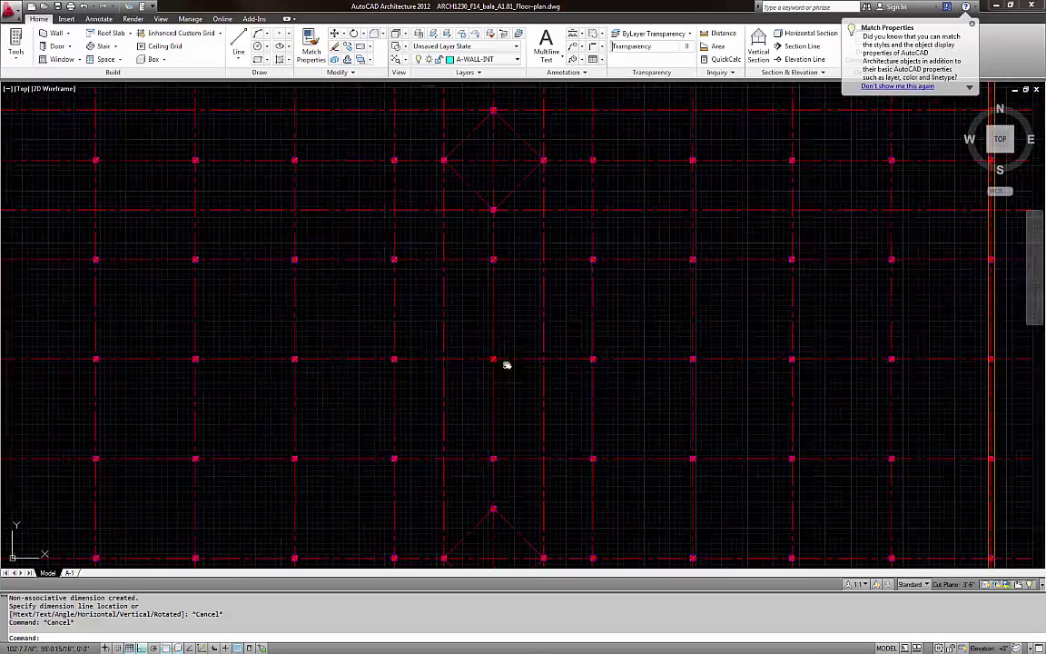
type("o")
key("Return")
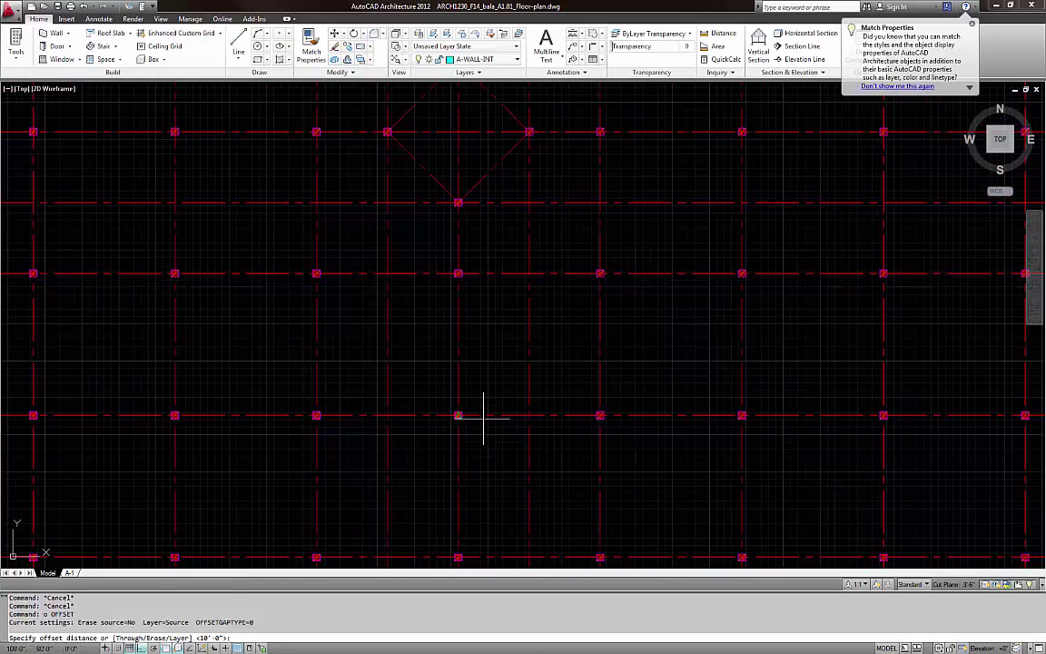
type("36")
key("Return")
left_click(484, 407)
left_click(485, 405)
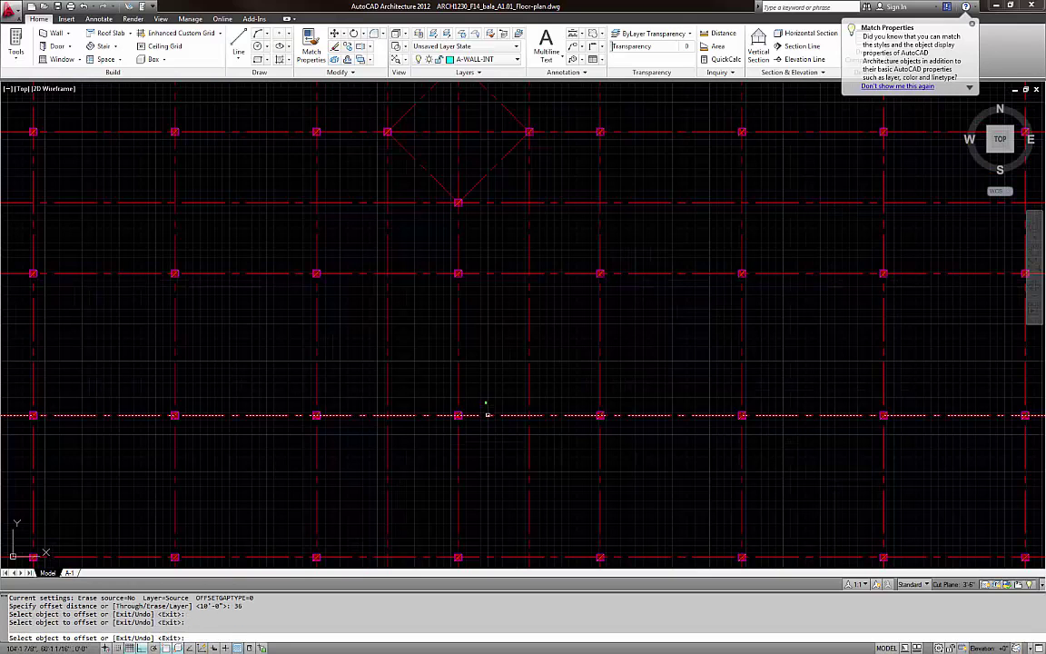
left_click(487, 414)
left_click(492, 400)
left_click(491, 415)
left_click(490, 452)
key("Escape")
Erase the column at the intersection of grid lines D and 6
scroll(446, 417, "up", 2)
left_click(440, 399)
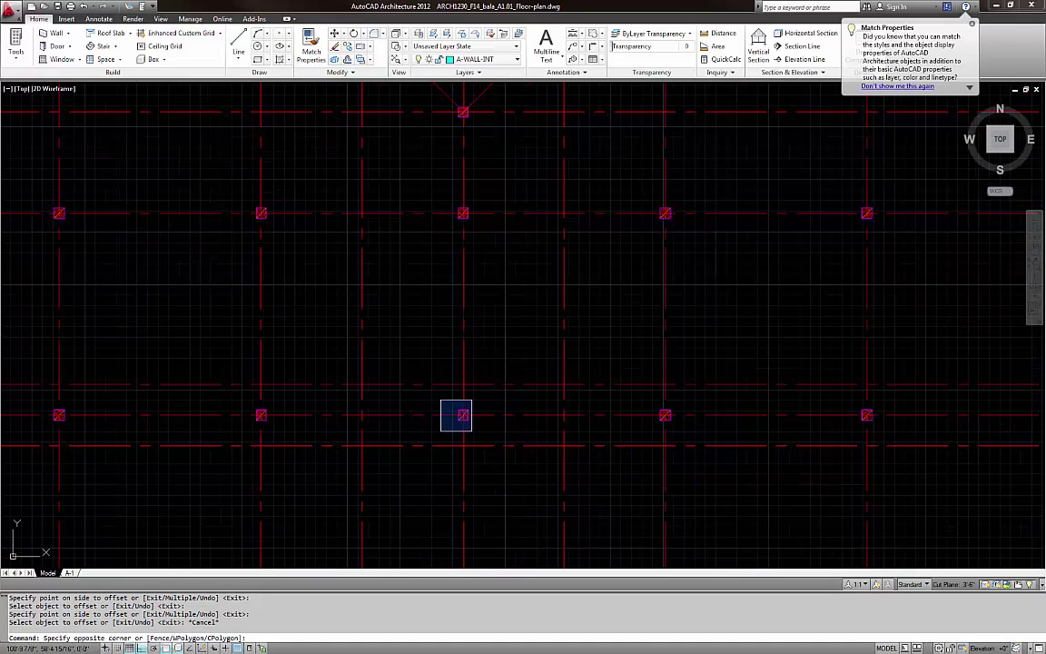
left_click(472, 431)
type("e")
key("Return")
Erase the column at the intersection of grid lines D and 3, following the open court in the scanned drawing
middle_click_drag(401, 438, 607, 421)
scroll(560, 427, "down", 6)
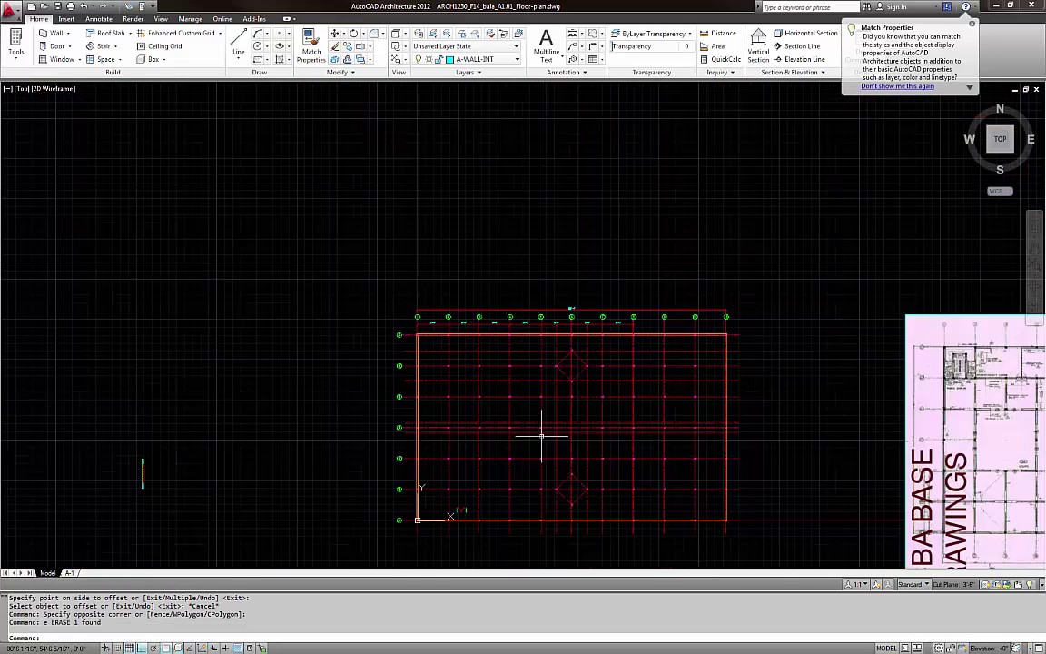
middle_click_drag(542, 432, 338, 388)
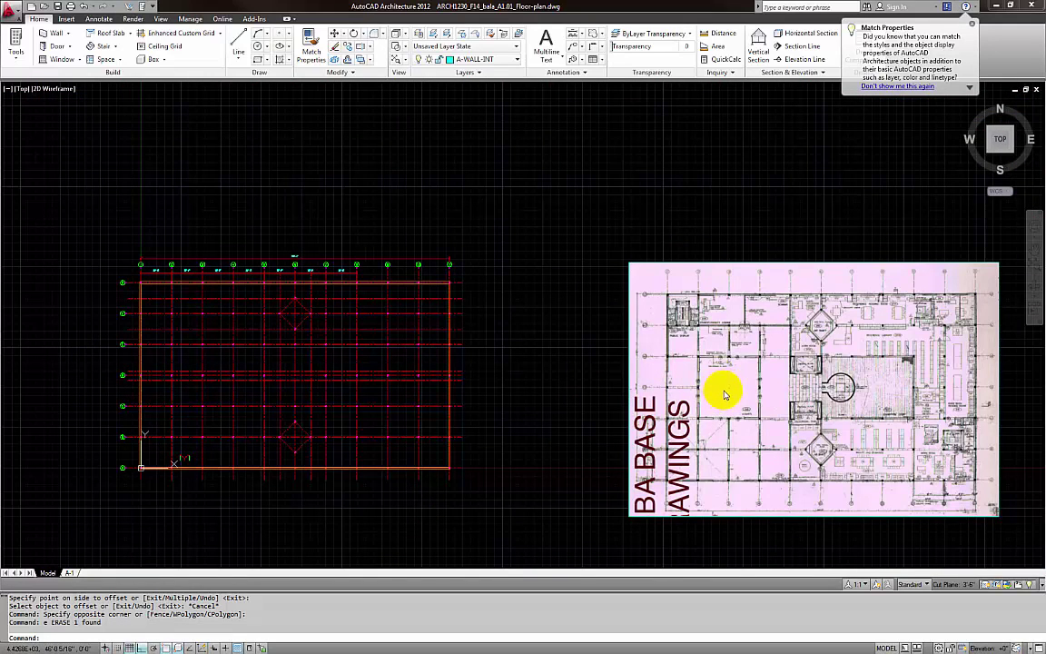
left_click(194, 363)
left_click(221, 400)
key("Escape")
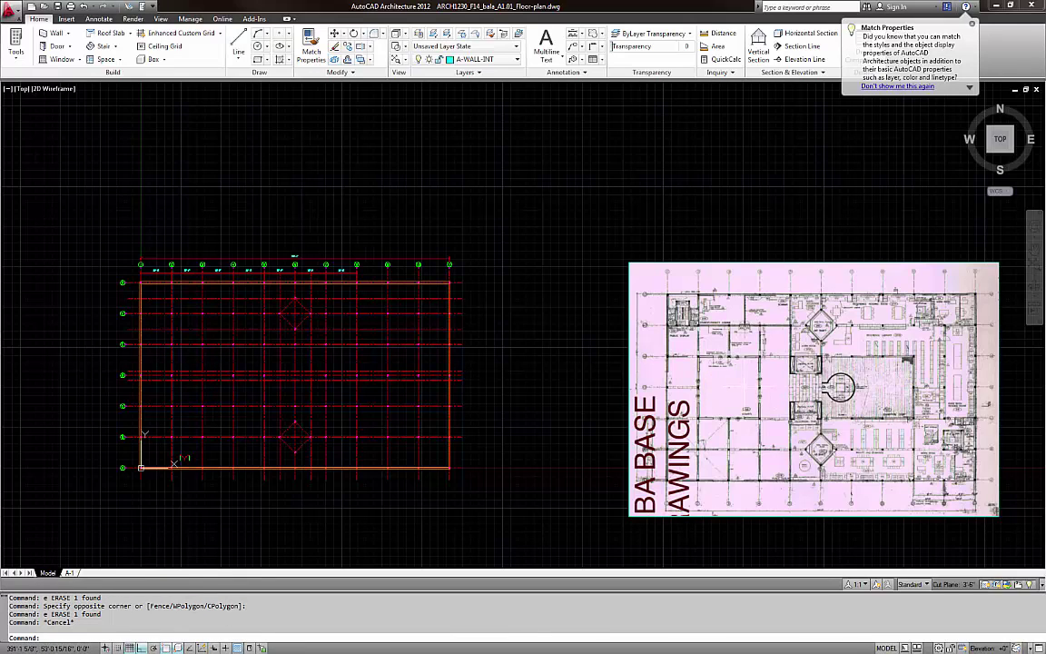
Erase the three columns on grid line D at grid lines 5, 7 and 8 to match the scanned drawing
scroll(771, 303, "up", 5)
middle_click_drag(889, 368, 475, 310)
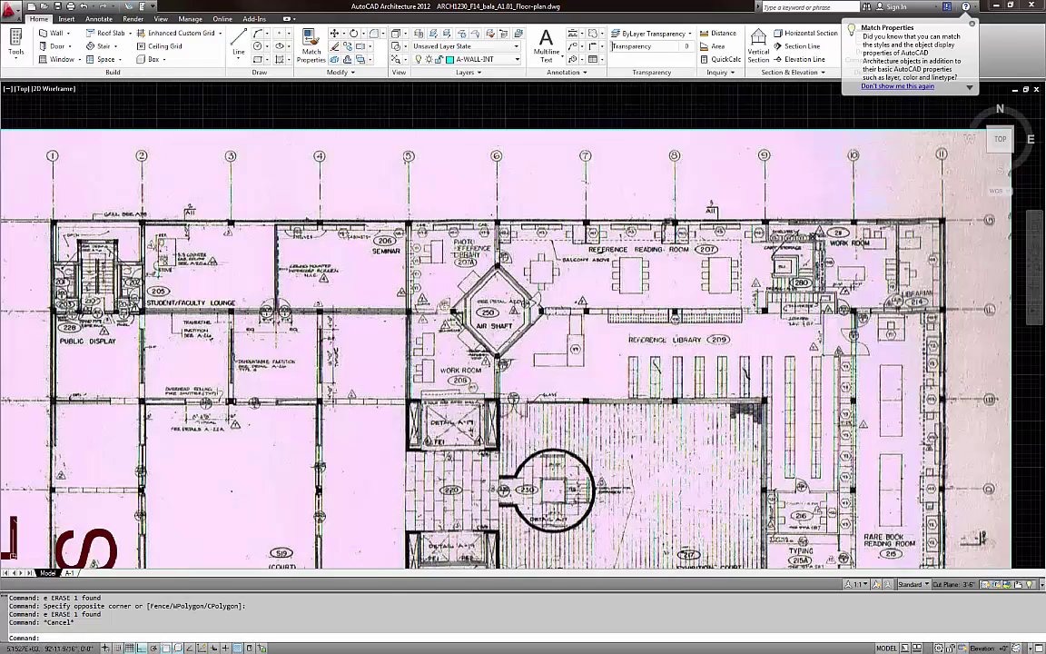
scroll(474, 310, "down", 2)
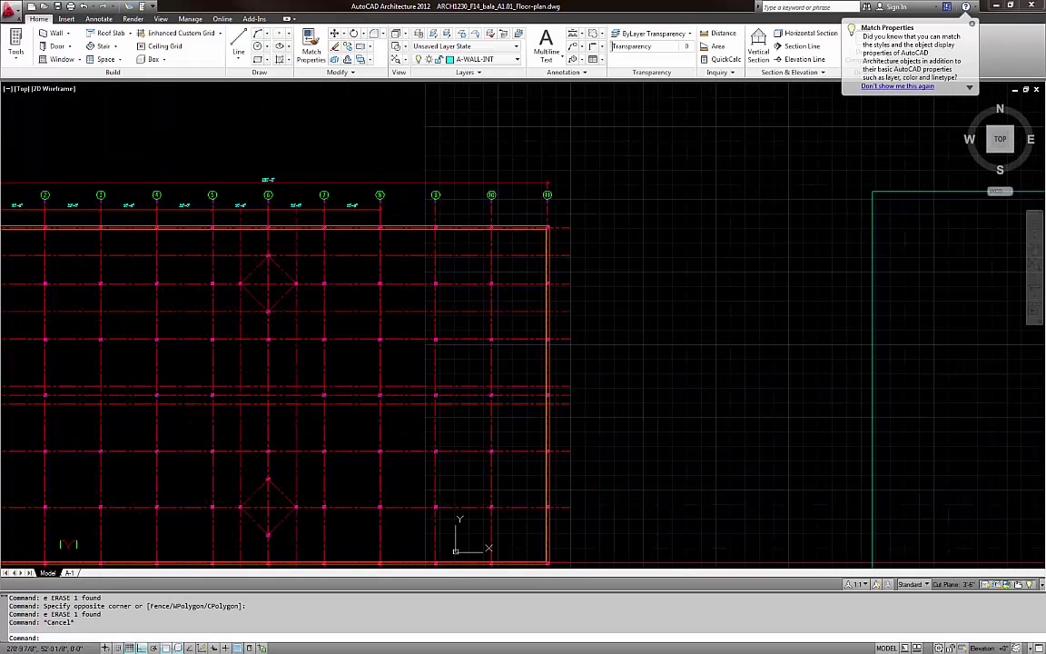
scroll(738, 397, "down", 2)
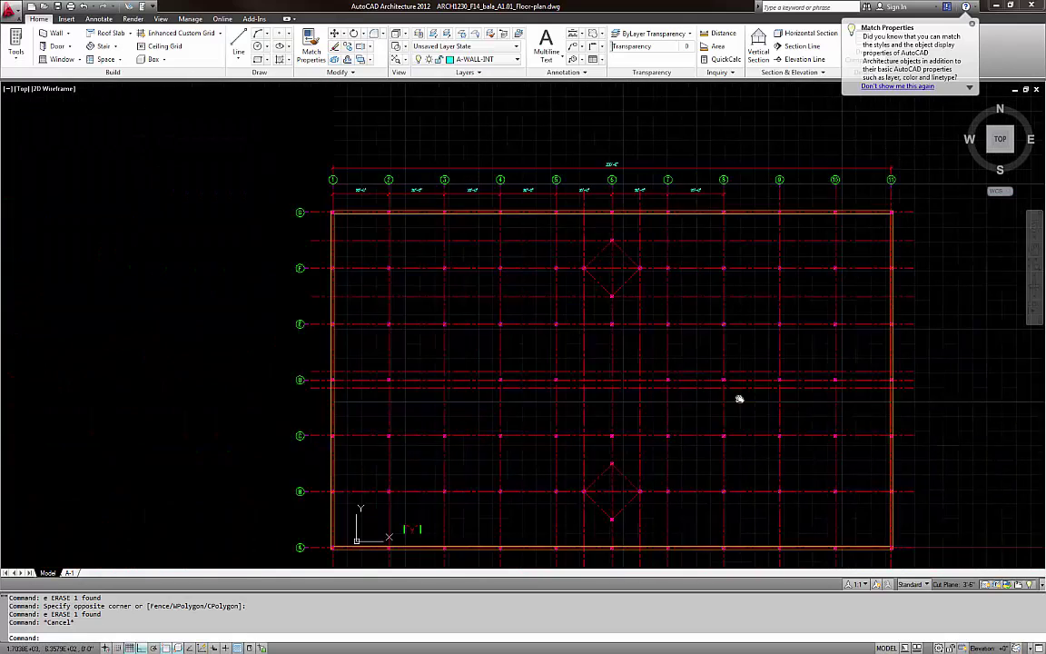
middle_click_drag(595, 396, 502, 392)
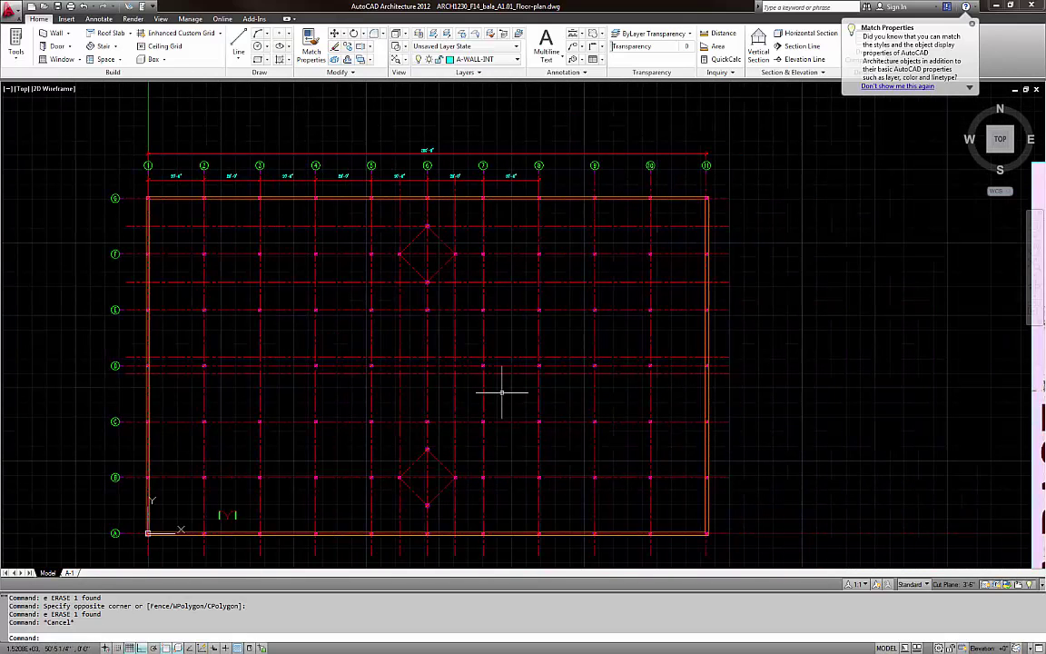
left_click(357, 344)
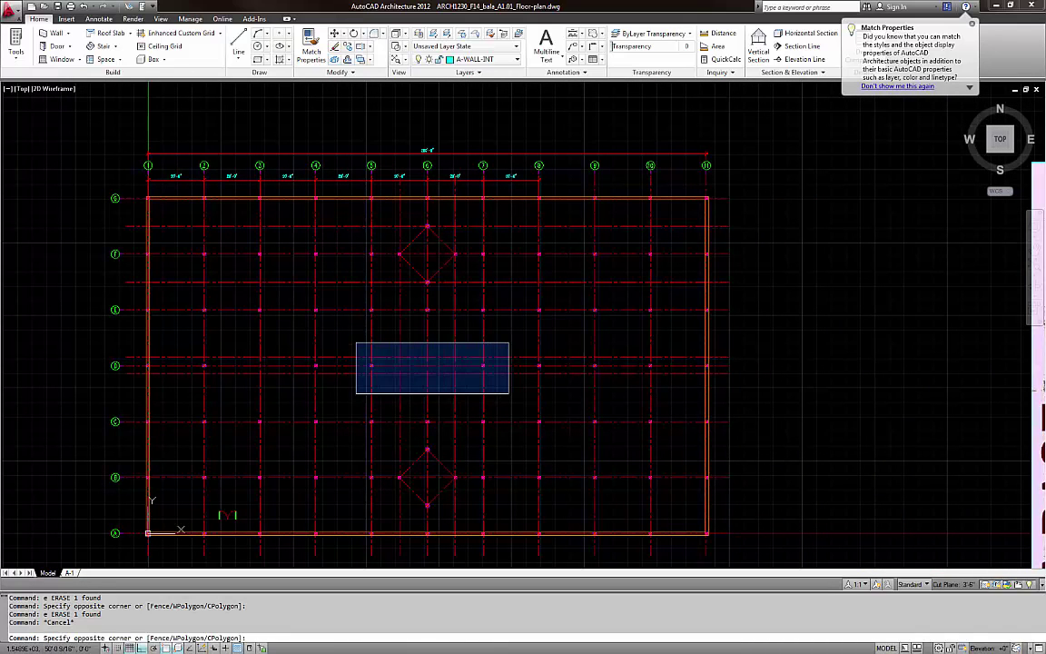
left_click(560, 392)
key("Escape")
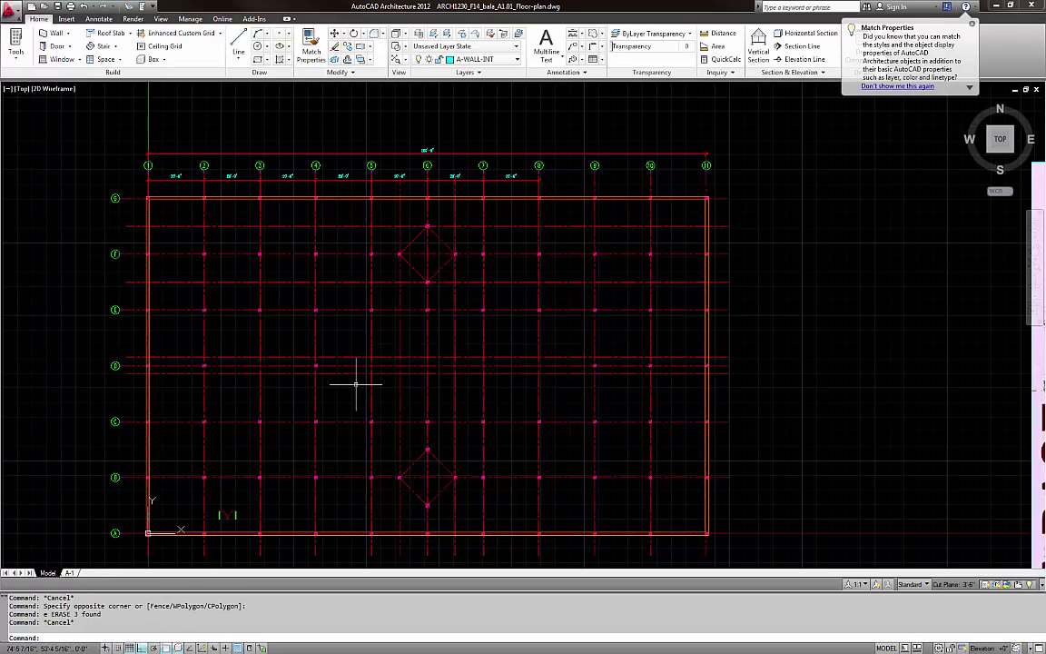
Trim the two offset lines flanking grid line D back to grid line 6, removing their portions west of it
scroll(381, 381, "up", 2)
scroll(406, 380, "down", 3)
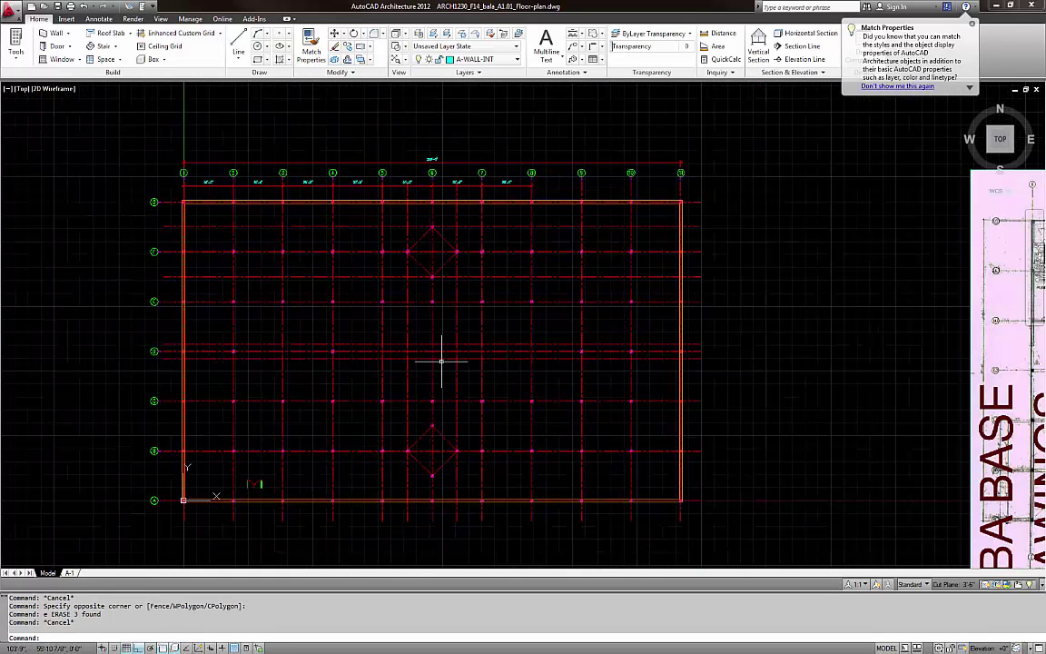
scroll(441, 359, "up", 2)
type("t")
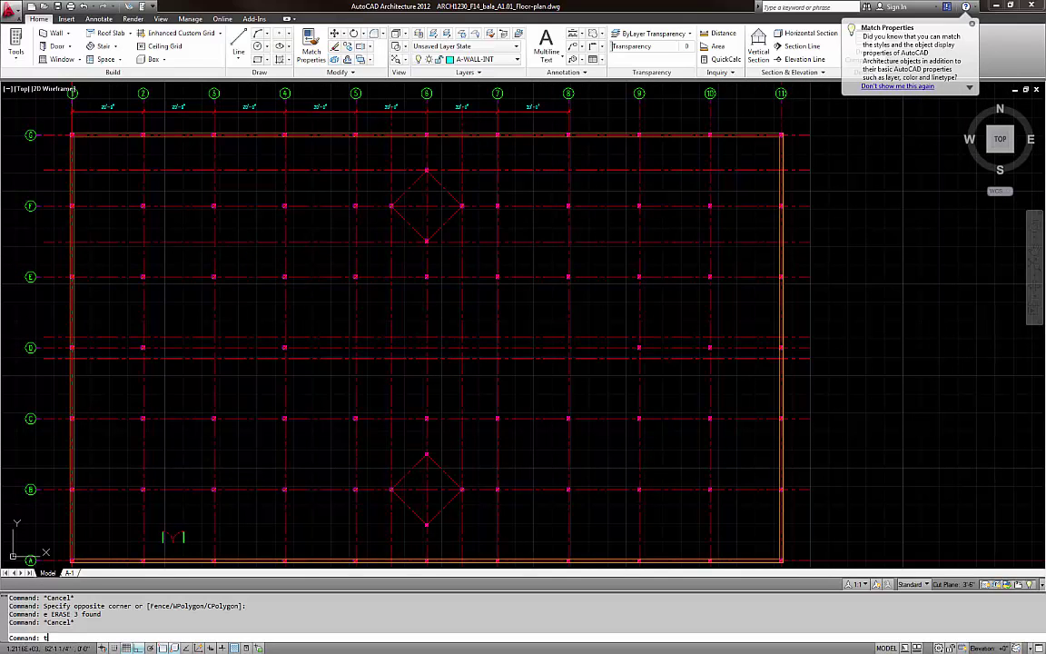
type("r")
left_click(441, 326)
left_click(407, 315)
key("space")
left_click(405, 337)
left_click(408, 355)
left_click(405, 355)
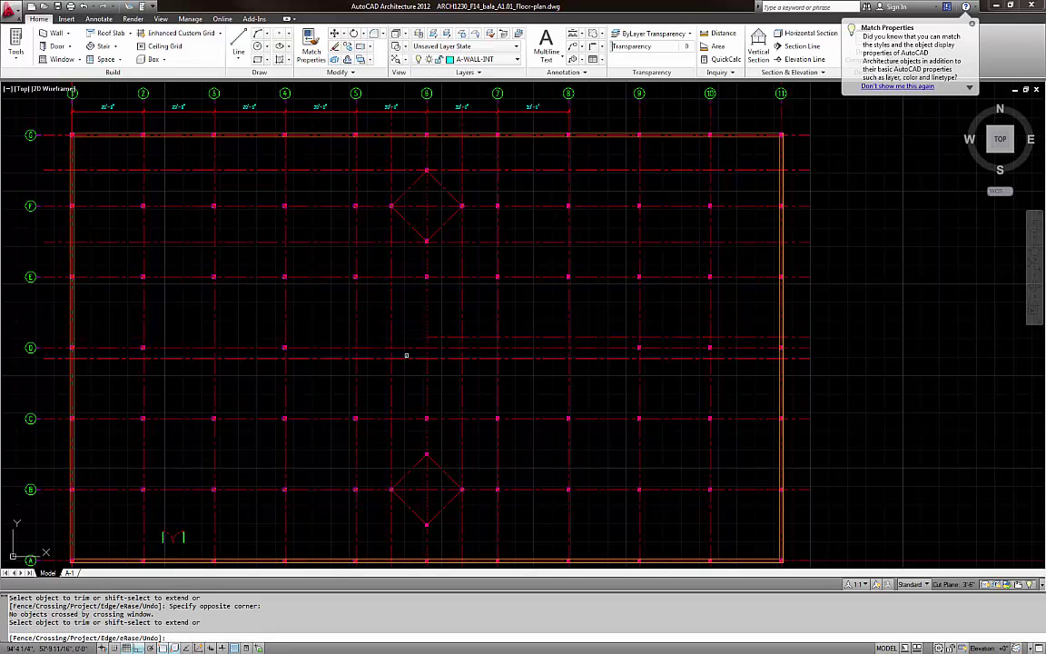
key("Escape")
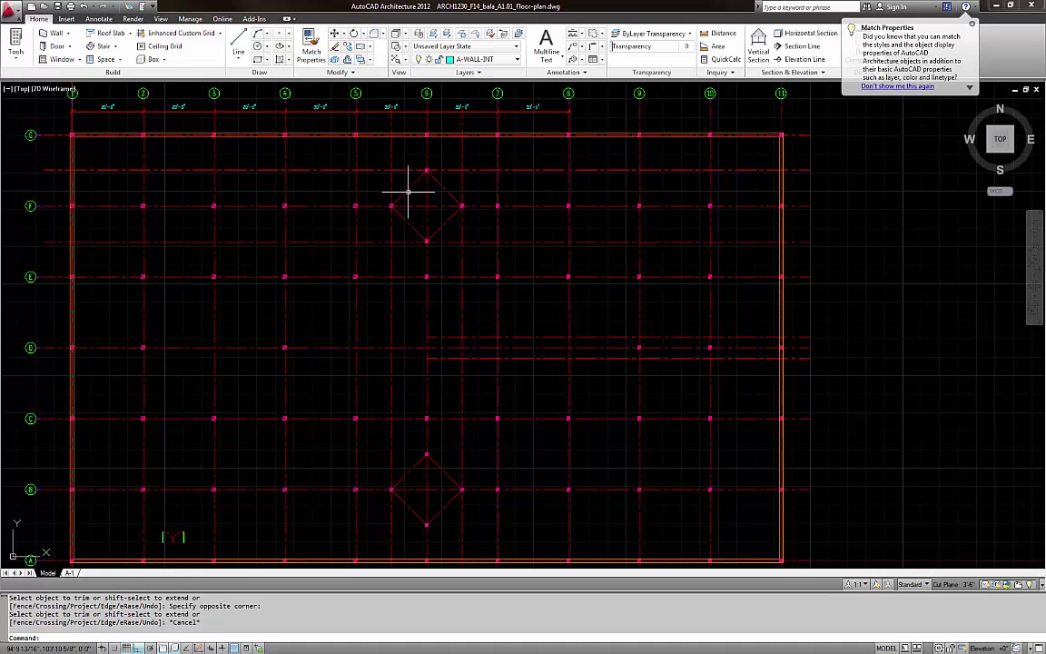
scroll(407, 192, "up", 5)
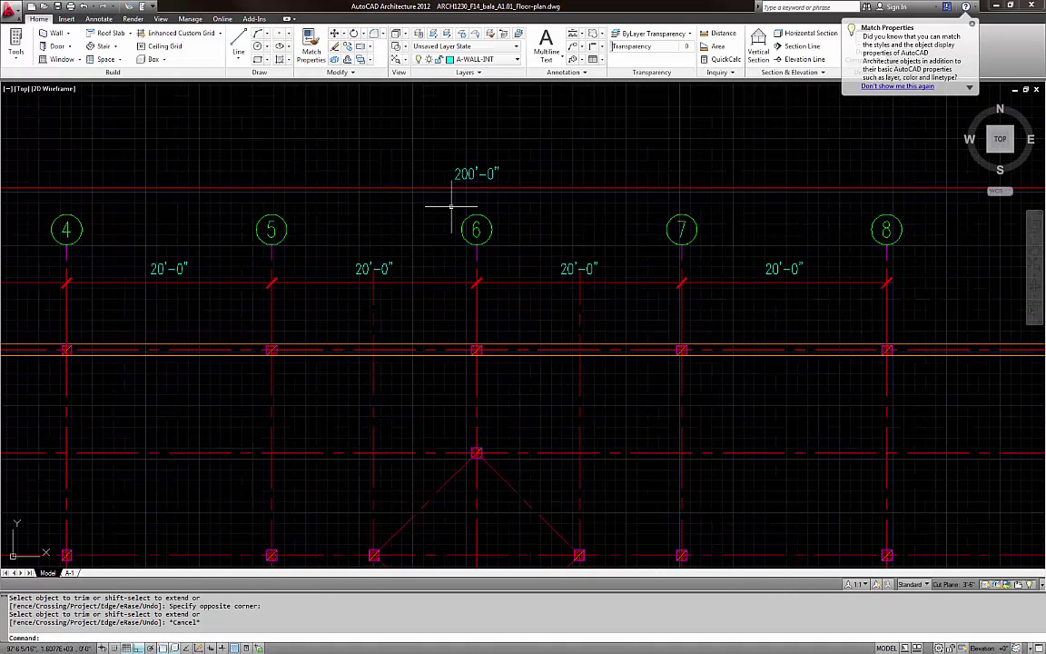
left_click(451, 207)
left_click(524, 285)
type("co")
key("Return")
key("Escape")
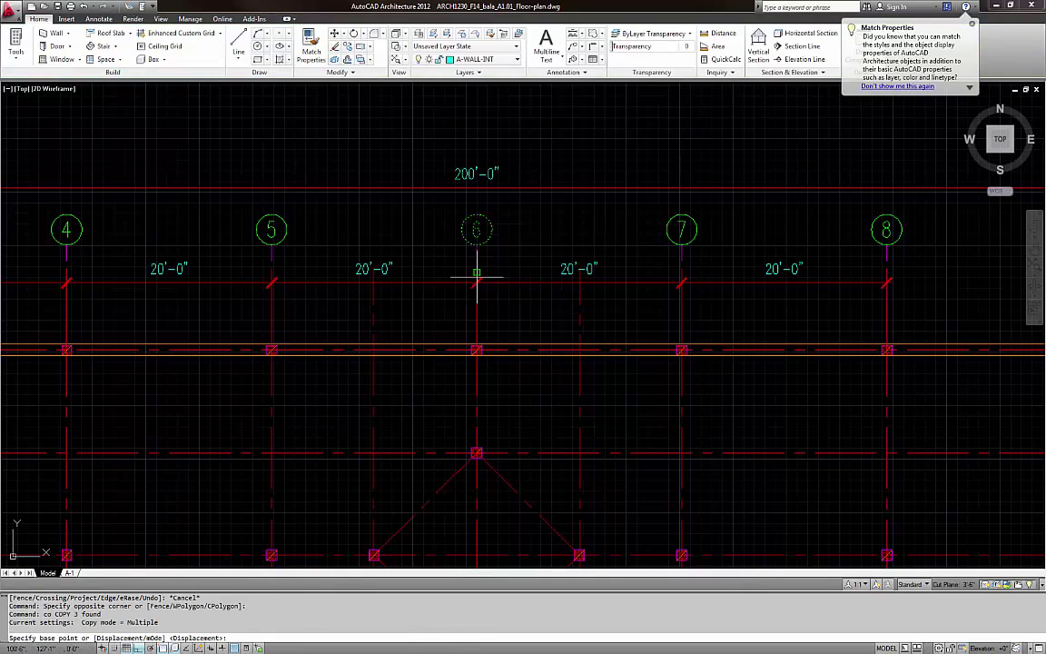
Copy the grid 5 bubble with its label and leader onto the end of the intermediate line between grid lines 5 and 6
left_click(241, 206)
left_click(311, 275)
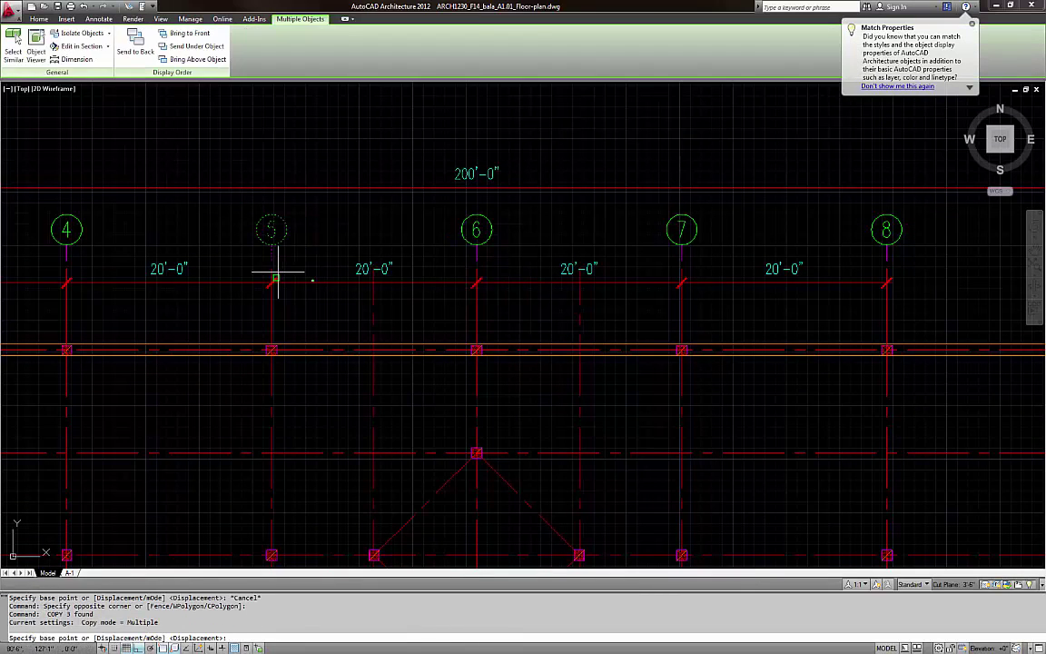
type("co")
key("Return")
scroll(271, 269, "up", 5)
left_click(261, 271)
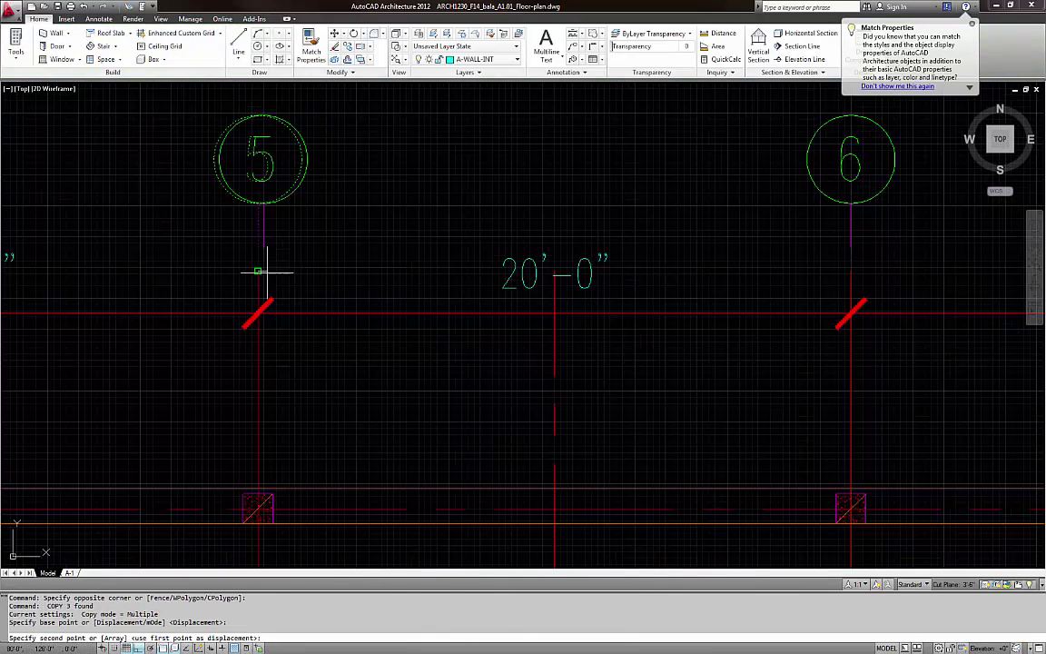
left_click(557, 271)
key("Escape")
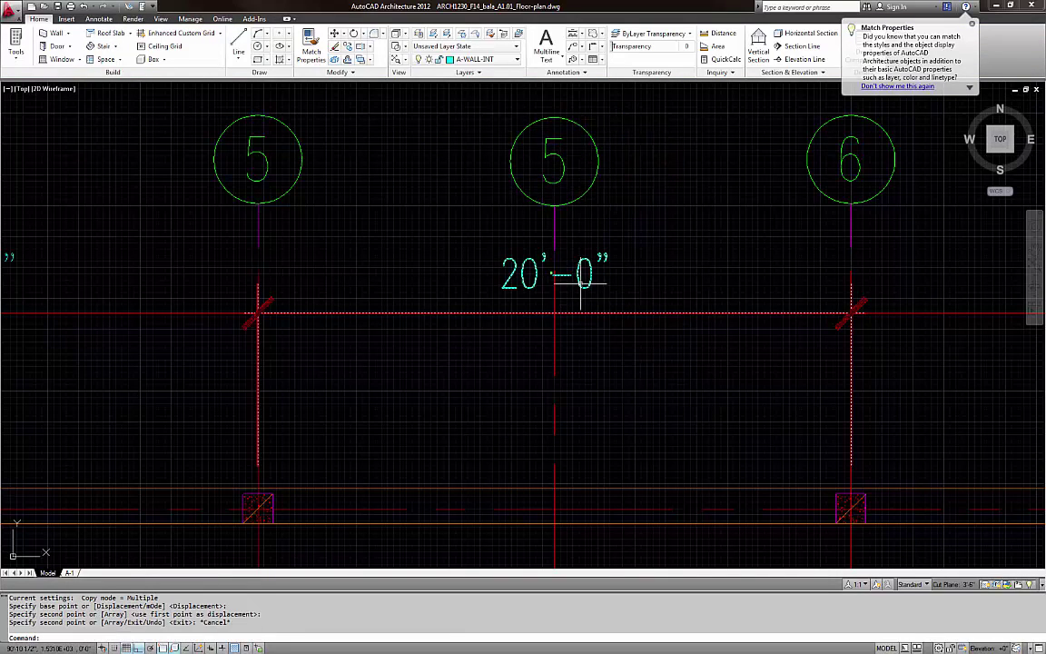
Shift the 20'-0" dimension text between grid lines 5 and 6 eastward, clear of the intermediate grid line
left_click(578, 278)
left_click(553, 273)
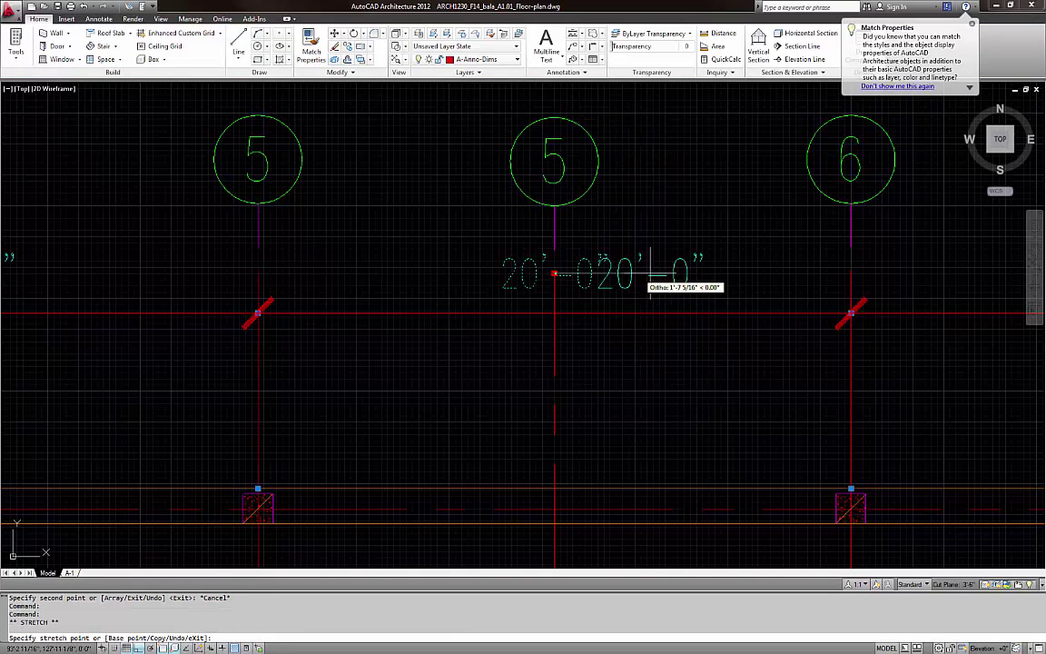
left_click(648, 273)
key("Escape")
middle_click_drag(578, 249, 442, 297)
scroll(443, 298, "down", 2)
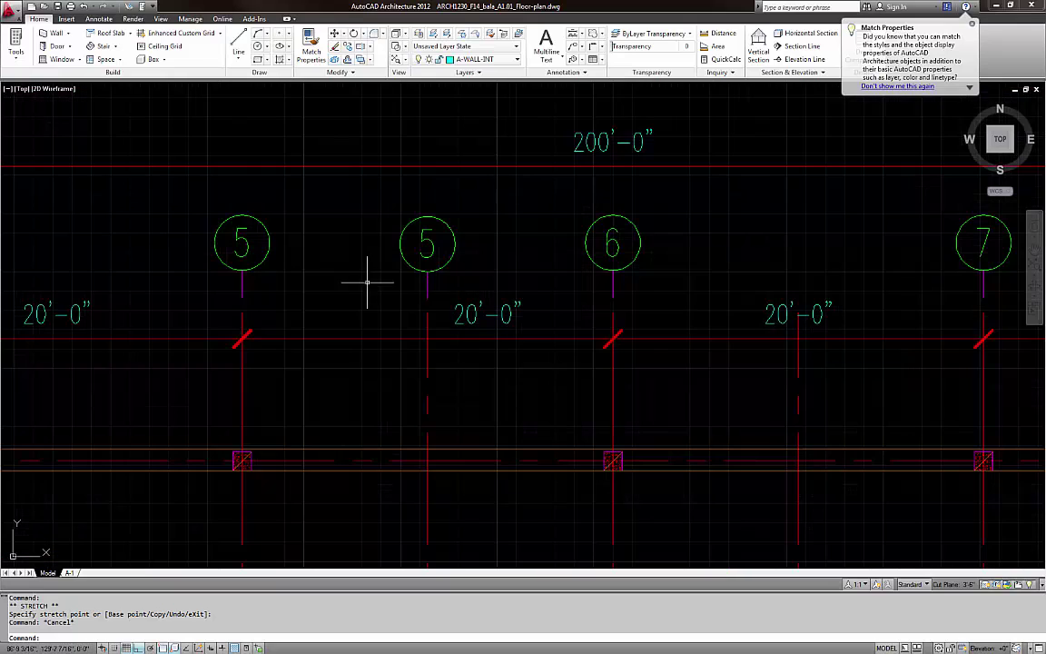
Change the label of the copied bubble between grid lines 5 and 6 to 5.5
scroll(245, 282, "down", 2)
middle_click_drag(269, 285, 292, 264)
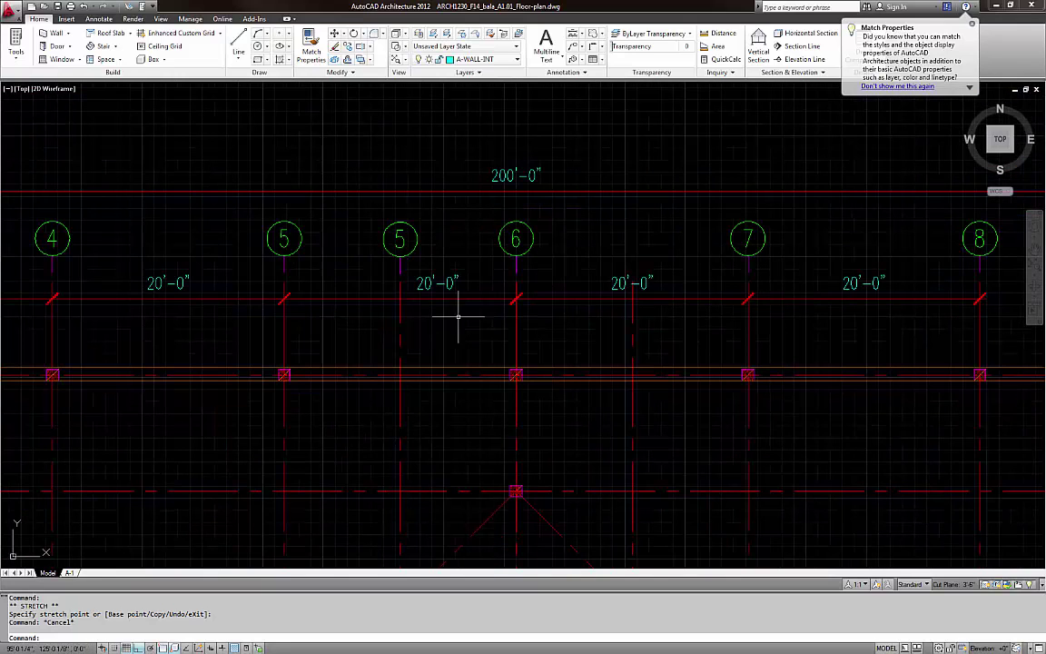
middle_click_drag(459, 313, 471, 249)
scroll(338, 175, "up", 2)
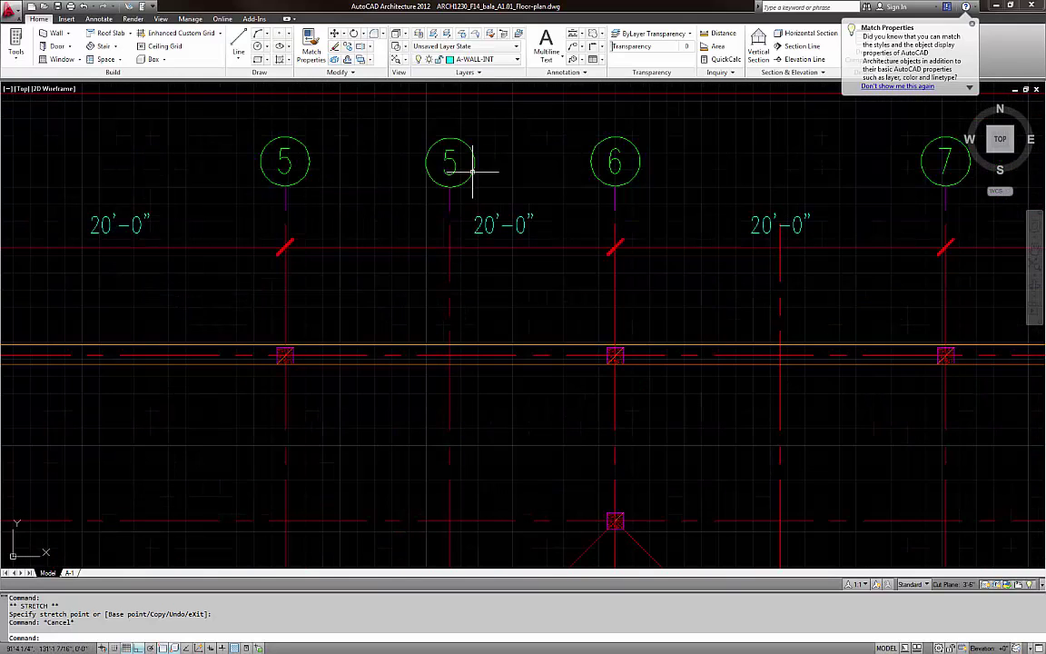
left_click(449, 162)
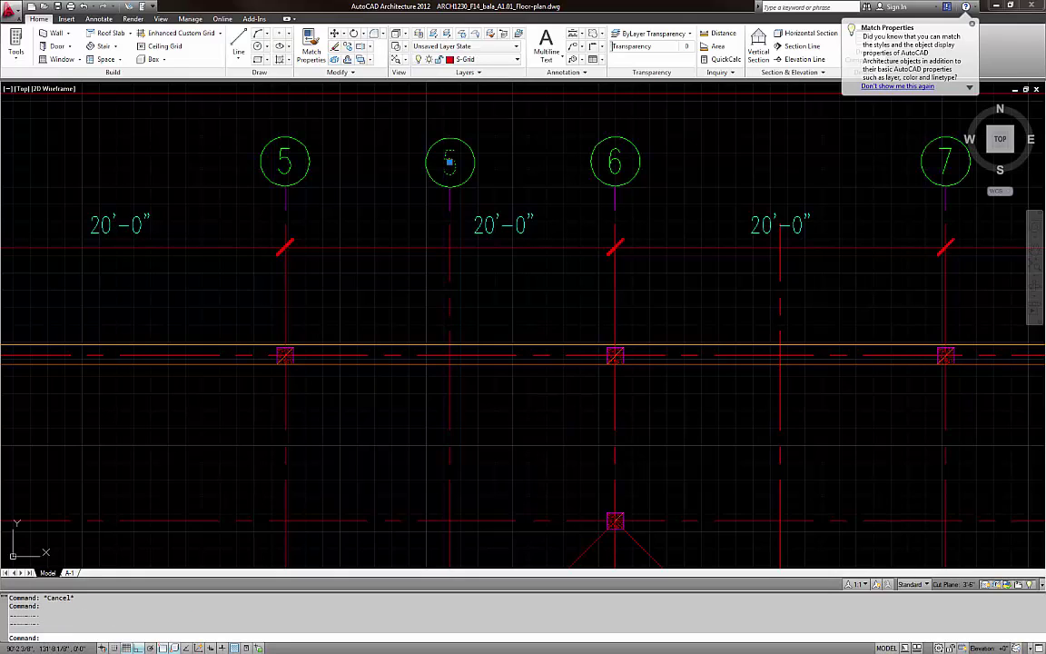
double_click(449, 161)
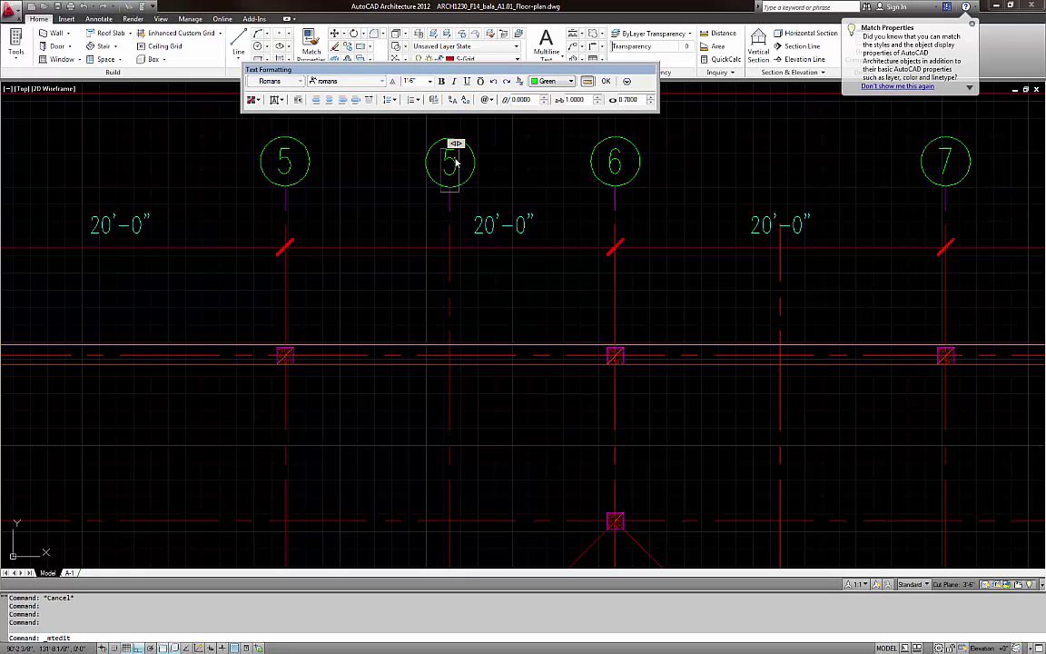
type("5.5")
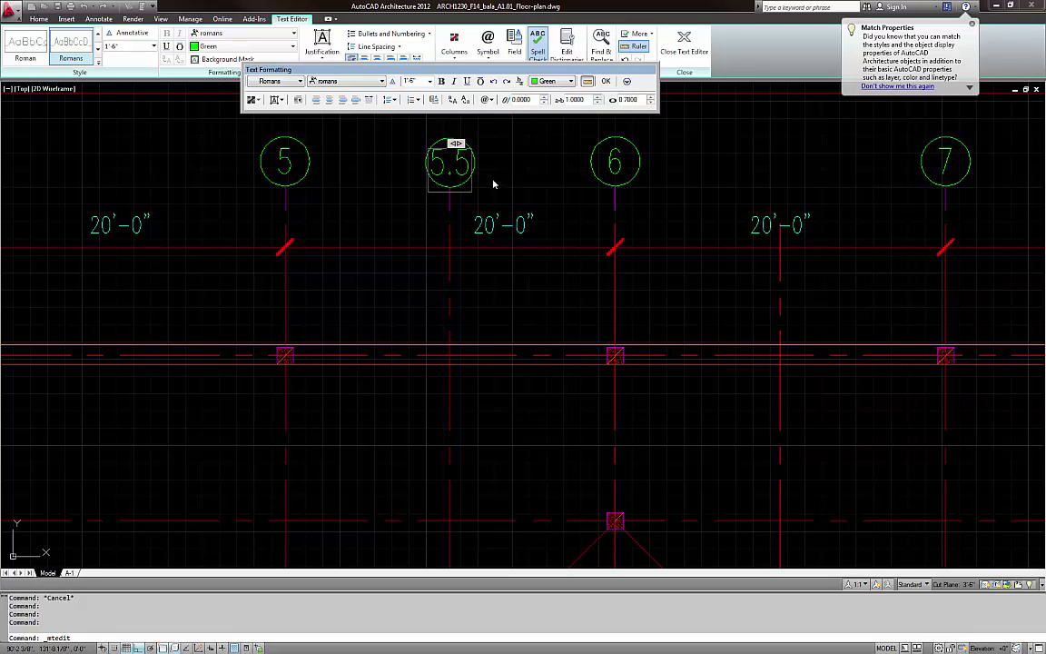
left_click(493, 185)
scroll(454, 171, "down", 2)
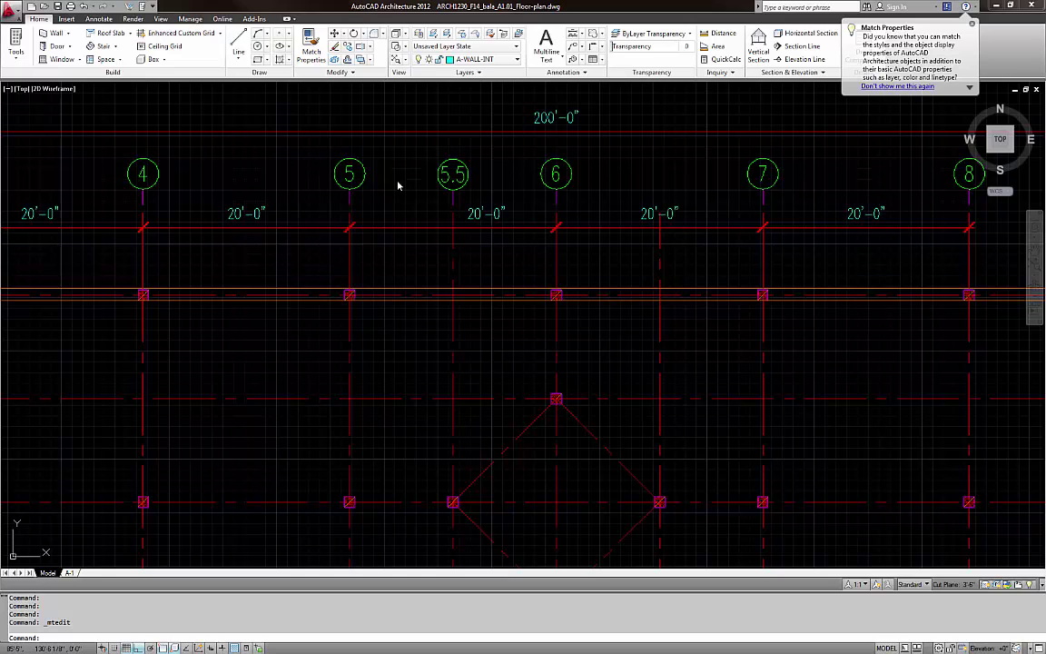
Copy the grid 6 bubble with its label and leader onto the end of the intermediate line between grid lines 6 and 7
middle_click_drag(630, 206, 593, 193)
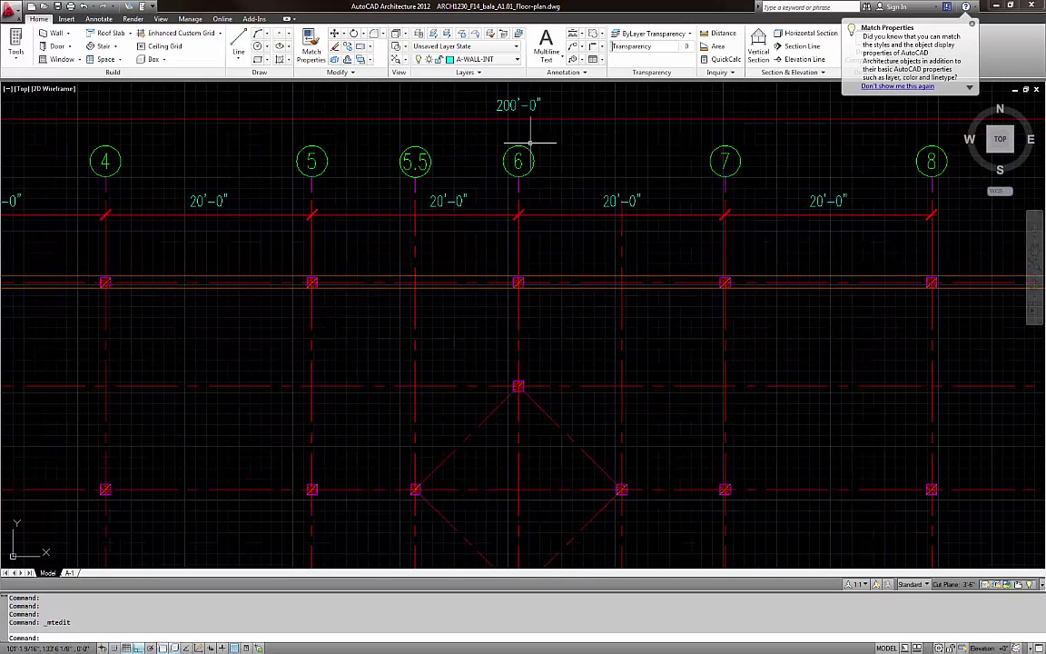
left_click(487, 138)
left_click(528, 171)
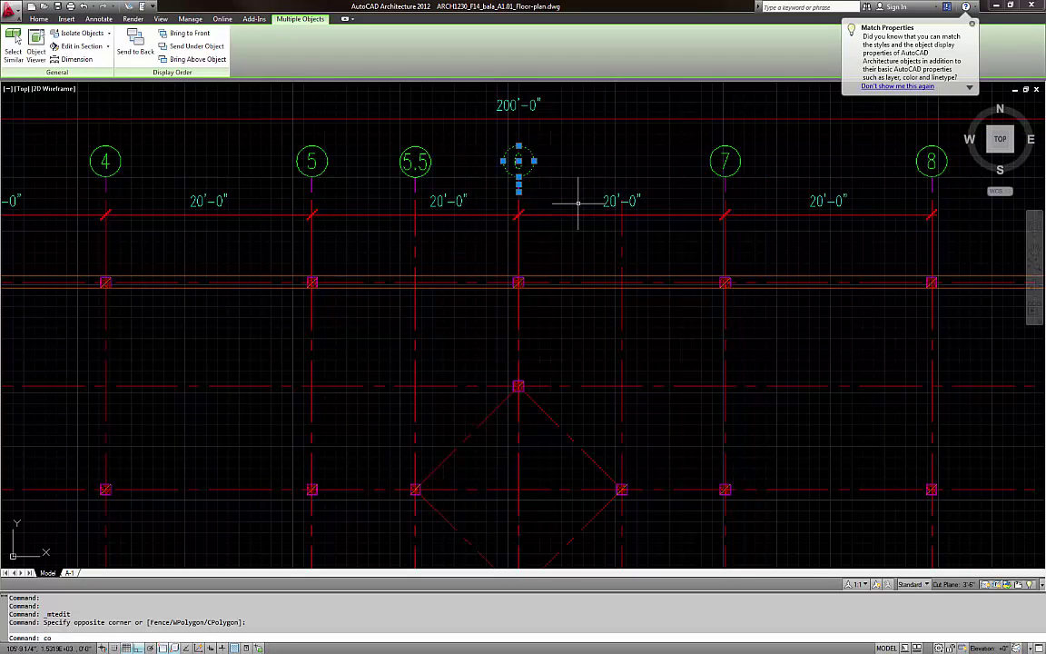
key("Return")
left_click(519, 200)
scroll(620, 194, "up", 3)
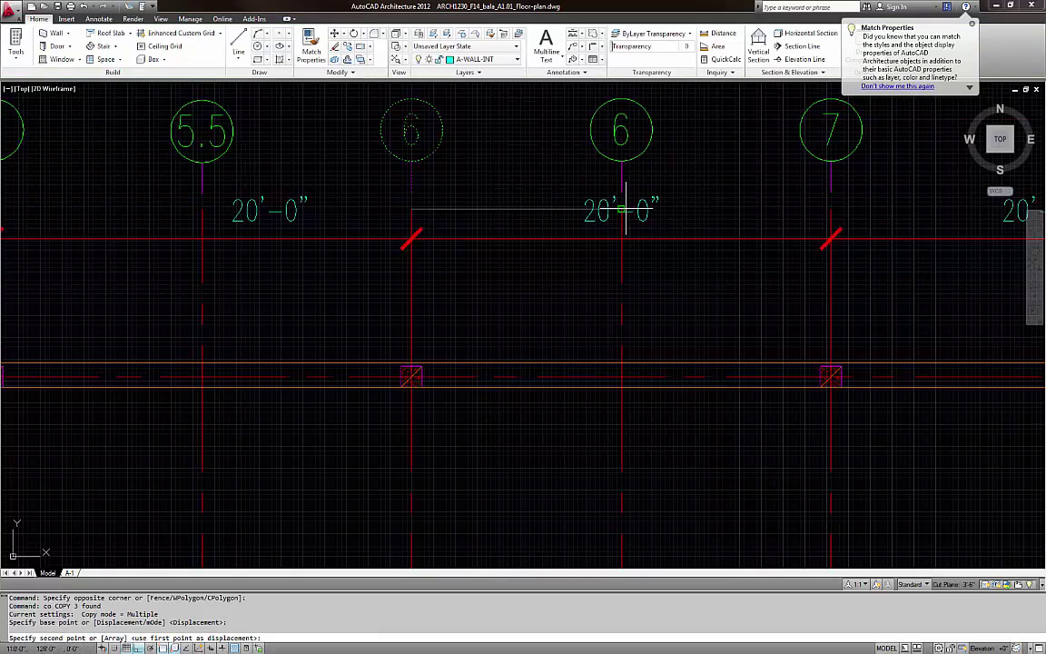
left_click(625, 209)
key("Escape")
Change the label of the copied bubble between grid lines 6 and 7 to 6.5
middle_click_drag(635, 197, 530, 274)
scroll(595, 224, "down", 4)
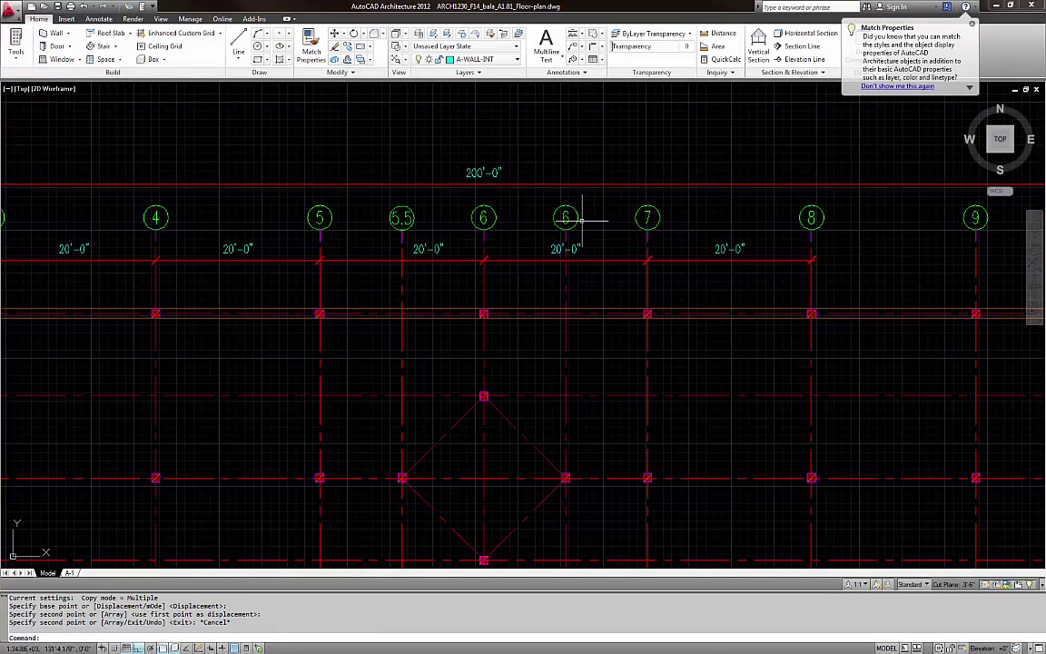
scroll(582, 218, "up", 3)
left_click(548, 214)
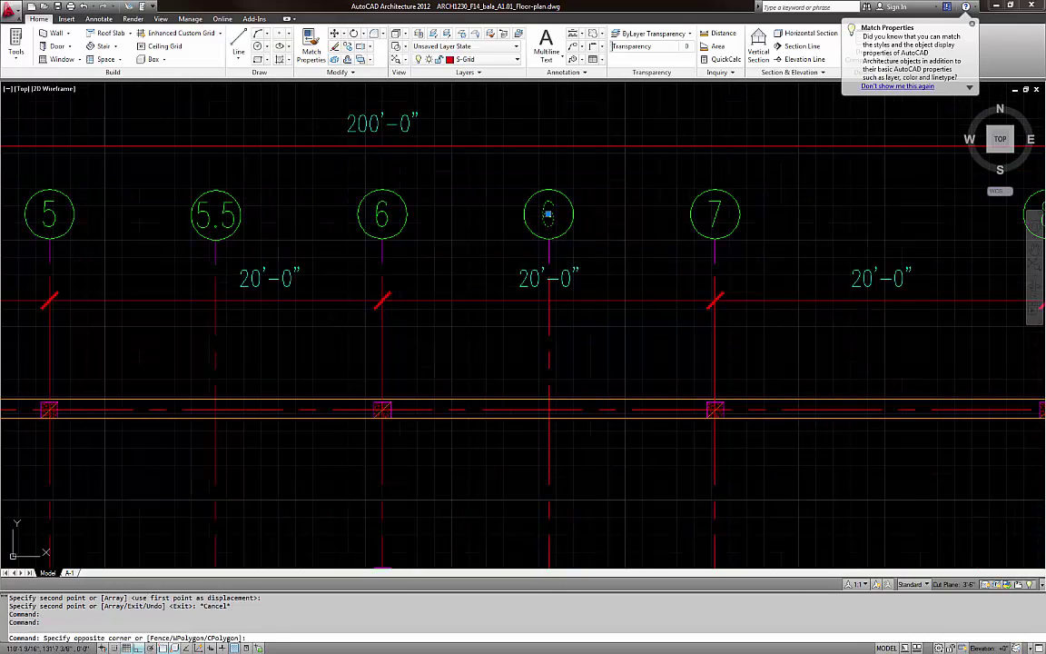
double_click(548, 214)
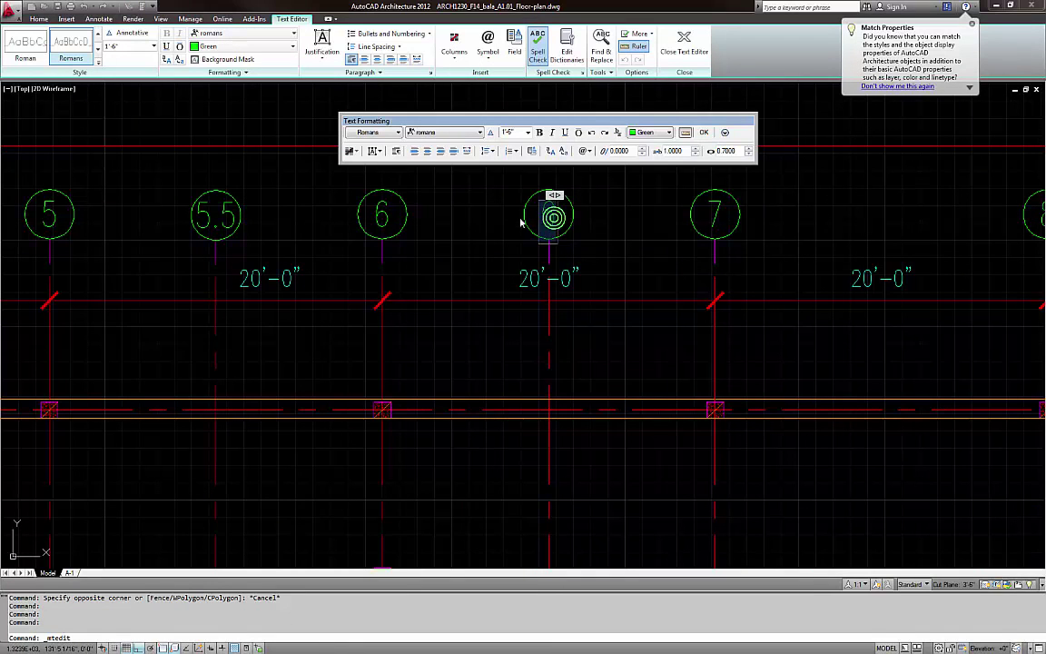
type("6.5")
left_click(467, 228)
key("Escape")
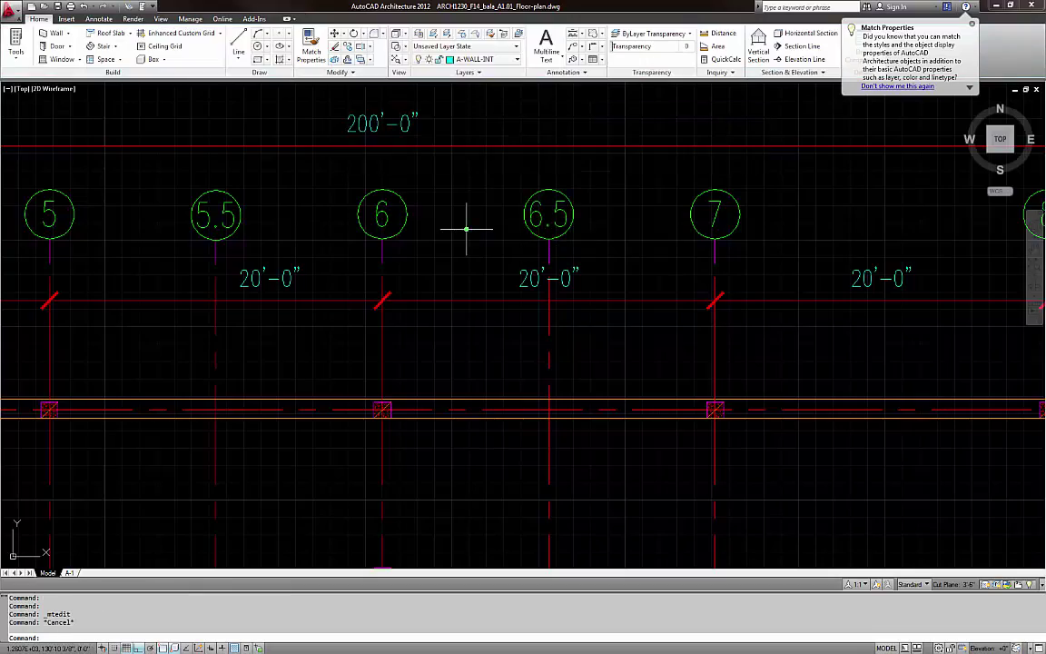
Copy the grid F bubble with its label and leader onto the end of the intermediate line between grid lines F and G
scroll(472, 242, "down", 6)
middle_click_drag(446, 323, 581, 223)
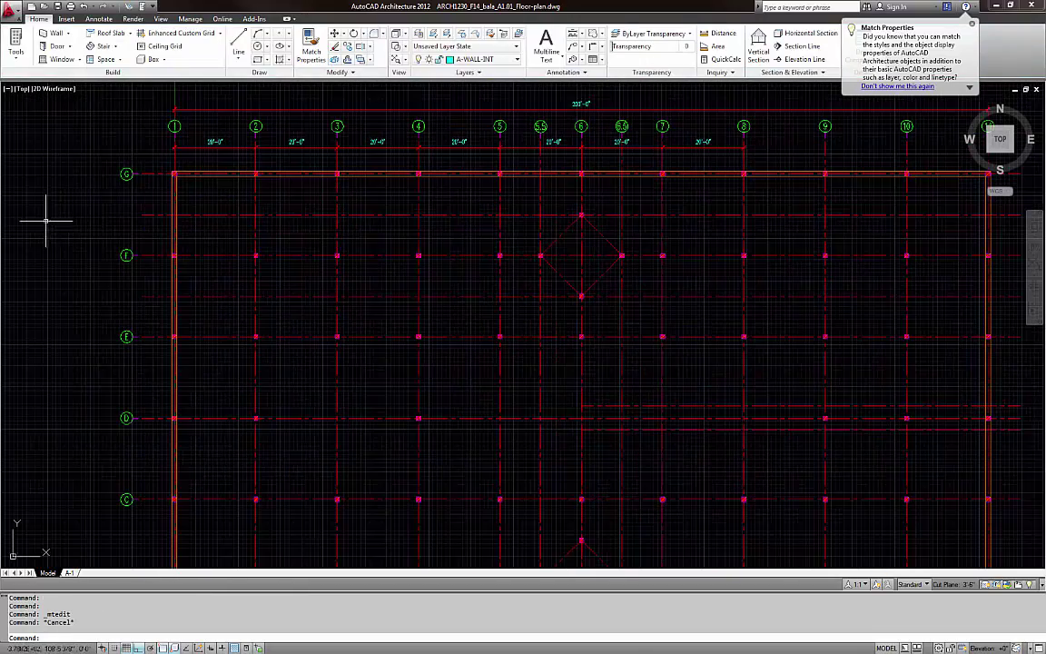
scroll(45, 219, "up", 3)
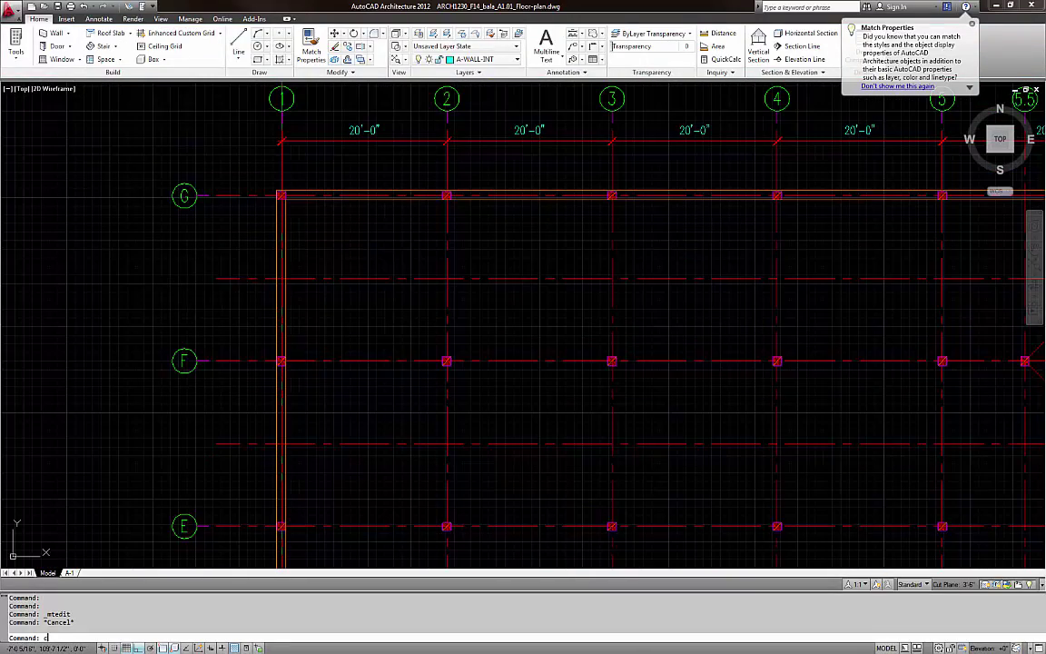
left_click(227, 406)
key("Return")
left_click(217, 361)
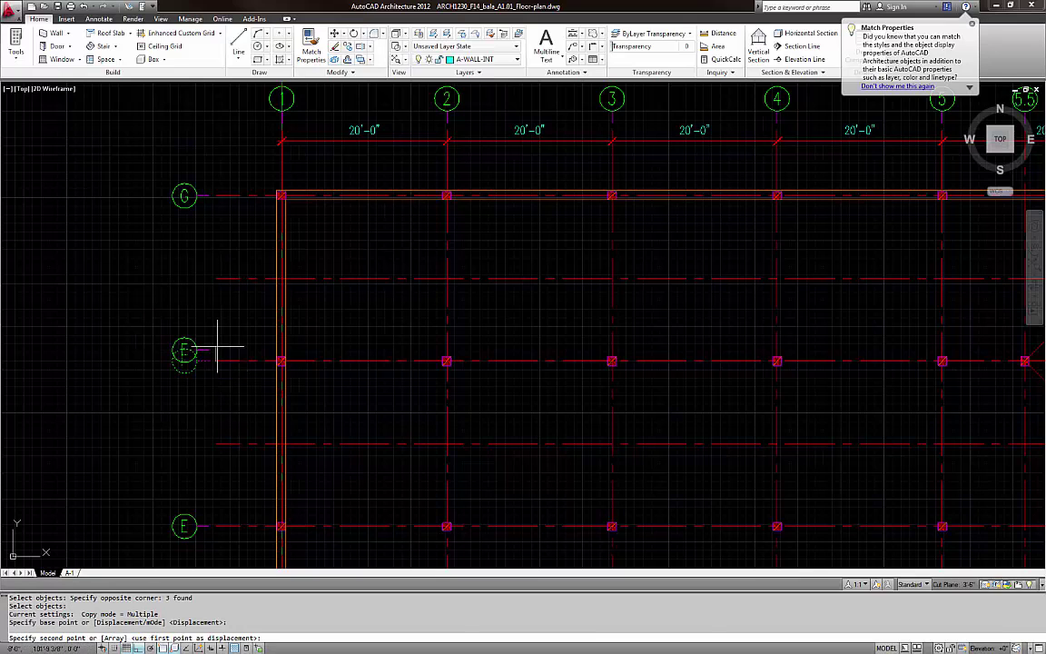
left_click(217, 270)
key("Escape")
key("Escape")
Change the label of the copied bubble between grid lines F and G to F.5
scroll(180, 280, "up", 3)
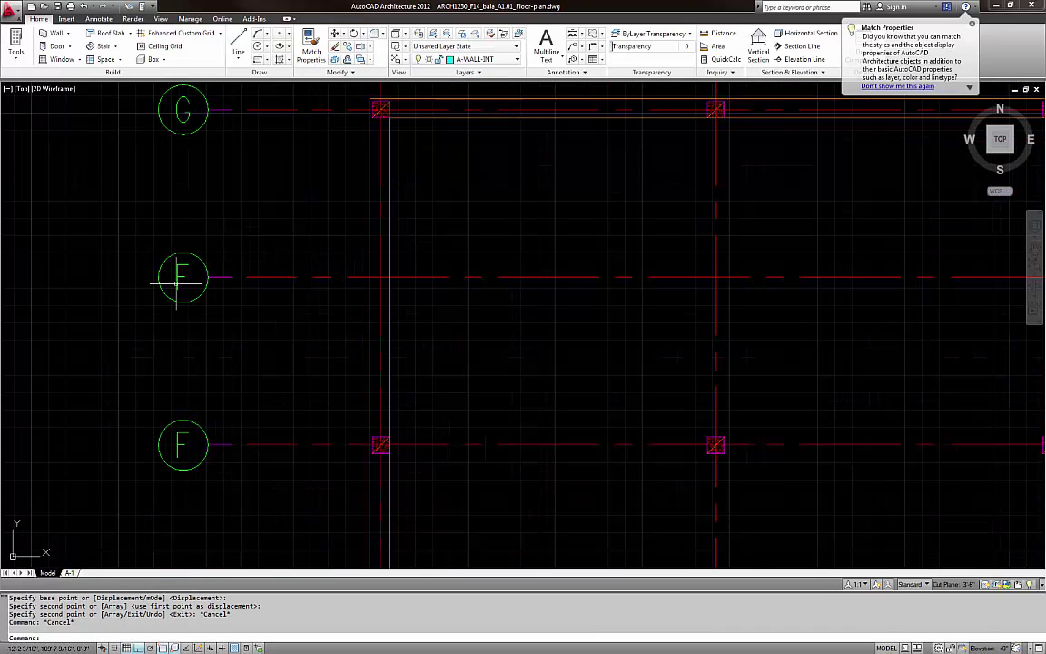
double_click(179, 282)
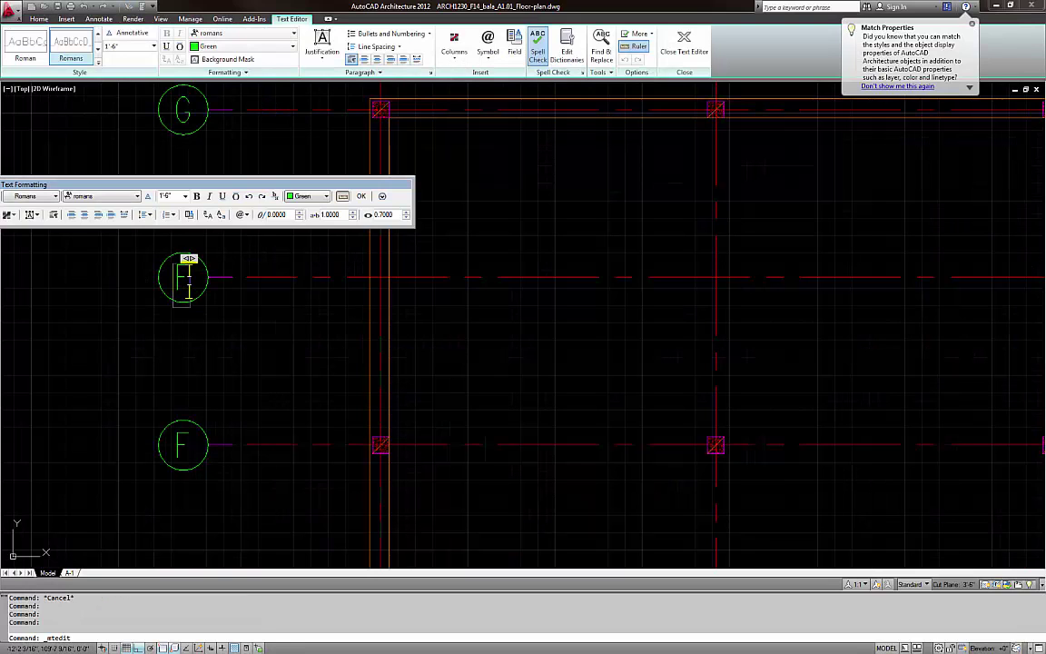
type(".5")
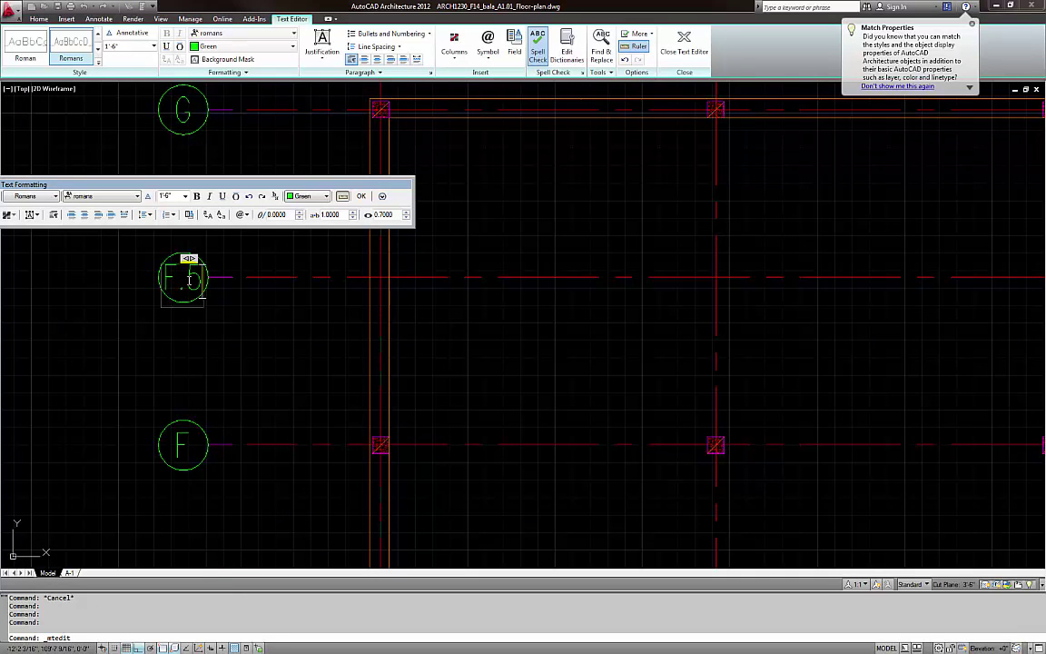
left_click(238, 287)
Copy the grid E bubble with its label and leader onto the end of the intermediate line between grid lines E and F
scroll(241, 281, "down", 6)
middle_click_drag(235, 359, 244, 291)
scroll(243, 292, "up", 1)
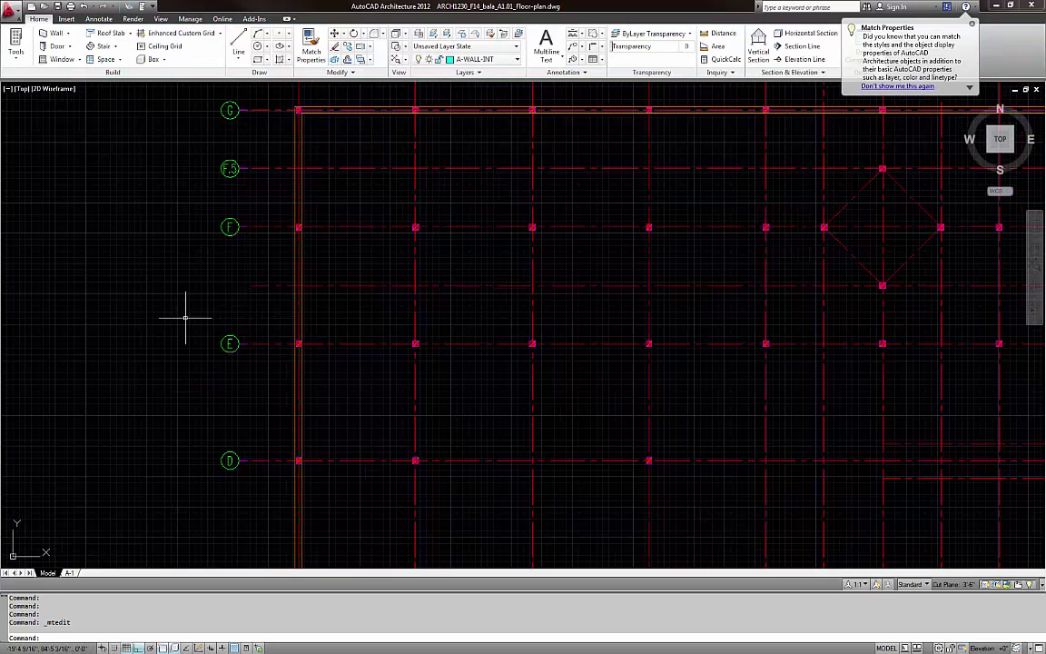
left_click(187, 311)
left_click(281, 401)
type("co")
key("Return")
scroll(258, 363, "up", 3)
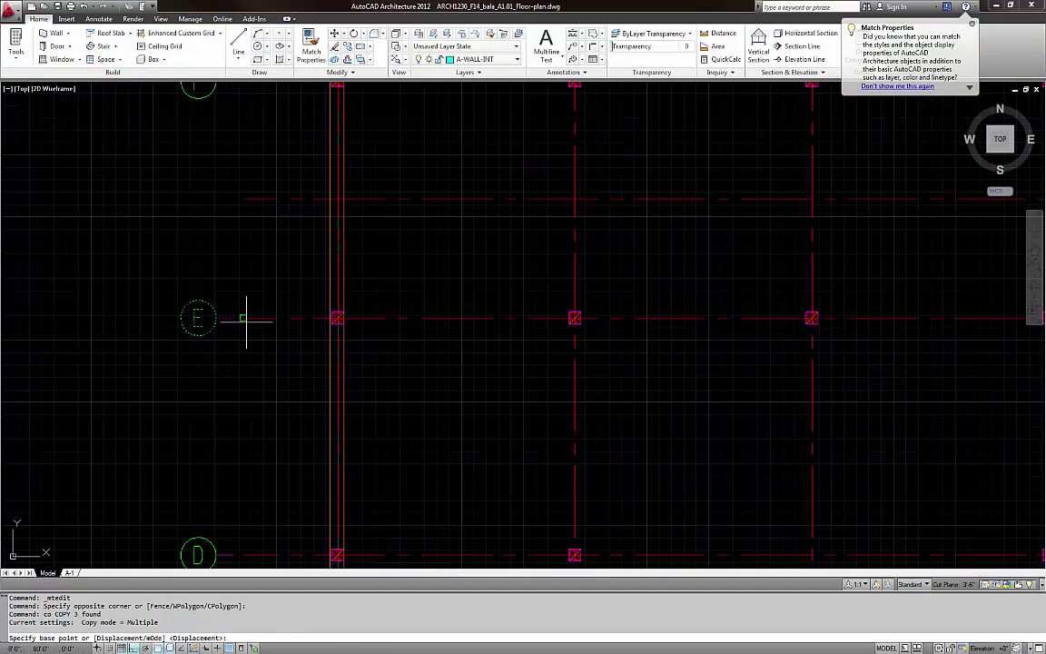
left_click(243, 319)
left_click(235, 206)
key("Escape")
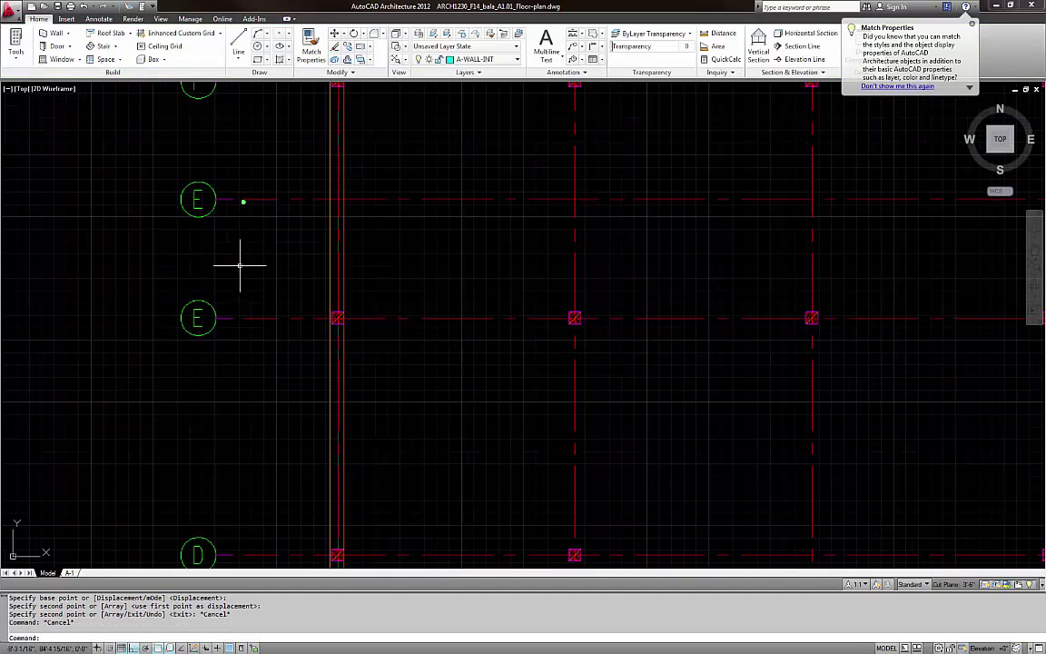
Change the label of the copied bubble between grid lines E and F to E.5
scroll(245, 263, "up", 3)
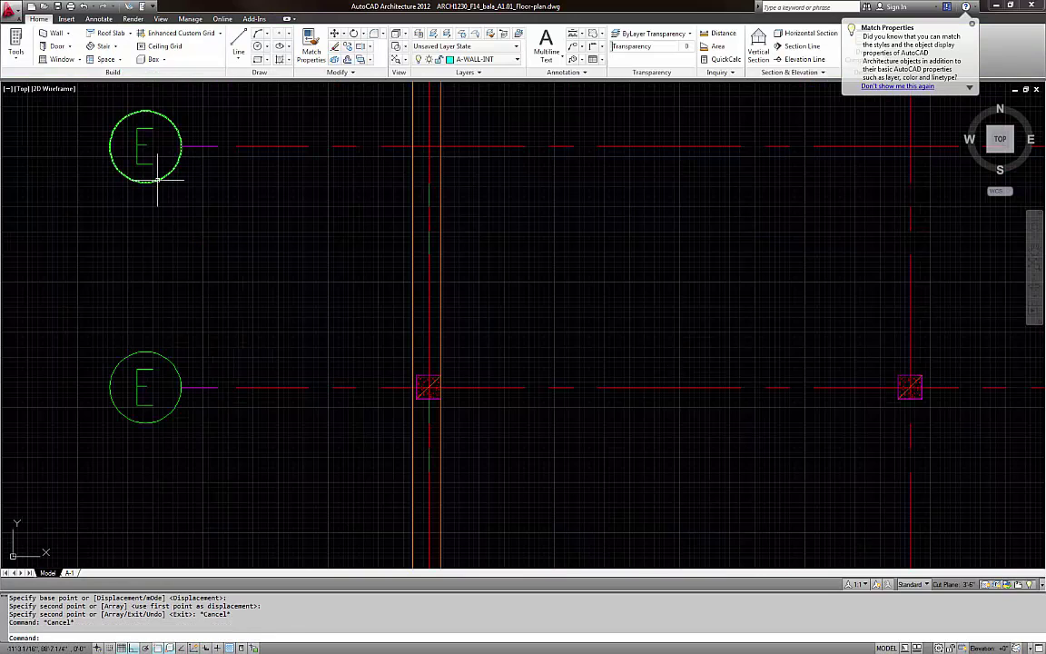
double_click(138, 136)
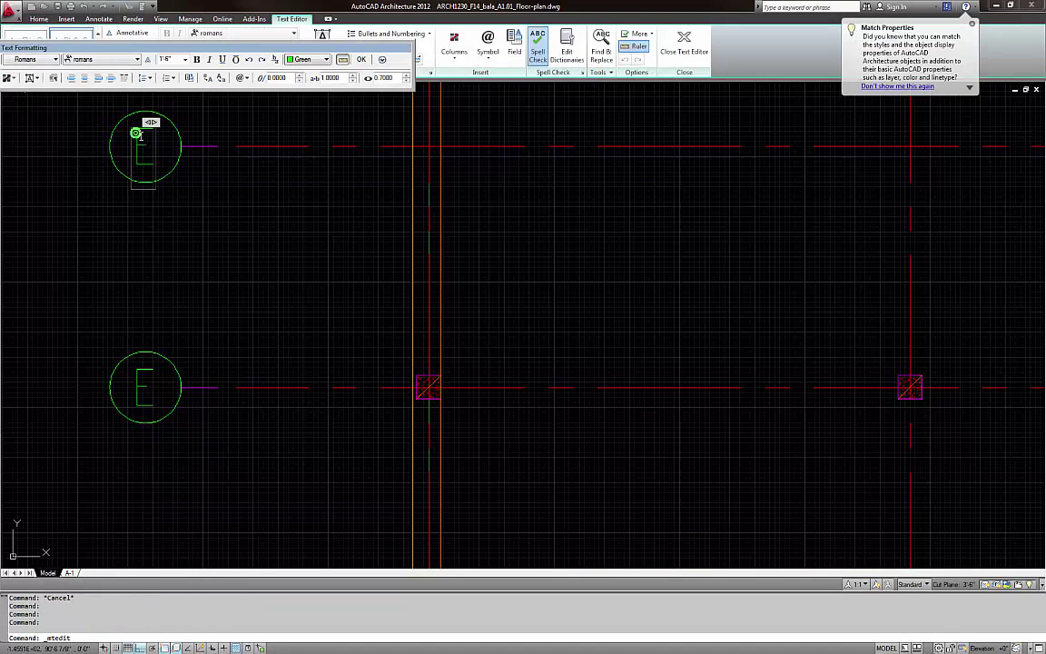
type("E.5")
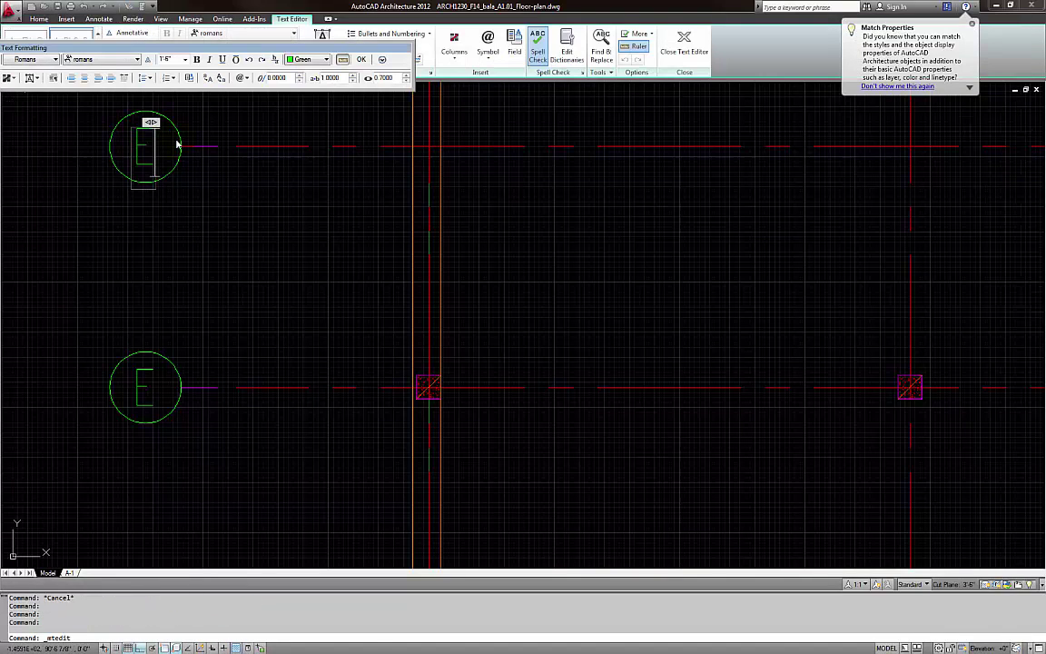
left_click(234, 220)
scroll(234, 220, "down", 4)
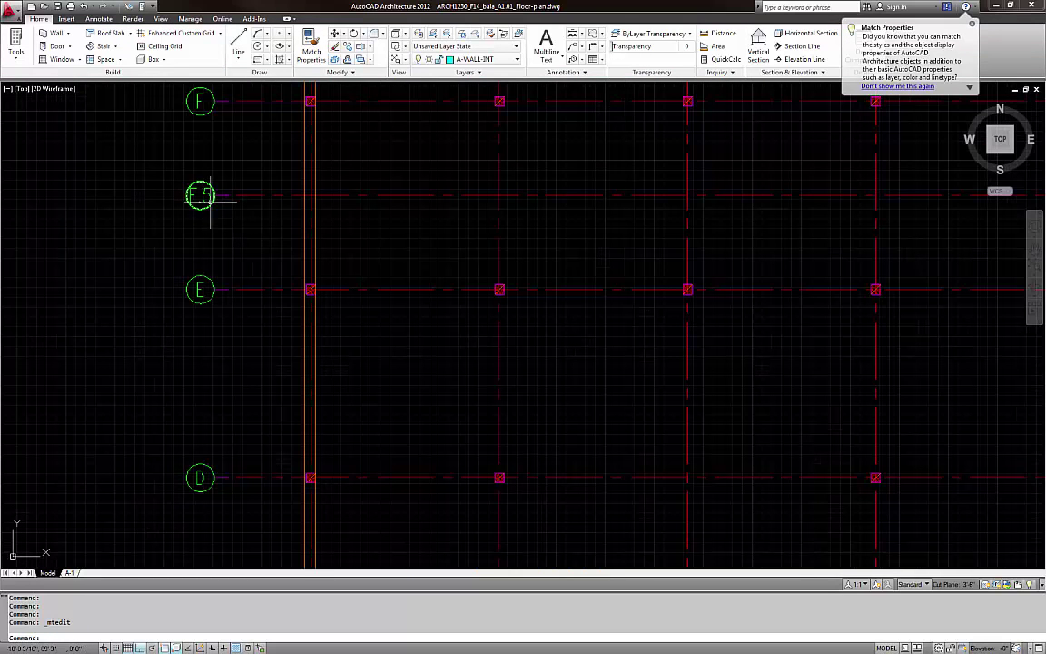
Offset grid line B by 10' to both sides to add intermediate grid lines between A and B and between B and C
scroll(233, 202, "down", 6)
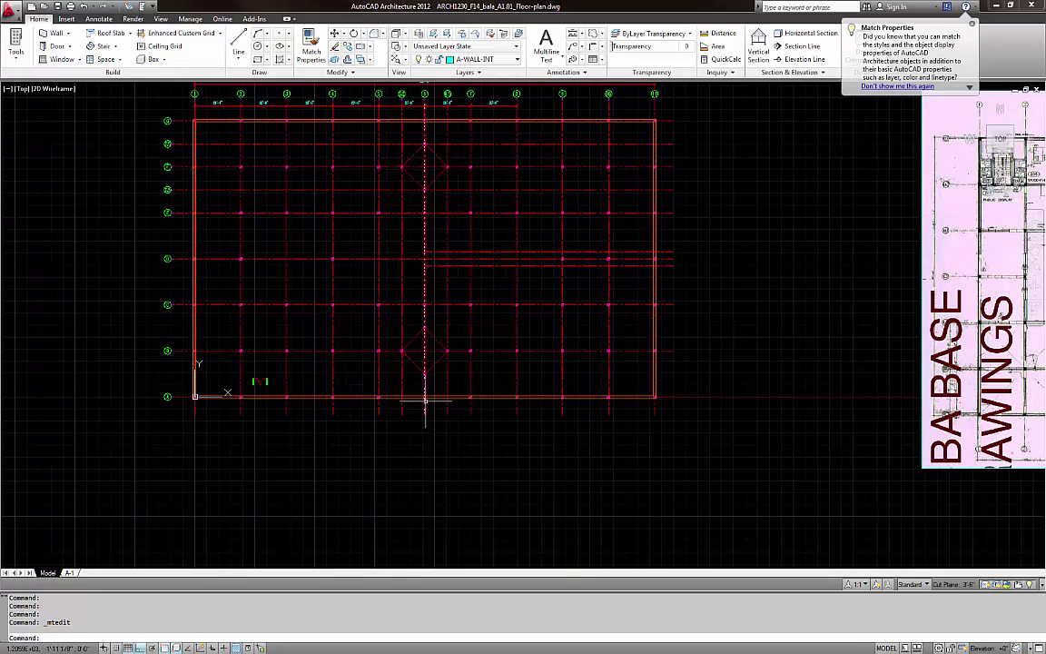
scroll(417, 368, "up", 3)
key("Escape")
key("Escape")
type("o")
key("Return")
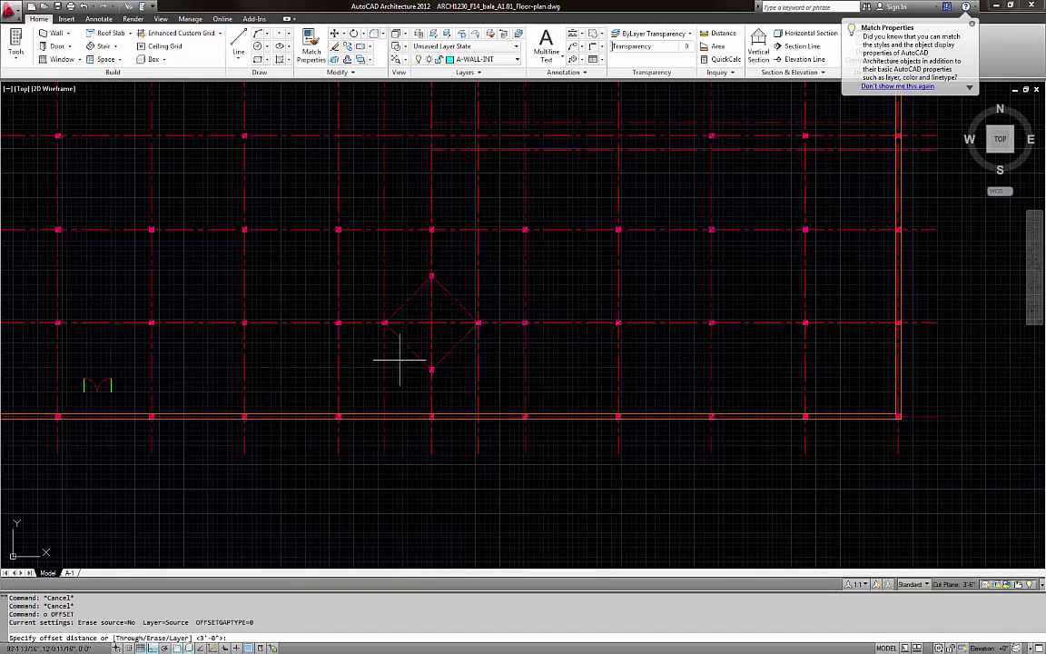
type("10'")
key("Return")
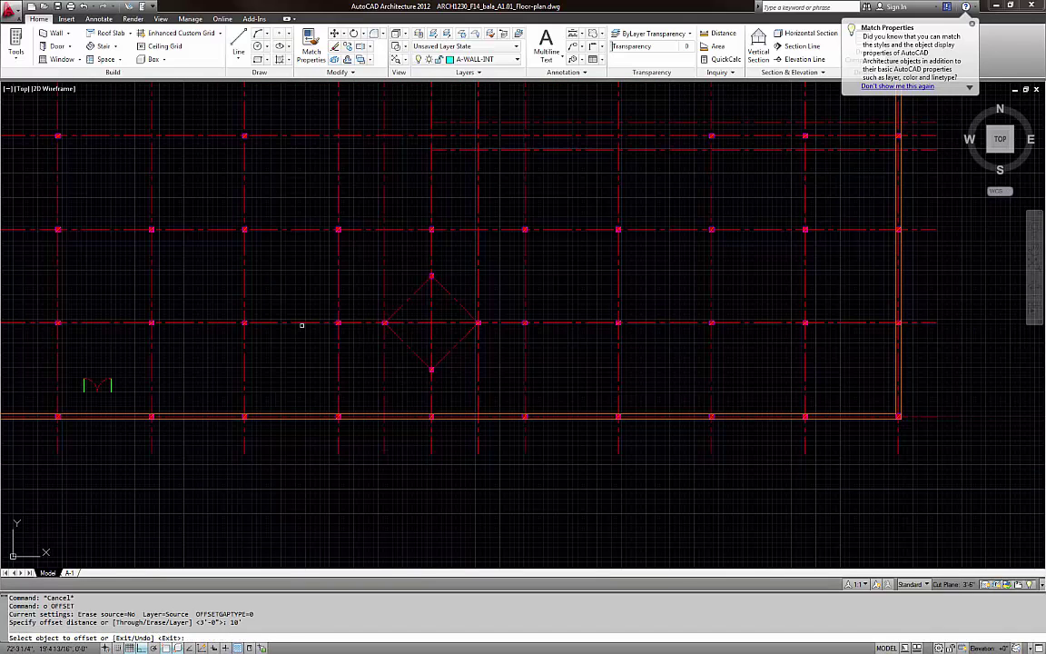
left_click(301, 324)
left_click(301, 352)
key("Escape")
scroll(303, 303, "down", 4)
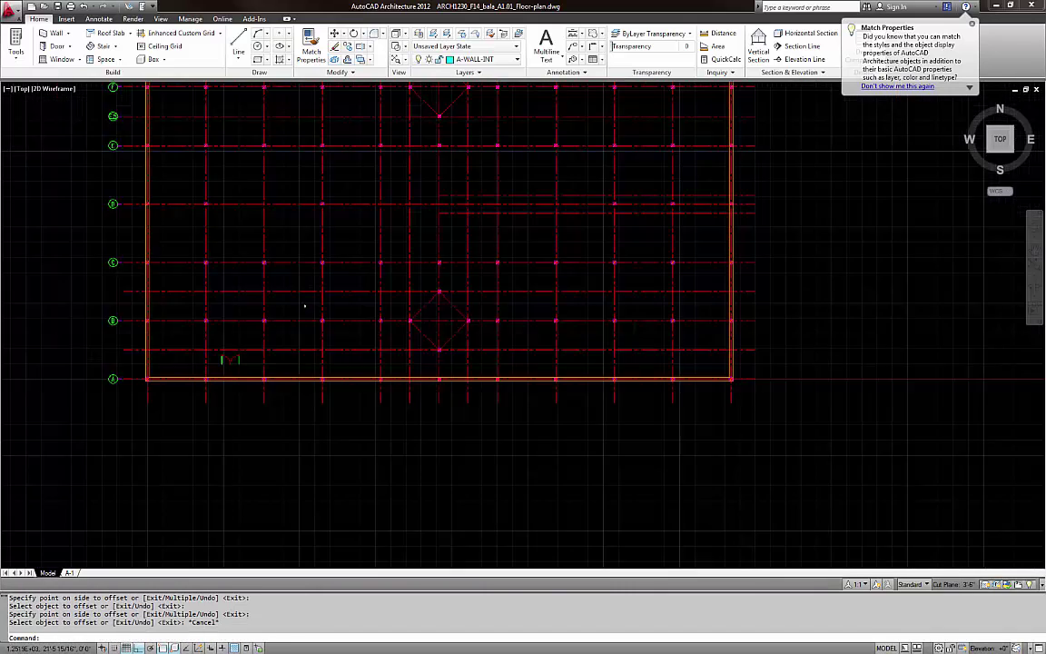
scroll(389, 366, "up", 2)
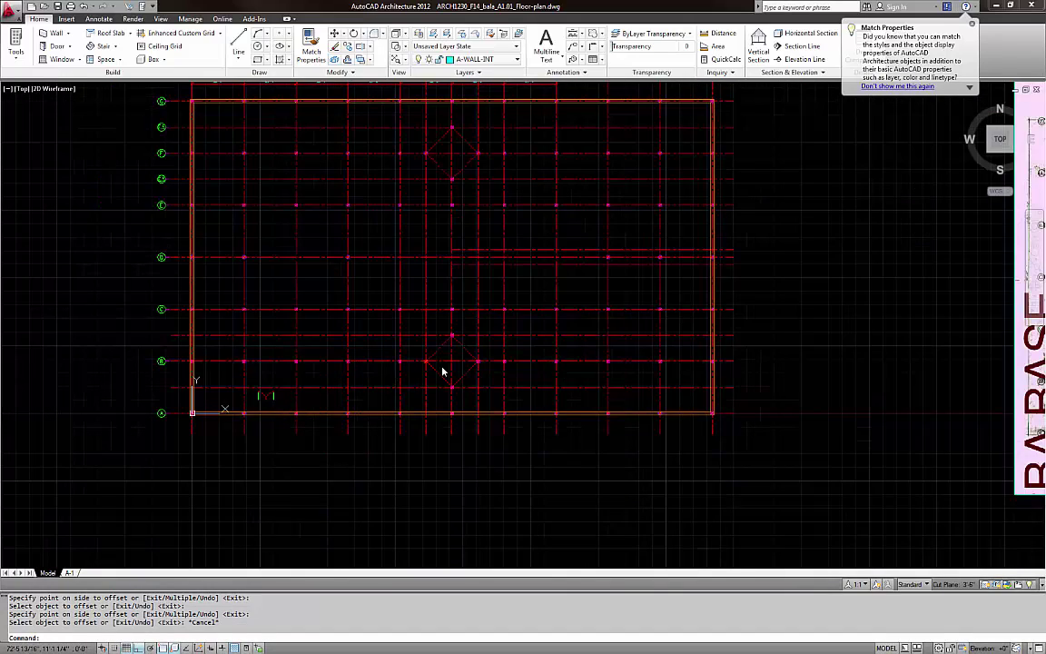
scroll(142, 334, "up", 5)
left_click(175, 380)
left_click(296, 444)
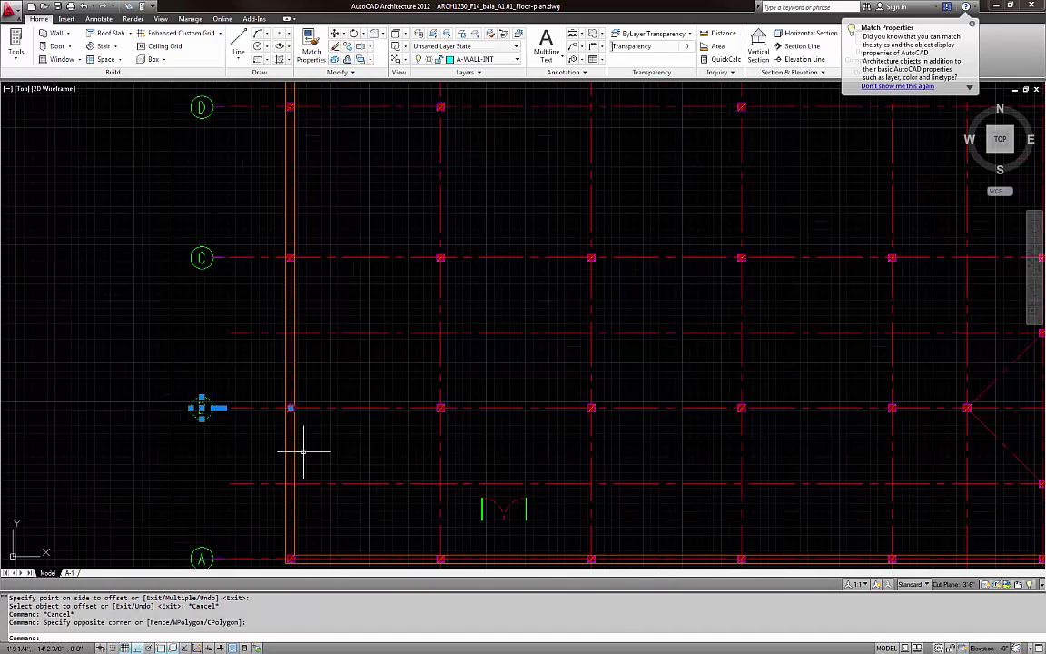
key("Escape")
middle_click_drag(211, 423, 208, 314)
left_click(151, 383)
left_click(252, 502)
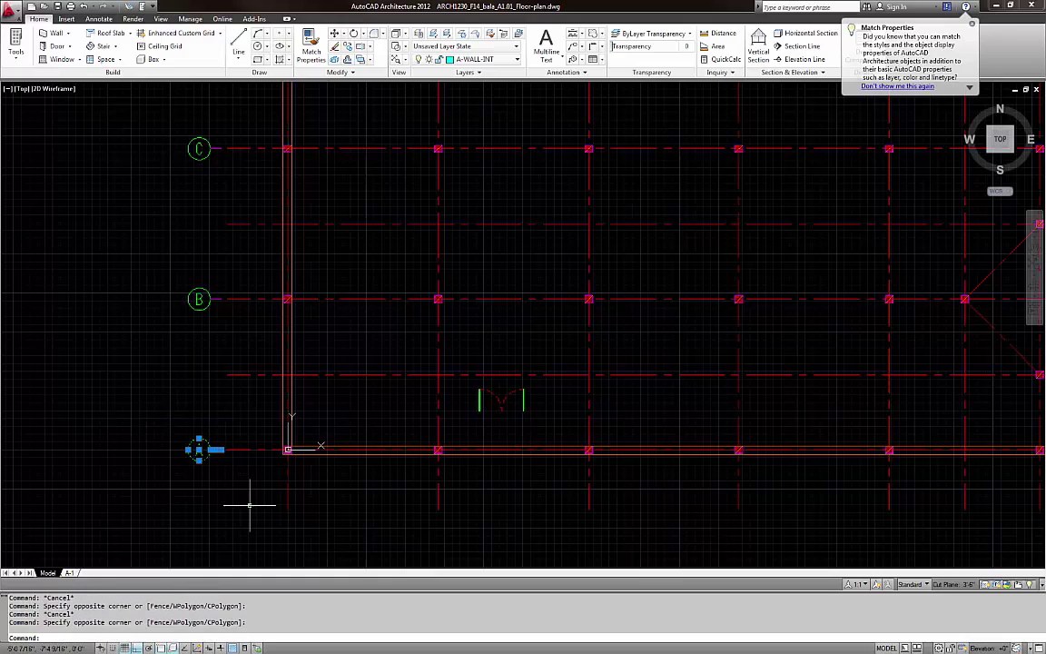
type("cio")
key("Return")
key("Escape")
key("Escape")
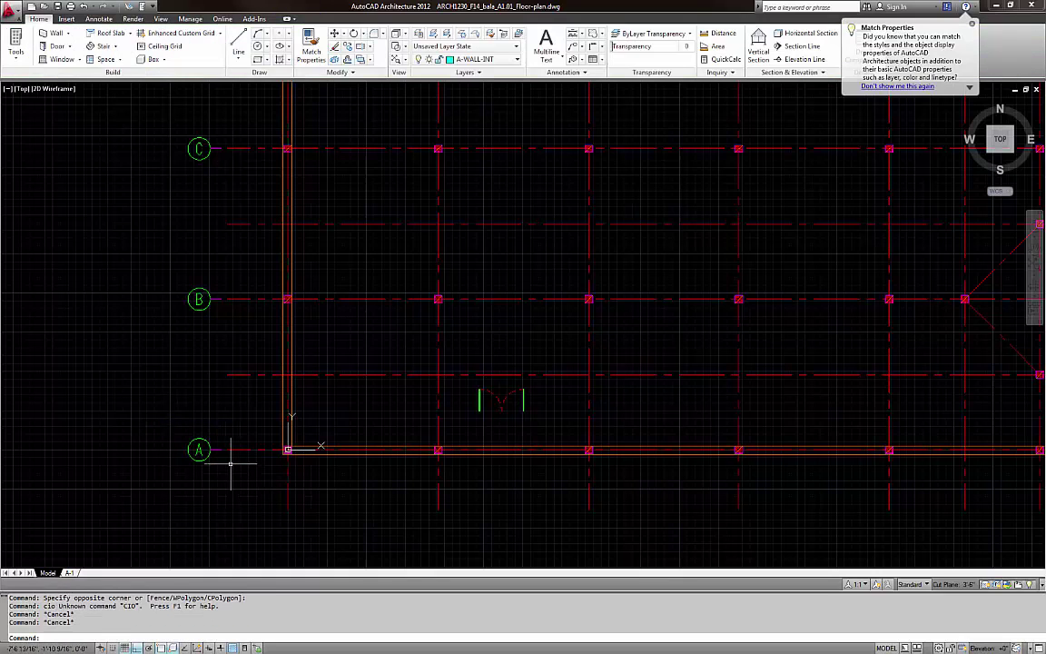
Copy the grid A bubble with its label and leader onto the end of the intermediate line between grid lines A and B
type("co")
key("Return")
left_click(166, 418)
left_click(232, 474)
key("Return")
left_click(228, 449)
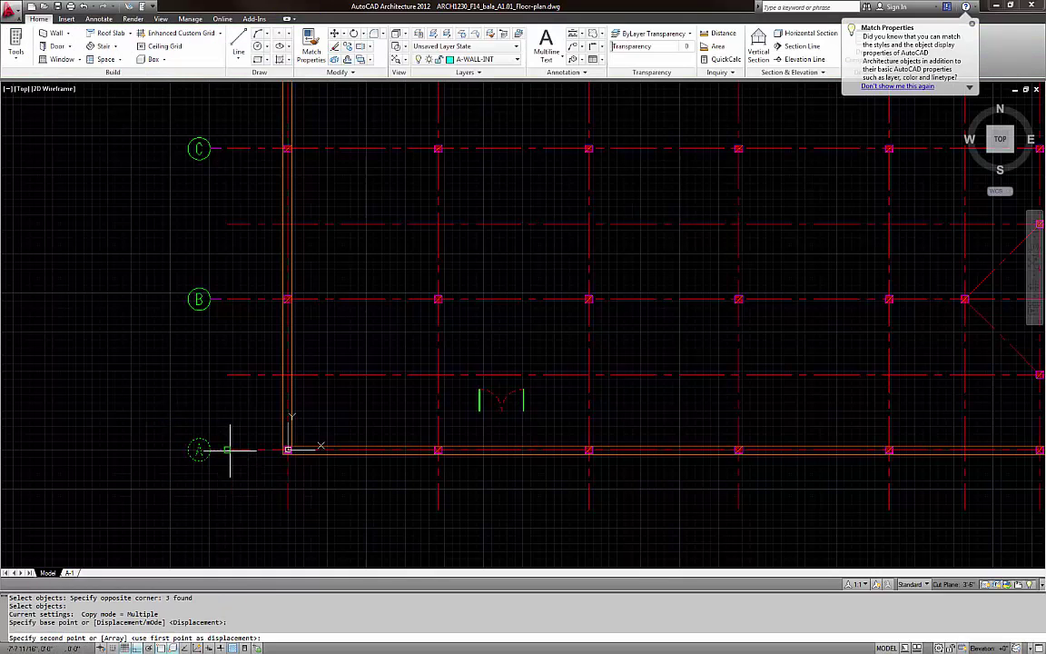
left_click(209, 373)
key("Escape")
key("Escape")
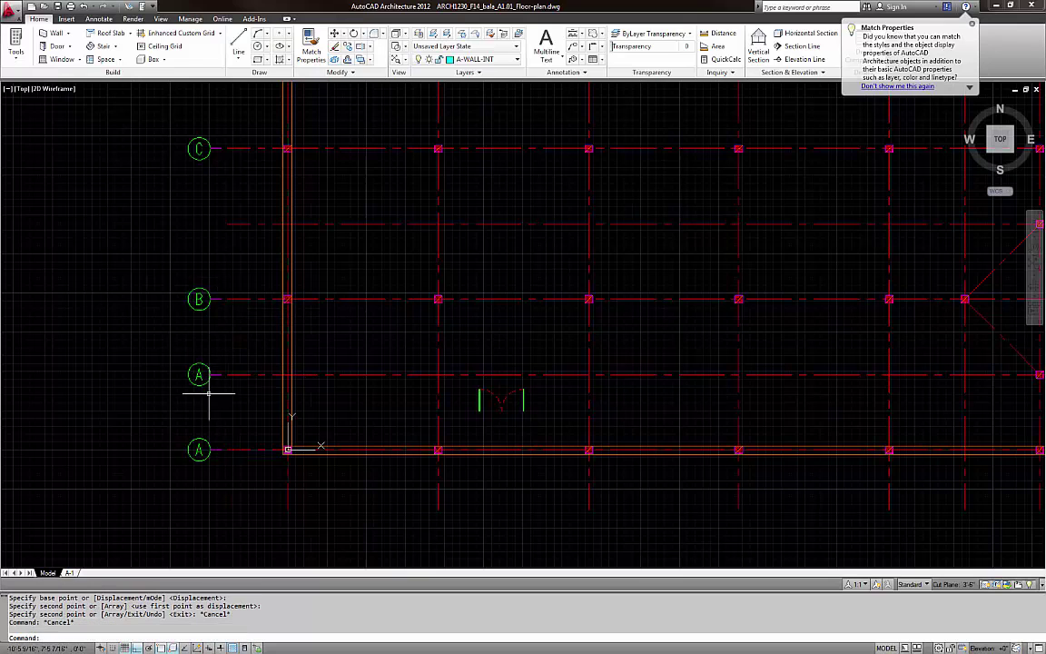
Change the label of the copied bubble between grid lines A and B to A.5
scroll(198, 386, "up", 3)
double_click(193, 345)
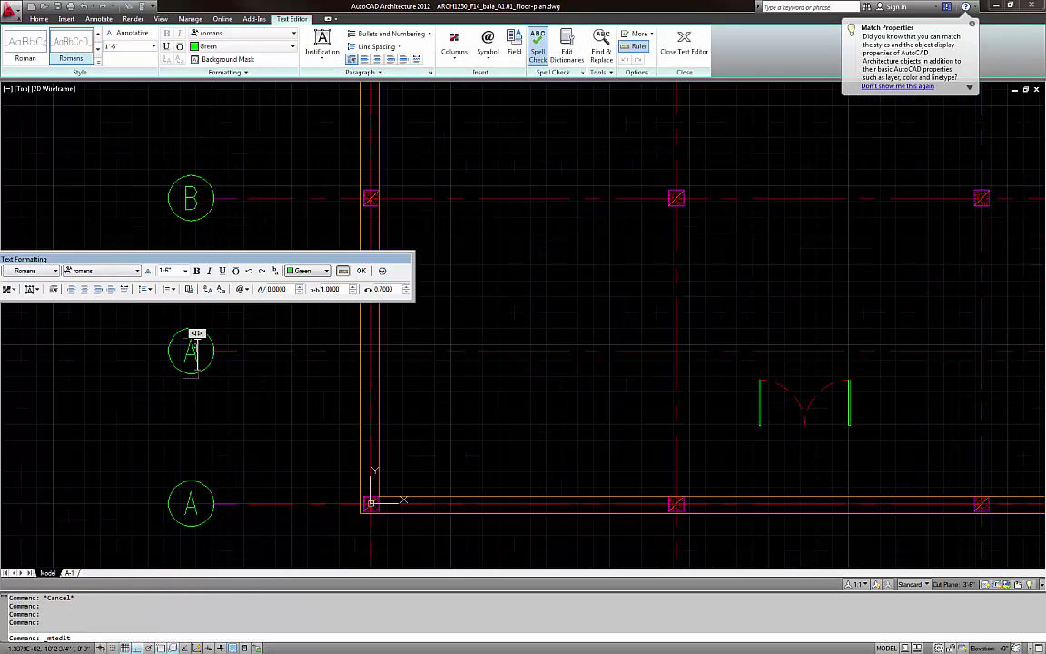
type(".5")
left_click(185, 390)
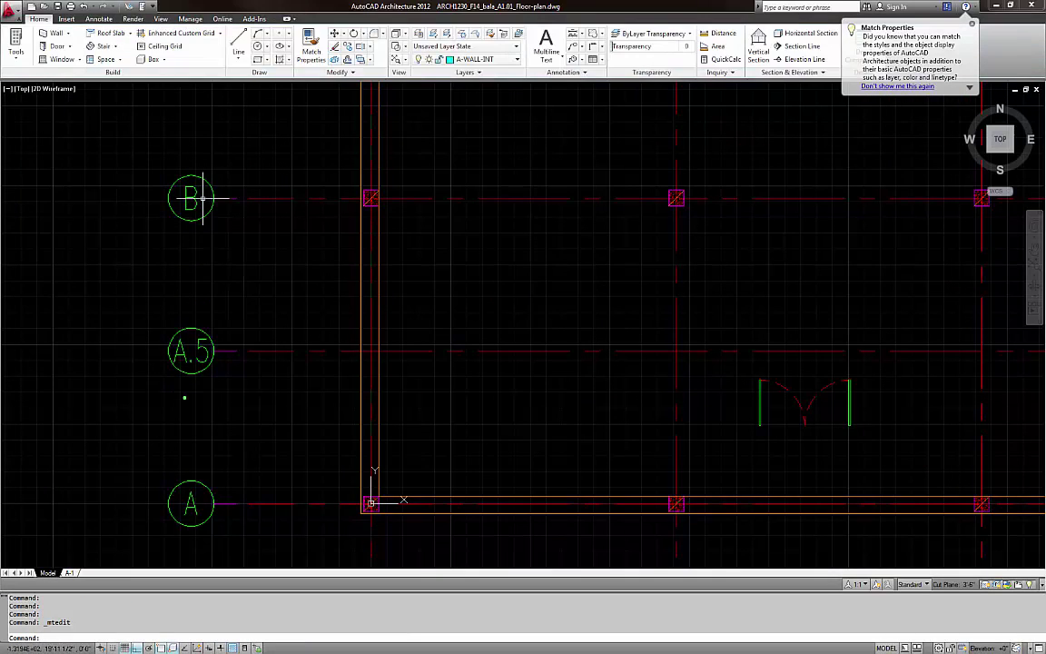
Copy the grid B bubble with its label and leader onto the end of the intermediate line between grid lines B and C
middle_click_drag(208, 229, 207, 386)
left_click(137, 322)
left_click(322, 425)
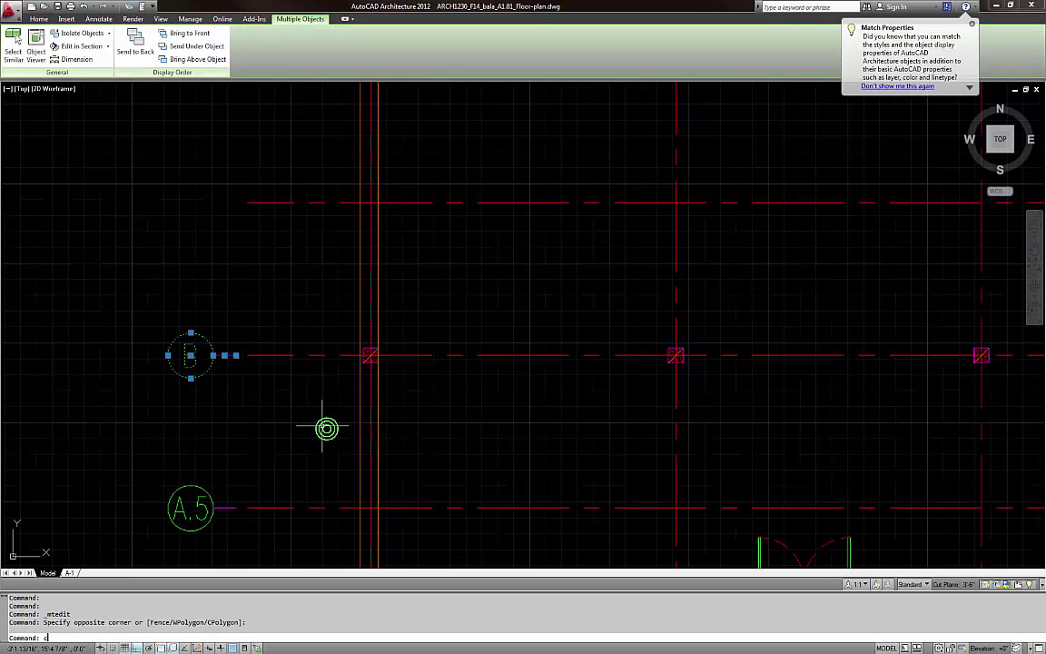
type("co")
key("Return")
left_click(248, 355)
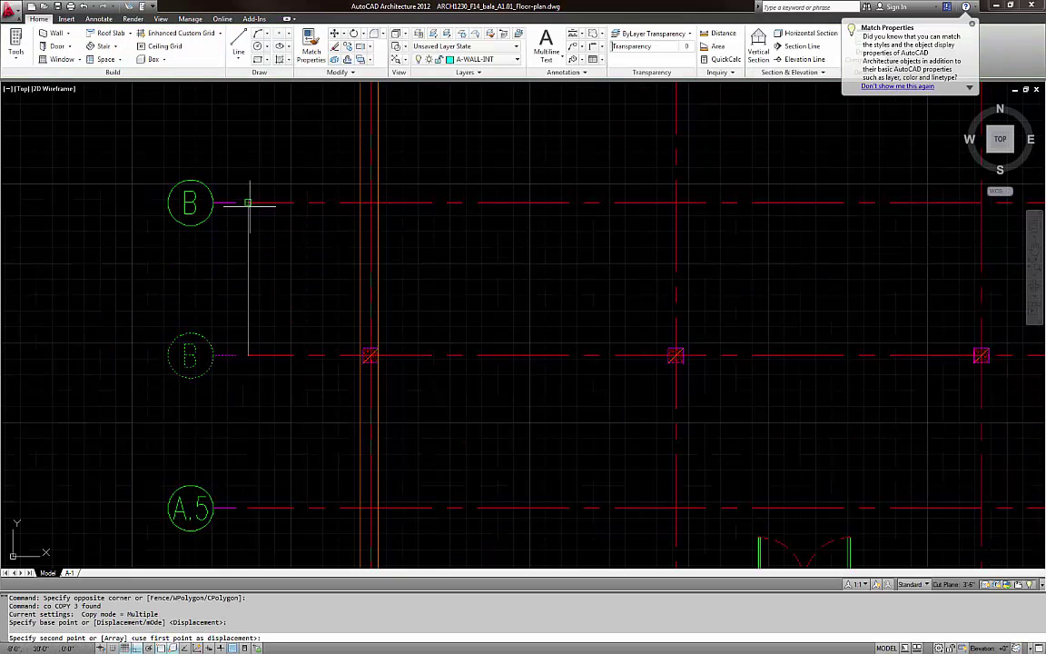
left_click(248, 201)
key("Escape")
Change the label of the copied bubble between grid lines B and C to B.5
double_click(190, 202)
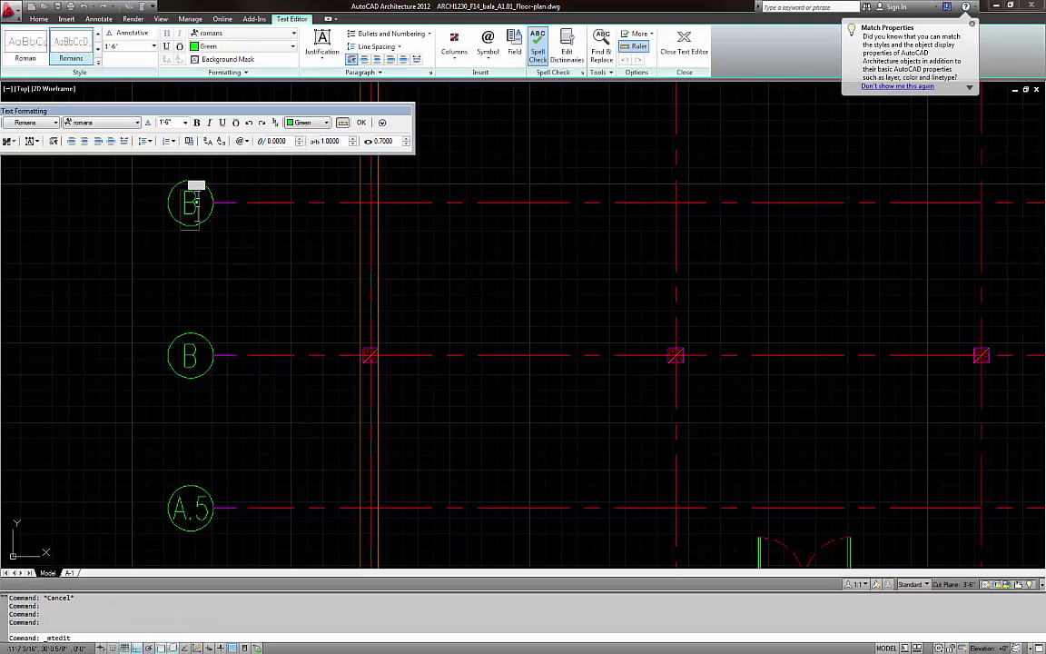
type("B.5")
left_click(216, 256)
Review the whole column grid and its bubbles alongside the scanned base drawing
scroll(226, 275, "down", 5)
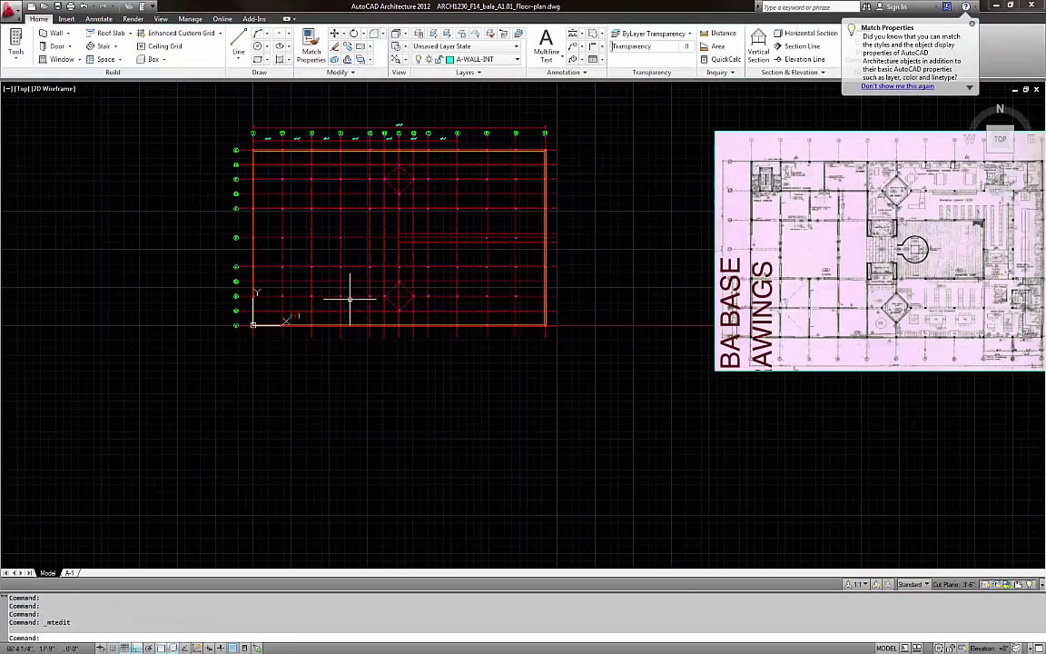
scroll(362, 355, "up", 5)
scroll(366, 347, "down", 3)
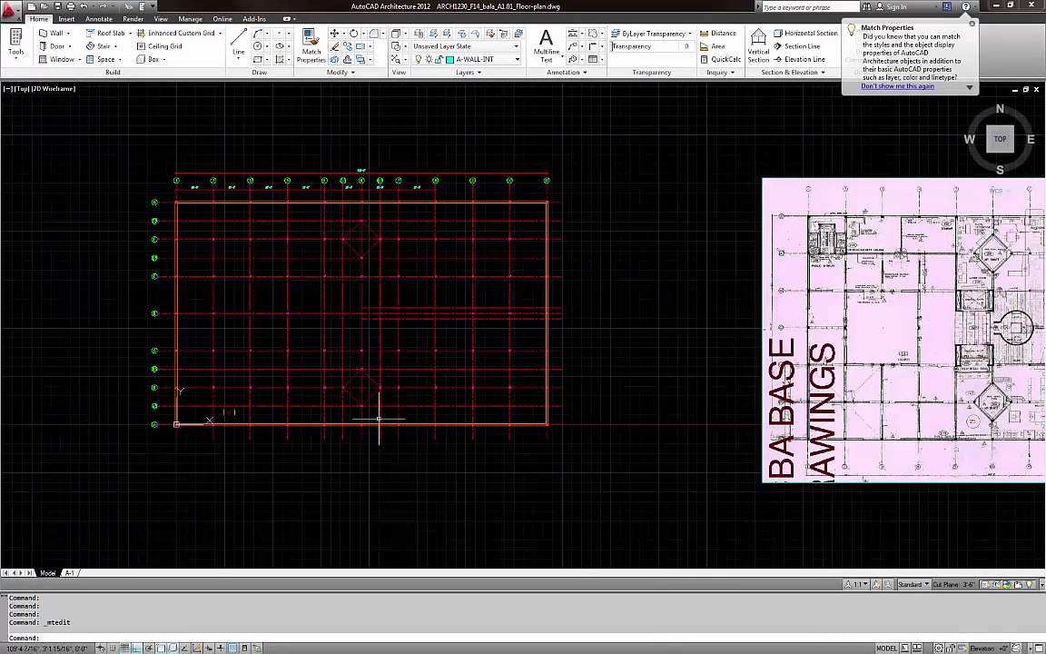
scroll(370, 367, "down", 2)
scroll(356, 313, "up", 2)
scroll(363, 297, "up", 2)
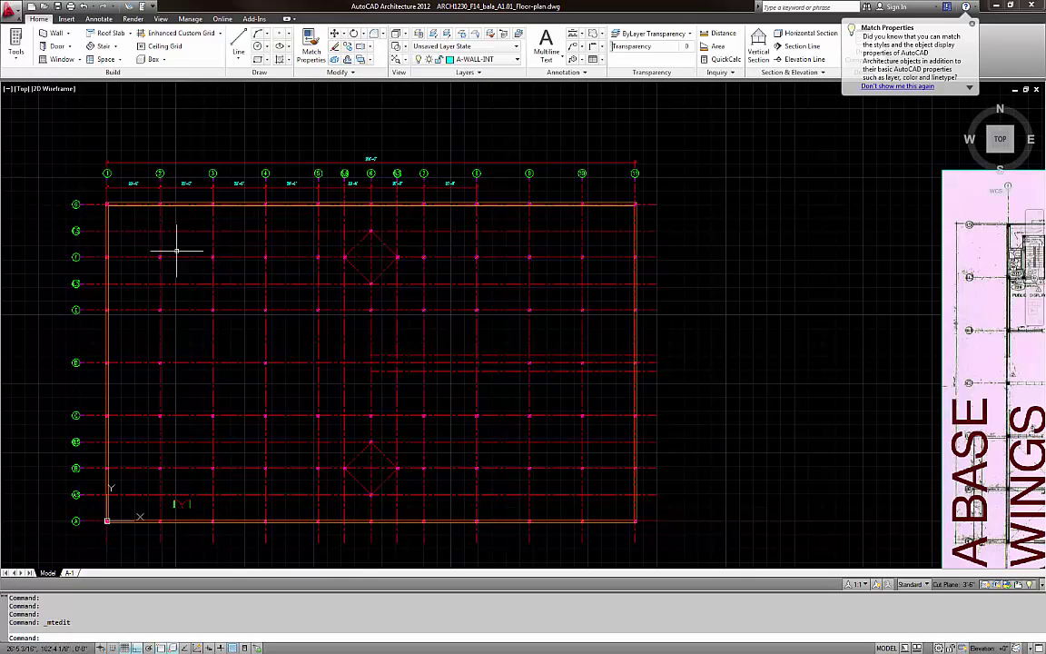
middle_click_drag(176, 250, 228, 292)
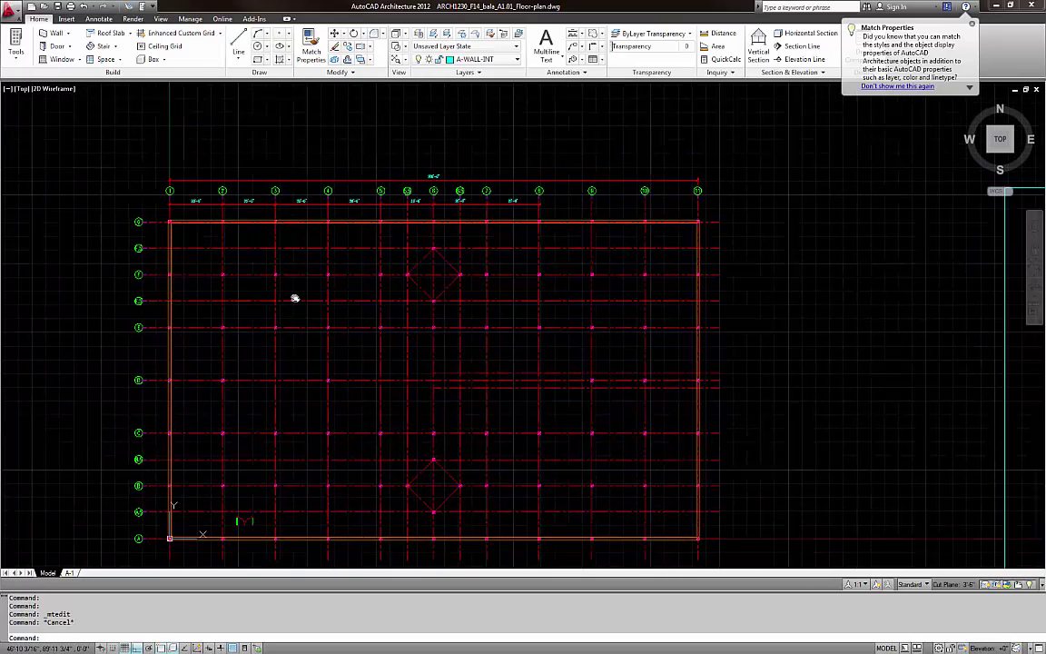
key("Escape")
Move the two horizontal guide lines on either side of grid line D to the A-WALL-INT layer
scroll(467, 409, "up", 2)
left_click(477, 348)
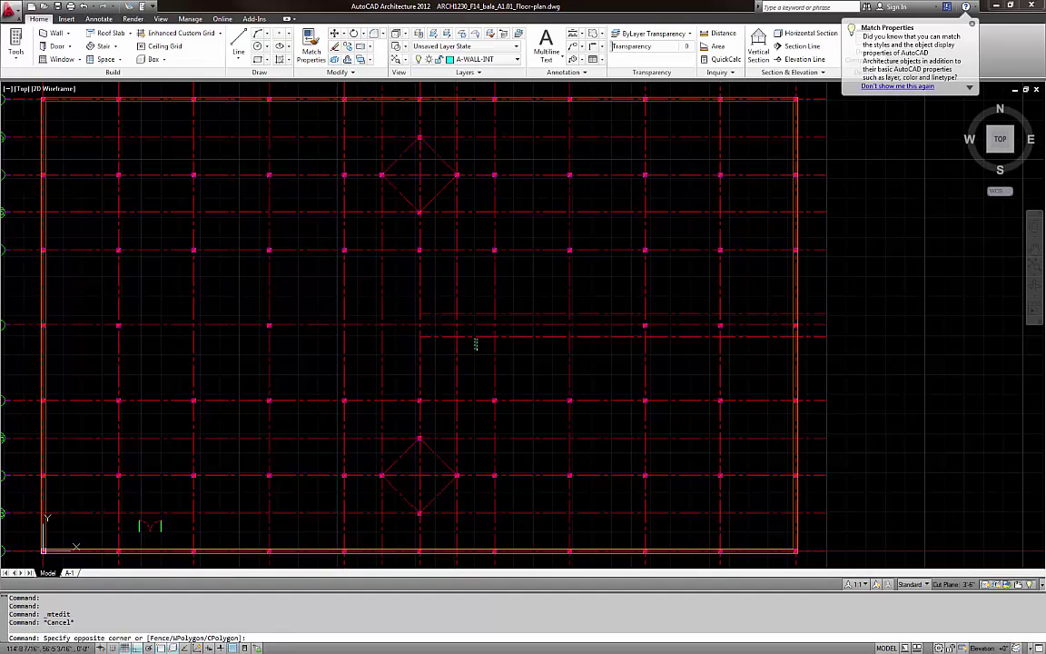
left_click(472, 332)
left_click(476, 316)
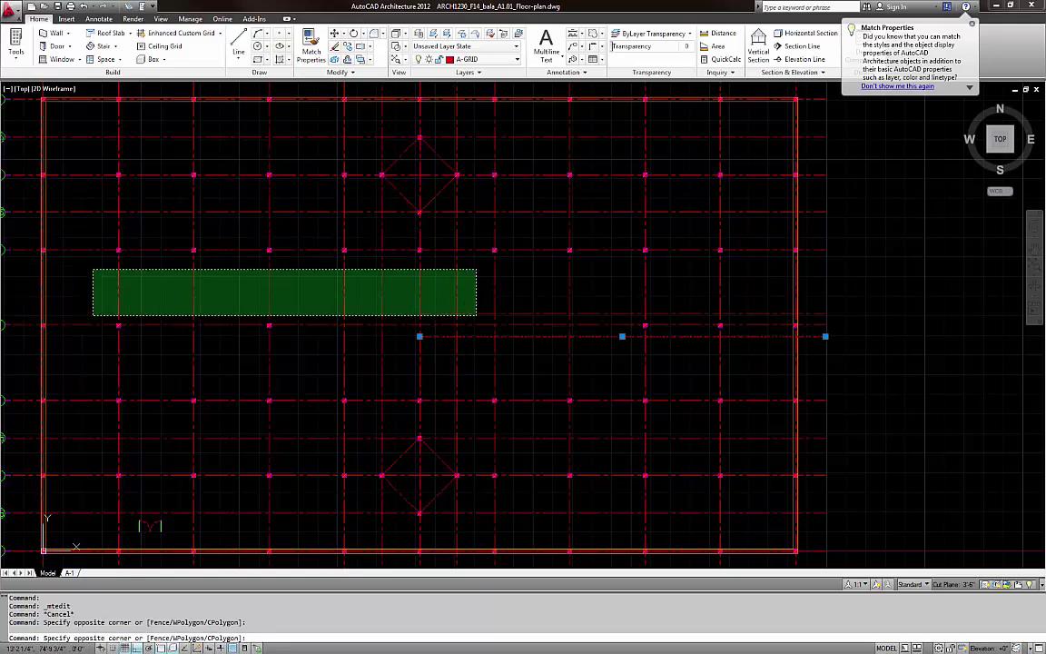
left_click(416, 234)
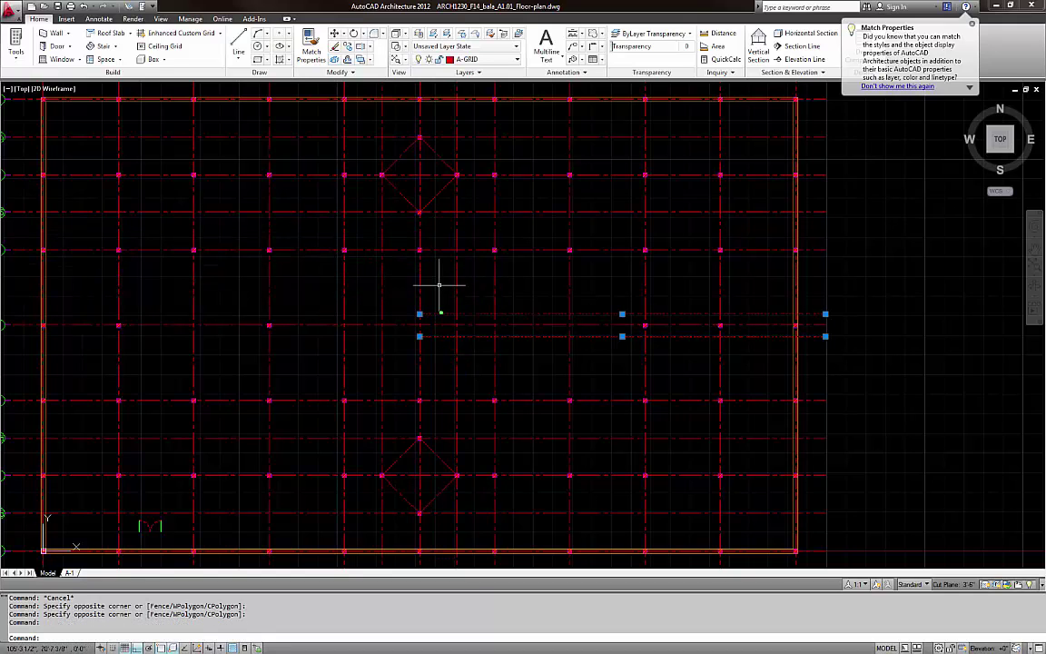
left_click(445, 59)
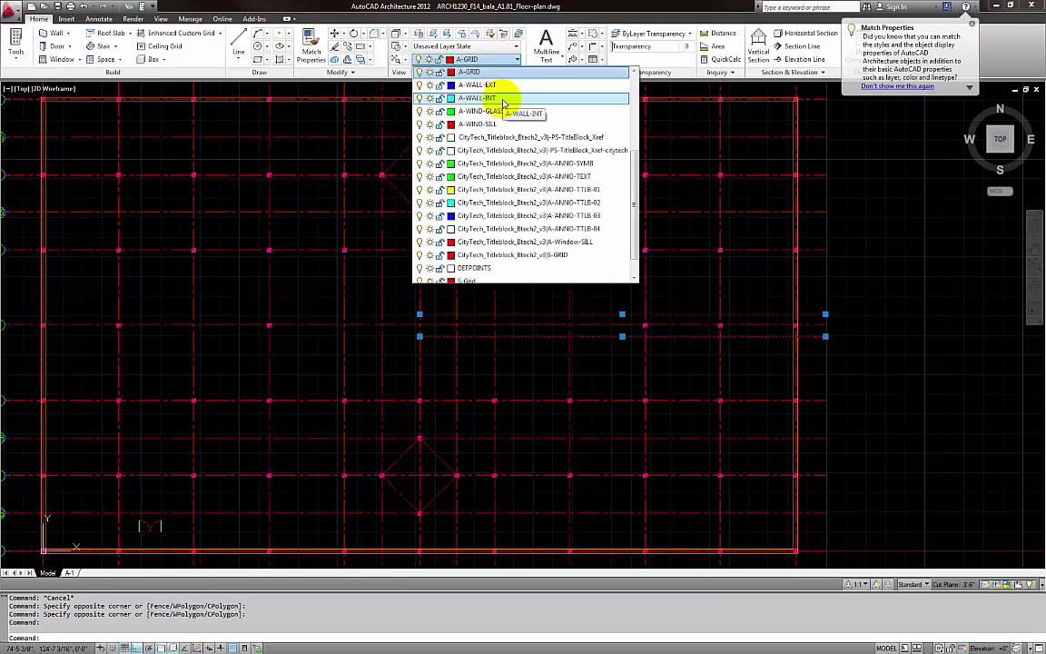
left_click(502, 98)
Move the building's exterior wall outlines from the _NPLT layer to the A-WALL-EXT layer
scroll(503, 101, "up", 3)
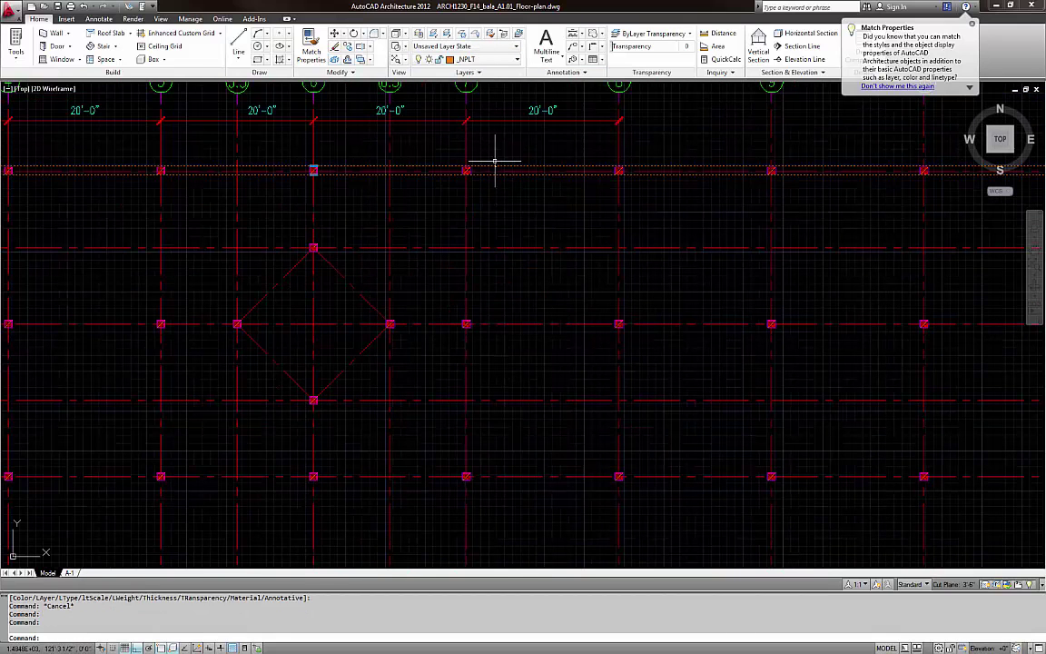
left_click(485, 60)
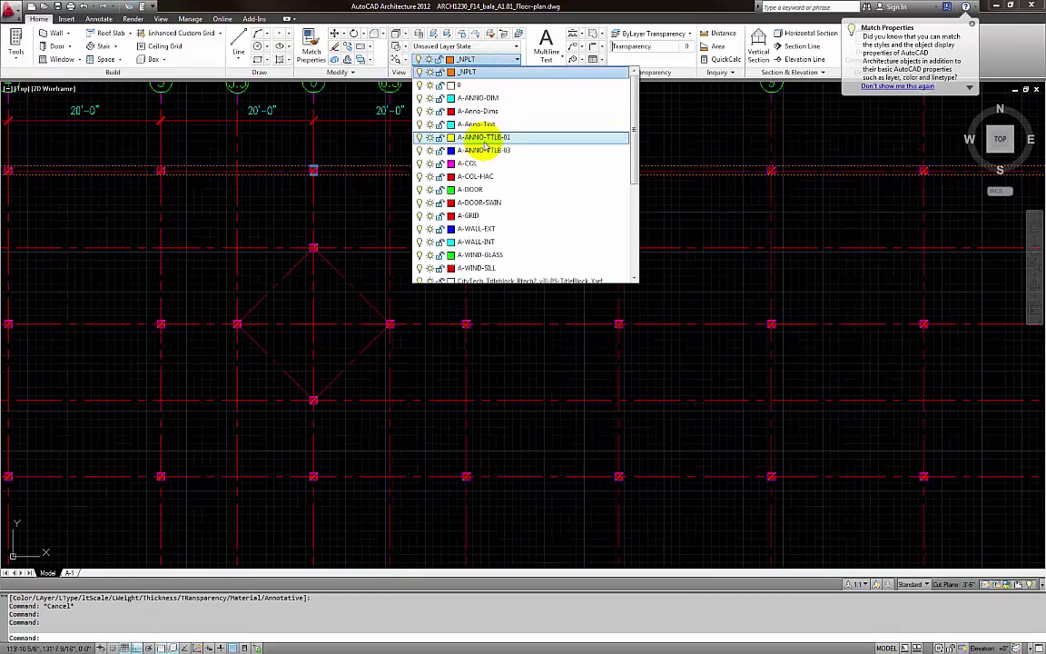
left_click(496, 228)
scroll(500, 224, "down", 3)
scroll(207, 198, "down", 1)
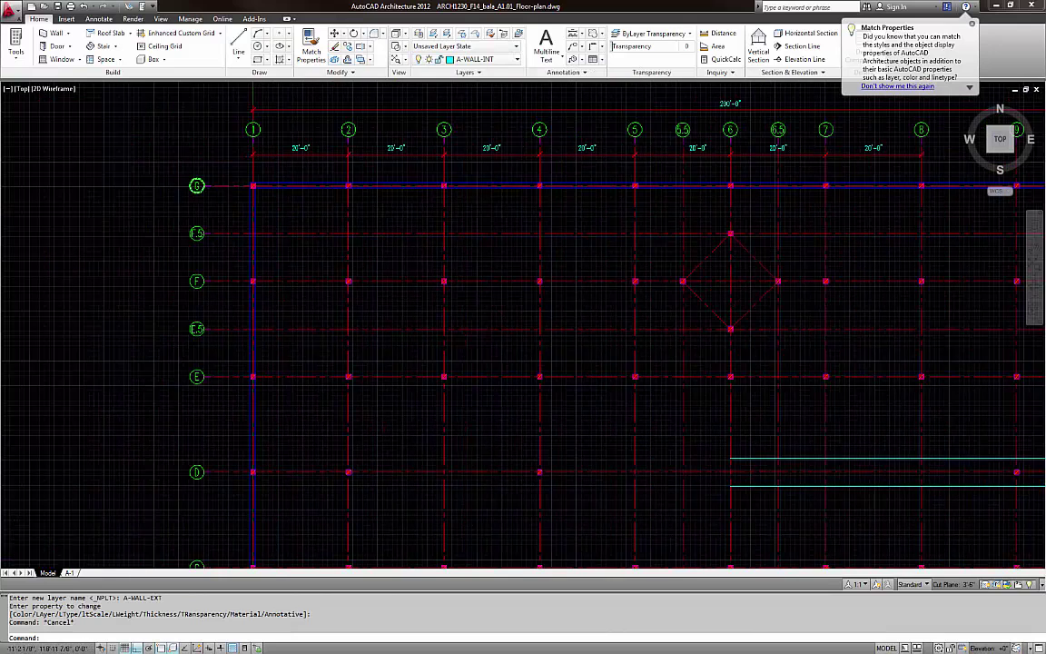
Erase the outer outline of the exterior wall
scroll(327, 187, "up", 8)
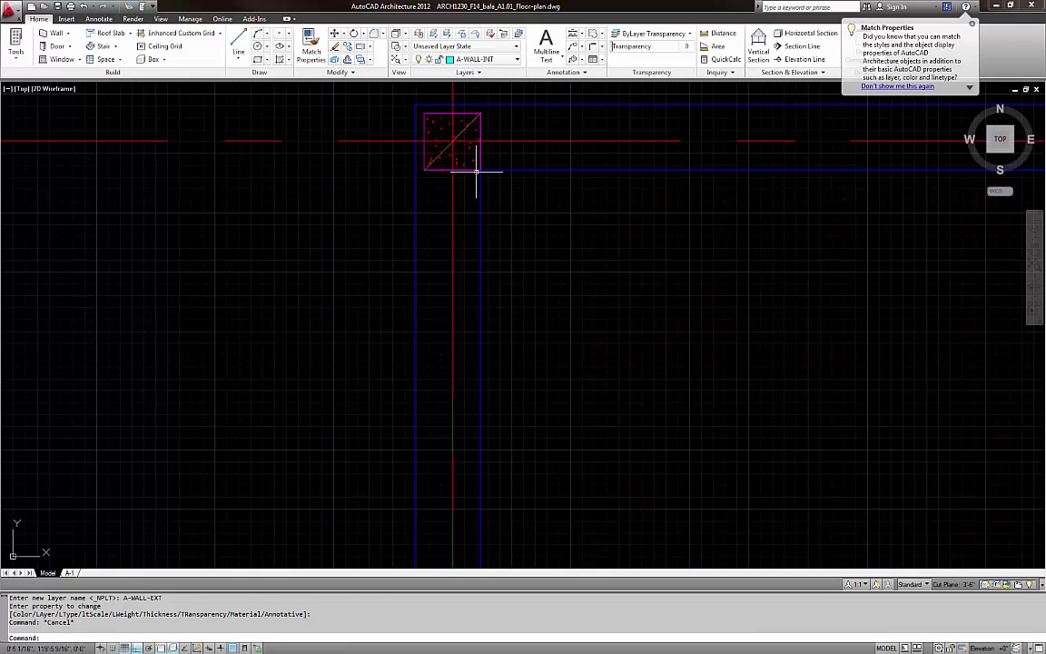
left_click(427, 188)
left_click(373, 191)
type("e")
key("Return")
Make A-WALL-EXT the current layer by taking it from the inner exterior wall outline
left_click(504, 208)
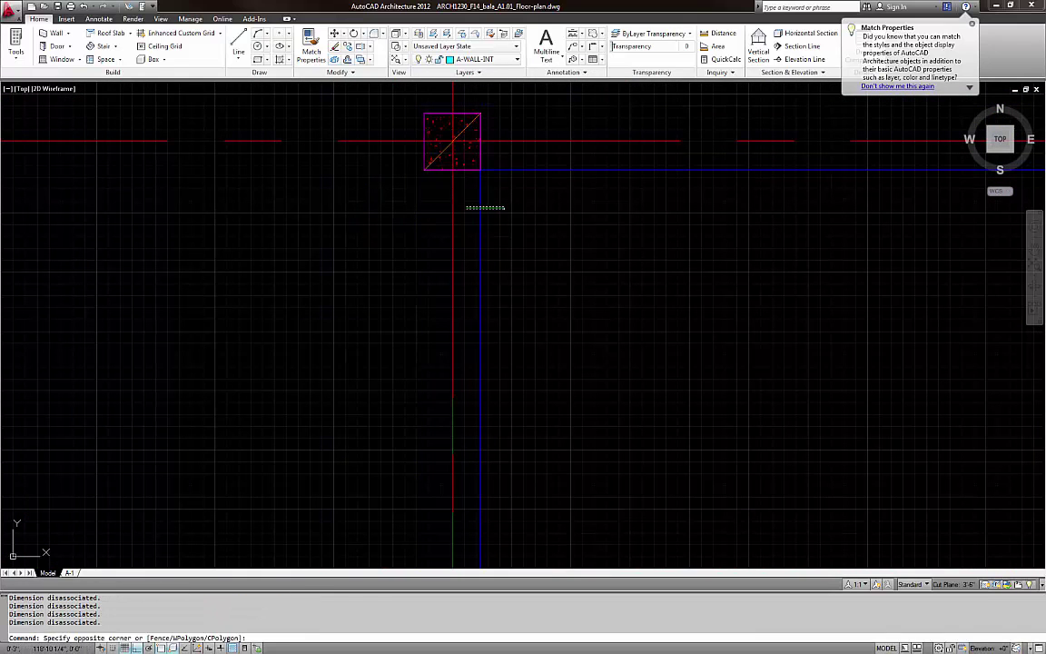
left_click(467, 209)
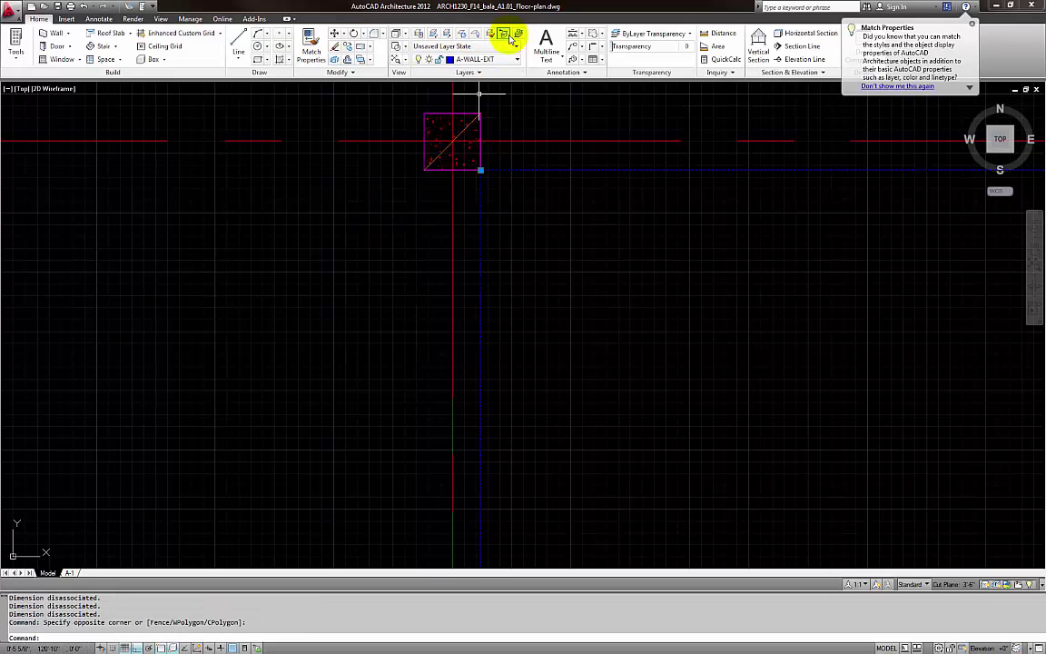
left_click(518, 35)
Erase the inner outline of the exterior wall
left_click(511, 205)
left_click(483, 209)
left_click(483, 210)
left_click(469, 217)
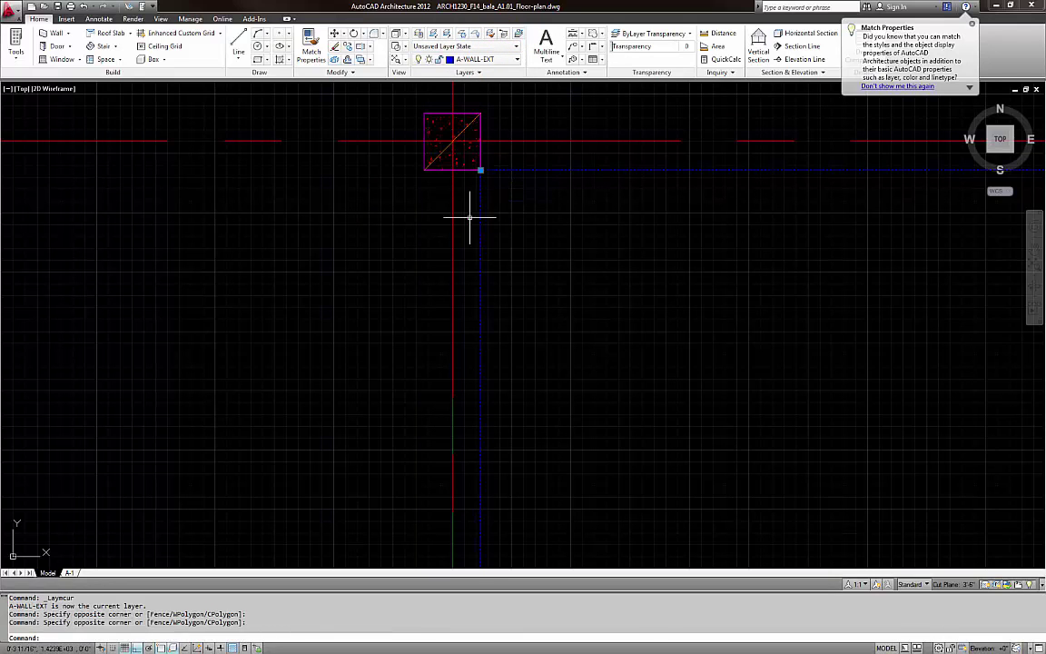
type("e")
key("Return")
Draw a rectangle for the inner exterior wall outline, from the northwest corner column's inner corner to the southeast corner column's inner corner
middle_click_drag(490, 180, 345, 215)
key("Escape")
key("Escape")
type("re")
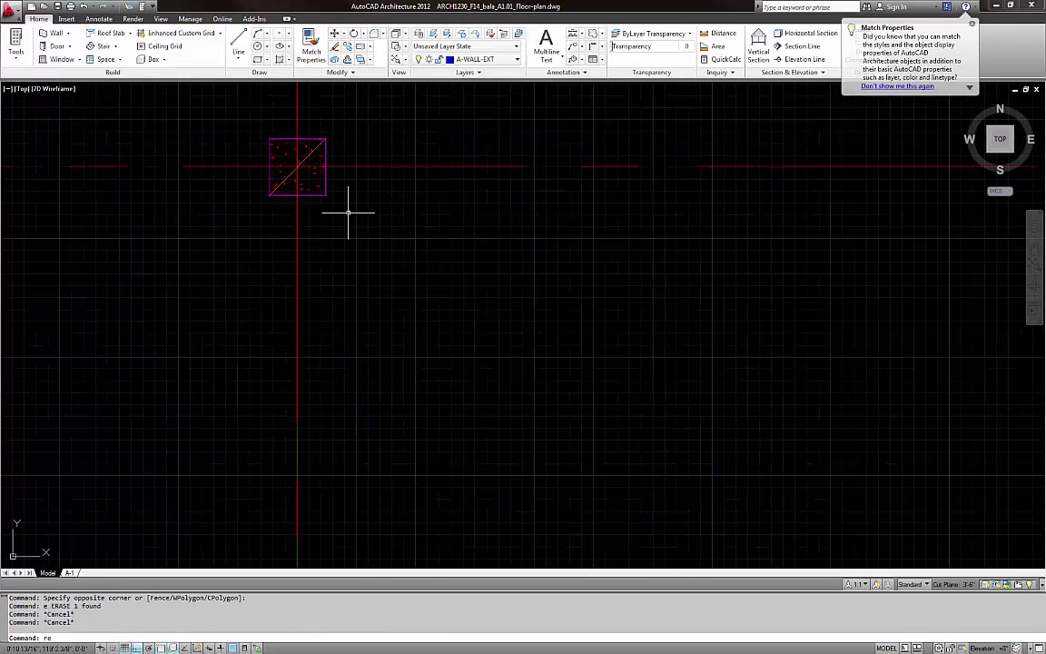
type("c")
key("Return")
scroll(330, 200, "down", 4)
left_click(331, 197)
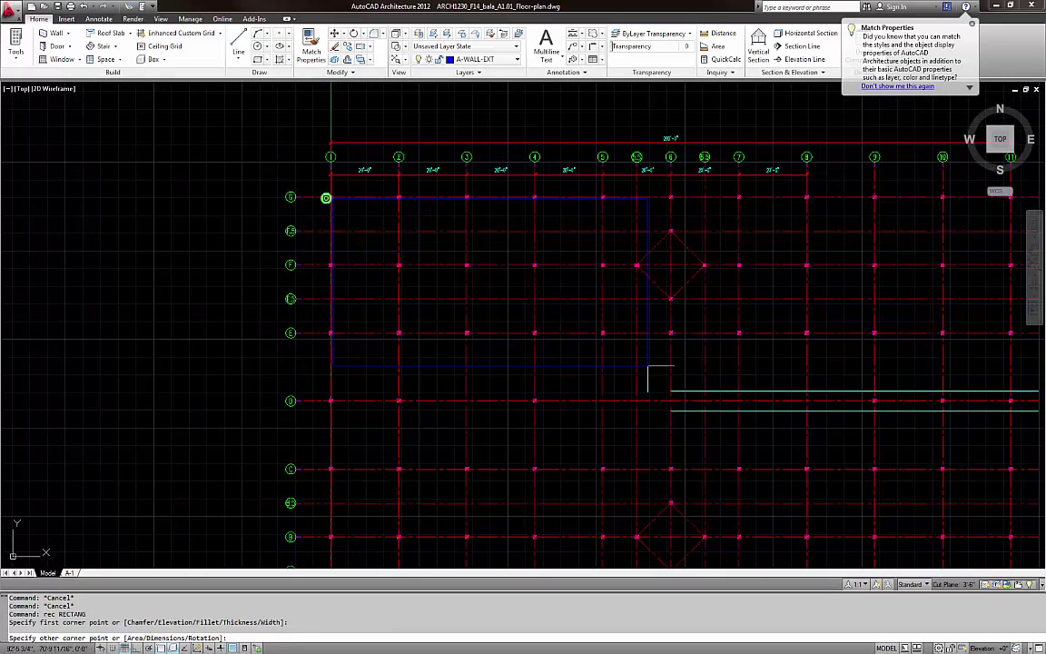
middle_click_drag(838, 454, 528, 290)
scroll(711, 432, "up", 13)
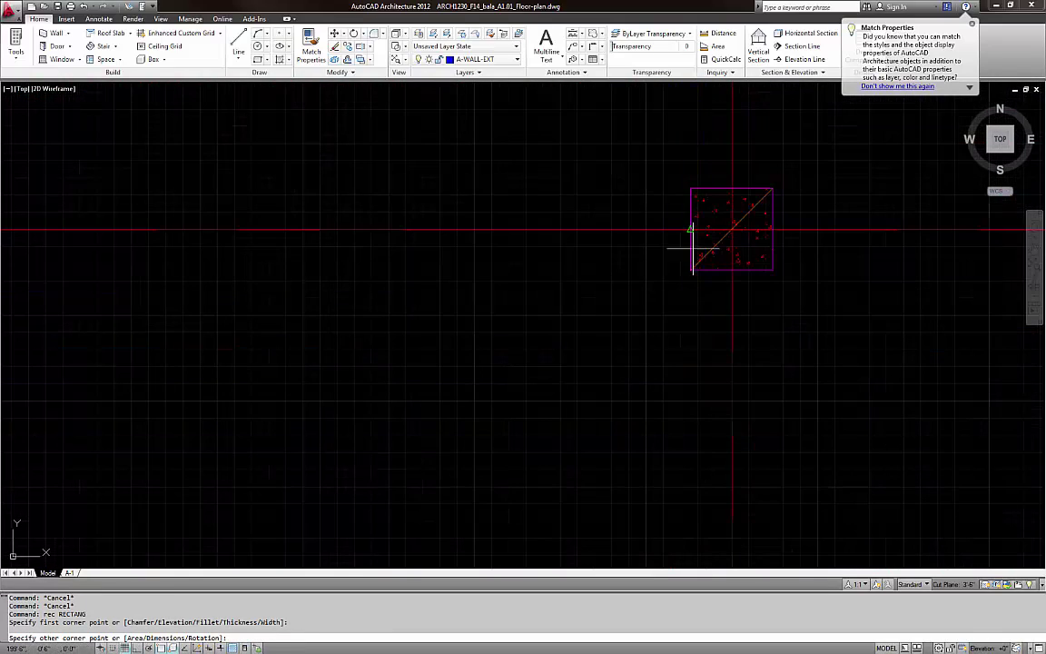
key("Escape")
middle_click_drag(630, 241, 462, 350)
scroll(531, 311, "up", 3)
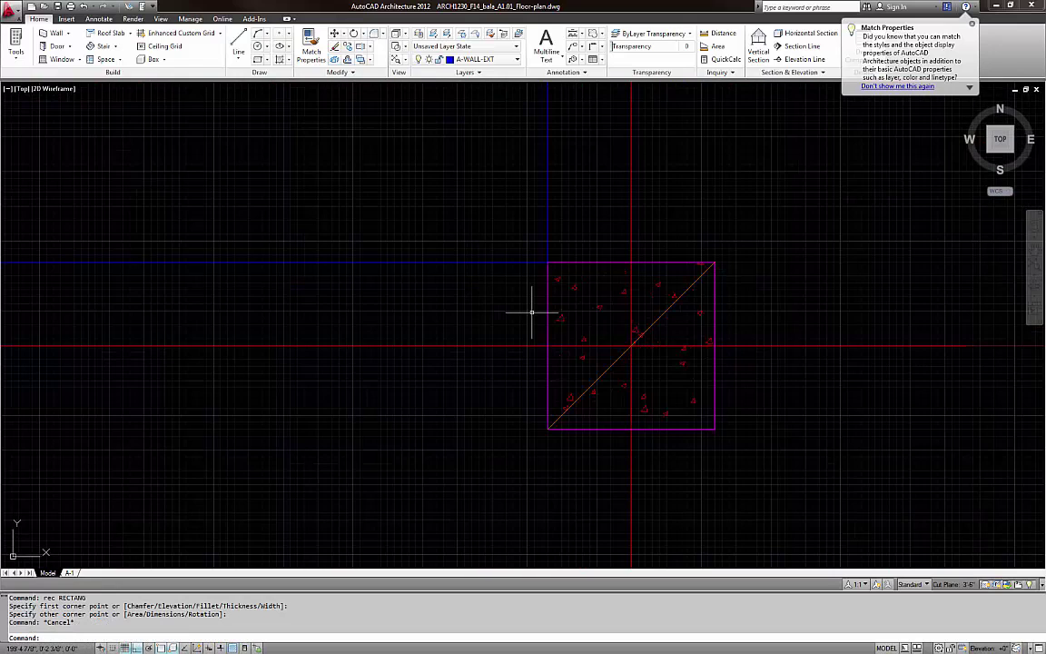
Offset the inner exterior wall rectangle 1'2" outward, past the outer faces of the columns
key("Escape")
key("Escape")
type("o")
key("Return")
type("1'2")
key("Return")
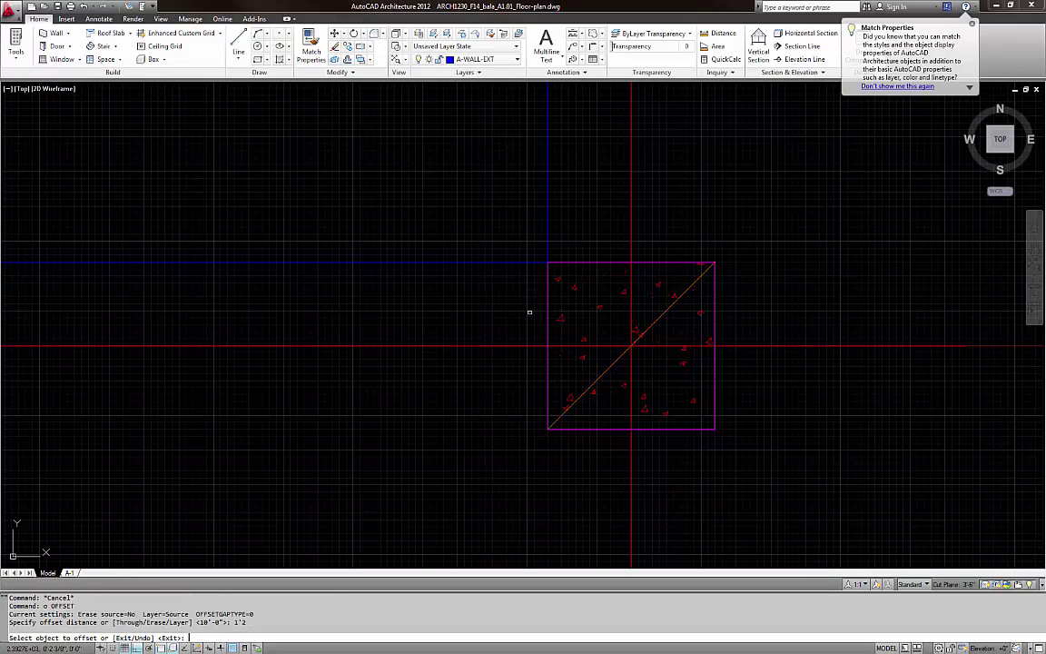
left_click(516, 263)
left_click(521, 286)
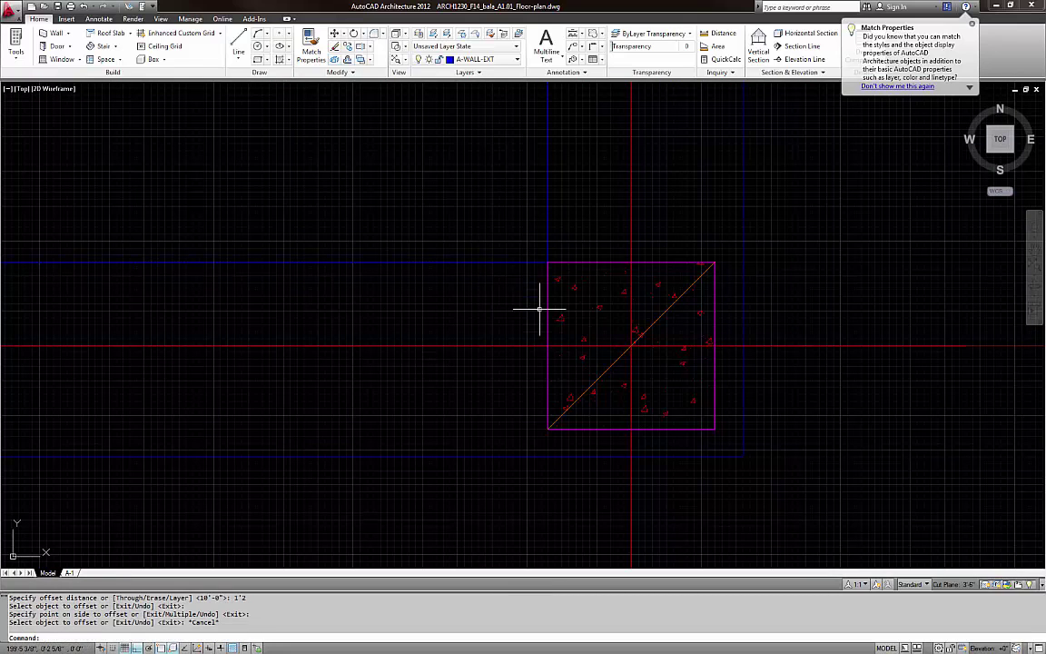
key("Escape")
key("Escape")
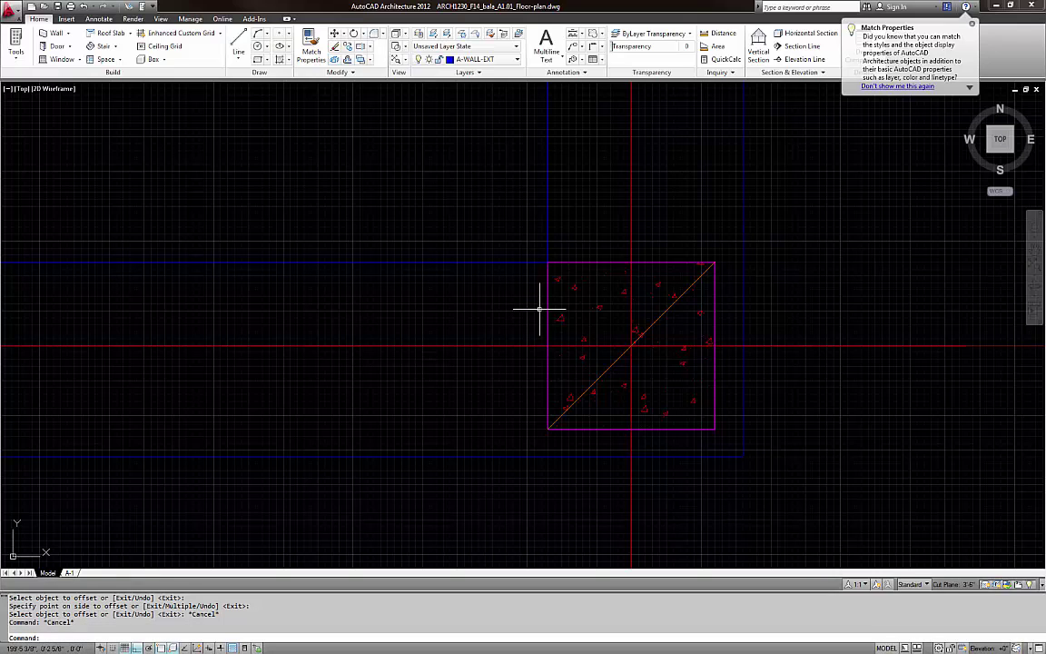
Offset the inner exterior wall rectangle 12" outward, onto the outer faces of the columns
type("o")
key("Return")
type("12")
key("Return")
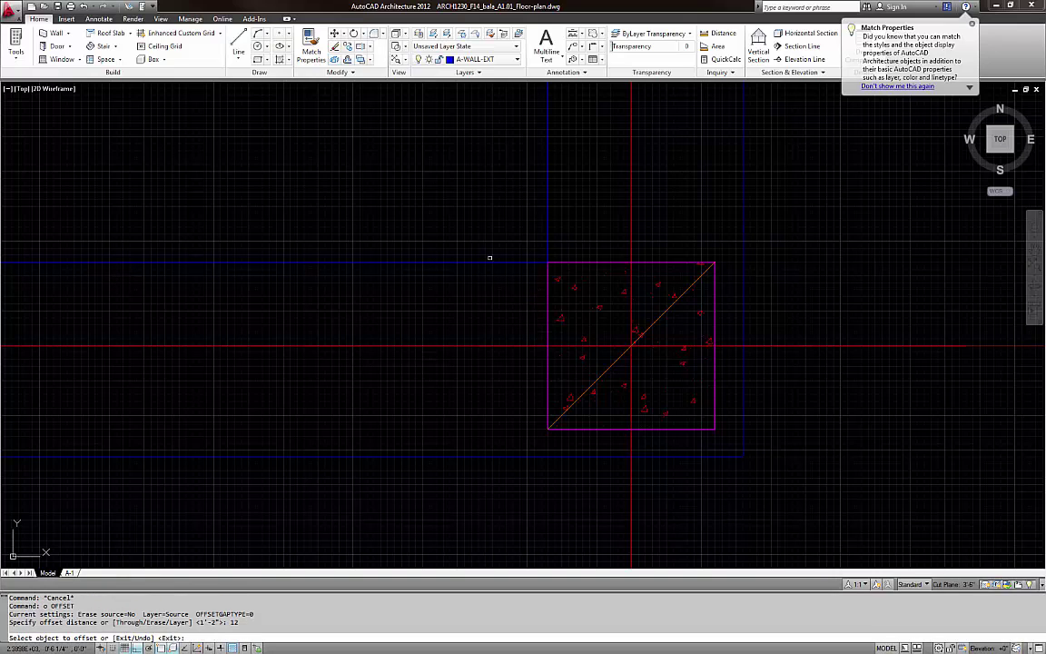
left_click(490, 262)
left_click(502, 285)
key("Escape")
scroll(699, 381, "down", 8)
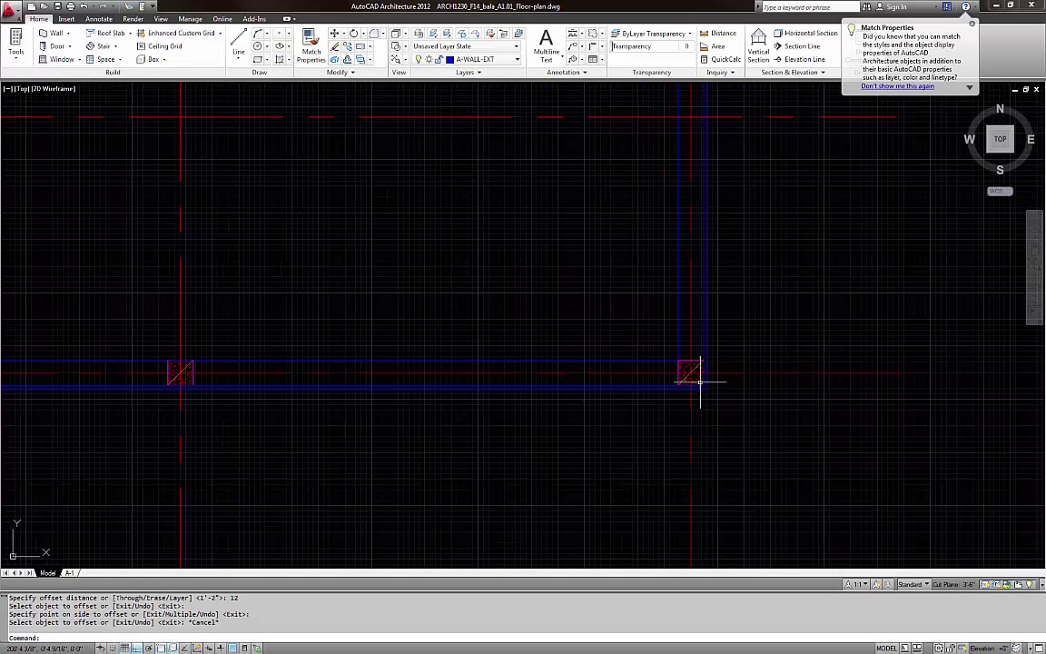
Examine the three exterior wall outlines against the columns along the south side, from the southeast to the southwest corner
middle_click_drag(475, 397, 726, 394)
scroll(467, 392, "up", 5)
left_click(452, 358)
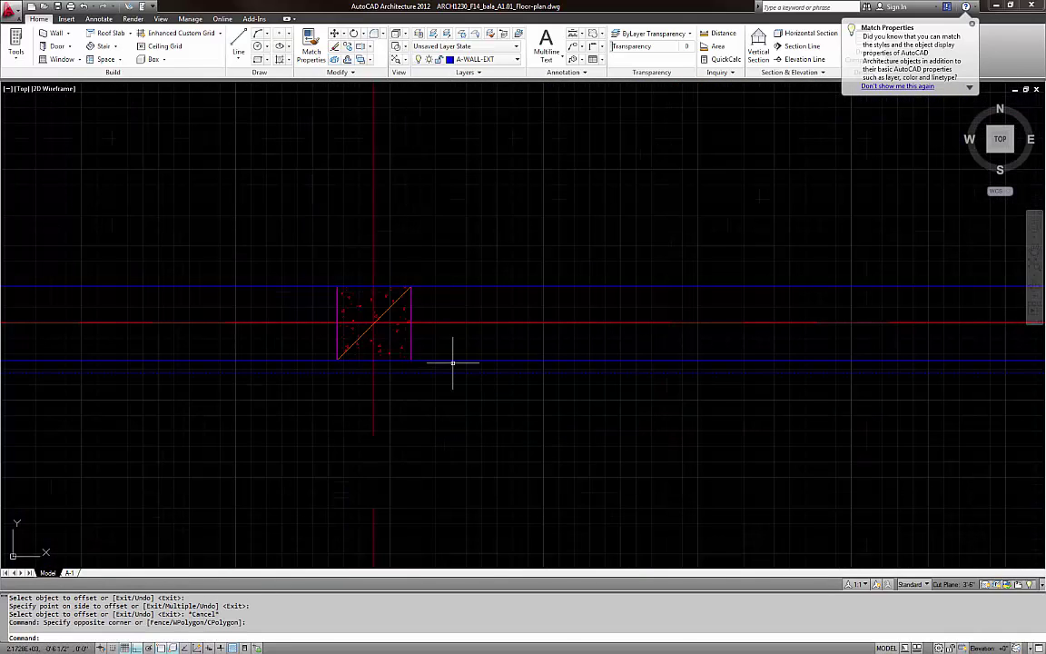
key("Escape")
left_click(522, 366)
left_click(509, 394)
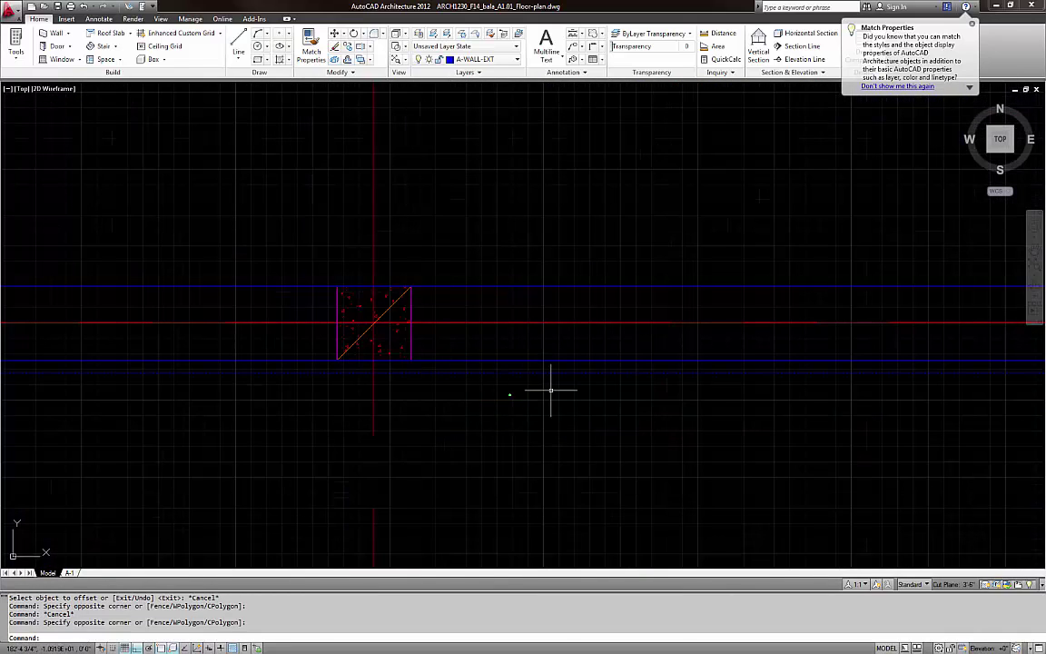
key("Escape")
scroll(549, 389, "down", 6)
middle_click_drag(549, 389, 735, 388)
middle_click_drag(495, 385, 827, 385)
middle_click_drag(321, 385, 548, 383)
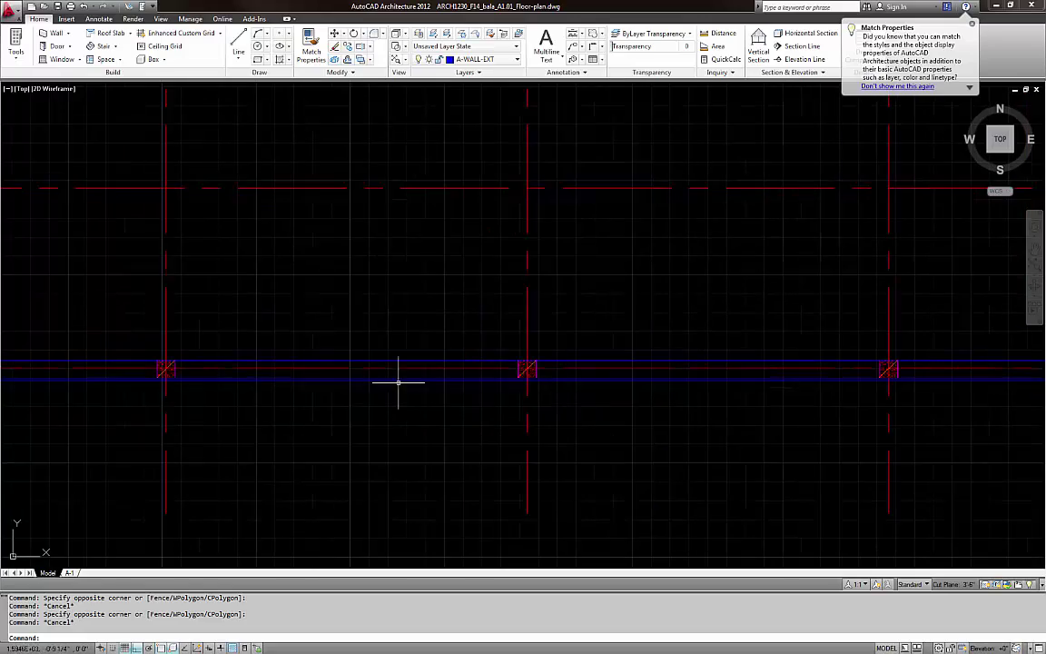
middle_click_drag(396, 380, 693, 379)
middle_click_drag(298, 378, 666, 371)
scroll(565, 373, "down", 2)
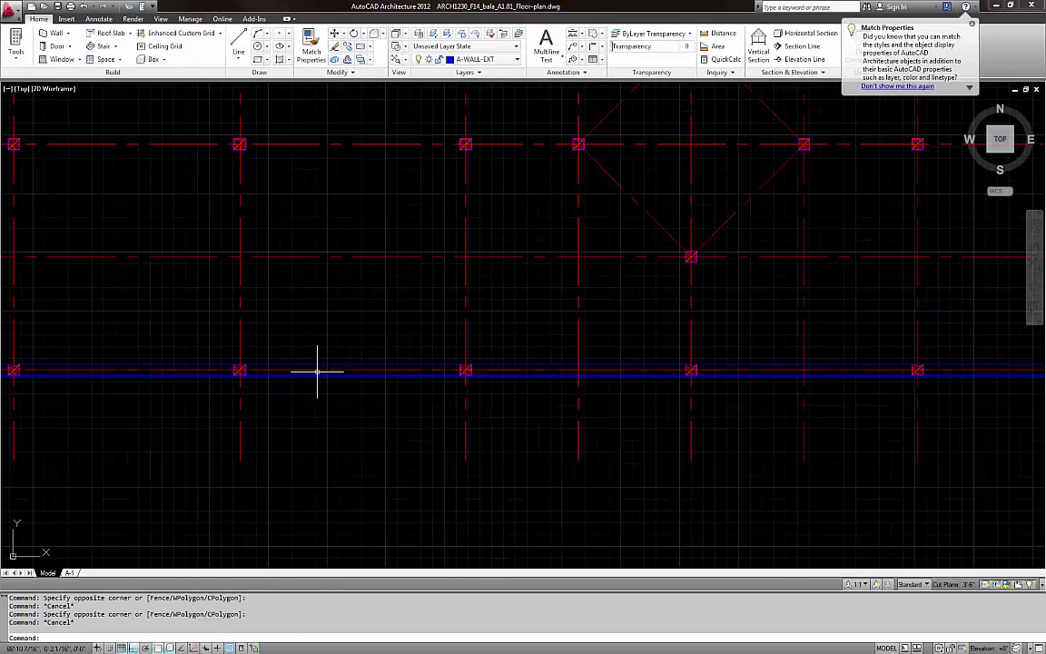
middle_click_drag(82, 373, 392, 373)
scroll(390, 373, "down", 8)
scroll(290, 374, "up", 7)
scroll(337, 381, "up", 4)
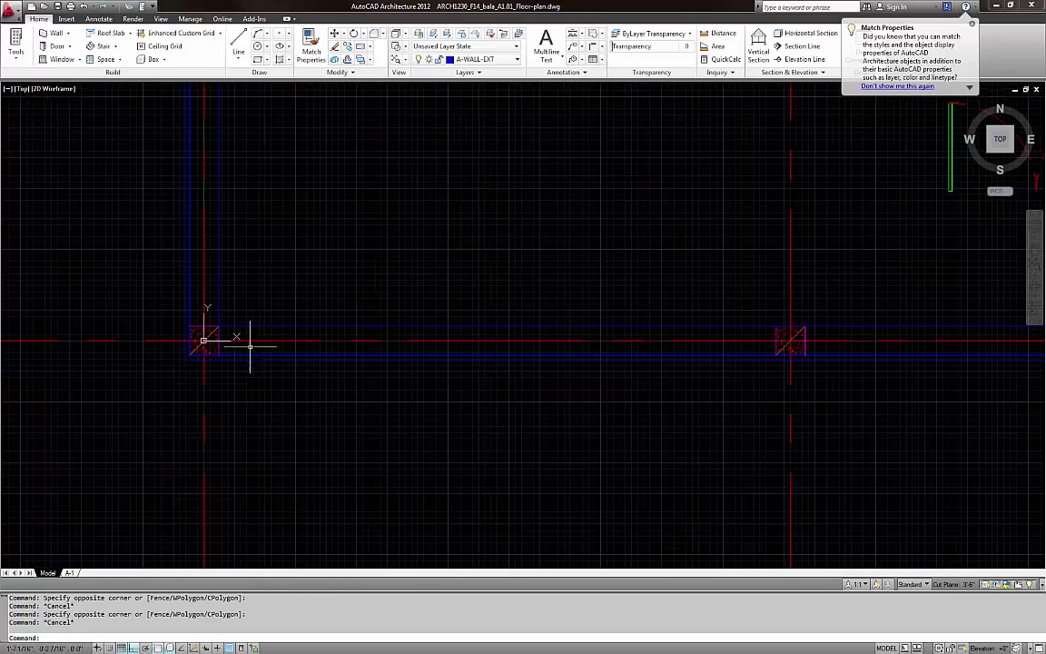
scroll(181, 345, "up", 2)
scroll(214, 381, "down", 6)
scroll(219, 381, "down", 5)
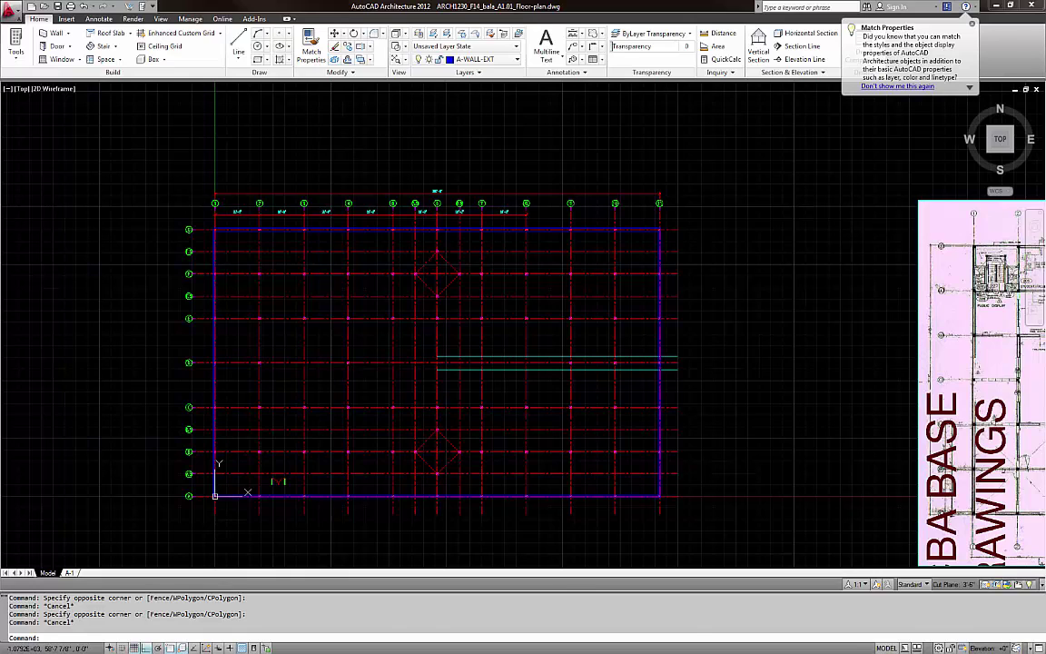
Switch to Windows Photo Viewer and go through the photos of the concrete columns and facade, up to the building corner
key("alt+Tab")
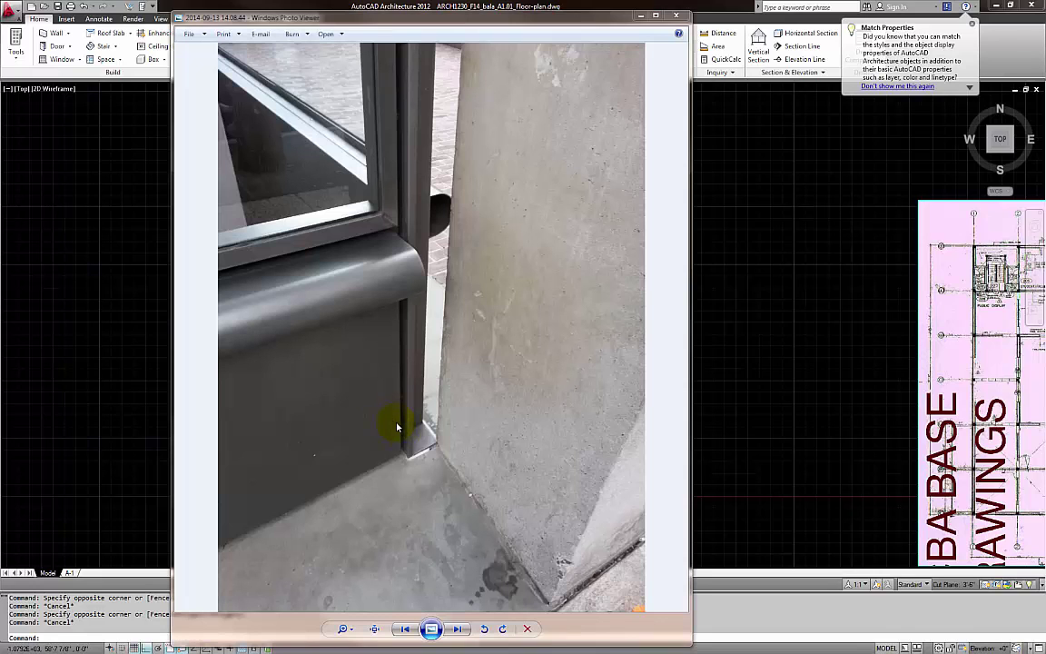
left_click_drag(458, 24, 490, 16)
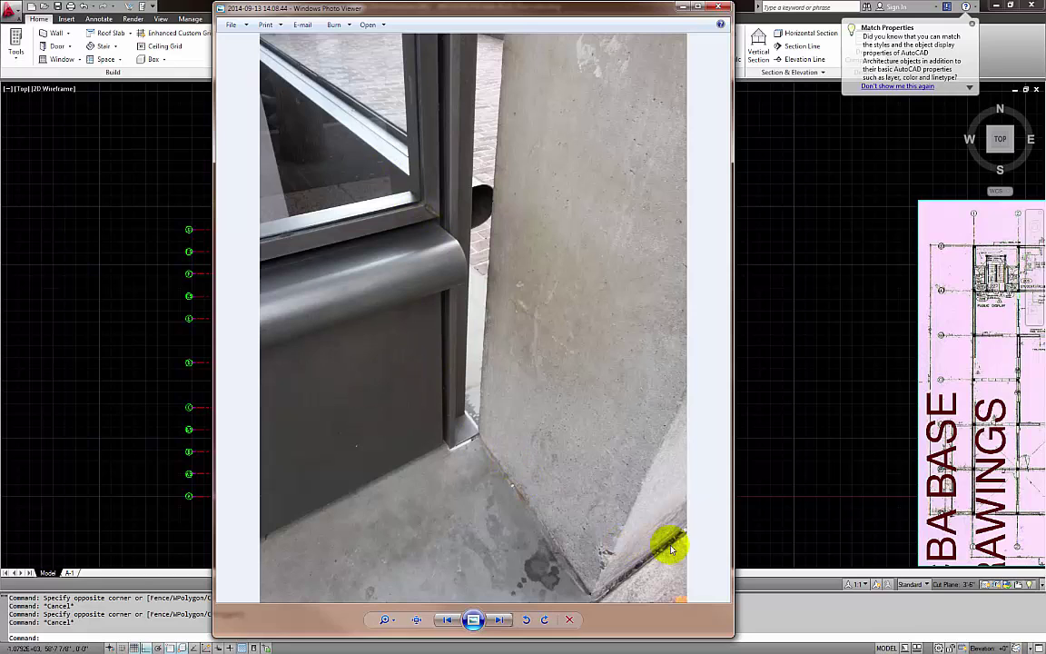
left_click(501, 621)
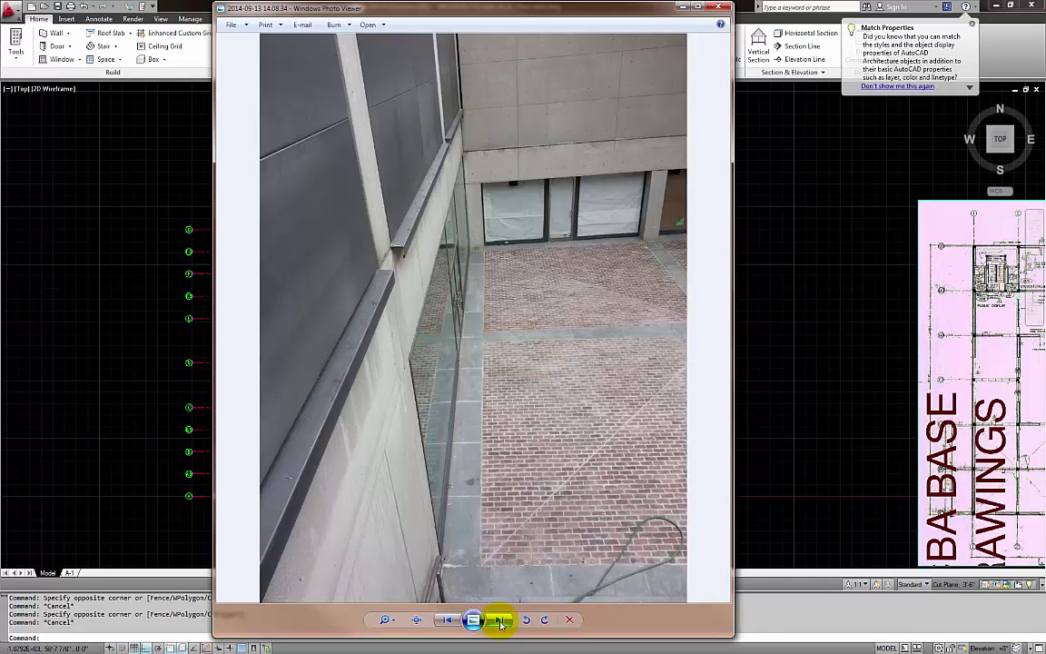
left_click(500, 621)
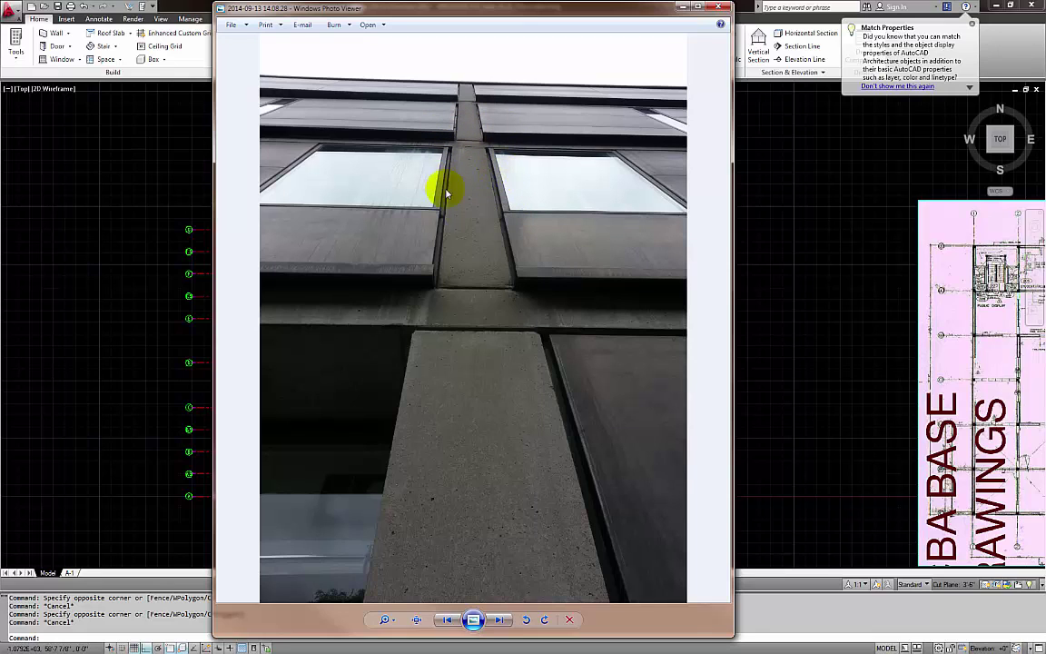
left_click(499, 620)
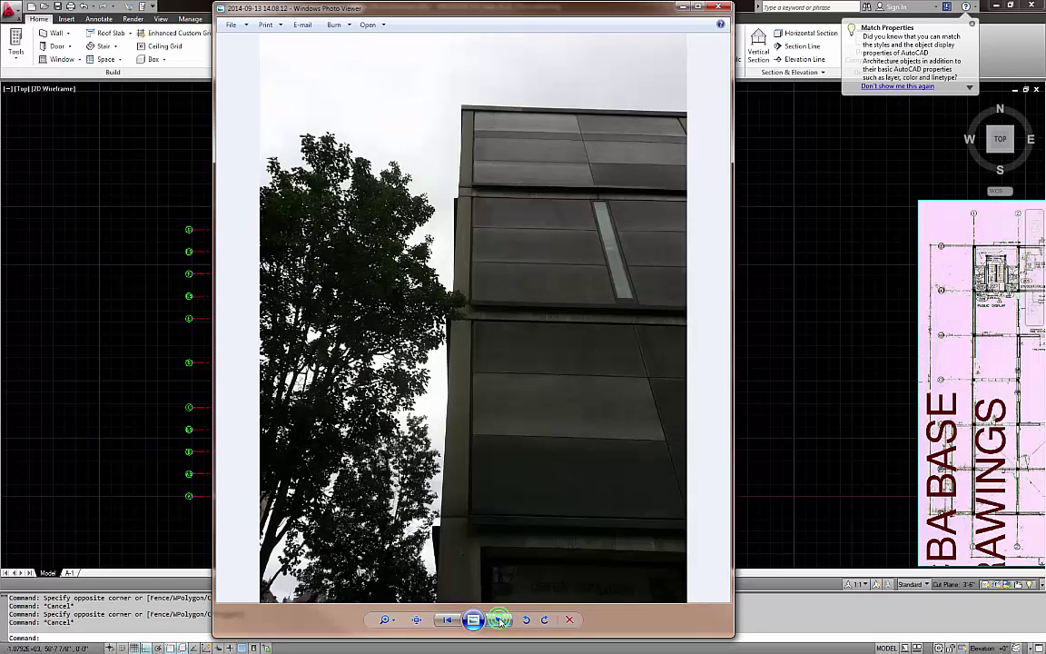
Examine the building corner photo up close, following the concrete column from the roof edge down to the ground floor
scroll(466, 205, "up", 2)
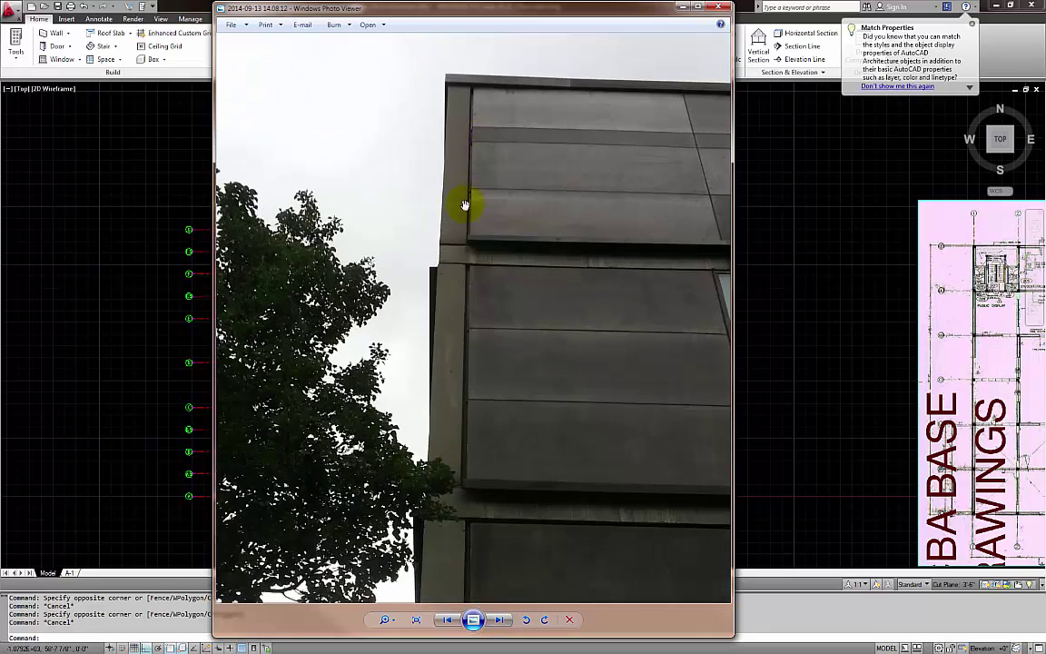
scroll(471, 390, "up", 3)
left_click_drag(478, 411, 466, 220)
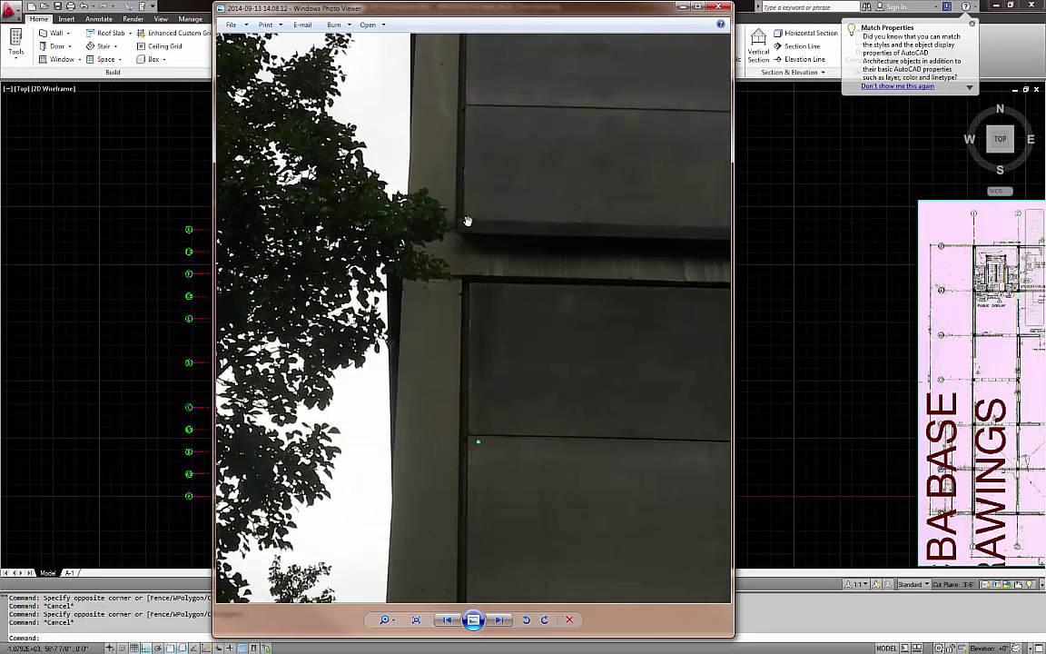
left_click_drag(468, 434, 464, 177)
left_click_drag(467, 390, 460, 145)
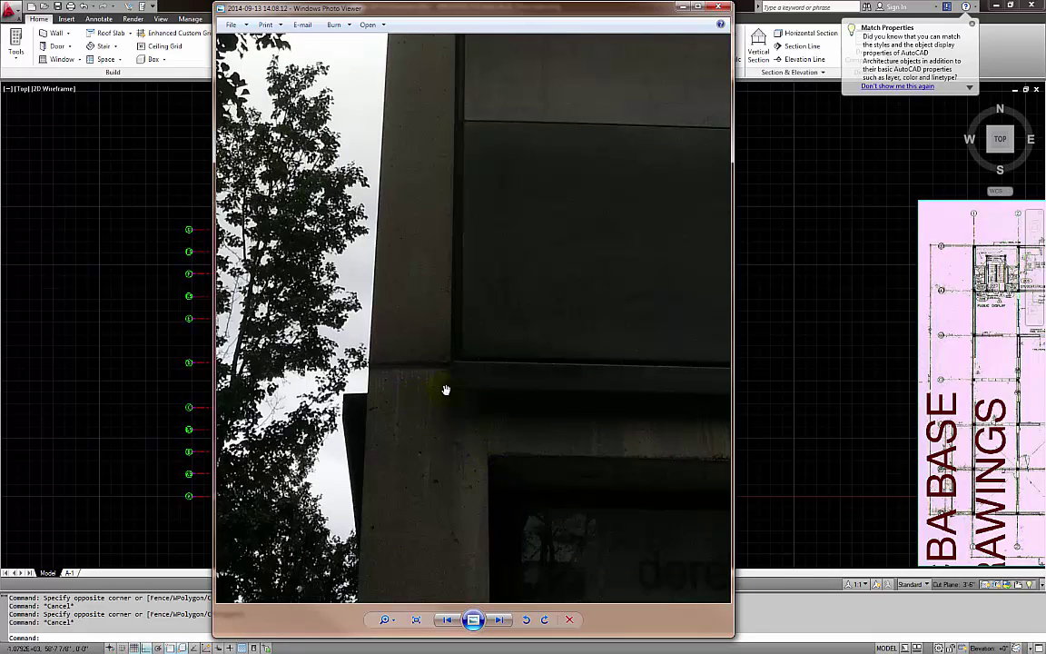
scroll(459, 426, "down", 4)
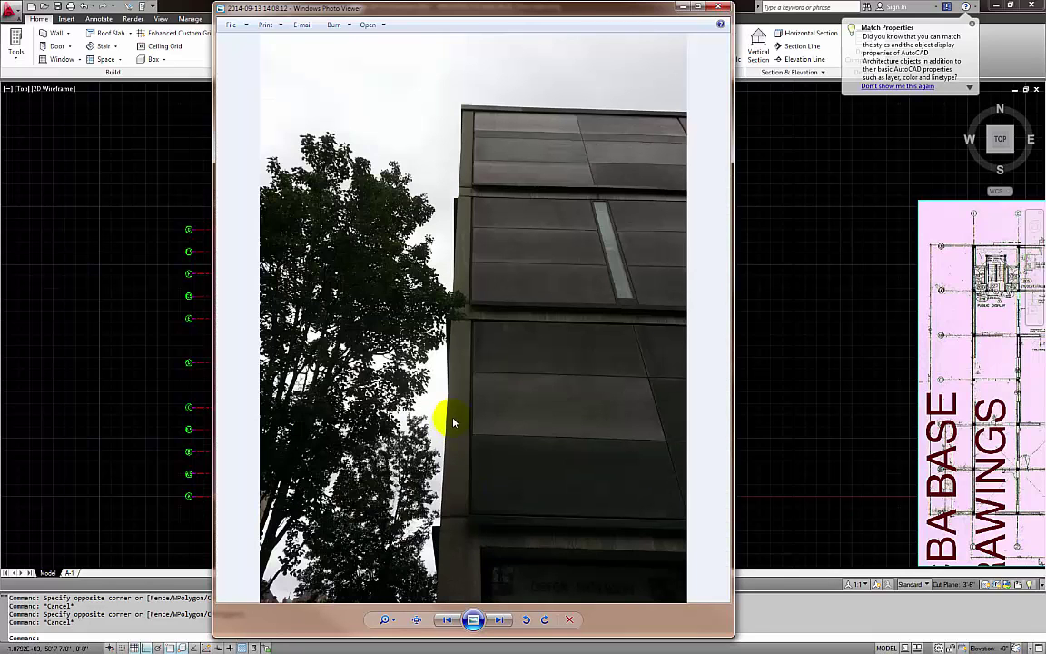
left_click(473, 441)
Advance to the street facade photo and examine how the metal panels meet the concrete columns and beams above the goldsmith storefront
left_click(498, 619)
left_click(498, 619)
left_click(499, 619)
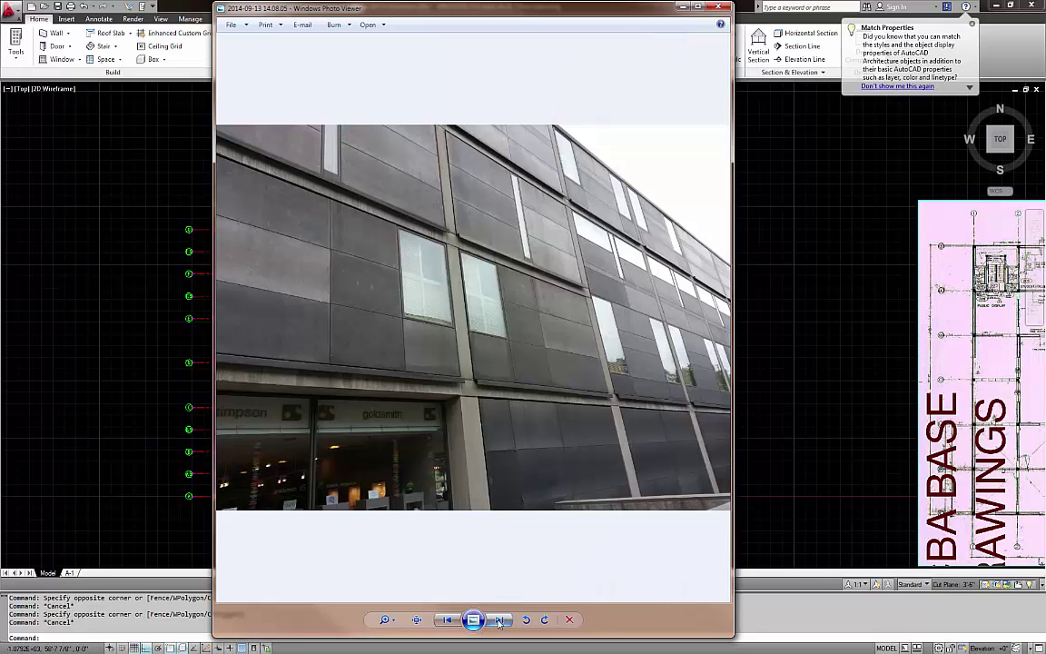
scroll(653, 420, "up", 4)
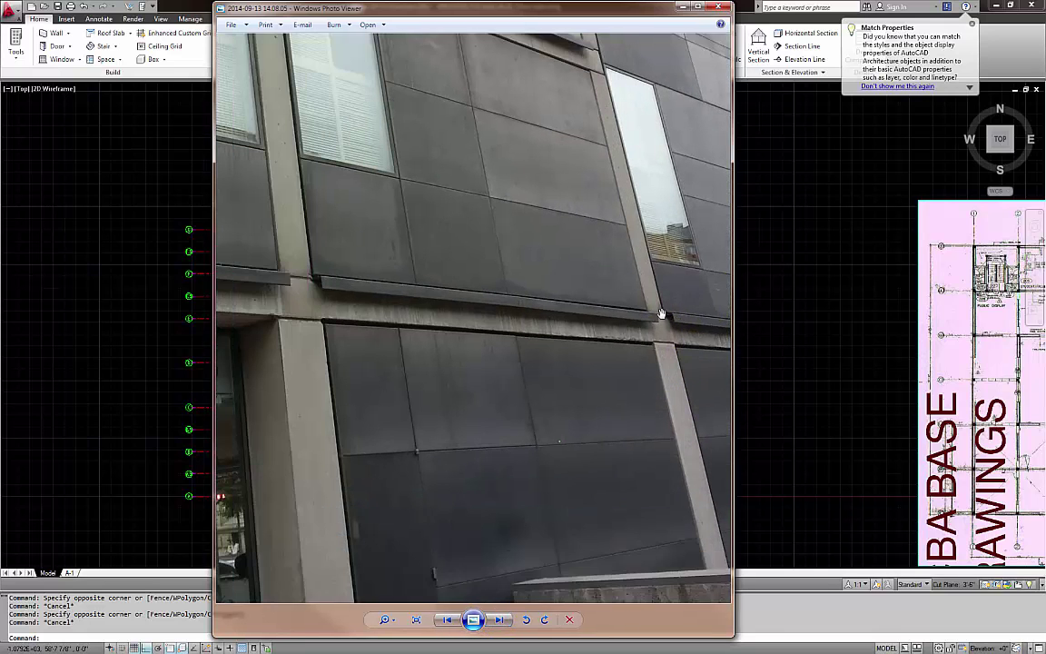
left_click_drag(383, 319, 460, 318)
left_click_drag(396, 274, 396, 315)
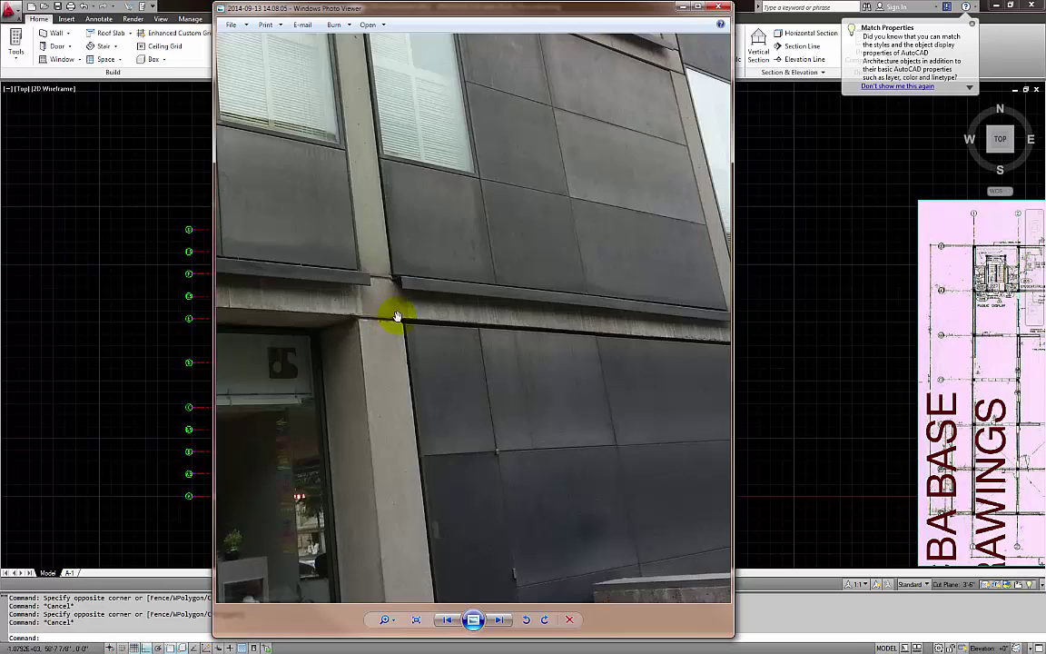
scroll(390, 336, "down", 1)
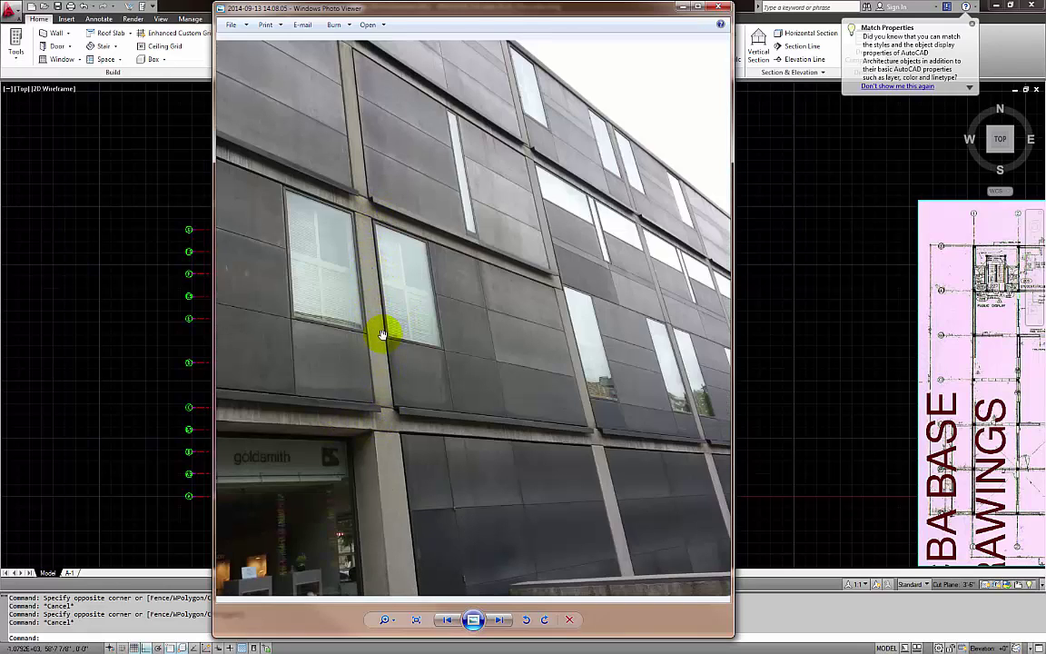
Browse past the street facade photo, then go back through the set to the interior skylight photos
left_click(499, 619)
left_click(470, 619)
left_click(470, 619)
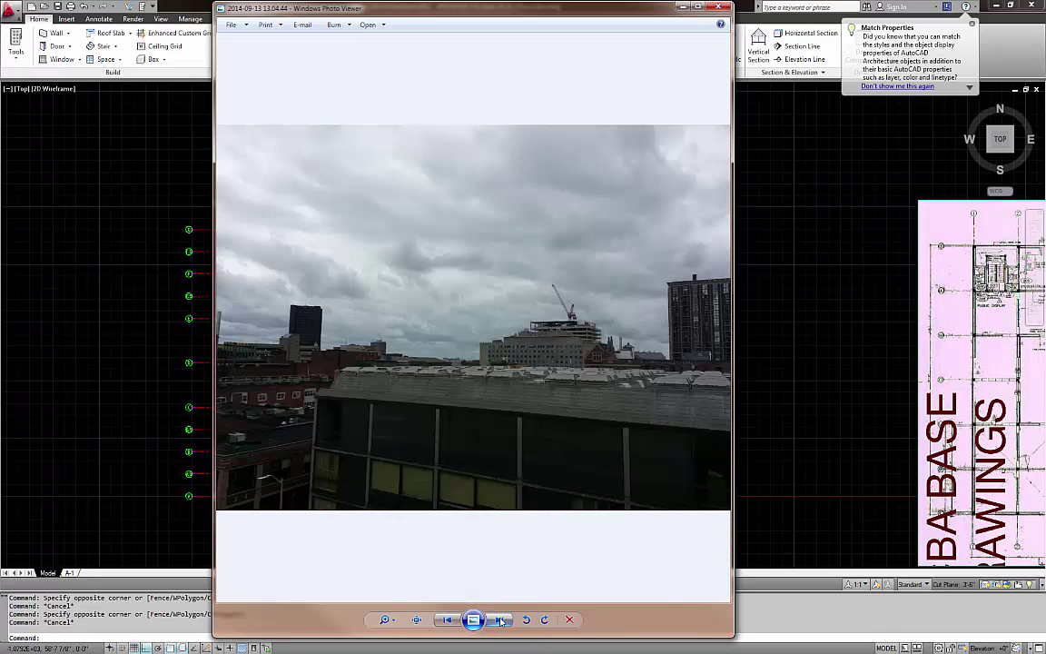
left_click(470, 619)
left_click(448, 619)
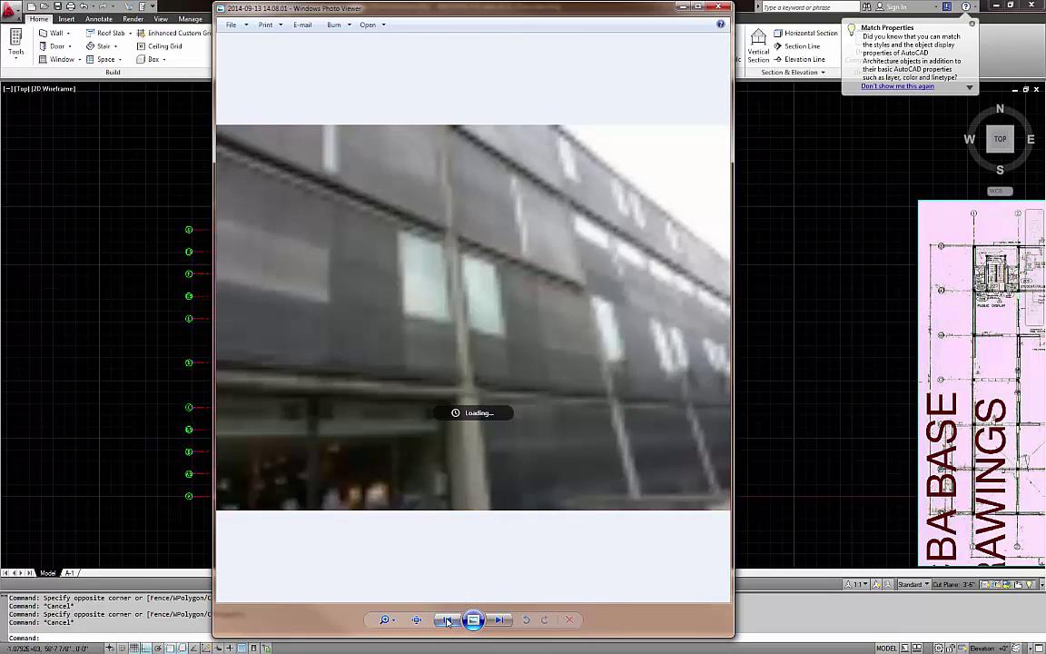
left_click(447, 619)
left_click(447, 619)
left_click(448, 620)
left_click(448, 621)
left_click(447, 621)
left_click(448, 621)
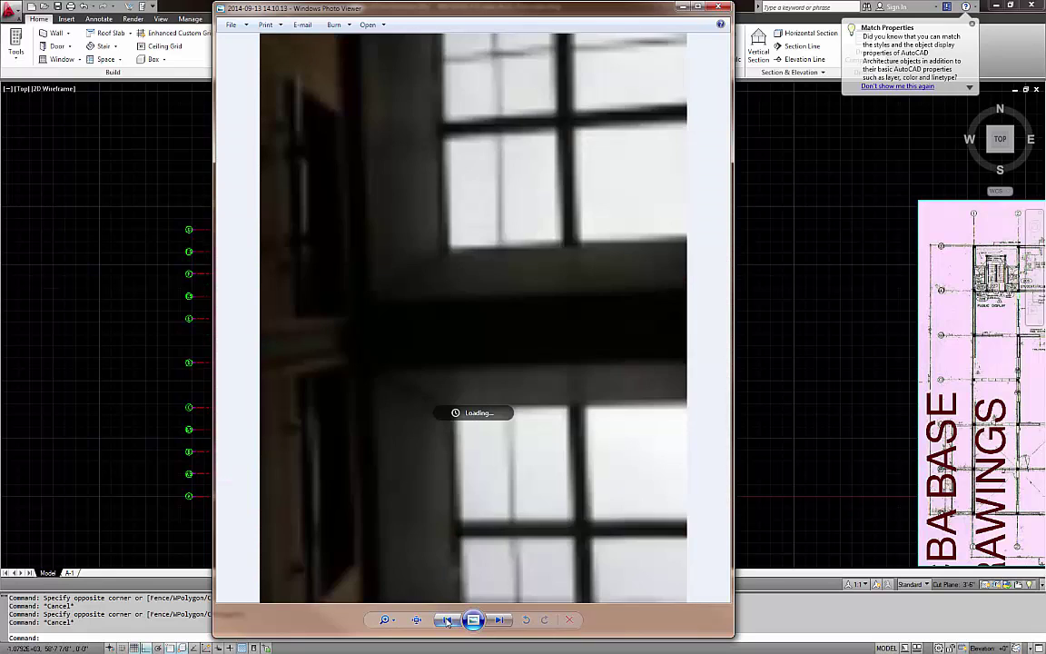
View the skylight and interior wood panel photos, then the close-up of the window frame against the concrete column
left_click(497, 621)
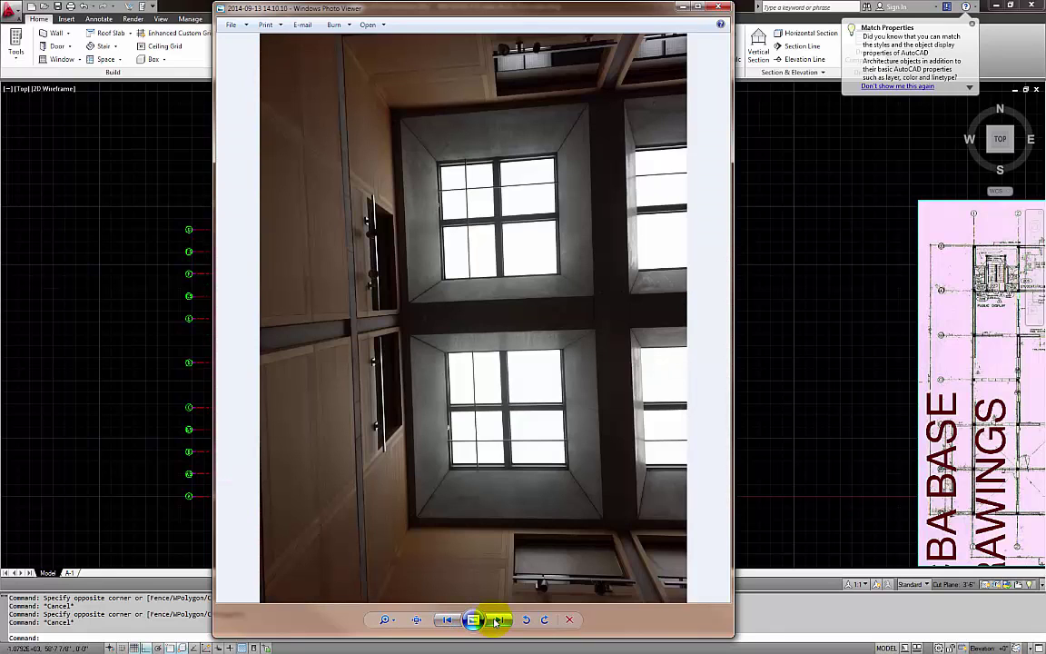
left_click(498, 619)
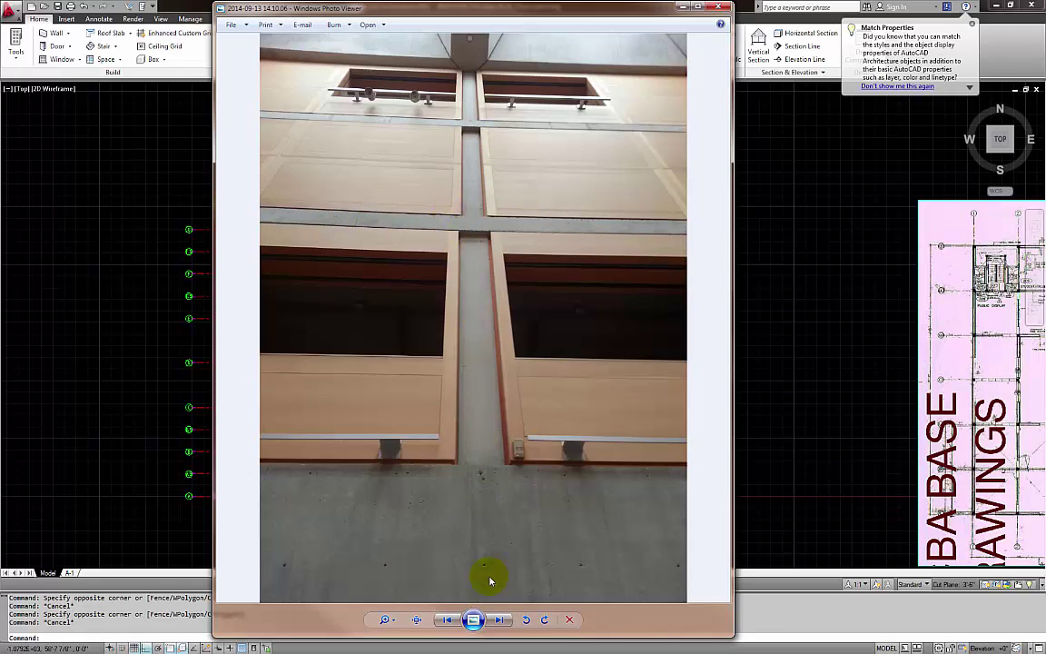
left_click(498, 619)
left_click(498, 621)
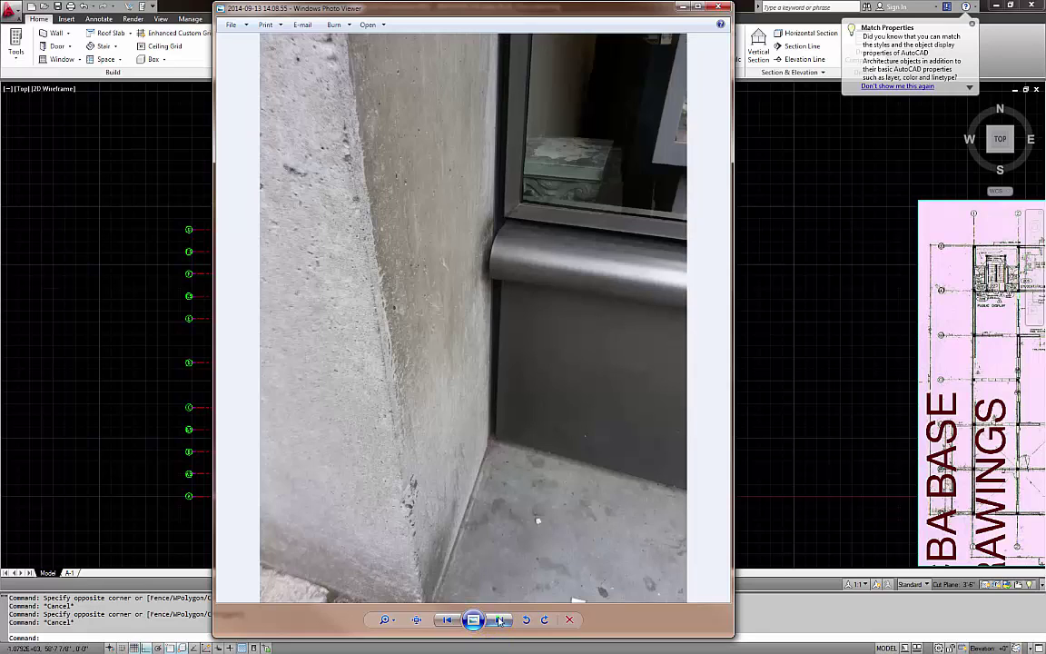
Go back to the gallery interior photo showing the curved concrete wall beside the column
left_click(447, 620)
left_click(447, 621)
left_click(446, 621)
left_click(447, 621)
left_click(447, 619)
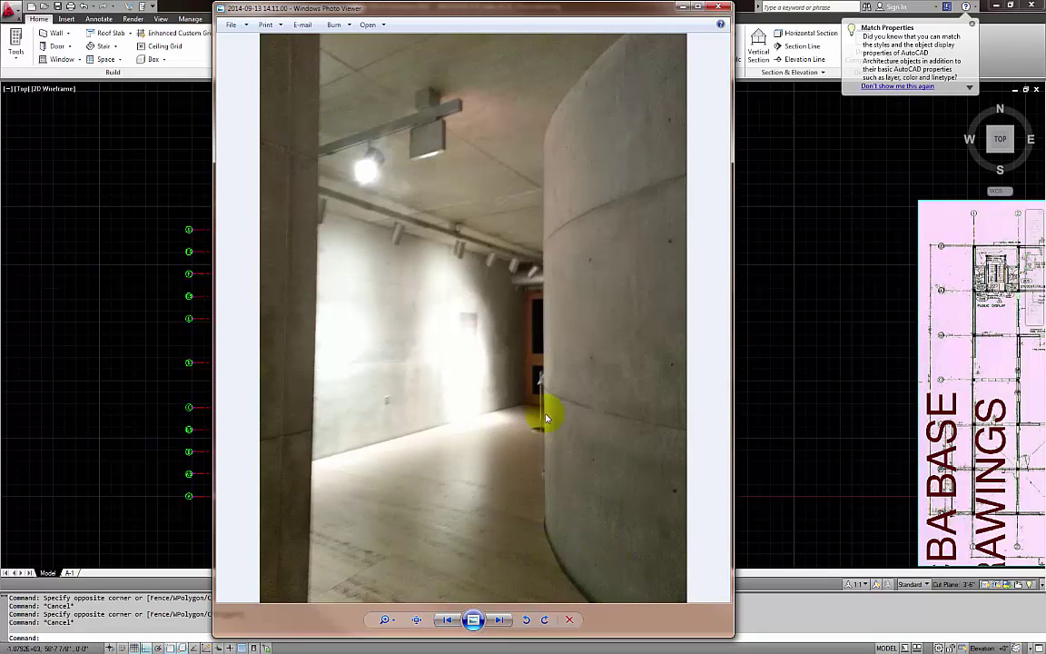
Browse the remaining stairwell photos, from the triangular stair to the concrete ceiling close-up, and close the photo viewer
left_click(447, 619)
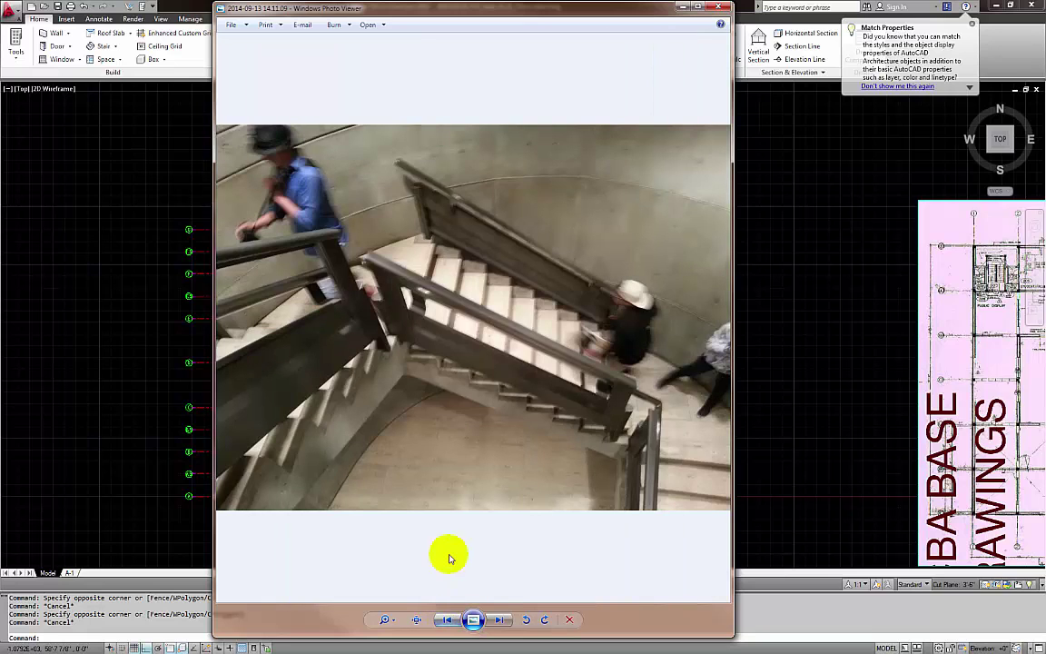
left_click(445, 620)
left_click(445, 621)
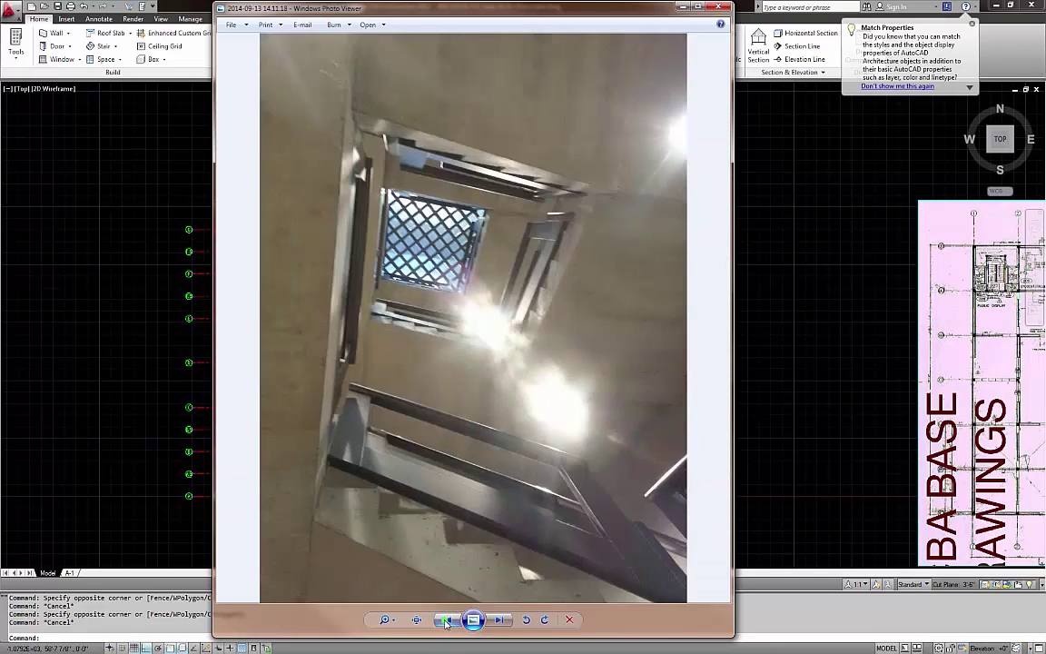
left_click(445, 621)
left_click(444, 621)
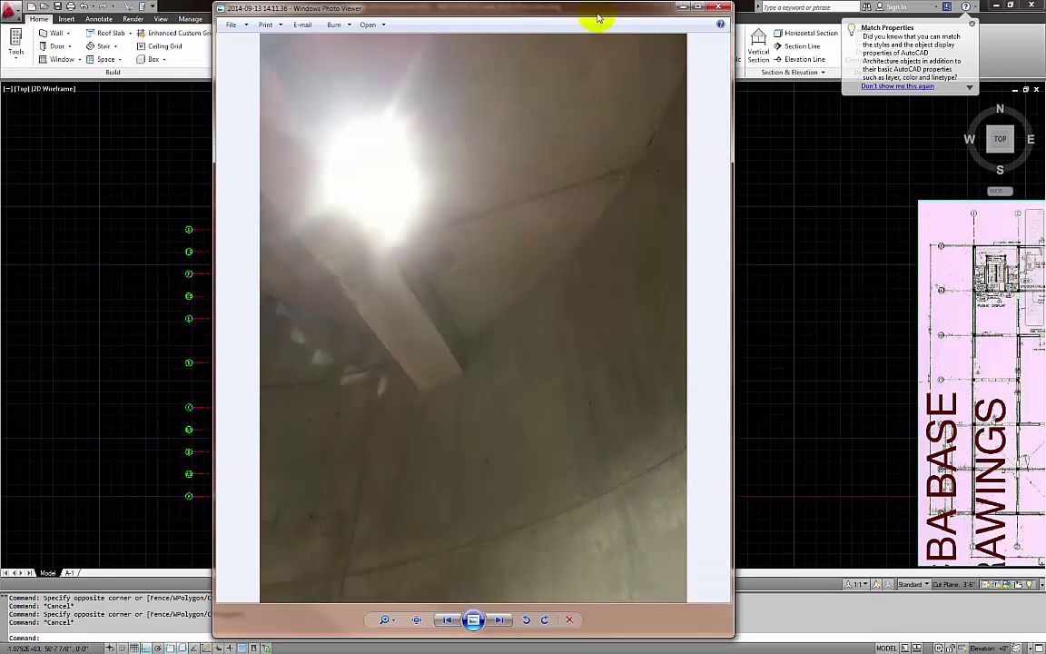
left_click(718, 7)
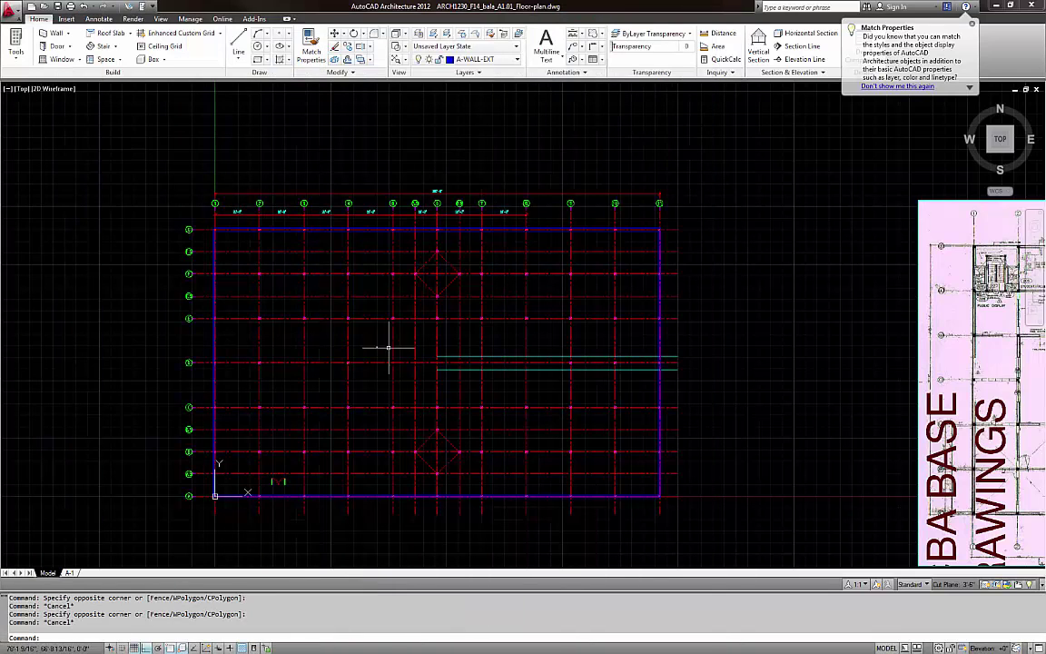
Measure the length of the short entry wall leading into circular stair 230 on the scanned base plan
scroll(384, 350, "up", 5)
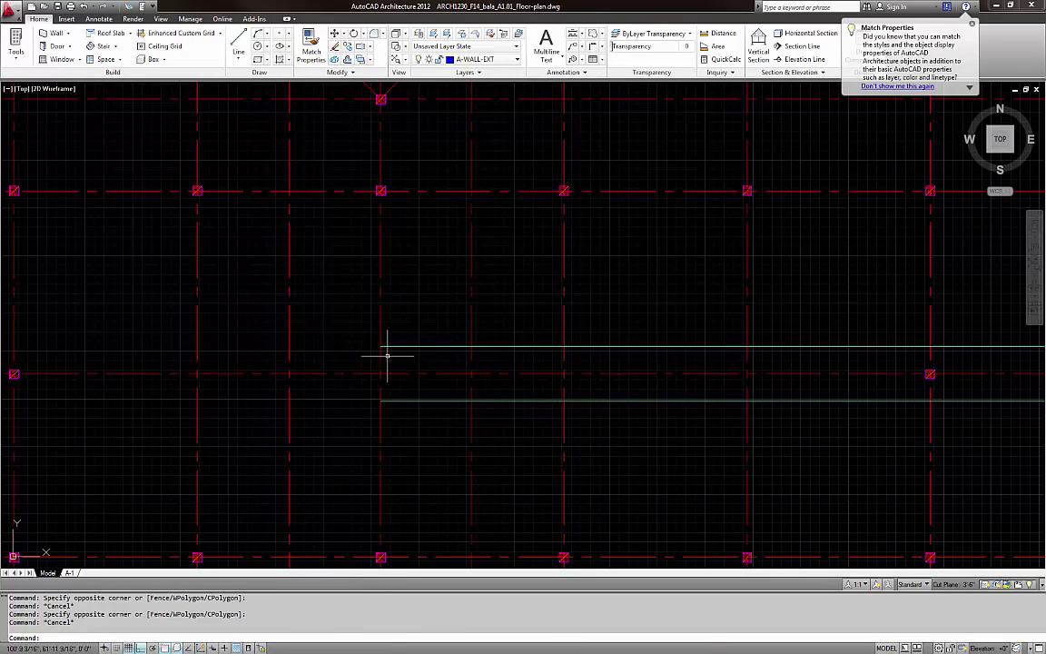
scroll(401, 374, "down", 5)
scroll(763, 392, "down", 3)
middle_click_drag(763, 392, 318, 382)
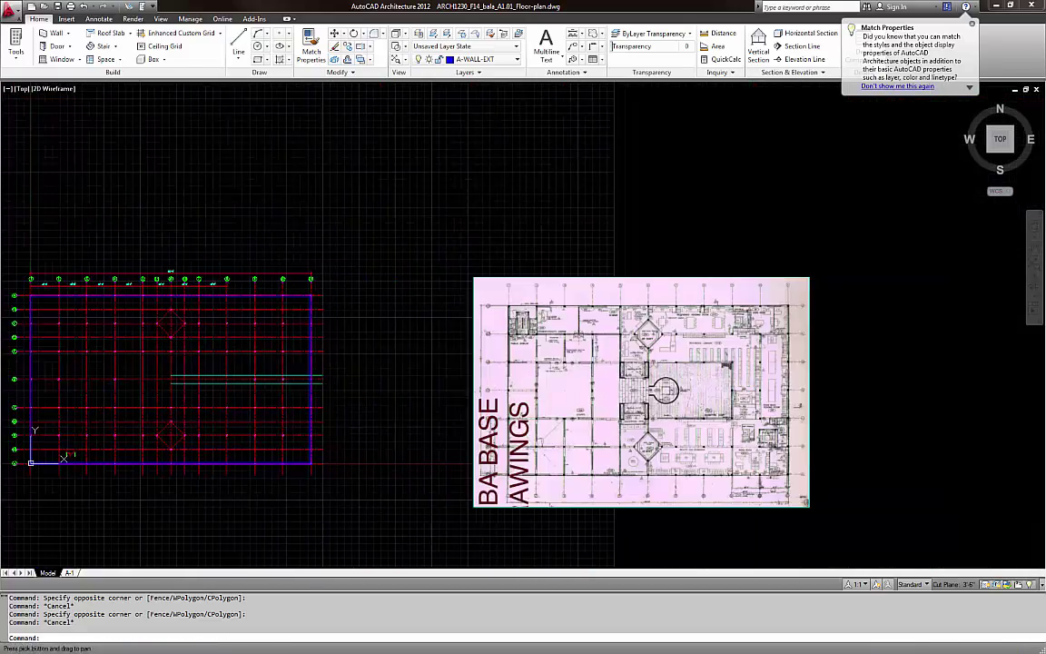
scroll(759, 411, "up", 8)
scroll(494, 281, "up", 3)
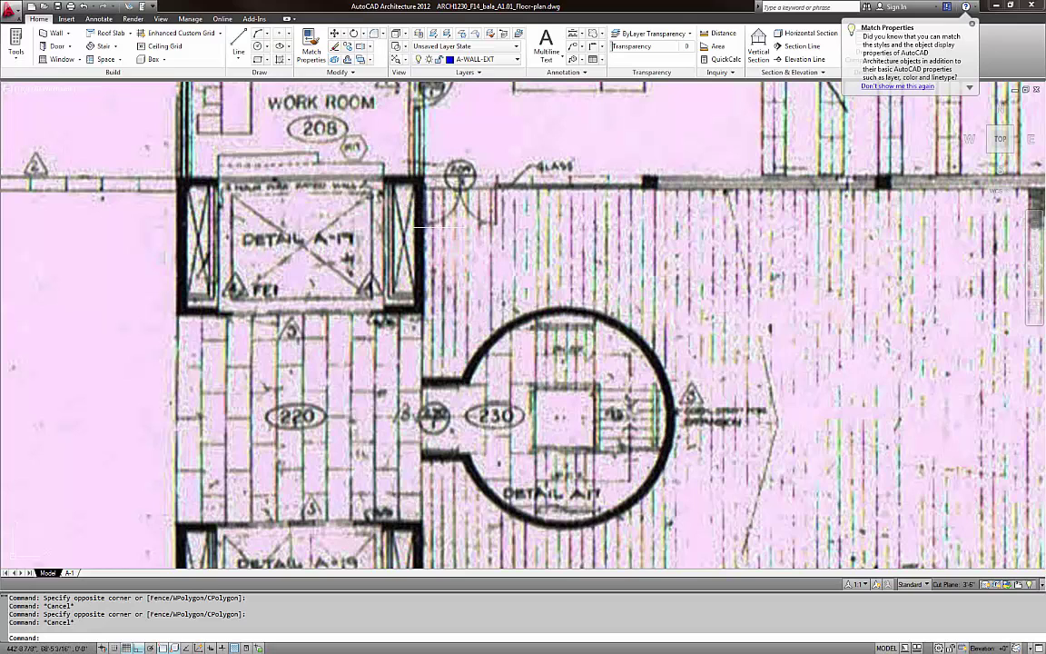
type("dli")
key("Return")
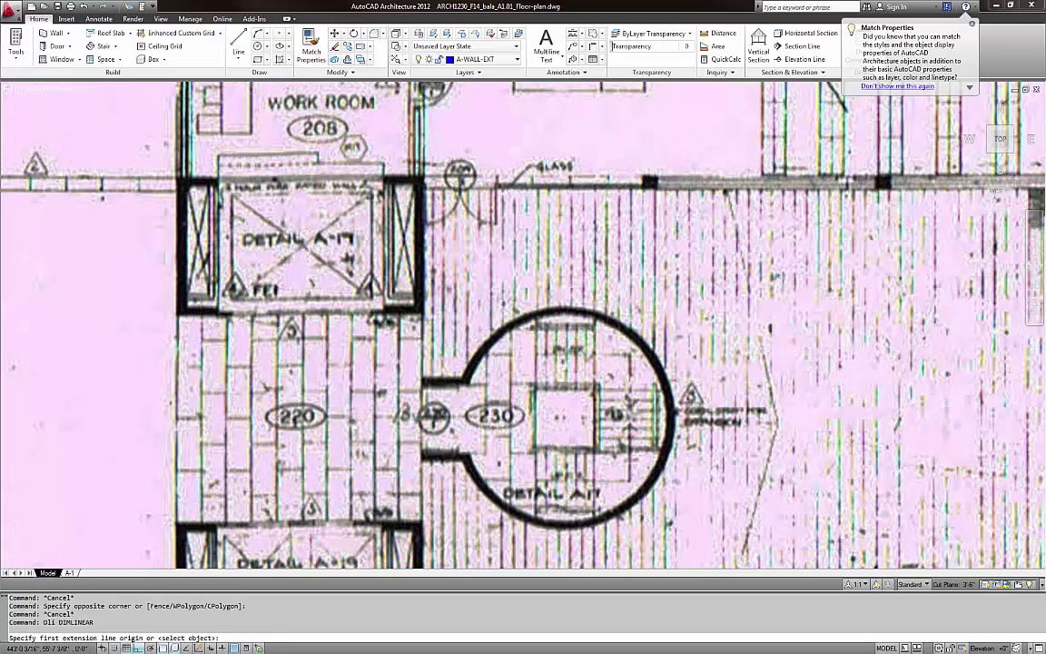
scroll(443, 380, "up", 3)
left_click(397, 388)
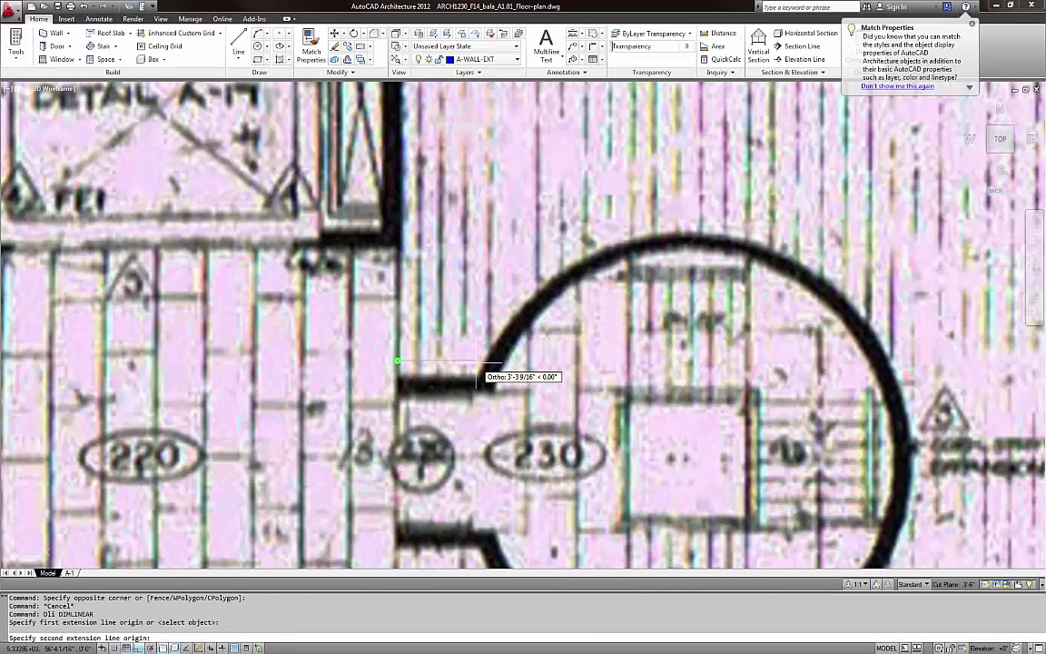
left_click(474, 388)
key("Escape")
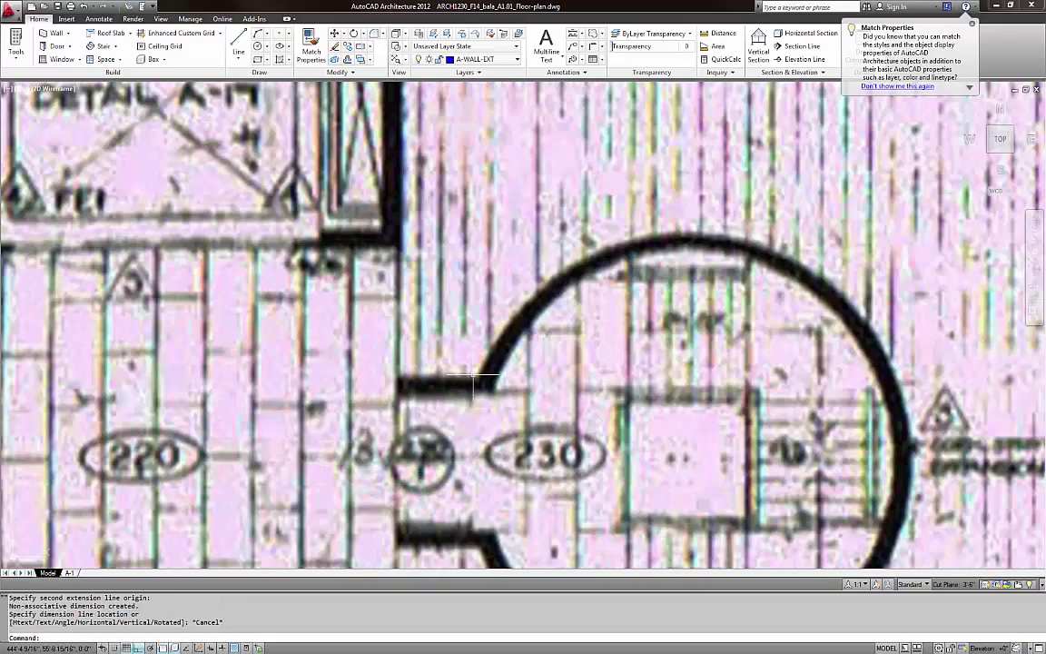
Offset the vertical gridline where the two cyan horizontal lines begin by 3'4" to the east
key("Return")
scroll(546, 359, "down", 8)
middle_click_drag(363, 347, 679, 337)
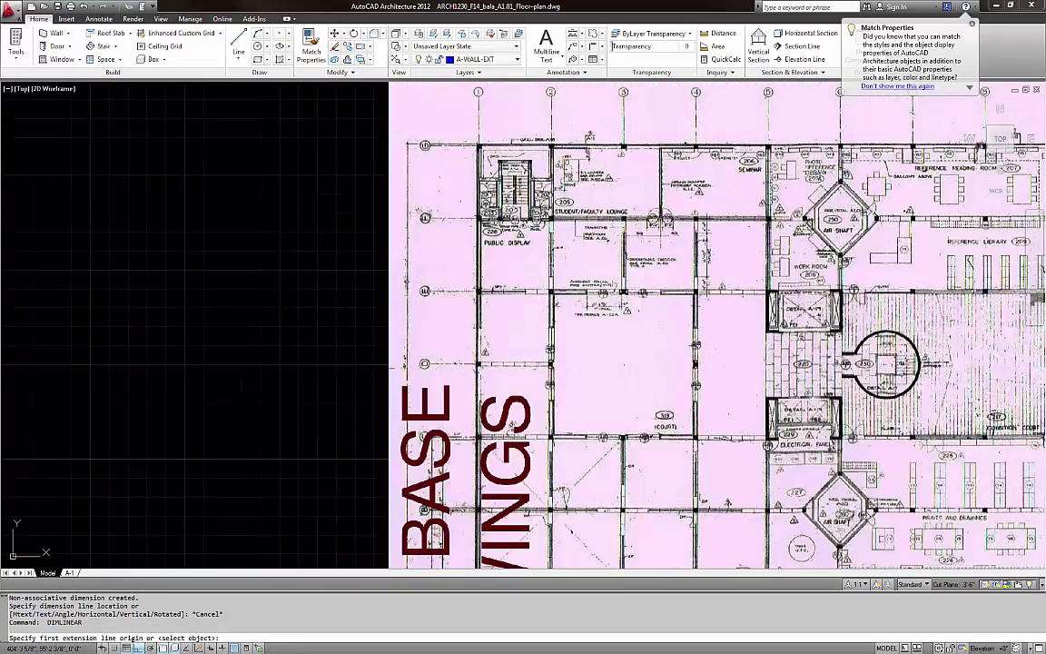
scroll(681, 351, "down", 6)
scroll(445, 350, "up", 10)
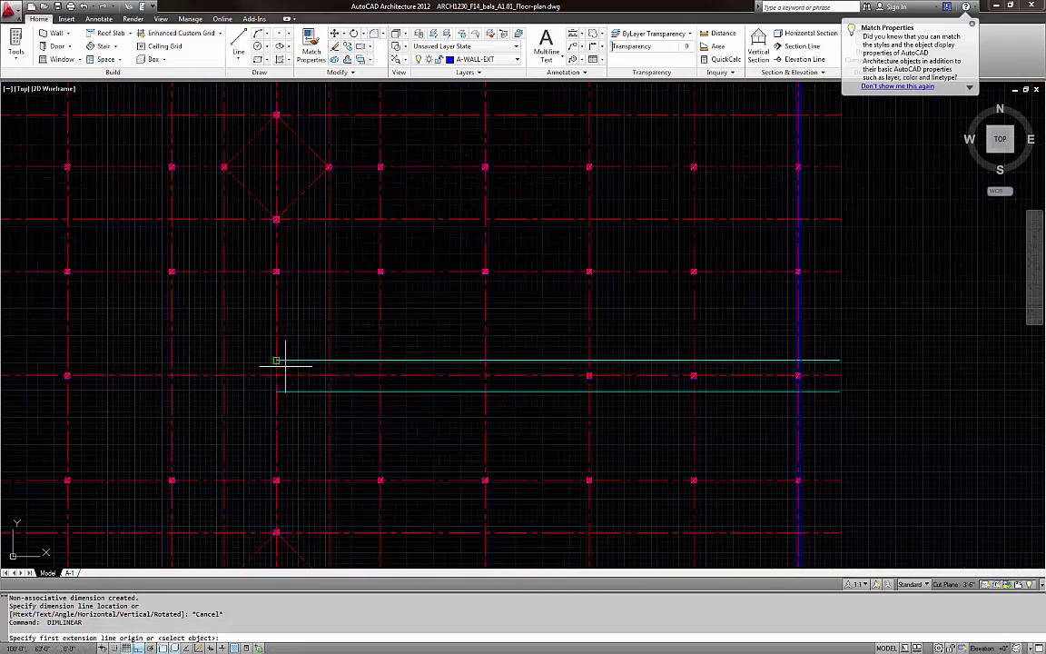
key("Escape")
type("o")
key("Return")
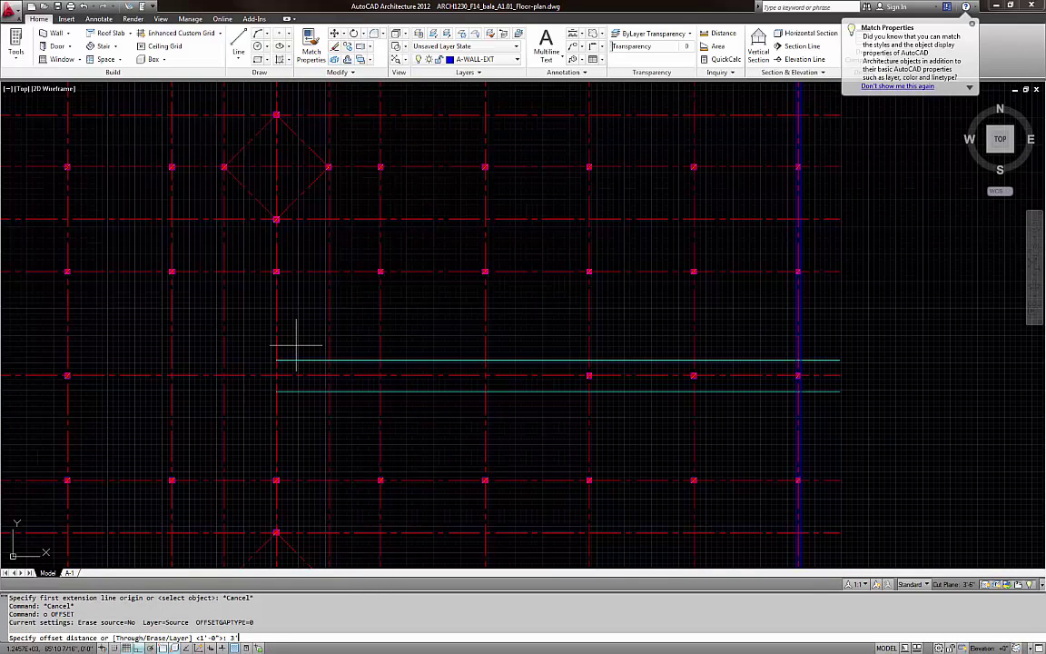
type("3'4")
key("Return")
left_click(275, 343)
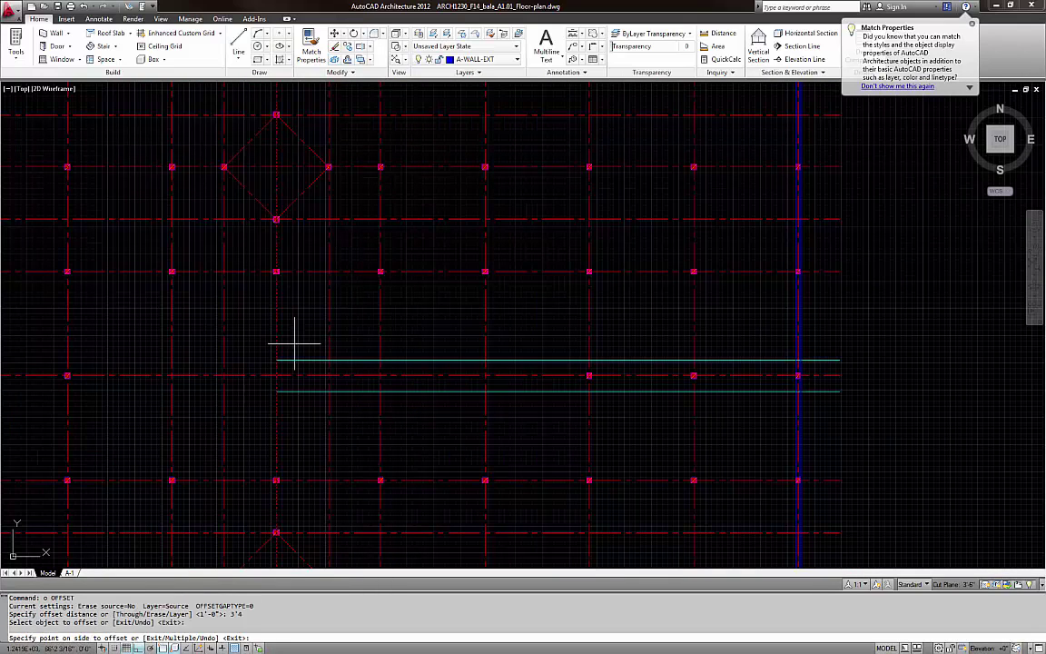
left_click(304, 345)
scroll(310, 357, "up", 4)
key("Escape")
key("Escape")
type("ma")
key("Return")
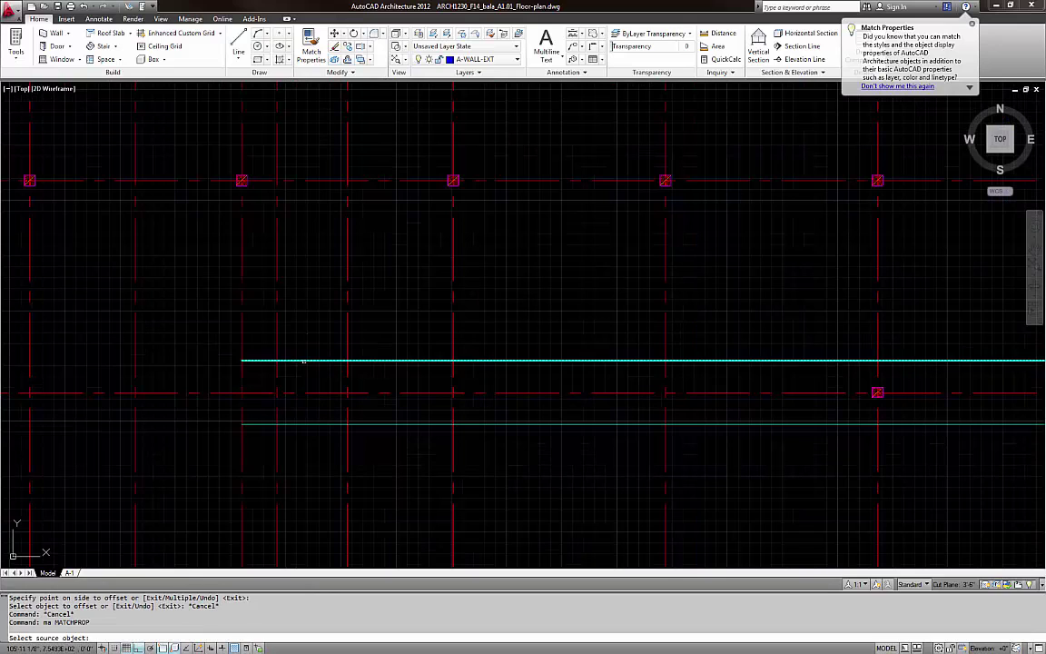
left_click(296, 360)
key("Escape")
key("Escape")
Match the properties of the upper cyan line onto the newly offset vertical line
type("ma")
key("Return")
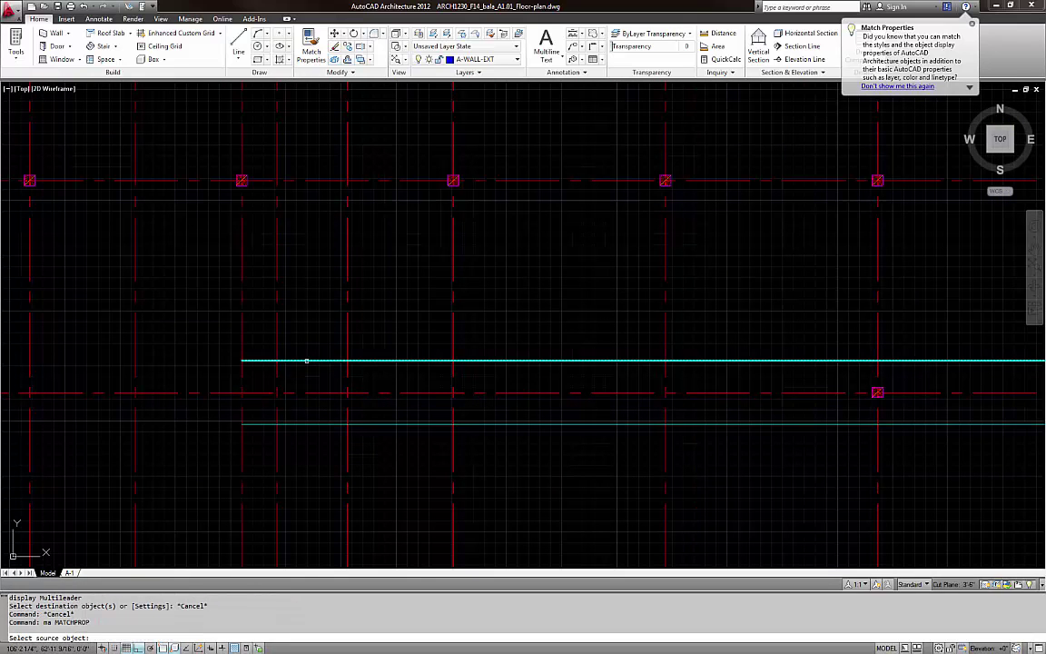
left_click(306, 359)
left_click(306, 351)
left_click(274, 324)
key("Escape")
key("Escape")
middle_click_drag(332, 382, 357, 349)
key("Escape")
key("Escape")
Draw a circle with a 10' radius just east of the offset line, centred above the cyan horizontal lines
scroll(483, 365, "down", 2)
scroll(481, 365, "down", 4)
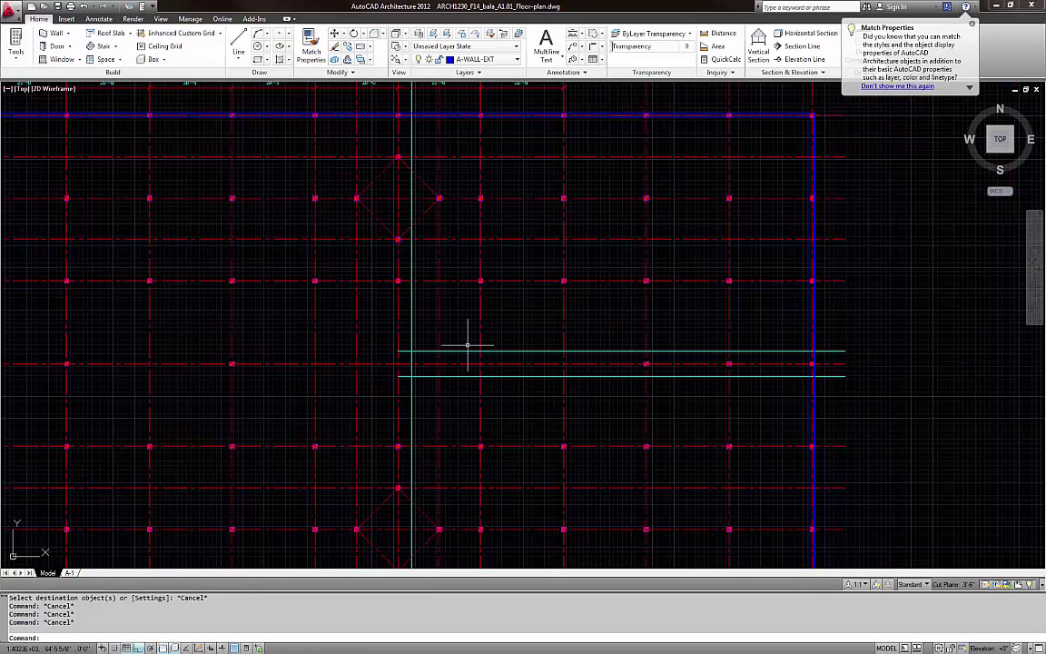
scroll(453, 361, "up", 3)
type("c")
key("Return")
left_click(530, 318)
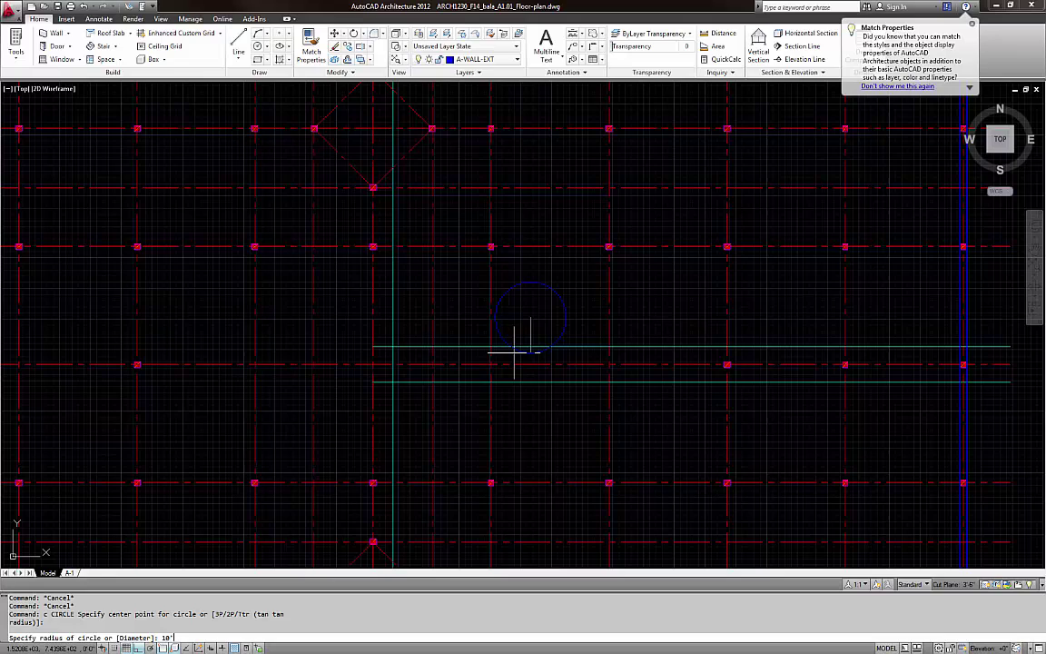
key("Return")
Measure the north-south diameter of circular stair 230 on the scanned base plan
scroll(503, 352, "down", 6)
middle_click_drag(955, 370, 604, 373)
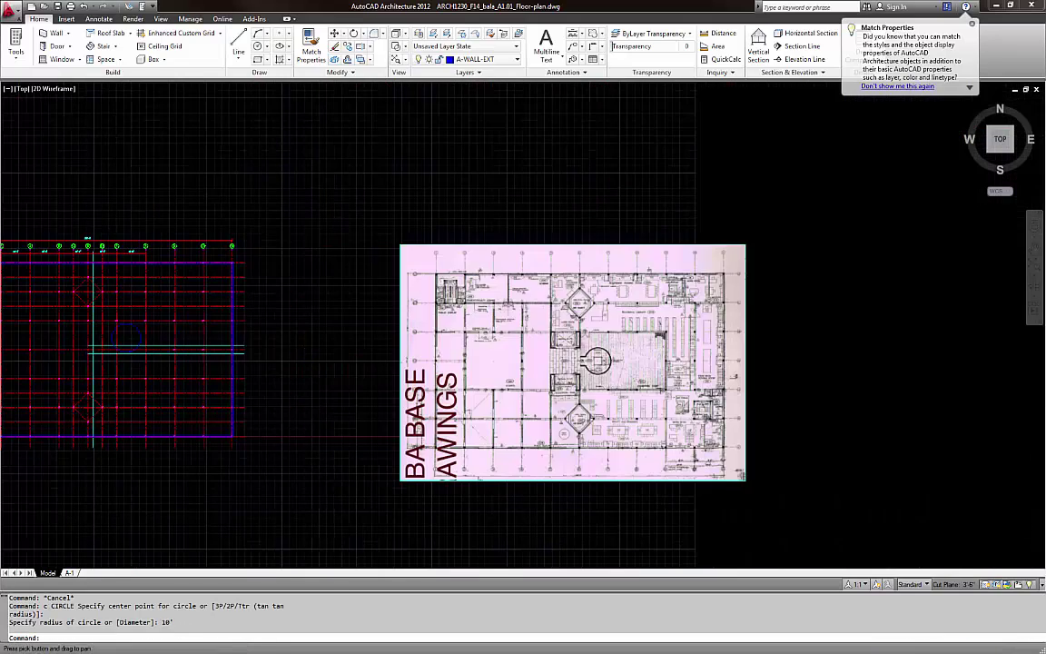
scroll(607, 374, "up", 5)
type("dli")
key("Return")
scroll(588, 345, "up", 3)
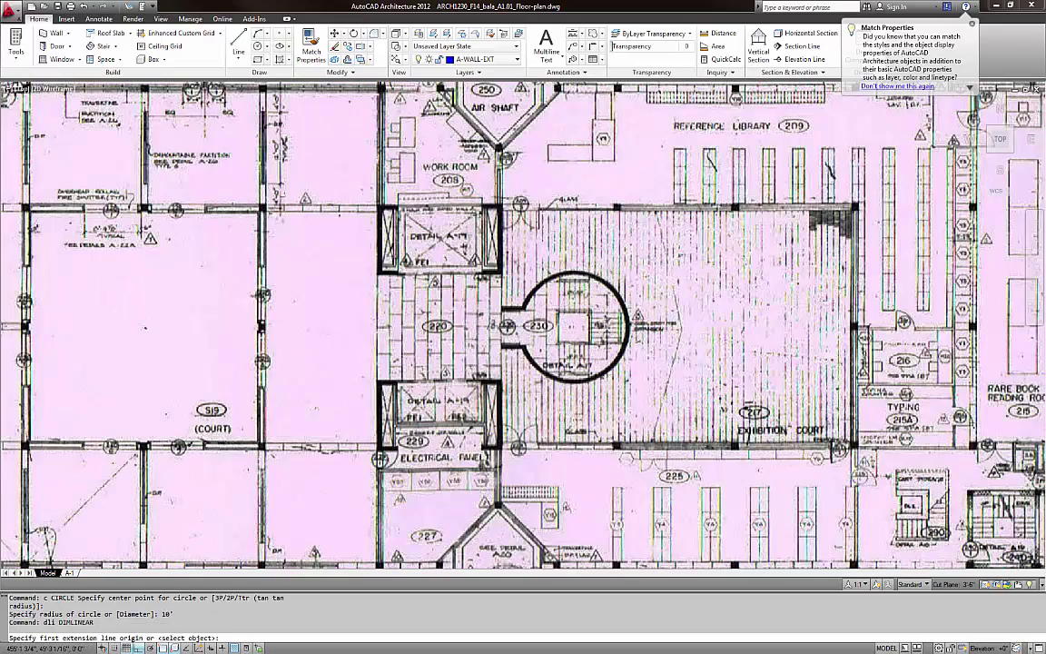
left_click(568, 242)
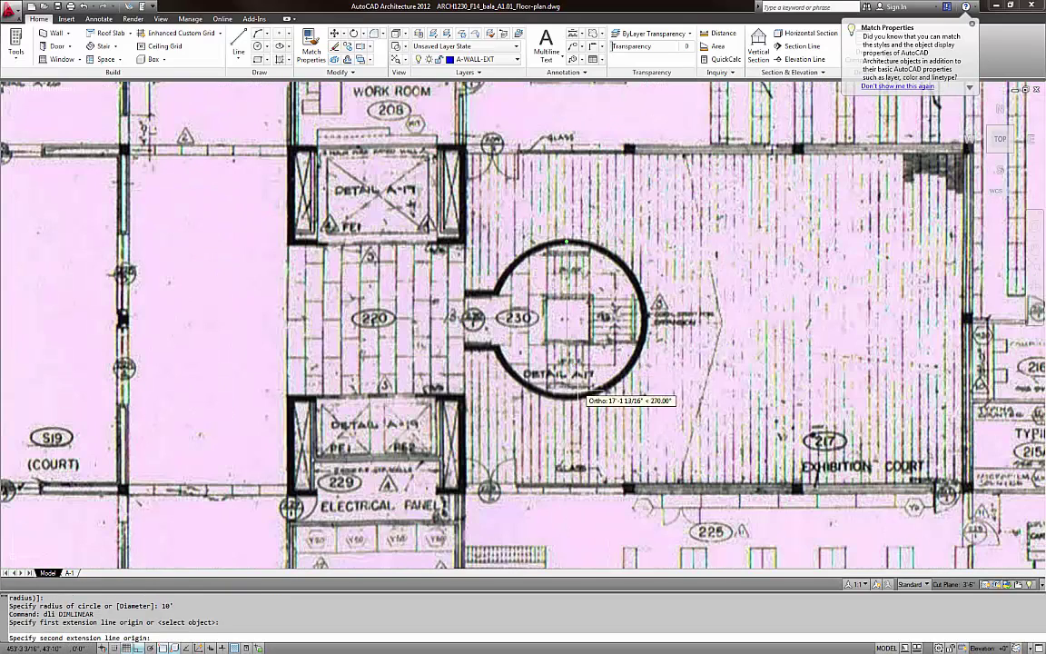
left_click(568, 396)
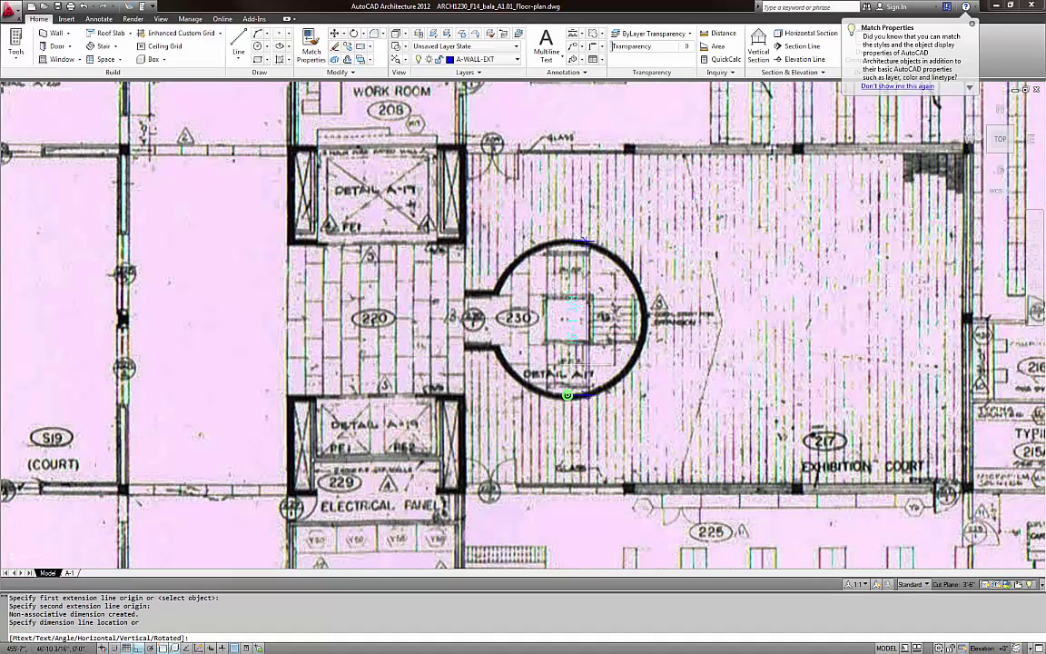
scroll(558, 358, "up", 3)
key("Escape")
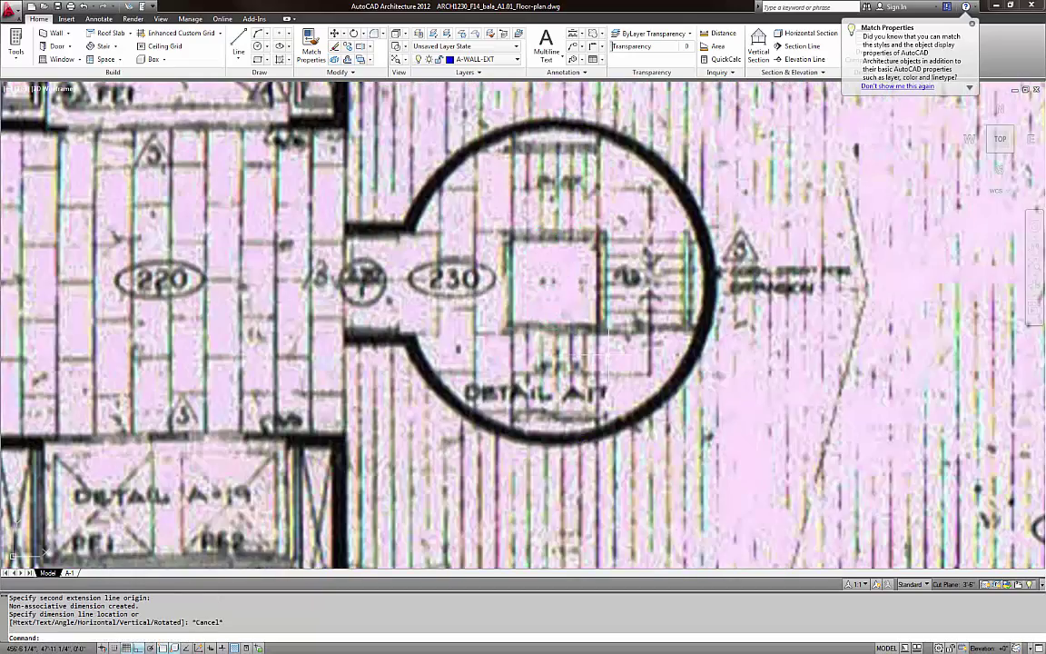
Enable the Quadrant object snap for picking points on the drawn circle
scroll(574, 356, "down", 8)
middle_click_drag(404, 351, 578, 357)
scroll(578, 356, "up", 8)
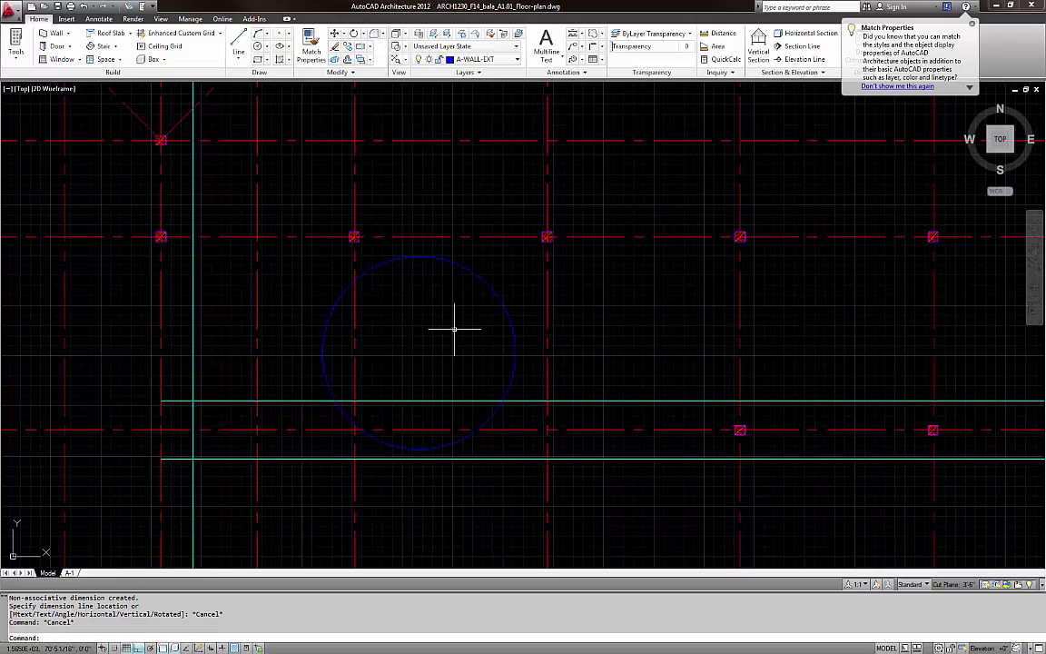
type("dli")
key("Return")
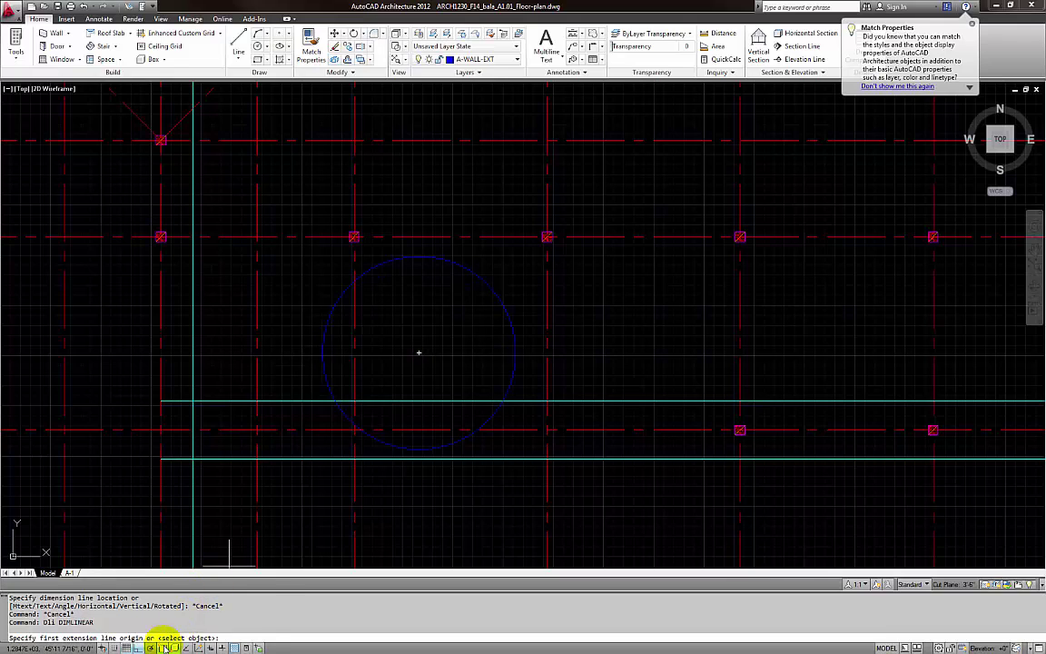
right_click(162, 647)
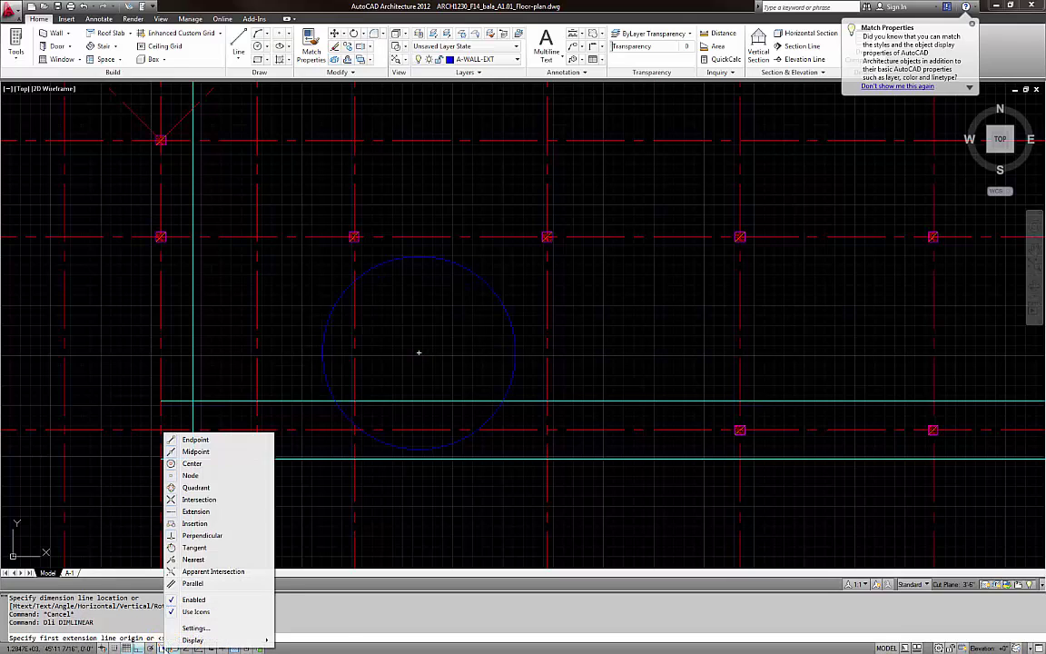
left_click(175, 491)
left_click(314, 499)
right_click(160, 649)
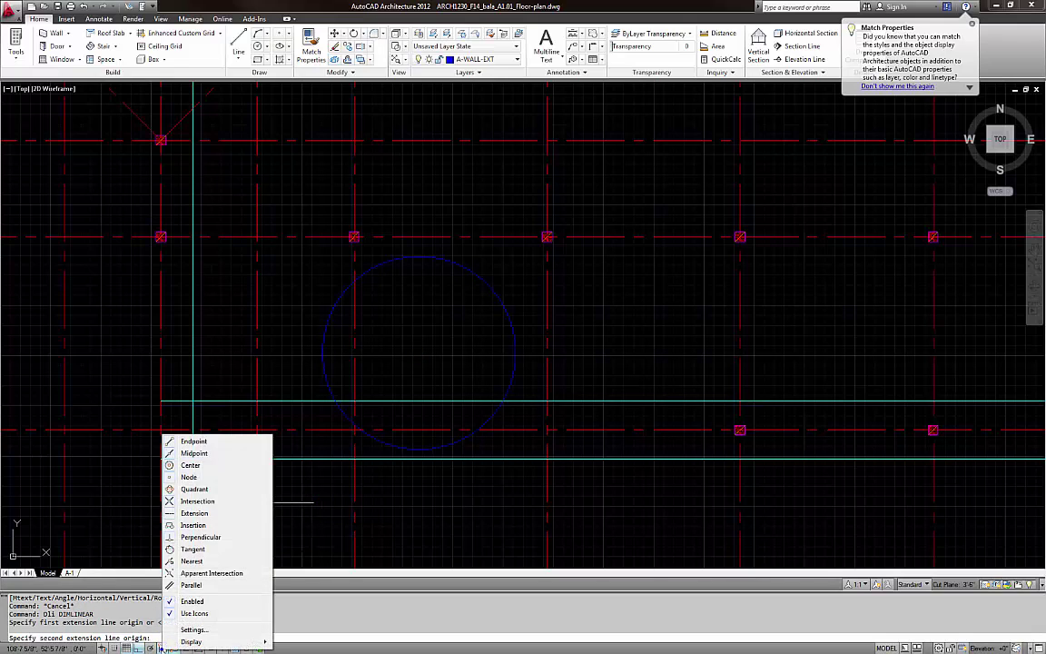
left_click(169, 488)
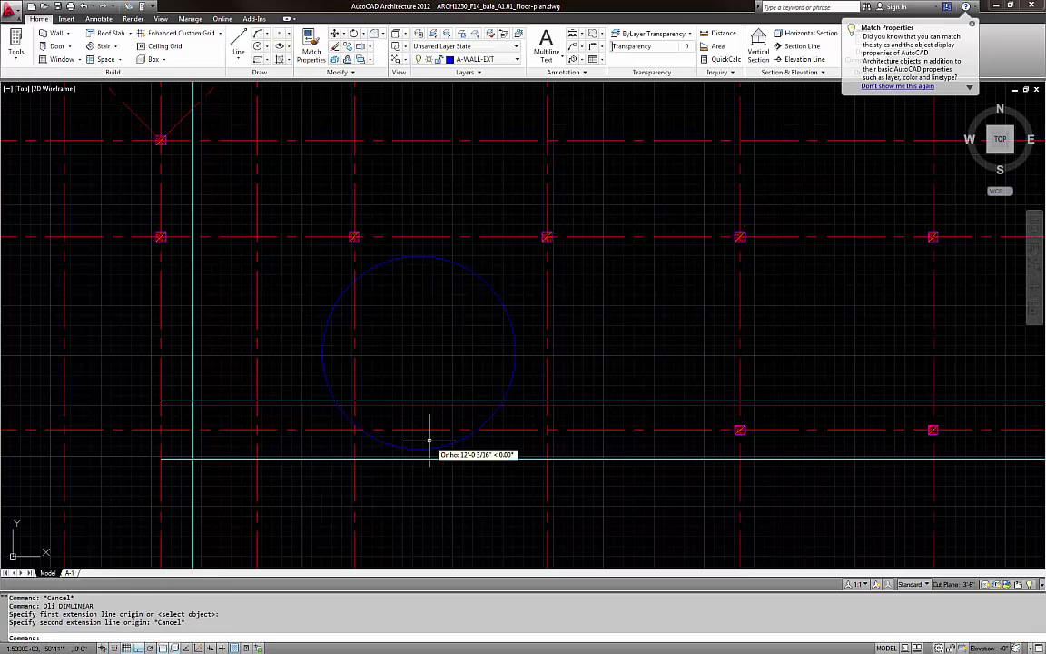
key("Escape")
Check the circle's diameter with a temporary linear dimension between its west and east quadrants, and erase the dimension
type("dli")
key("Return")
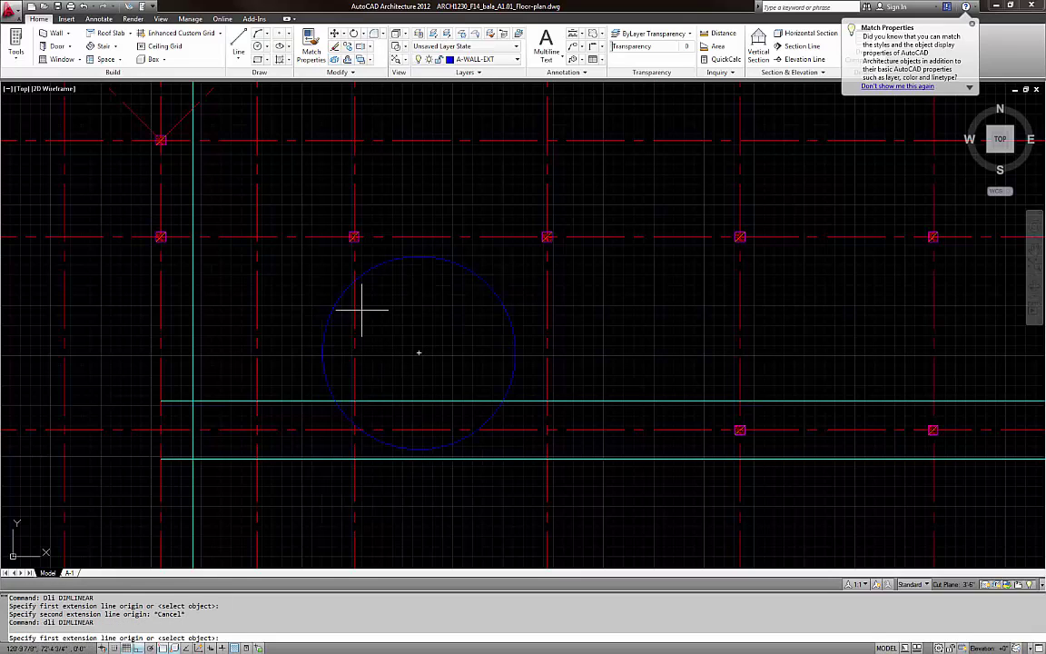
left_click(323, 352)
left_click(515, 352)
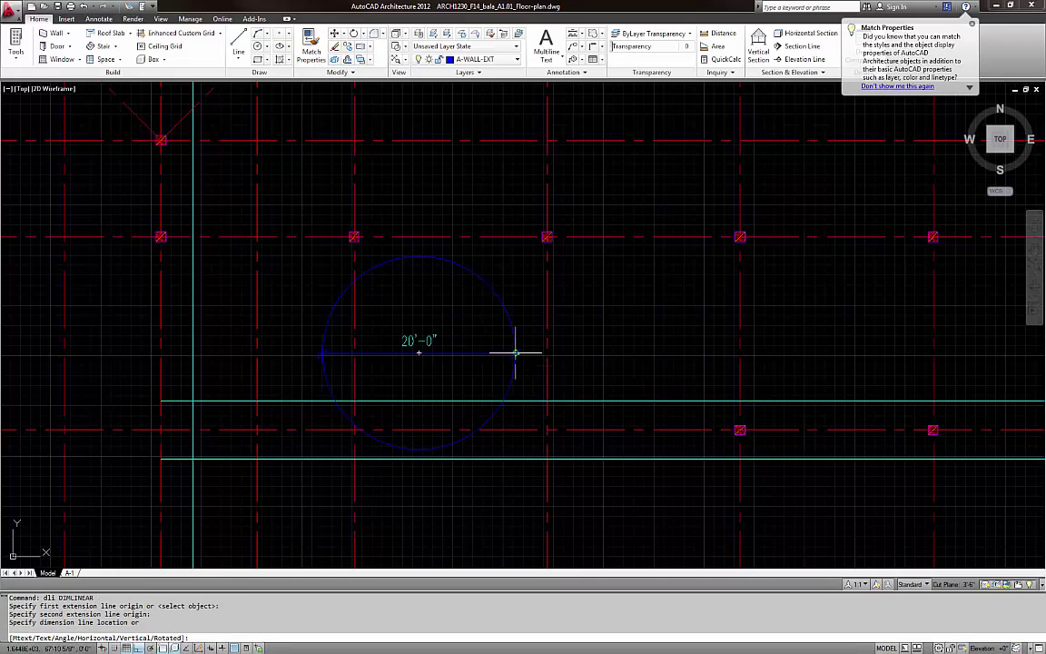
left_click(450, 353)
left_click(450, 364)
left_click(426, 335)
type("e")
key("Return")
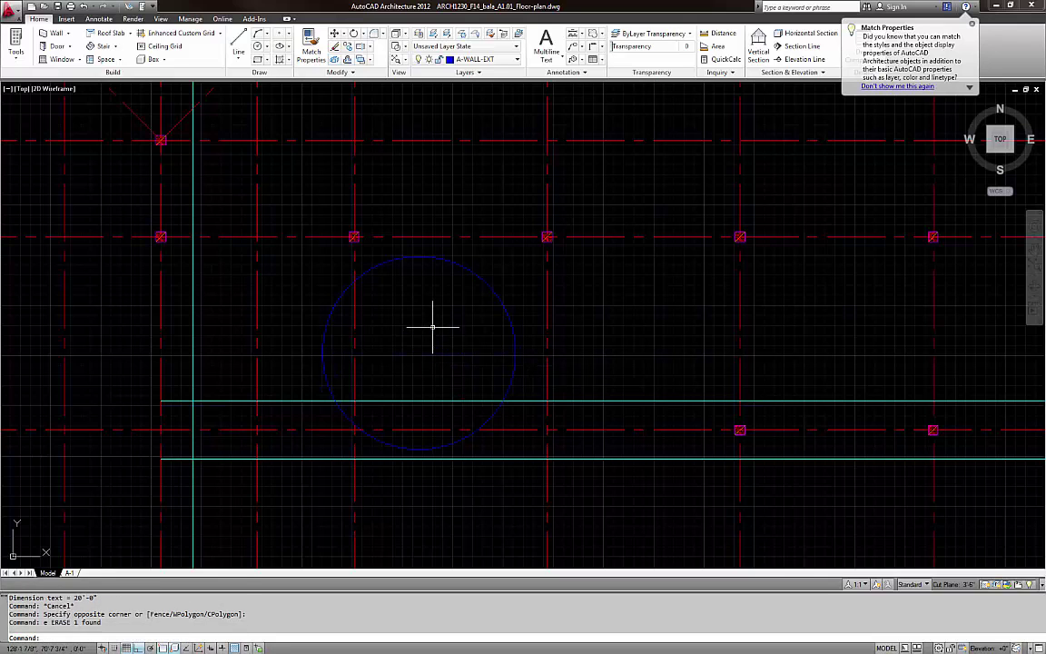
key("Escape")
key("Escape")
Move the circle by its west quadrant to where the cyan vertical line meets the central horizontal gridline
scroll(442, 357, "down", 4)
middle_click_drag(424, 363, 476, 362)
scroll(429, 365, "up", 3)
left_click(438, 358)
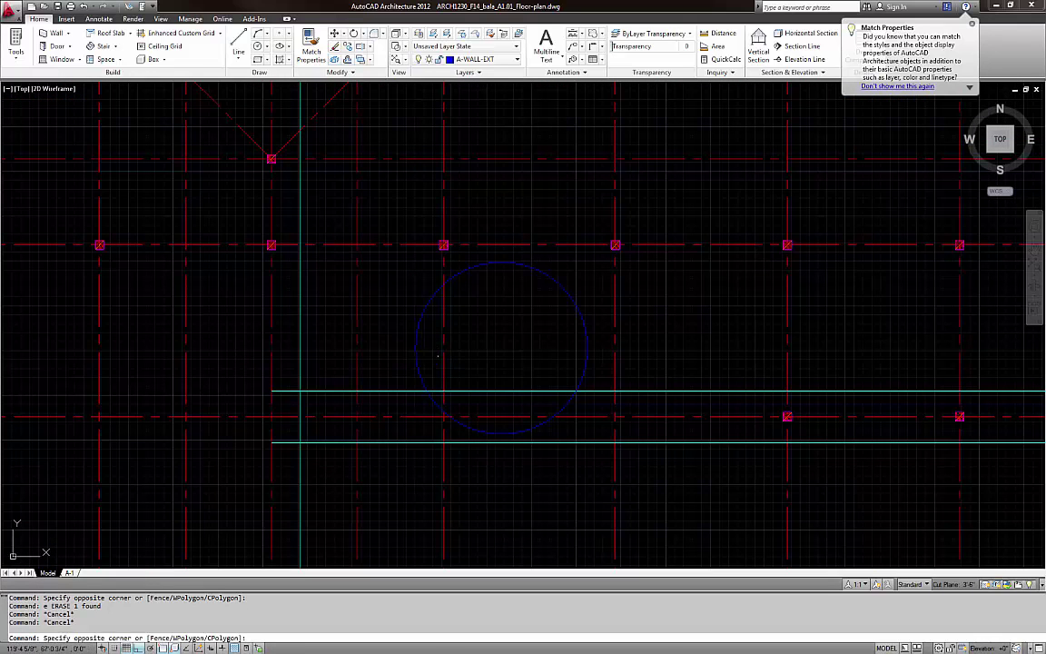
left_click(404, 356)
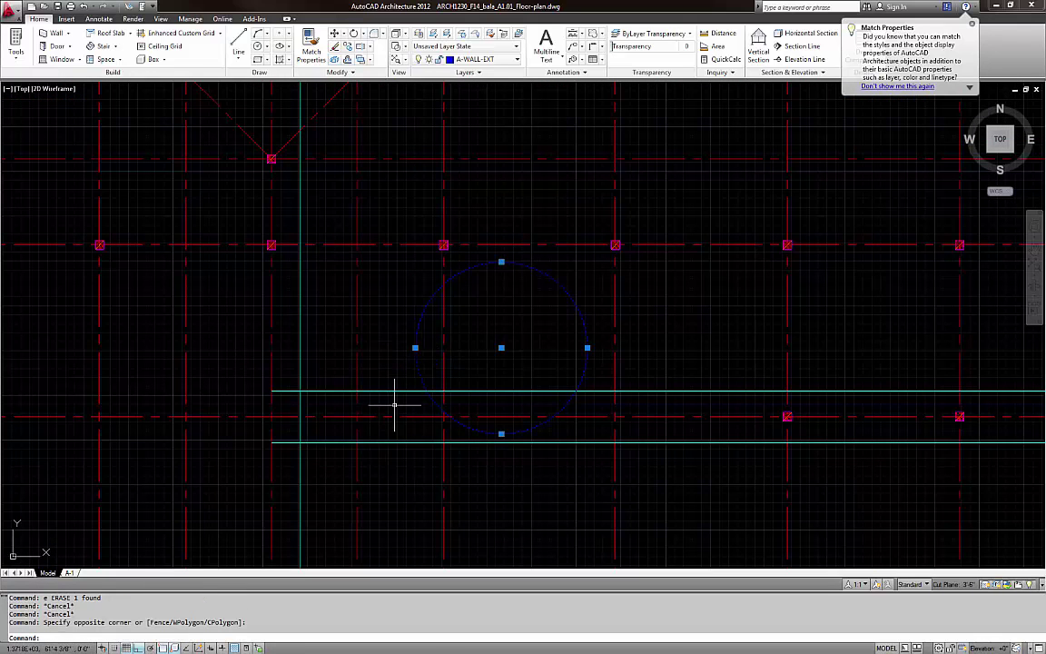
type("m")
key("Return")
left_click(415, 348)
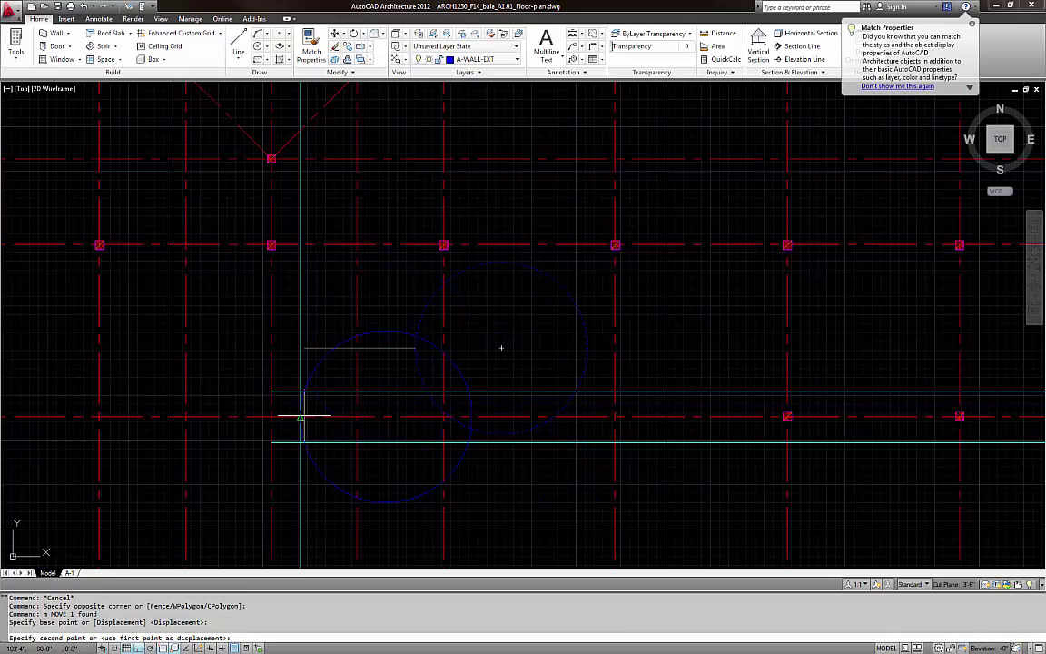
key("Escape")
middle_click_drag(355, 416, 424, 384)
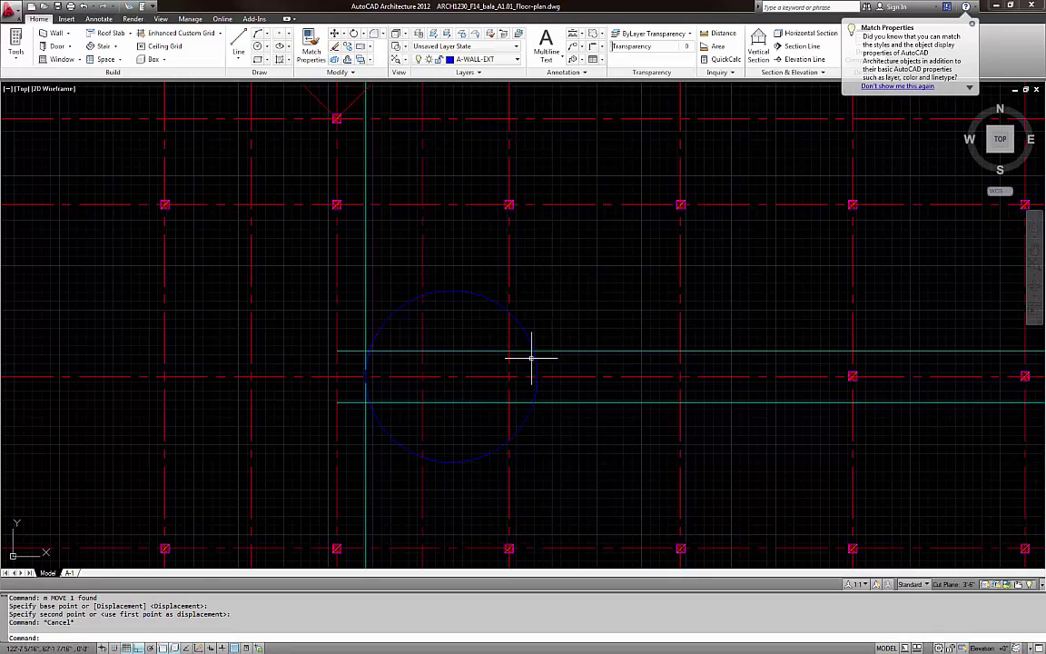
Compare the drawn circle's size and position with circular stair 230 on the scanned base plan
scroll(386, 360, "down", 6)
middle_click_drag(782, 382, 420, 375)
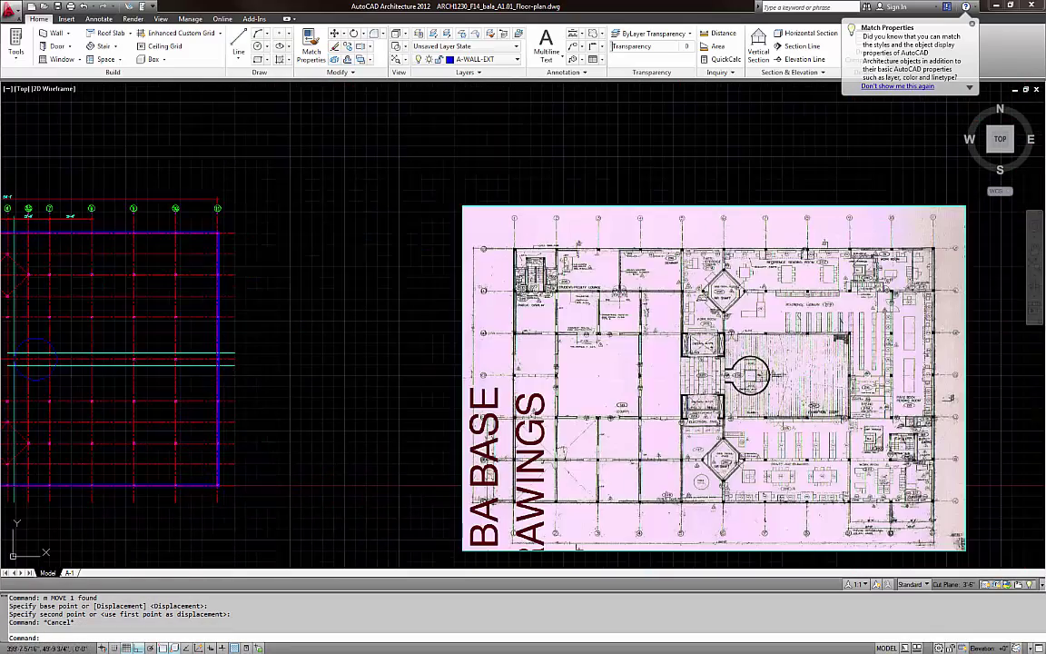
scroll(884, 384, "up", 3)
middle_click_drag(884, 385, 701, 382)
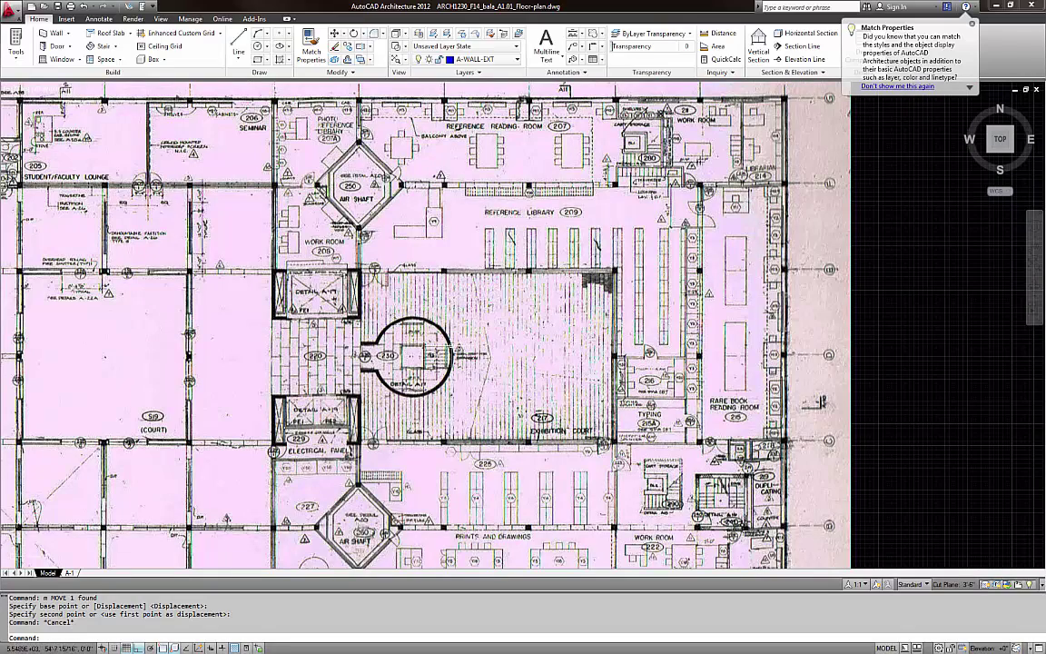
scroll(385, 322, "down", 5)
middle_click_drag(385, 322, 803, 322)
scroll(678, 350, "up", 5)
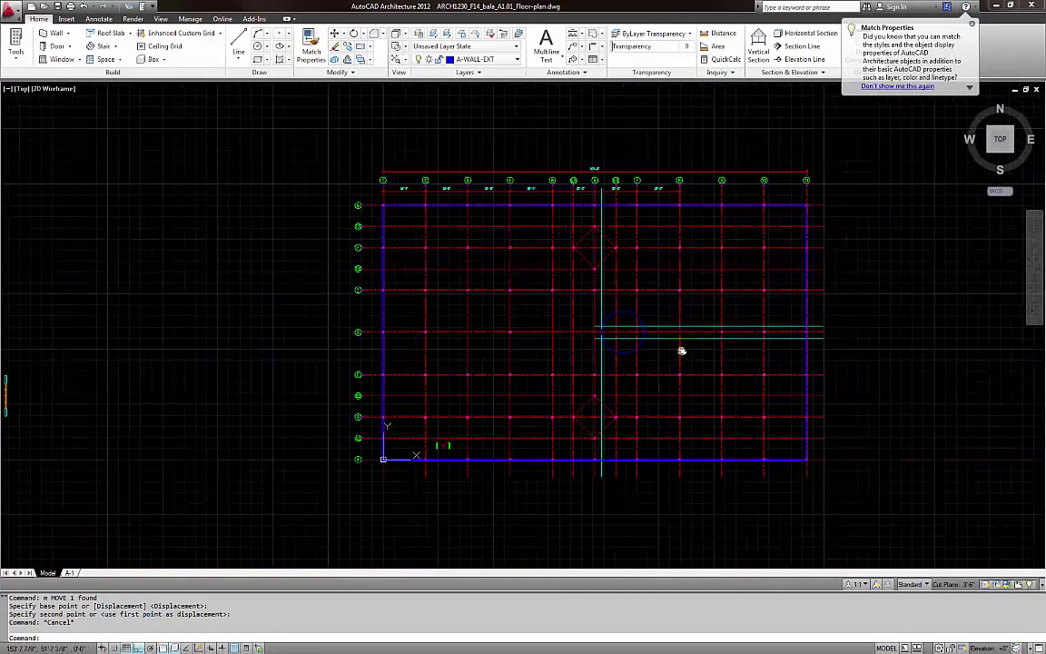
scroll(484, 322, "up", 3)
left_click(483, 315)
key("Escape")
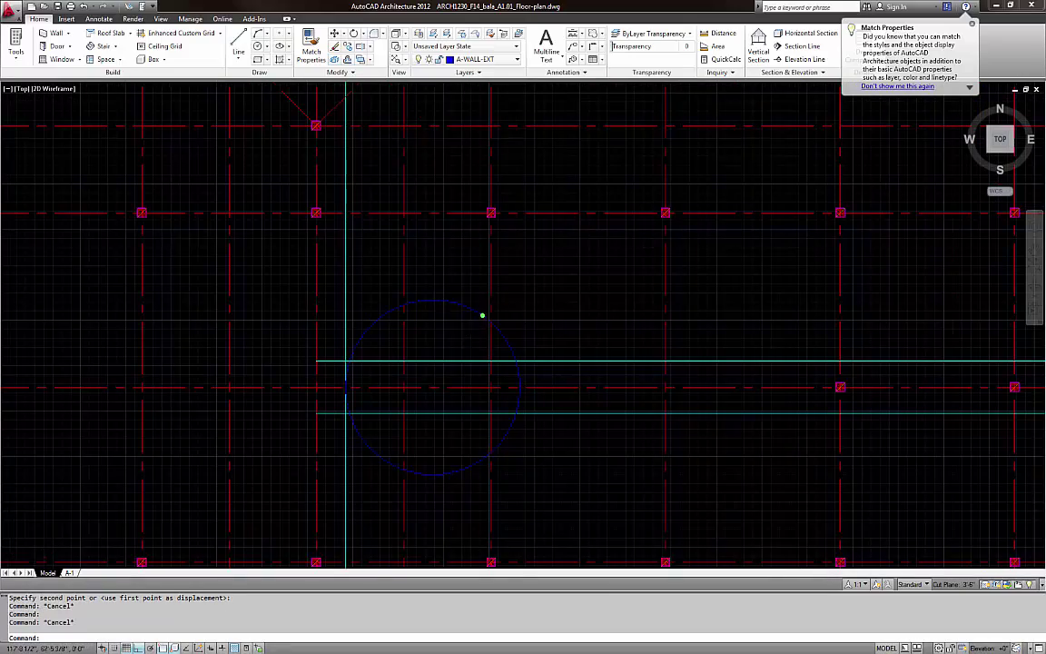
Measure circular stair 230's outer north-south diameter on the scanned base plan with a linear dimension, and cancel the dimension
scroll(483, 315, "down", 4)
middle_click_drag(551, 324, 114, 324)
middle_click_drag(747, 330, 300, 325)
middle_click_drag(790, 347, 328, 342)
middle_click_drag(786, 345, 560, 359)
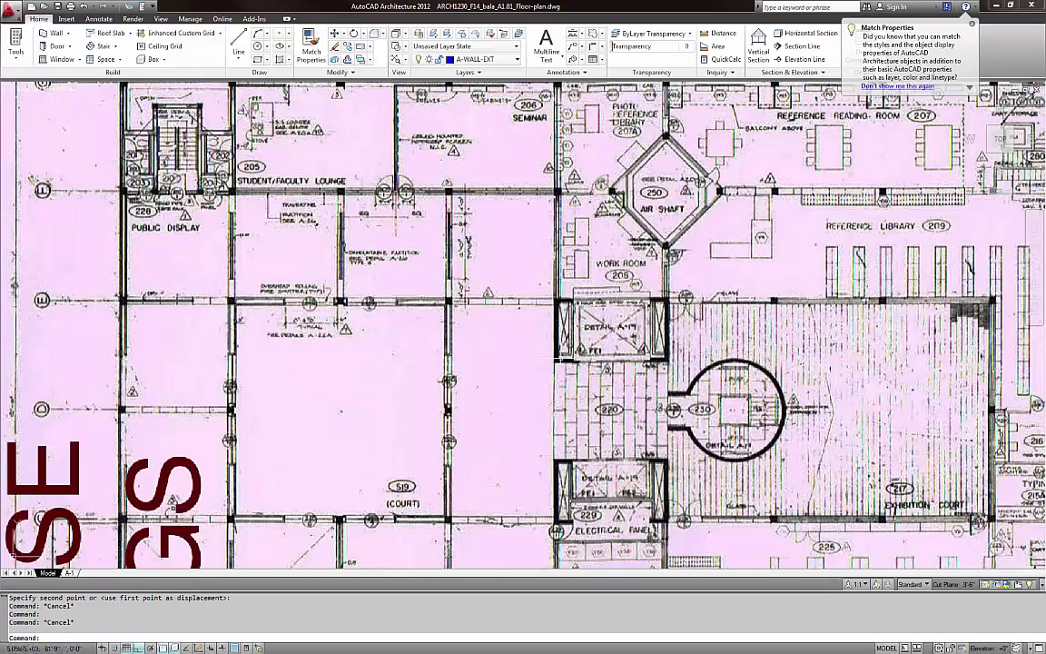
middle_click_drag(901, 440, 678, 406)
scroll(678, 406, "up", 2)
key("Escape")
type("d")
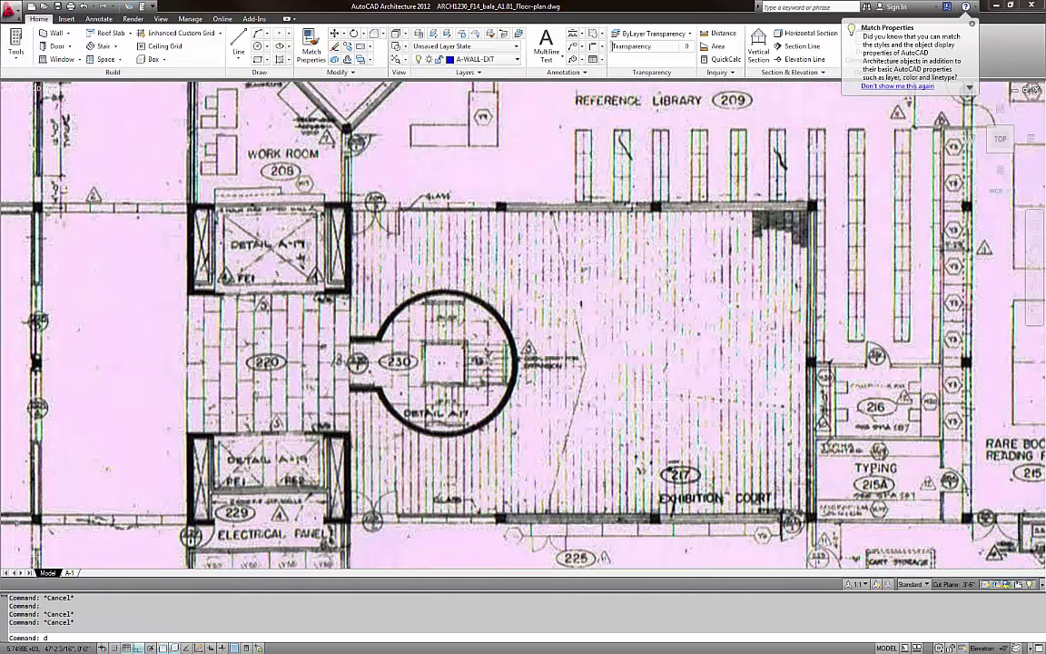
type("li")
key("Return")
scroll(462, 381, "up", 3)
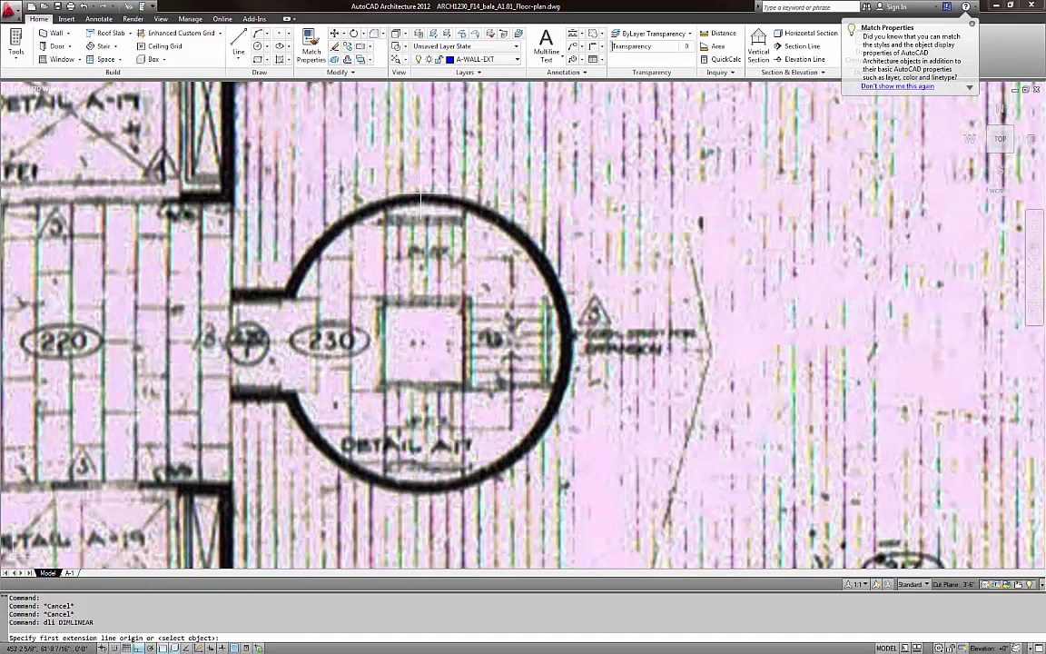
left_click(422, 195)
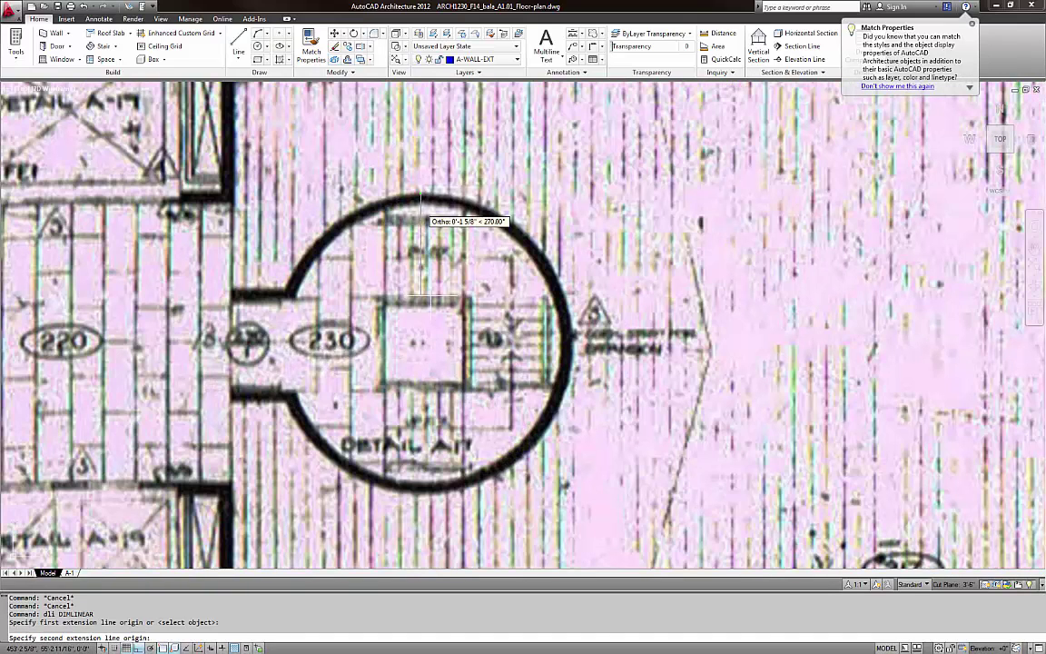
left_click(422, 495)
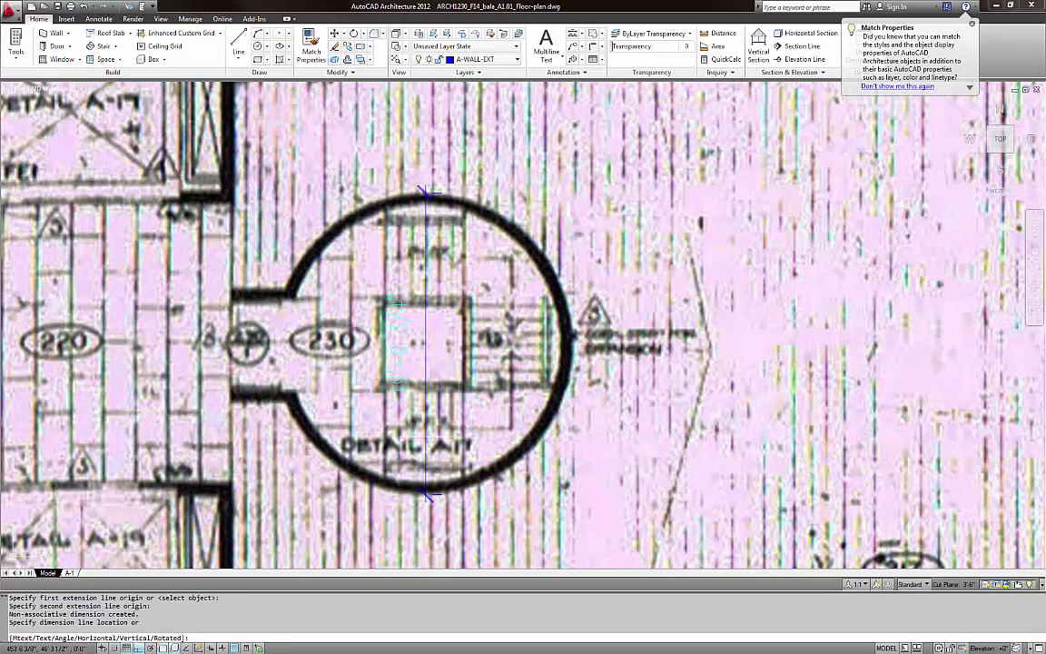
key("Escape")
key("Escape")
Offset the drawn stair circle 8" inward to form the circular wall's inner face
scroll(626, 394, "down", 8)
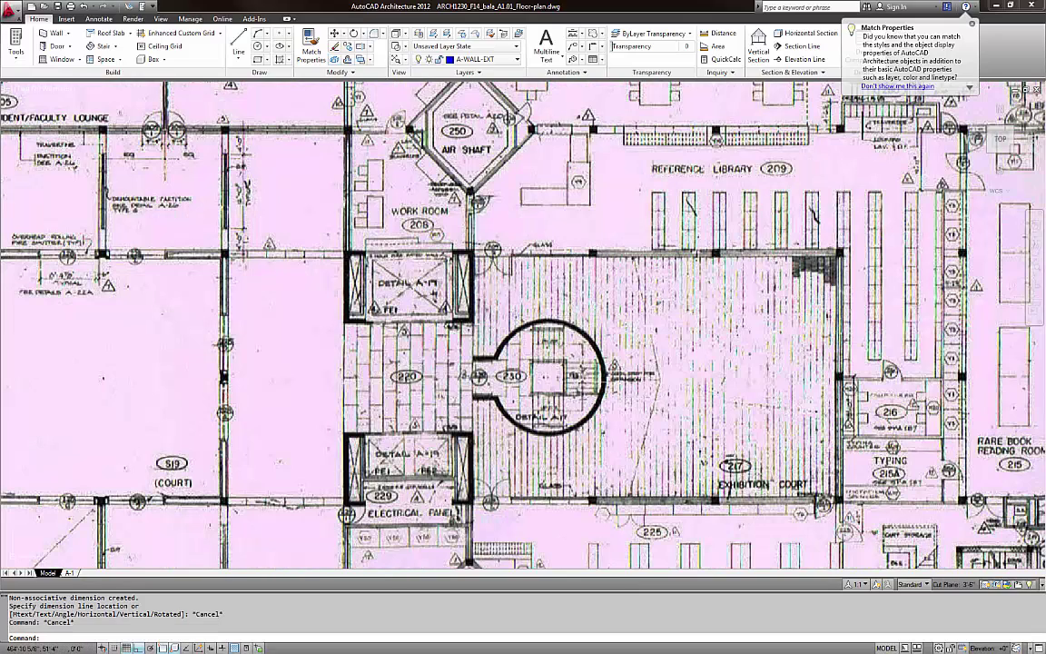
middle_click_drag(442, 380, 727, 369)
scroll(726, 369, "down", 5)
scroll(433, 350, "up", 5)
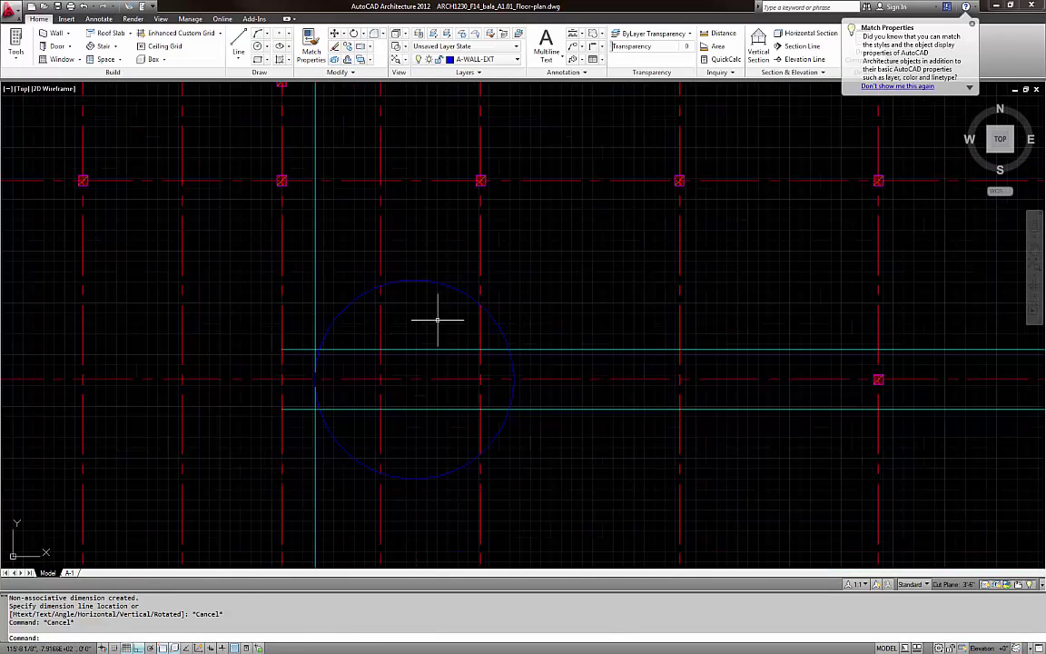
left_click(437, 315)
left_click(439, 291)
key("Escape")
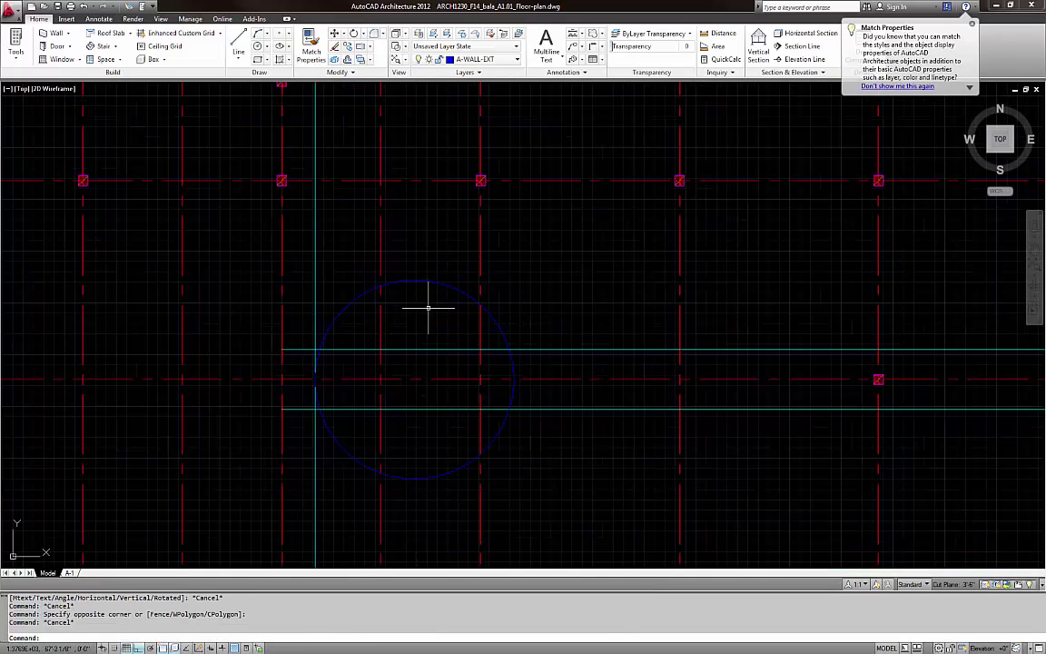
key("Escape")
type("o")
key("Return")
type("6")
key("Return")
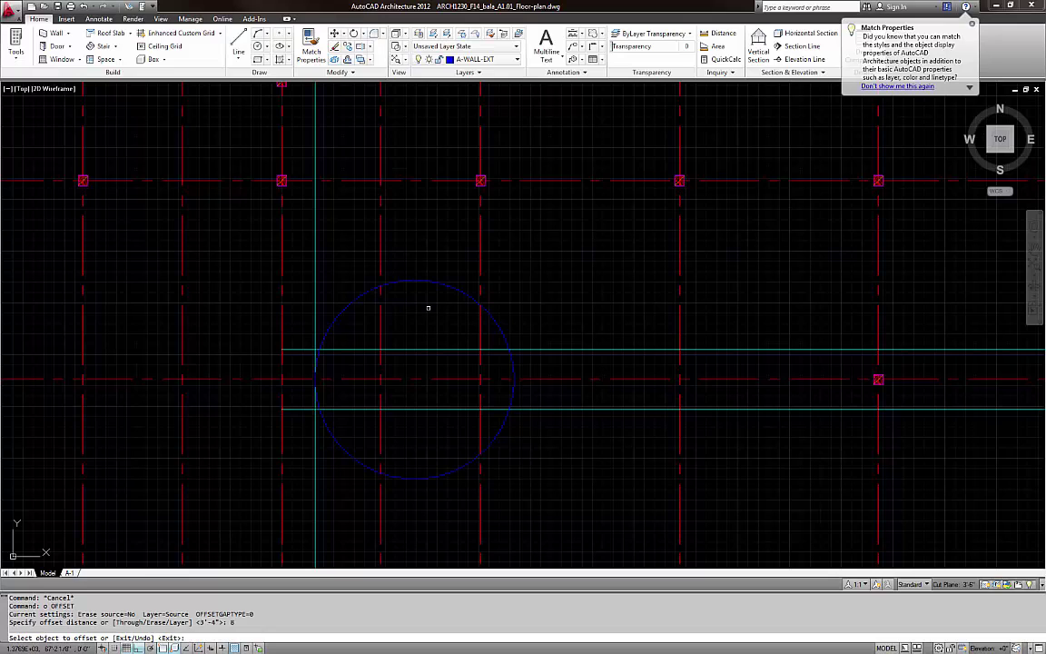
left_click(438, 284)
left_click(408, 345)
scroll(365, 382, "up", 2)
key("Escape")
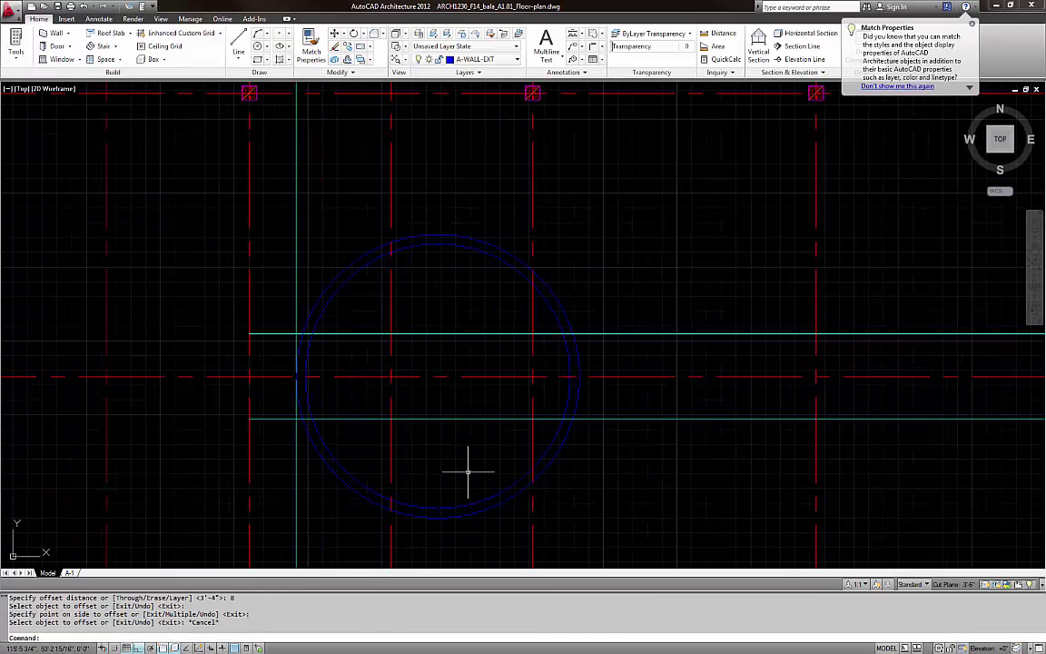
key("Escape")
key("Escape")
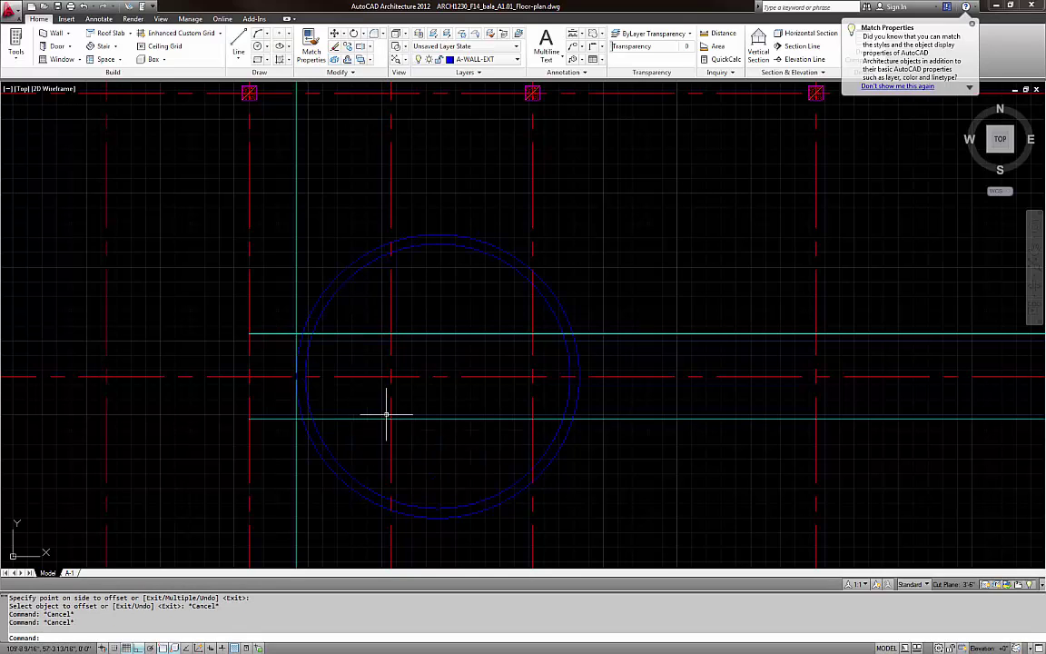
Offset the two horizontal cyan lines 8" outward, the upper one north and the lower one south
type("o")
key("Return")
key("Return")
left_click(430, 335)
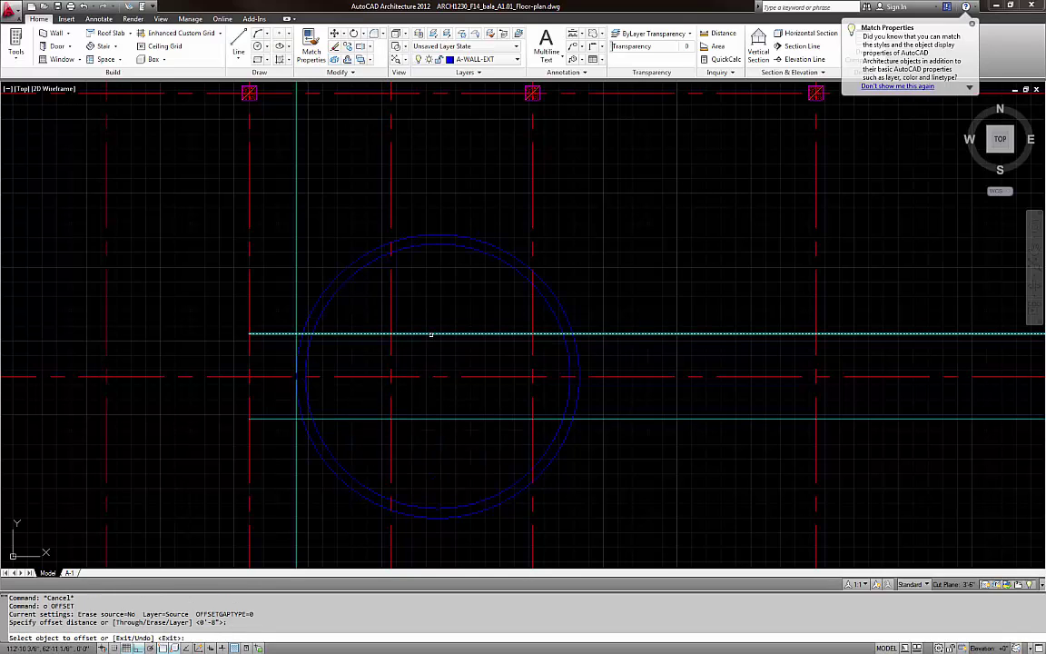
left_click(430, 303)
left_click(420, 418)
left_click(421, 458)
key("Escape")
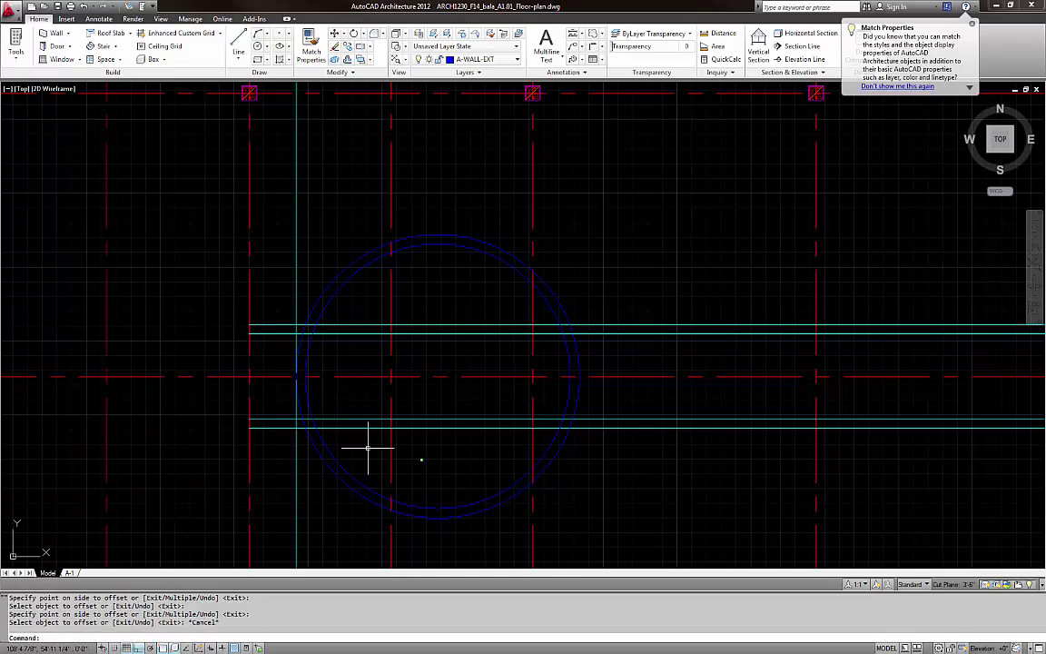
key("Escape")
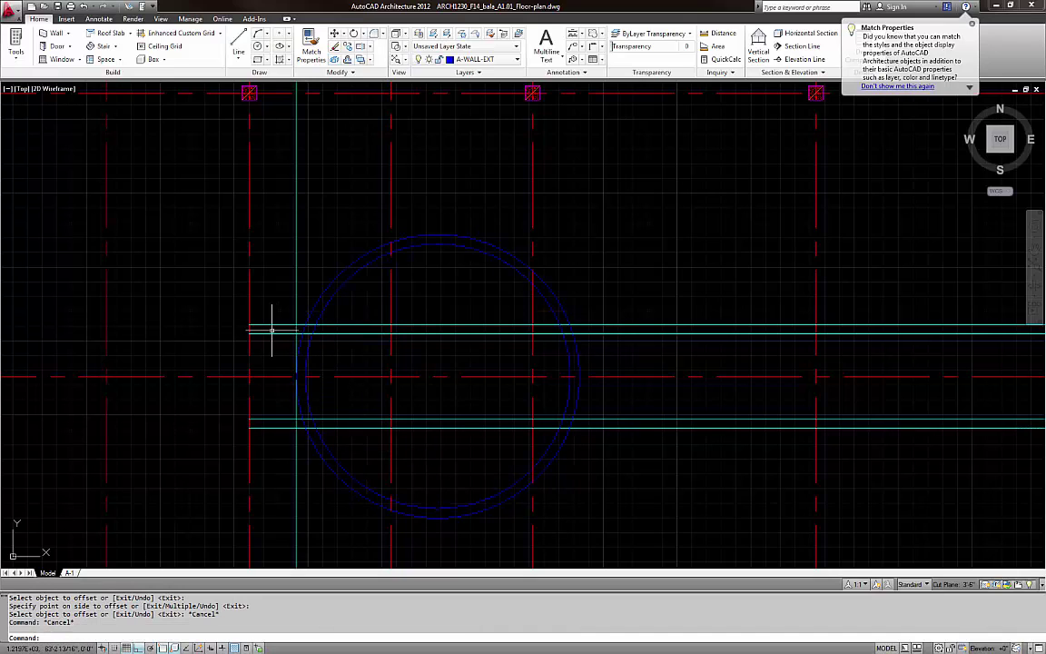
Match the properties of a horizontal cyan line onto both stair circles
key("Escape")
key("Escape")
type("ma")
key("Return")
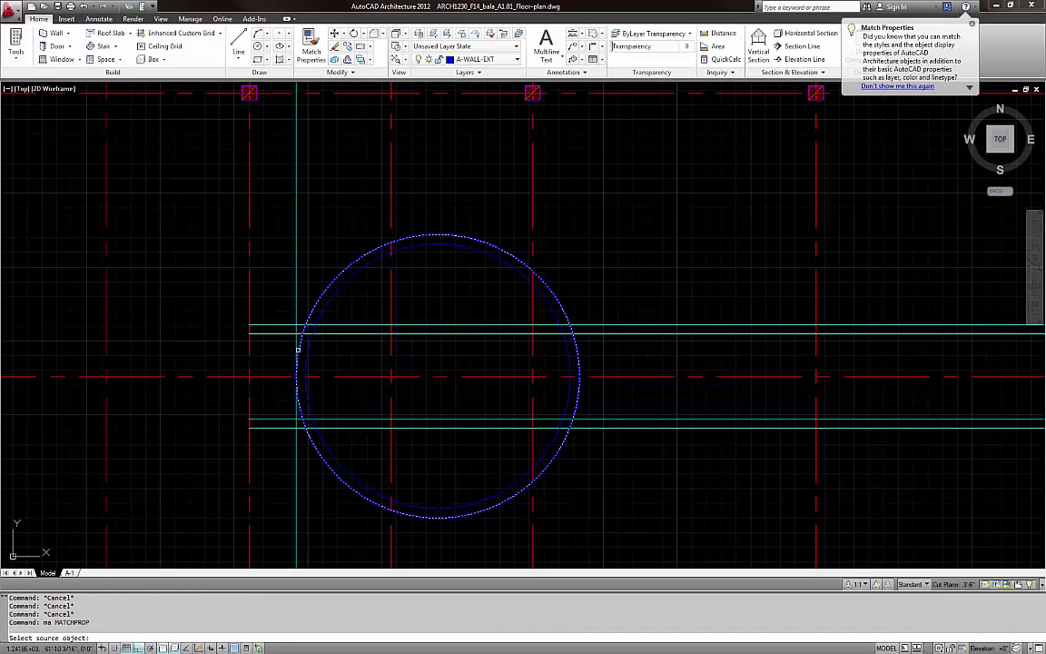
key("Escape")
key("Return")
left_click(273, 324)
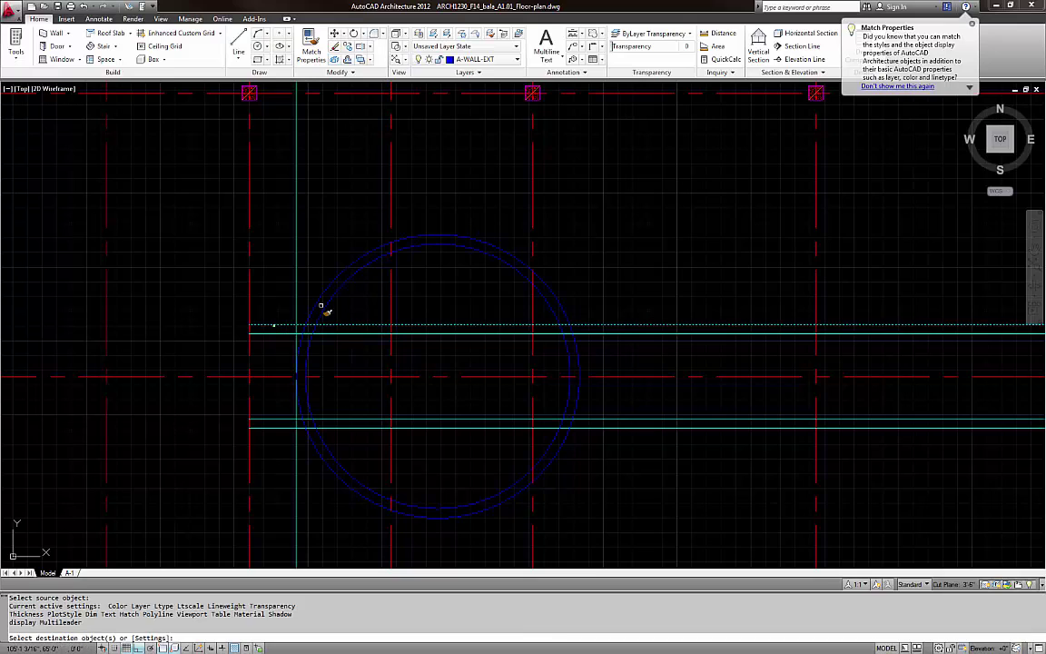
left_click(325, 306)
left_click(312, 276)
key("Escape")
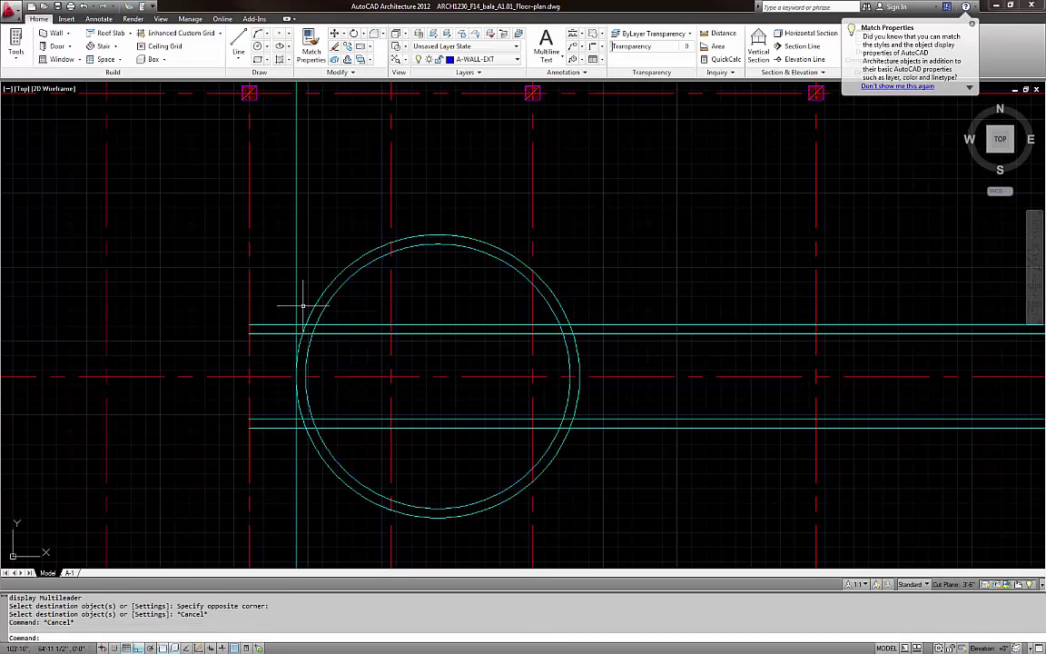
Erase the vertical cyan line touching the circle's west quadrant
left_click(300, 306)
type("e")
key("Return")
key("Escape")
key("Escape")
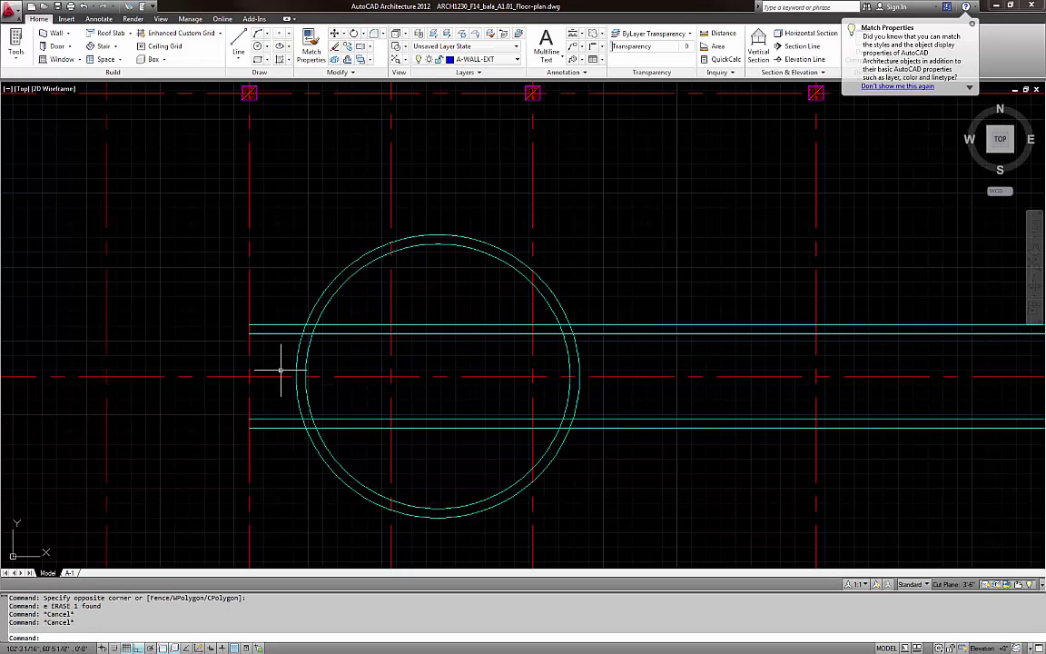
Draw short vertical lines closing the west ends of the upper and lower pairs of horizontal wall lines
type("l")
key("Return")
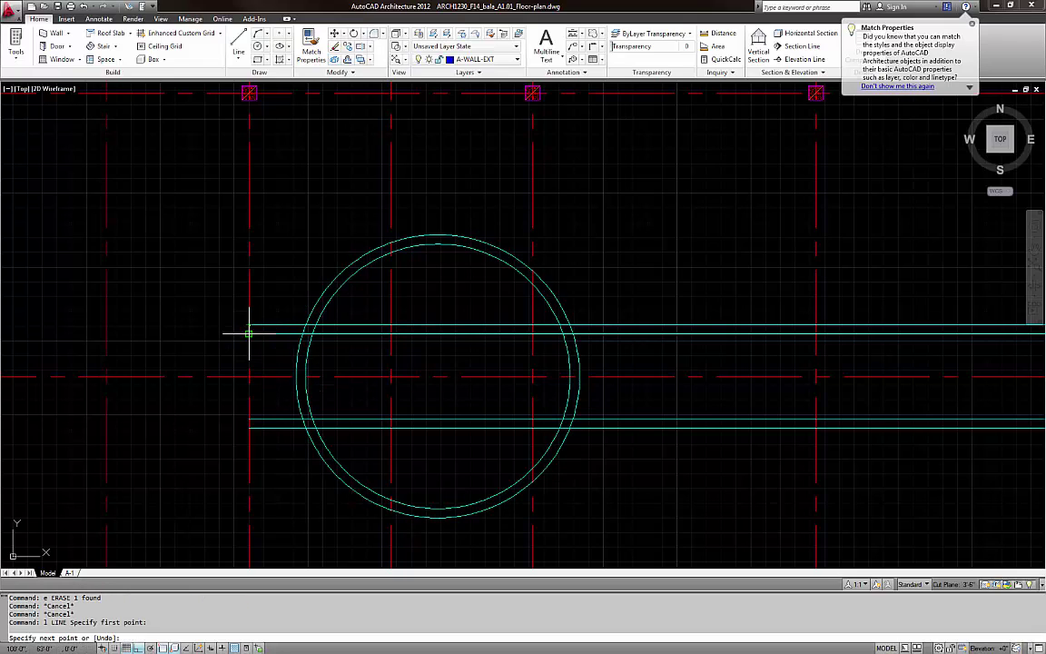
left_click(249, 324)
key("Escape")
key("Return")
left_click(248, 414)
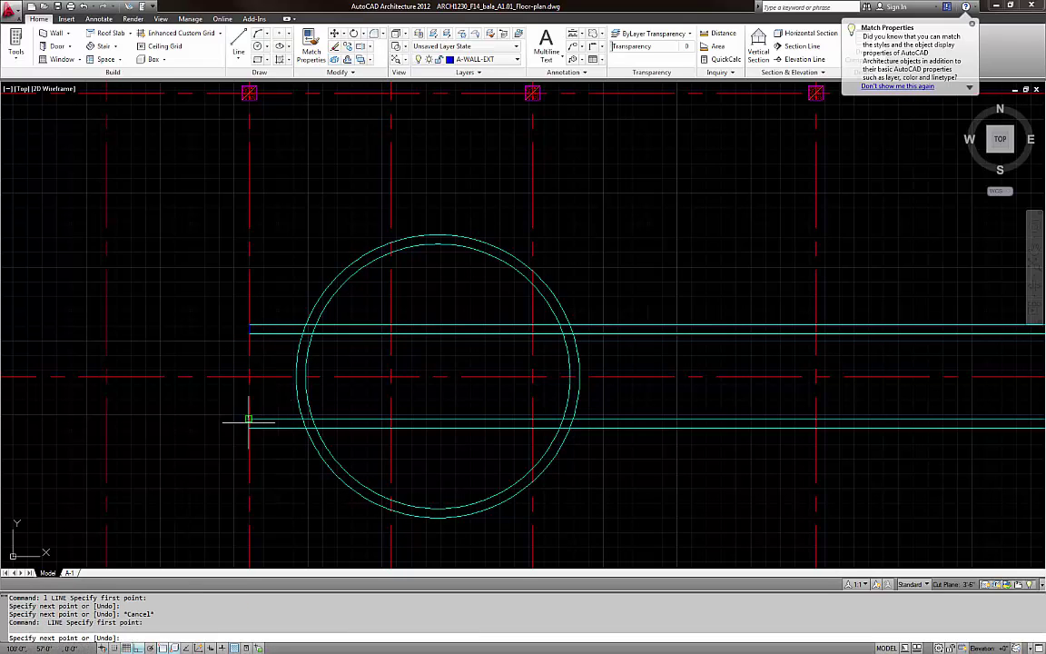
key("Escape")
scroll(245, 422, "down", 4)
scroll(325, 411, "up", 3)
scroll(290, 381, "up", 5)
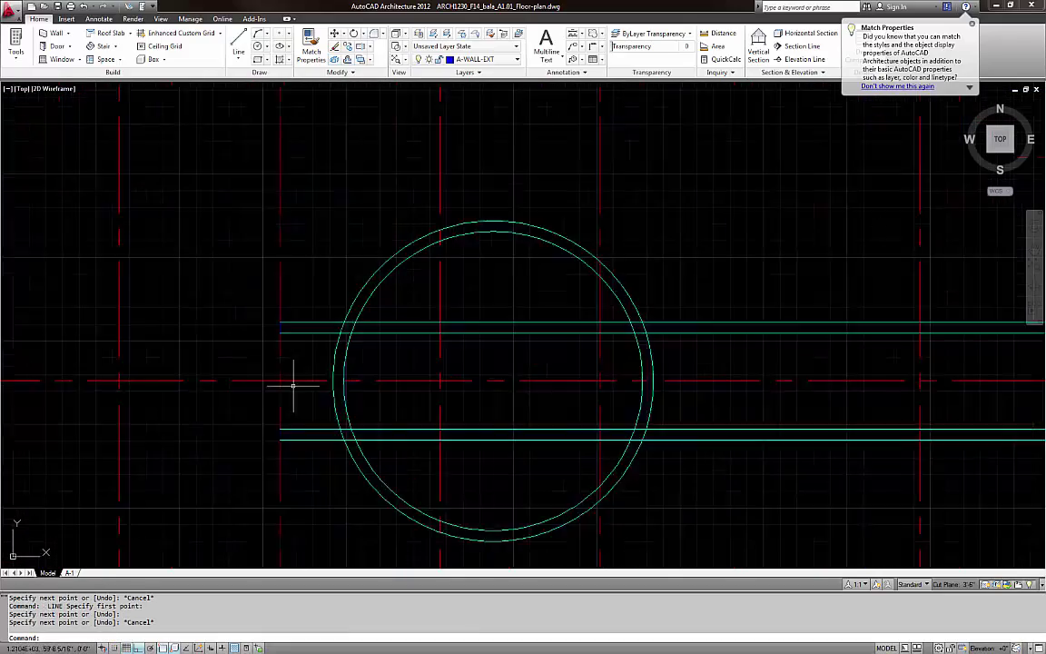
Examine how the entry walls meet circular stair 230 on the scanned base plan
scroll(276, 331, "down", 6)
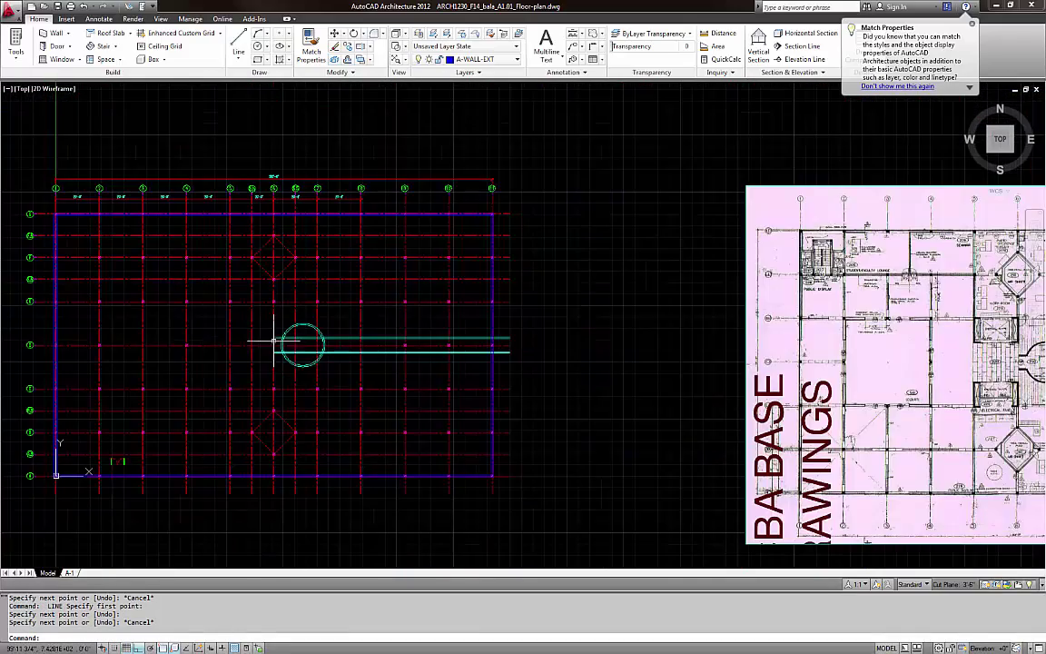
scroll(373, 347, "down", 2)
scroll(942, 355, "up", 8)
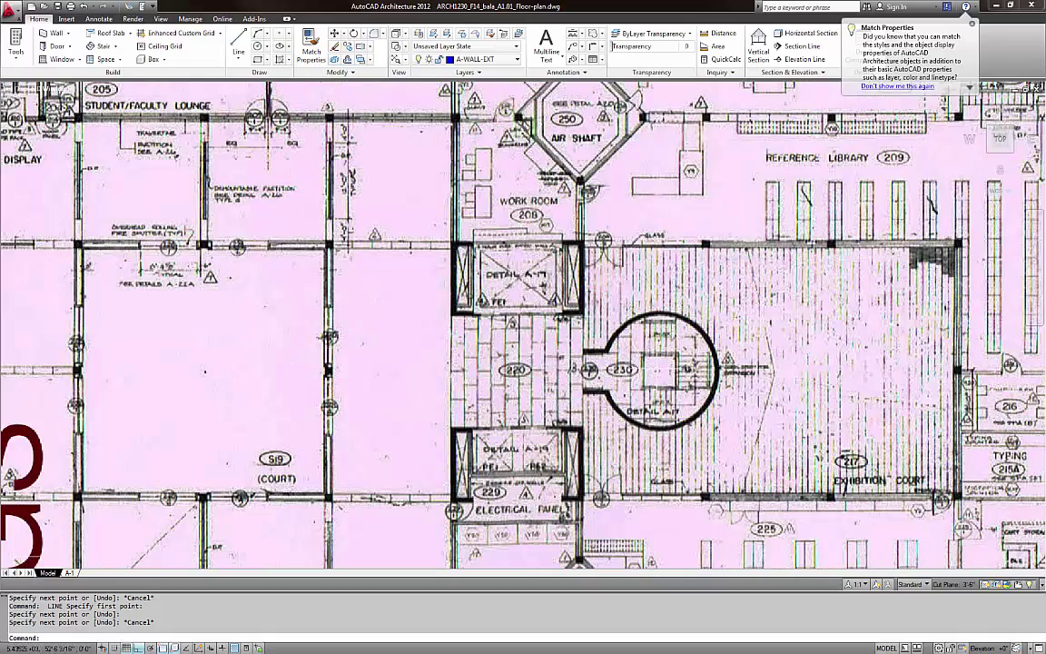
scroll(650, 369, "down", 4)
scroll(650, 368, "up", 6)
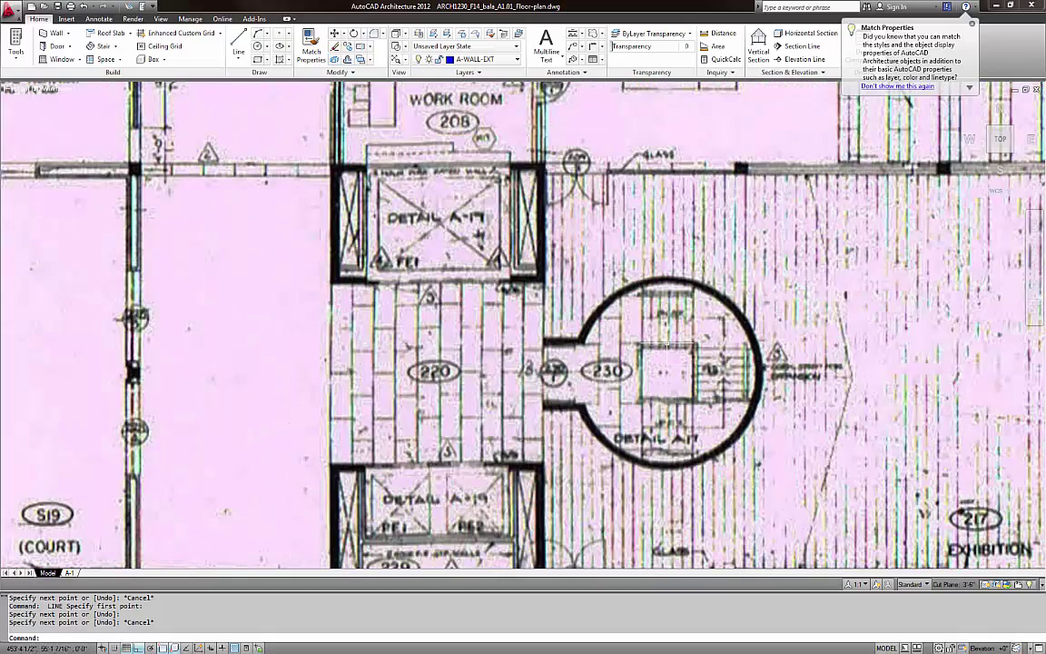
scroll(694, 350, "down", 5)
scroll(694, 351, "up", 3)
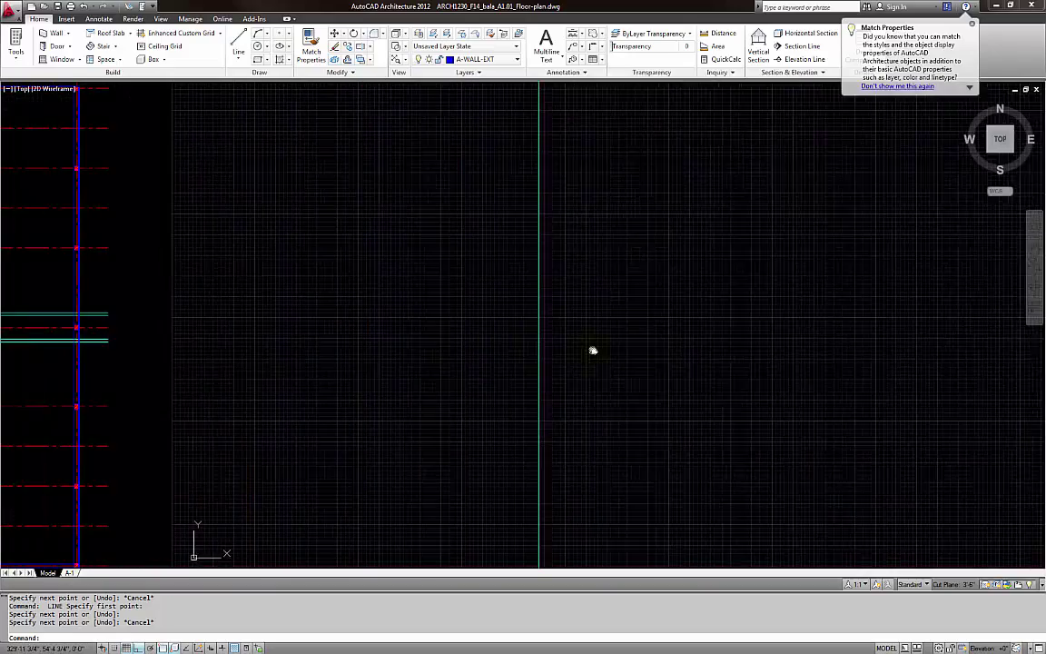
scroll(343, 329, "up", 3)
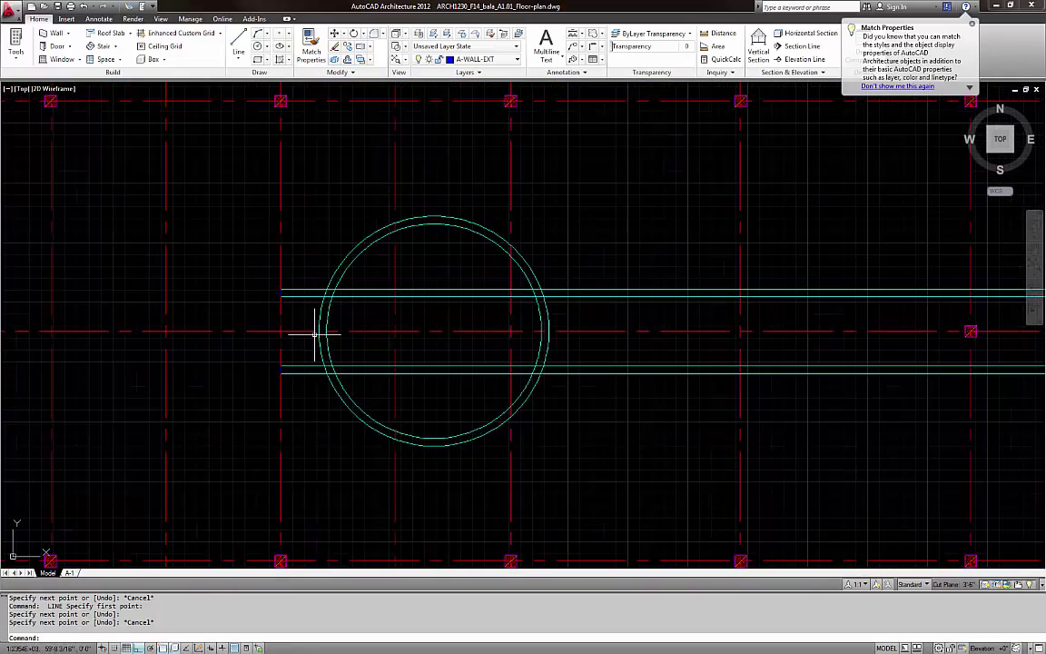
Trim the four horizontal wall lines inside the stair, using the inner circle as the cutting edge
key("Escape")
key("Escape")
type("tr")
key("Return")
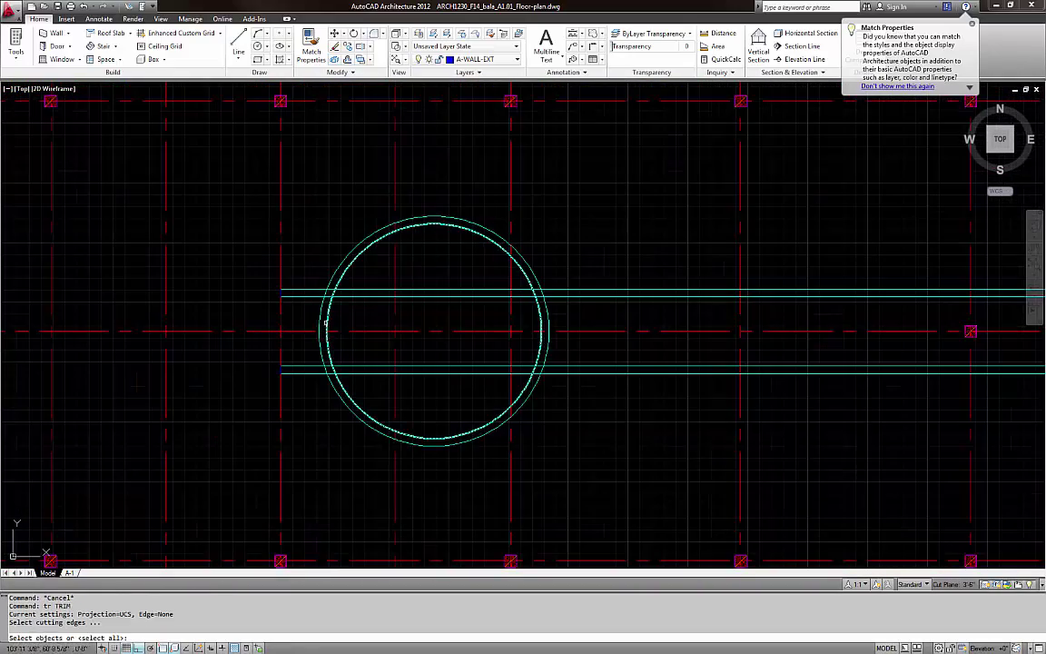
left_click(322, 329)
key("Return")
left_click(355, 277)
left_click(355, 341)
left_click(356, 374)
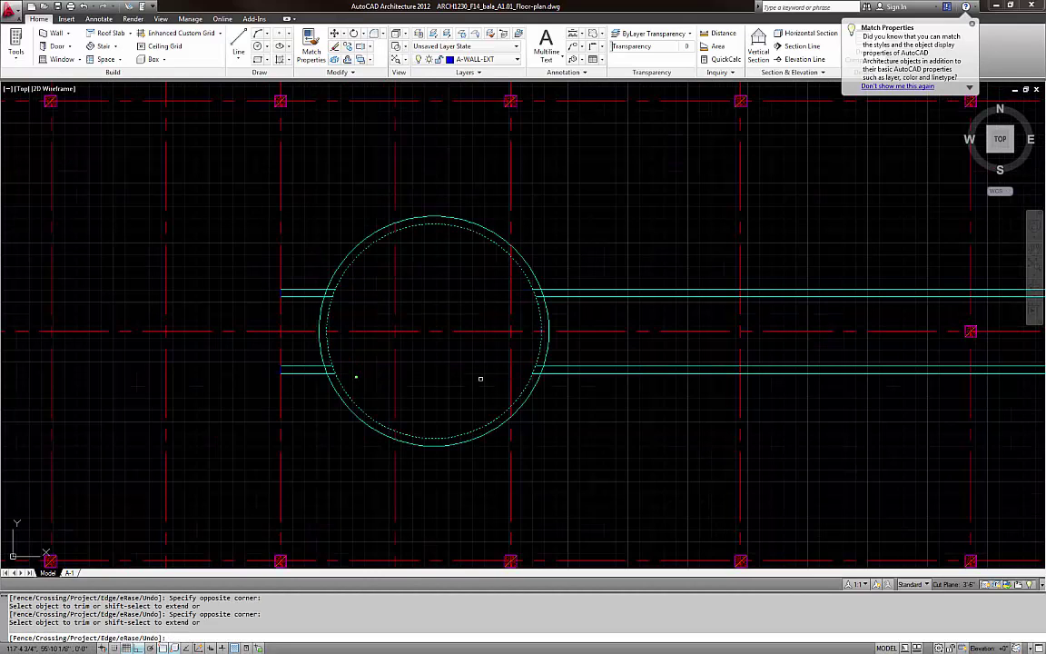
key("Escape")
Erase the leftover pairs of horizontal wall lines extending east of the circular stair
left_click(625, 387)
left_click(600, 350)
type("e")
left_click(605, 316)
left_click(580, 258)
type("e")
key("Return")
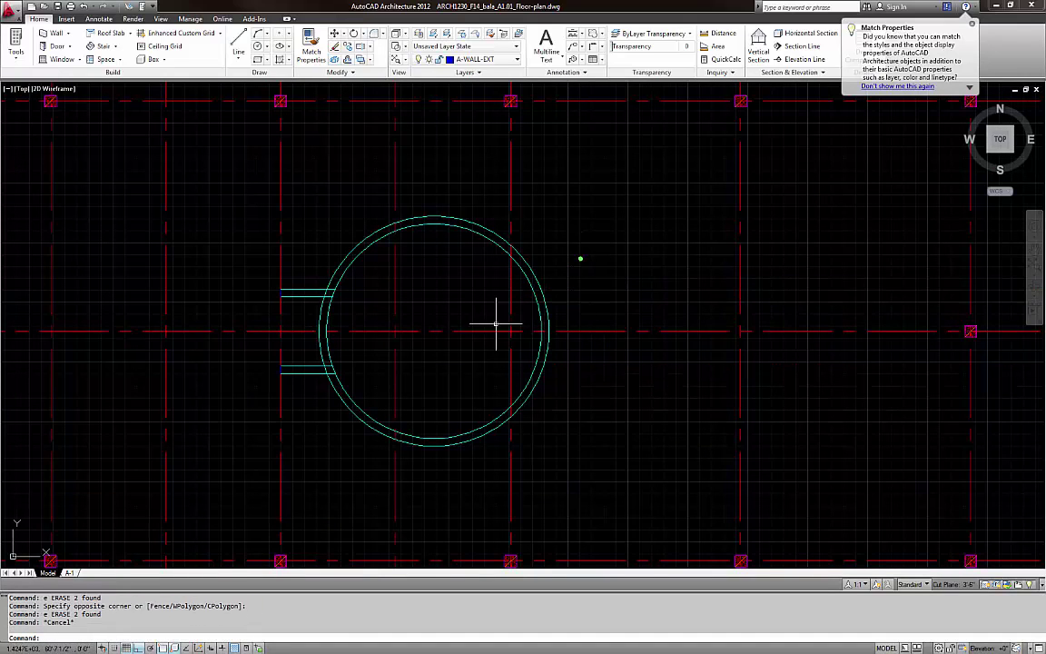
key("Escape")
key("Escape")
key("Escape")
key("Escape")
Draw vertical construction lines through the east and west quadrants of the stair's inner circle
scroll(364, 289, "up", 2)
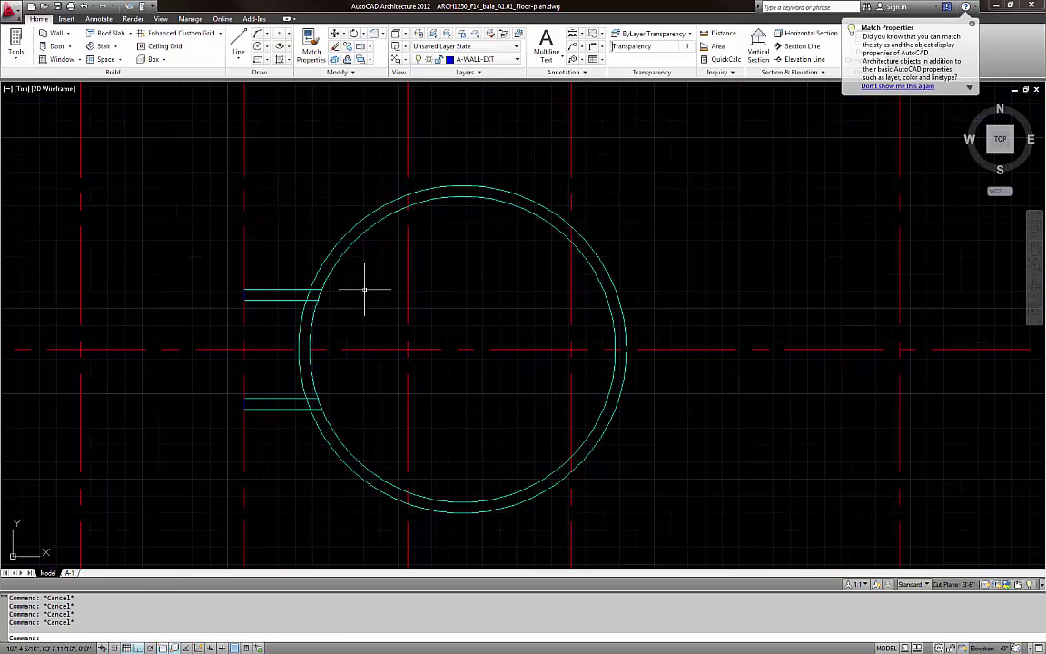
type("xl")
key("Return")
type("v")
key("Return")
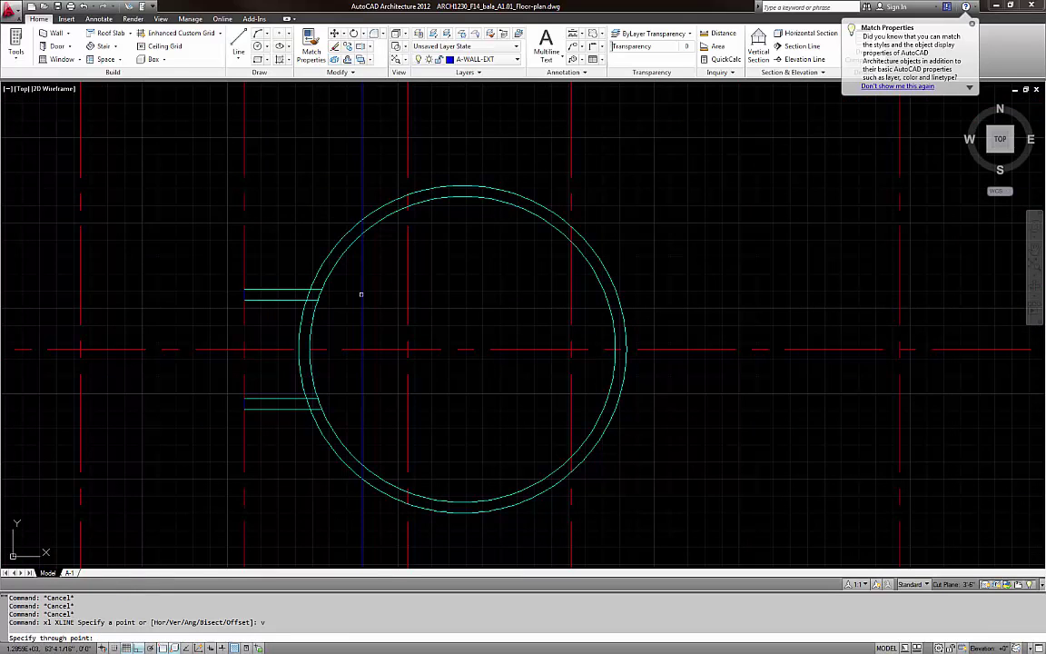
left_click(309, 349)
left_click(615, 349)
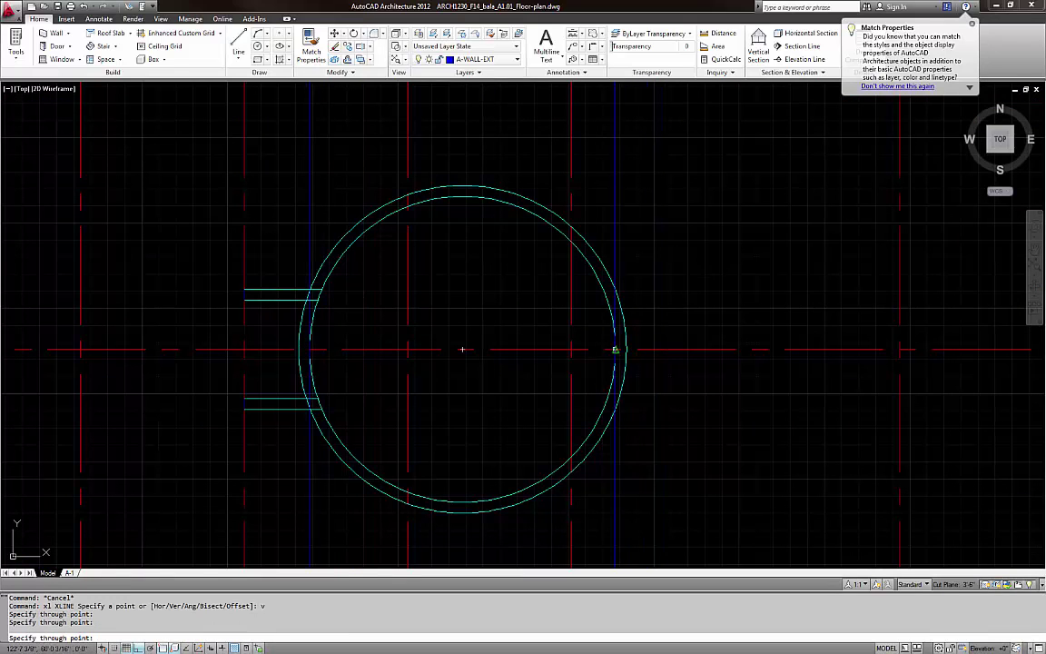
key("Escape")
key("Escape")
Draw horizontal construction lines through the north and south quadrants of the stair's inner circle
key("Return")
type("h")
key("Return")
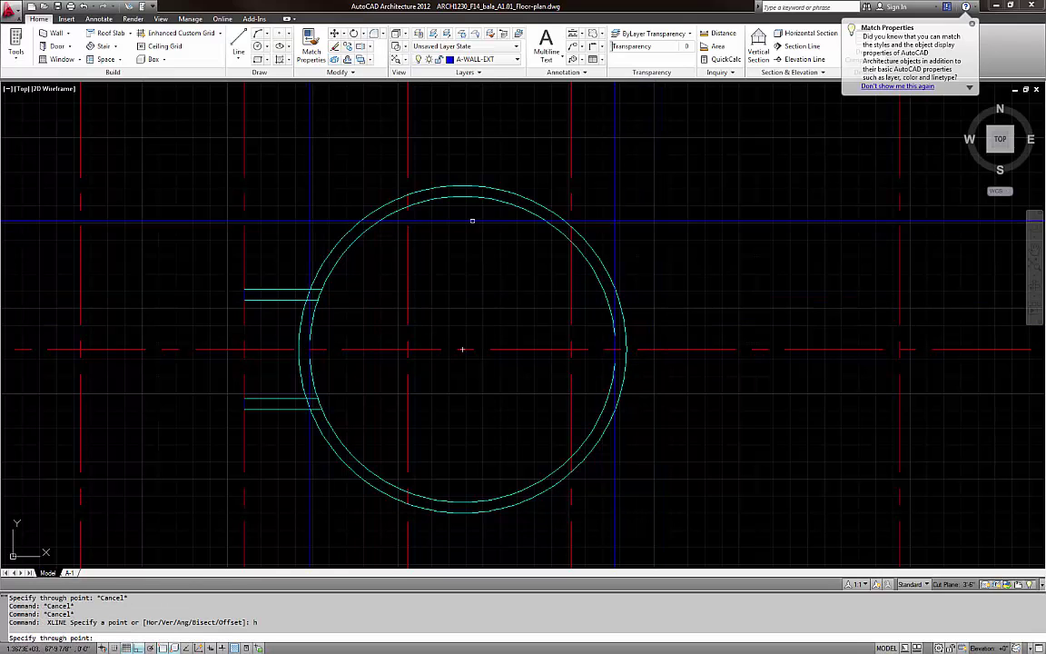
left_click(461, 196)
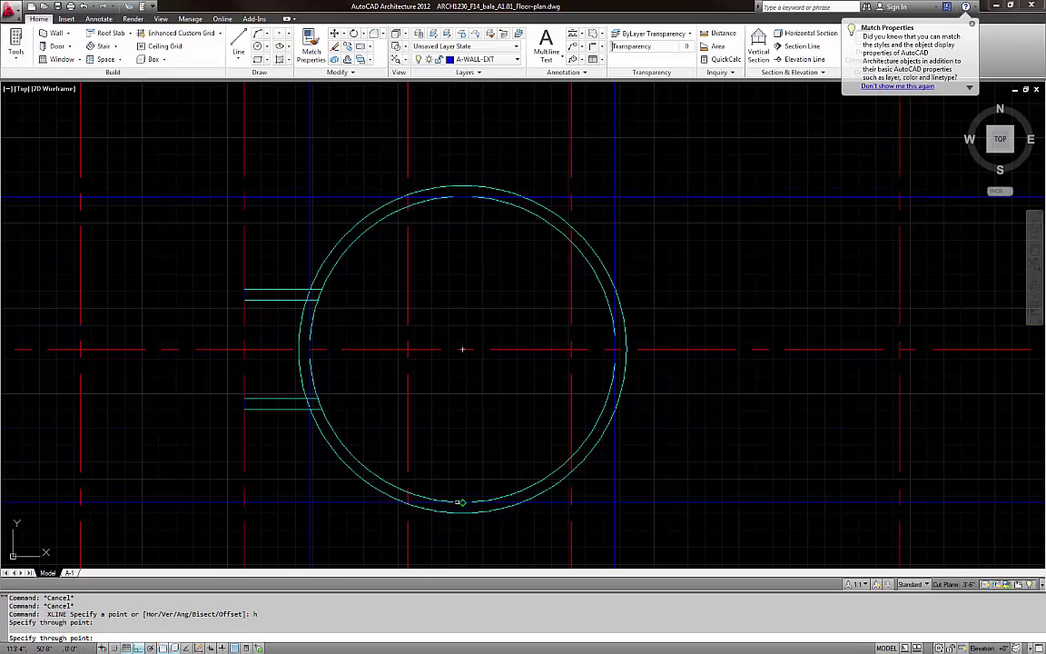
left_click(462, 502)
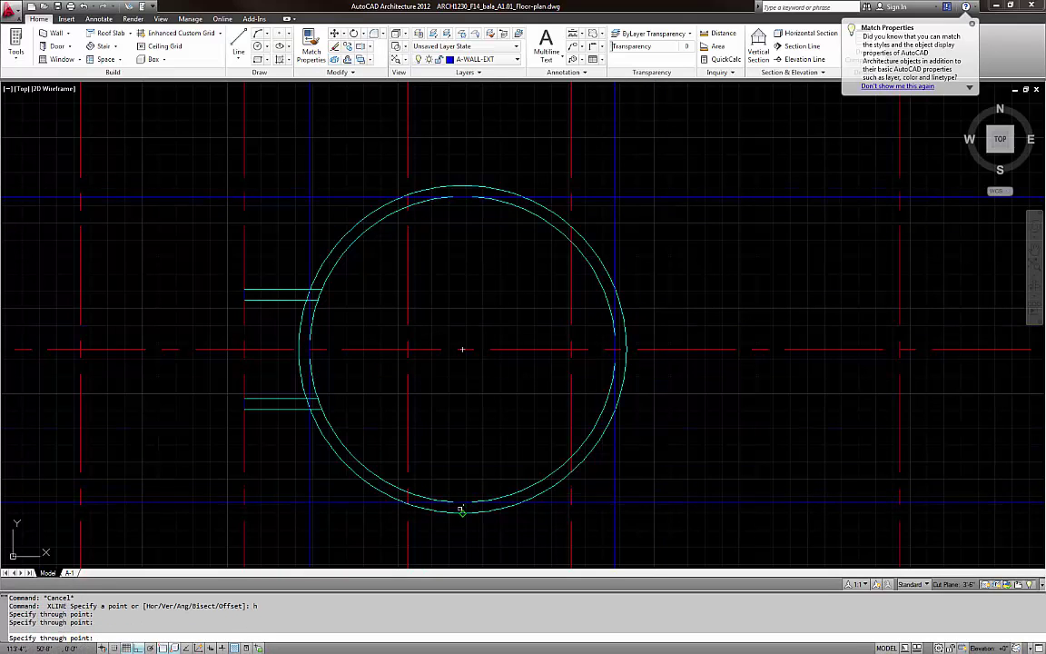
key("Escape")
key("Escape")
key("Escape")
Offset the four construction lines around the inner circle 48 inches toward the stair's centre
type("o")
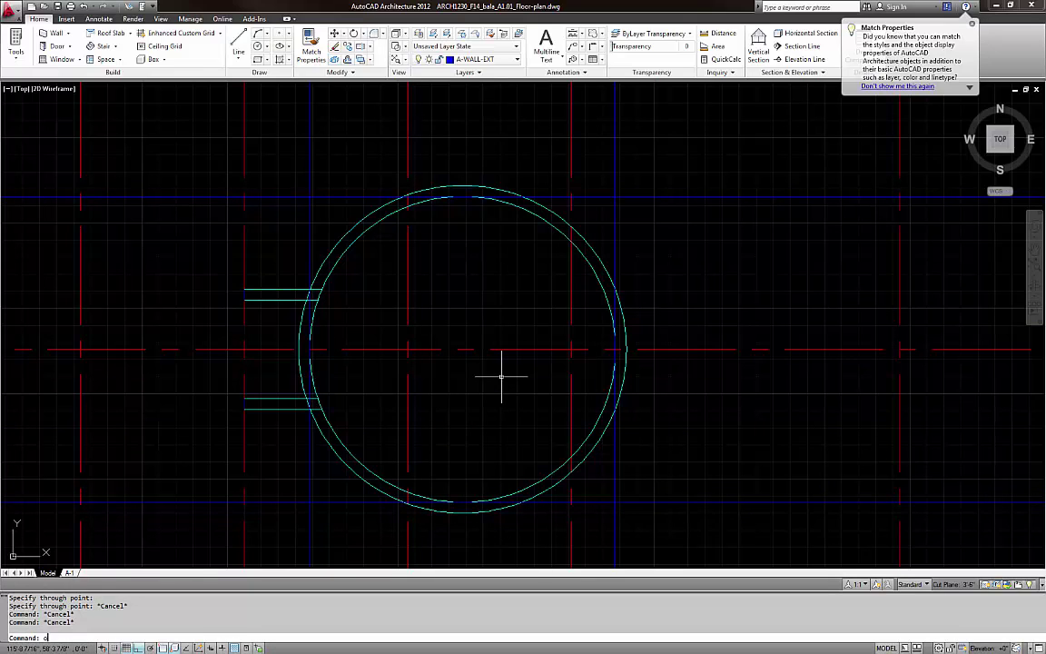
key("Return")
type("48")
key("Return")
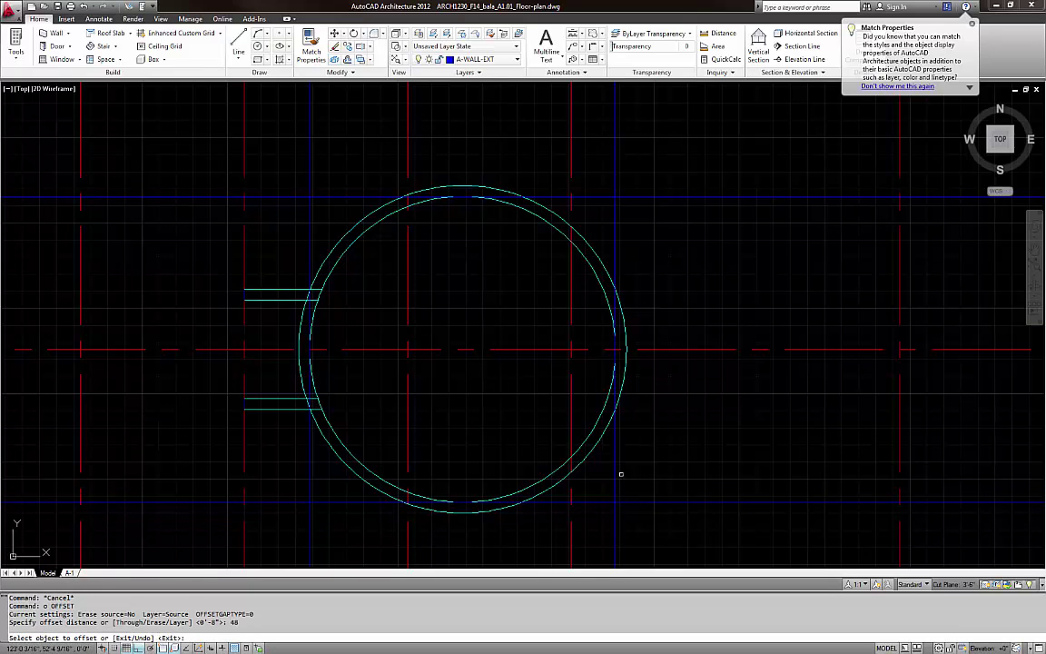
left_click(617, 472)
left_click(612, 467)
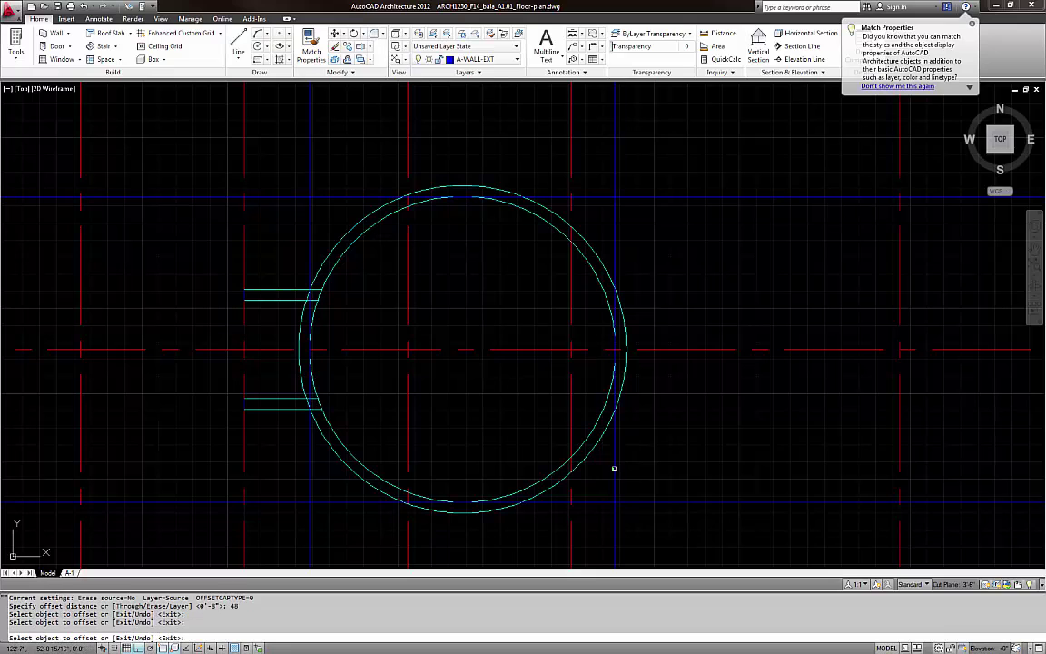
left_click(615, 472)
left_click(551, 462)
left_click(579, 502)
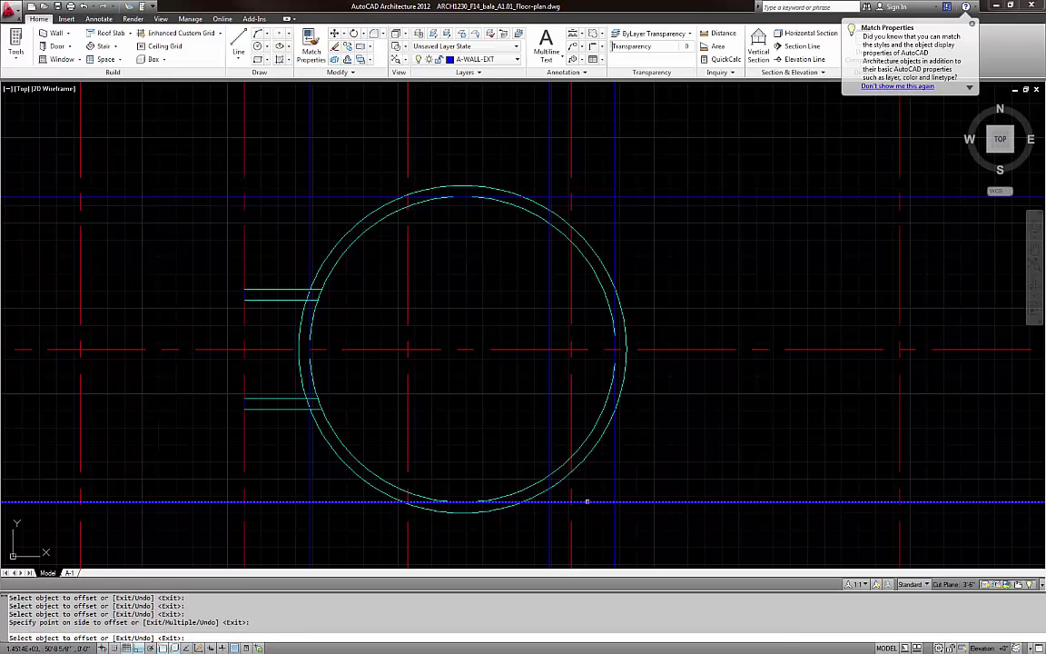
left_click(471, 385)
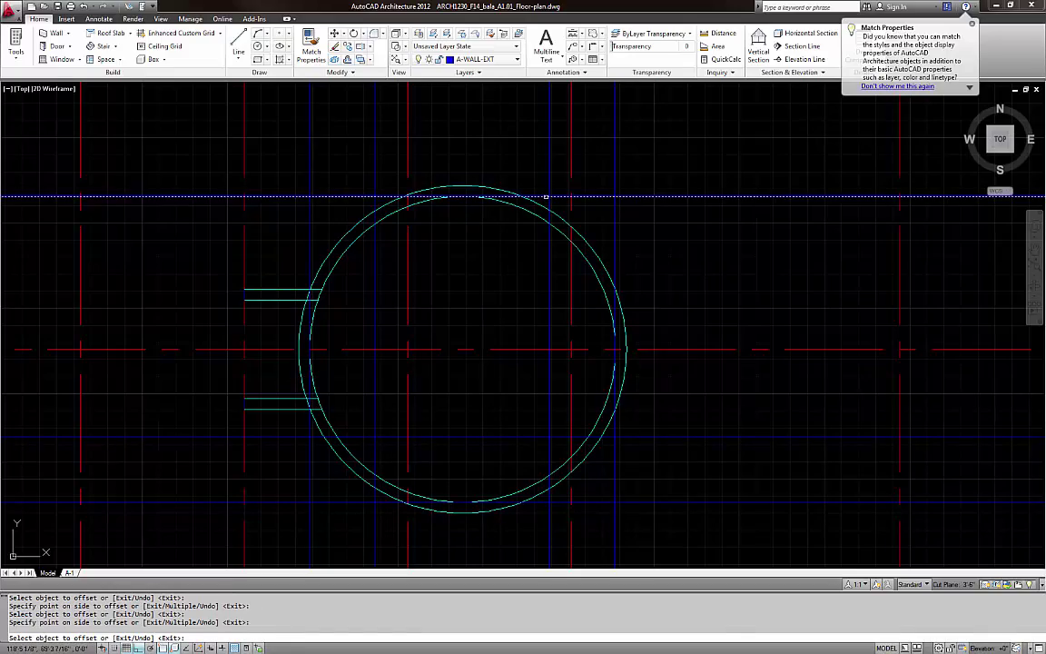
key("Escape")
key("Escape")
Measure the stair width on the scanned base plan, from the circular wall's east inner face to the central square
scroll(399, 329, "down", 4)
middle_click_drag(767, 352, 352, 351)
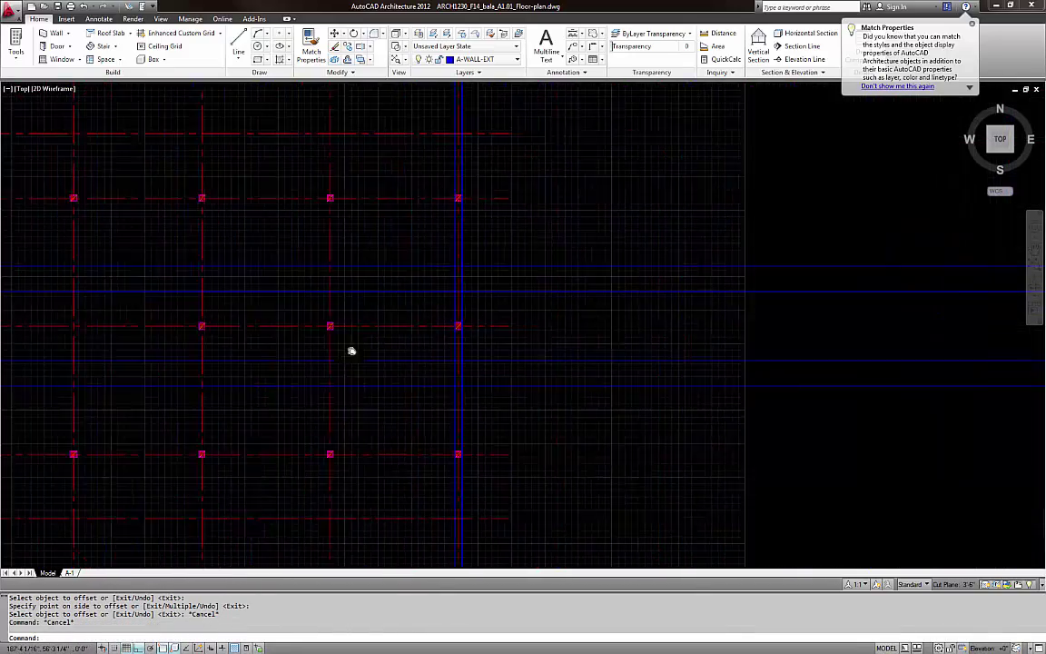
middle_click_drag(920, 351, 330, 347)
scroll(330, 347, "down", 4)
scroll(761, 371, "up", 3)
scroll(782, 374, "up", 3)
middle_click_drag(783, 356, 446, 377)
scroll(586, 357, "up", 3)
key("Escape")
key("Escape")
type("cli")
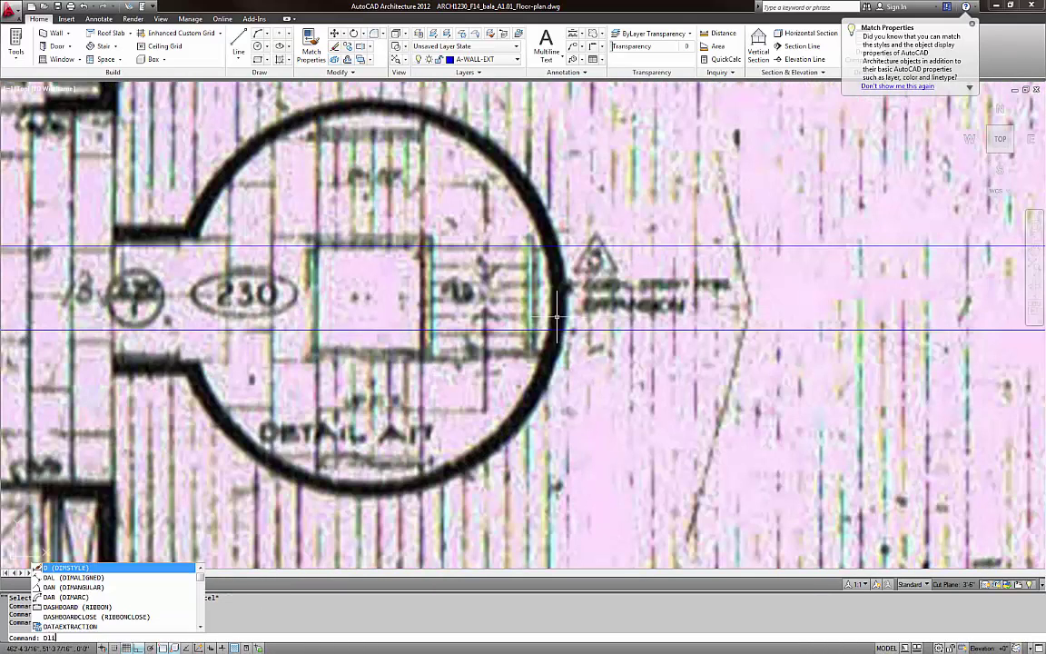
key("Return")
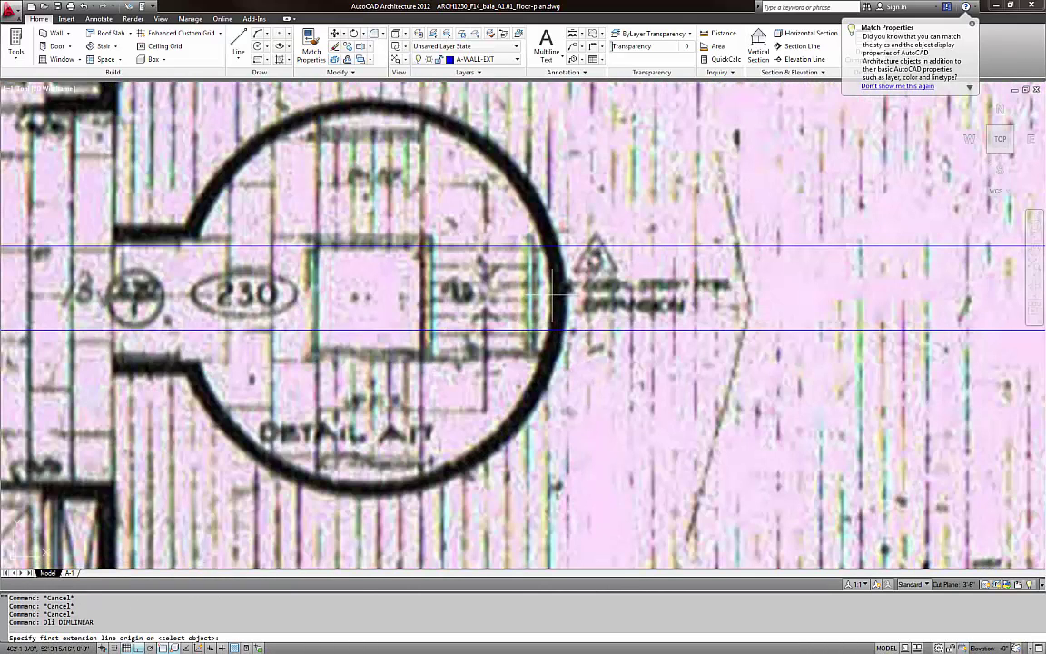
left_click(553, 293)
left_click(425, 293)
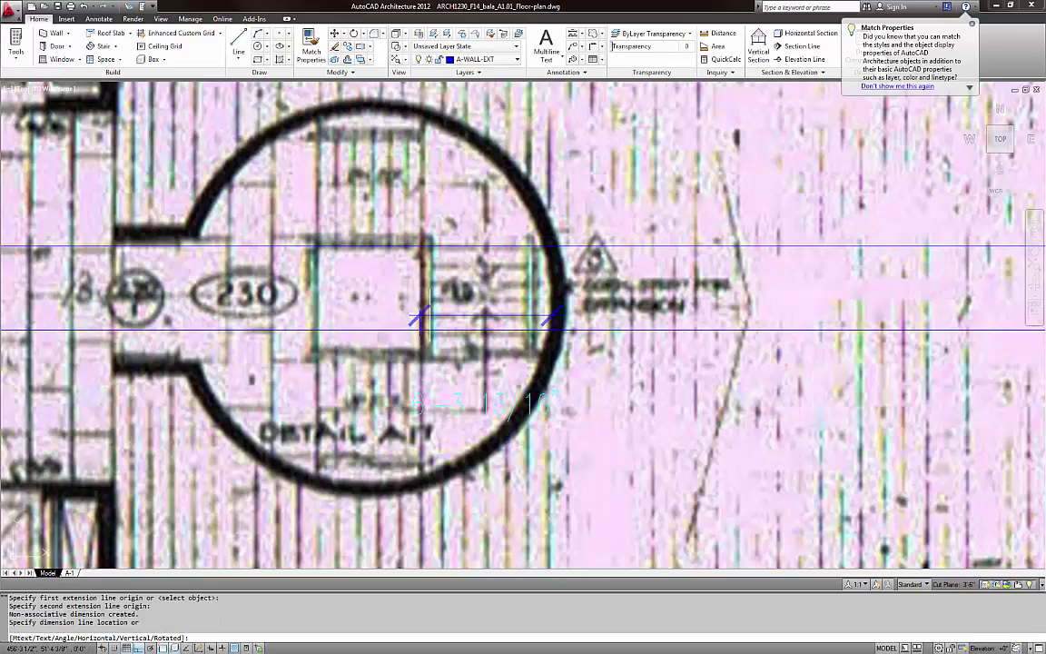
key("Escape")
key("Escape")
Erase the four offset construction lines crossing the inside of the circular stair
scroll(505, 332, "down", 8)
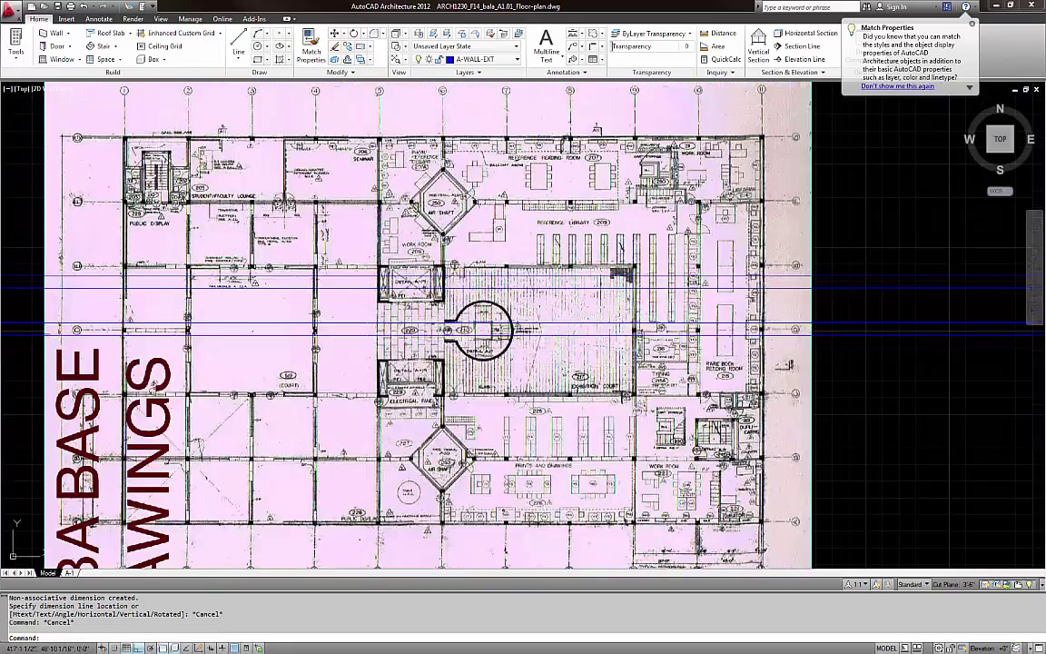
middle_click_drag(505, 335, 841, 340)
scroll(319, 365, "down", 6)
middle_click_drag(319, 365, 593, 351)
scroll(581, 346, "up", 6)
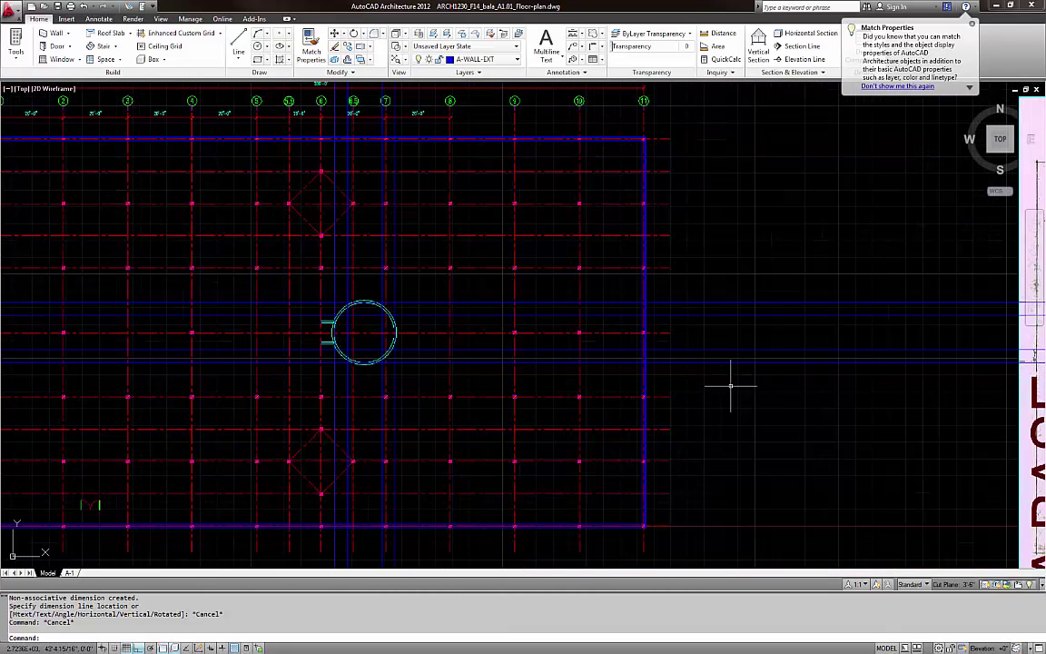
scroll(343, 348, "up", 5)
scroll(422, 349, "up", 2)
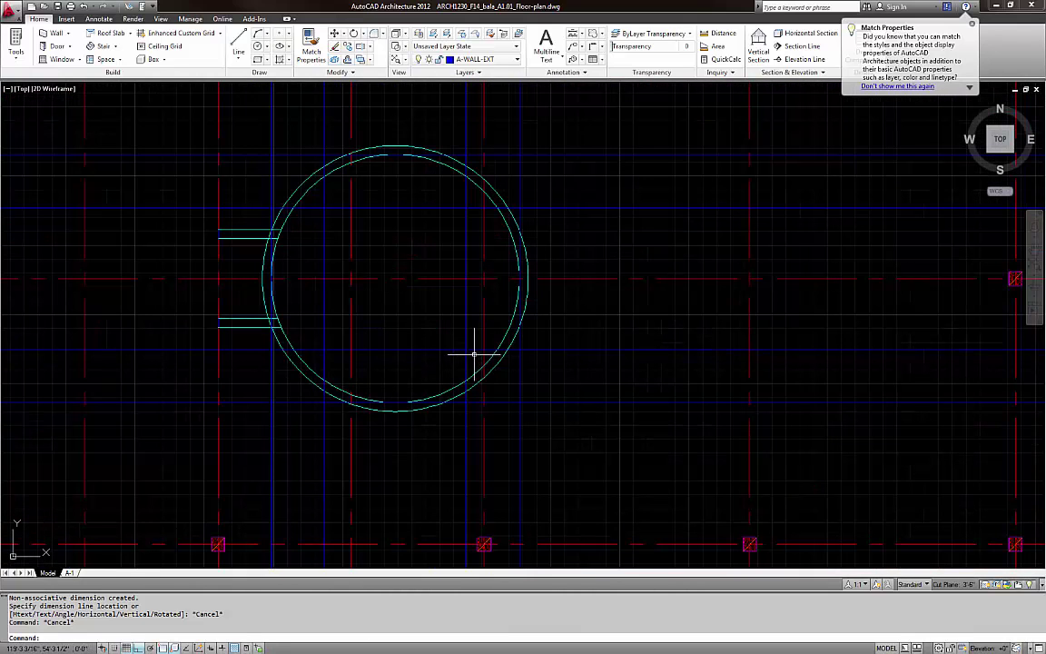
left_click(473, 353)
left_click(420, 311)
type("e")
key("Return")
left_click(336, 228)
left_click(307, 204)
type("e")
key("Return")
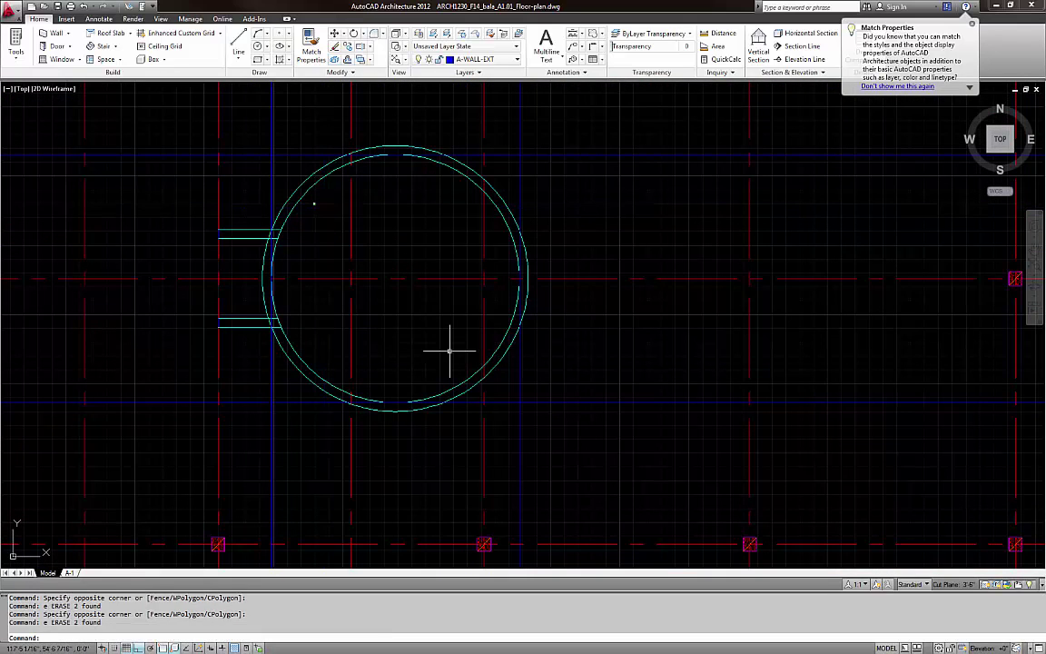
Lock the A-GRID layer that holds the column grid lines
scroll(449, 350, "down", 4)
middle_click_drag(449, 350, 513, 395)
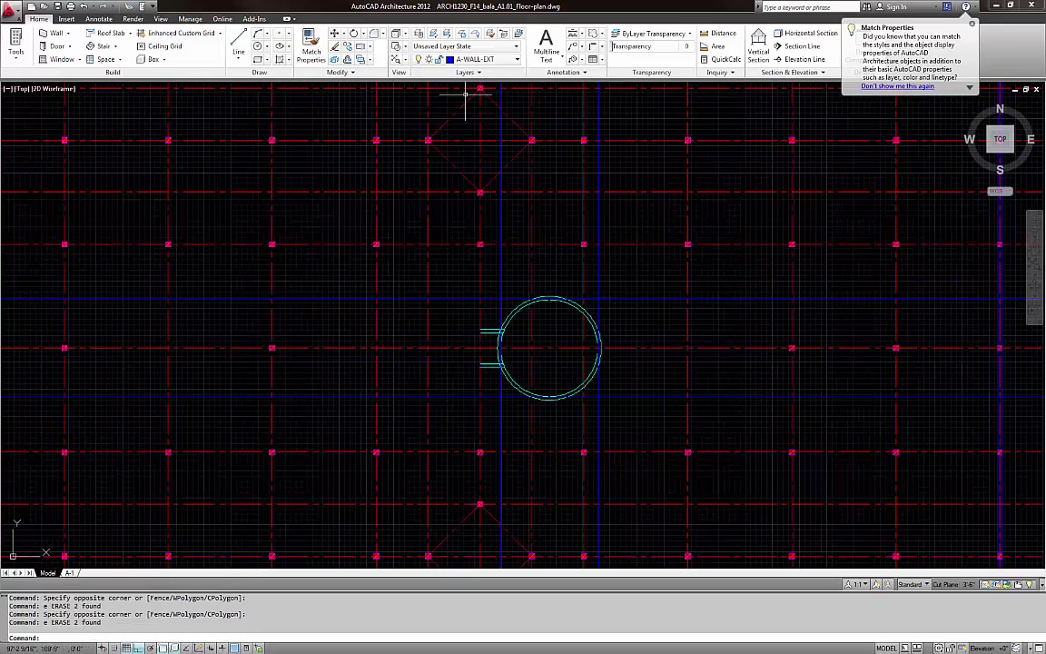
scroll(536, 248, "up", 2)
middle_click_drag(537, 254, 506, 282)
left_click(528, 280)
left_click(509, 256)
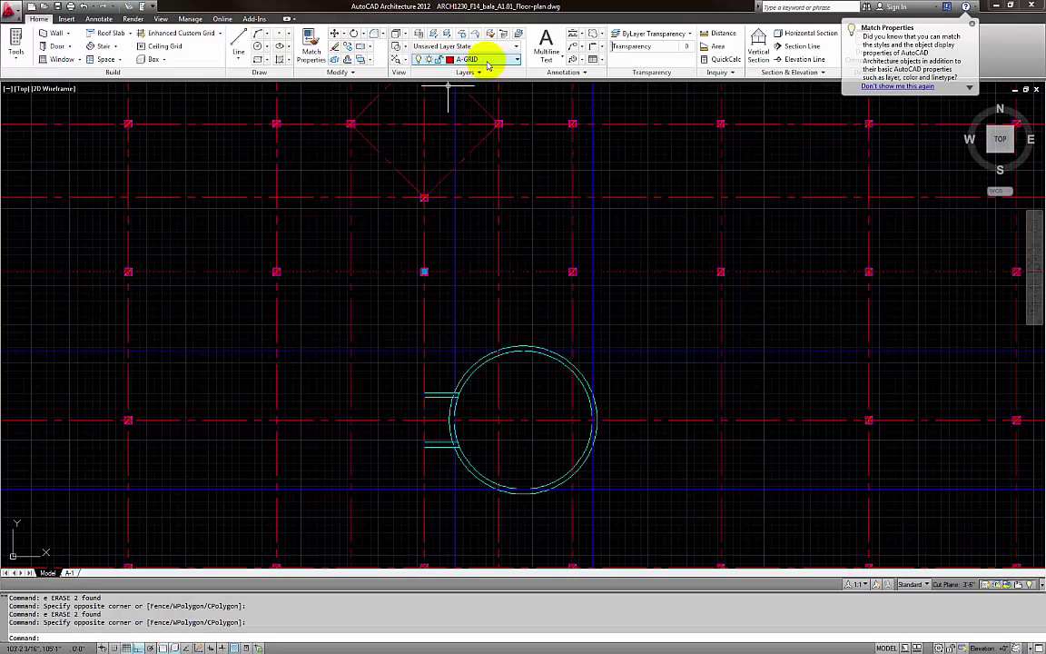
left_click(487, 61)
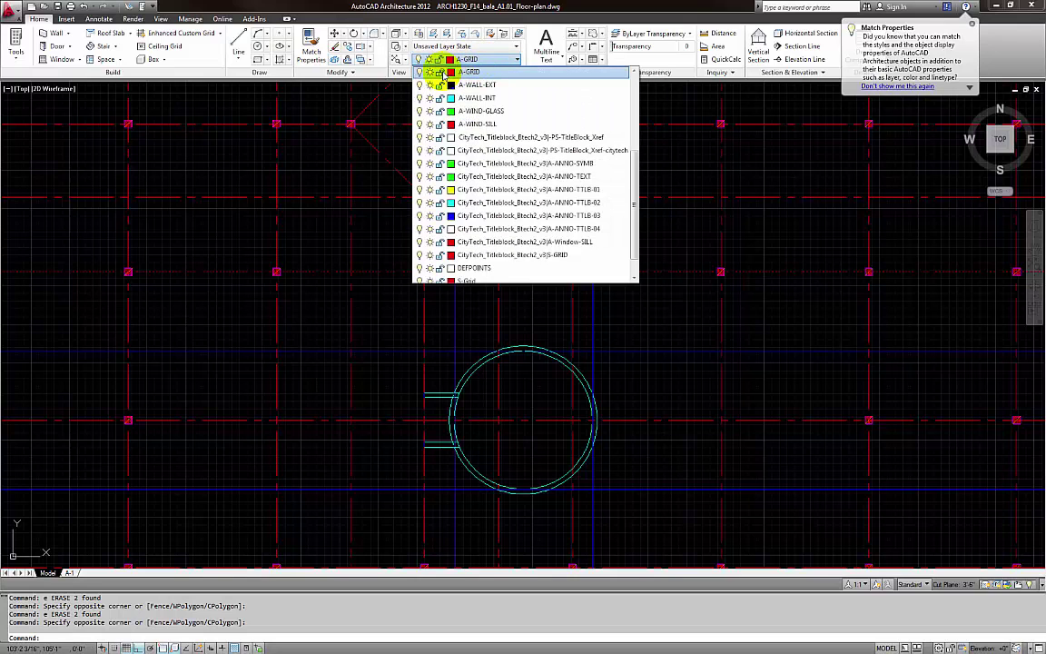
left_click(441, 73)
left_click(647, 303)
key("Escape")
Lock the A-COL layer that holds the columns
scroll(549, 277, "up", 5)
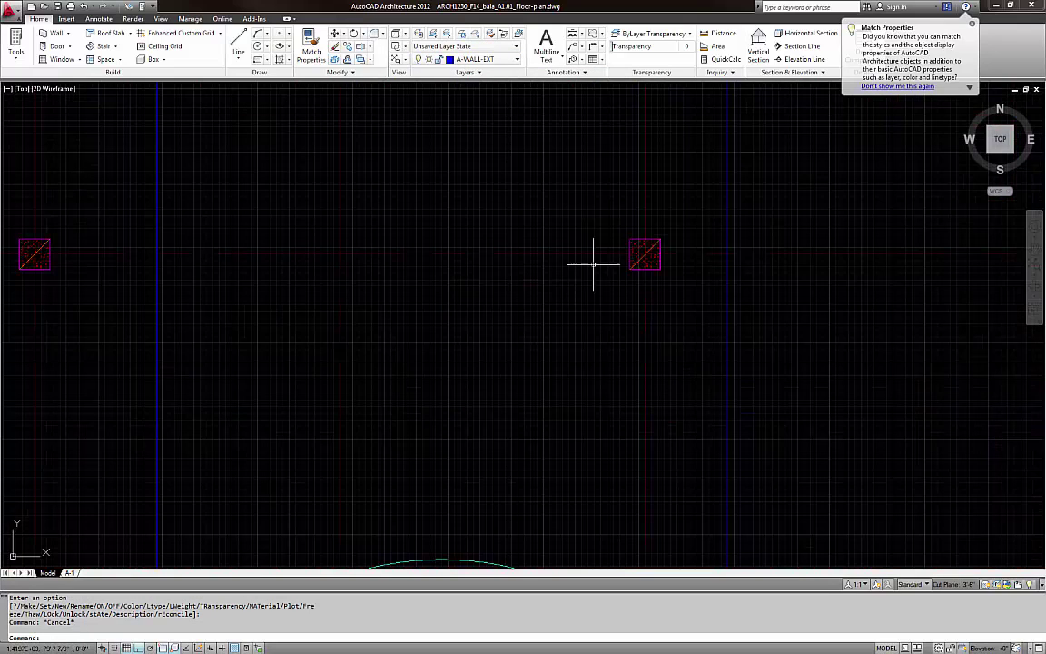
left_click(652, 239)
left_click(458, 59)
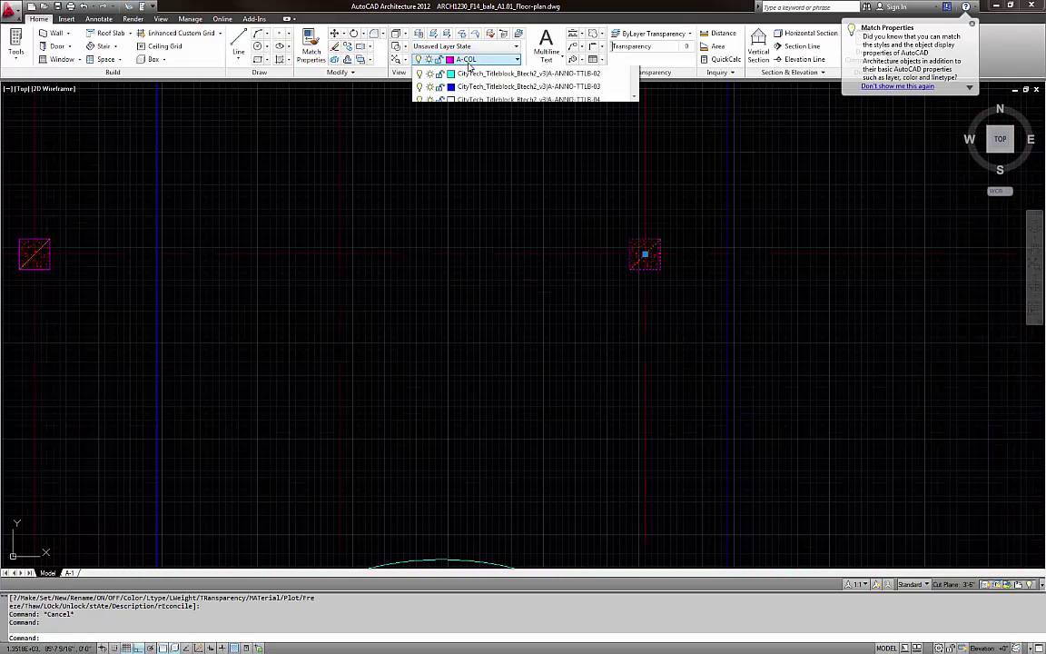
left_click(439, 72)
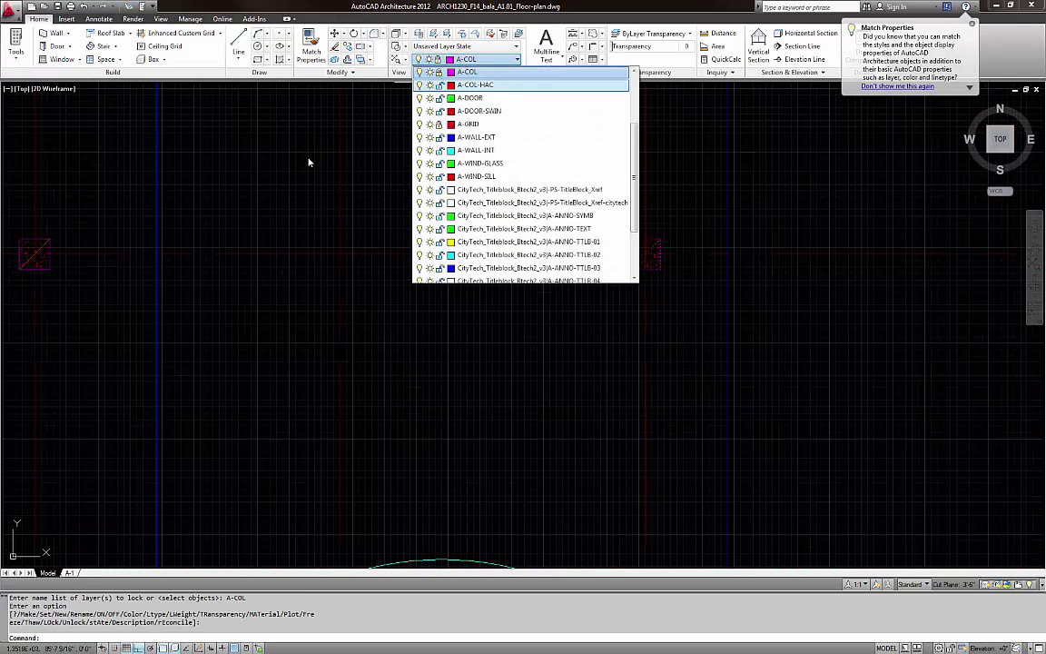
left_click(290, 180)
key("Escape")
scroll(514, 265, "up", 5)
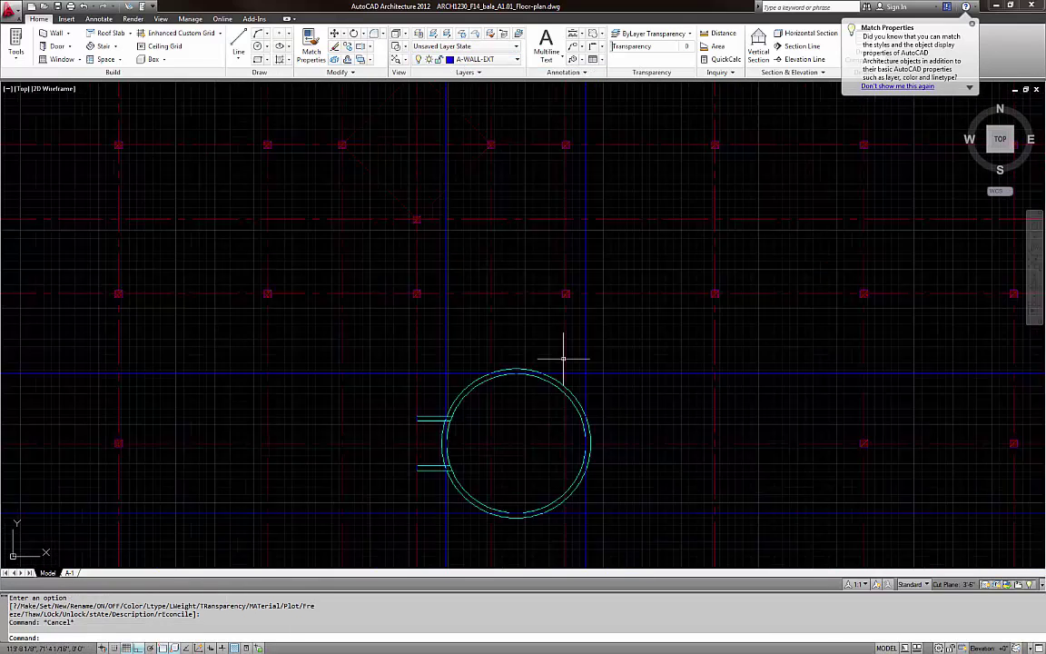
middle_click_drag(511, 387, 553, 354)
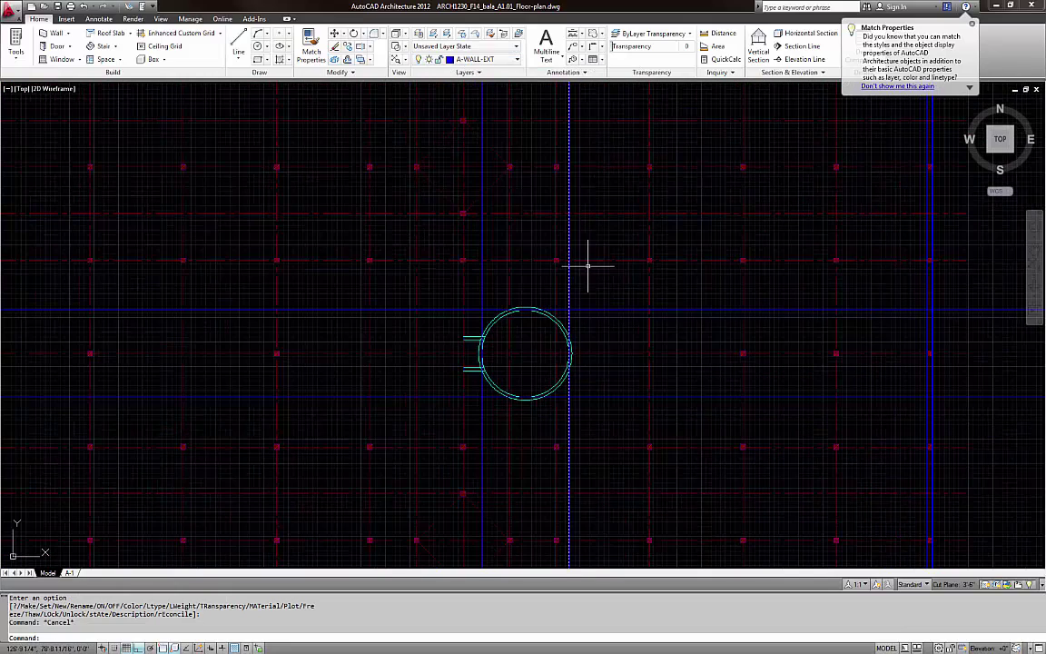
left_click(630, 279)
left_click(606, 244)
left_click(628, 299)
left_click(583, 222)
key("Escape")
key("Escape")
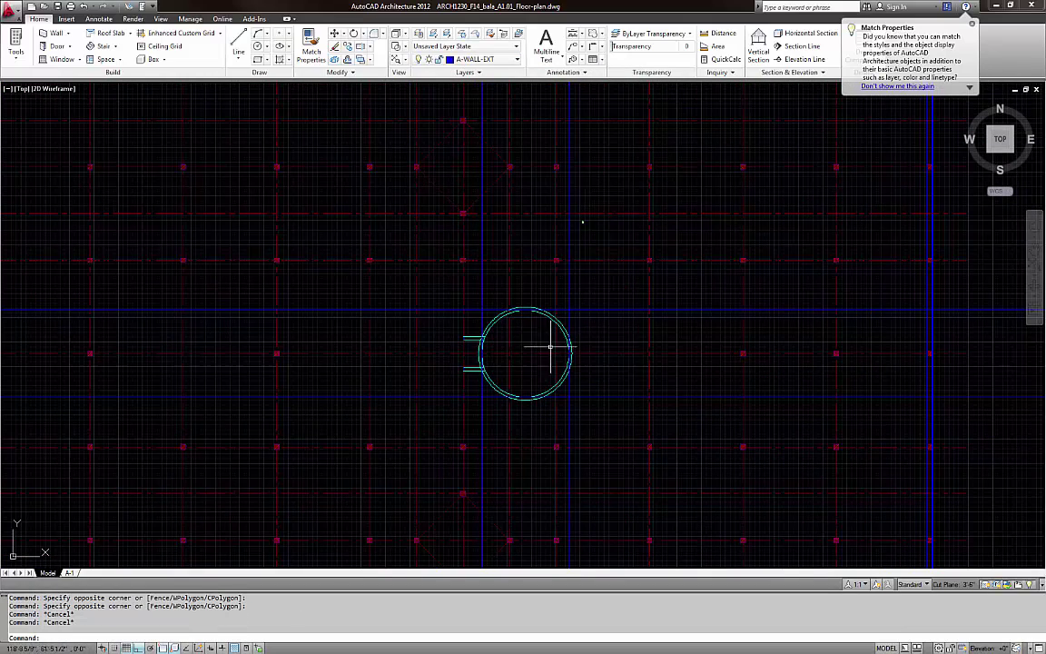
Offset the east, north and south construction lines around the inner circle 6'4" toward the stair's centre
scroll(552, 351, "up", 3)
scroll(505, 293, "up", 2)
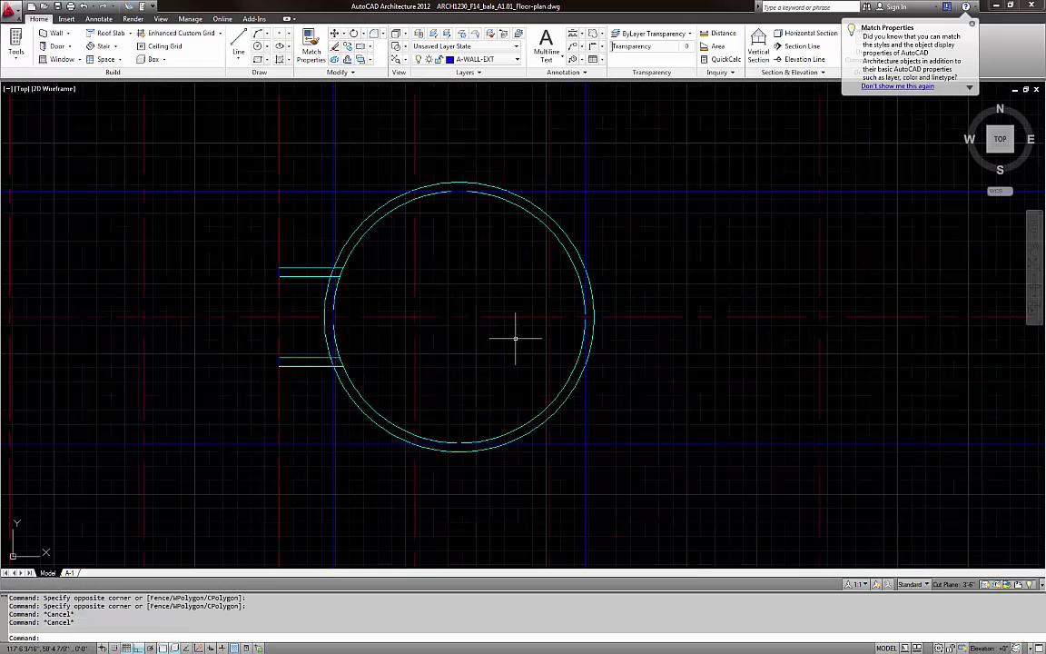
key("Escape")
key("Escape")
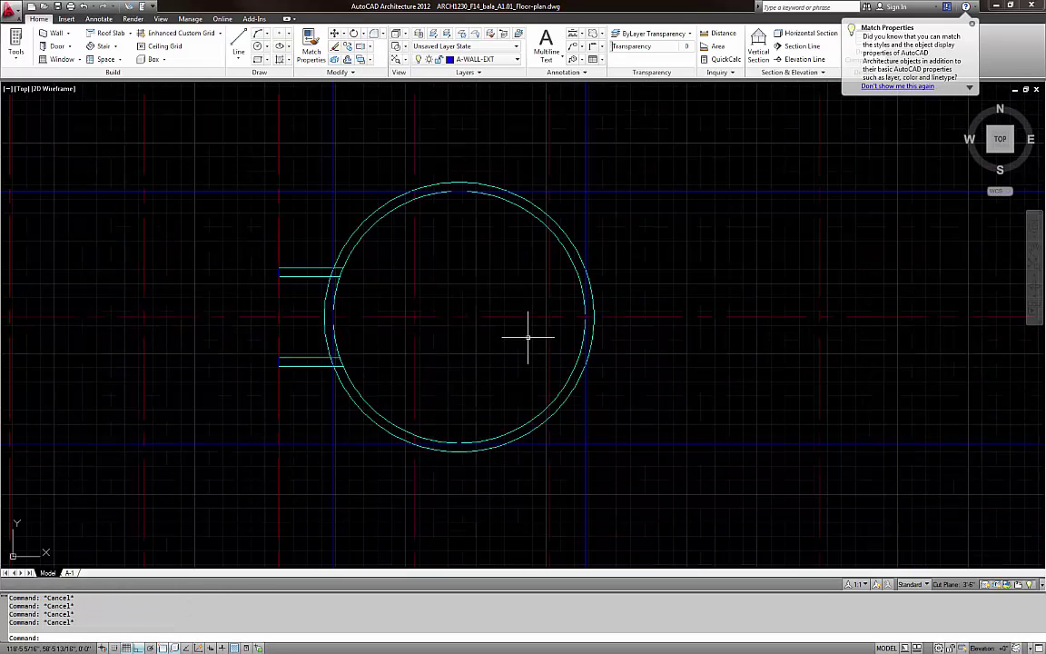
type("o")
key("Return")
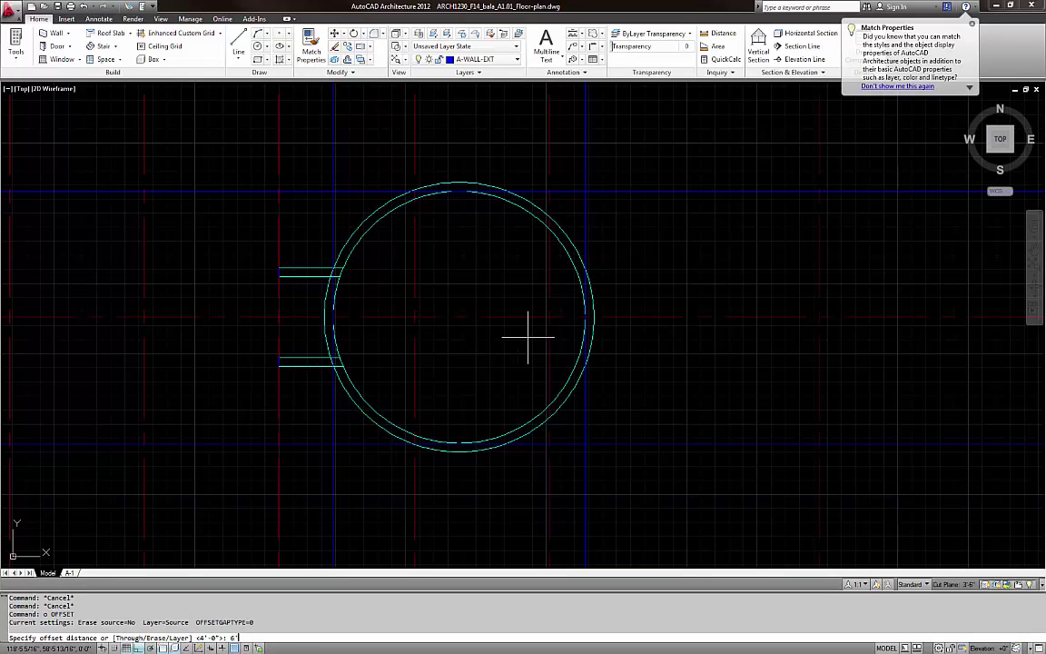
key("Return")
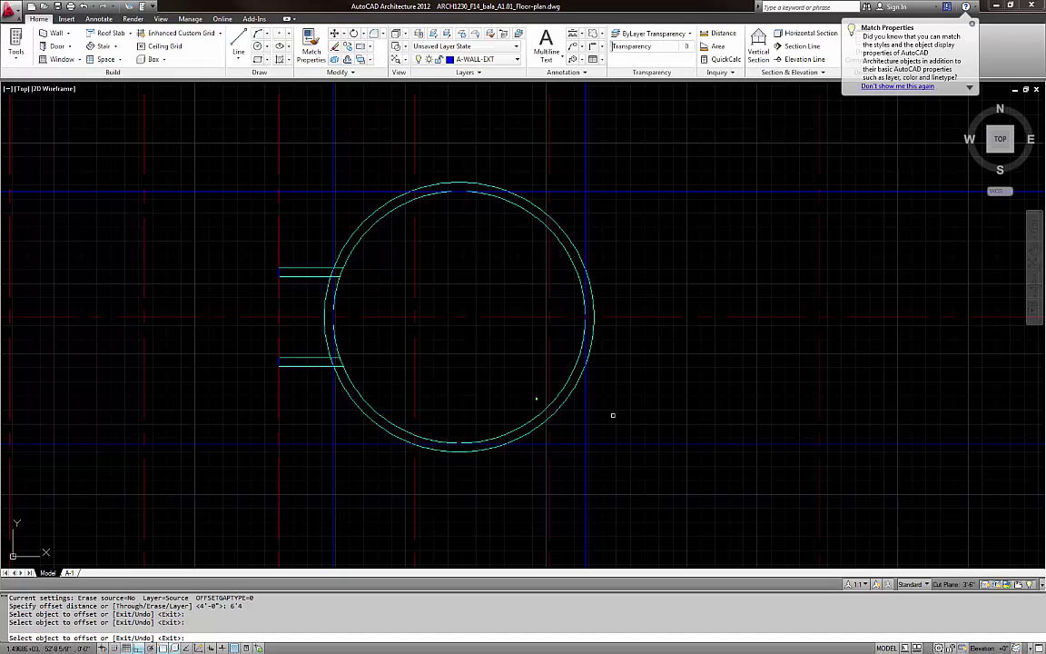
left_click(583, 411)
left_click(499, 384)
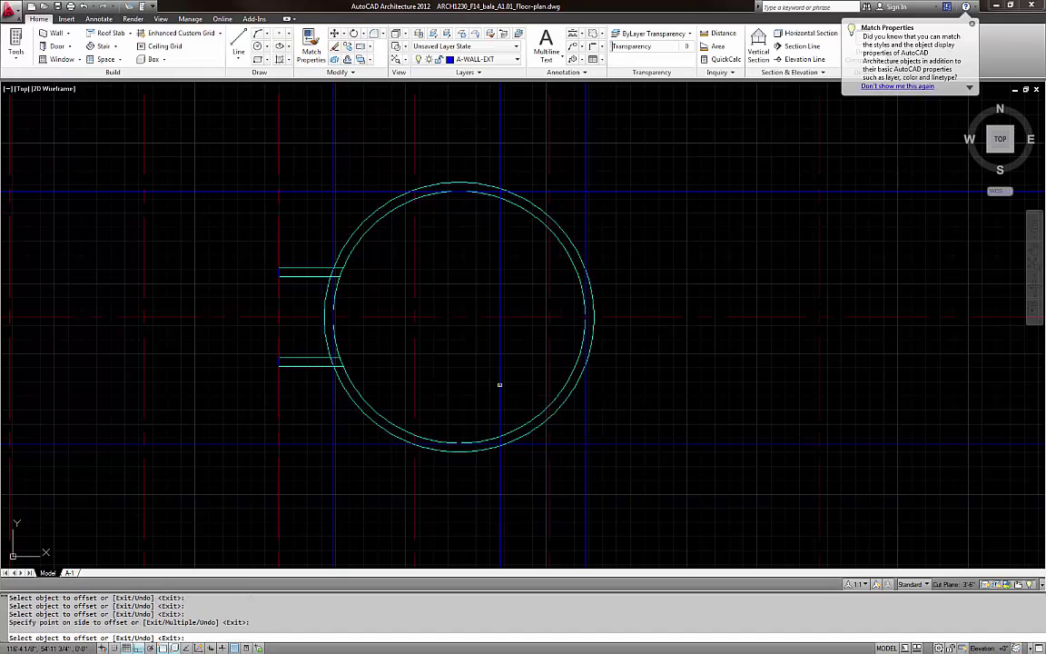
left_click(544, 190)
left_click(525, 346)
left_click(569, 444)
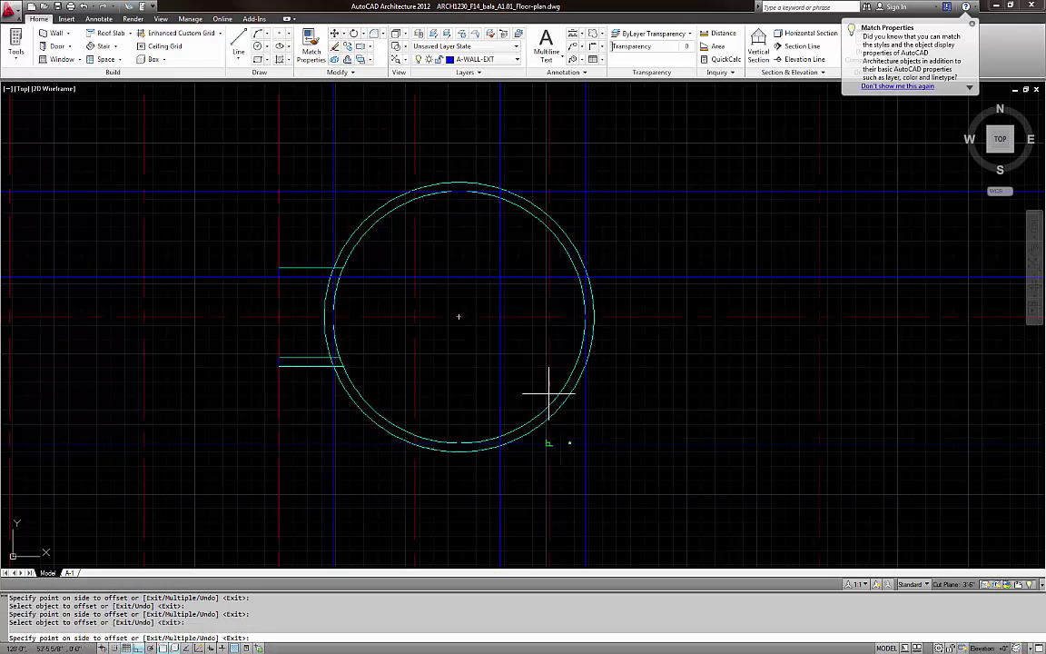
left_click(535, 363)
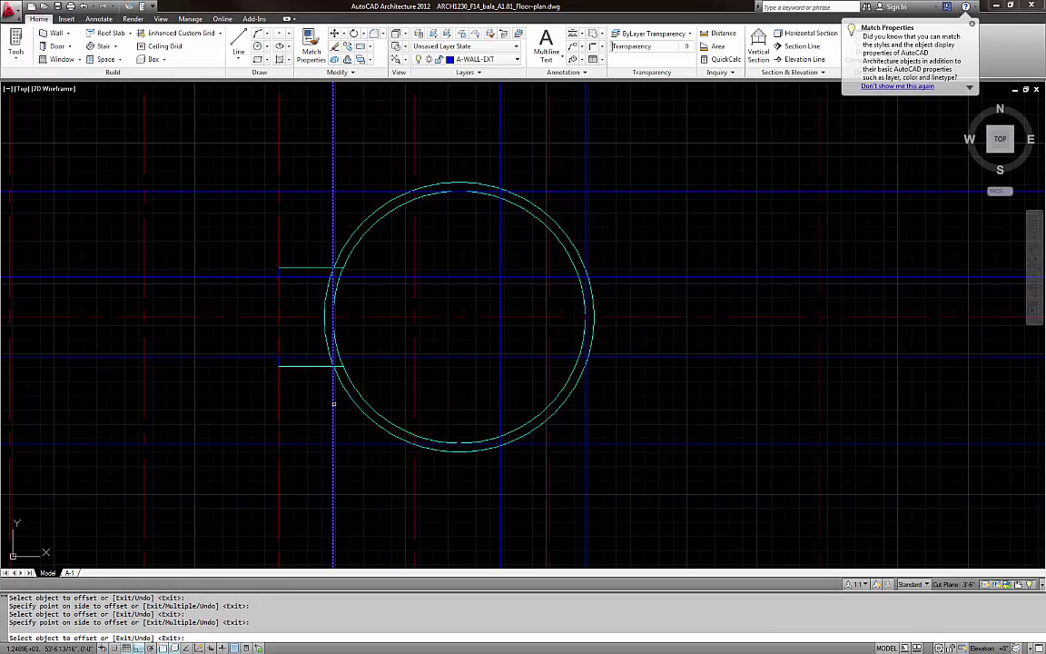
Fillet the vertical and horizontal wall lines with radius 0 at the upper-left corner of the central square
key("Escape")
key("Escape")
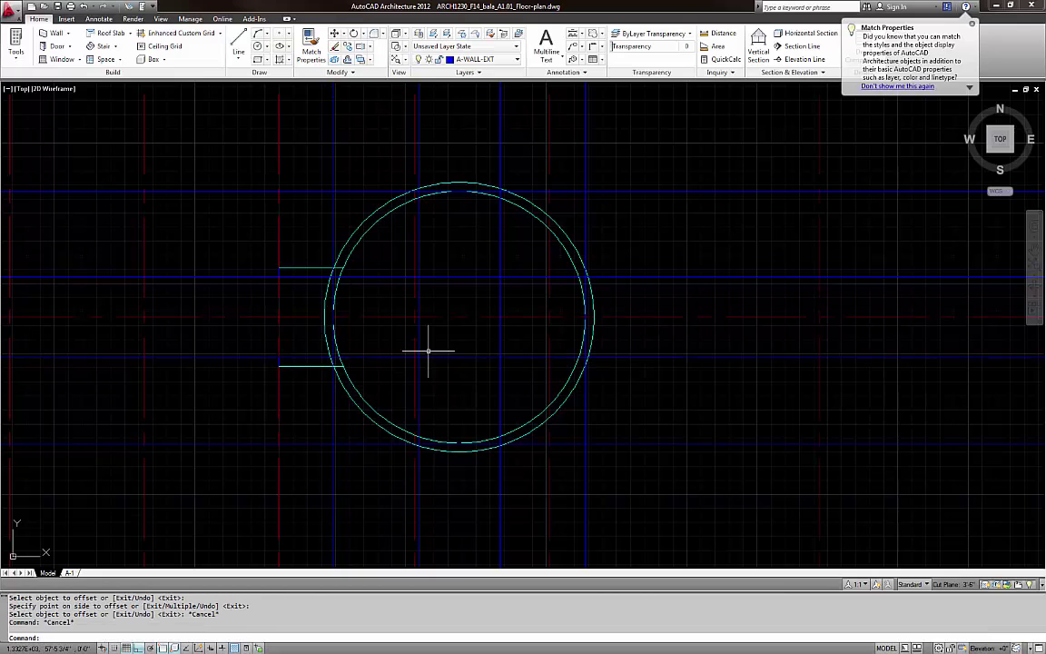
key("Escape")
key("Escape")
scroll(446, 298, "up", 2)
type("f")
key("Return")
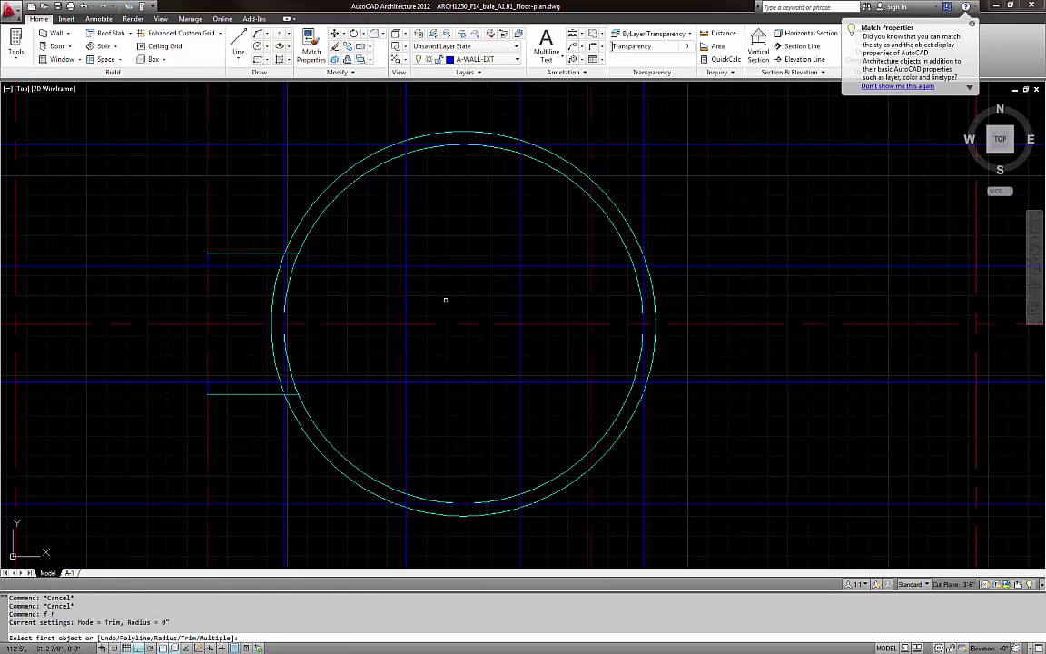
key("Escape")
key("Escape")
type("f")
key("Return")
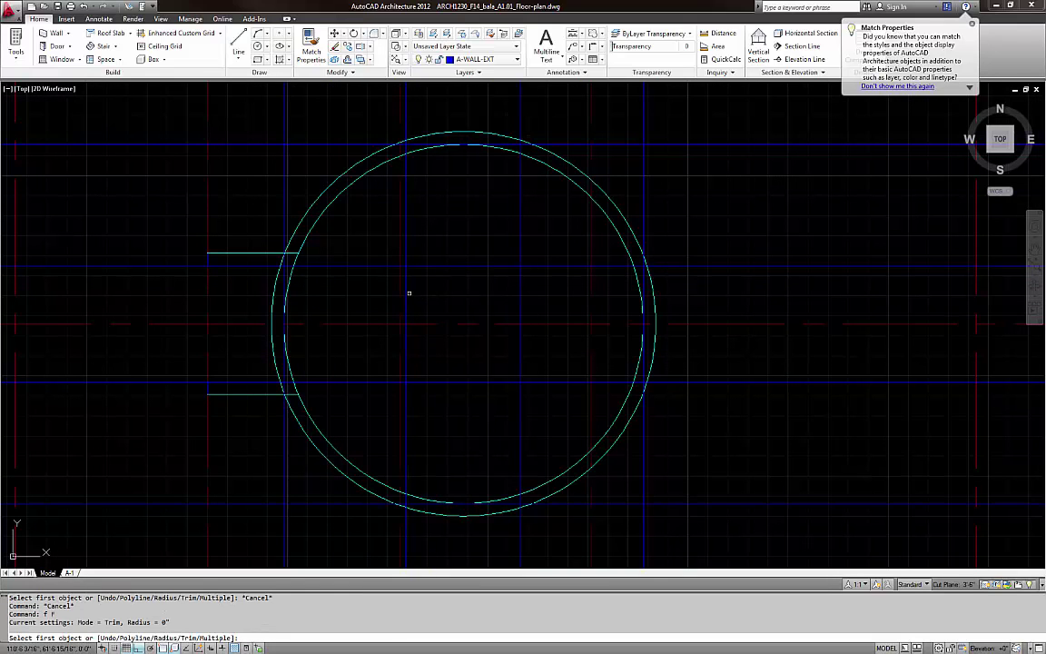
left_click(406, 292)
left_click(422, 266)
Fillet the square's other corners with radius 0 to close its outline inside the circular wall
key("Return")
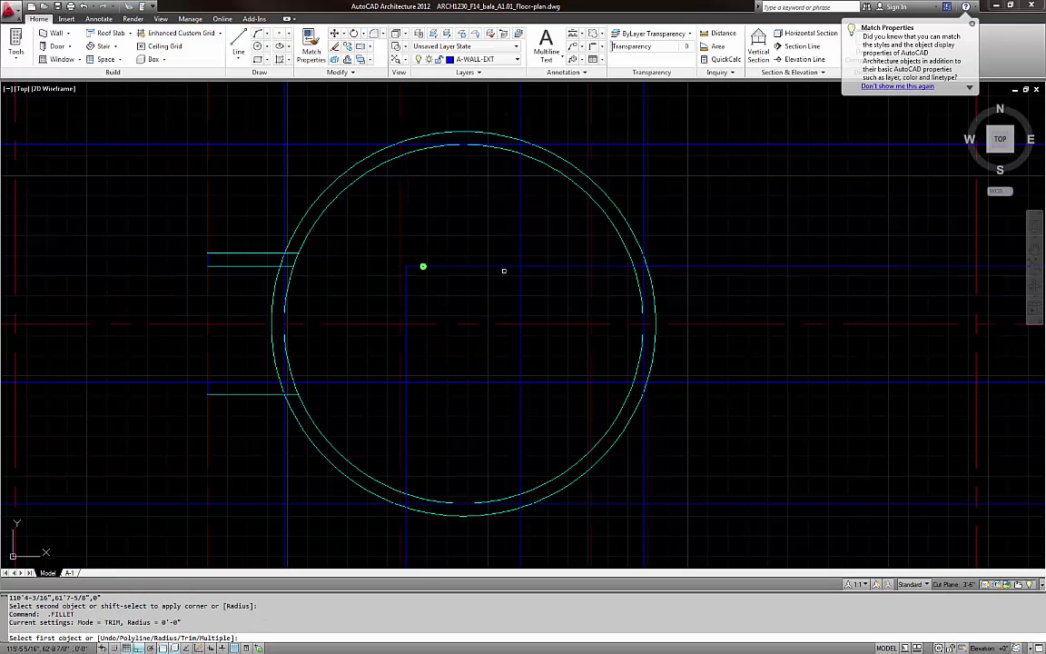
left_click(505, 267)
left_click(520, 285)
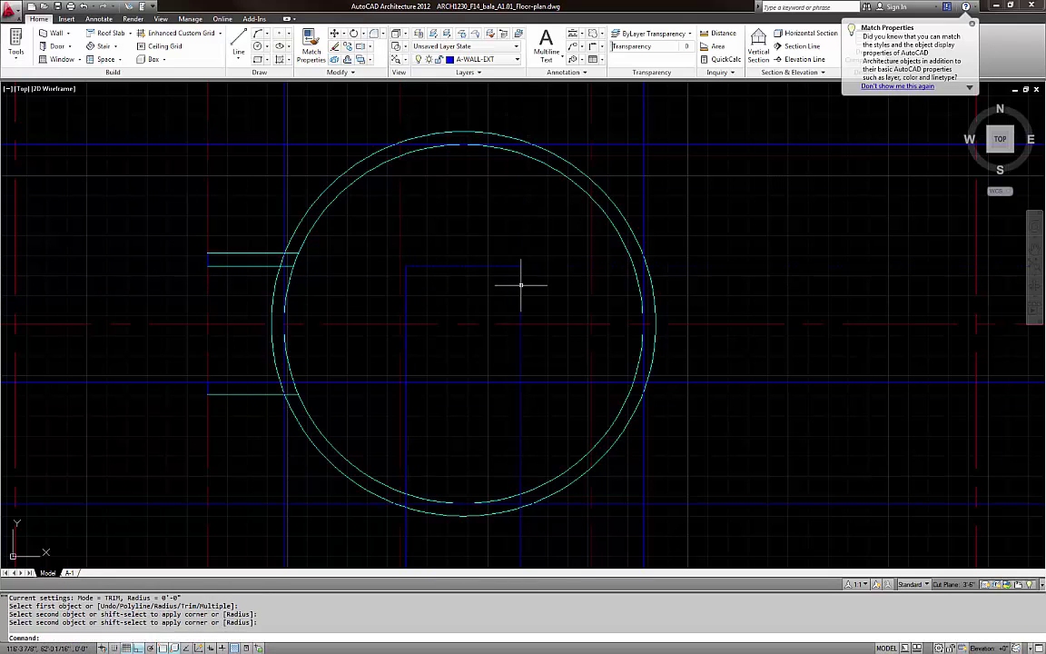
key("Return")
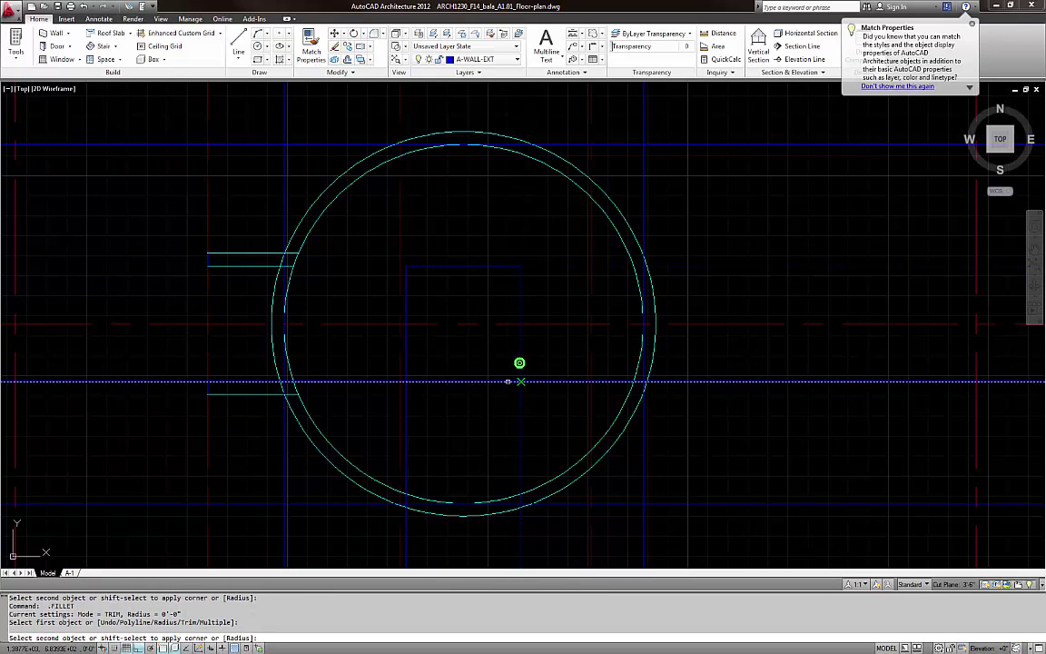
left_click(509, 381)
key("Escape")
key("Escape")
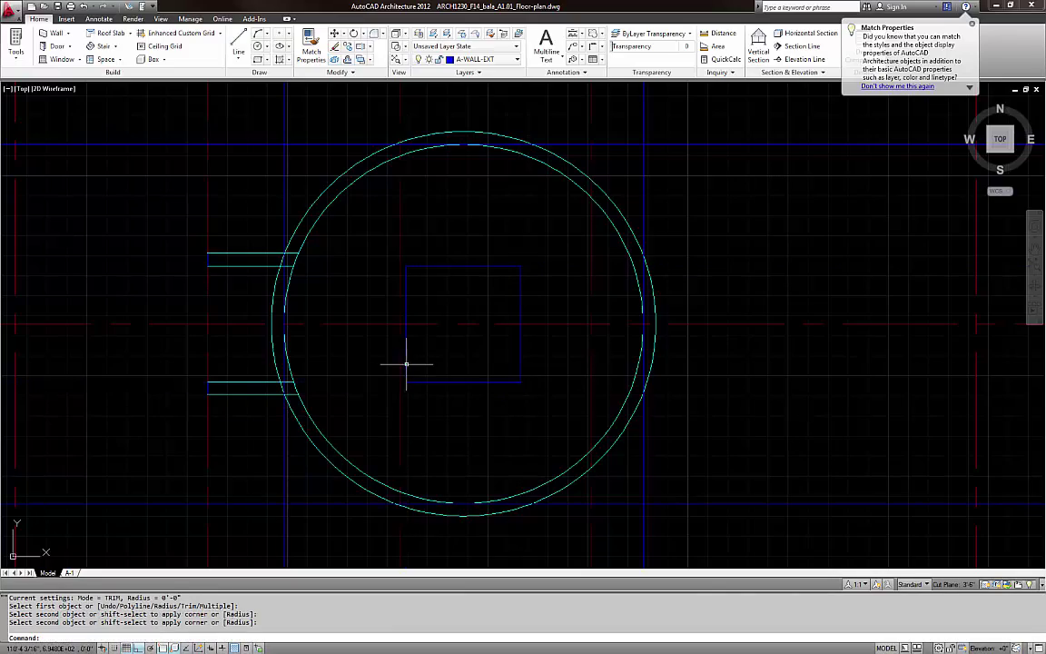
Examine the scanned base floor plan around the circular room and compare it with the drawn walls
scroll(463, 353, "down", 2)
scroll(464, 352, "down", 2)
middle_click_drag(472, 359, 413, 355)
scroll(405, 346, "down", 2)
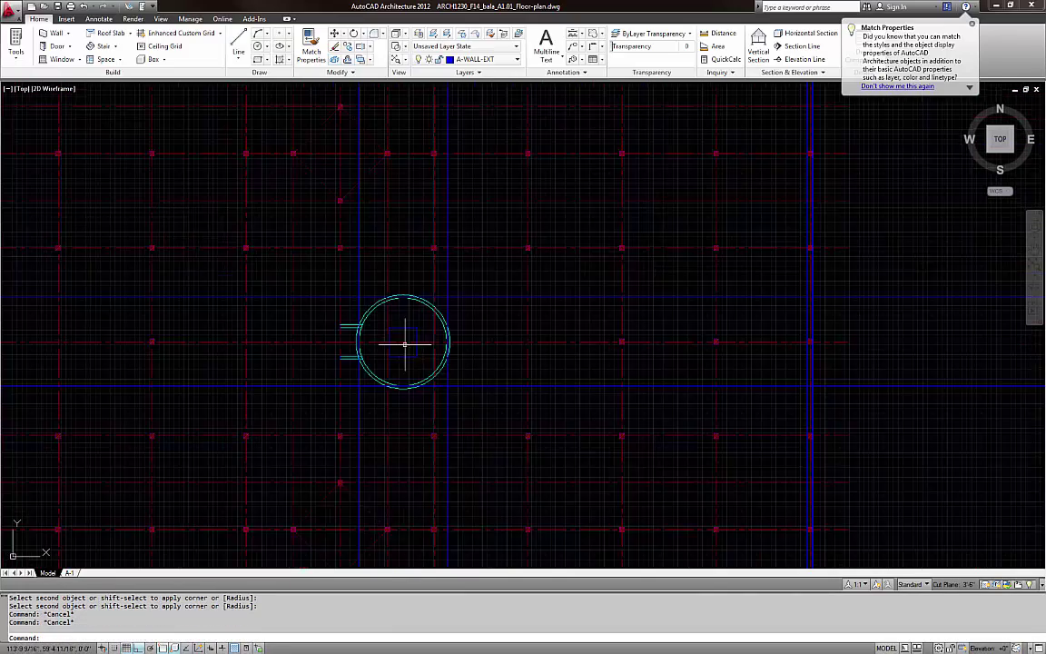
scroll(432, 350, "down", 6)
middle_click_drag(775, 351, 594, 349)
scroll(605, 348, "up", 9)
scroll(706, 379, "up", 3)
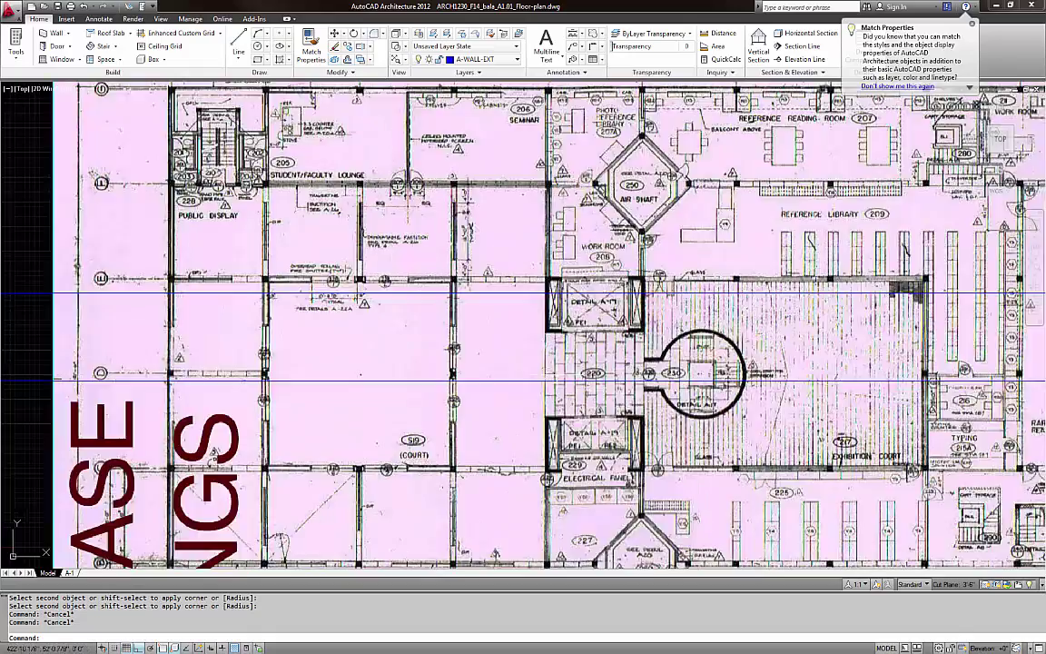
middle_click_drag(705, 371, 991, 372)
scroll(263, 368, "down", 8)
middle_click_drag(254, 368, 717, 374)
scroll(363, 359, "up", 7)
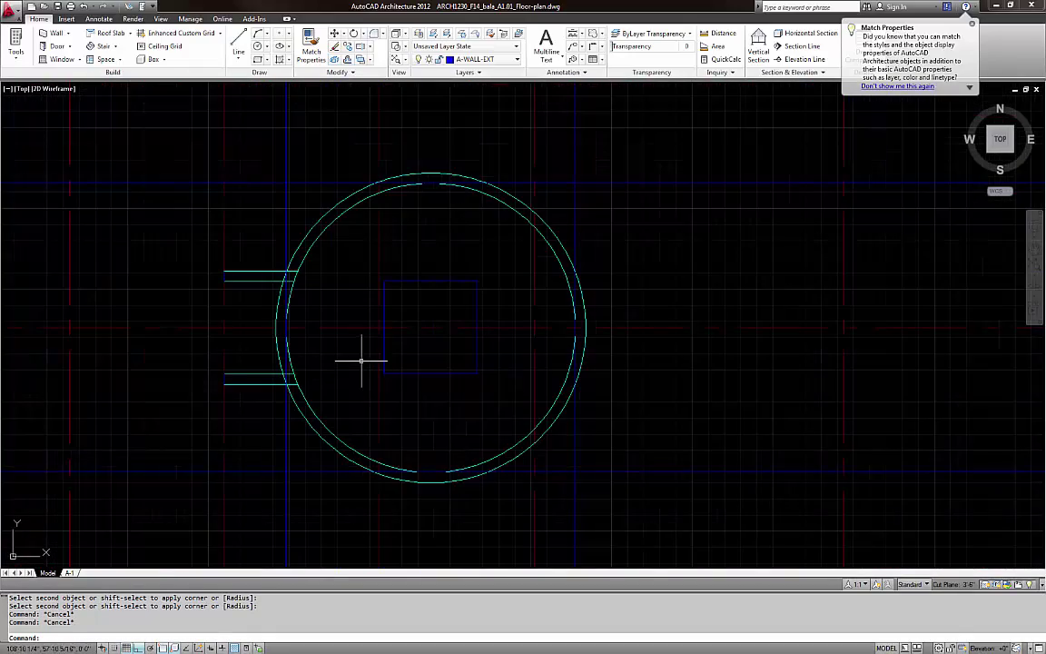
key("Escape")
key("Escape")
type("o")
key("Return")
type("4")
key("Return")
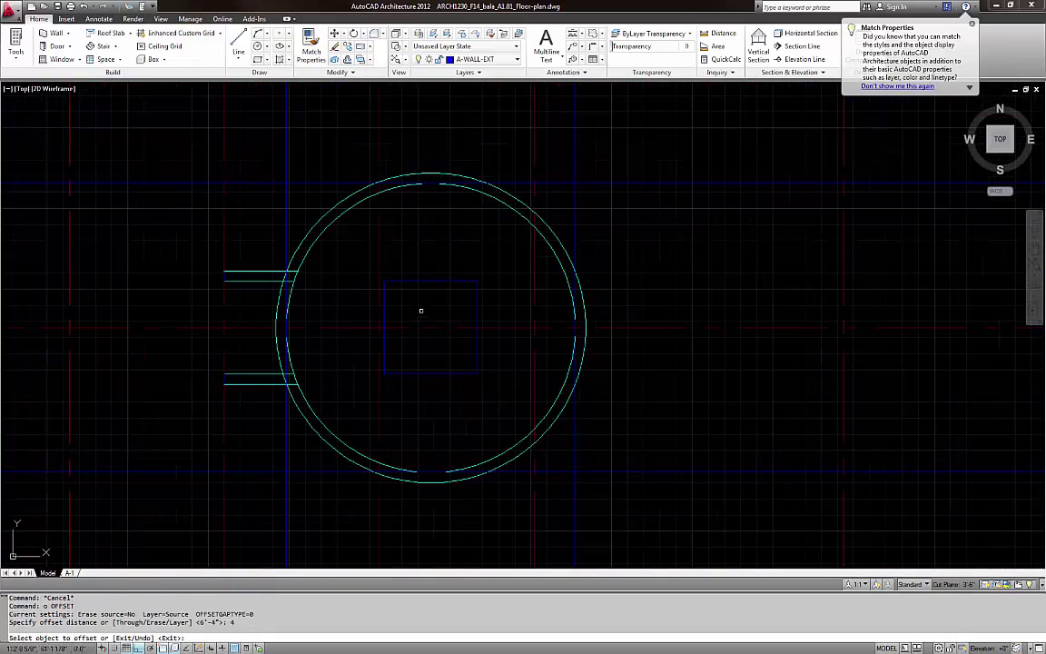
scroll(420, 310, "up", 3)
key("Escape")
key("Escape")
type("o")
key("Return")
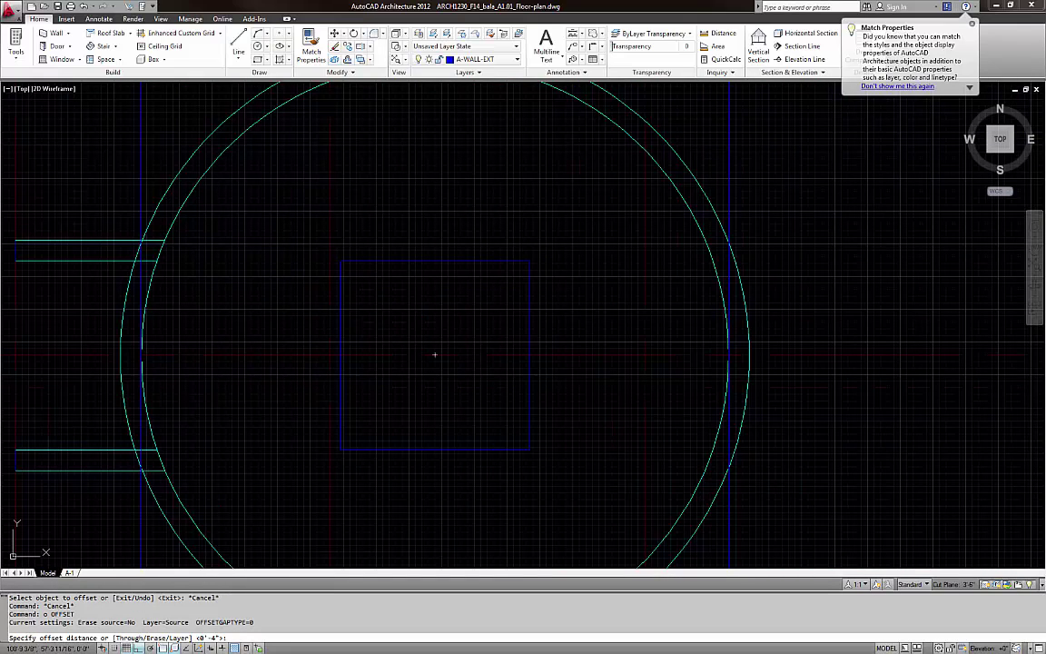
Switch to Windows Photo Viewer and browse the site photos to examine the stair's ceiling, walls and handrail posts
mouse_move(0, 89)
left_mouse_down()
mouse_move(304, 79)
mouse_move(405, 30)
left_mouse_up()
left_click(339, 636)
left_click(339, 635)
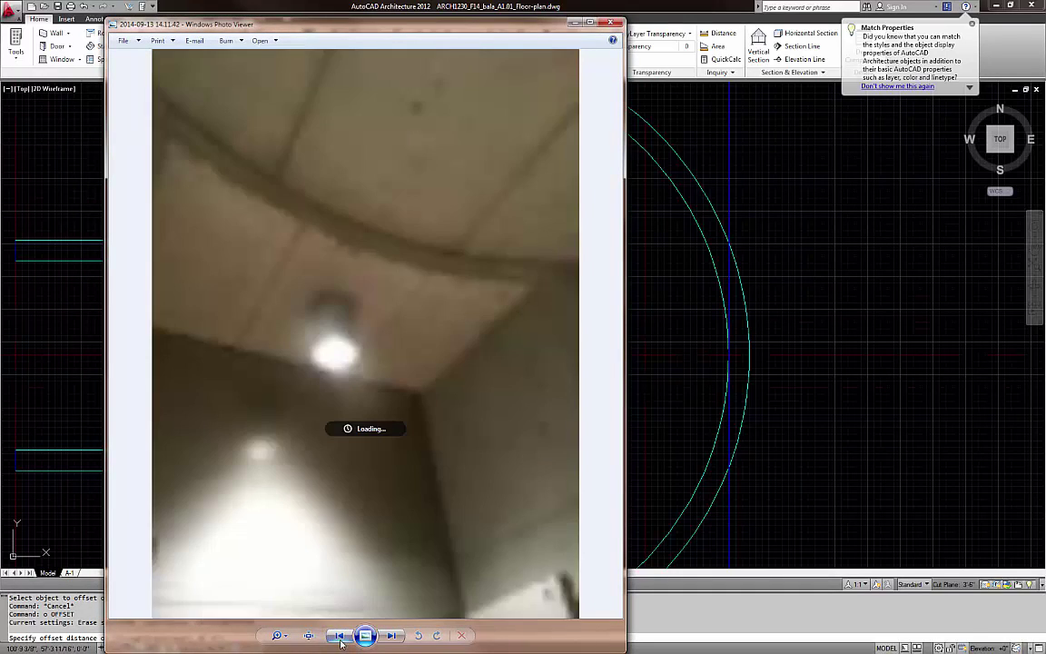
left_click(339, 636)
left_click(339, 635)
left_click(339, 635)
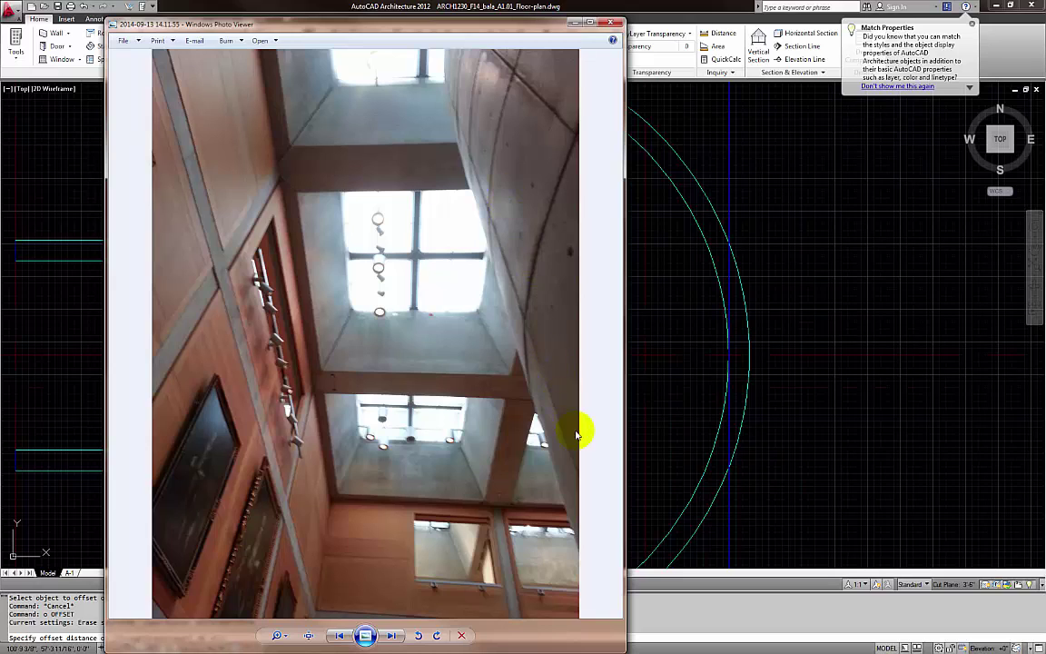
left_click(390, 637)
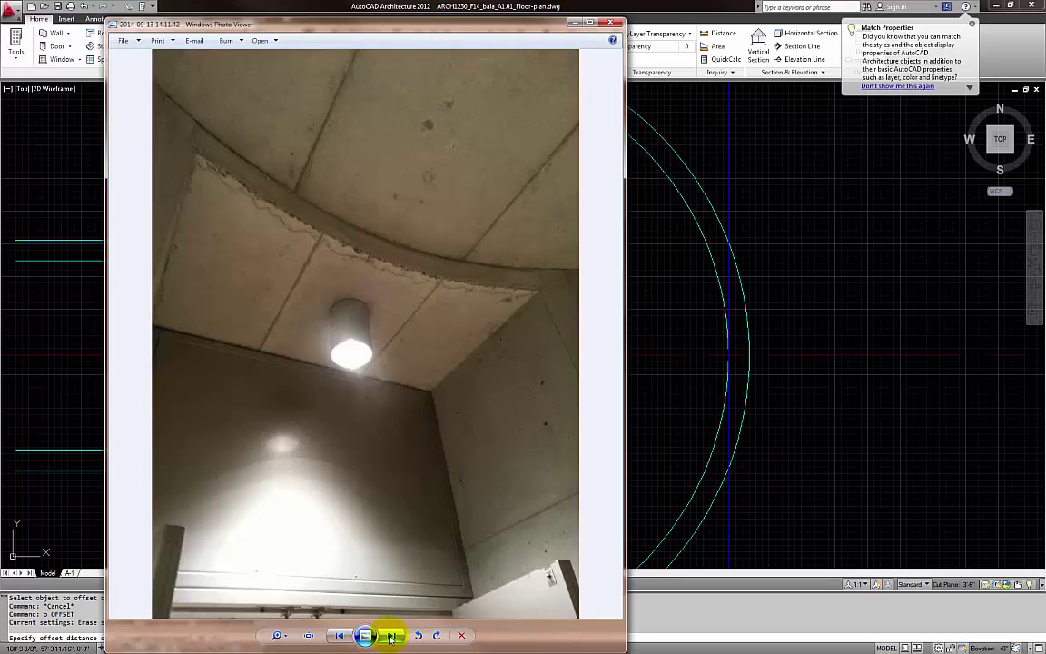
left_click(391, 638)
left_click(390, 637)
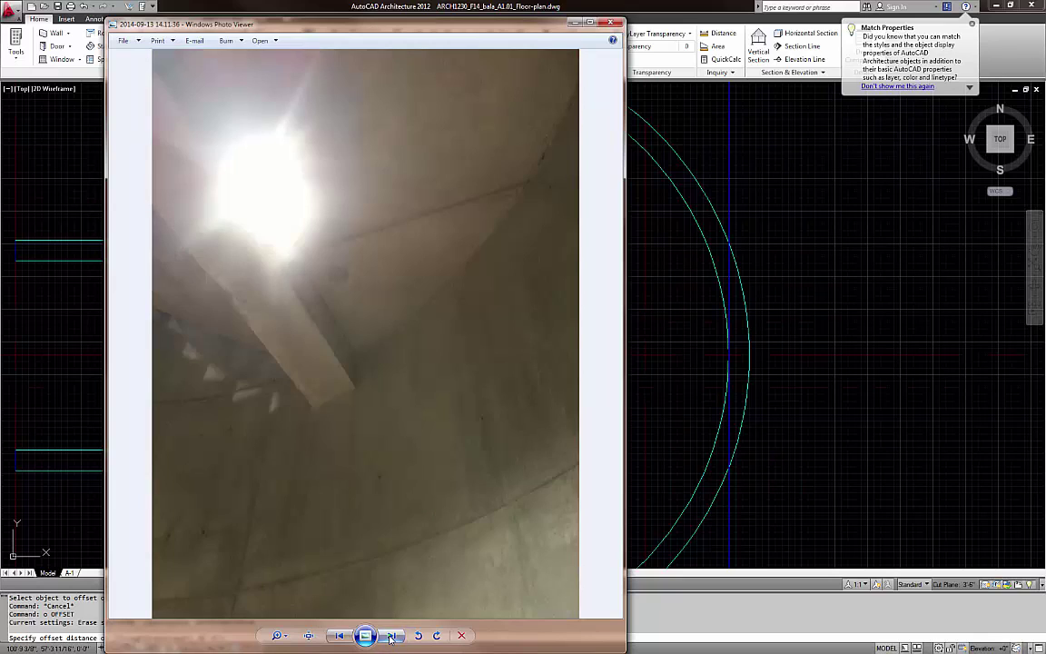
left_click(390, 637)
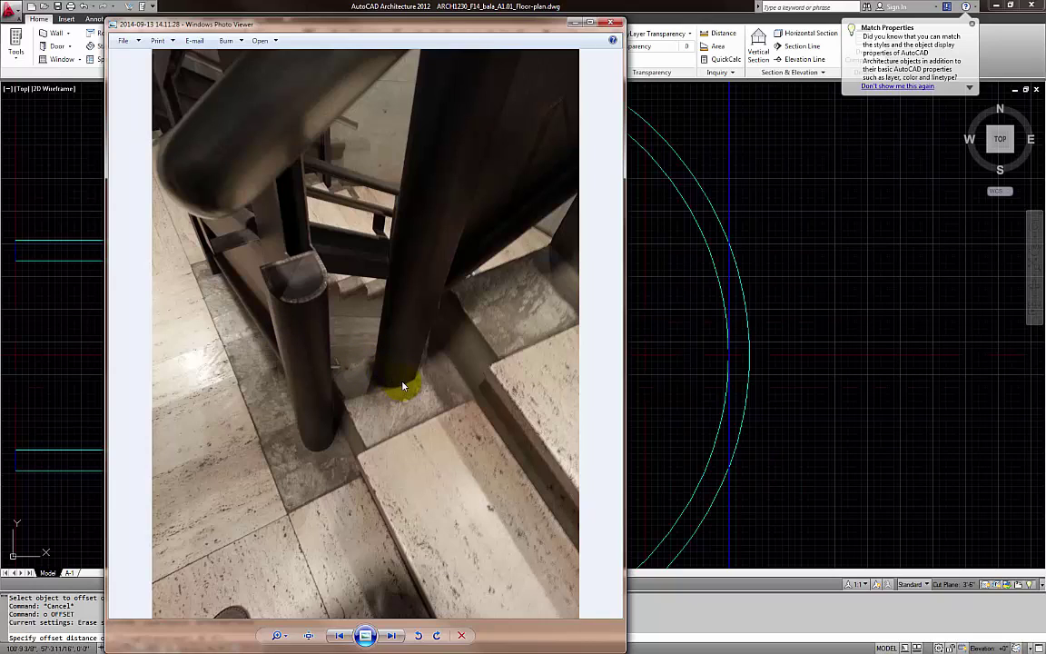
left_click(572, 22)
key("Escape")
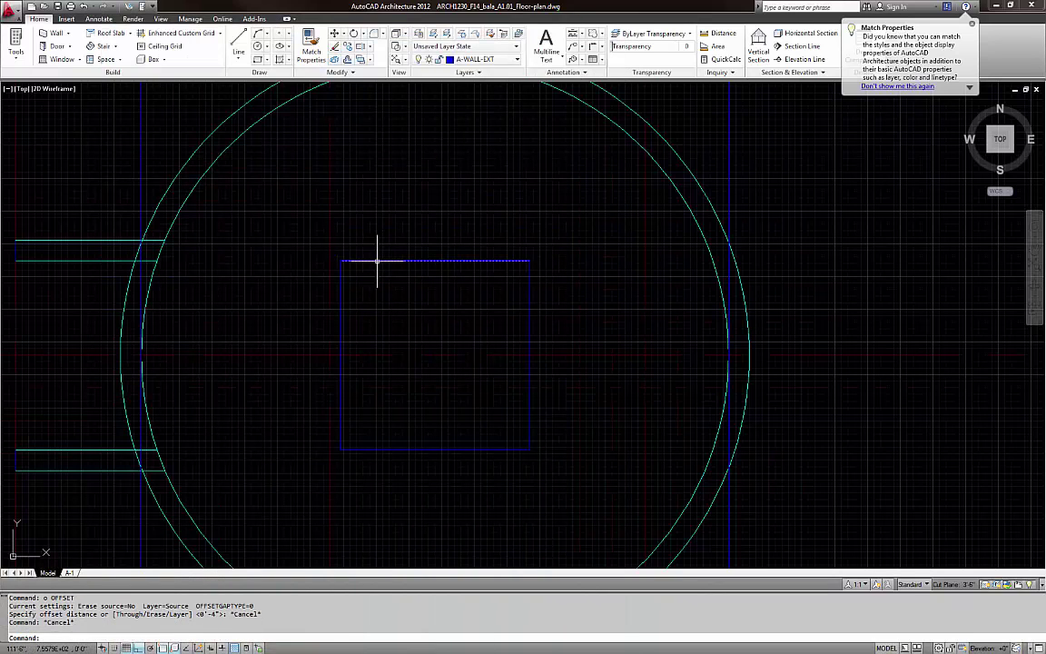
Join the four lines of the central square into a single object
type("j")
key("Return")
left_click(301, 240)
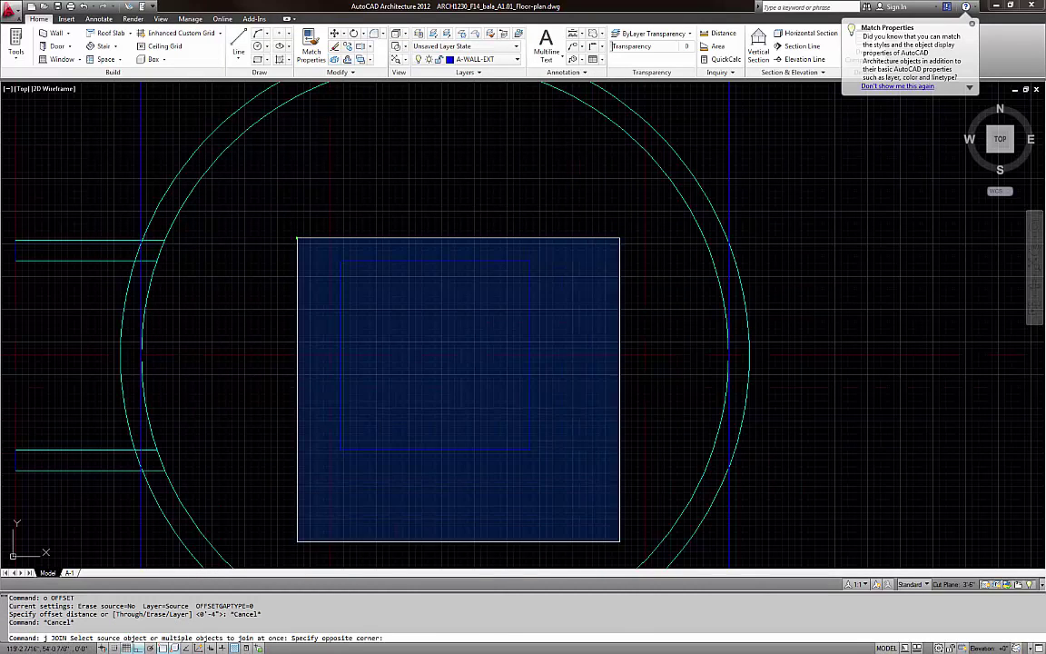
left_click(602, 513)
key("Return")
key("Escape")
key("Escape")
Offset the joined central square outward by 2 inches
type("o")
key("Return")
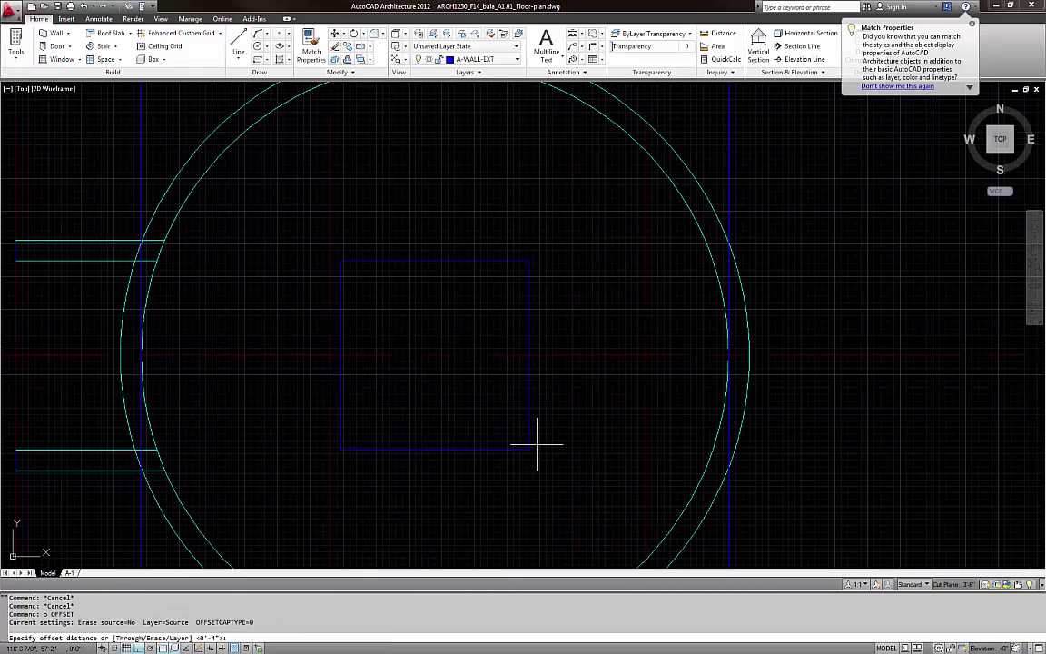
type("2")
key("Return")
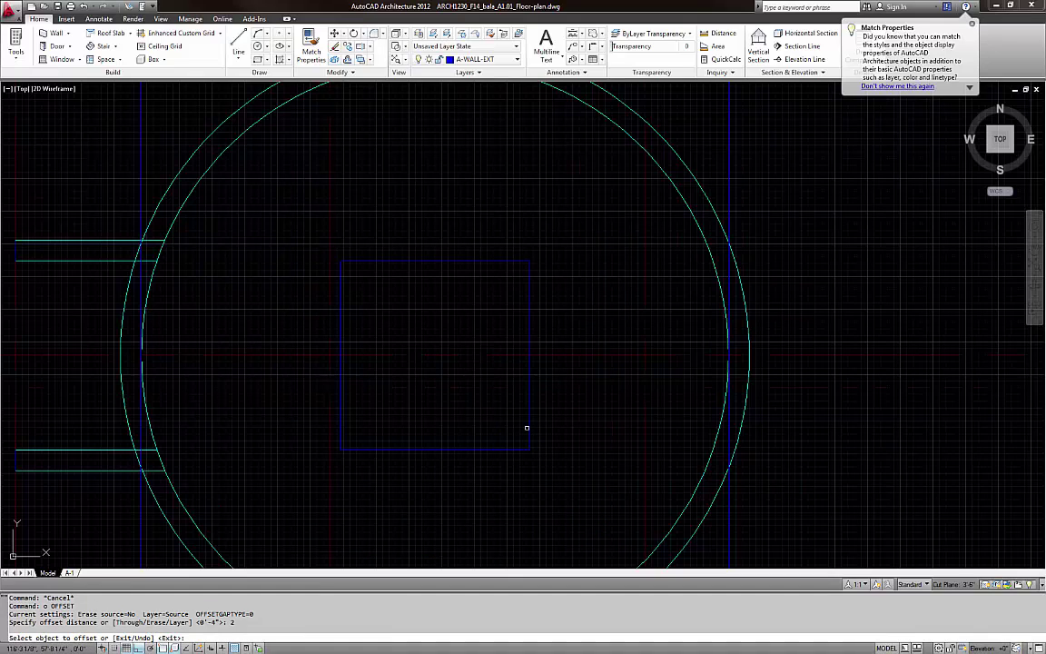
left_click(526, 427)
left_click(558, 427)
key("Escape")
key("Escape")
Offset the new outer square outward by another 2 inches to form a third concentric outline
type("o")
key("Return")
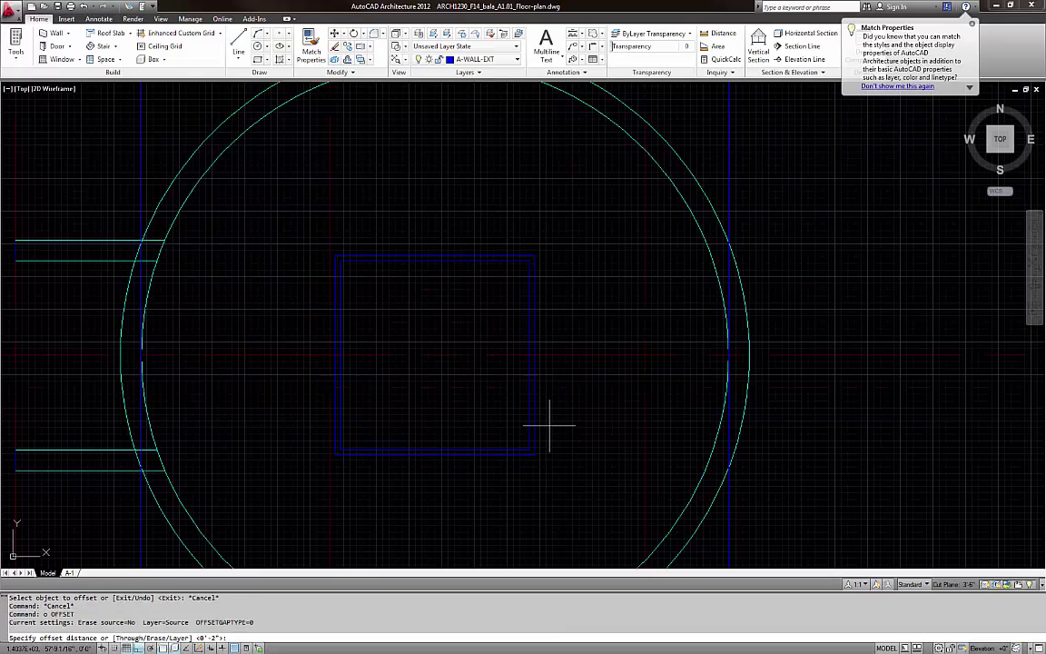
type("2")
key("Return")
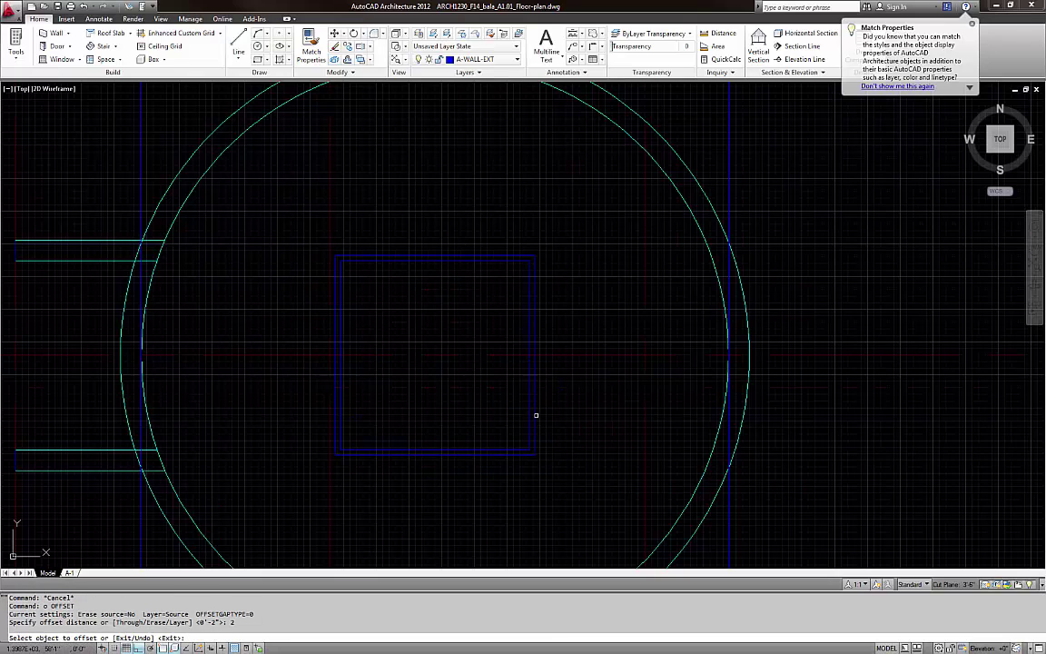
left_click(536, 415)
left_click(552, 414)
key("Escape")
key("Escape")
scroll(354, 281, "up", 3)
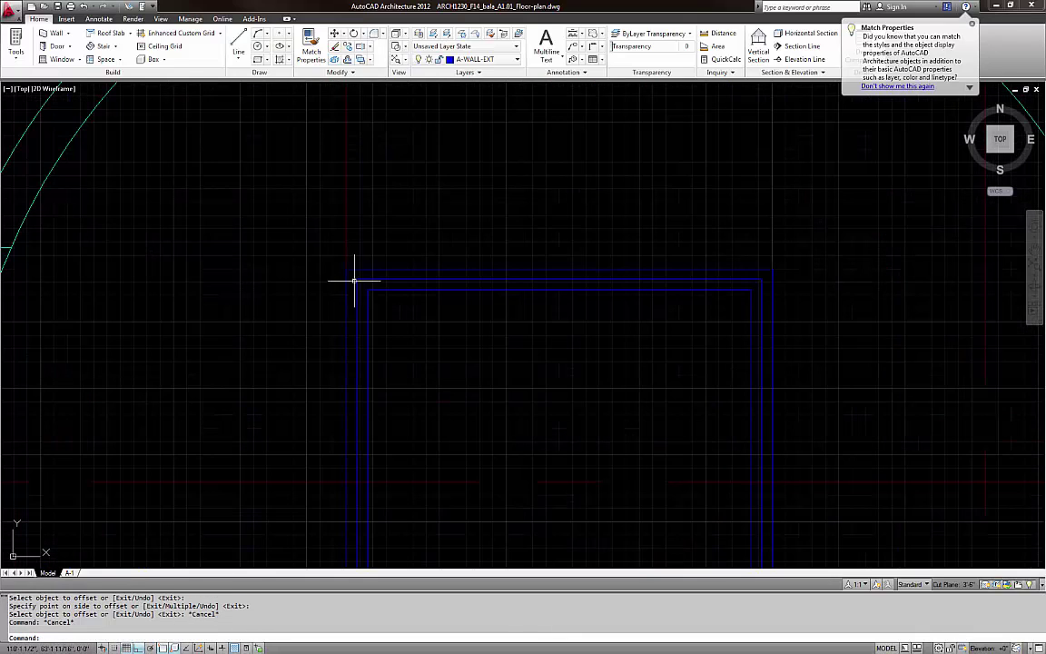
left_click(390, 289)
left_click(387, 310)
key("Escape")
key("Escape")
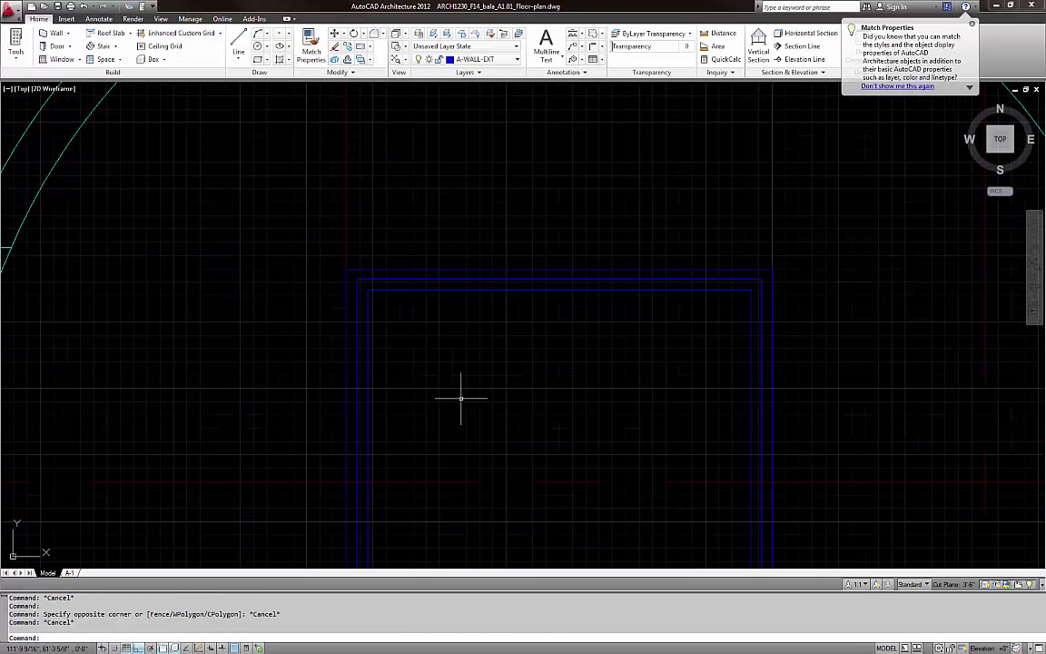
Draw two diagonal lines between the opposite corners of the innermost square
middle_click_drag(460, 398, 344, 253)
type("l LINE Specify first point:")
key("Return")
left_click(253, 152)
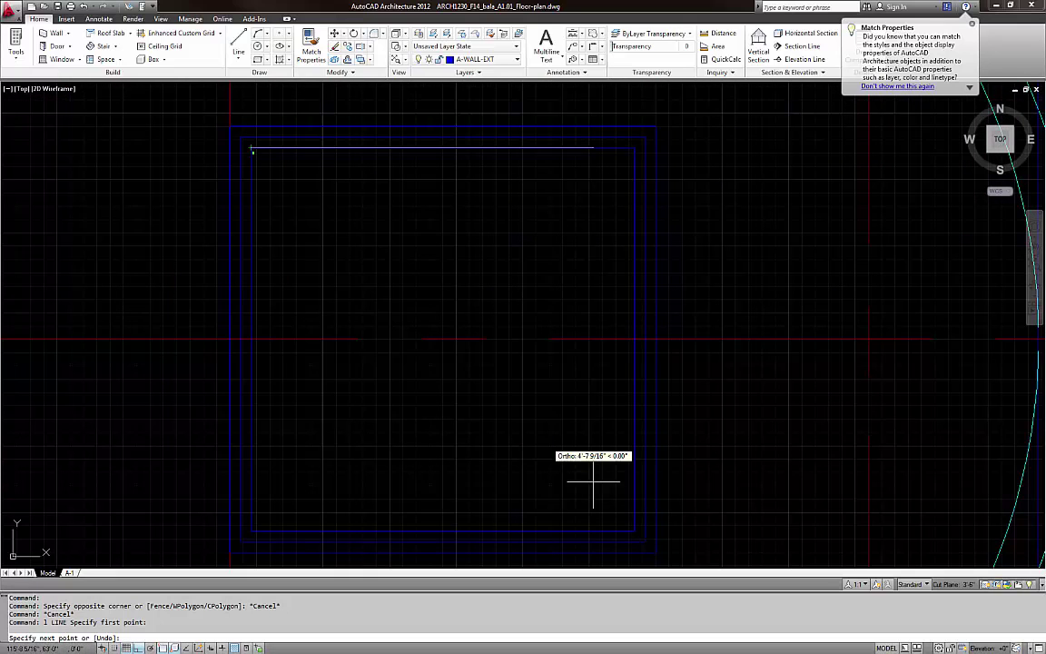
left_click(635, 527)
key("Escape")
key("Return")
left_click(633, 151)
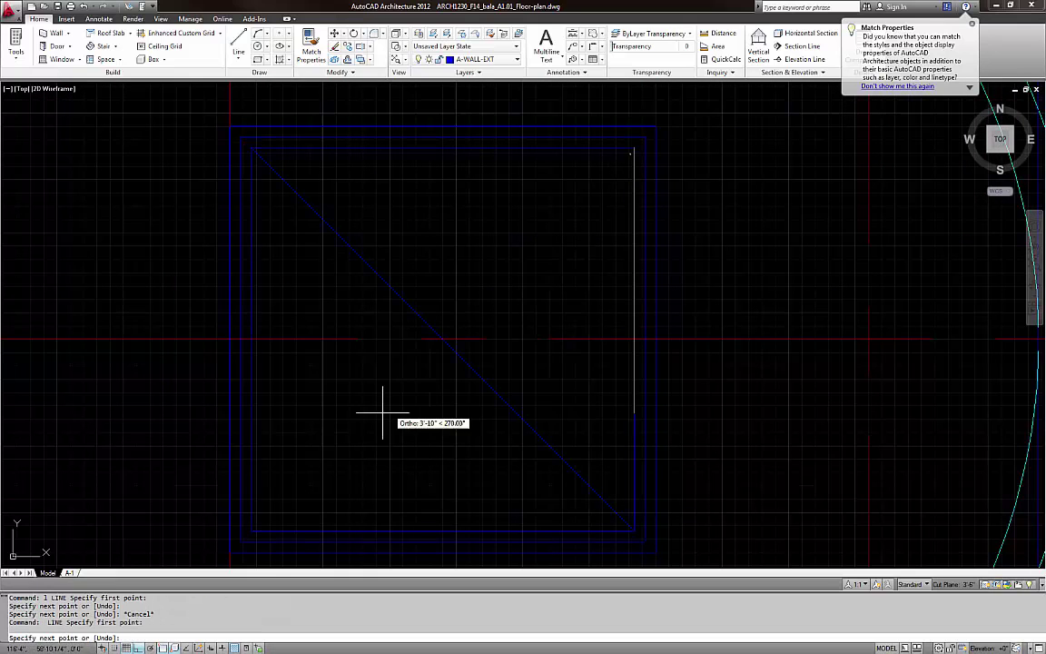
key("Escape")
Trim the outer and inner circles across the entrance opening, from the upper entrance wall down to the horizontal centreline
scroll(410, 404, "down", 3)
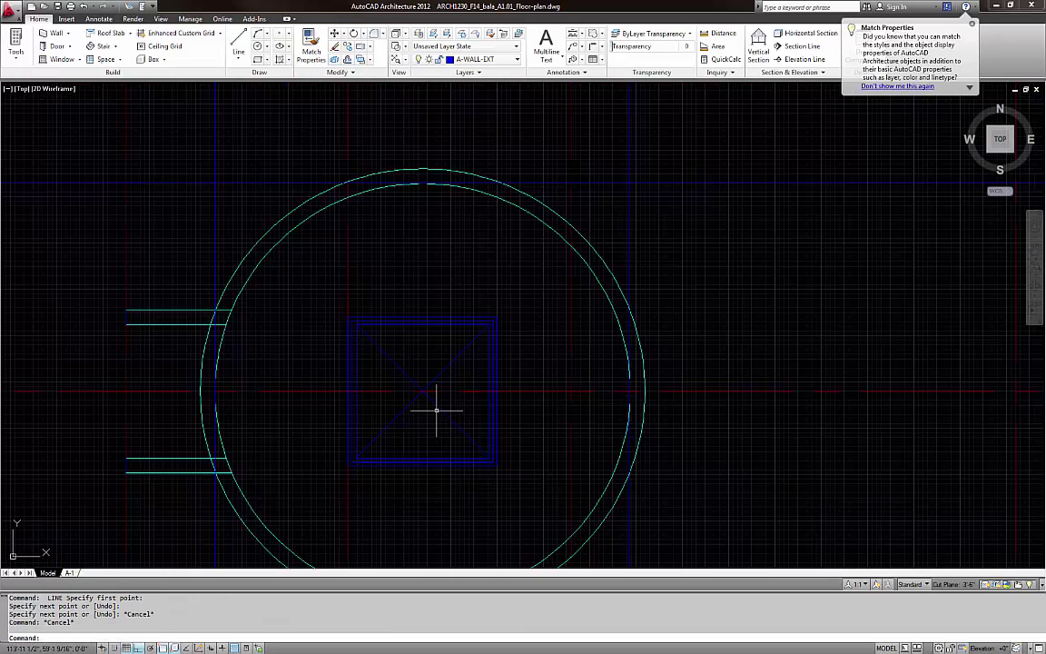
middle_click_drag(436, 411, 460, 365)
key("Escape")
key("Escape")
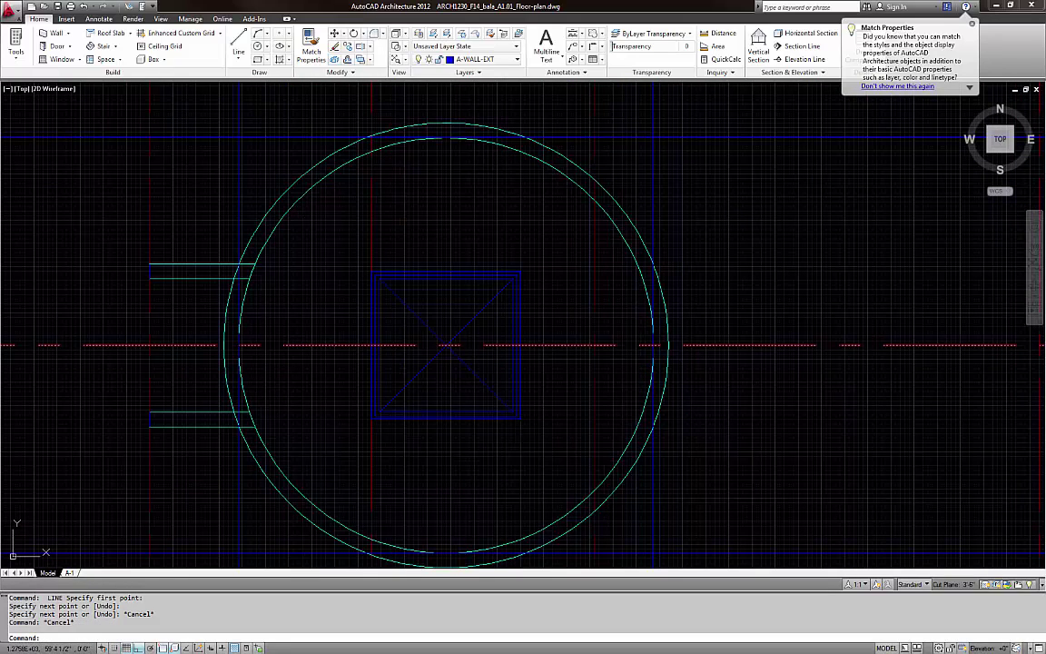
middle_click_drag(265, 349, 415, 350)
type("tr")
key("Return")
key("Return")
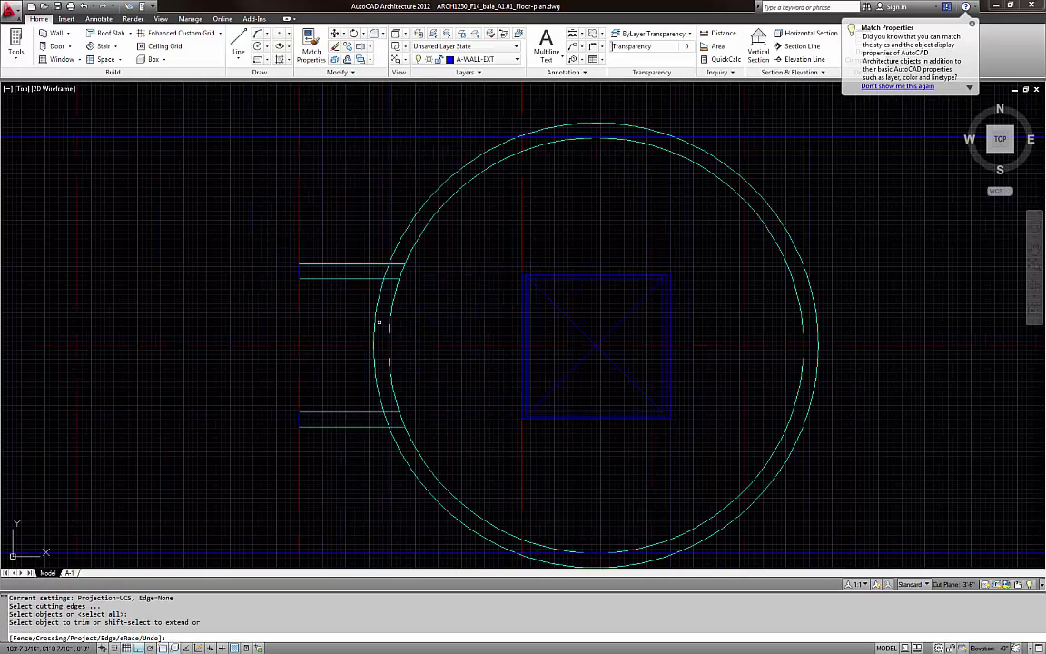
left_click(373, 314)
left_click(376, 307)
left_click(394, 292)
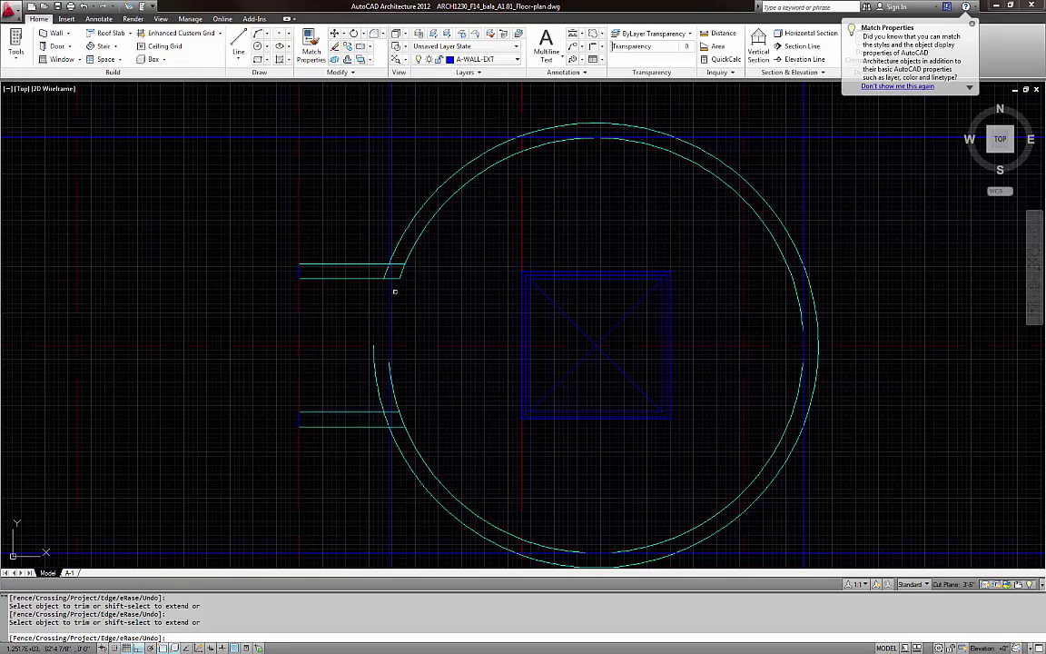
key("Escape")
Fillet the upper entrance wall's outer line to the outer circle with radius 0
type("f")
key("Return")
left_click(363, 265)
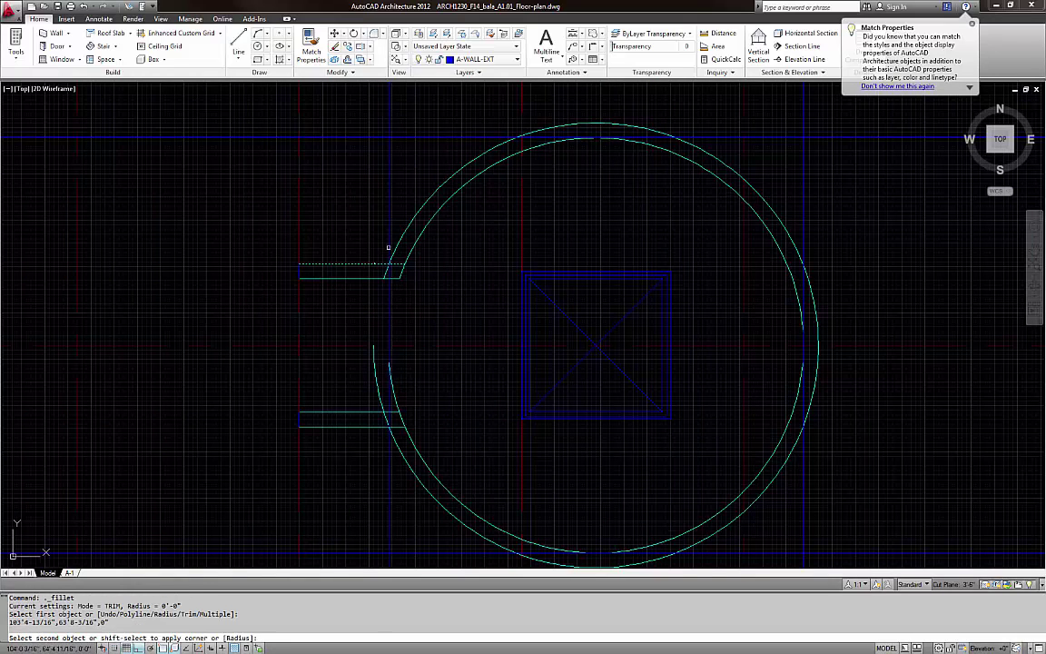
left_click(402, 229)
Fillet the lower entrance wall's inner line to the inner circle with radius 0
key("Return")
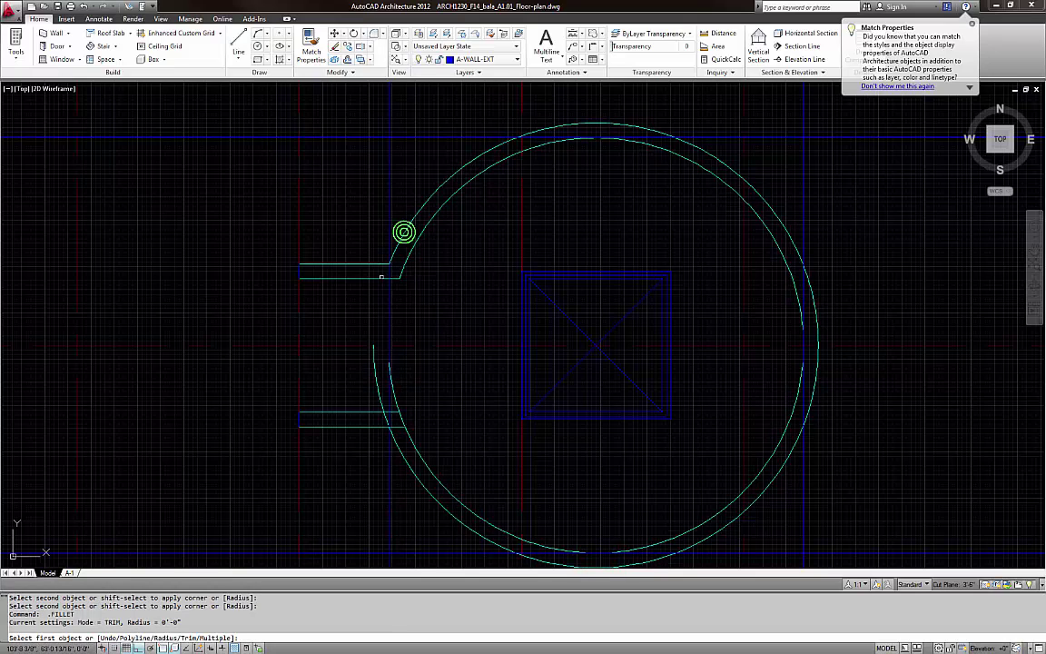
left_click(374, 412)
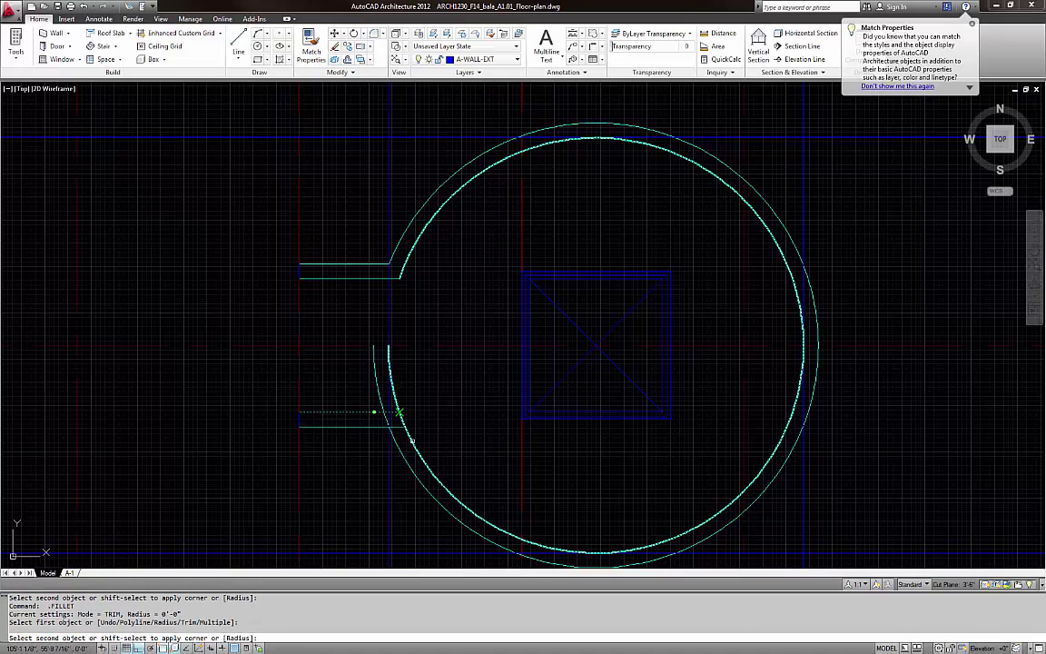
left_click(412, 441)
Fillet the lower entrance wall's outer line to the outer circle with radius 0
key("Return")
left_click(368, 430)
left_click(403, 454)
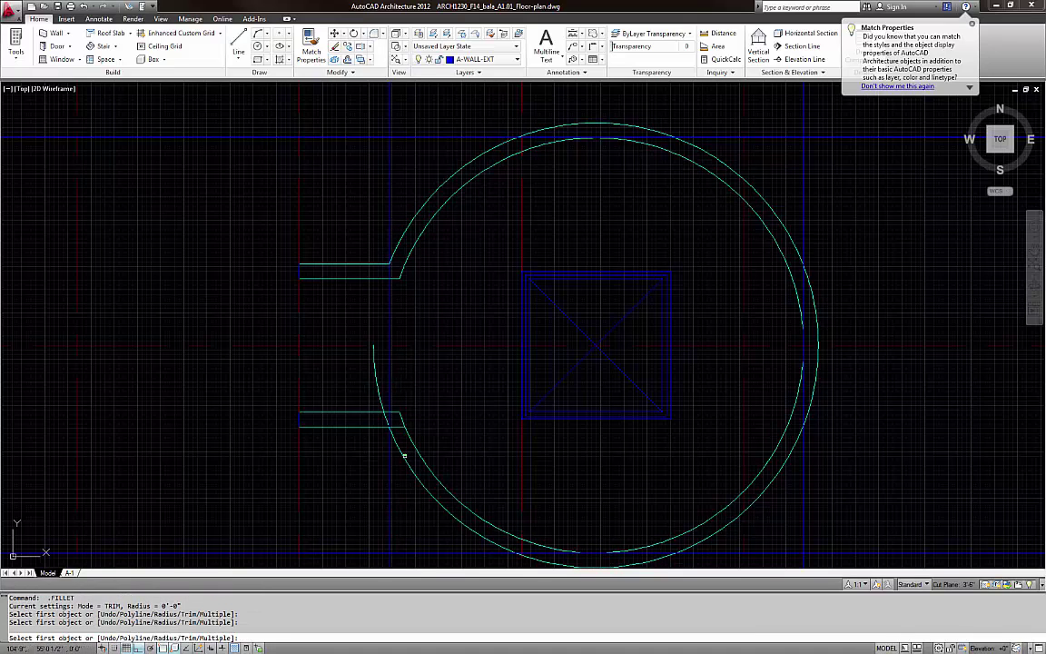
left_click(402, 456)
key("Escape")
left_click(400, 458)
key("Escape")
key("Return")
left_click(363, 427)
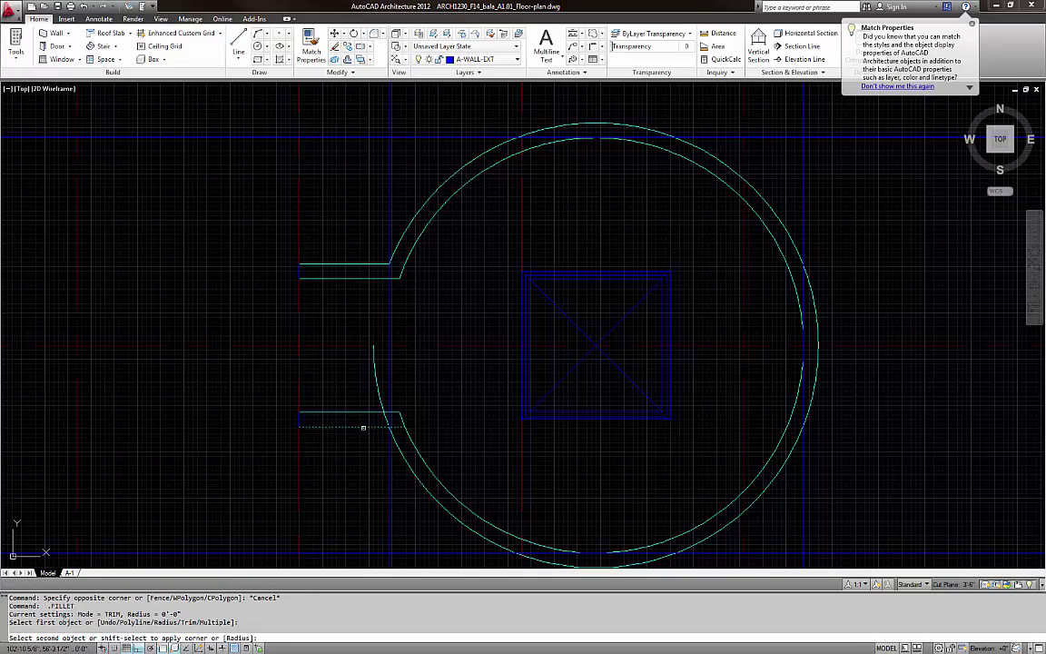
key("Escape")
key("Escape")
Match the end lines of both entrance walls to the properties of the circular wall
type("ma")
key("Return")
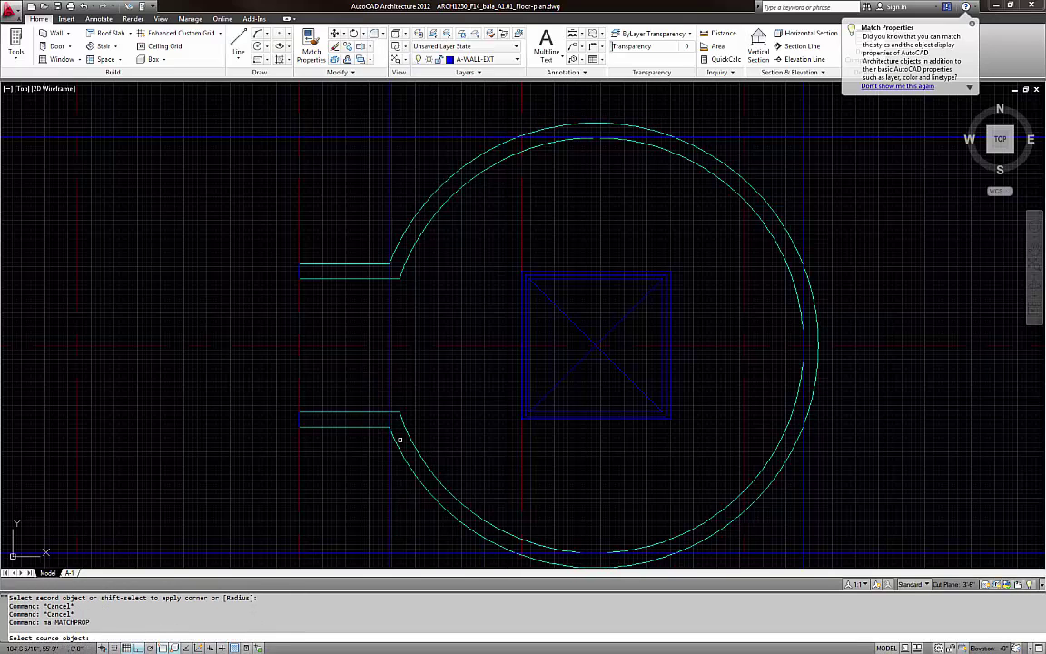
left_click(409, 437)
left_click(241, 196)
left_click(327, 437)
key("Escape")
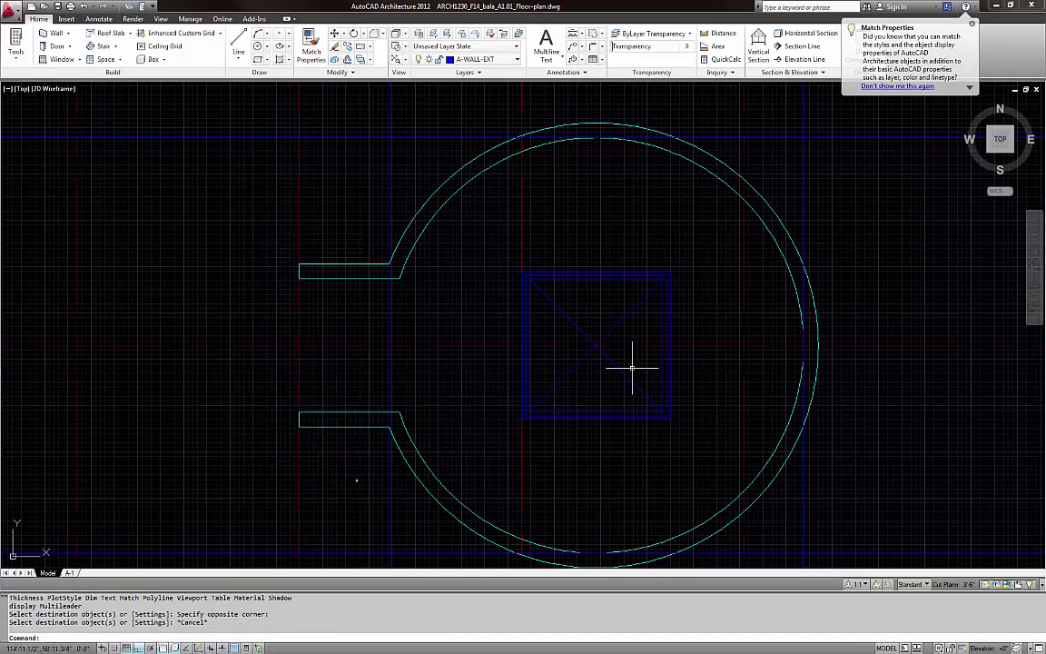
Examine the column grid and the scanned base plan's partitions around the court and the electrical panel room
scroll(580, 360, "down", 6)
scroll(479, 401, "down", 3)
scroll(459, 245, "up", 6)
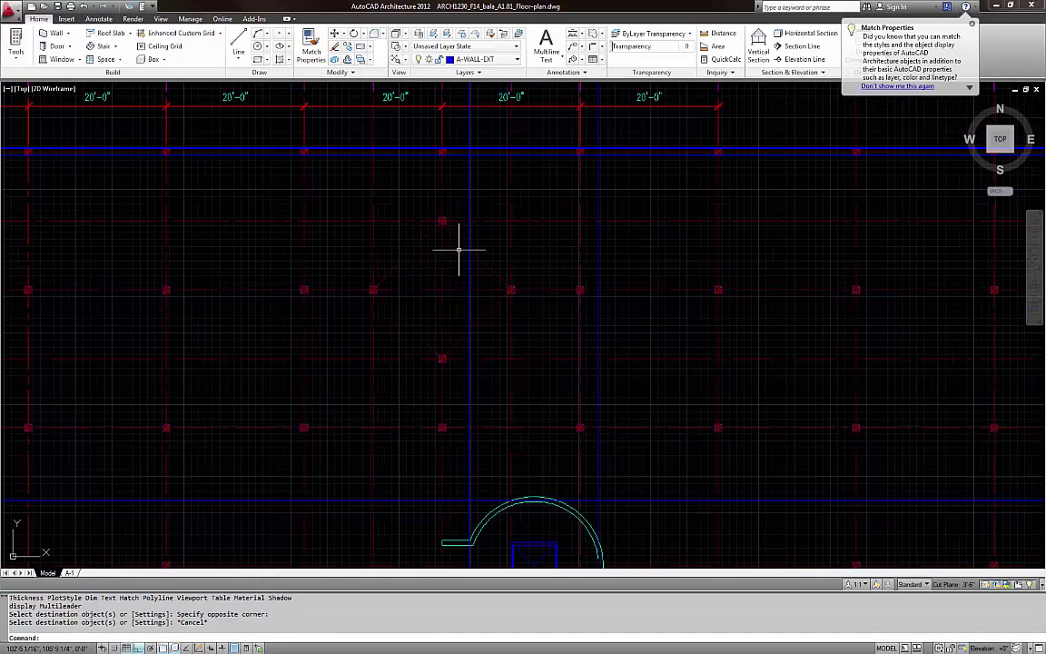
key("Escape")
key("Escape")
key("Escape")
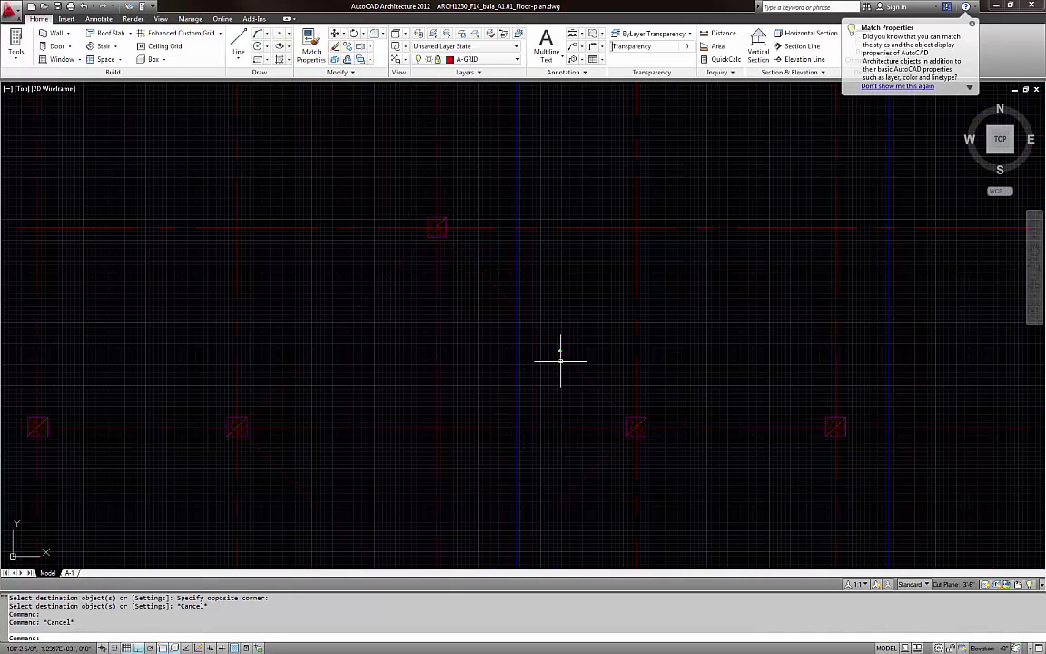
scroll(508, 309, "down", 2)
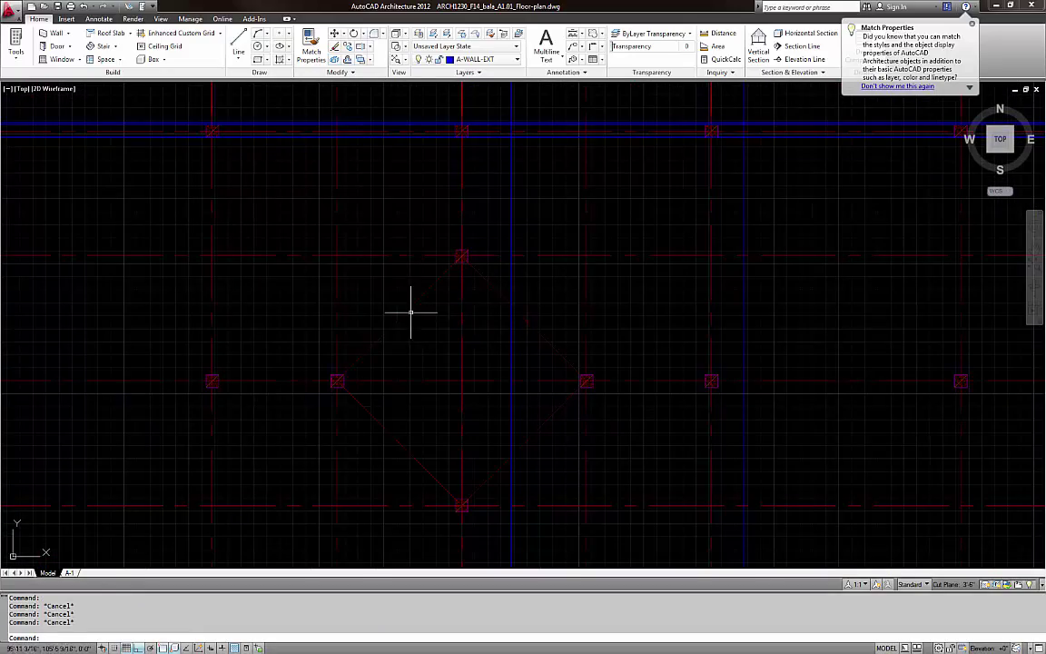
scroll(467, 303, "down", 3)
scroll(481, 366, "up", 2)
middle_click_drag(464, 412, 555, 334)
middle_click_drag(479, 385, 520, 341)
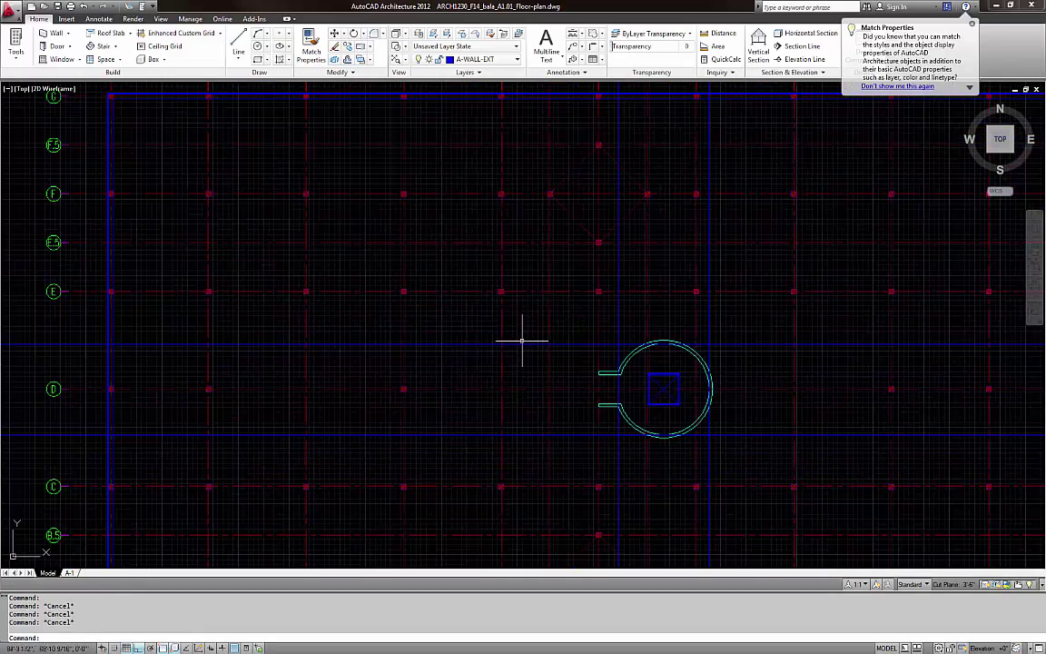
scroll(419, 337, "down", 5)
middle_click_drag(786, 380, 560, 361)
scroll(617, 345, "up", 6)
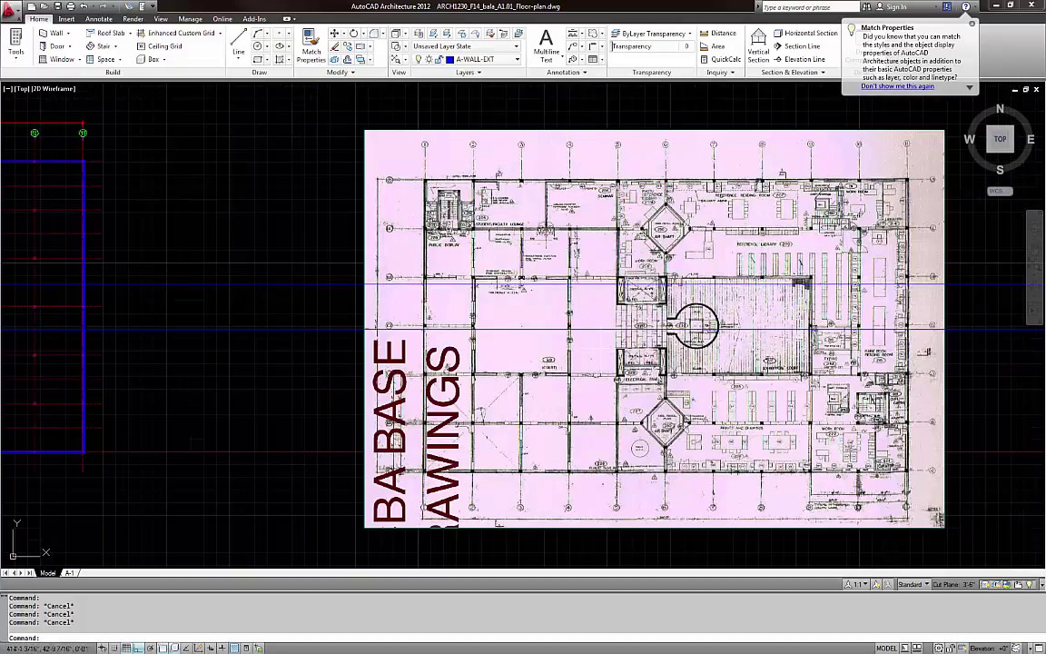
scroll(545, 233, "up", 3)
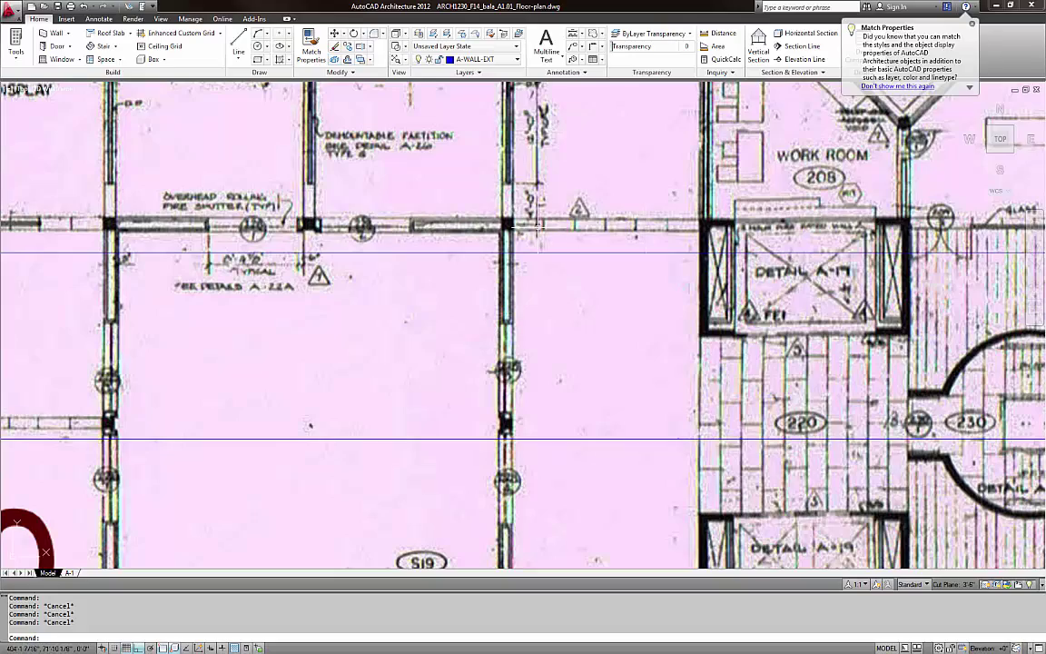
scroll(563, 288, "down", 3)
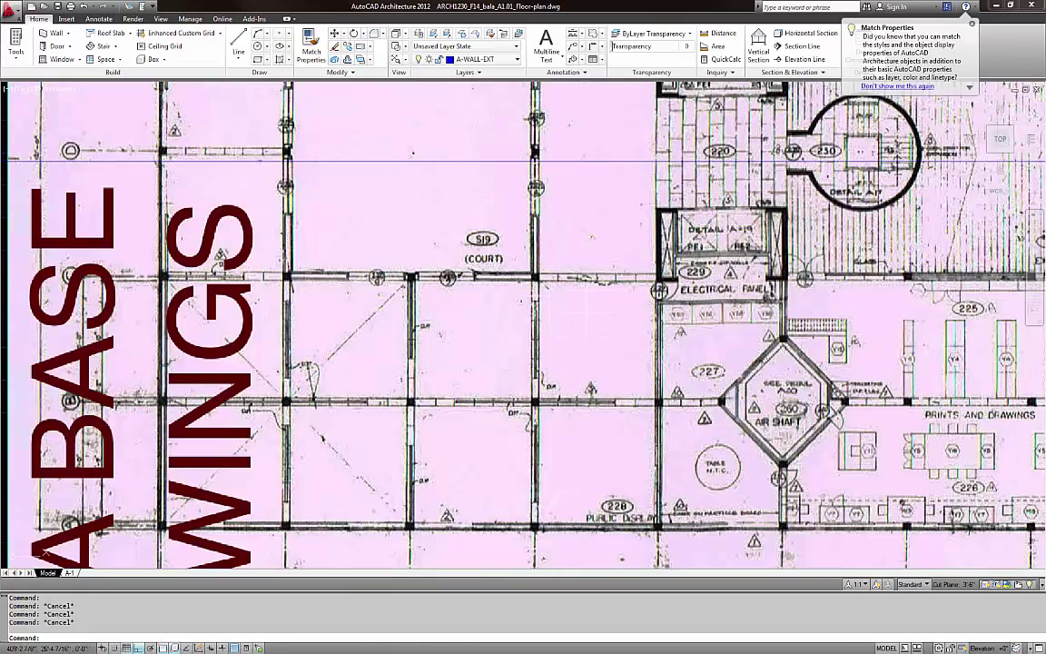
scroll(591, 288, "up", 3)
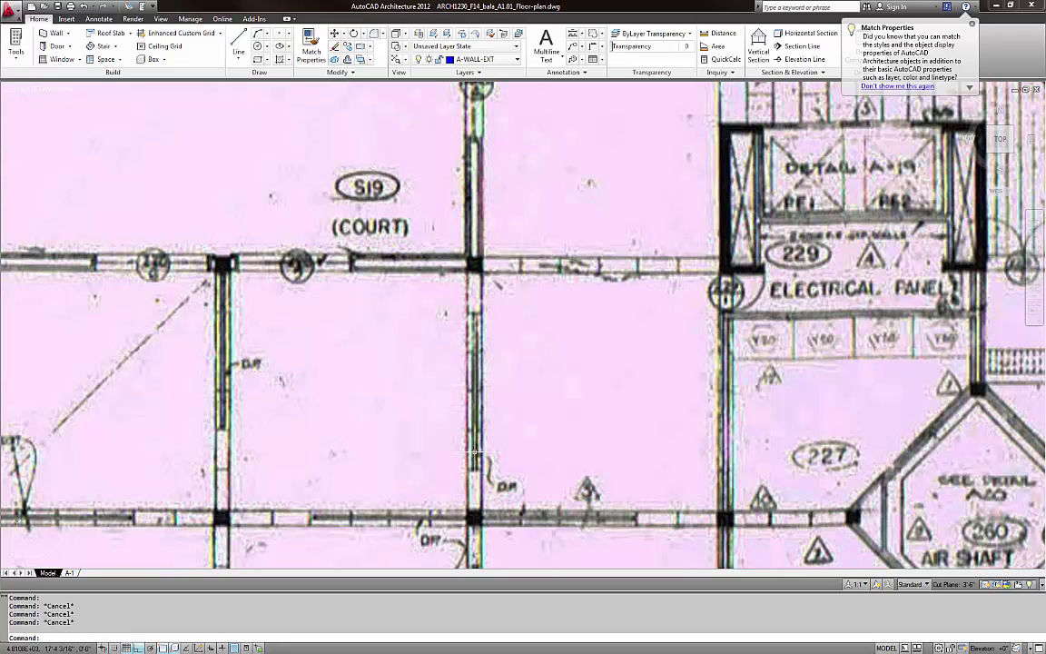
scroll(508, 327, "down", 8)
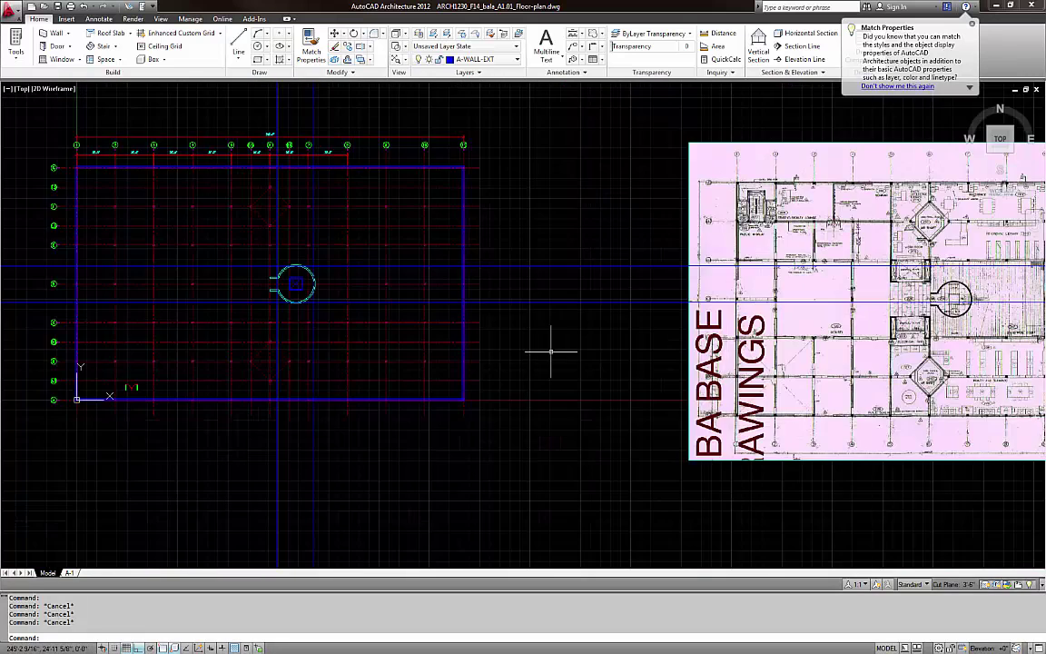
Draw a horizontal line between the lower-edge midpoints of the columns at grid intersections E-4 and E-5
scroll(298, 242, "up", 5)
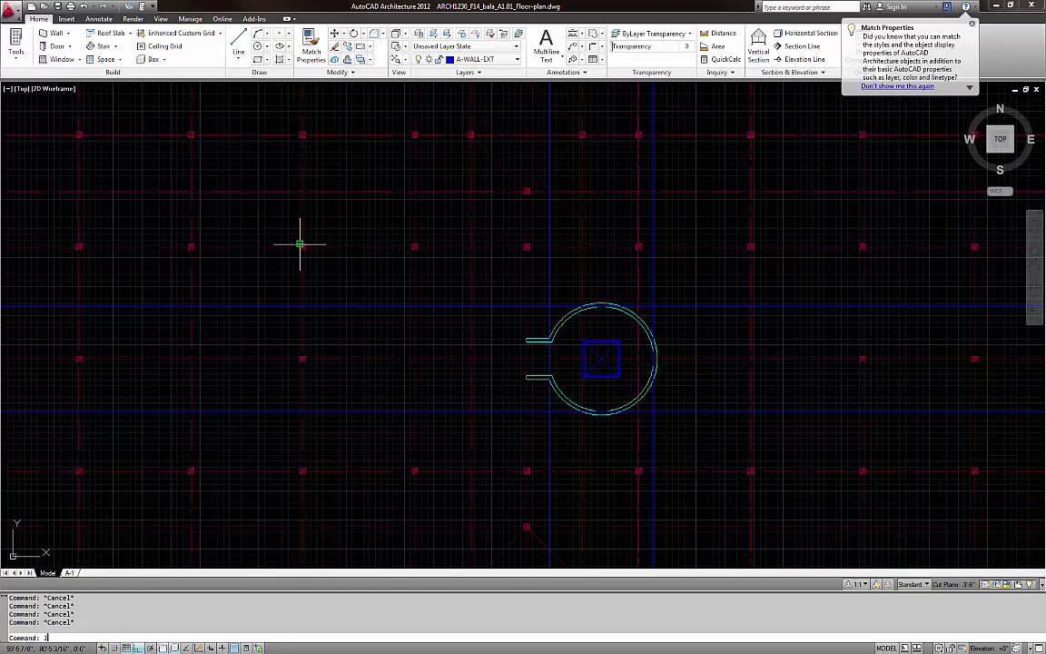
scroll(300, 244, "up", 3)
key("Return")
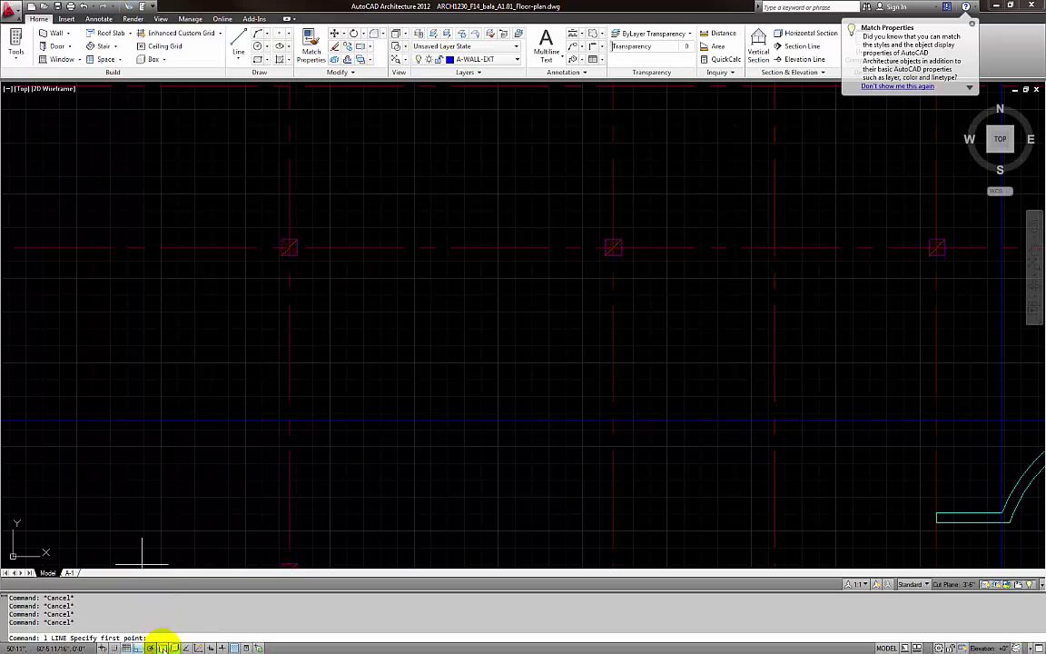
scroll(295, 275, "up", 3)
left_click(266, 279)
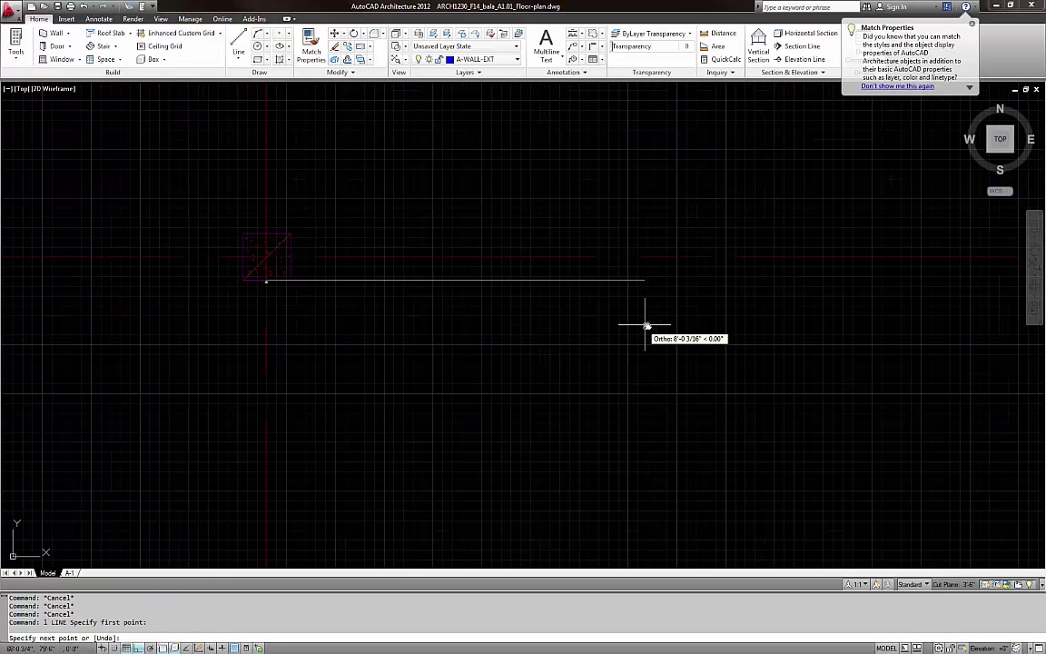
middle_click_drag(1033, 333, 657, 326)
scroll(848, 301, "up", 2)
left_click(824, 256)
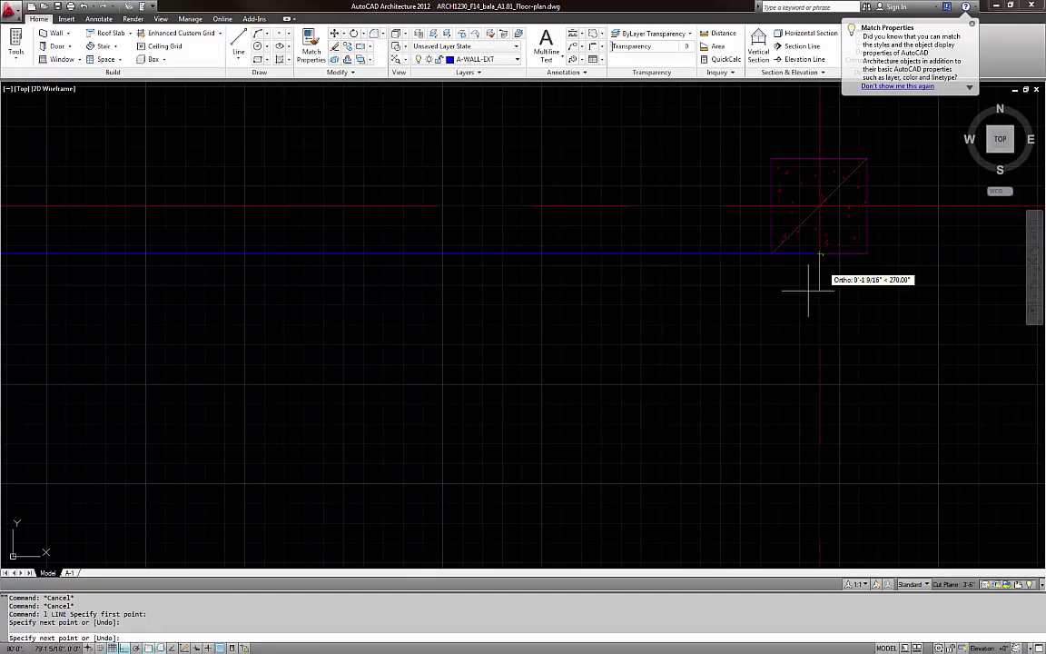
key("Escape")
key("Escape")
Divide the line between the two columns into 6 segments
scroll(754, 310, "down", 4)
type("ov")
key("Return")
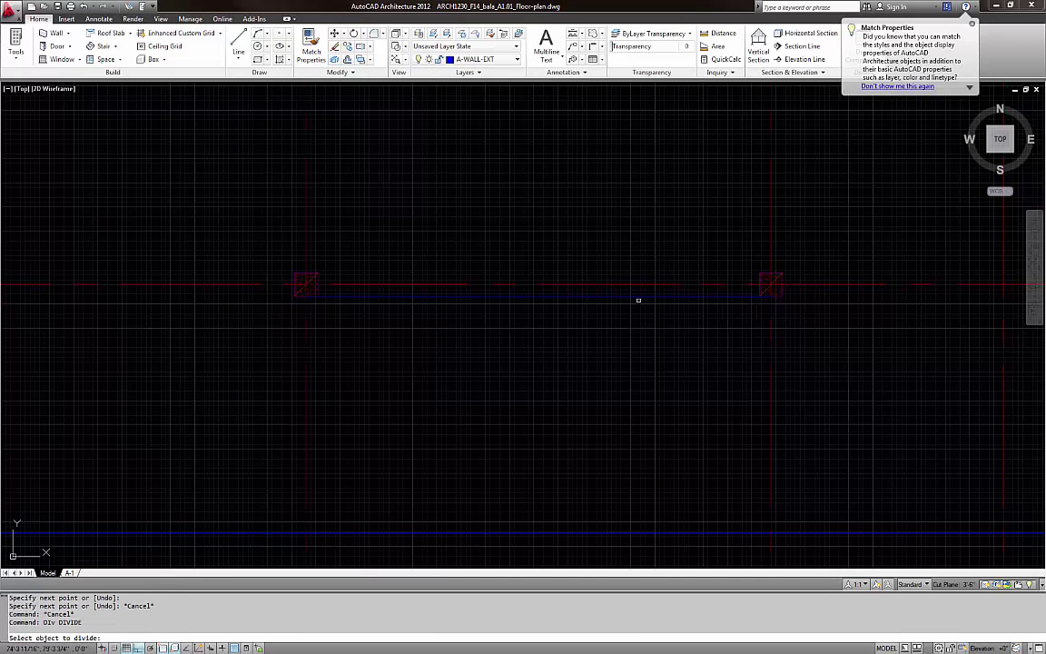
left_click(615, 293)
key("Return")
left_click(614, 293)
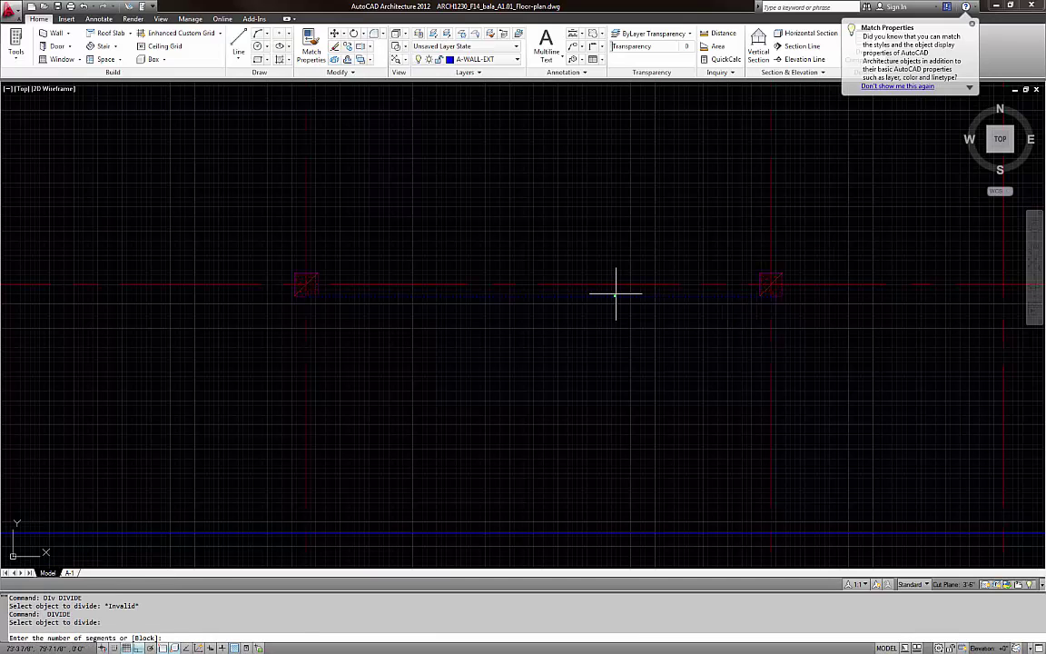
type("6")
key("Return")
Erase the divided line between the columns, keeping its division points
left_click(618, 295)
type("e")
key("Return")
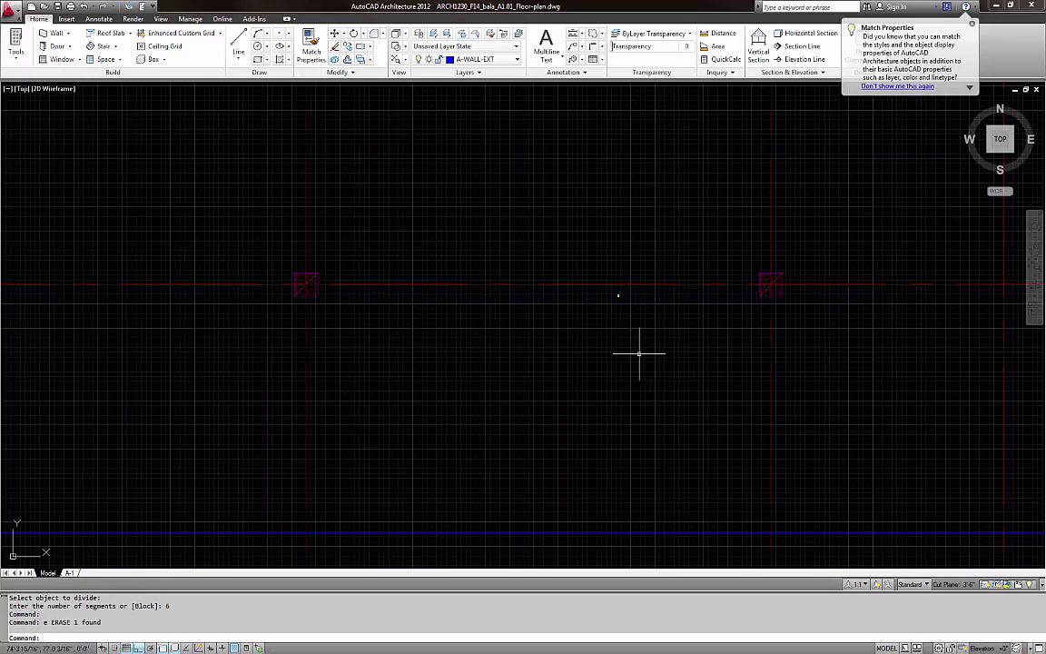
Highlight the division points between the two columns to check their positions, and clear the selection
scroll(536, 309, "up", 2)
left_click(245, 253)
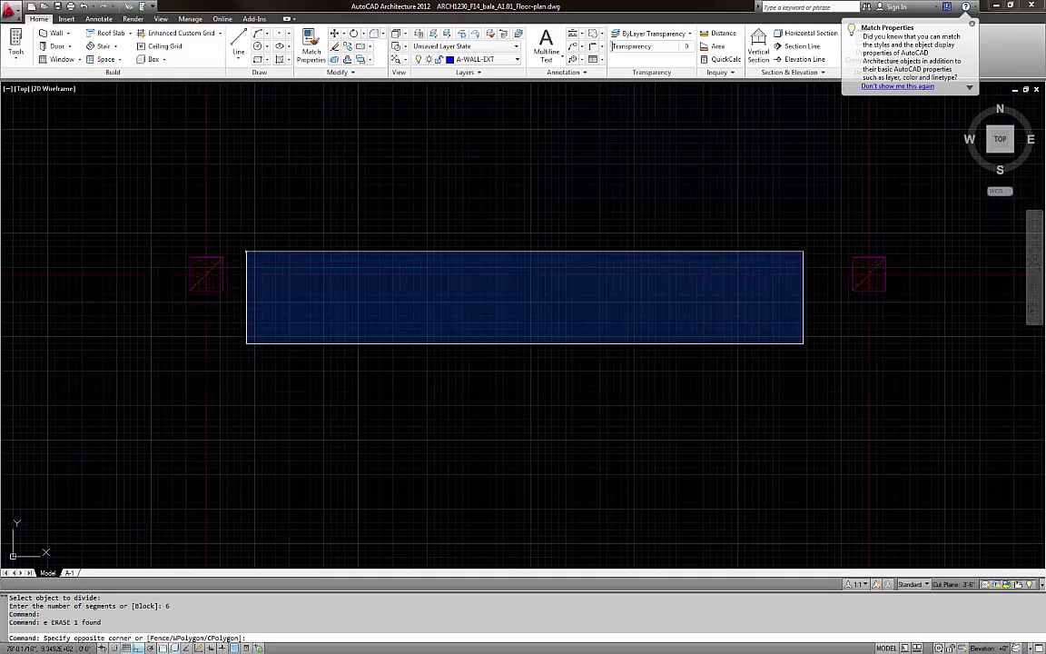
left_click(821, 350)
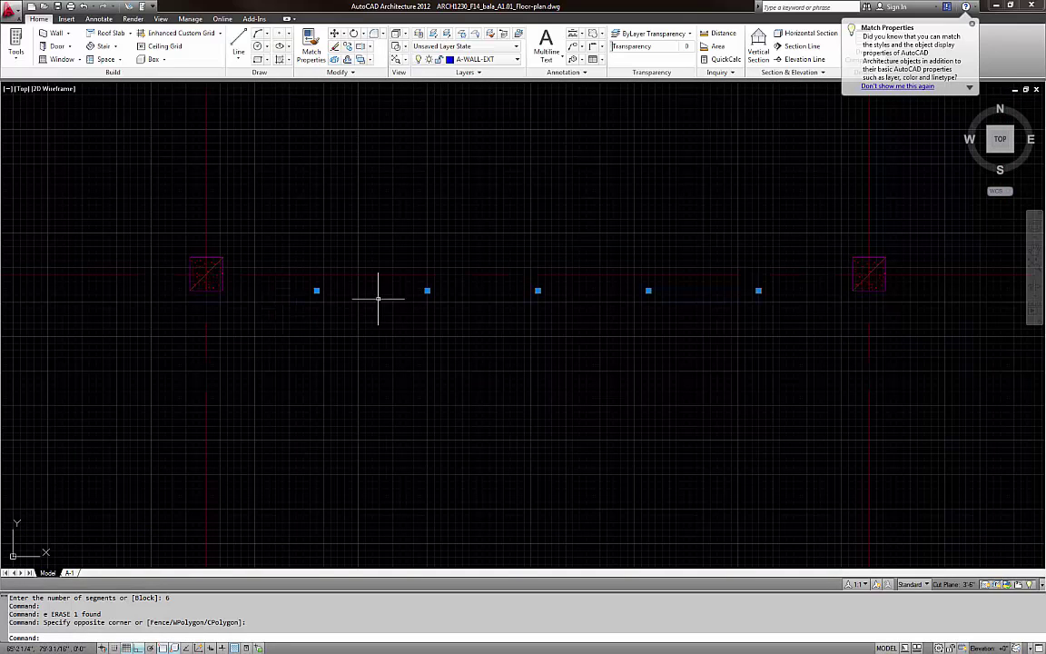
key("Escape")
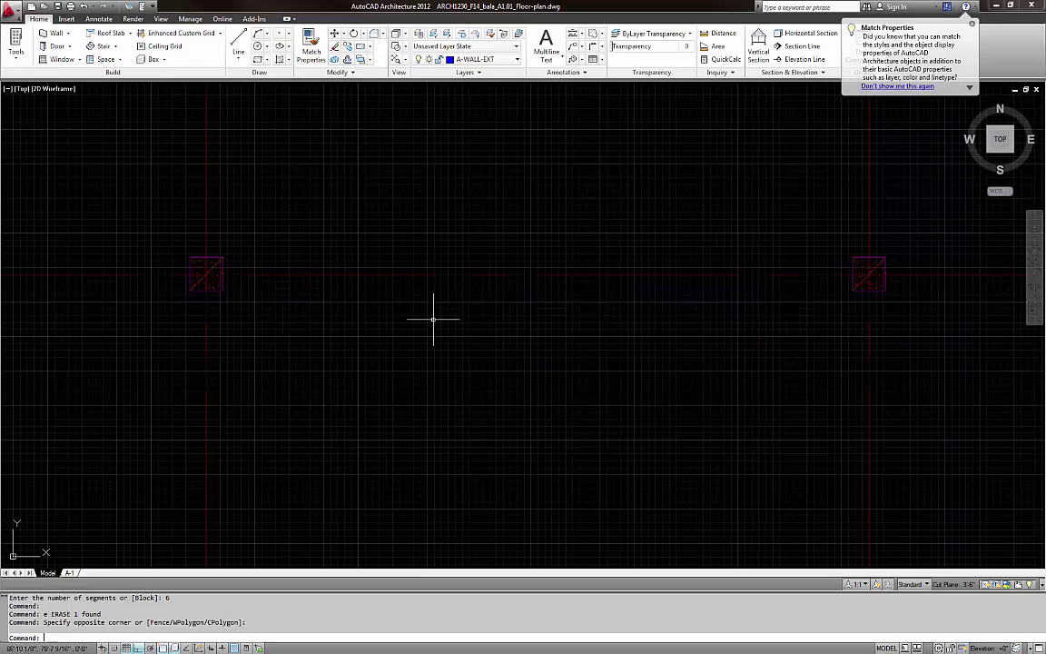
left_click(297, 250)
left_click(812, 323)
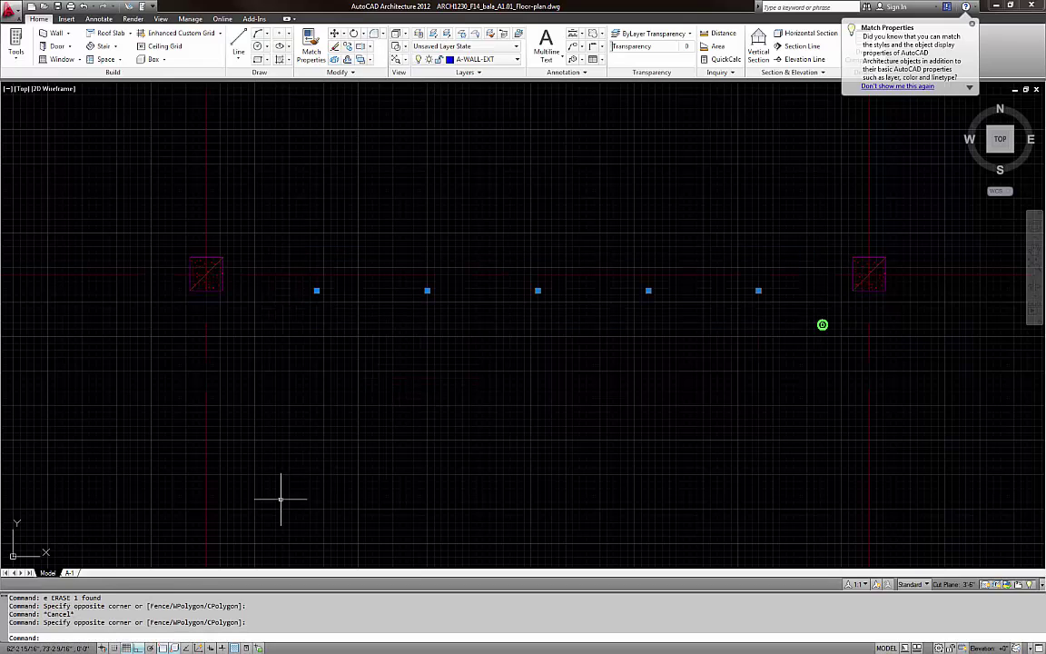
key("Escape")
key("Escape")
Try to place a vertical construction line through the first division point beside column E-4
type("x")
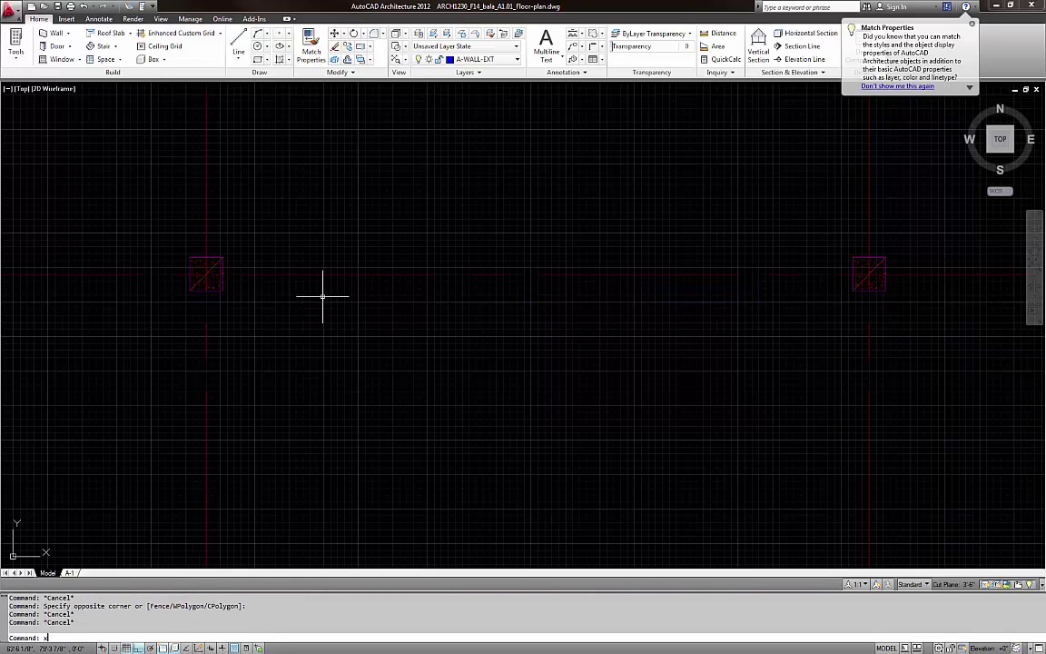
type("l")
key("Return")
type("v")
key("Return")
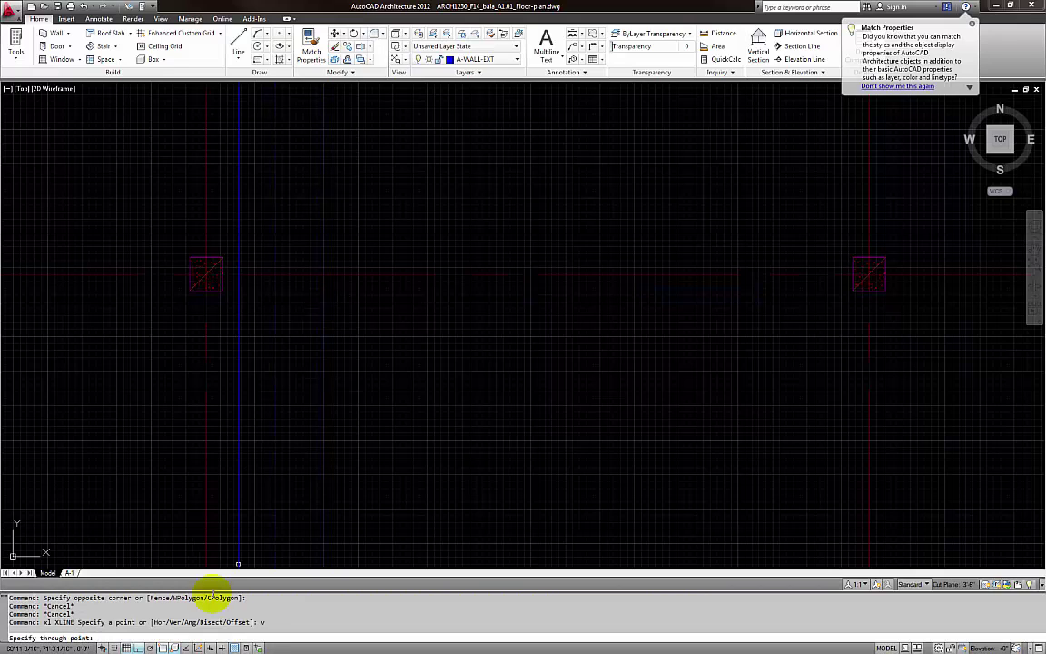
right_click(161, 648)
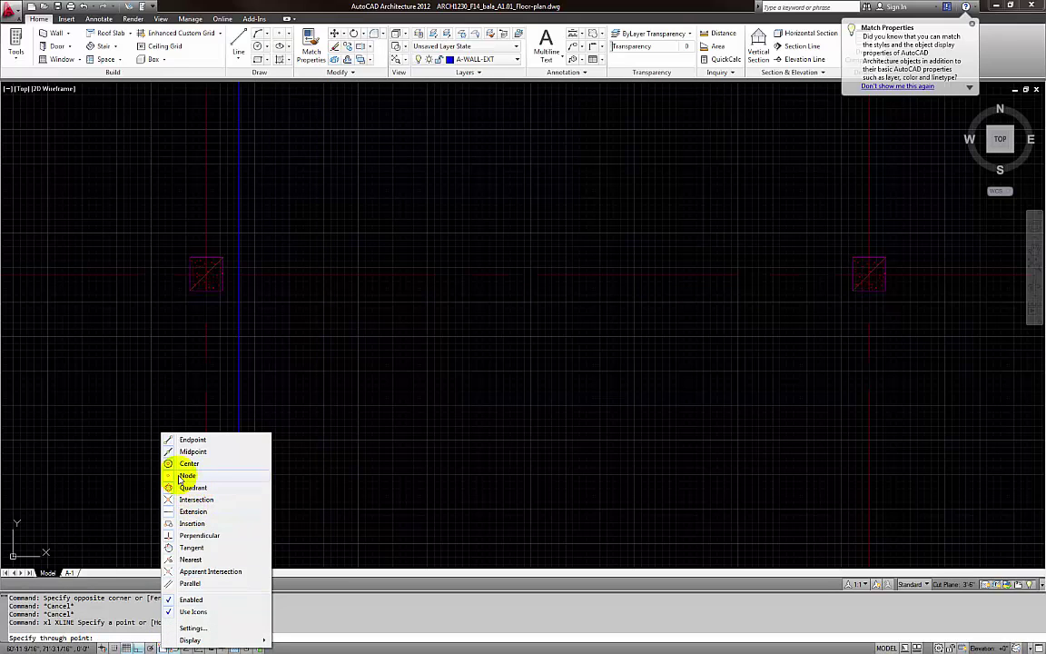
left_click(327, 305)
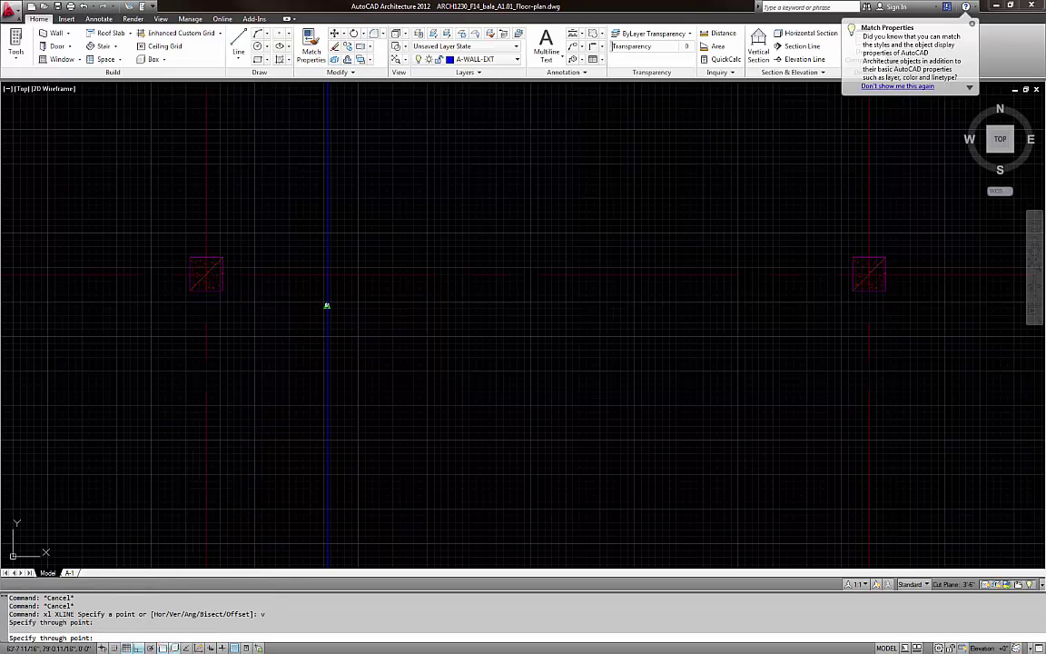
key("Escape")
Erase the vertical construction line beside column E-4
left_click_drag(373, 315, 303, 361)
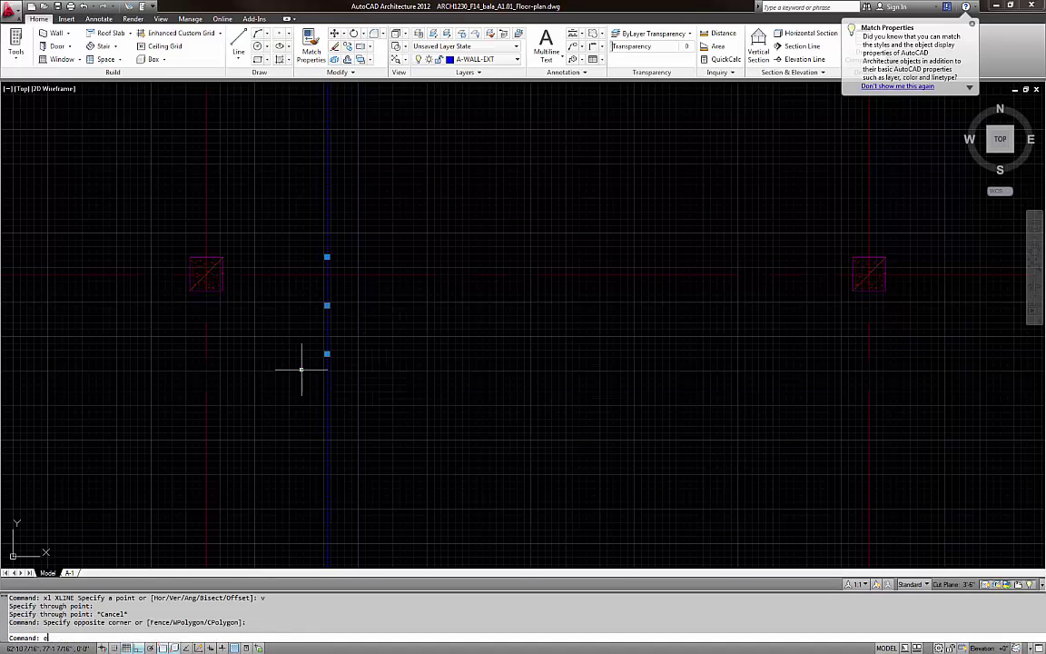
type("e")
key("Return")
key("Escape")
key("Escape")
Review the drawing's layers in the layer properties manager, and close it
scroll(347, 351, "down", 3)
key("Escape")
key("Escape")
scroll(347, 352, "down", 3)
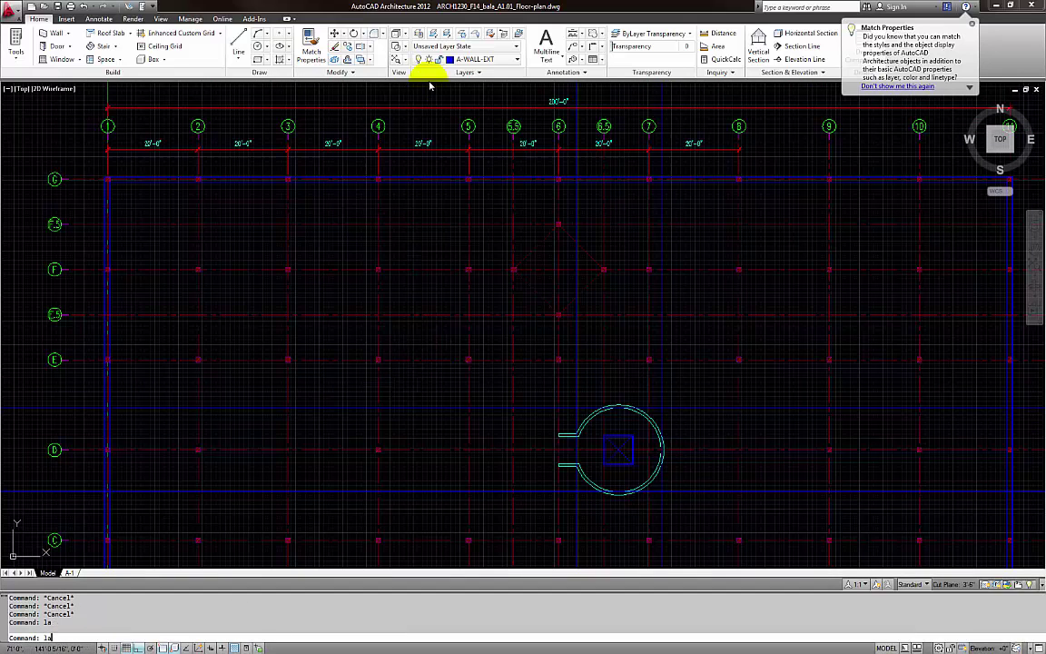
type("la")
key("Return")
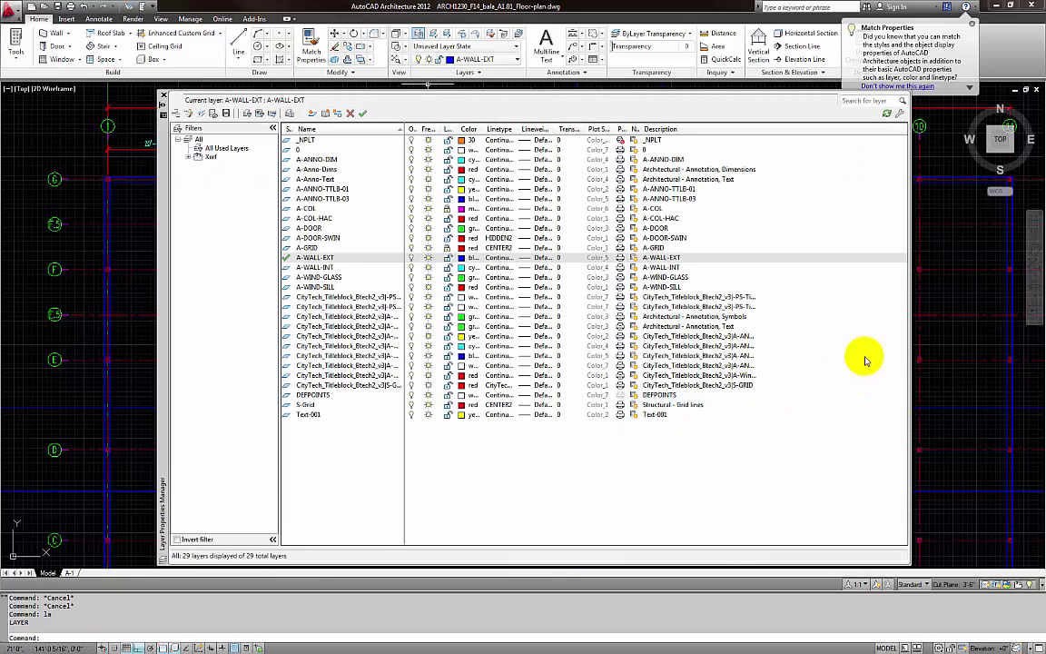
left_click(164, 95)
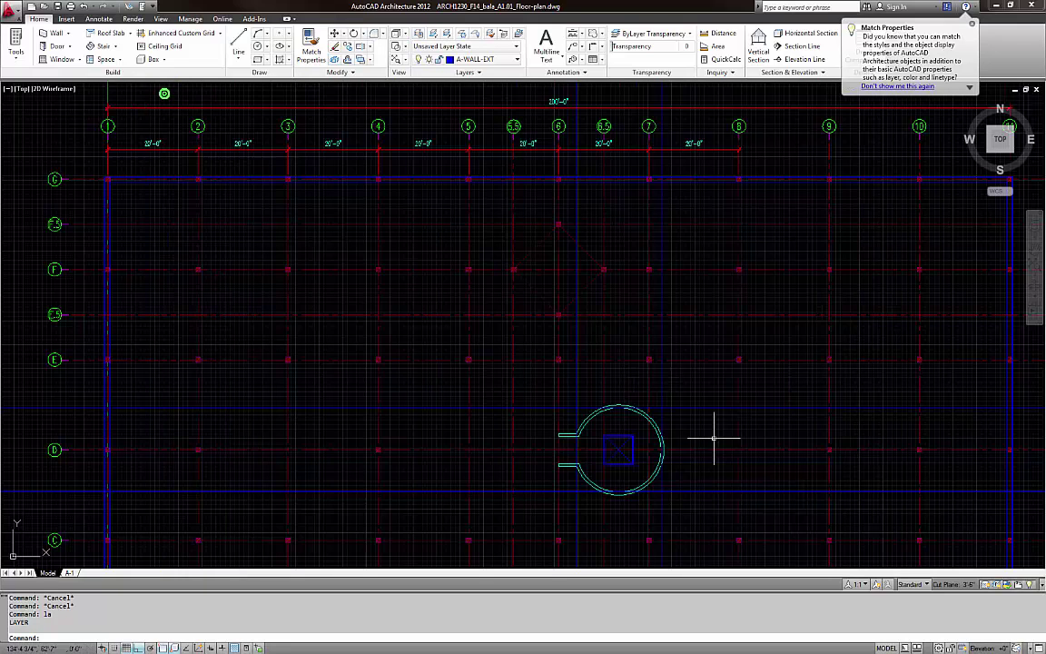
Erase the horizontal construction line running just above the circular stair enclosure
scroll(713, 436, "up", 2)
left_click(698, 410)
left_click(681, 381)
type("e")
key("space")
left_click(635, 365)
type("e")
key("space")
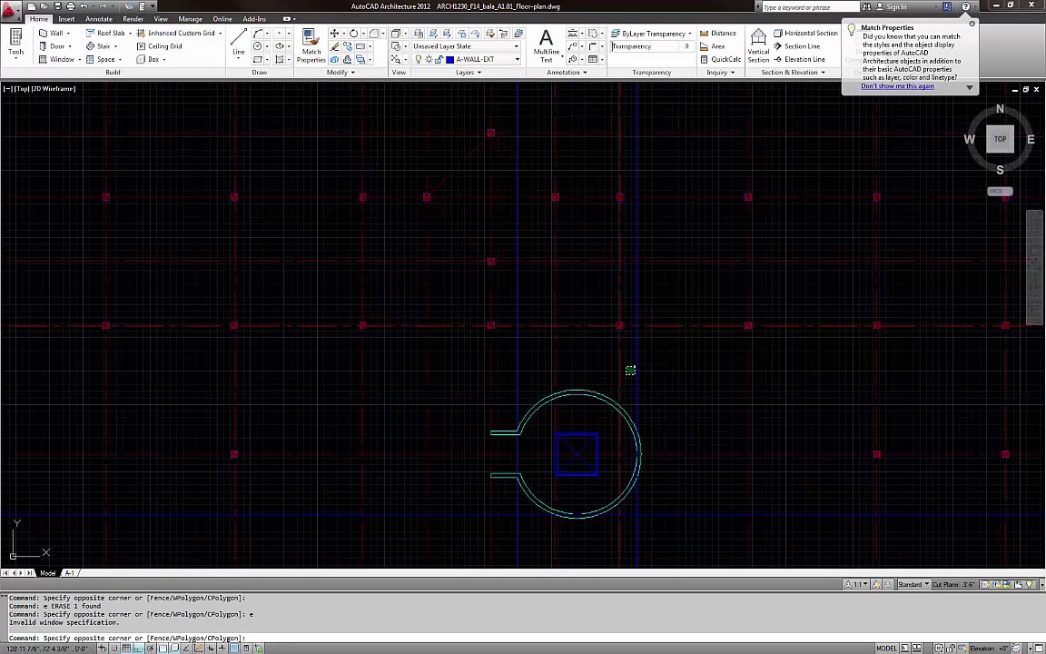
key("Escape")
left_click(639, 373)
type("e")
key("space")
left_click(638, 375)
type("e")
key("space")
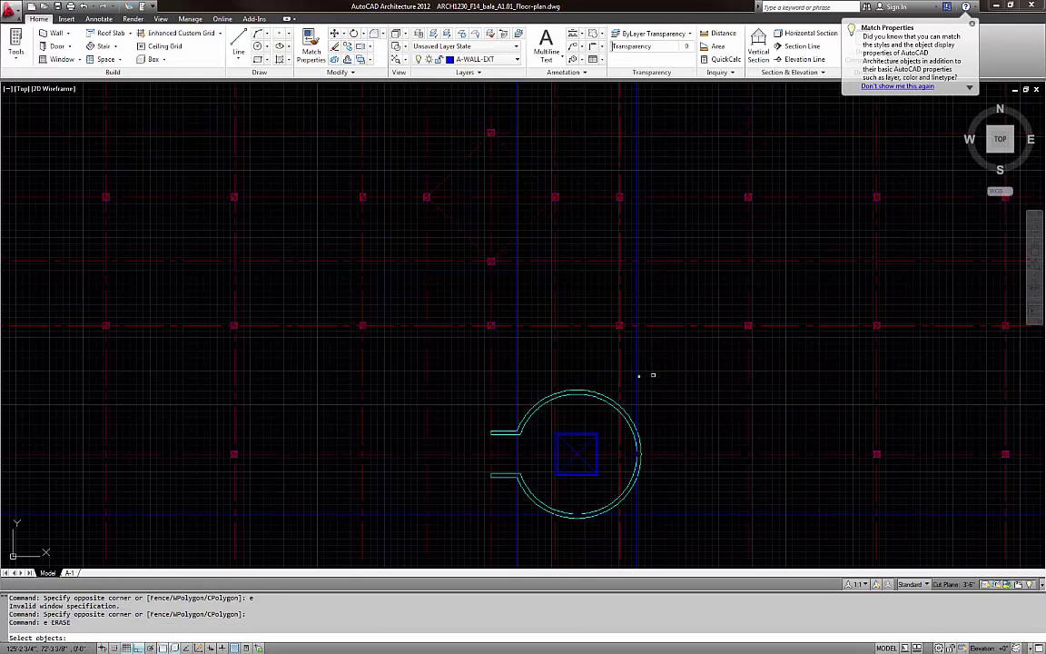
left_click(658, 376)
left_click(452, 369)
type("e")
key("space")
middle_click_drag(692, 447, 664, 363)
key("Escape")
Erase the horizontal construction line along the lower edge of the circular stair enclosure
left_click(679, 463)
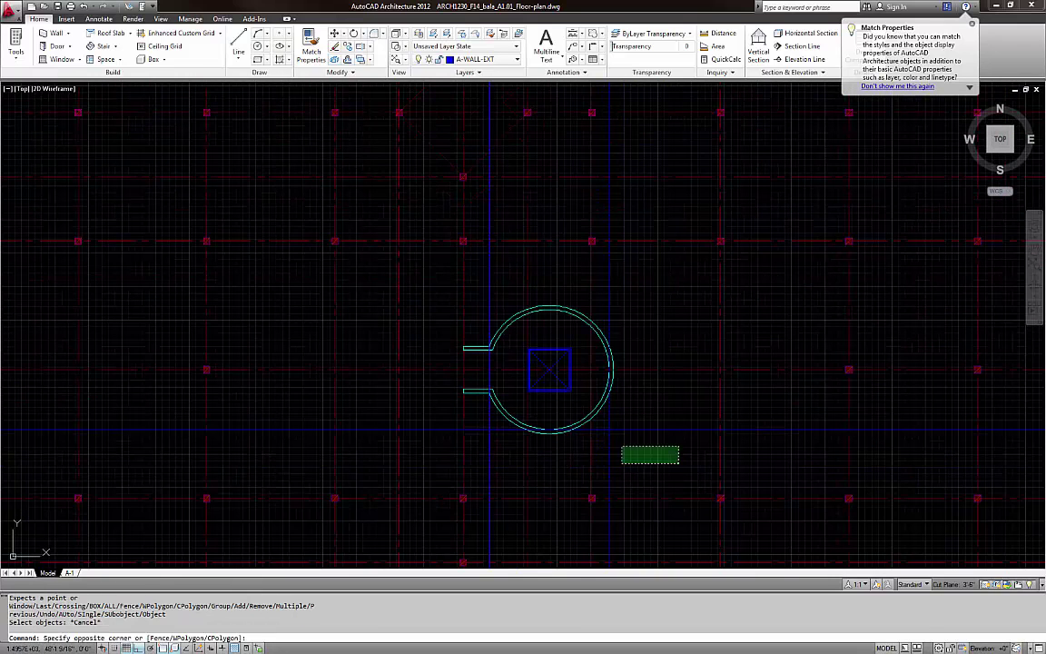
left_click(609, 424)
type("e")
key("space")
Erase the two vertical construction lines crossing the circular stair enclosure and clear the selection
left_click(619, 472)
left_click(452, 458)
type("e")
key("space")
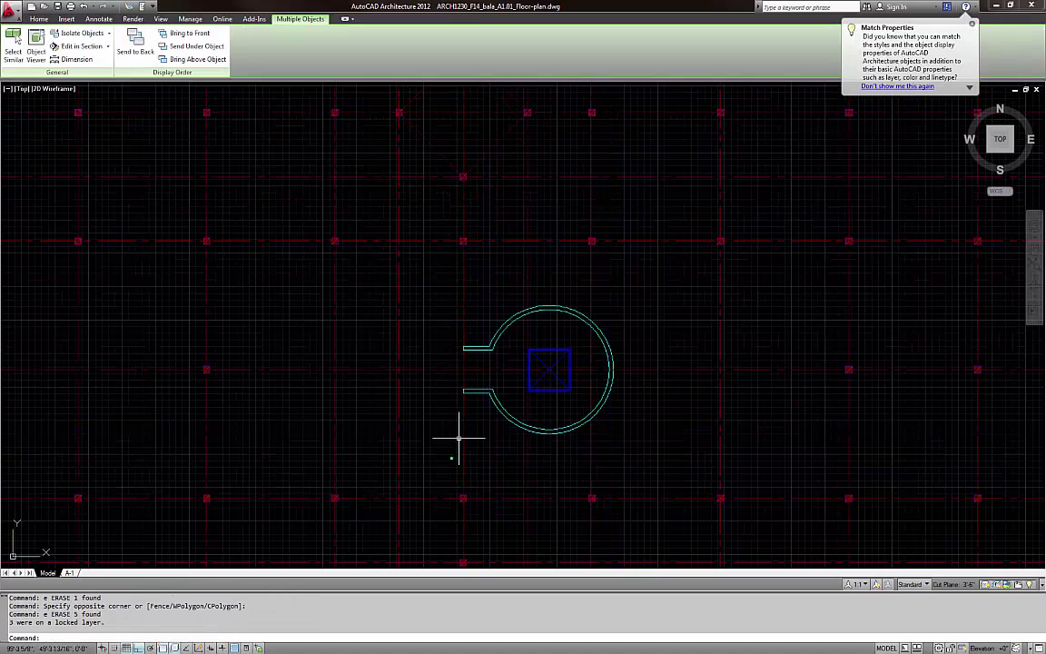
key("Escape")
key("Escape")
middle_click_drag(448, 391, 547, 390)
key("Escape")
key("Escape")
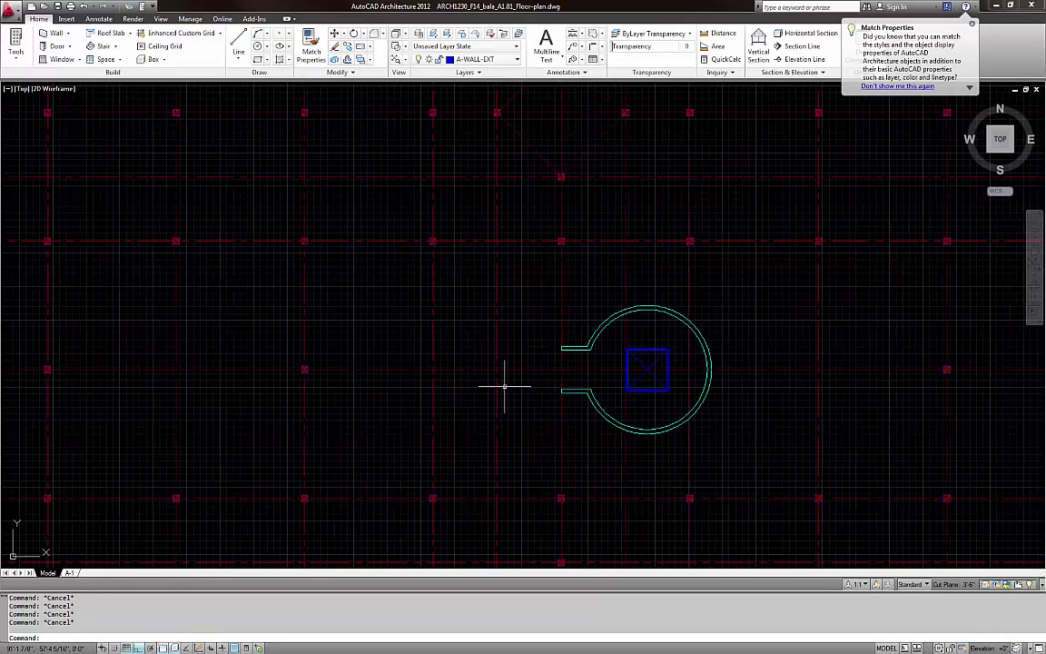
Create a new current layer named A-FLOOR-PAT with colour 8, and close the layer properties manager
type("la")
key("Return")
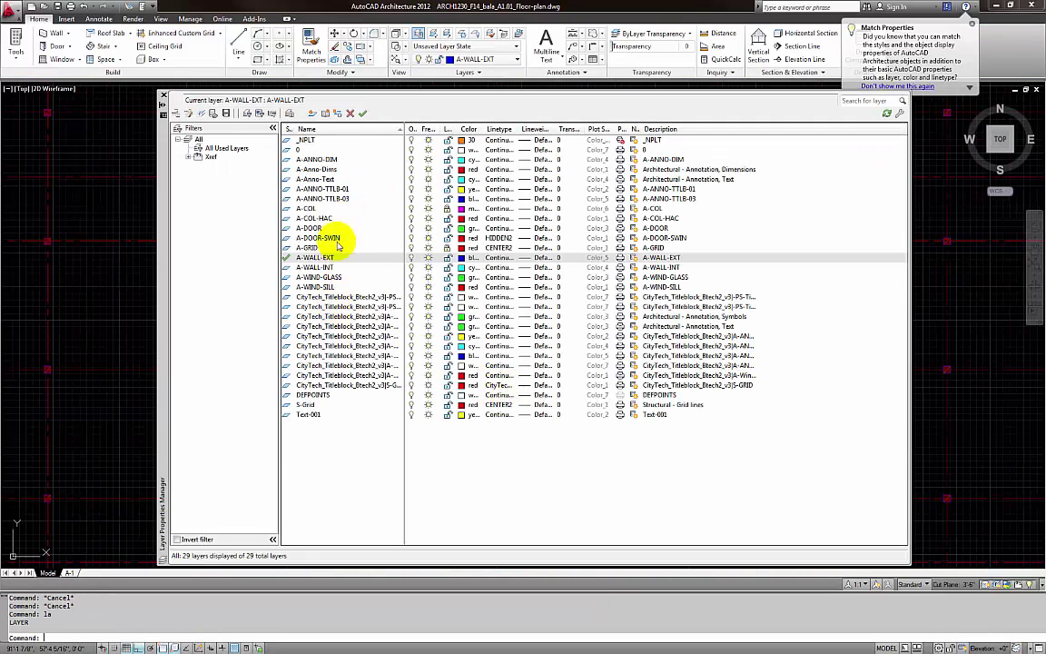
left_click(310, 113)
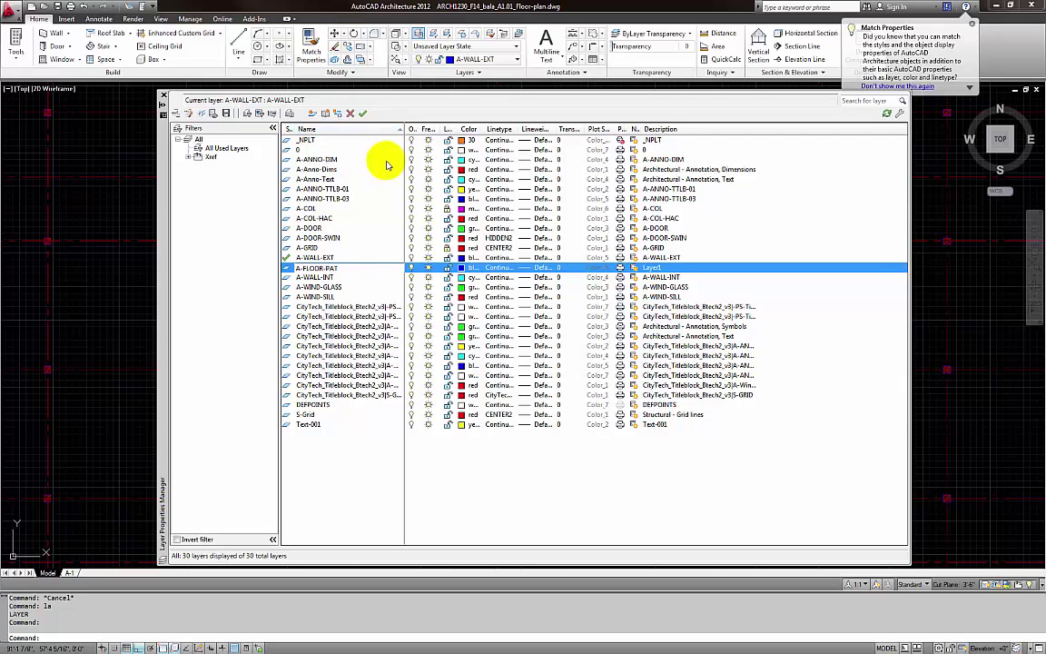
left_click(462, 269)
left_click(460, 270)
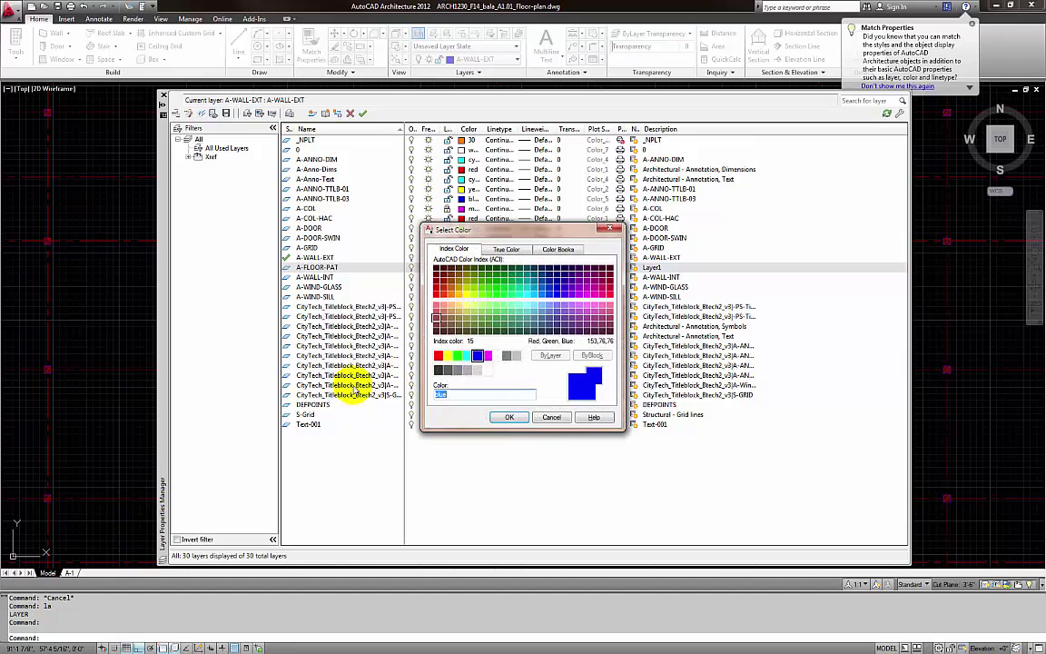
left_click(447, 356)
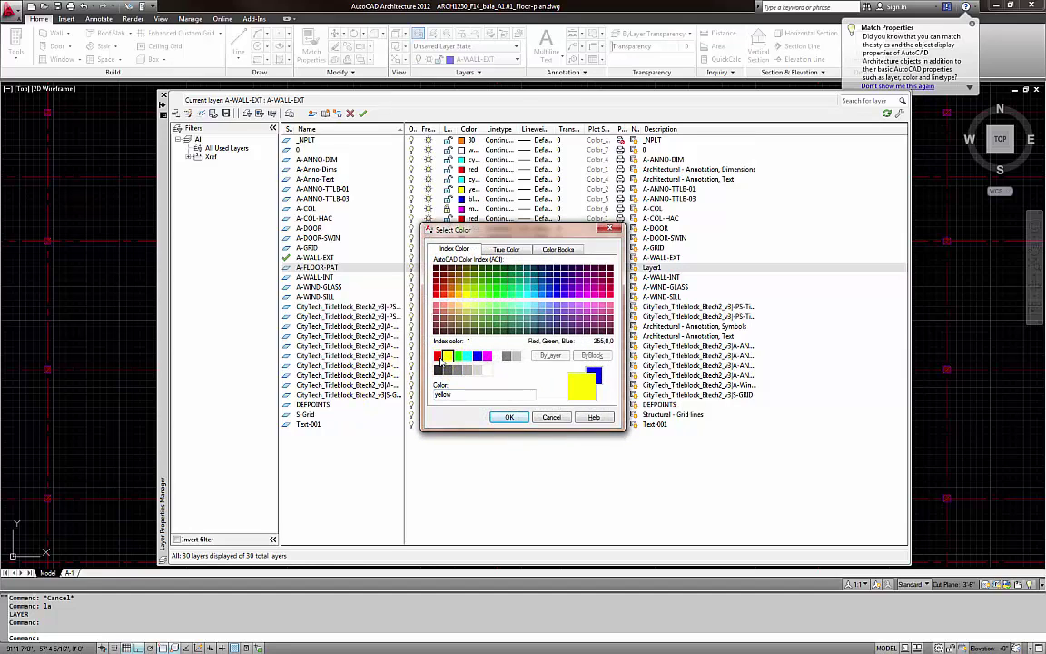
left_click(507, 356)
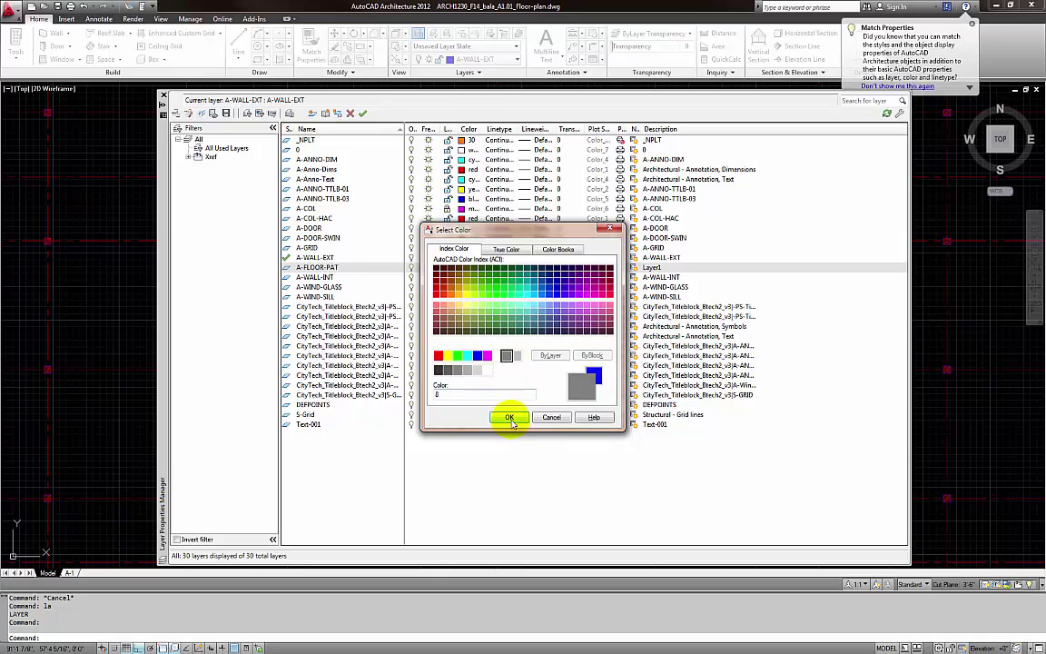
left_click(509, 417)
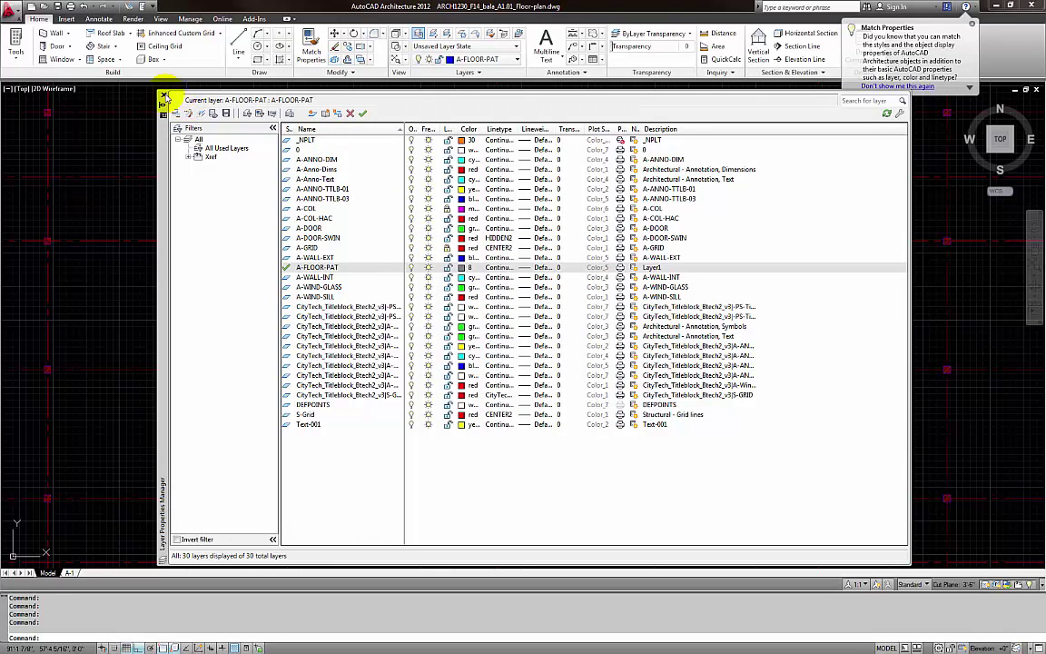
left_click(164, 95)
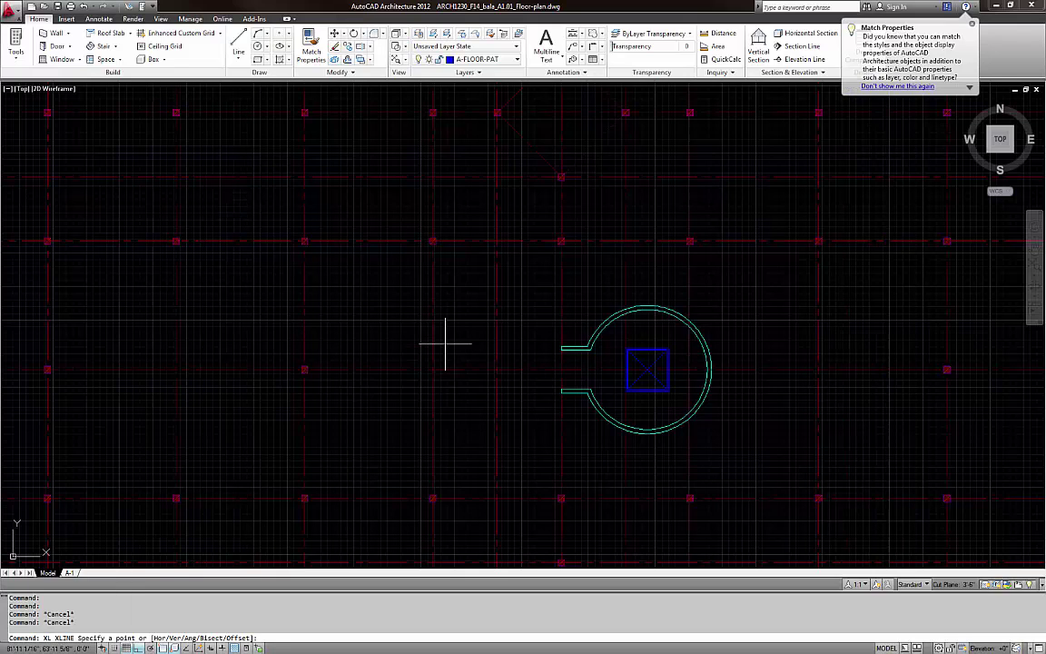
Place horizontal construction lines along the upper and lower faces of the row E columns
type("h")
key("Return")
scroll(439, 345, "up", 5)
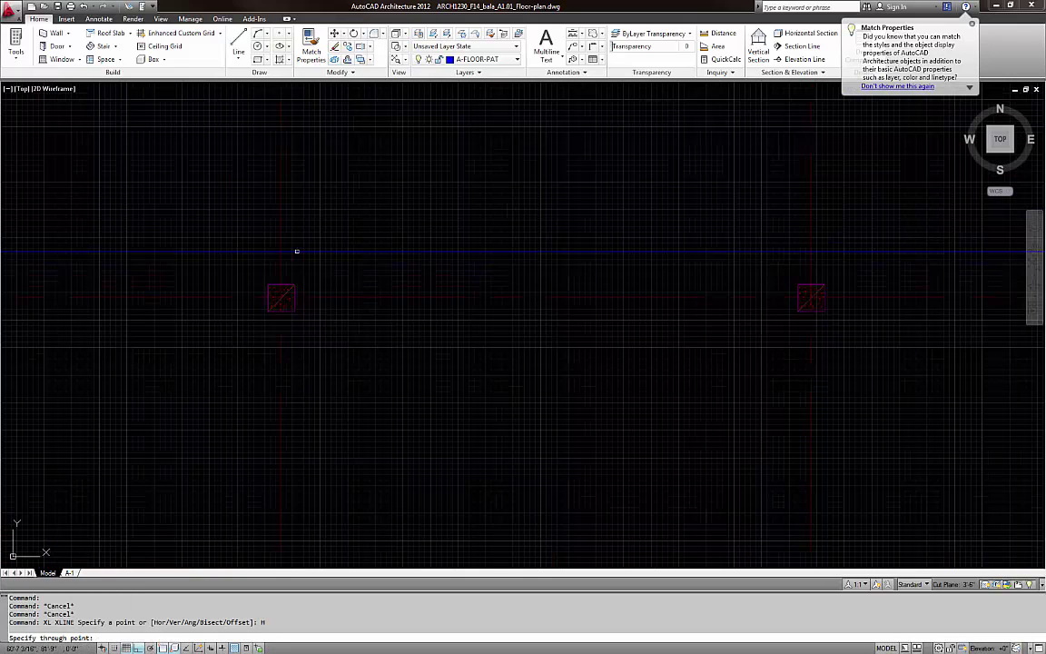
left_click(297, 285)
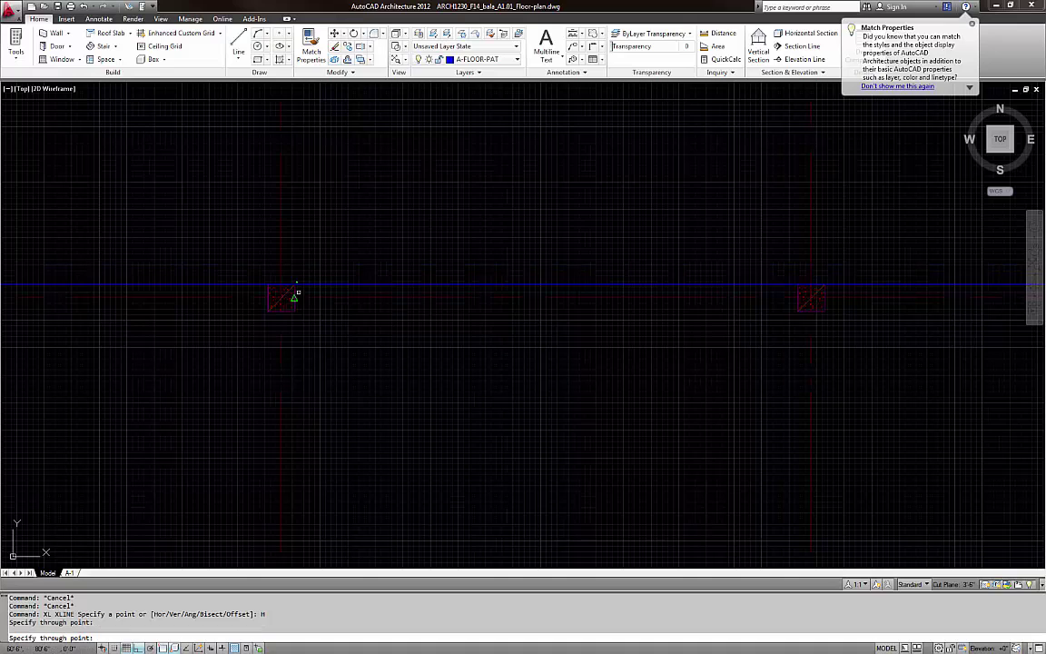
key("Escape")
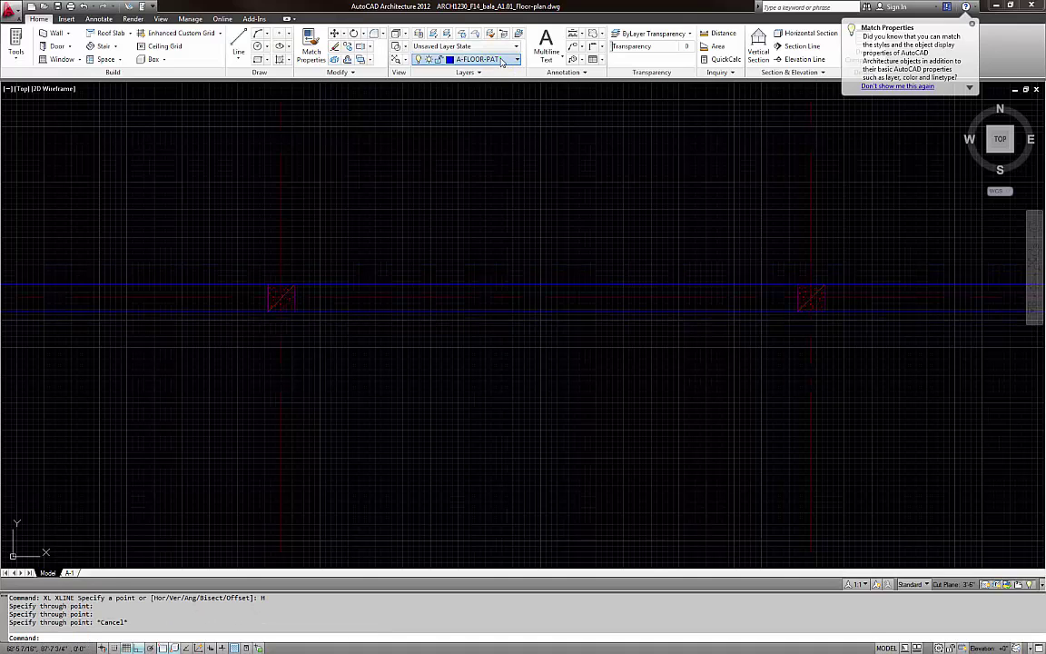
Set the colour of the A-FLOOR-PAT layer to grey, index 8
left_click(499, 59)
left_click(450, 72)
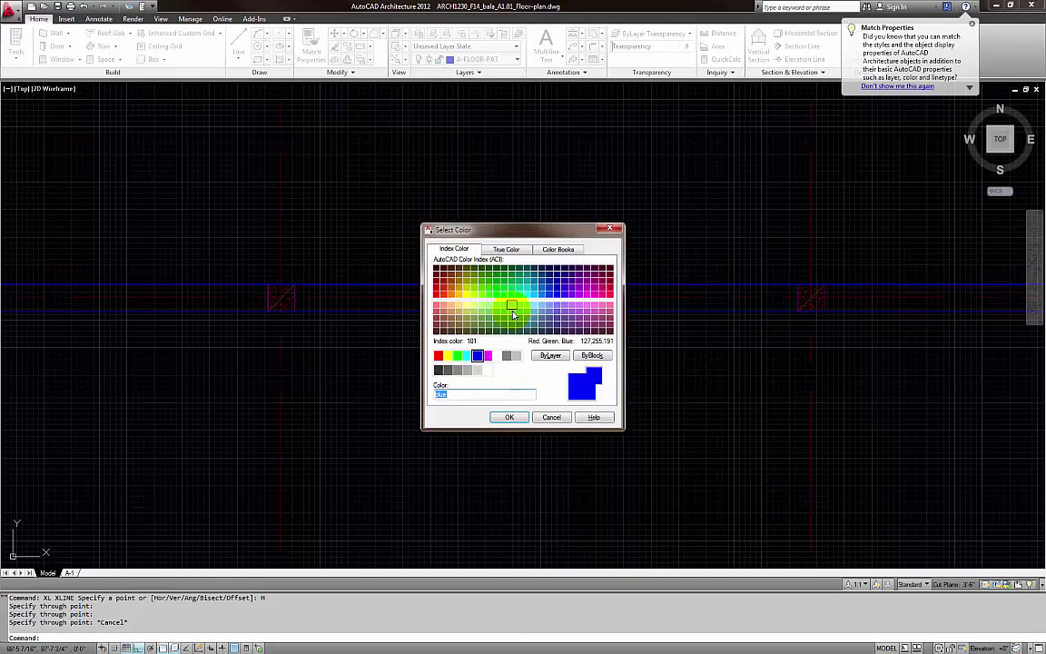
left_click(507, 355)
left_click(509, 417)
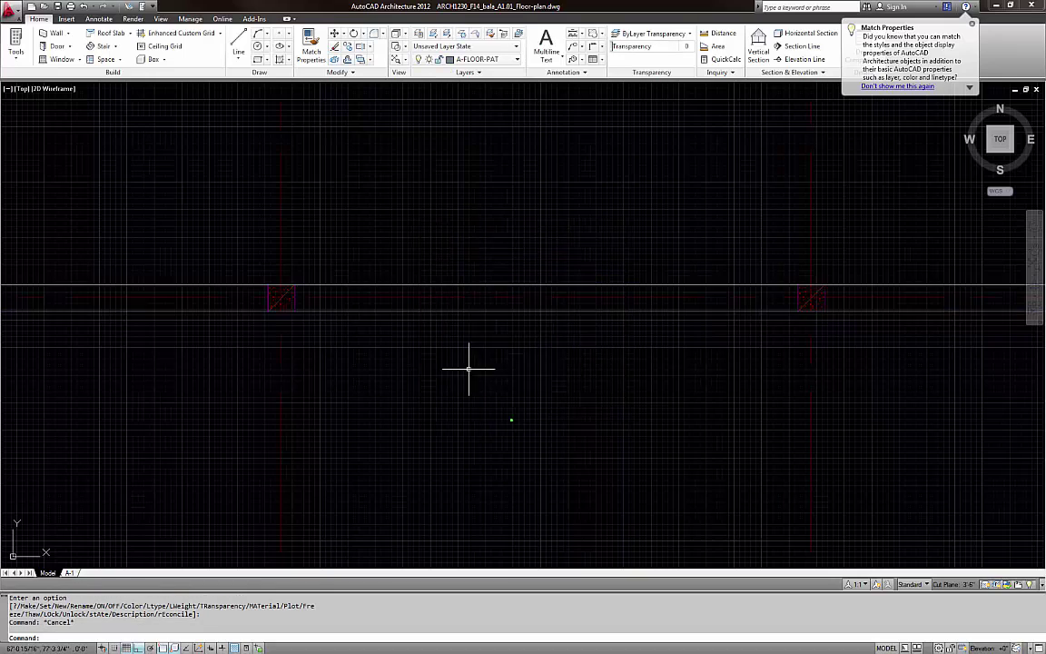
Trim both row E construction lines back to the inner face of the exterior wall at gridline 1
scroll(467, 366, "down", 6)
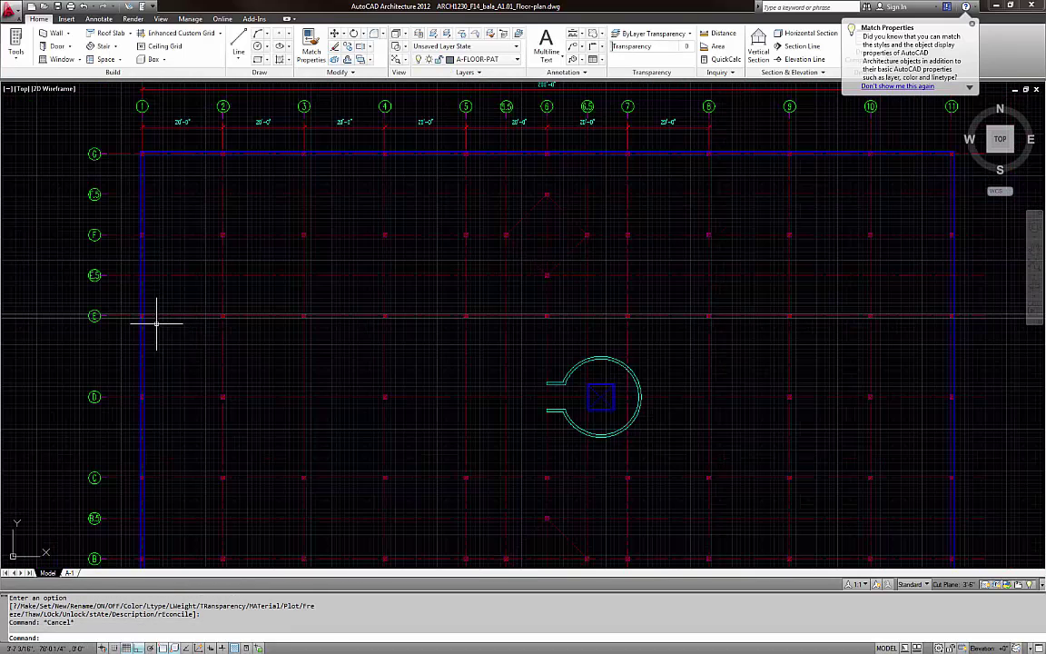
type("tr")
key("Return")
scroll(144, 311, "up", 6)
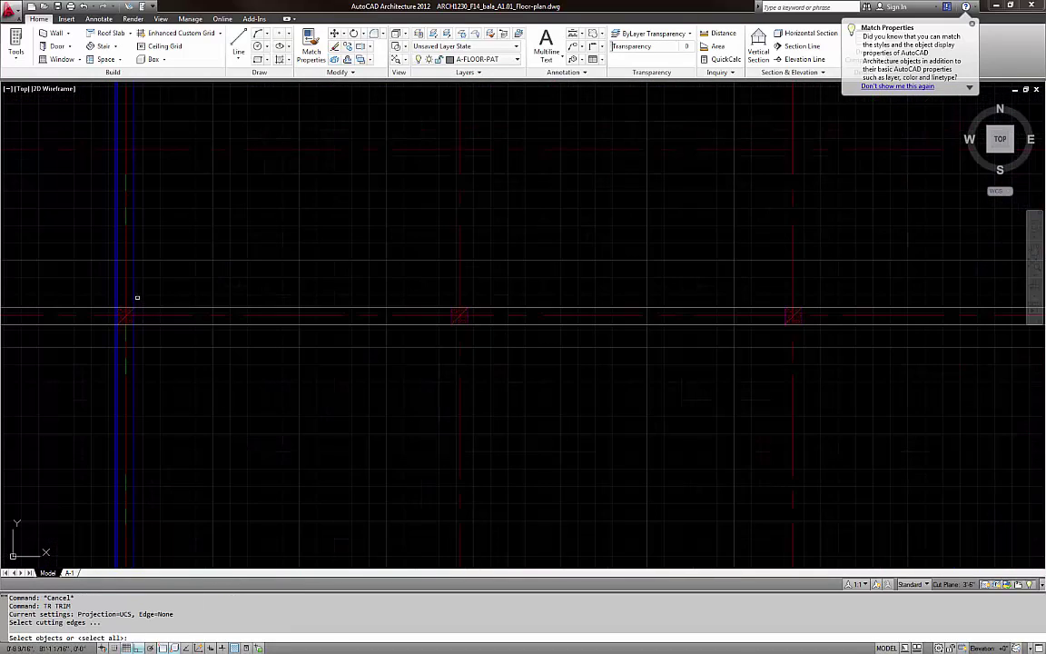
left_click(134, 298)
key("Return")
left_click(72, 303)
left_click(61, 330)
key("Escape")
scroll(60, 325, "down", 2)
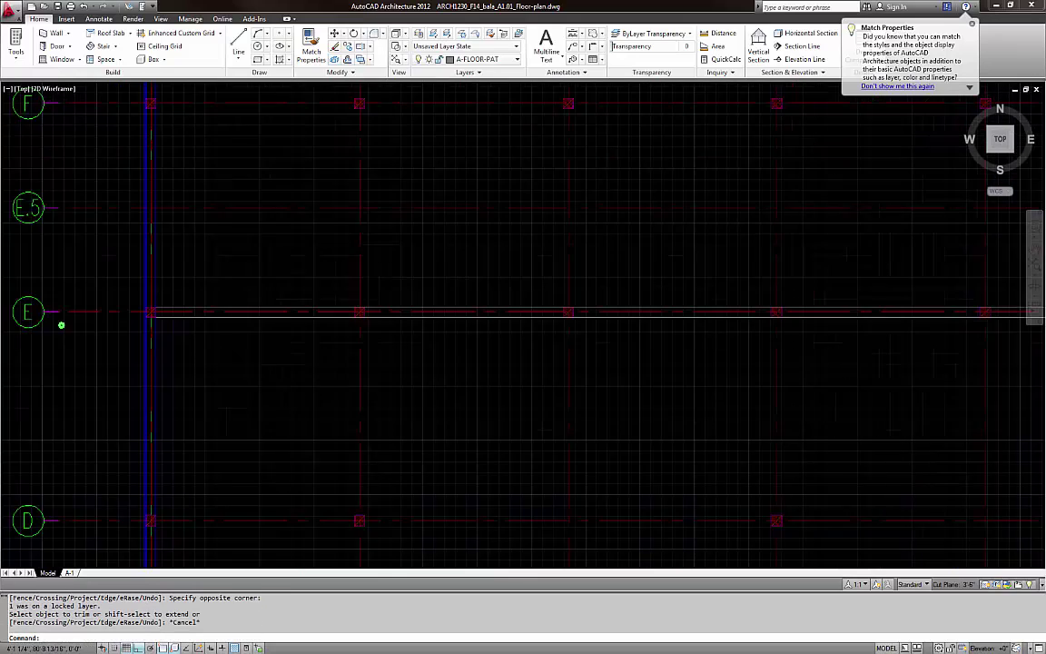
Trim both row E construction lines back to the inner face of the exterior wall at gridline 11
scroll(269, 340, "down", 5)
scroll(694, 319, "up", 6)
key("Return")
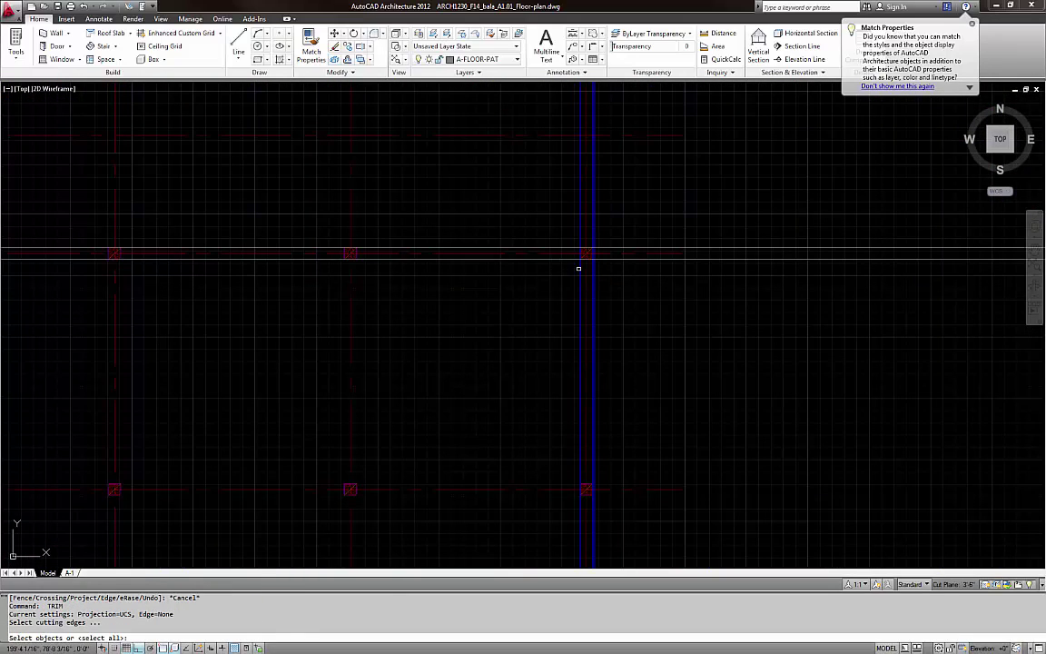
left_click(579, 269)
key("Return")
left_click(658, 290)
left_click(663, 228)
key("Escape")
scroll(668, 238, "down", 6)
middle_click_drag(536, 266, 828, 303)
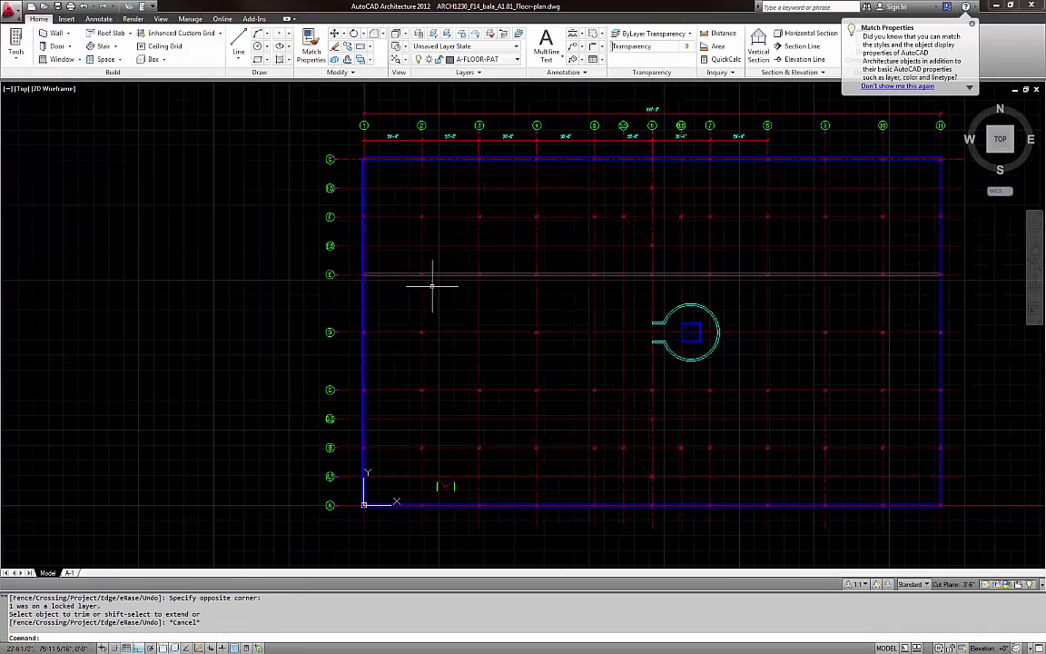
Examine the scanned base plan for the floor pattern between columns, and return to row E of the drawn plan
scroll(433, 285, "up", 6)
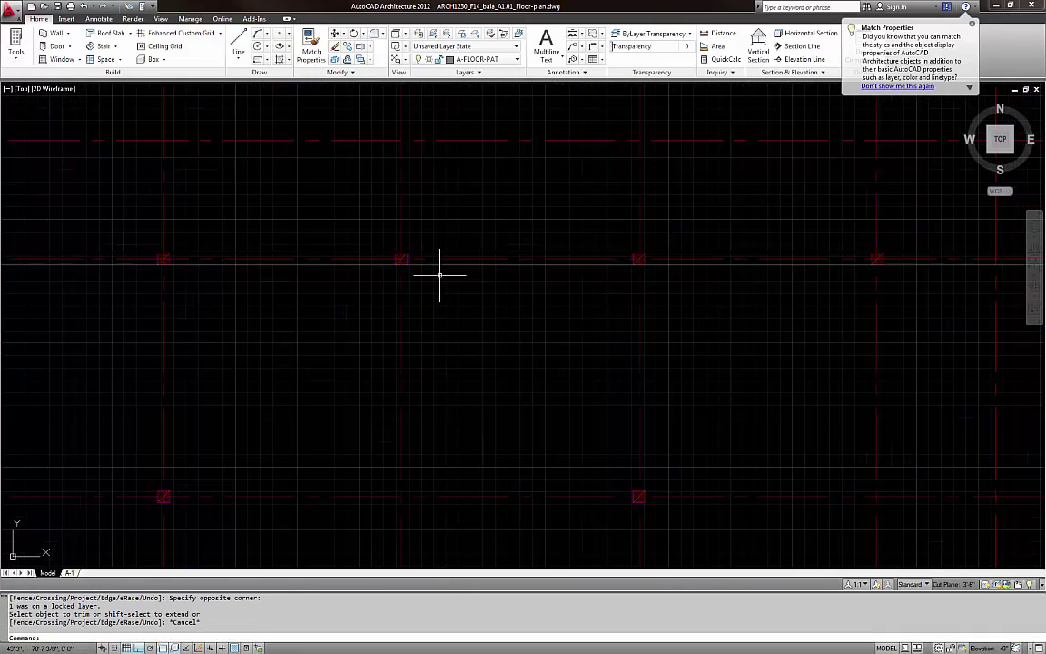
scroll(417, 343, "down", 8)
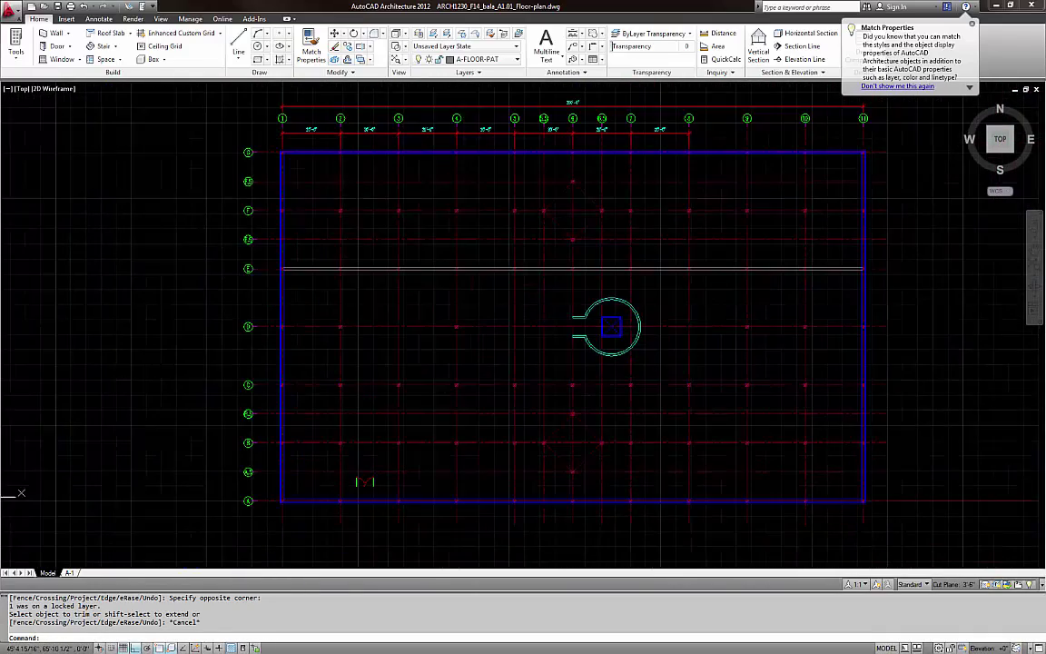
middle_click_drag(687, 367, 352, 354)
scroll(505, 354, "up", 4)
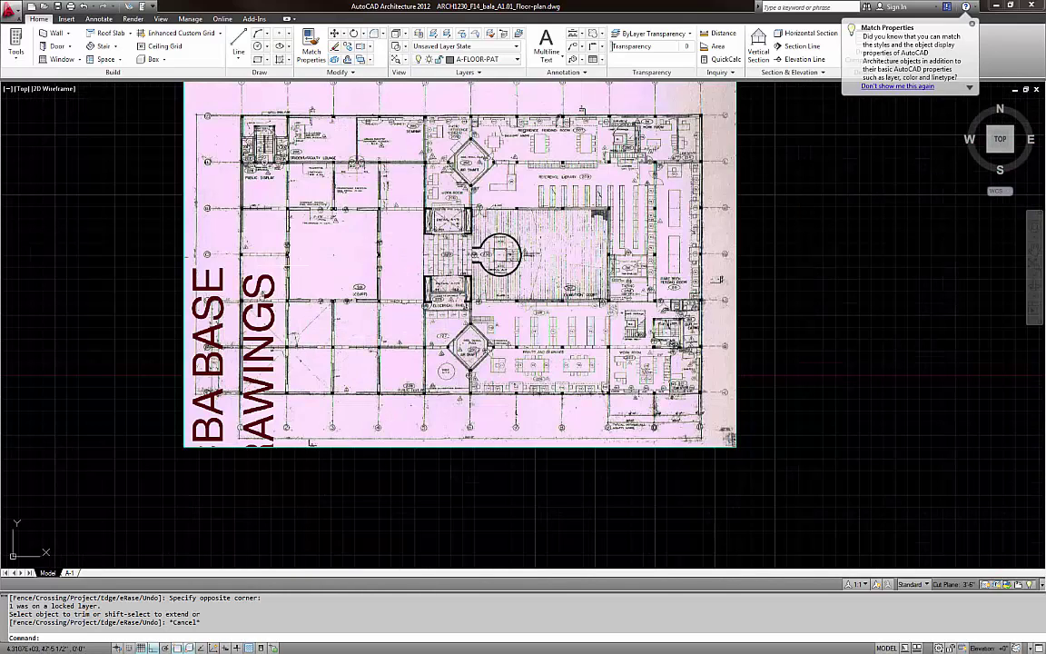
scroll(317, 243, "up", 3)
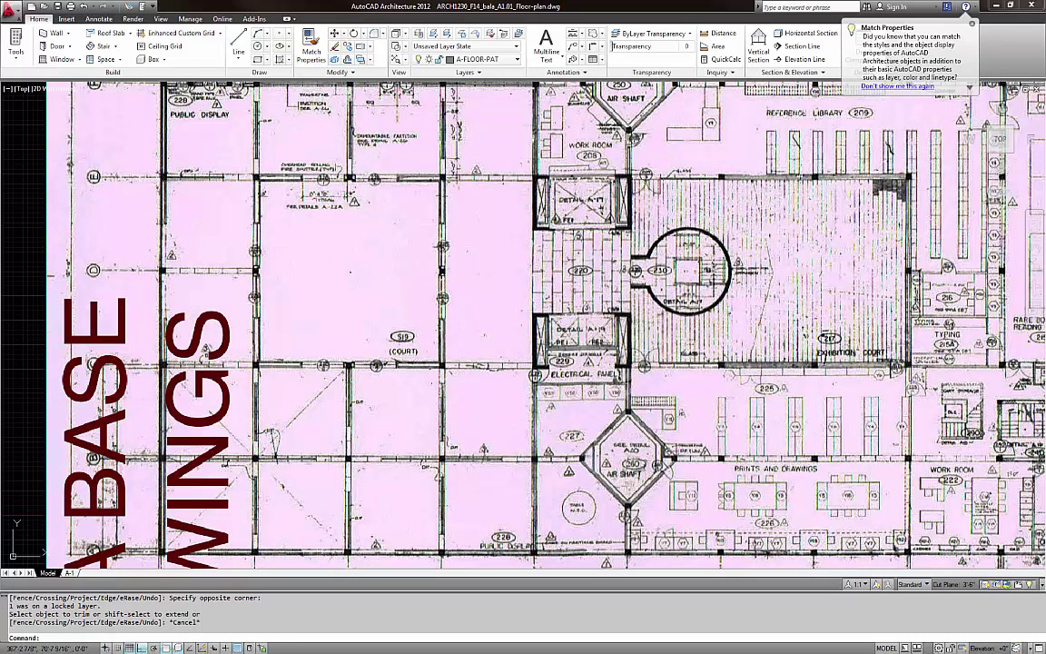
scroll(851, 344, "down", 4)
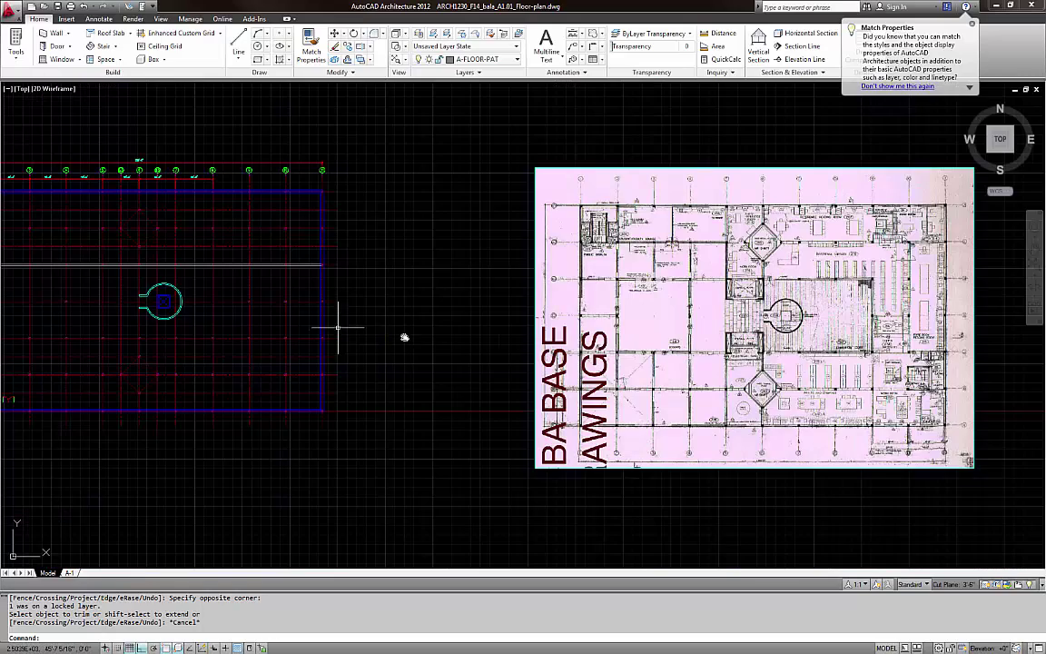
middle_click_drag(338, 327, 792, 355)
scroll(527, 274, "up", 8)
middle_click_drag(458, 384, 438, 300)
key("Escape")
key("Escape")
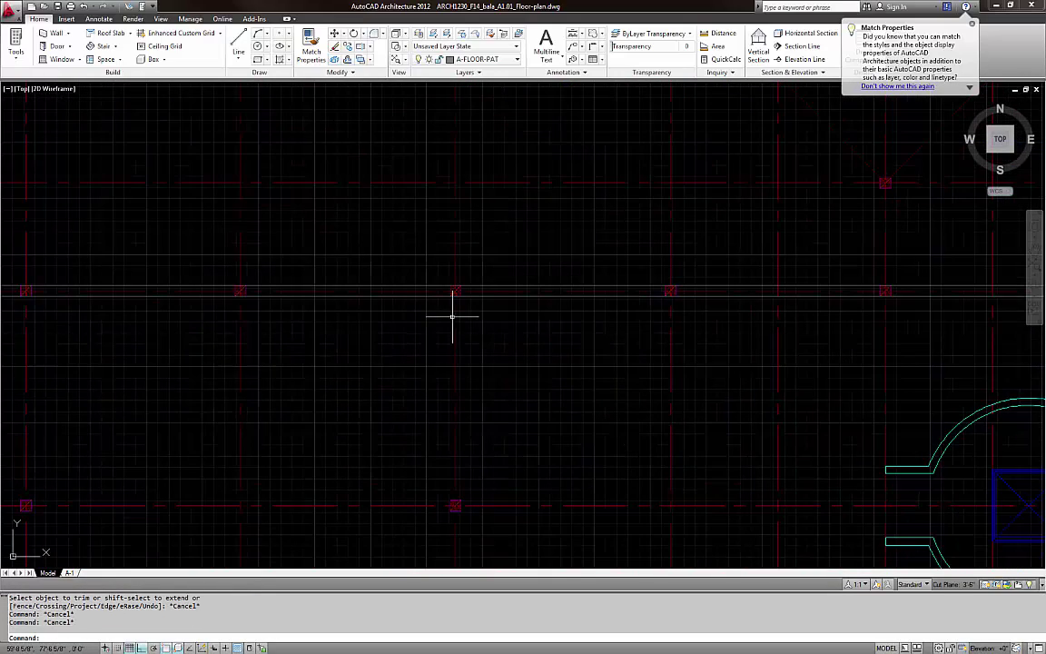
Place vertical construction lines along the facing sides of columns E-4 and E-5
scroll(462, 299, "up", 2)
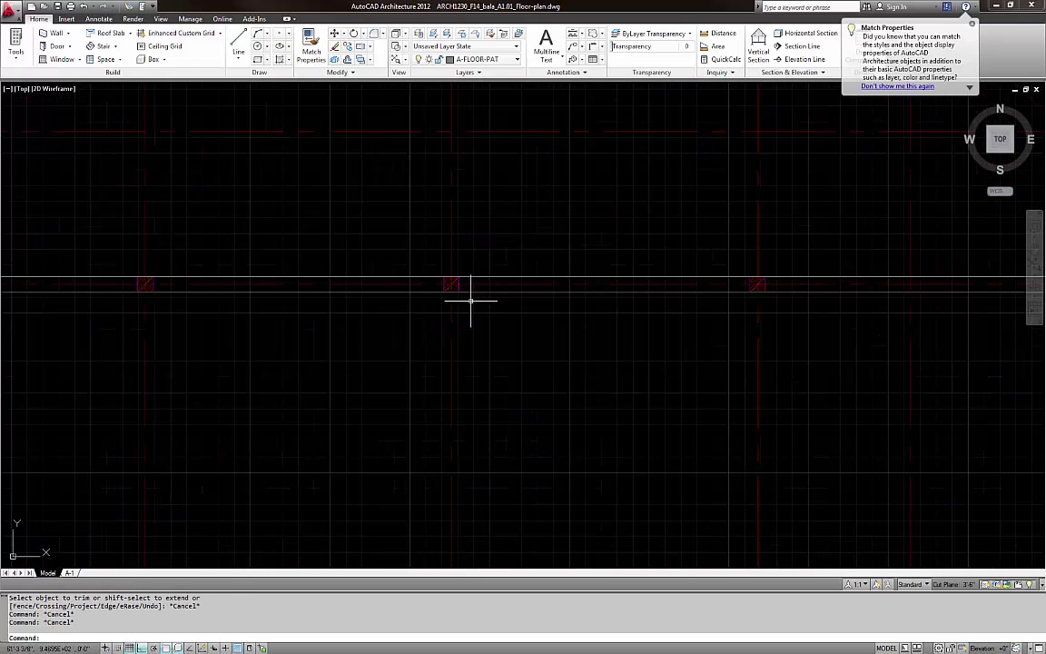
type("V")
key("Return")
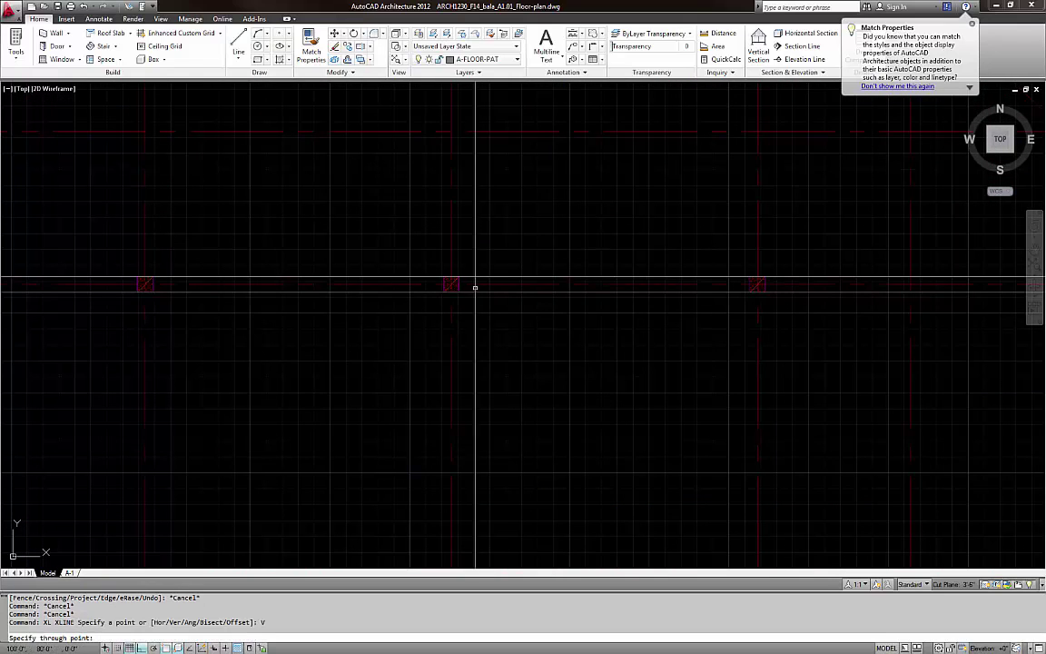
left_click(458, 284)
left_click(749, 286)
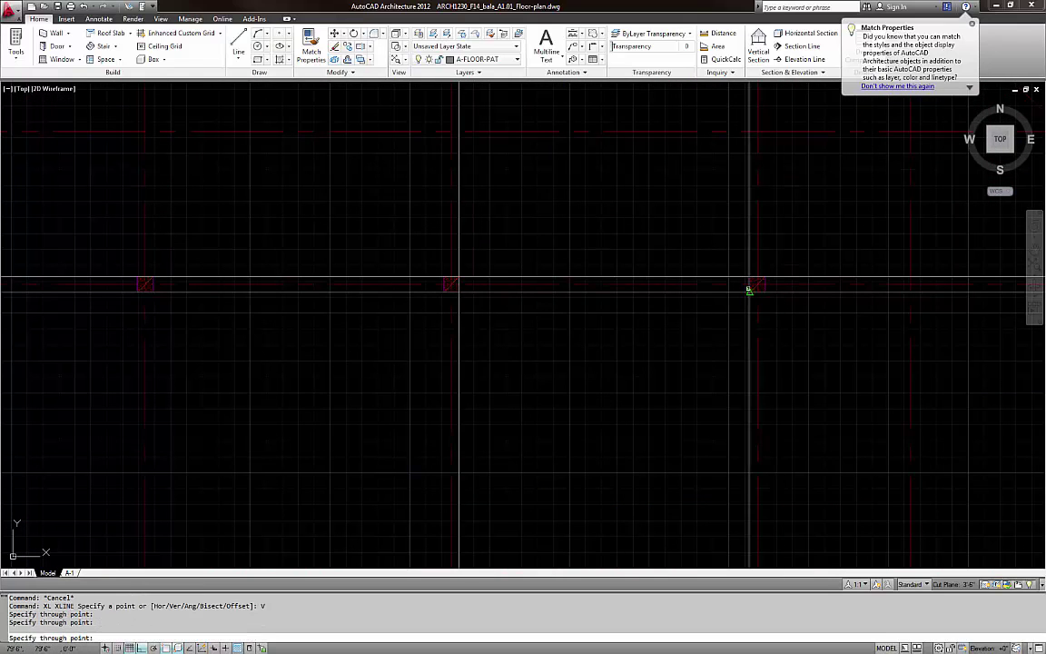
key("Escape")
key("Escape")
Erase the old division points between columns E-4 and E-5
scroll(747, 327, "up", 4)
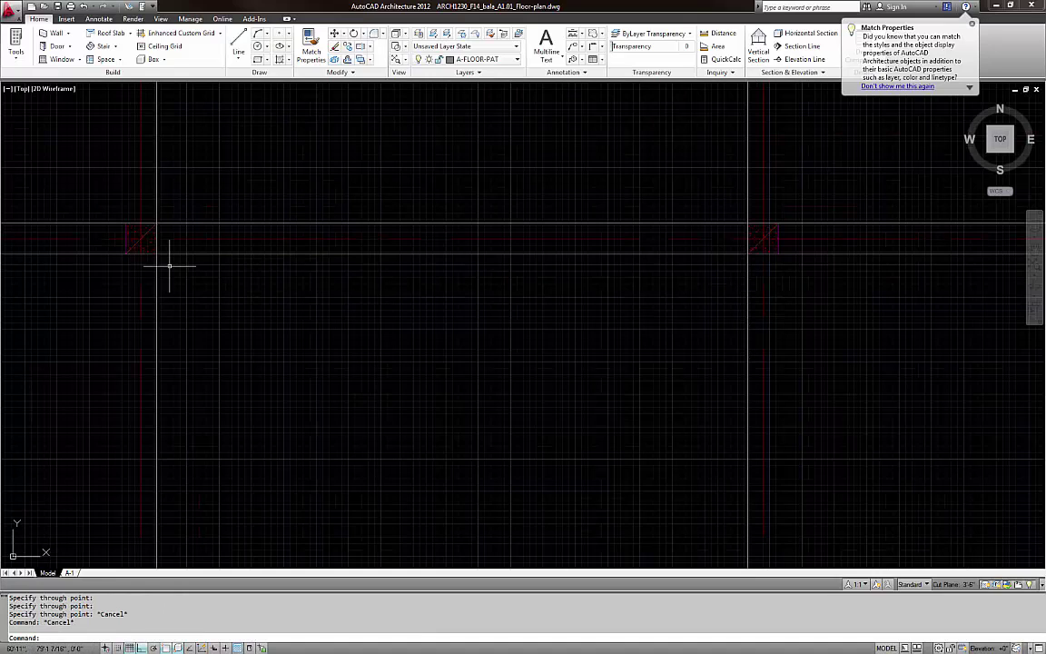
left_click(810, 306)
type("E")
key("Return")
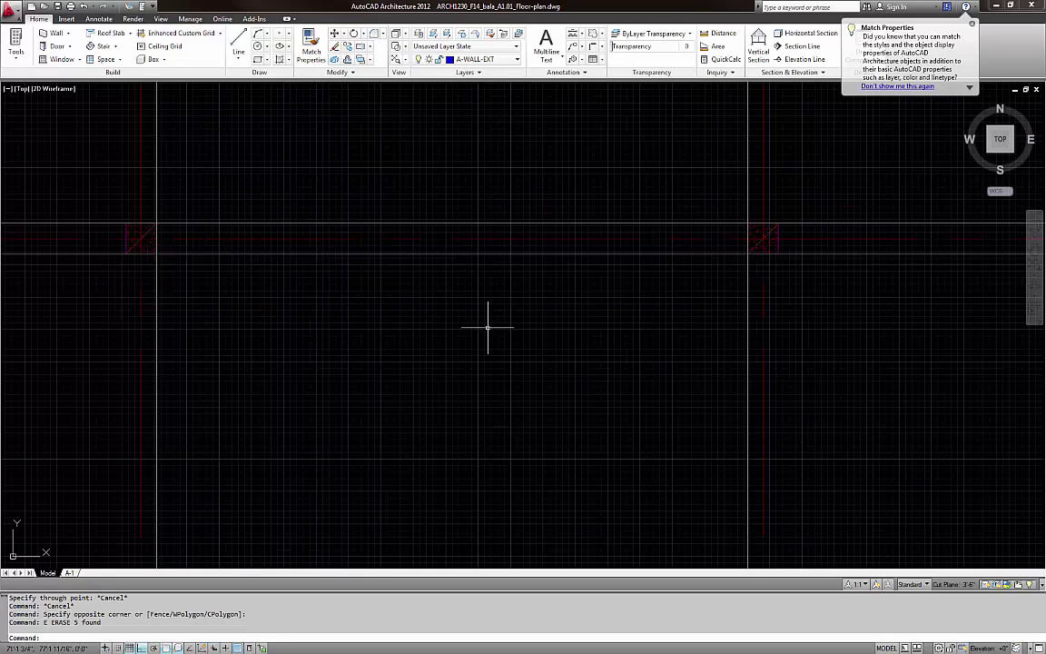
Trim both row E construction lines to the facing sides of columns E-4 and E-5, keeping only the span between them
type("tr")
key("Return")
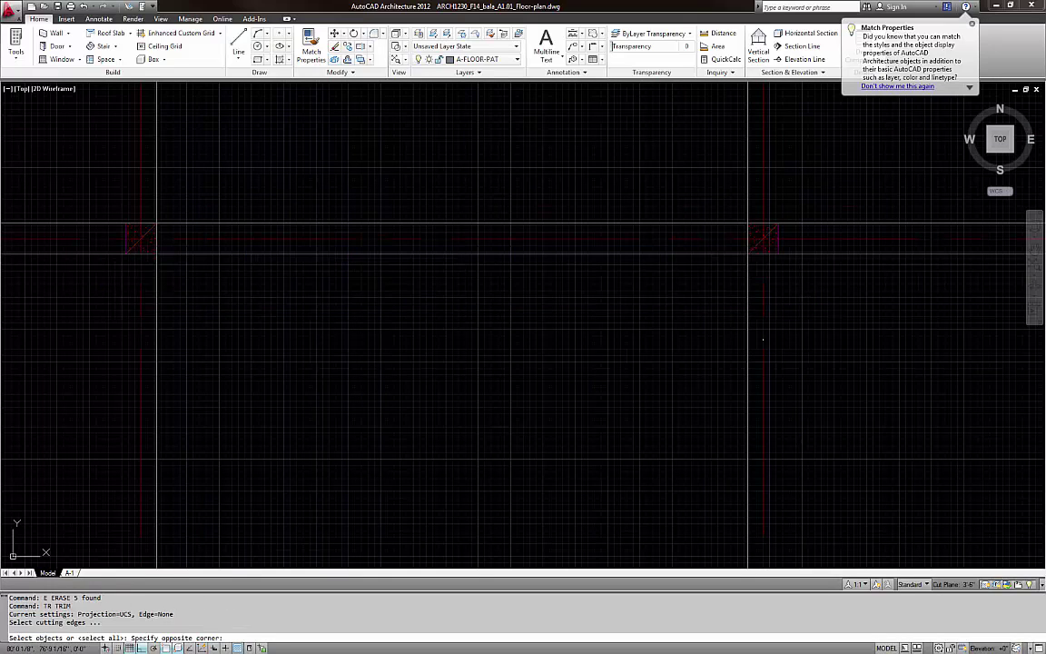
left_click(764, 335)
left_click(145, 320)
key("Return")
left_click(859, 304)
left_click(796, 157)
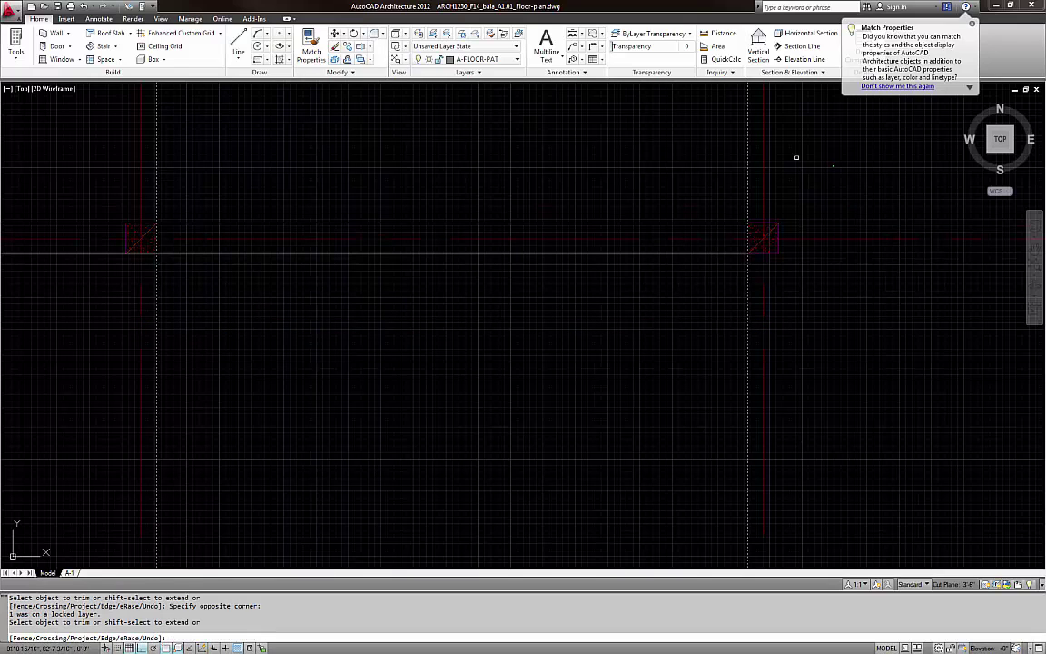
key("Escape")
Erase the two vertical construction lines along columns E-4 and E-5
left_click(800, 186)
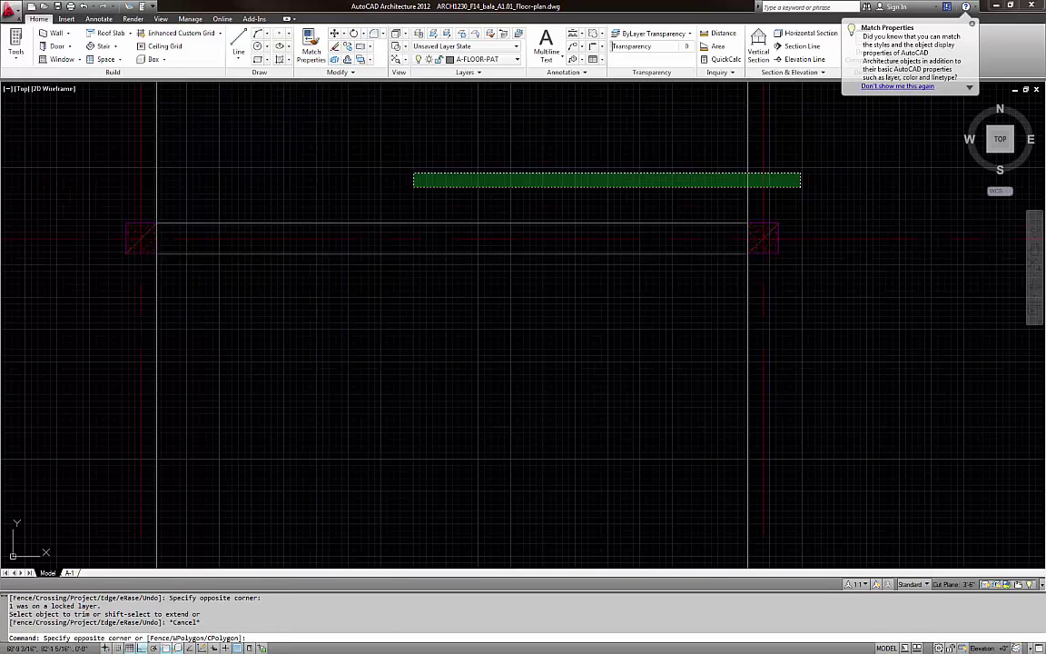
left_click(93, 165)
type("E")
key("Return")
key("Escape")
key("Escape")
left_click(607, 298)
left_click(592, 254)
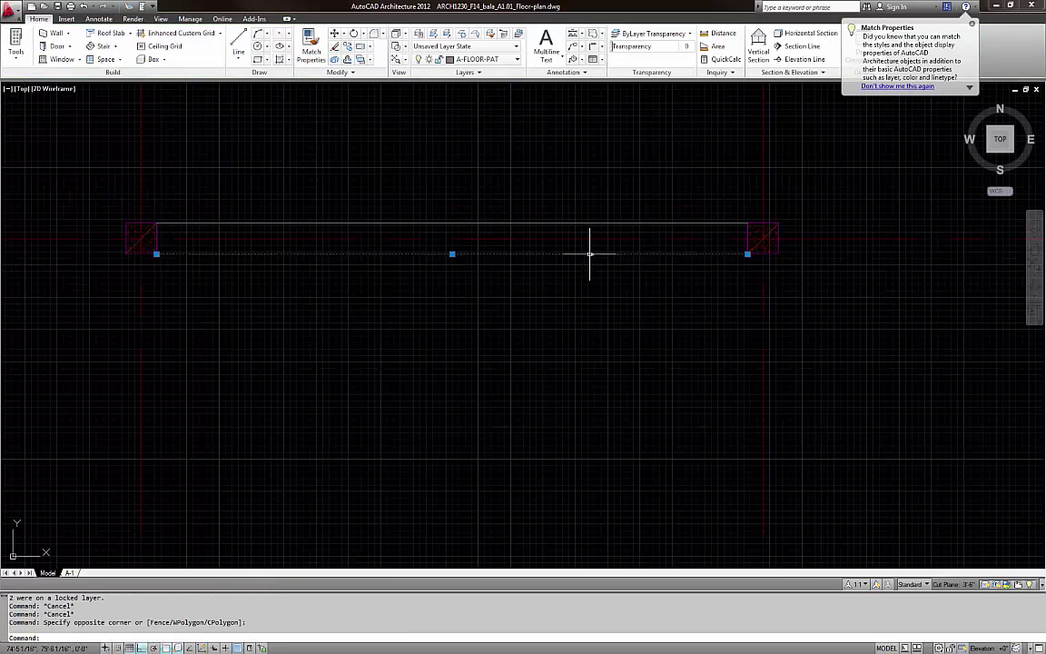
key("Escape")
Examine the scanned base plan for where the floor pattern strip belongs, and return to the strip in row E
scroll(448, 272, "down", 3)
key("Escape")
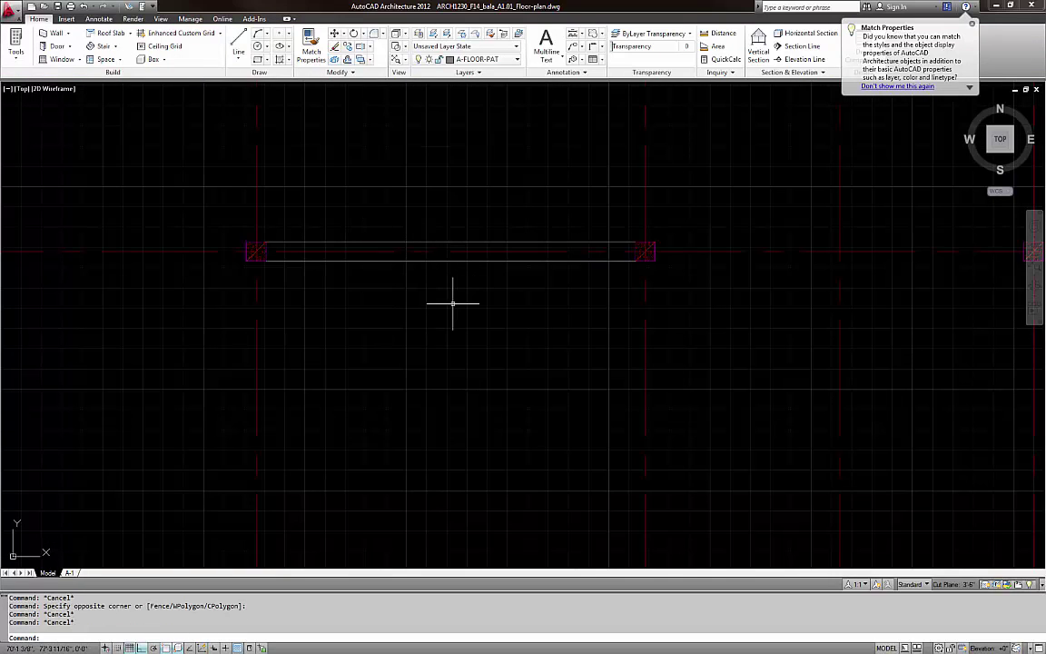
scroll(452, 302, "down", 6)
scroll(435, 292, "up", 5)
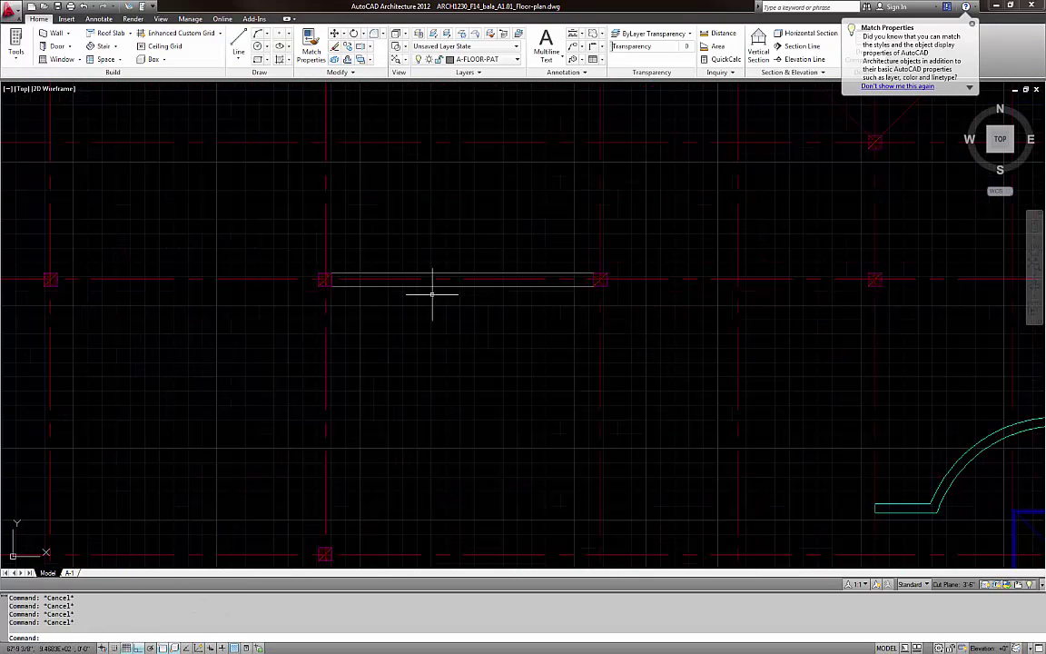
scroll(432, 293, "down", 8)
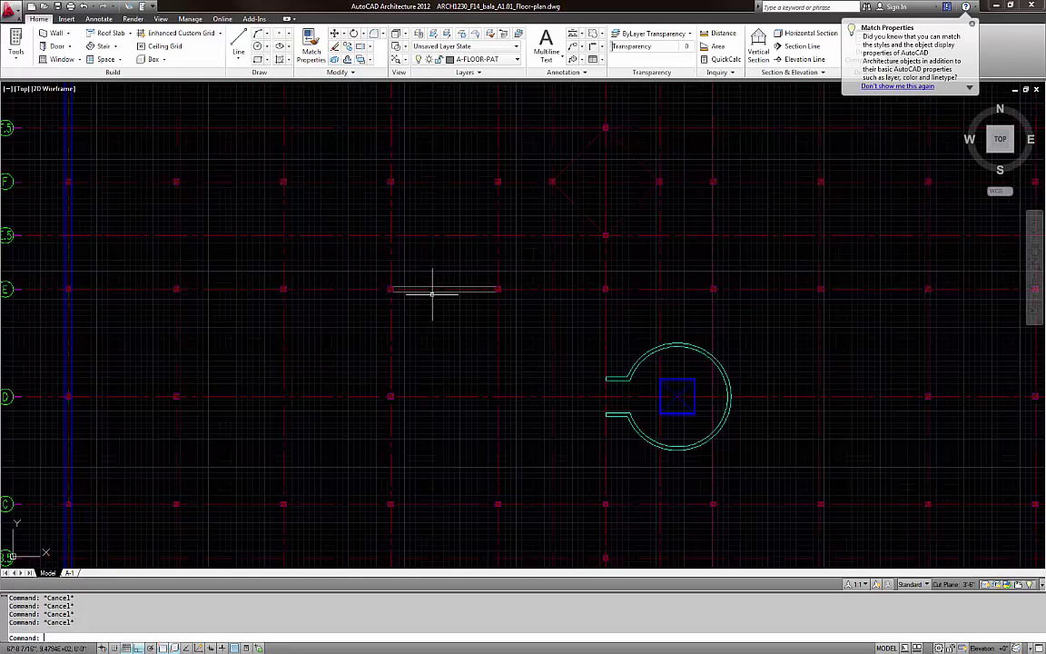
scroll(668, 376, "up", 3)
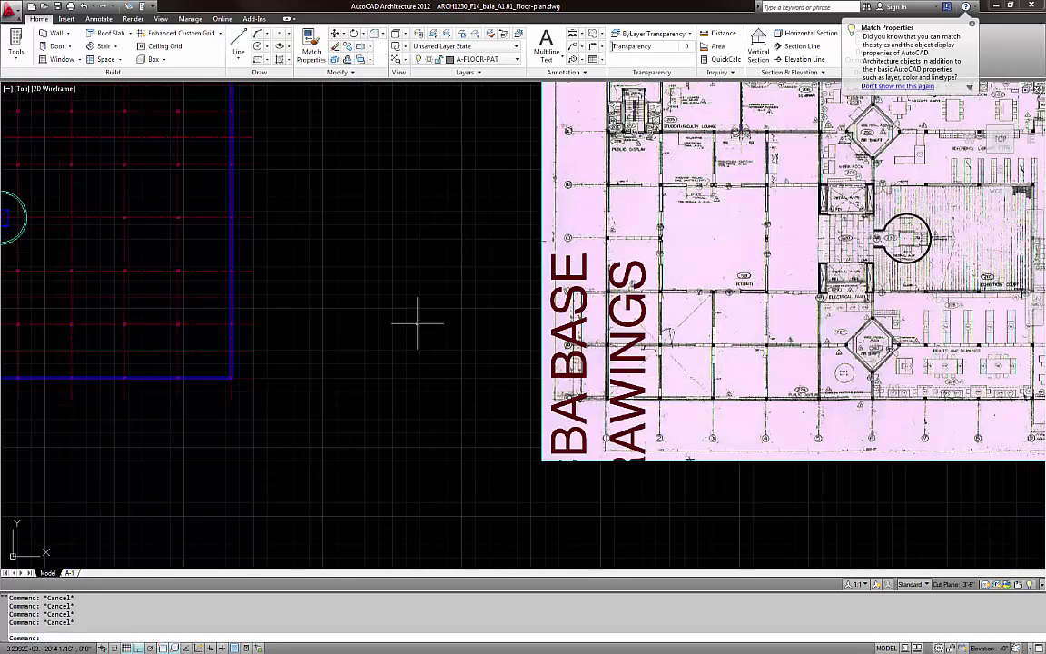
middle_click_drag(95, 243, 396, 265)
scroll(175, 186, "up", 2)
Move the pair of floor pattern lines from between columns E-4 and E-5 to between columns B-2 and B-3
left_click(174, 186)
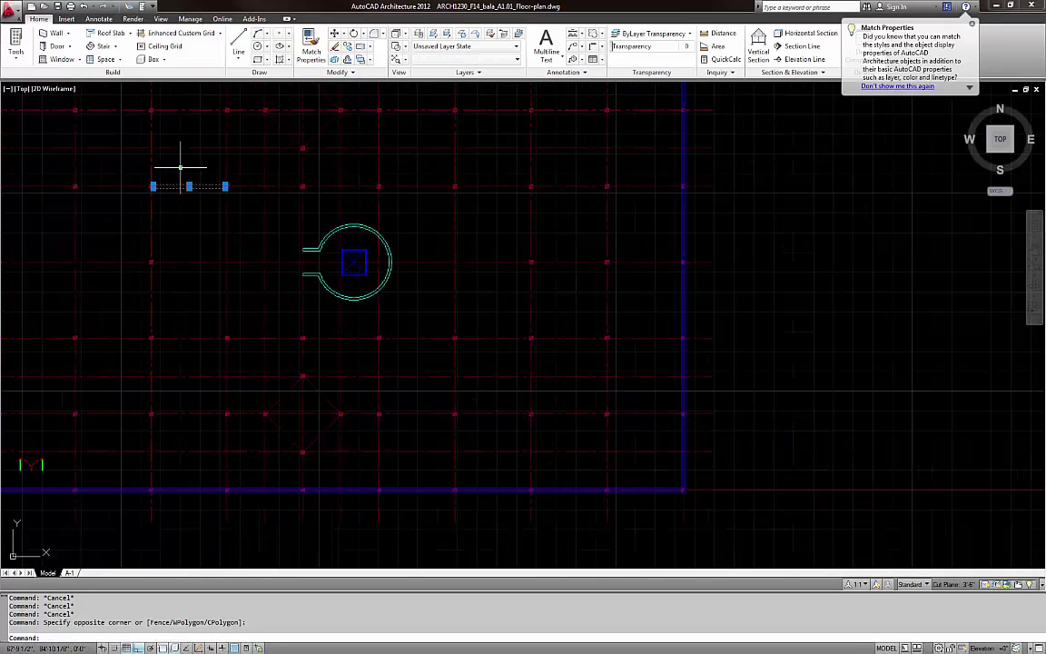
type("m")
key("Return")
scroll(164, 191, "up", 5)
left_click(121, 173)
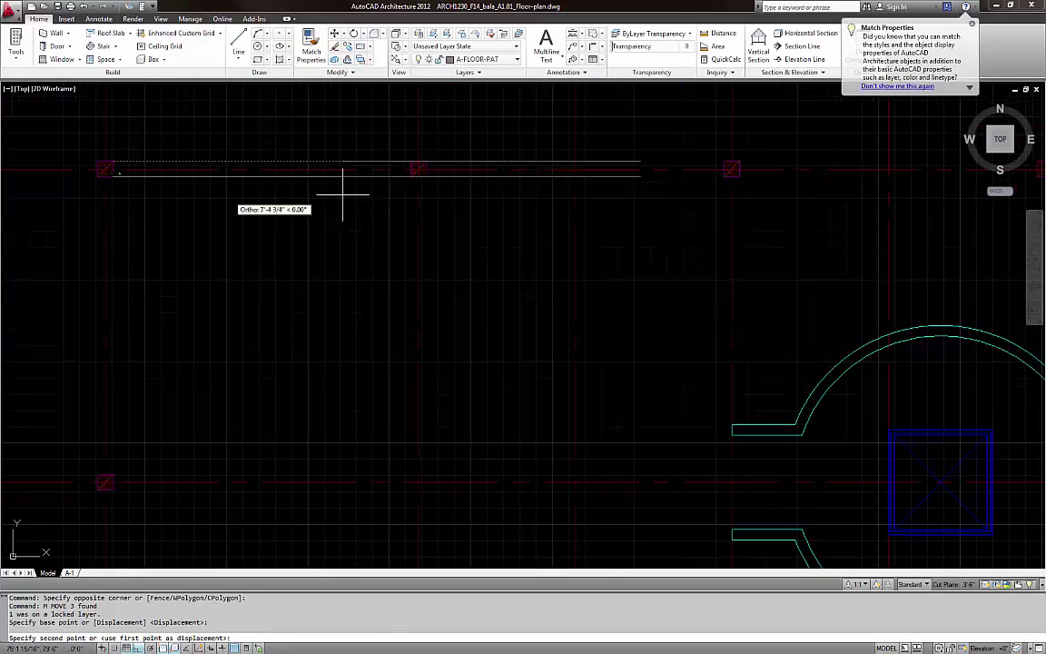
scroll(345, 192, "down", 6)
scroll(581, 332, "up", 9)
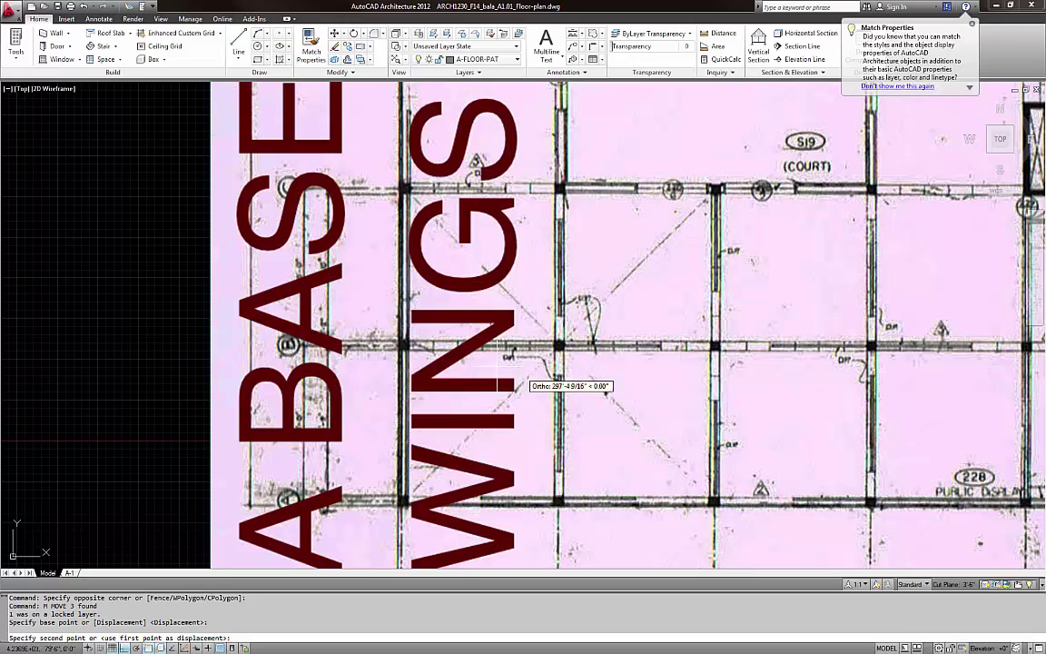
scroll(543, 346, "down", 4)
scroll(629, 345, "up", 10)
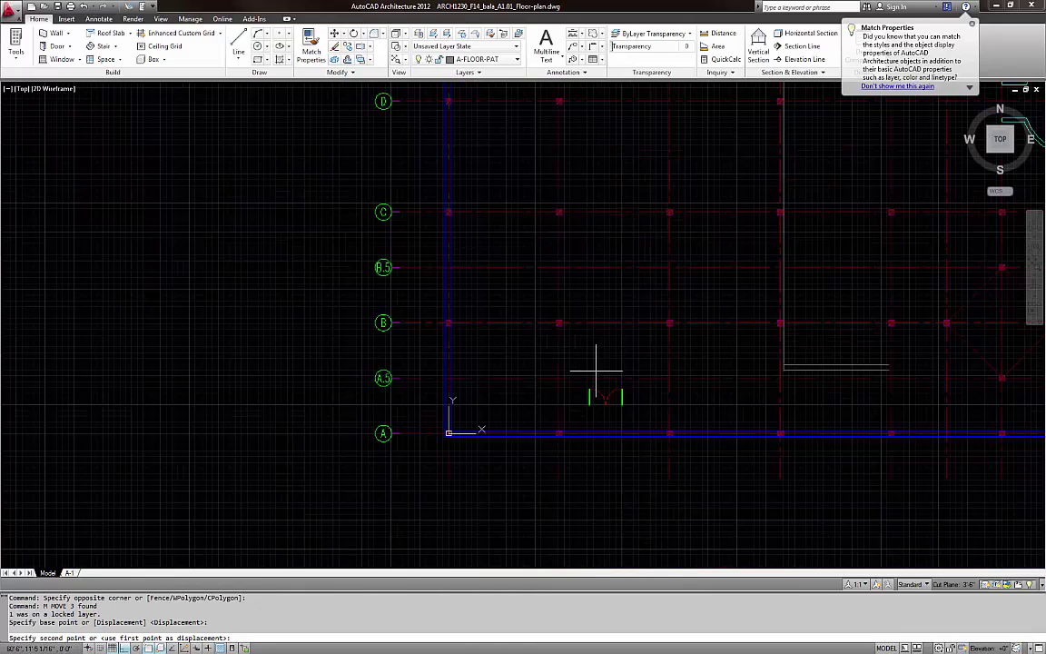
left_click(490, 237)
key("Escape")
middle_click_drag(581, 269, 485, 239)
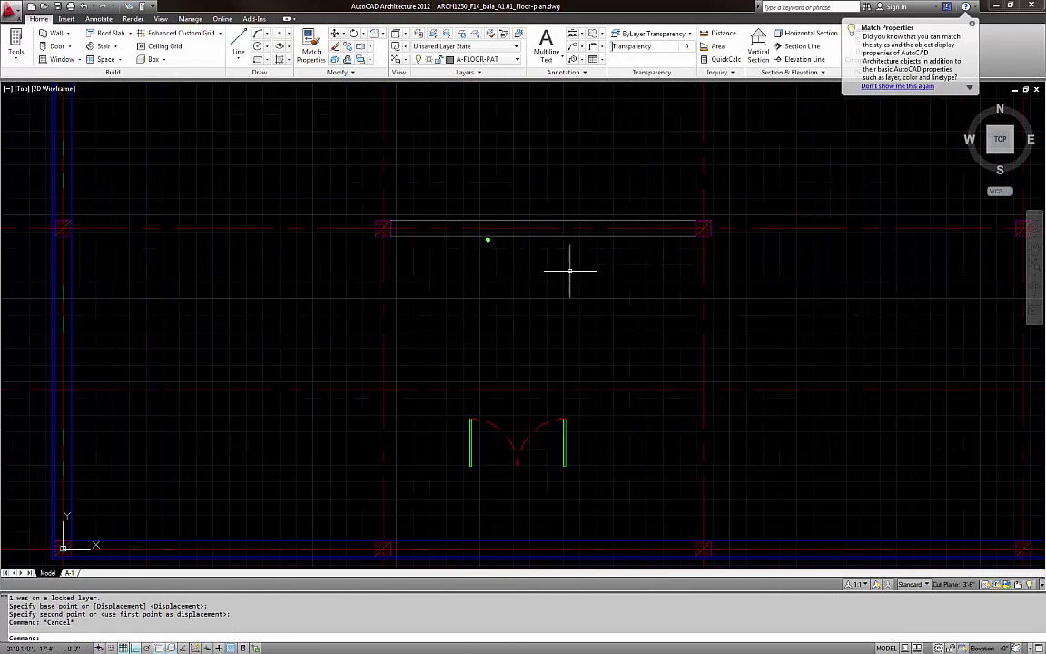
Divide the lower pattern line between columns B-2 and B-3 into 6 equal segments
key("Escape")
key("Escape")
type("DIV")
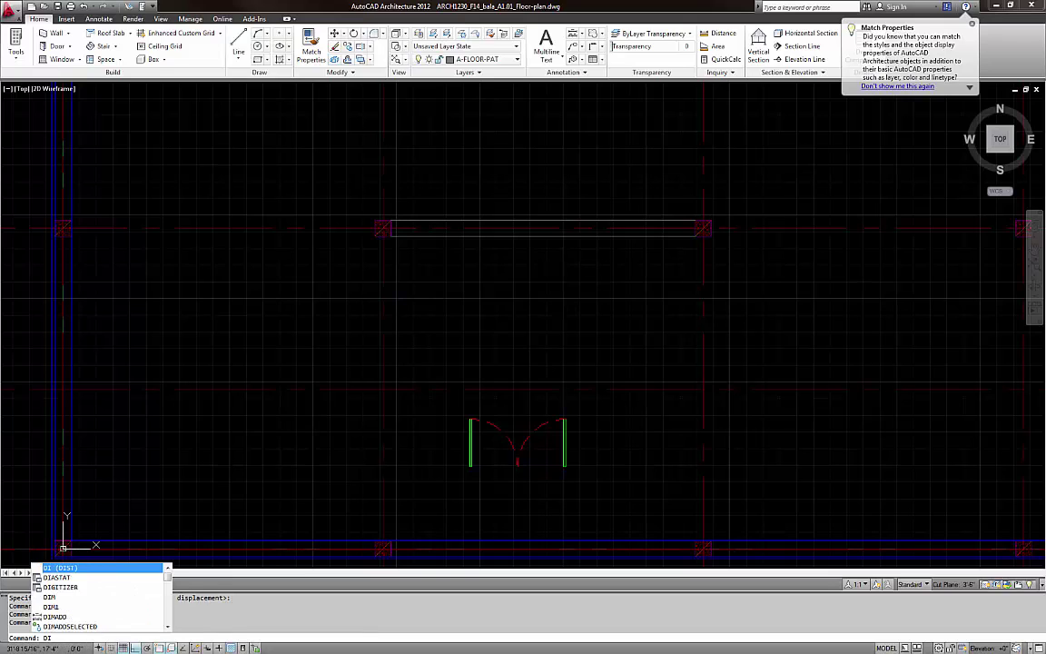
key("Return")
left_click(566, 238)
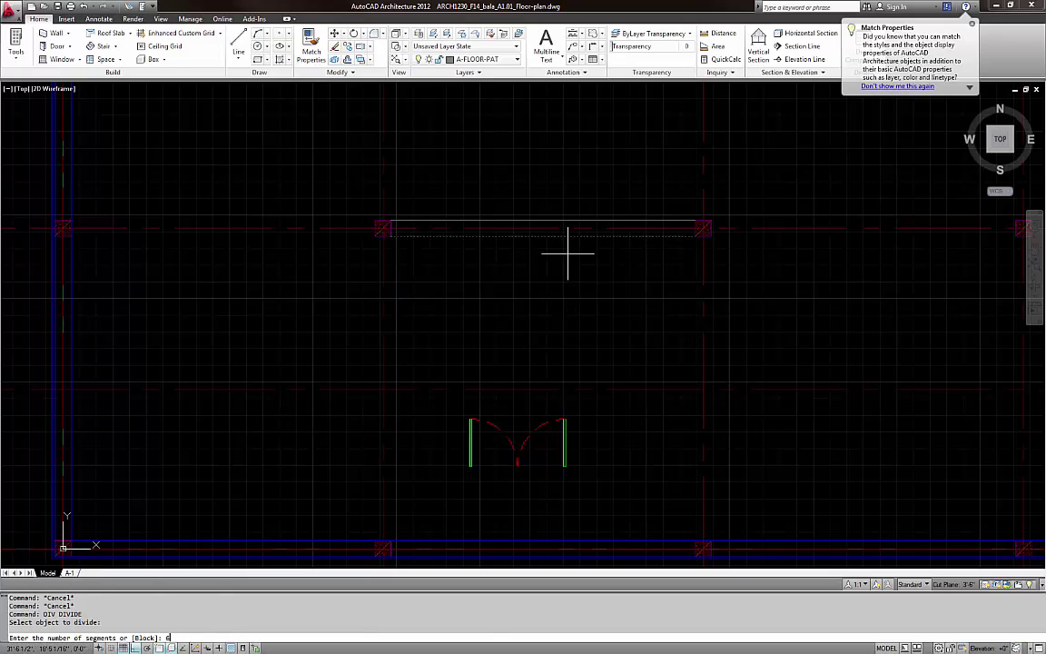
type("6")
key("Return")
key("Escape")
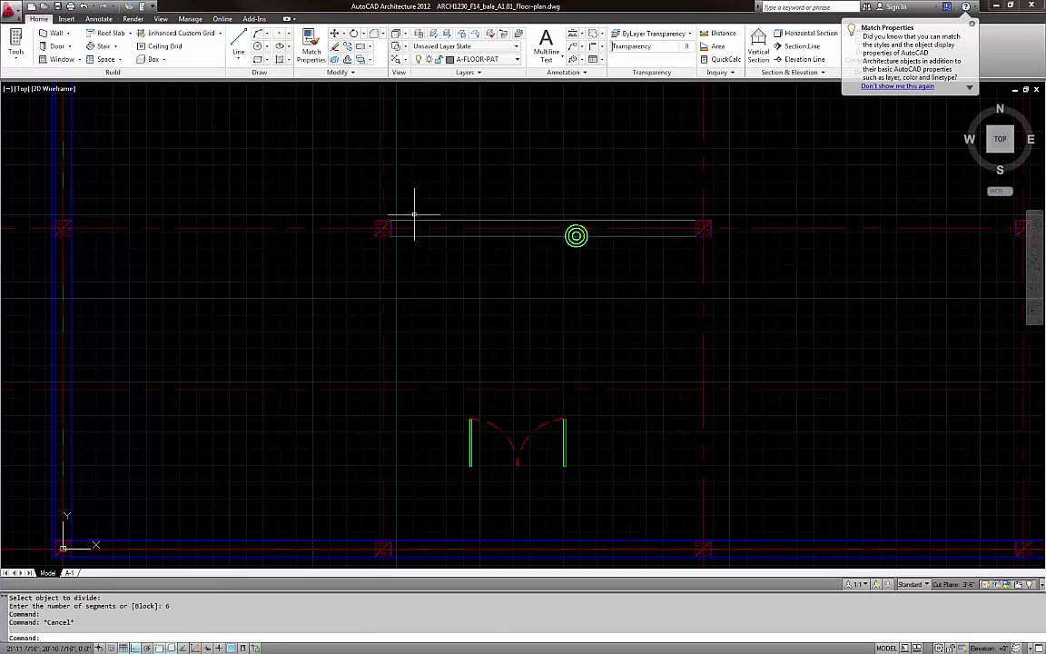
Move the five division points off the lower pattern line, a short distance straight below it
left_click(414, 215)
left_click(696, 267)
scroll(551, 266, "up", 2)
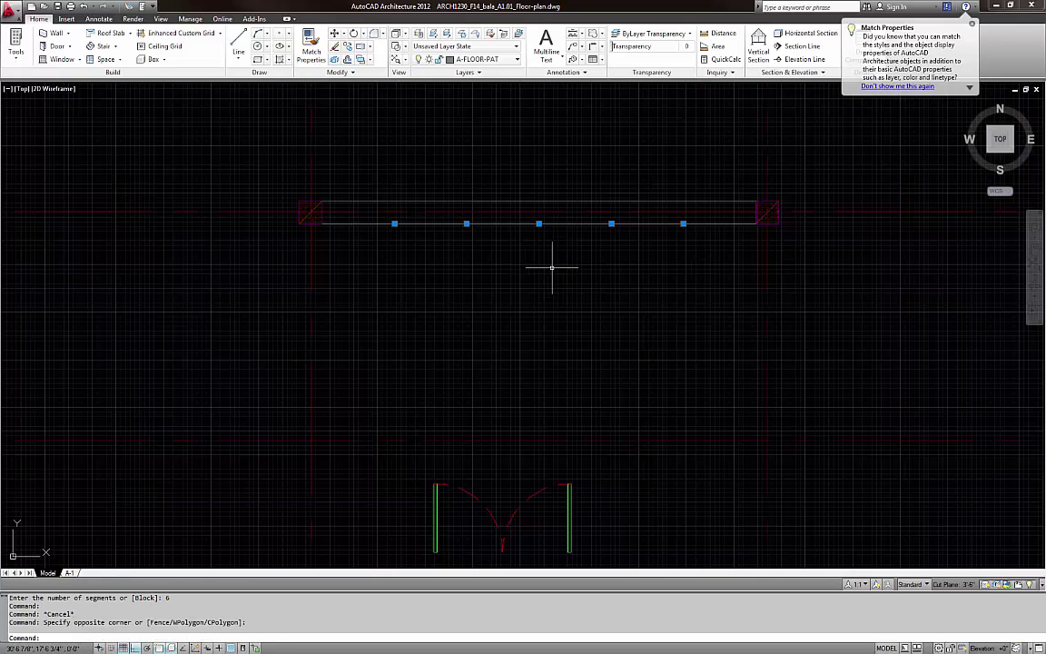
type("M")
key("Return")
left_click(555, 262)
key("Escape")
key("Escape")
key("Escape")
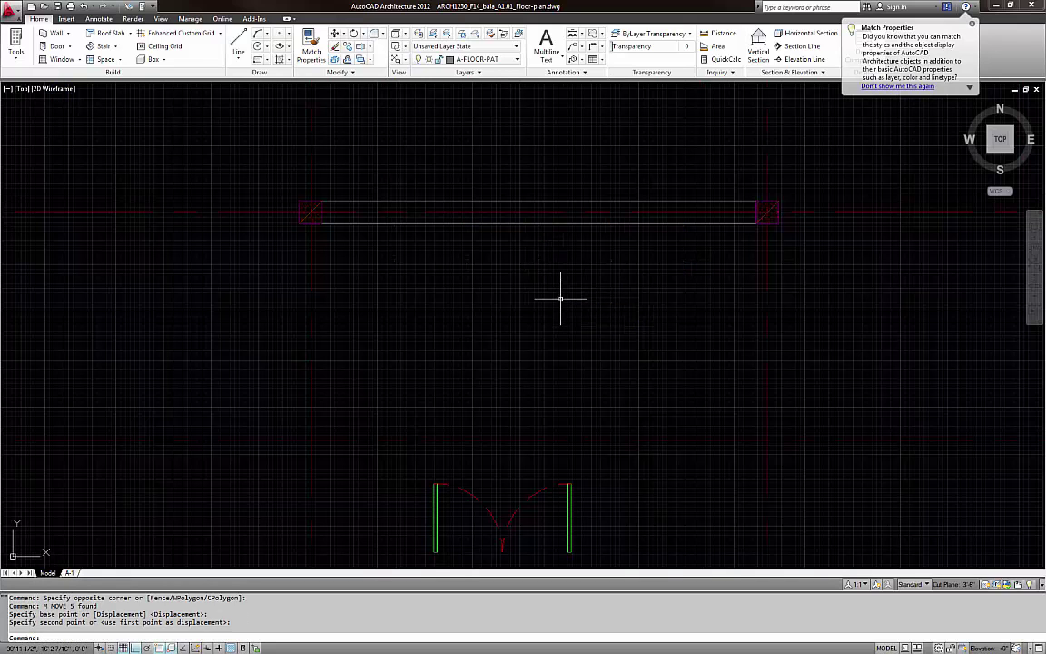
Turn off the drawing's background grid
type("X")
key("Escape")
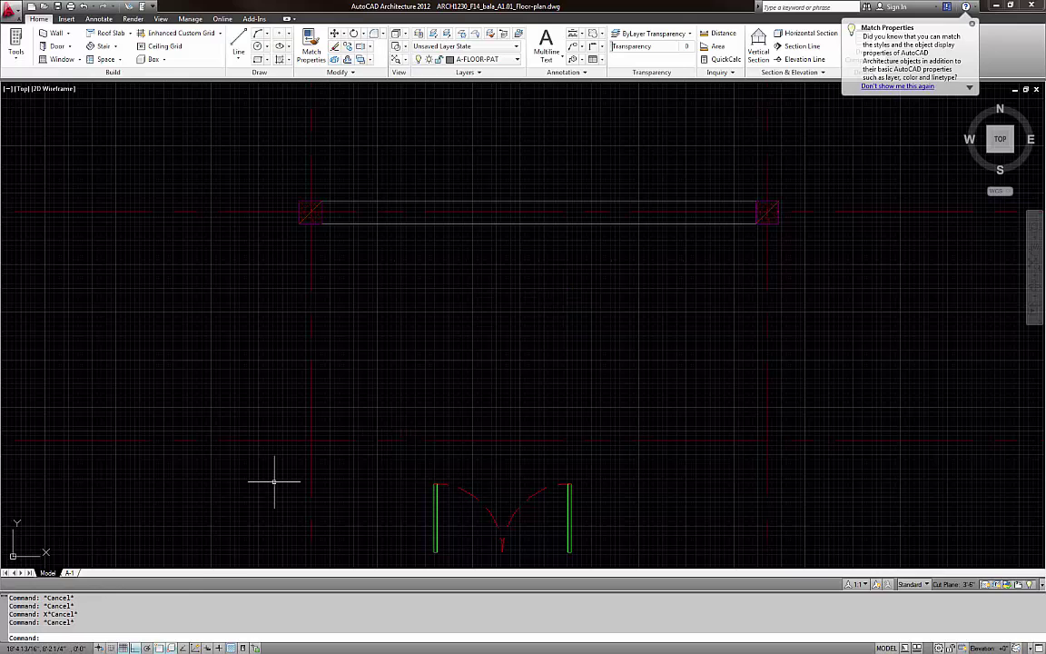
left_click(123, 647)
scroll(441, 325, "down", 8)
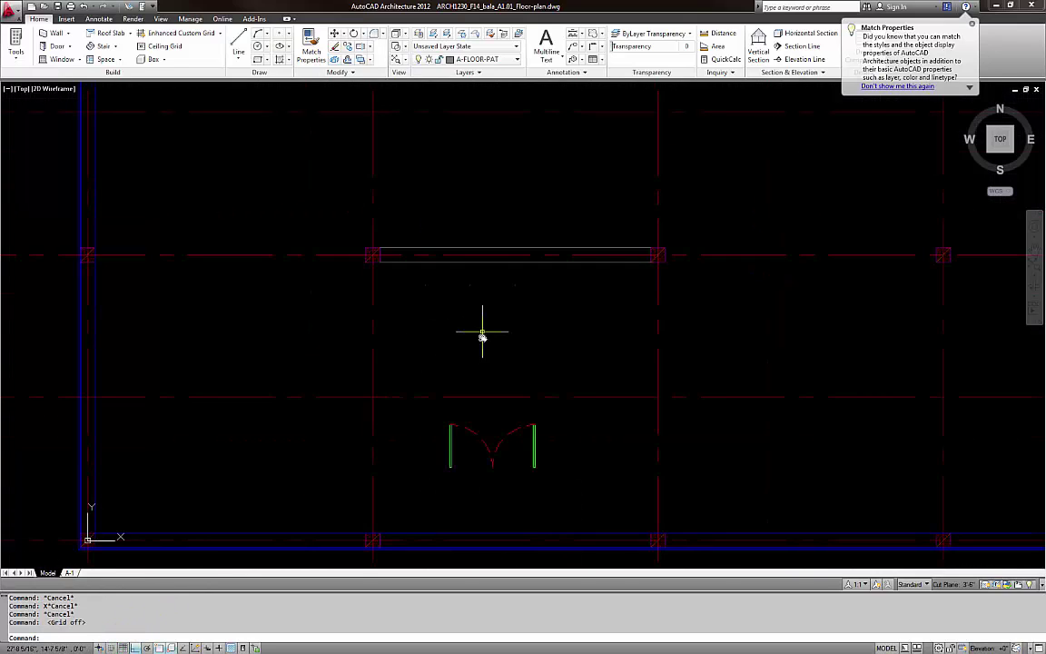
left_click(123, 647)
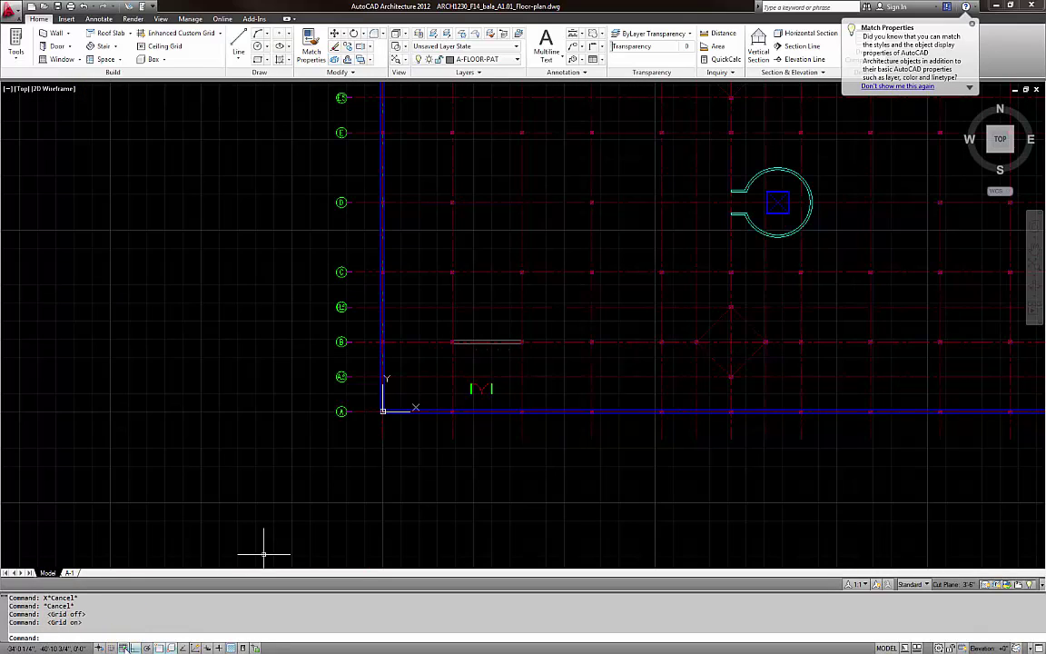
left_click(123, 647)
scroll(430, 442, "down", 4)
scroll(466, 406, "up", 3)
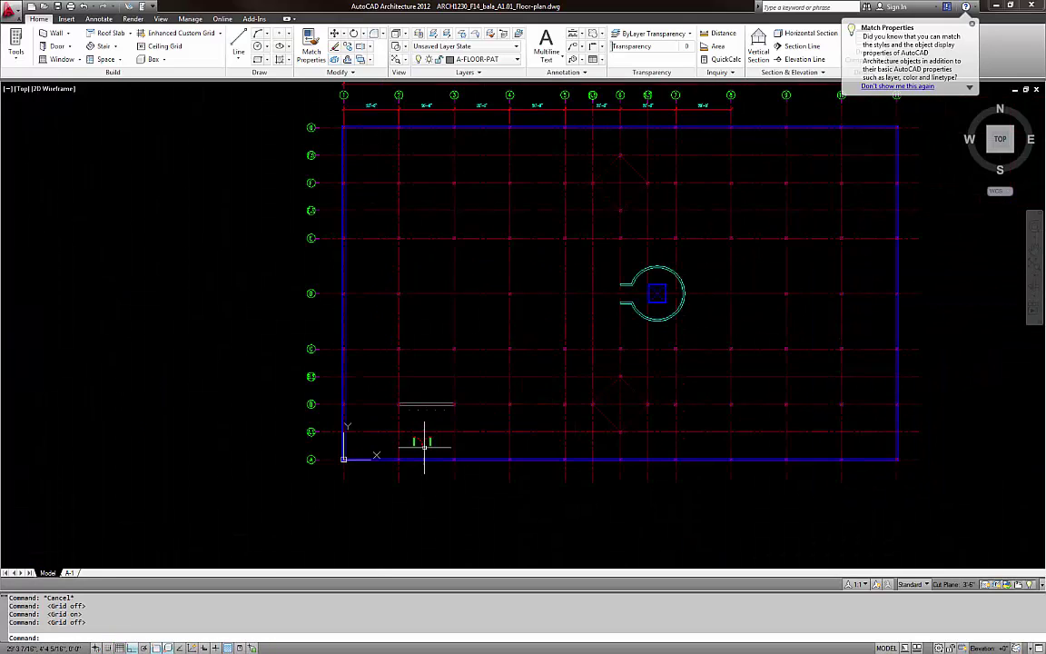
scroll(374, 438, "down", 4)
middle_click_drag(223, 431, 275, 426)
scroll(429, 422, "up", 3)
scroll(475, 422, "up", 5)
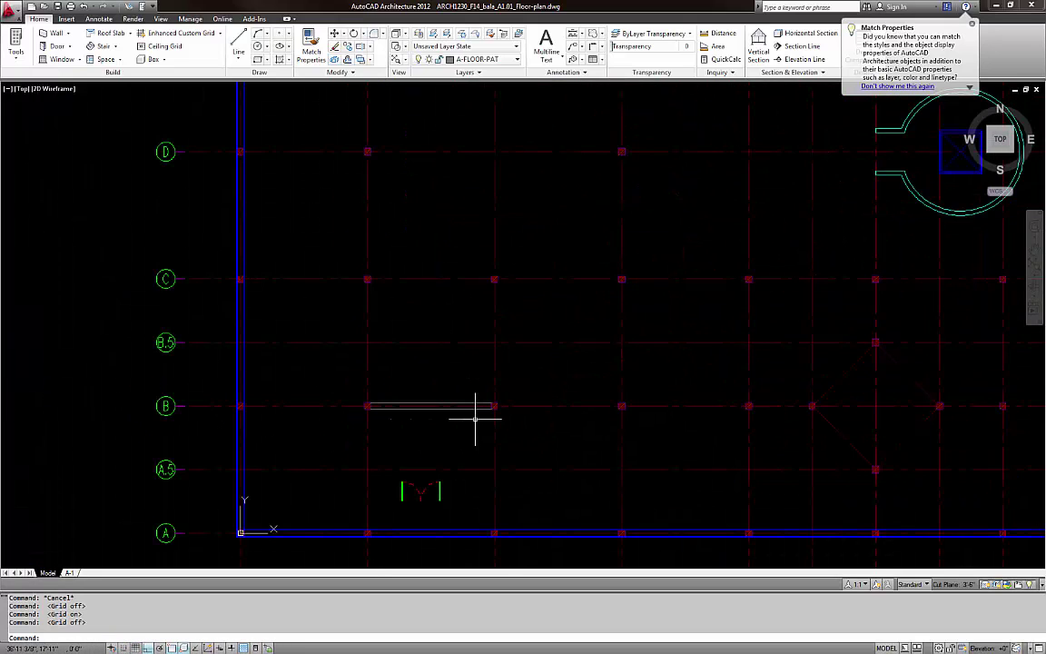
Place vertical construction lines through the five division points below the row B strip, and erase the points
key("Escape")
key("Escape")
key("Escape")
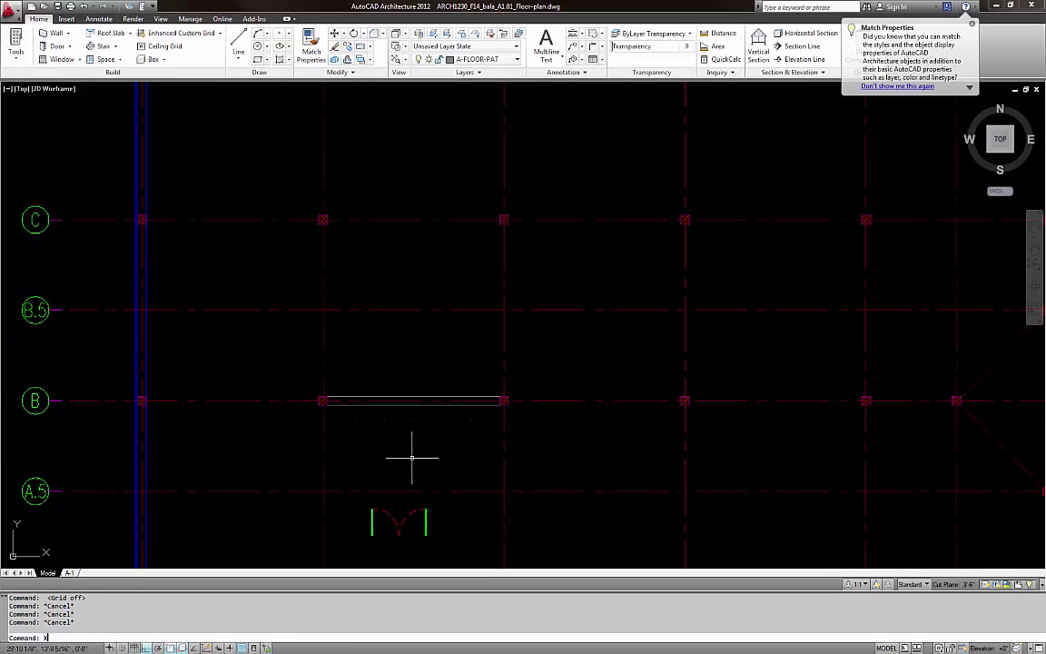
key("v")
key("Return")
left_click(385, 419)
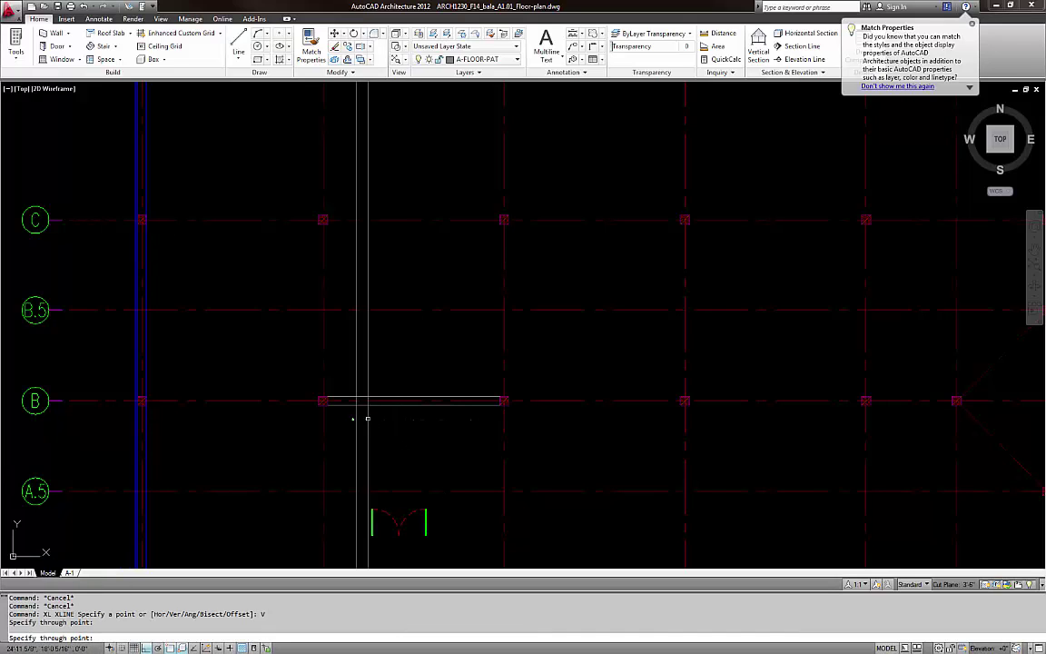
left_click(385, 420)
left_click(413, 420)
left_click(441, 419)
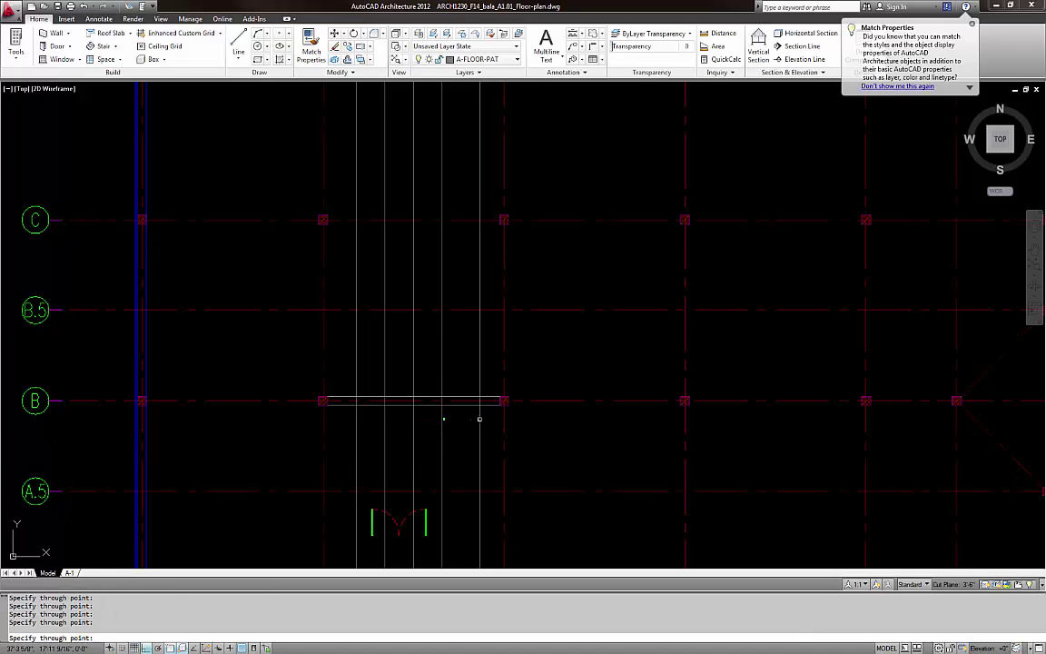
left_click(347, 414)
key("Escape")
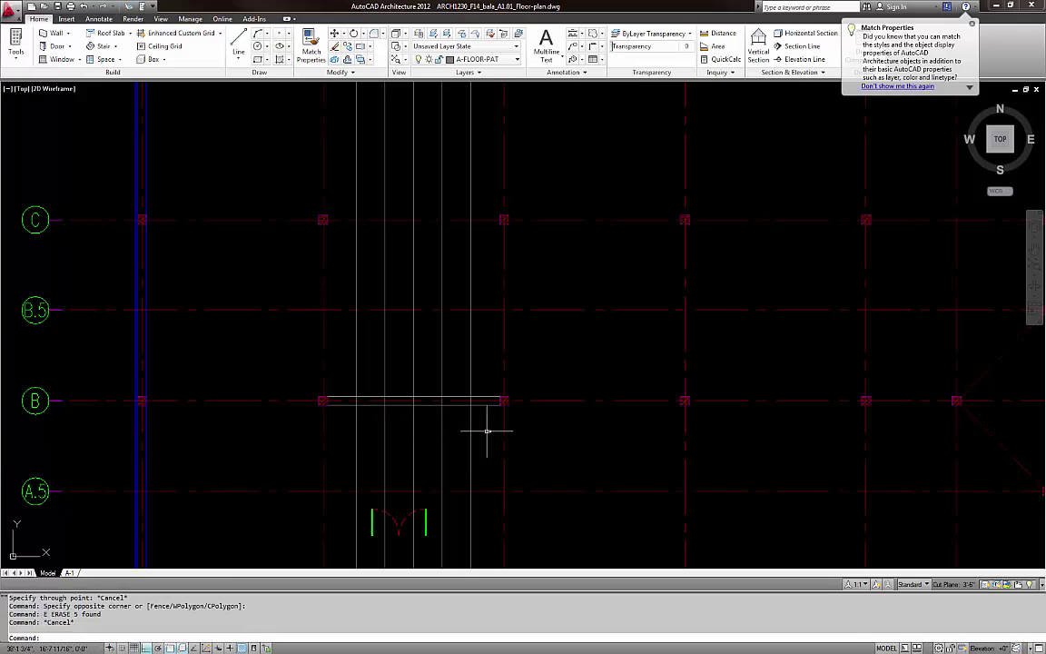
Trim the five vertical construction lines so they run only between the two row B pattern lines
type("tr")
key("Return")
left_click(447, 405)
double_click(446, 394)
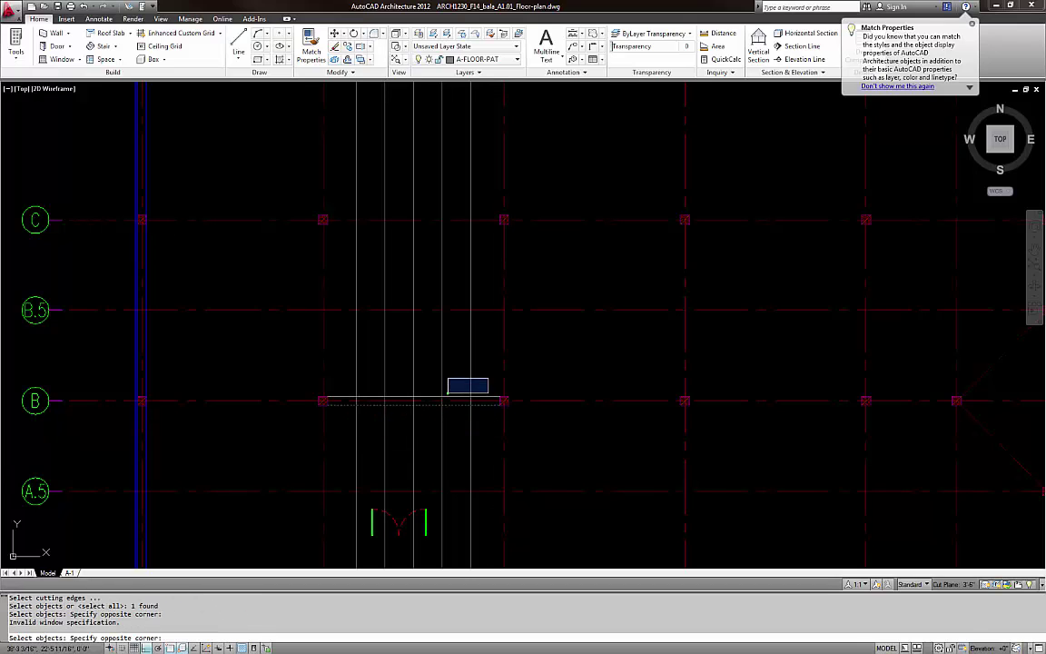
left_click(455, 389)
left_click(449, 400)
key("Return")
left_click(485, 387)
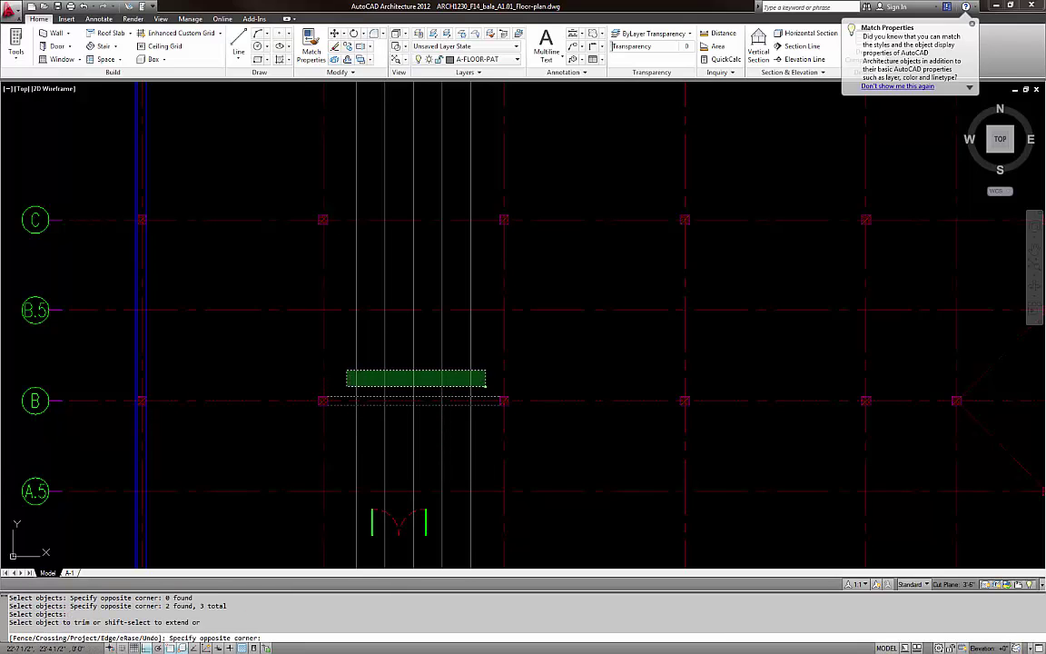
left_click(344, 370)
key("Escape")
key("Escape")
scroll(382, 413, "up", 6)
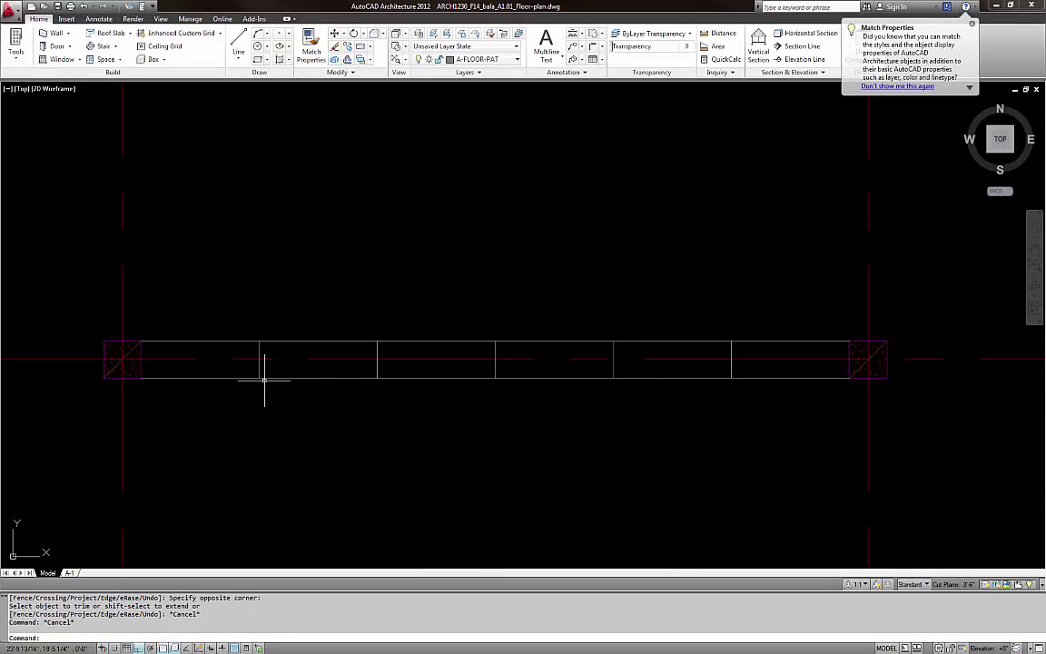
scroll(265, 380, "down", 2)
left_click(243, 348)
left_click(562, 406)
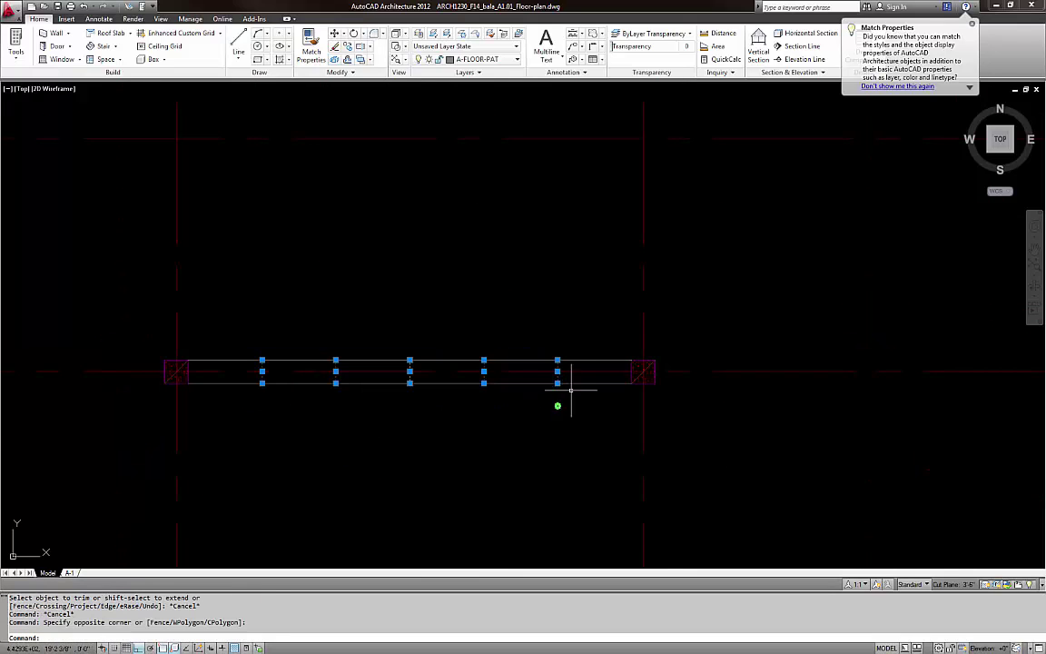
left_click(569, 383)
left_click(569, 357)
left_click(560, 371)
scroll(447, 424, "down", 2)
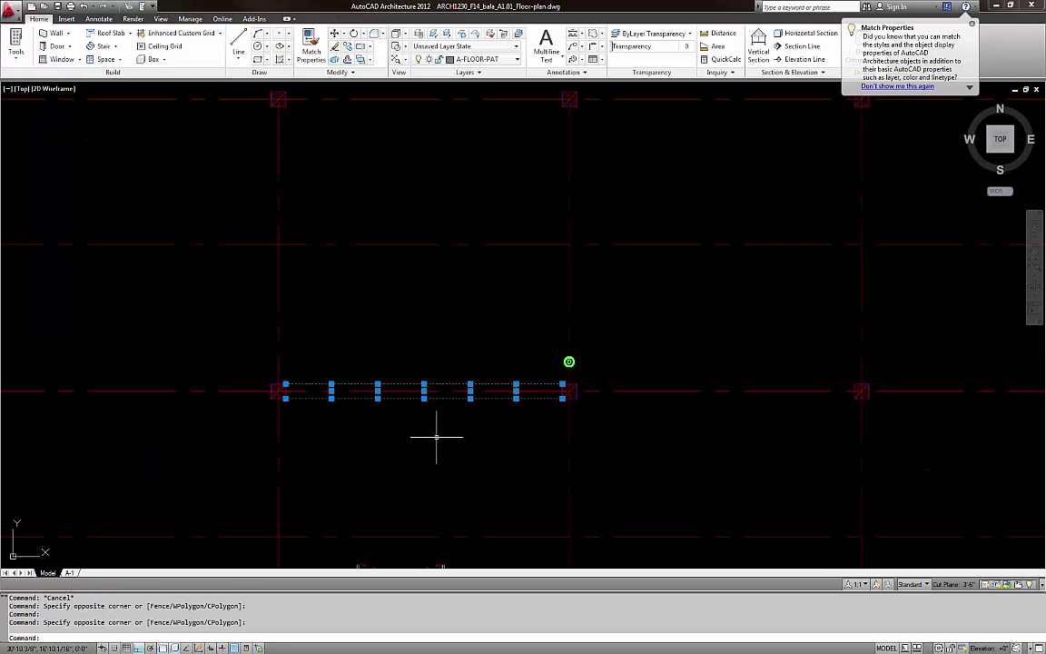
scroll(319, 416, "up", 2)
key("Escape")
scroll(336, 408, "up", 4)
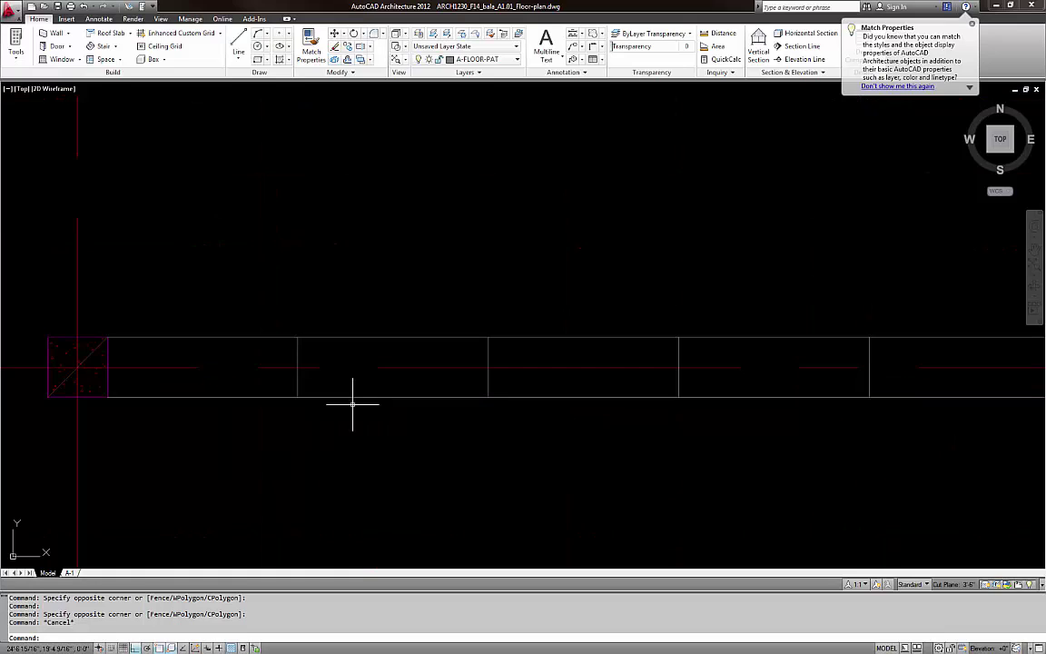
Mirror the divided row B strip about the vertical centreline of the column at its west end, keeping the original strip
scroll(352, 403, "down", 2)
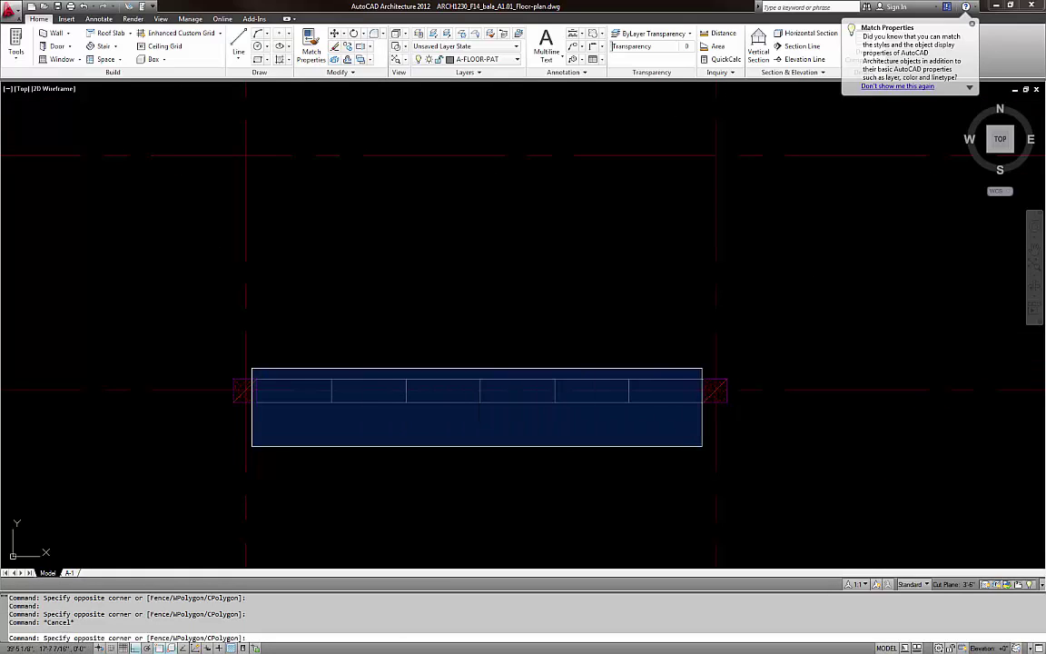
left_click(683, 445)
middle_click_drag(454, 450, 513, 436)
type("M")
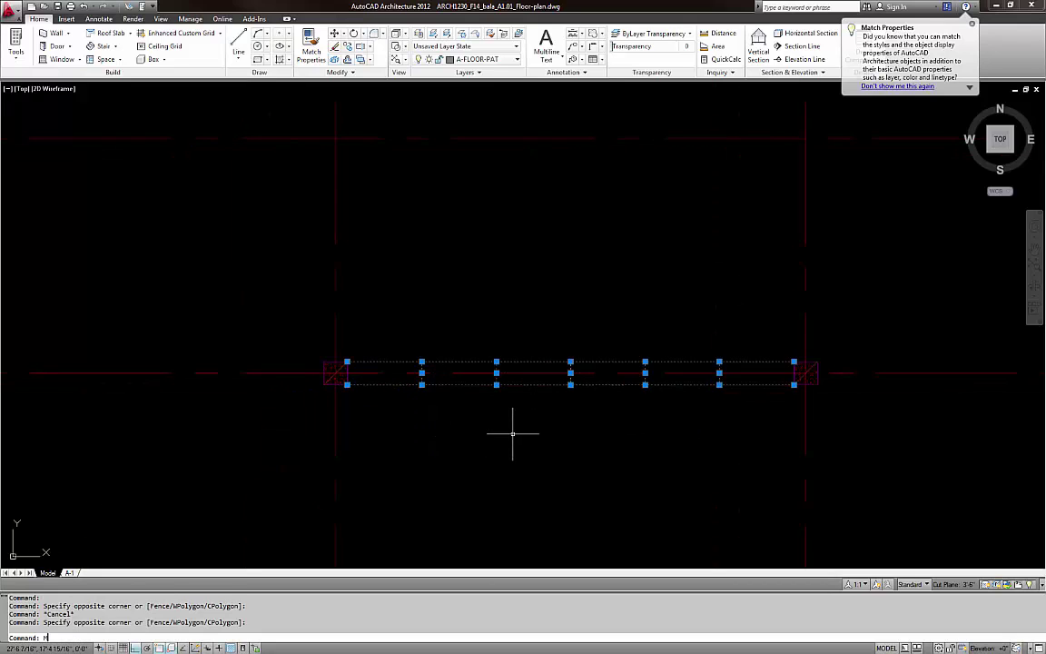
type("I")
key("Return")
left_click(334, 386)
left_click(367, 444)
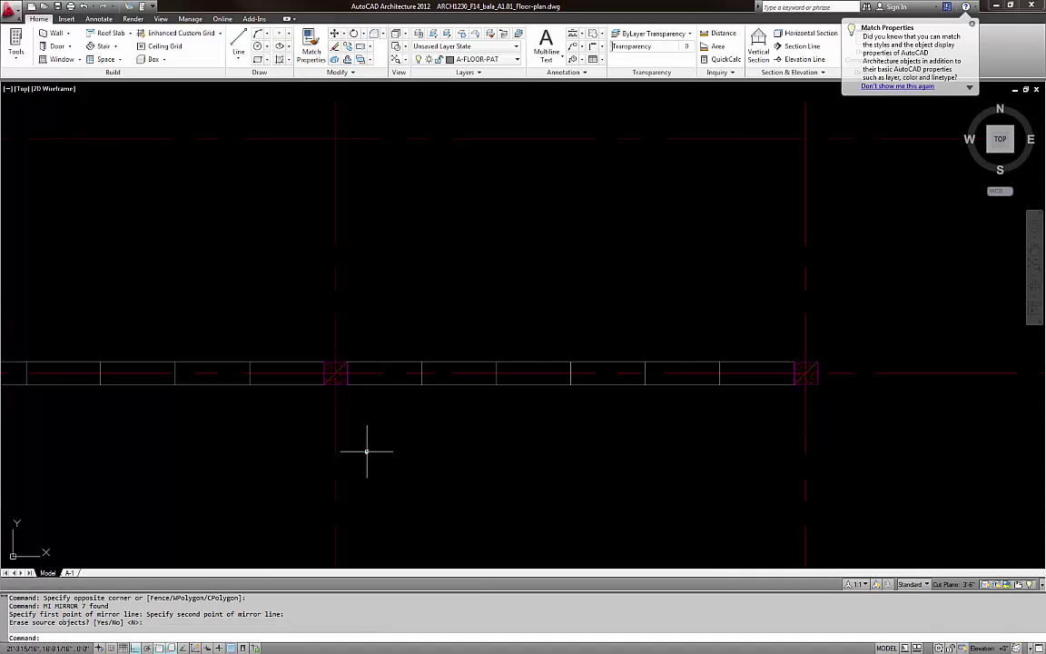
scroll(416, 416, "down", 5)
key("Return")
key("Escape")
key("Escape")
Copy the original row B strip horizontally into the empty space west of the grid bubbles
scroll(381, 423, "up", 3)
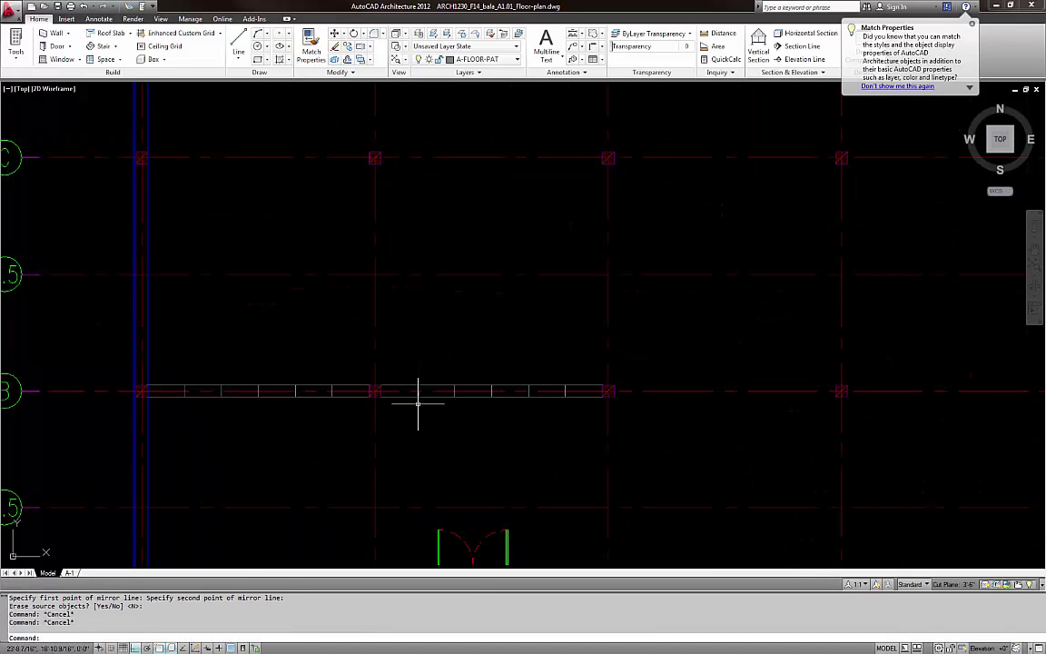
scroll(418, 403, "up", 3)
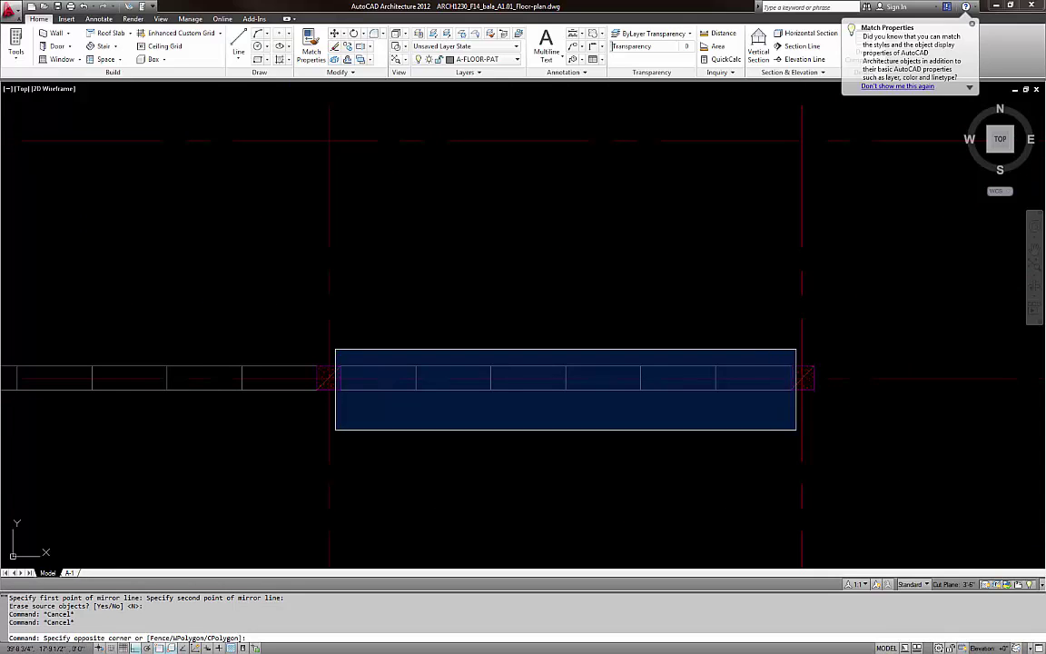
left_click(789, 427)
type("CO")
key("space")
left_click(663, 443)
scroll(697, 444, "down", 4)
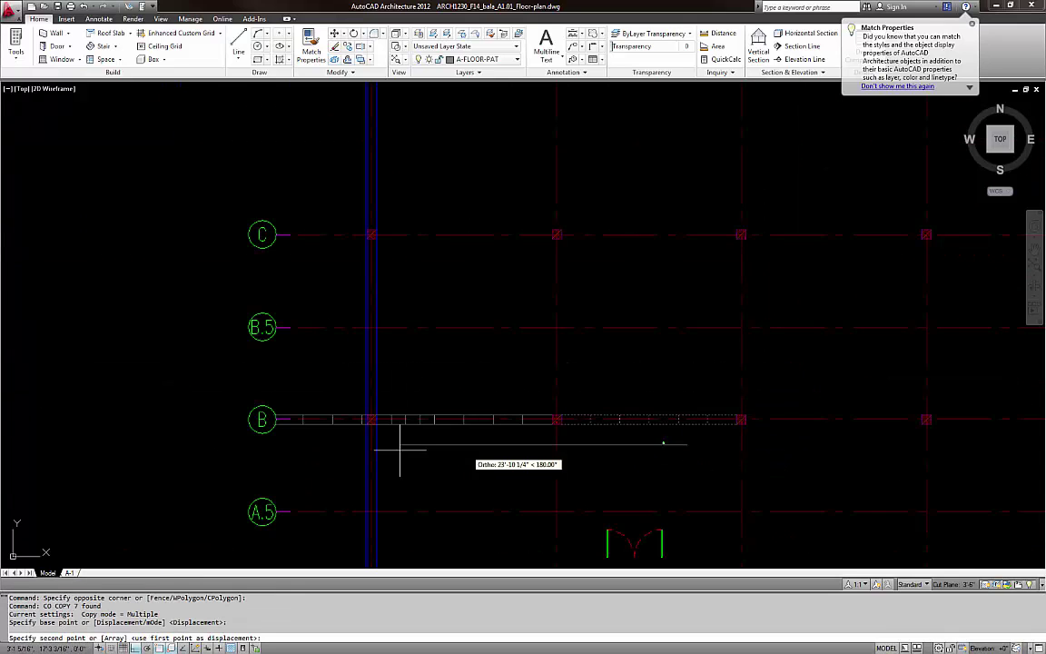
middle_click_drag(178, 447, 313, 443)
left_click(201, 445)
key("Escape")
key("Escape")
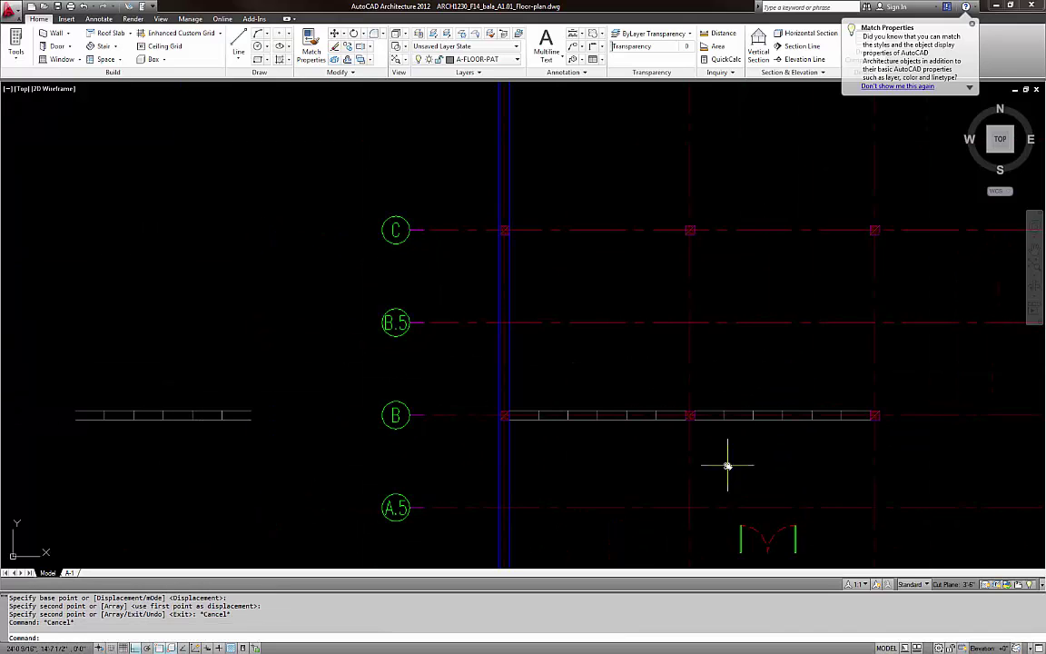
Copy the spare strip outside the plan to a spot straight below itself
mouse_move(727, 466)
middle_mouse_down()
mouse_move(658, 432)
mouse_move(579, 444)
middle_mouse_up()
scroll(560, 432, "down", 4)
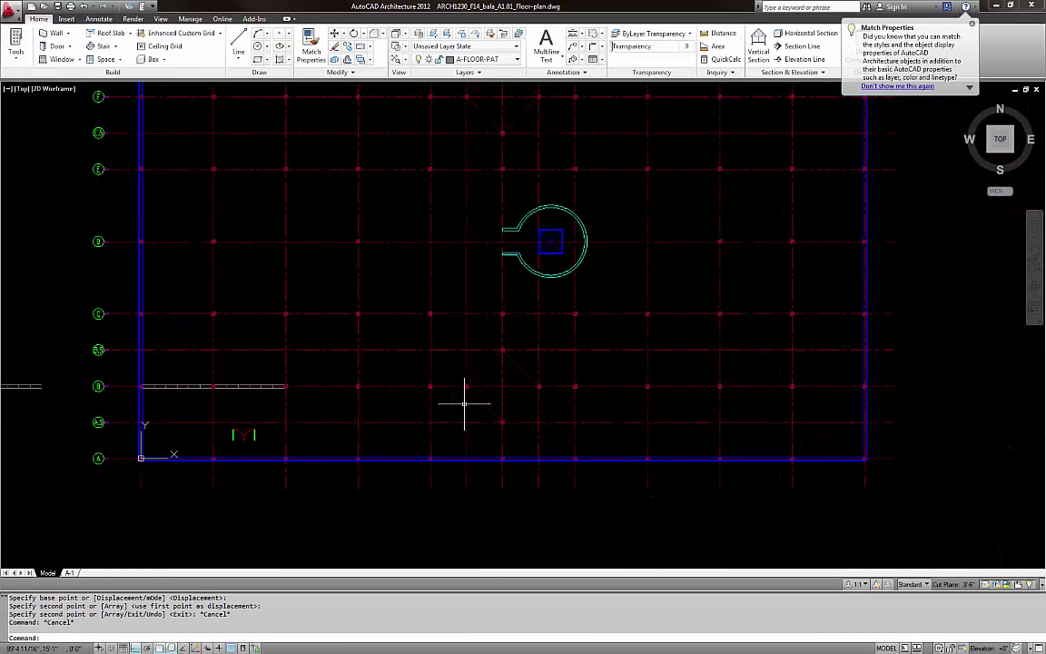
middle_click_drag(240, 402, 572, 401)
scroll(347, 403, "up", 2)
type("CO")
key("space")
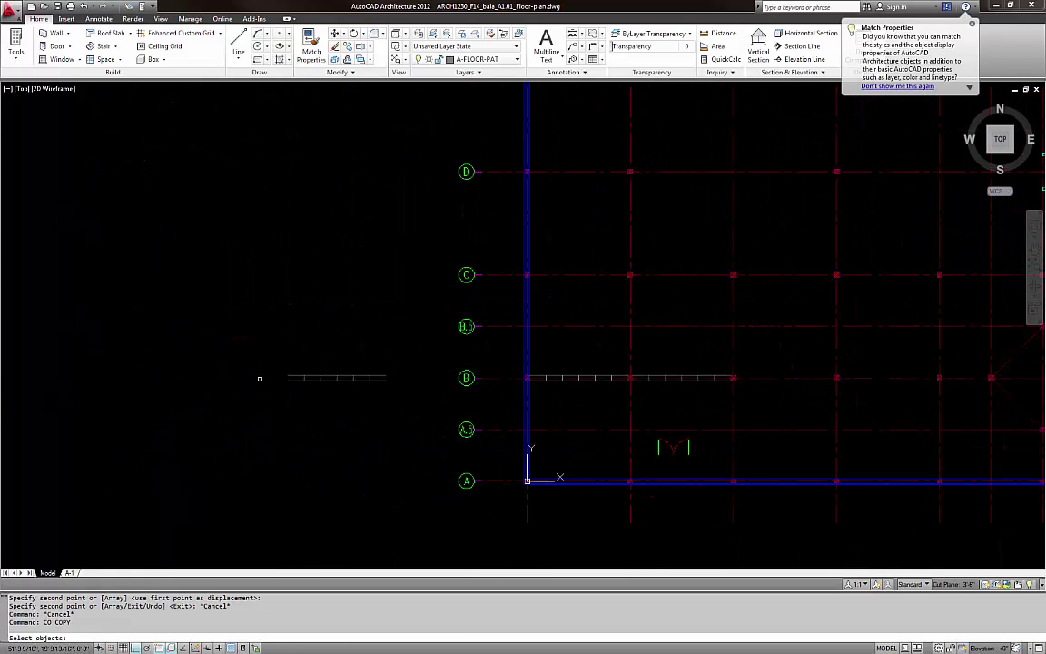
left_click(255, 362)
left_click(412, 411)
key("space")
left_click(337, 411)
left_click(338, 482)
left_click(338, 481)
key("Escape")
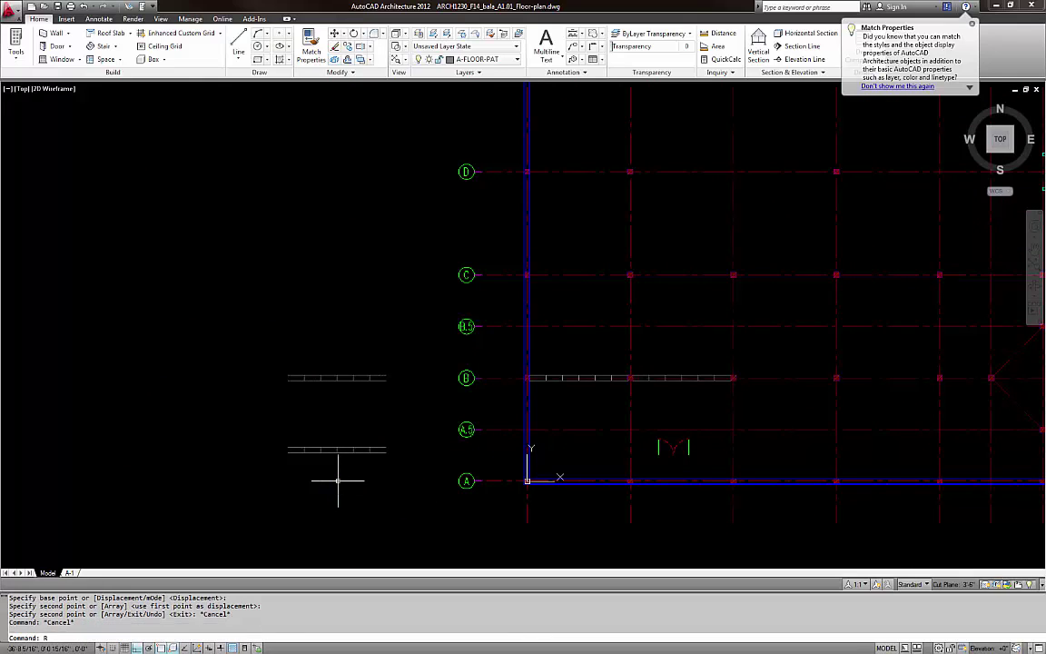
Rotate the lower spare strip by 90 degrees so that it stands vertically
type("RO")
key("Return")
left_click(270, 420)
left_click(394, 486)
key("Return")
left_click(318, 448)
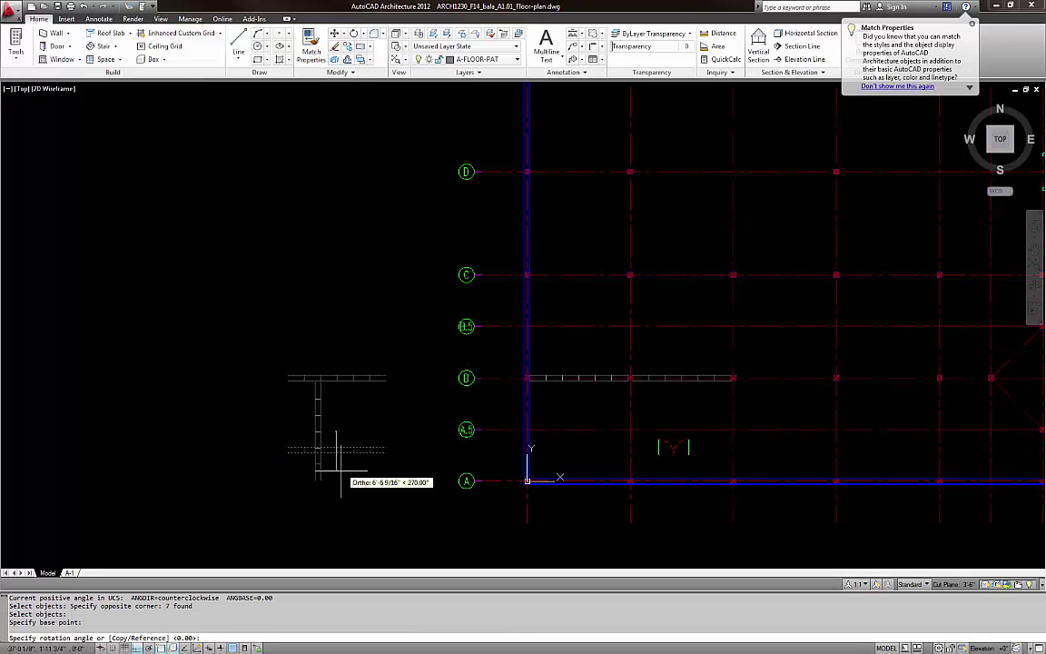
left_click(334, 424)
Move the rotated strip a short distance down, clear of the horizontal spare strip
type("M")
key("Return")
type("P")
key("Return")
key("Return")
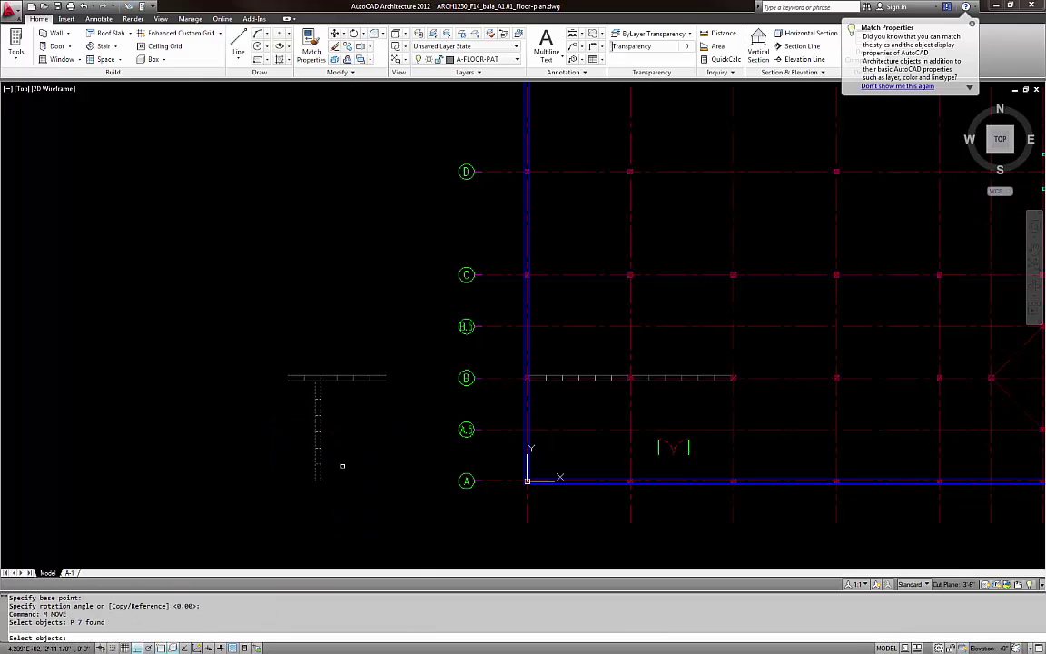
left_click(343, 430)
left_click(345, 448)
key("Escape")
middle_click_drag(413, 463, 305, 446)
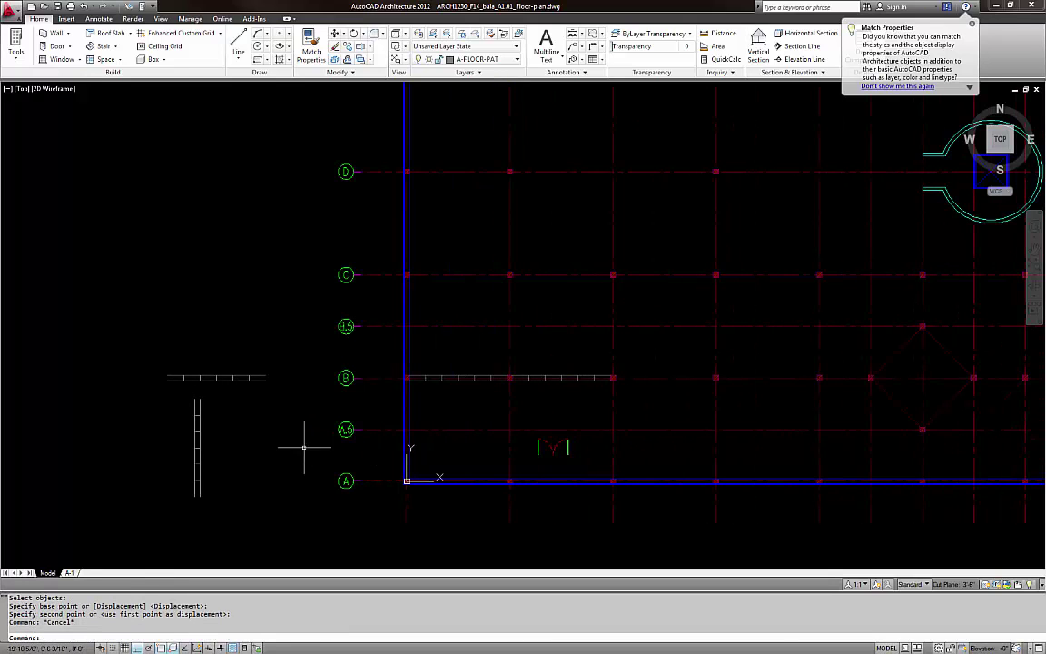
scroll(599, 478, "up", 3)
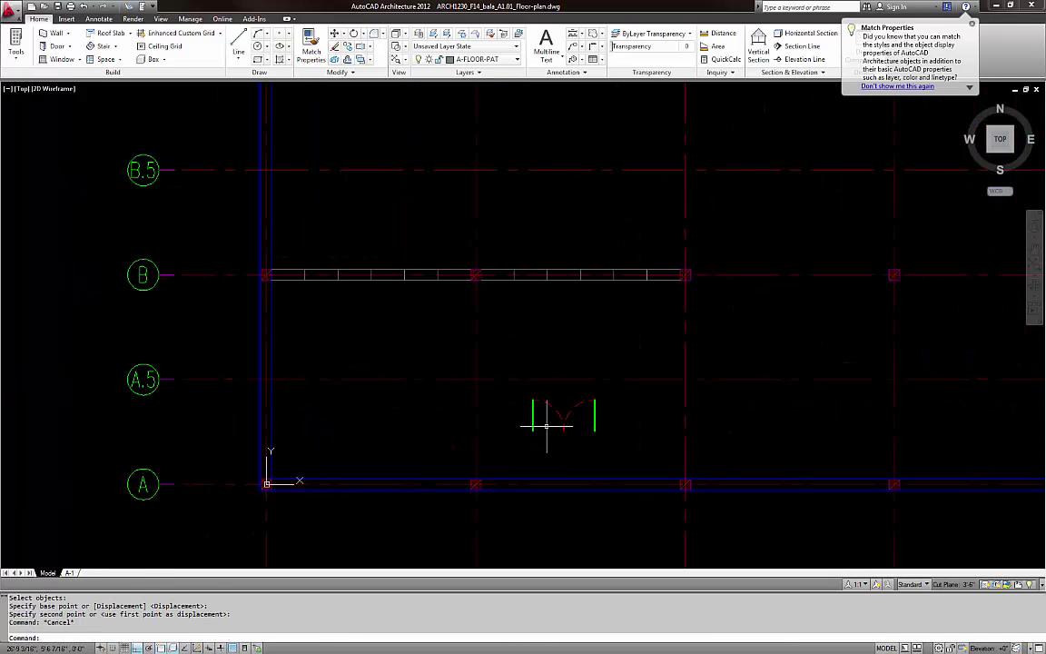
scroll(562, 427, "up", 3)
left_click(588, 439)
key("Escape")
scroll(581, 426, "down", 4)
middle_click_drag(199, 433, 363, 434)
left_click(301, 515)
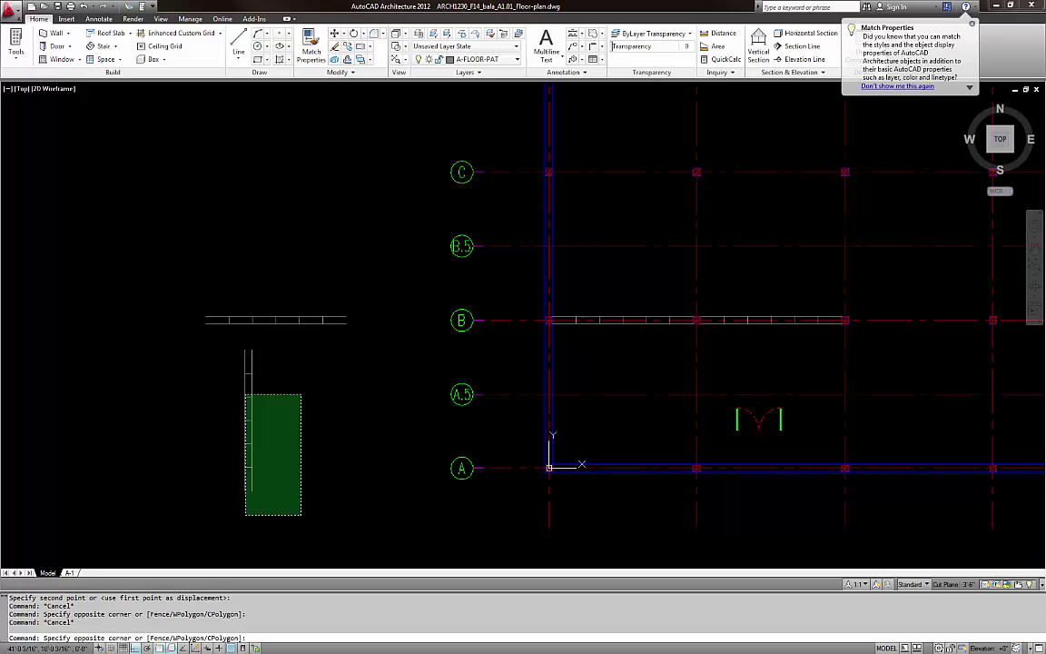
left_click(245, 394)
type("co")
key("Return")
scroll(236, 341, "up", 3)
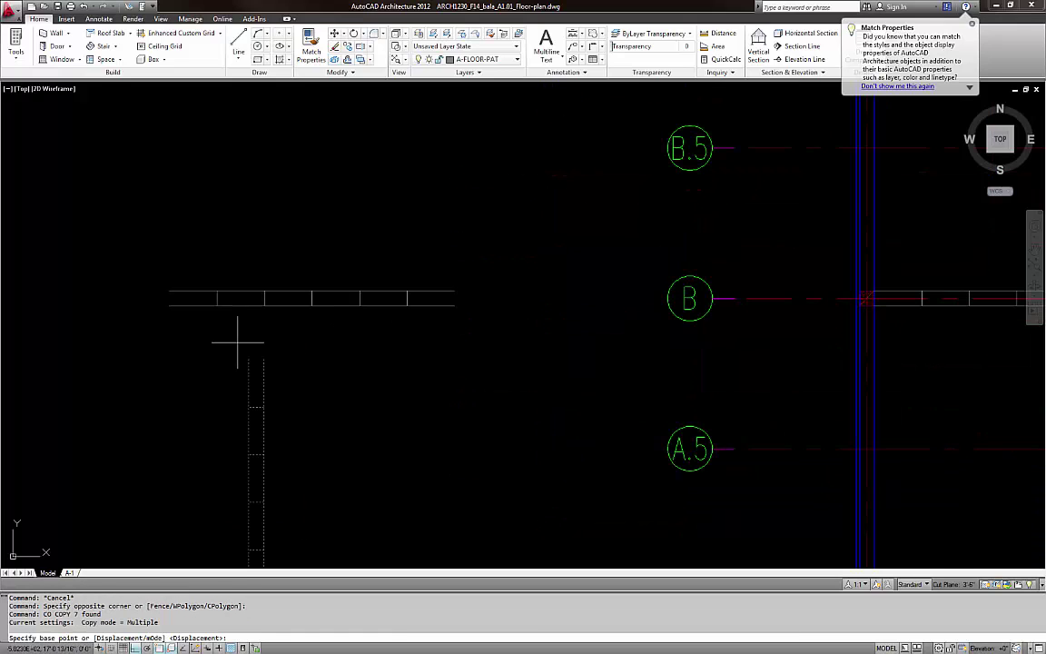
key("Escape")
key("Escape")
Copy the vertical strip from its upper-left corner to the lower-left corner of the second column in row B
type("co")
key("Return")
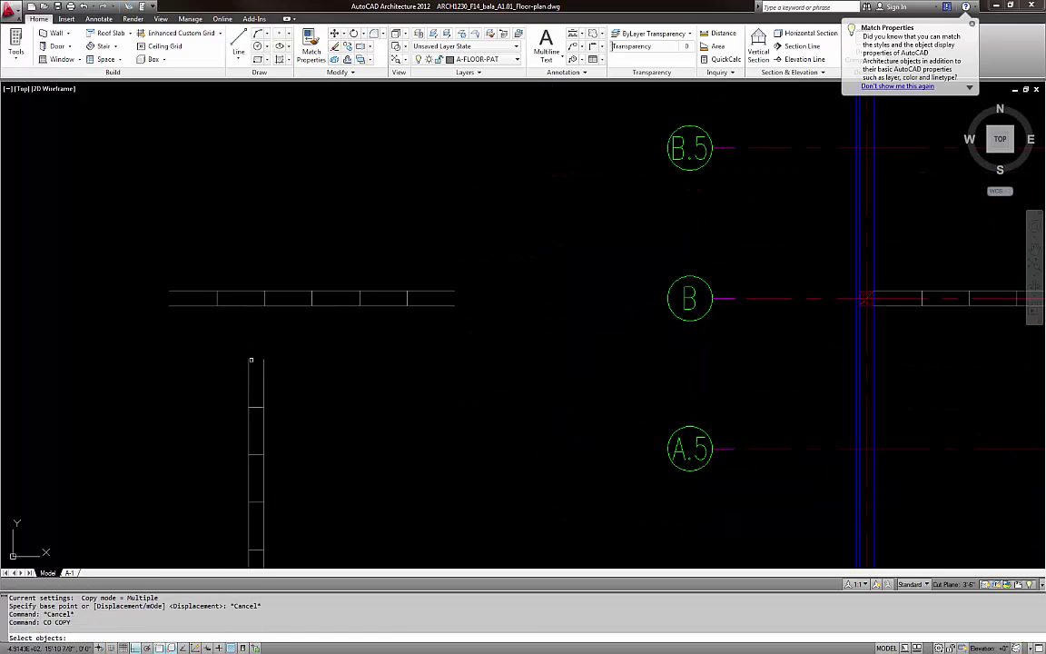
scroll(254, 360, "down", 4)
left_click(269, 498)
left_click(238, 364)
scroll(241, 351, "up", 3)
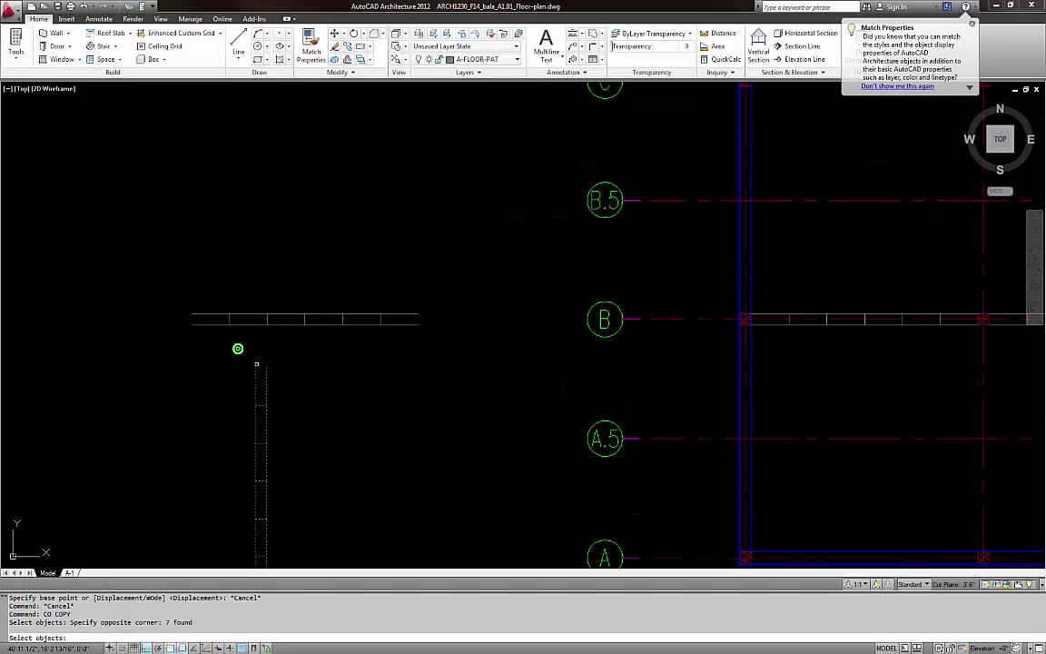
key("Return")
left_click(257, 368)
middle_click_drag(635, 385, 154, 386)
scroll(605, 360, "up", 5)
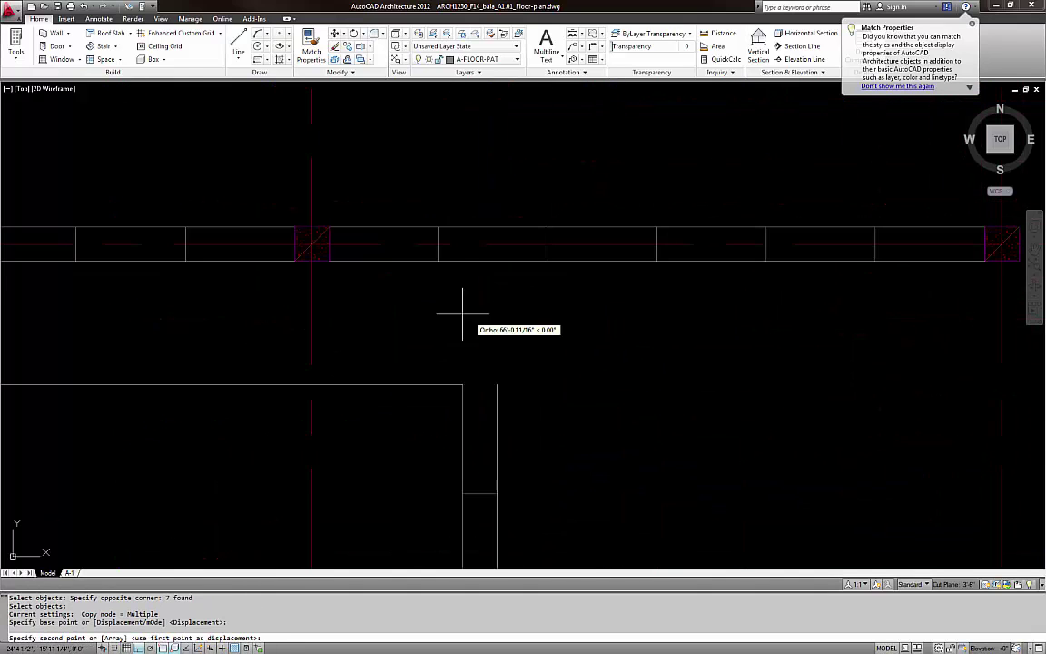
left_click(292, 262)
scroll(361, 351, "down", 3)
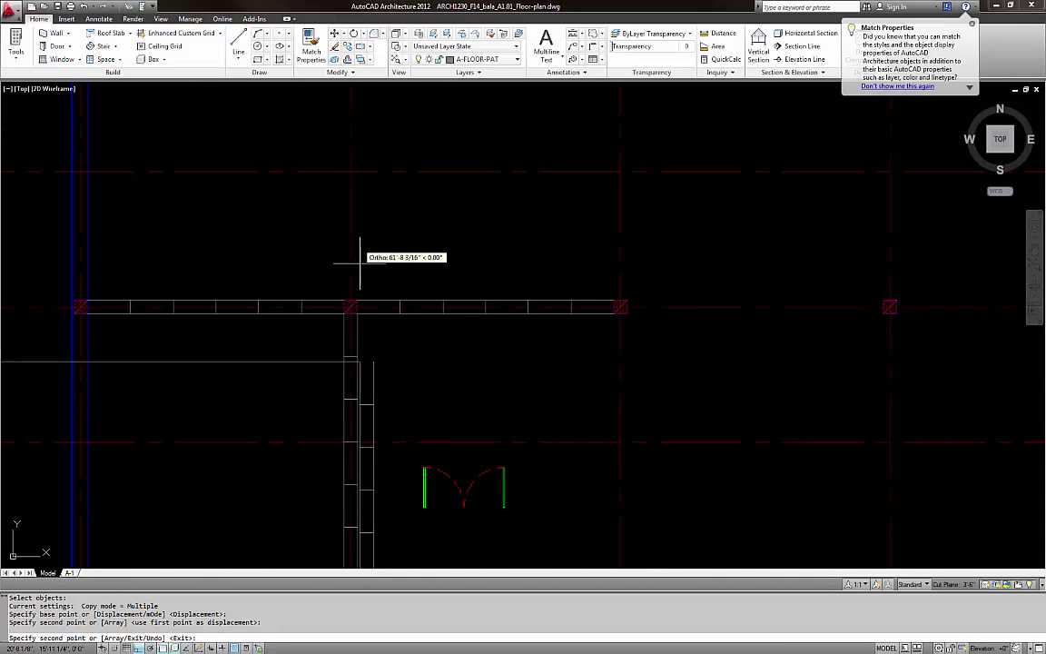
Place another copy of the vertical strip above that column, spanning between rows B and C, and finish copying
scroll(354, 300, "down", 3)
scroll(349, 240, "up", 3)
left_click(334, 219)
scroll(416, 287, "down", 5)
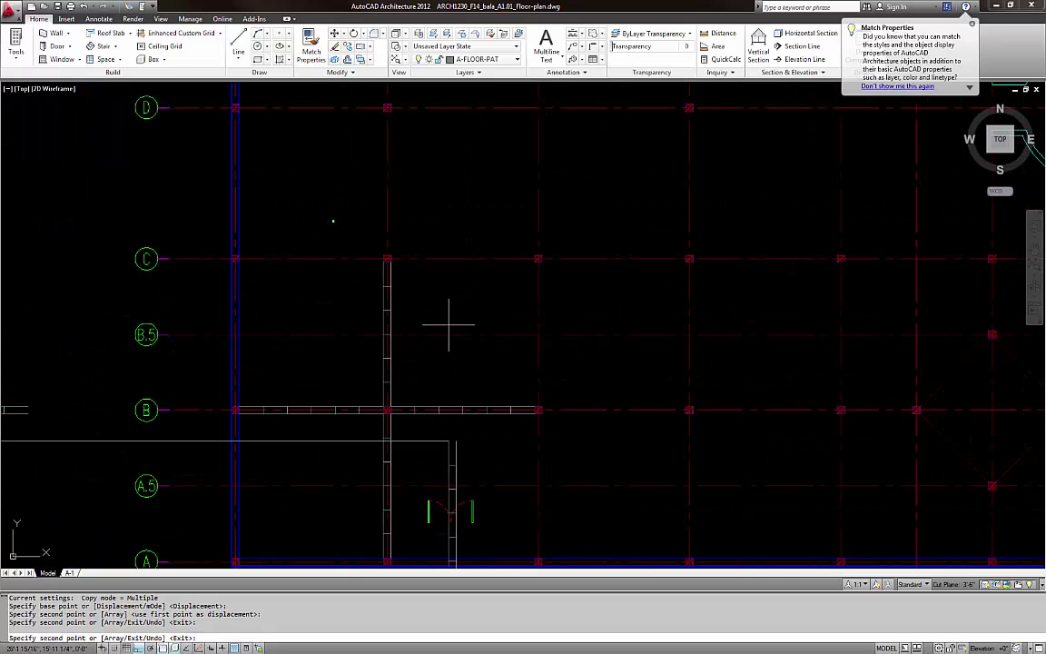
key("Escape")
key("Escape")
Examine the strip pattern between the columns along row B on the scanned base plan
scroll(476, 370, "down", 5)
middle_click_drag(468, 389, 460, 370)
scroll(441, 376, "up", 3)
scroll(490, 372, "down", 4)
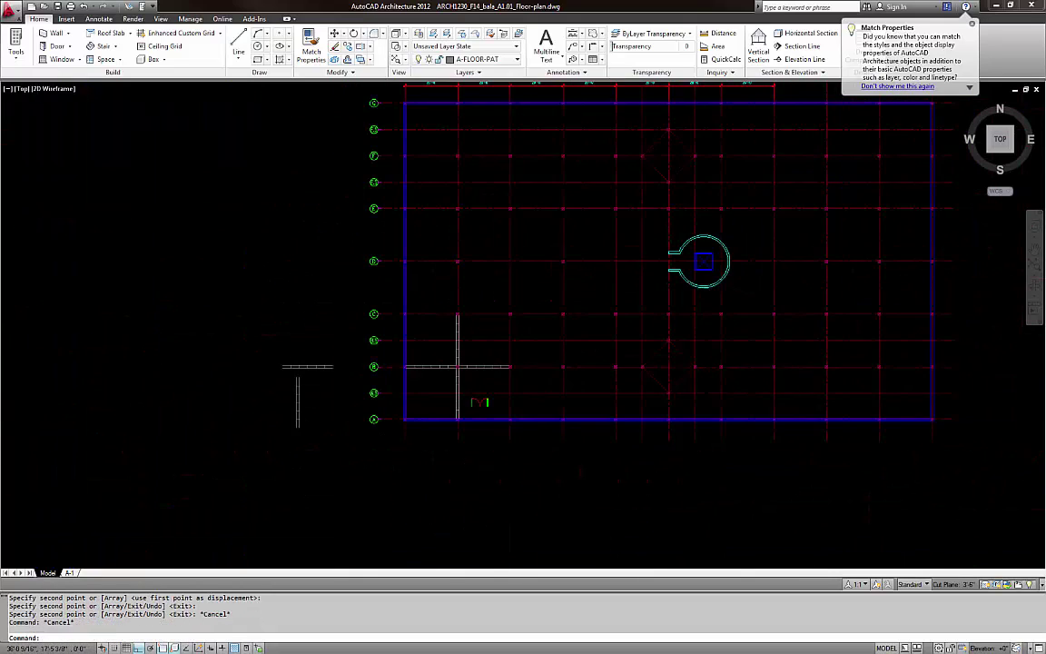
middle_click_drag(898, 377, 579, 376)
middle_click_drag(1039, 370, 419, 359)
middle_click_drag(501, 376, 388, 376)
scroll(387, 376, "up", 3)
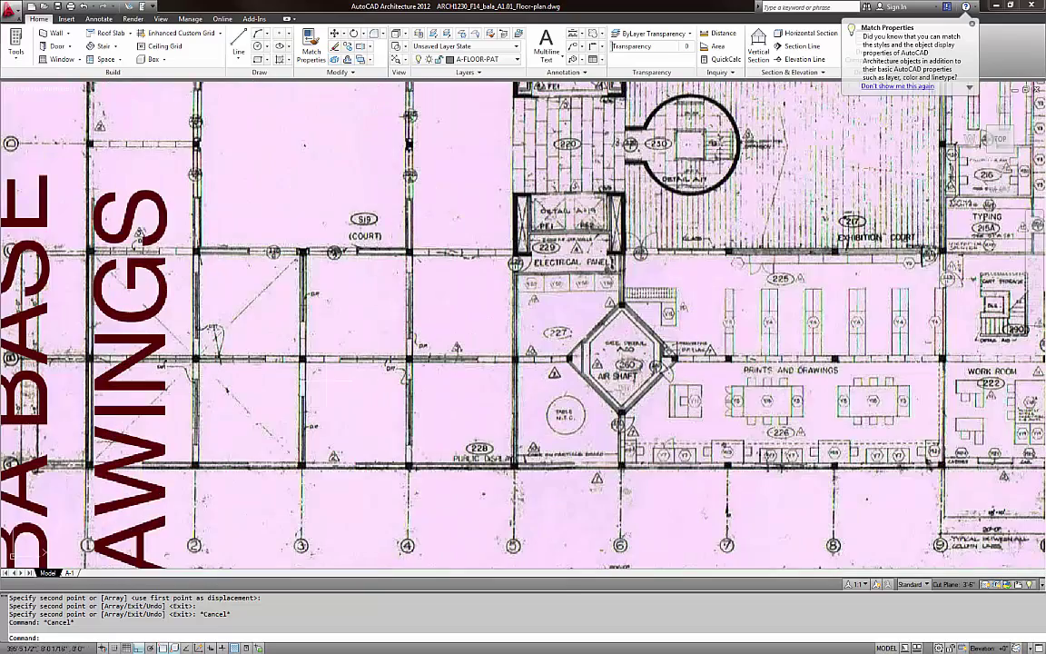
middle_click_drag(205, 375, 366, 373)
scroll(389, 379, "up", 3)
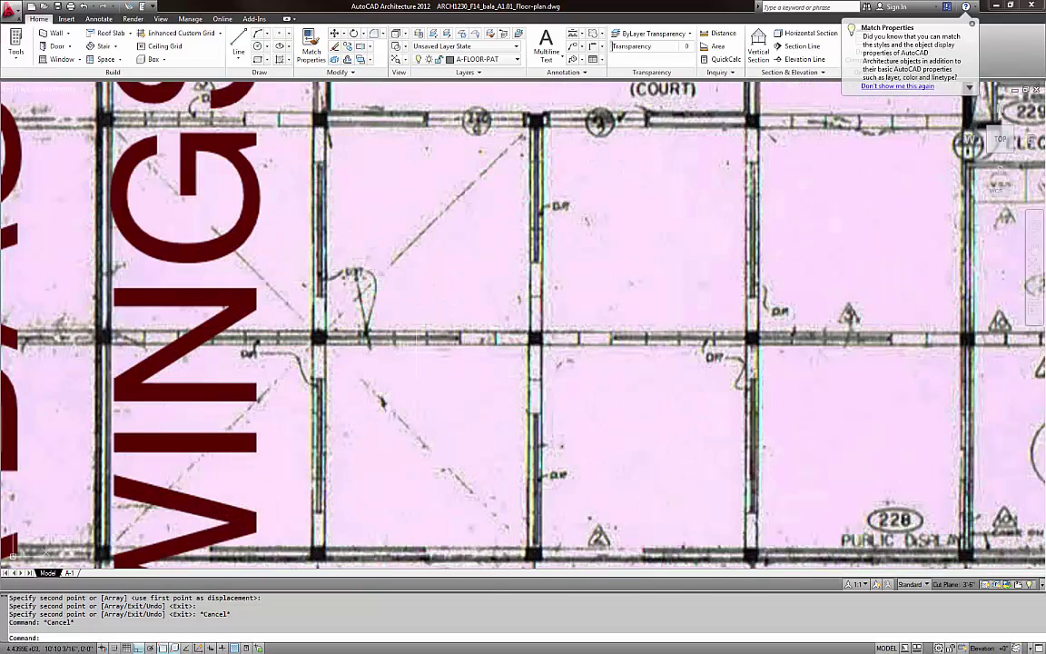
scroll(418, 352, "up", 3)
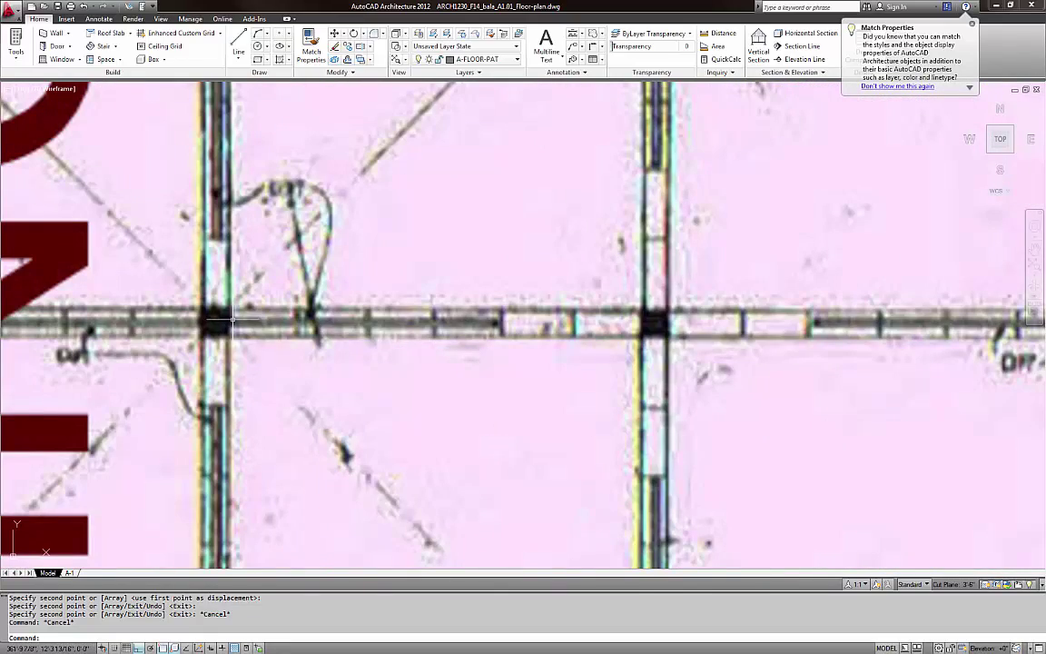
scroll(493, 323, "down", 2)
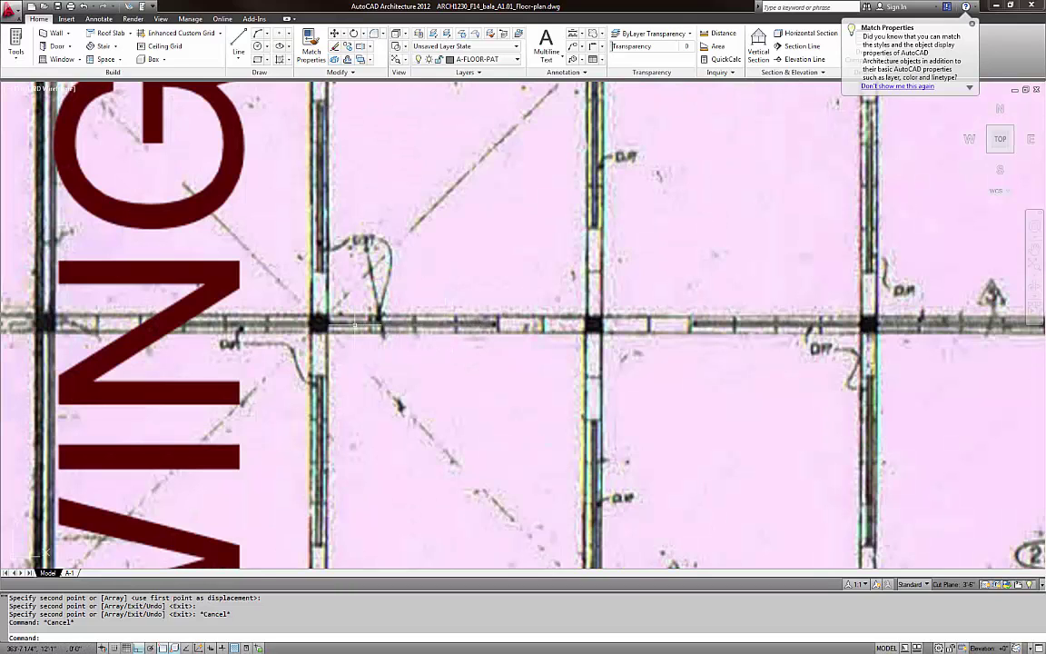
scroll(392, 322, "down", 2)
scroll(392, 321, "up", 3)
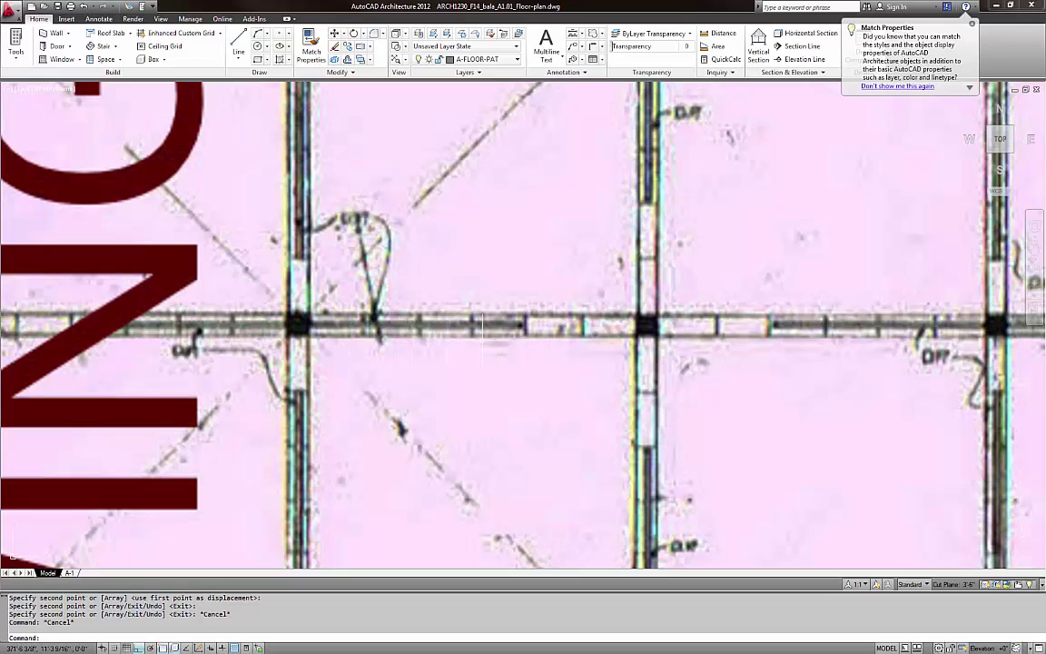
scroll(506, 325, "up", 3)
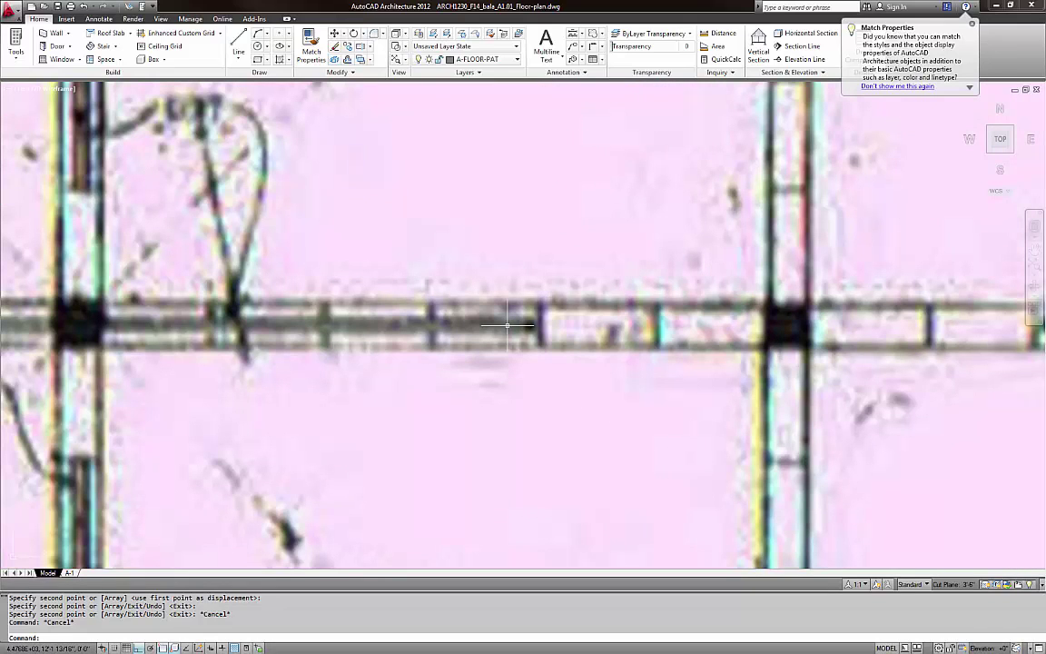
Measure vertically across the dark-banded part of the row B strip on the scan with a linear dimension
type("LI")
key("Return")
left_click(508, 305)
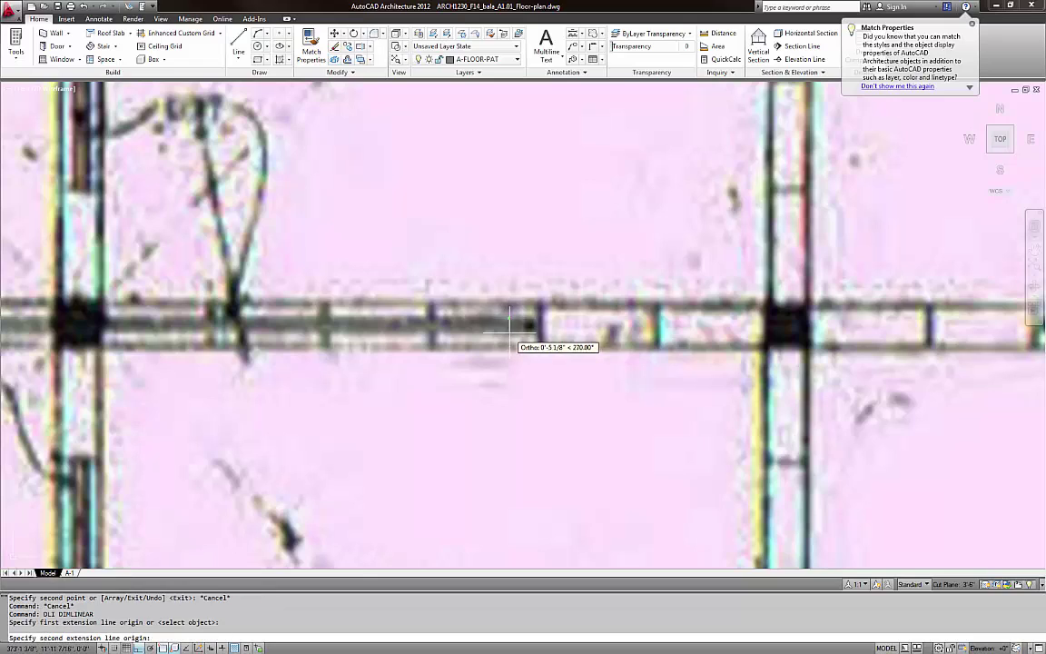
left_click(508, 345)
scroll(507, 343, "down", 4)
scroll(488, 337, "up", 2)
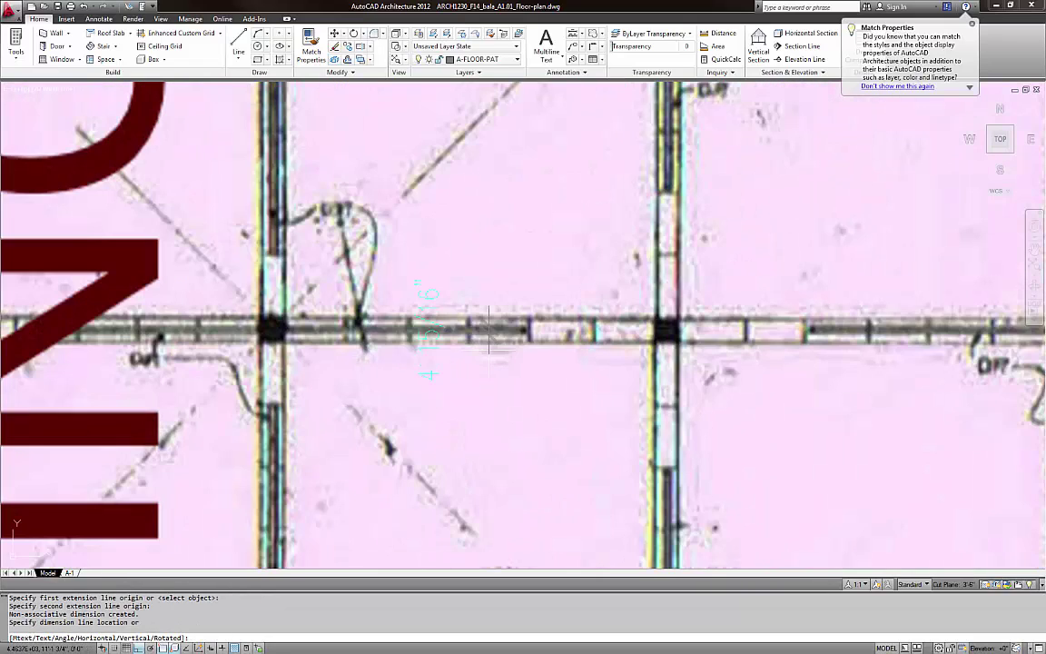
key("Escape")
Draw a horizontal construction line through the midpoint of the row B floor strip in the grid drawing
scroll(429, 364, "down", 10)
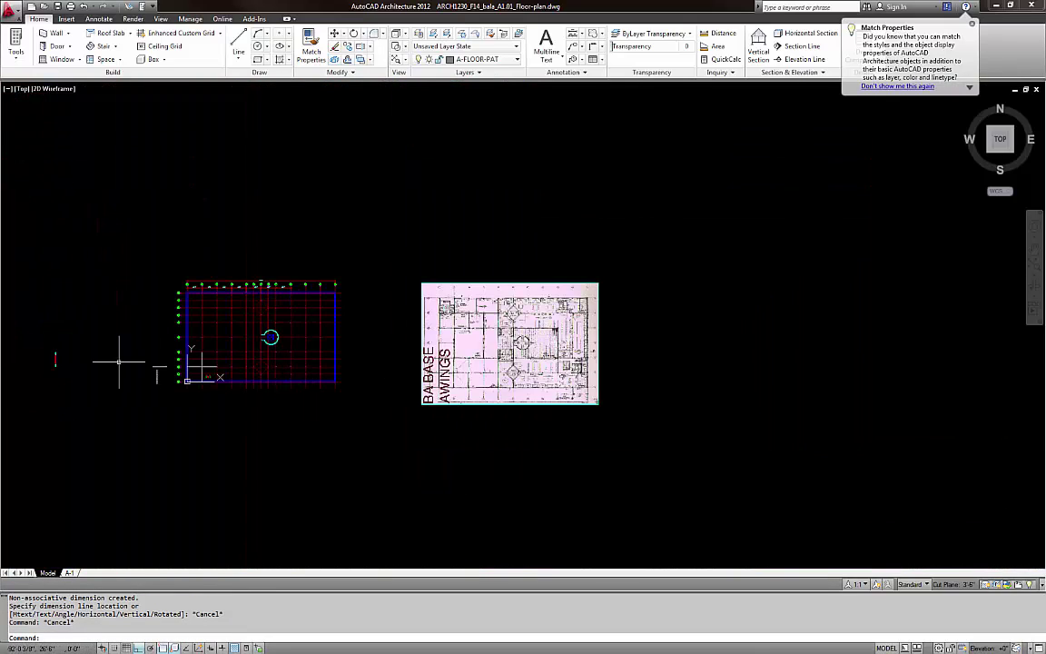
scroll(118, 361, "up", 10)
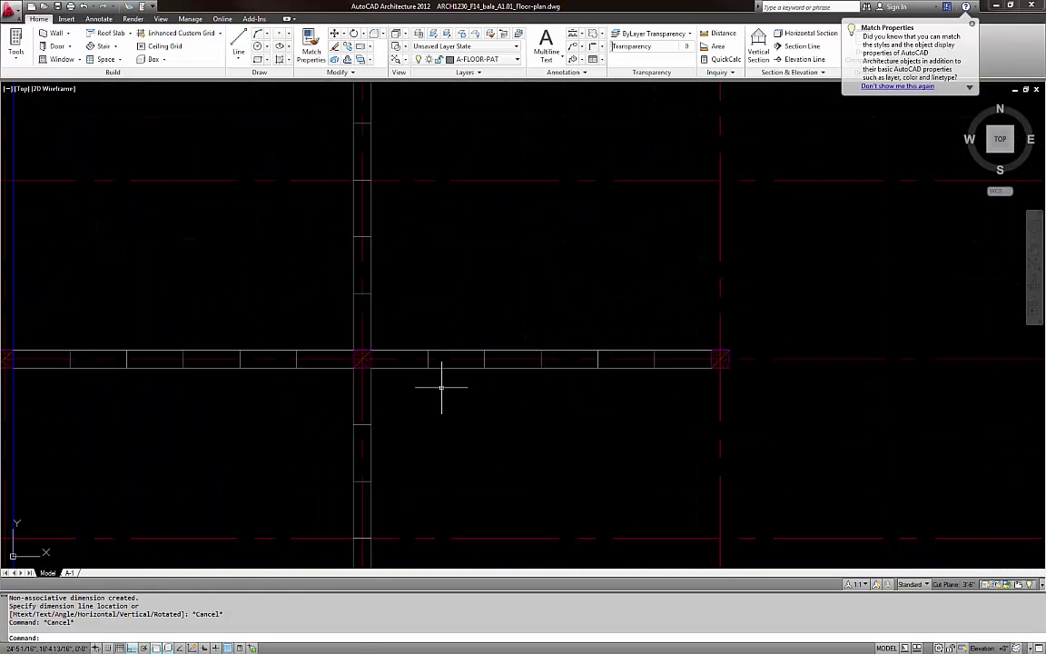
key("Escape")
key("Escape")
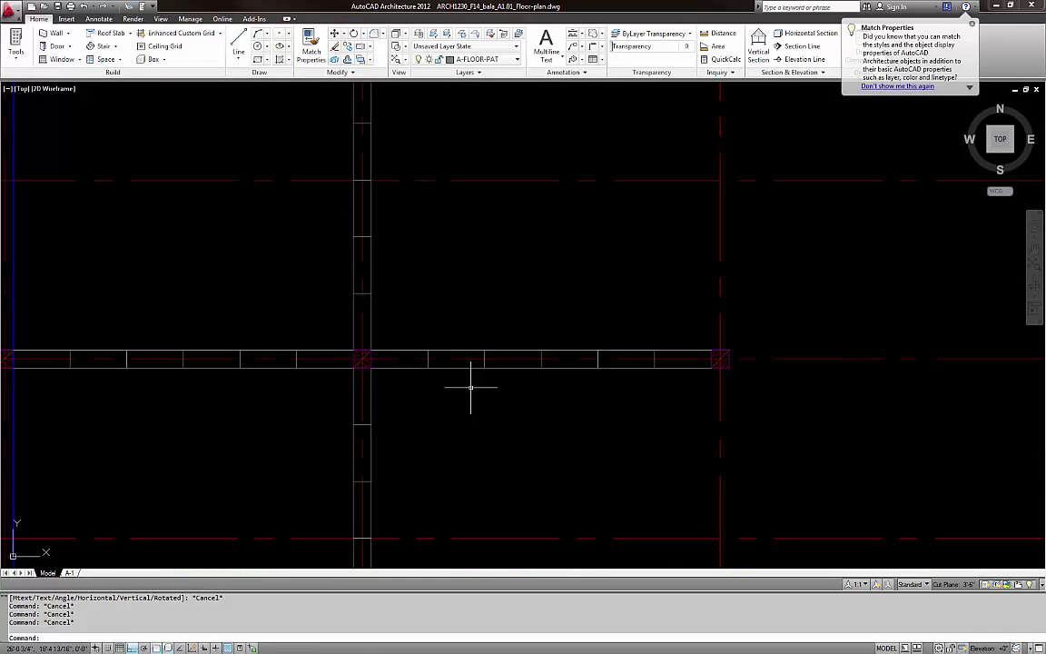
key("Escape")
type("xl")
key("Return")
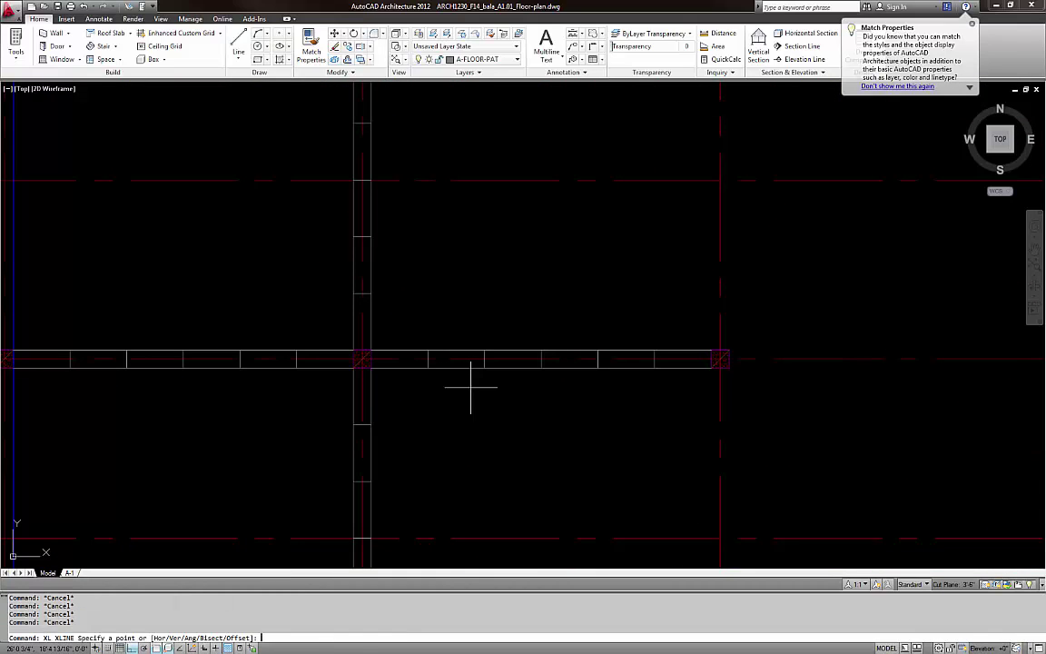
type("h")
key("Return")
scroll(469, 376, "up", 2)
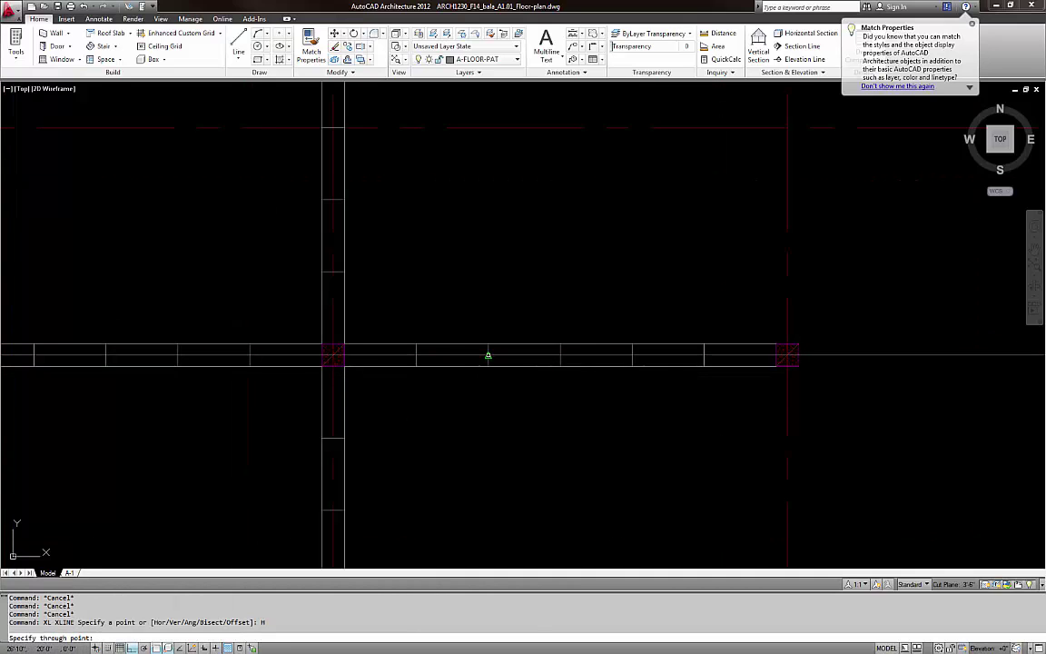
scroll(635, 367, "down", 4)
scroll(242, 357, "up", 3)
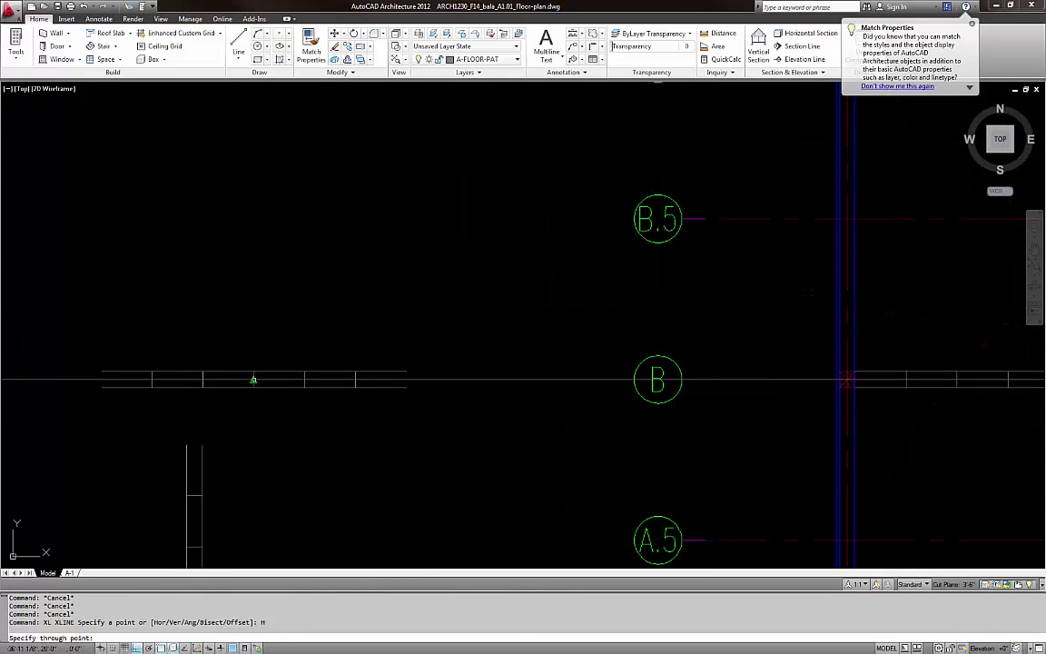
key("Escape")
Offset the construction line by 2.25 inches both above and below the row B strip's centreline
scroll(138, 395, "up", 2)
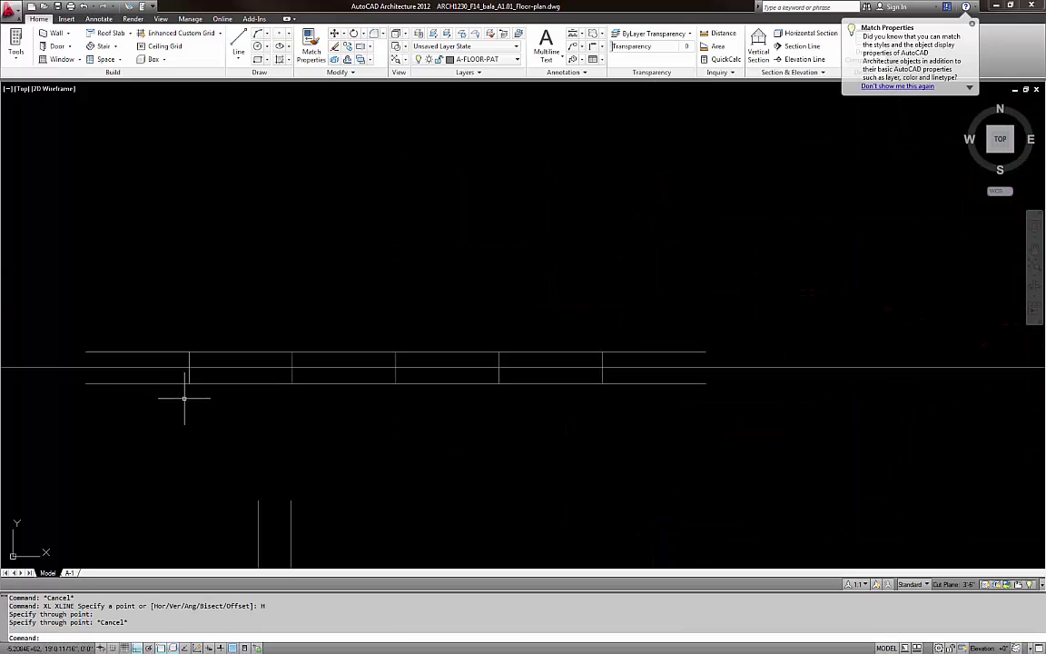
scroll(319, 388, "down", 3)
scroll(700, 401, "up", 3)
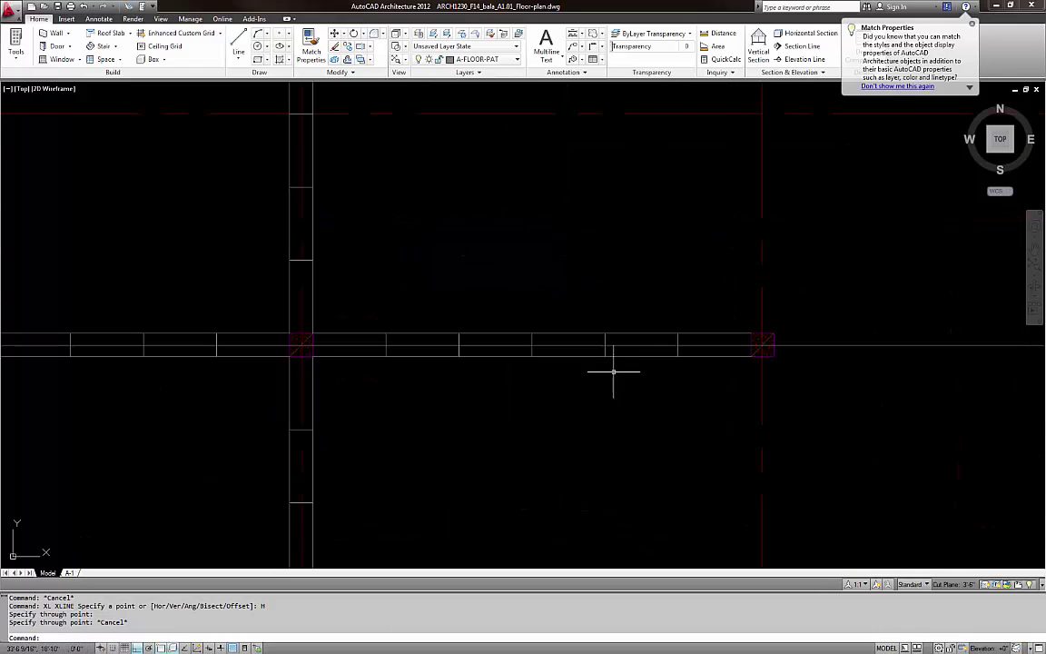
middle_click_drag(540, 365, 471, 367)
key("Escape")
key("Escape")
scroll(338, 355, "up", 2)
type("o")
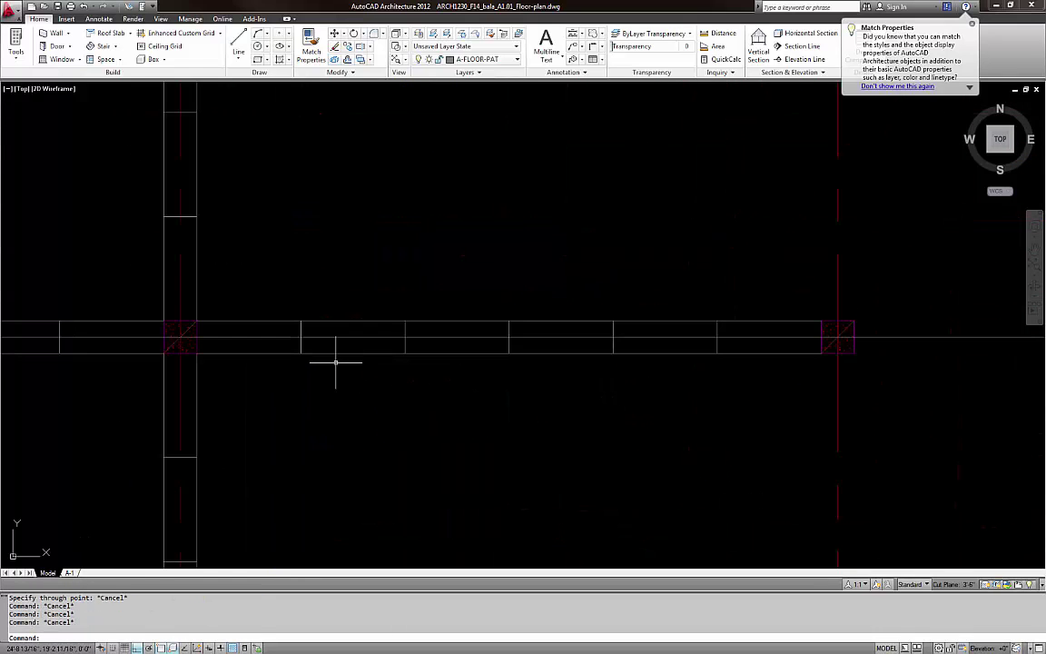
key("Return")
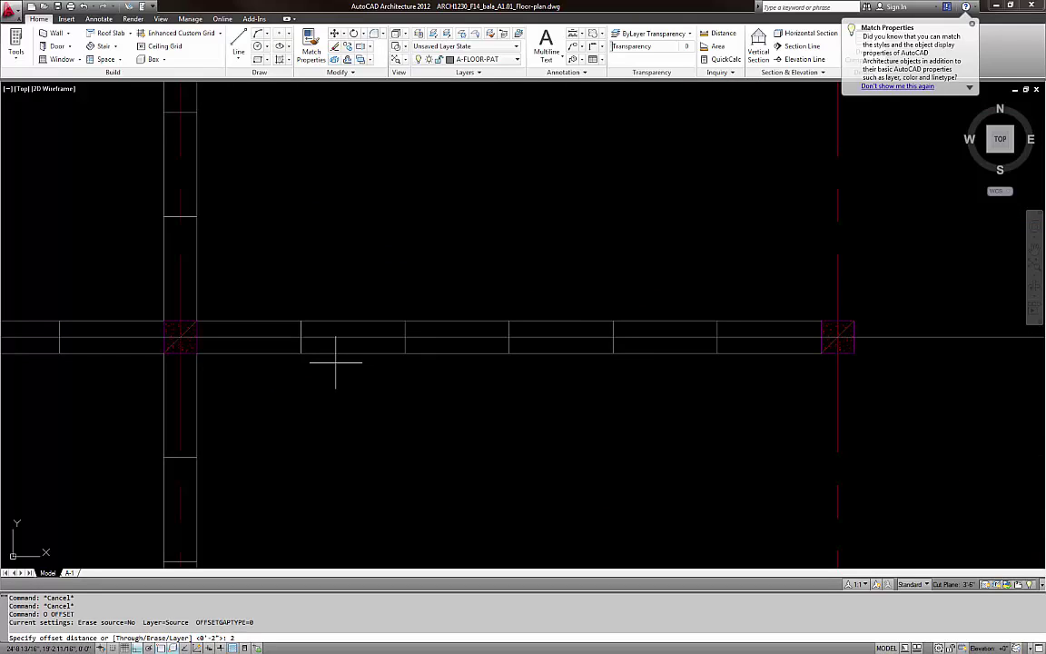
type("2.25")
key("Return")
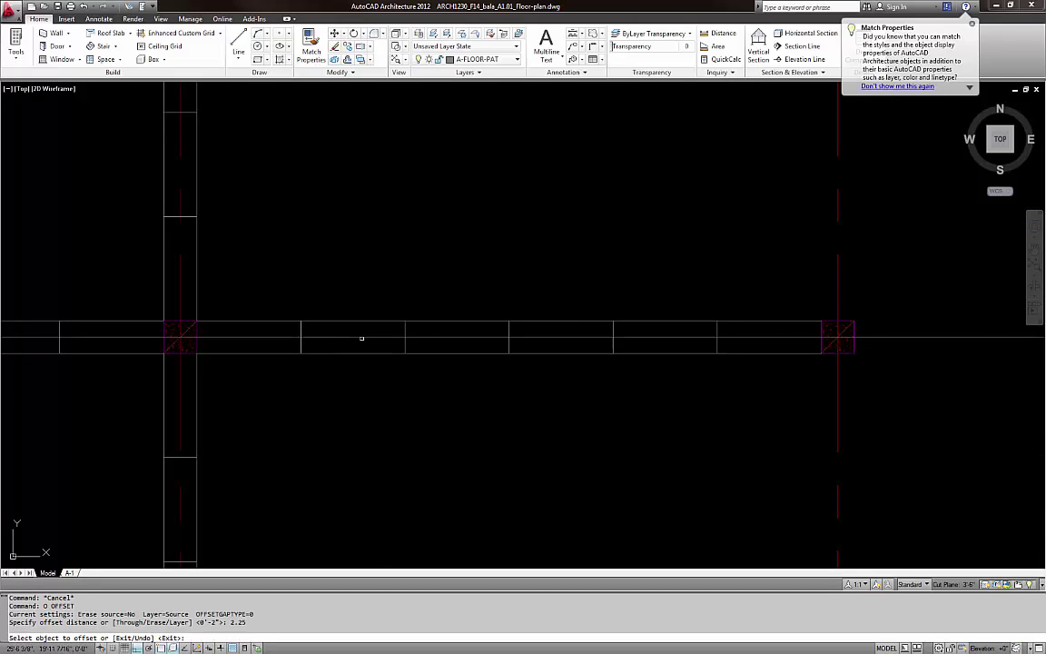
left_click(361, 338)
left_click(375, 304)
left_click(373, 338)
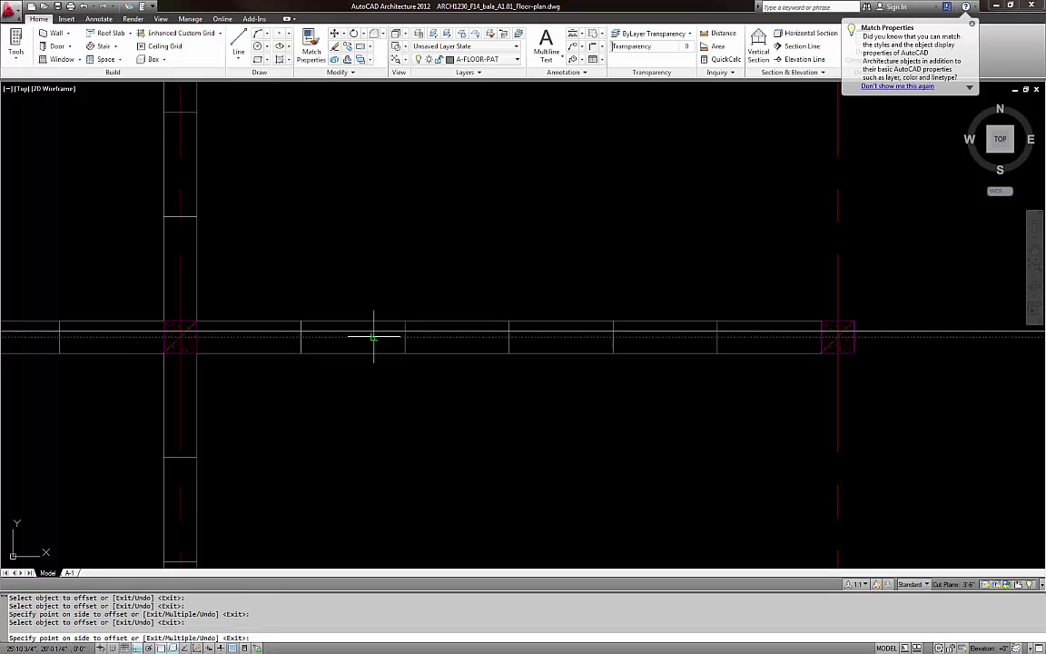
left_click(372, 359)
key("Escape")
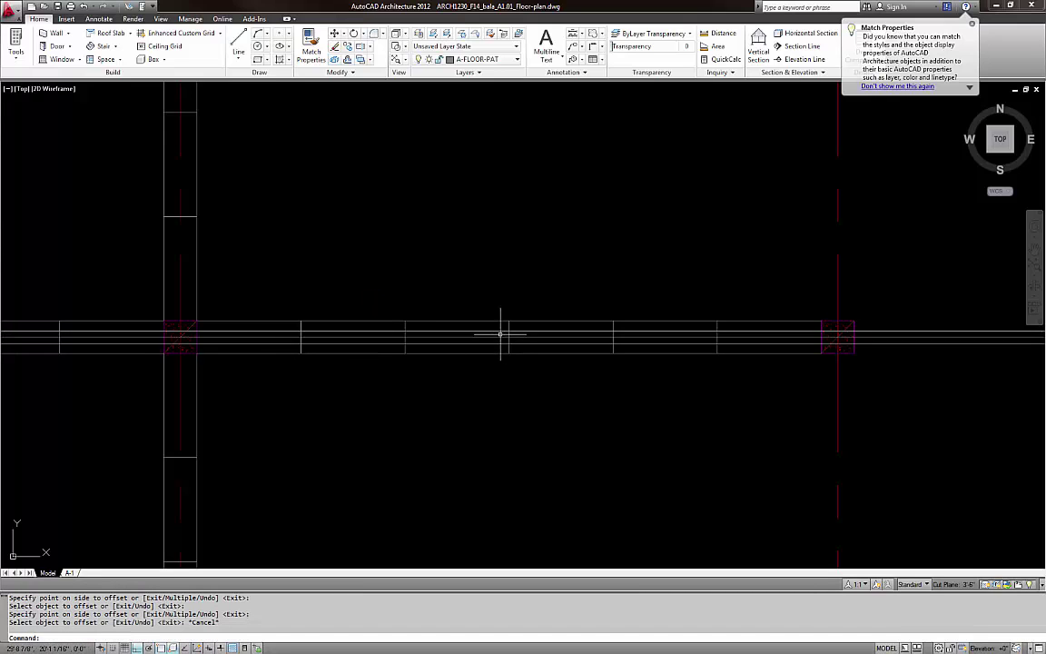
Erase the middle construction line, keeping its two offset copies
left_click(500, 337)
left_click(500, 337)
type("e")
key("Return")
key("Escape")
key("Escape")
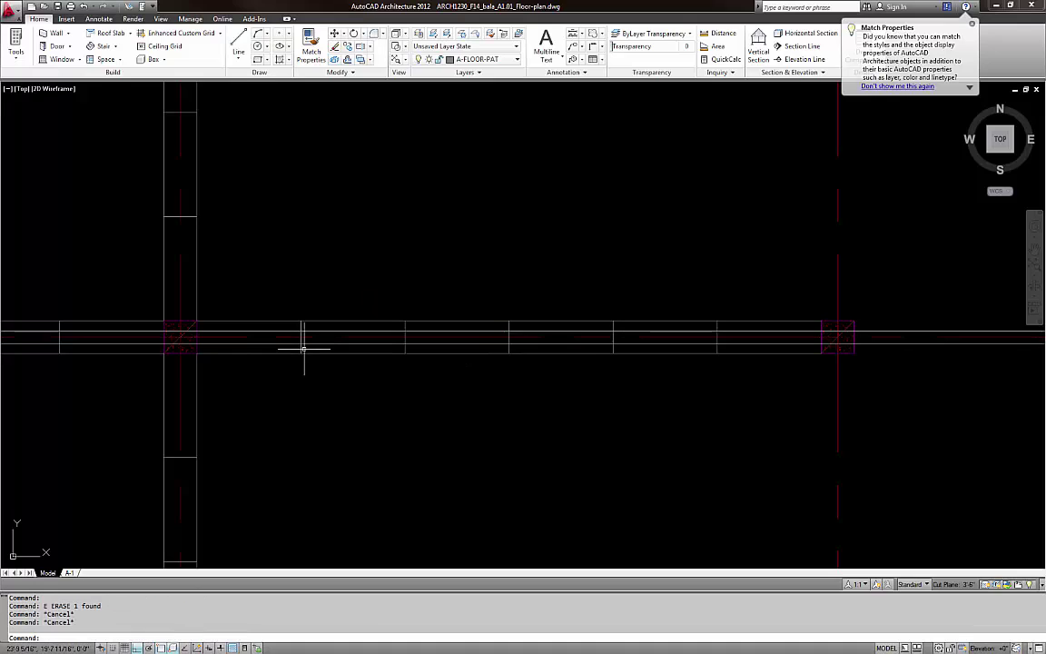
Draw a rectangle between the two offset lines, from the second column's face to the strip's fourth division line
type("REC")
key("Return")
left_click(193, 332)
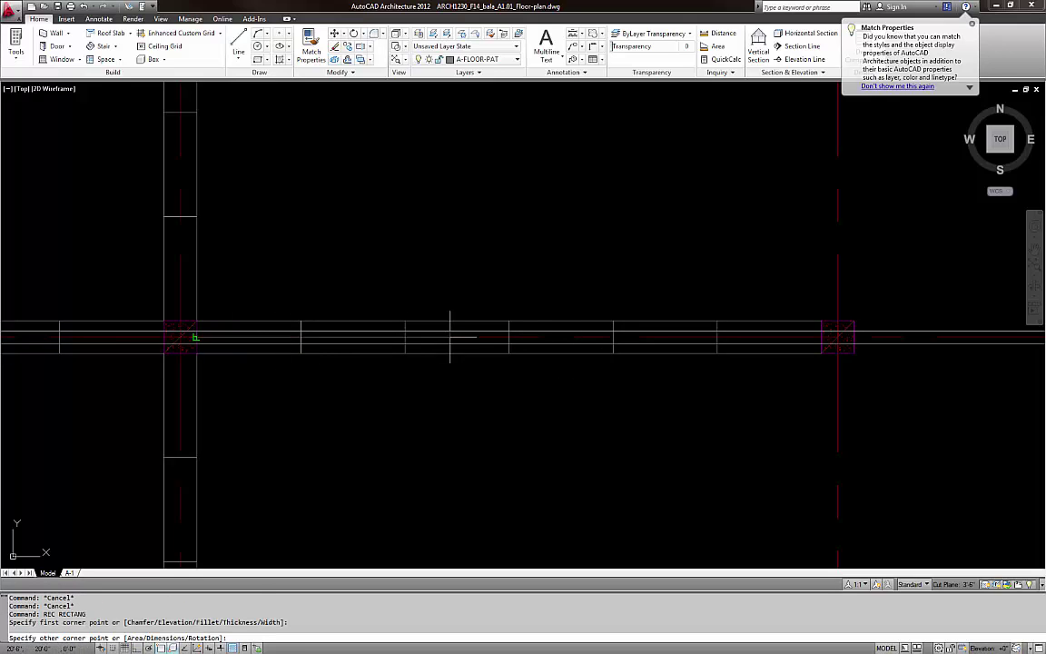
key("Escape")
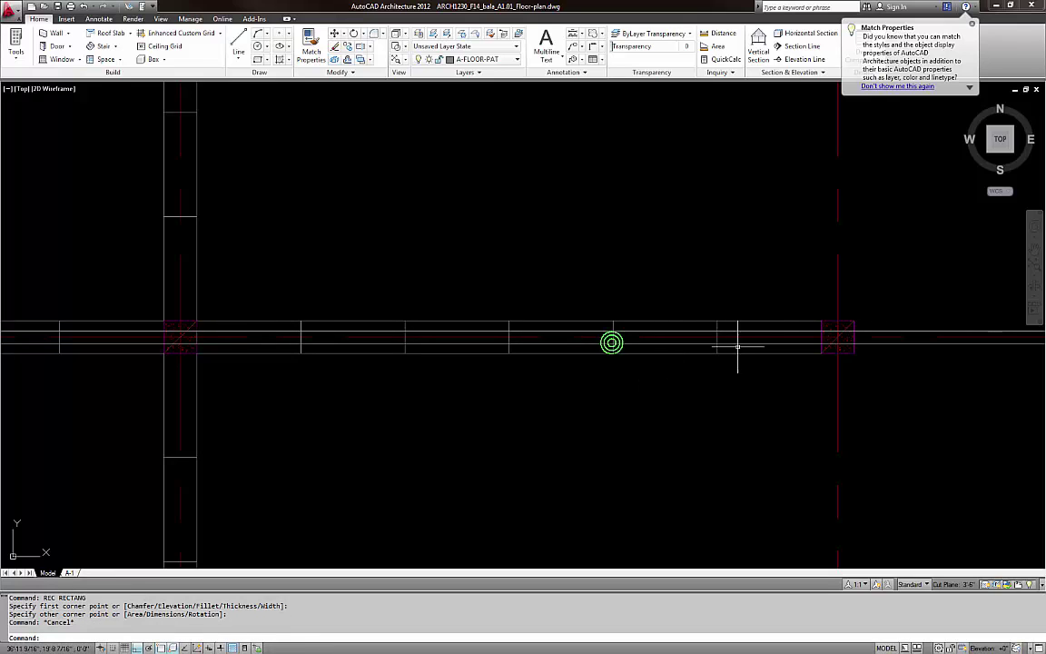
scroll(510, 349, "down", 2)
left_click(782, 373)
left_click(779, 315)
key("Escape")
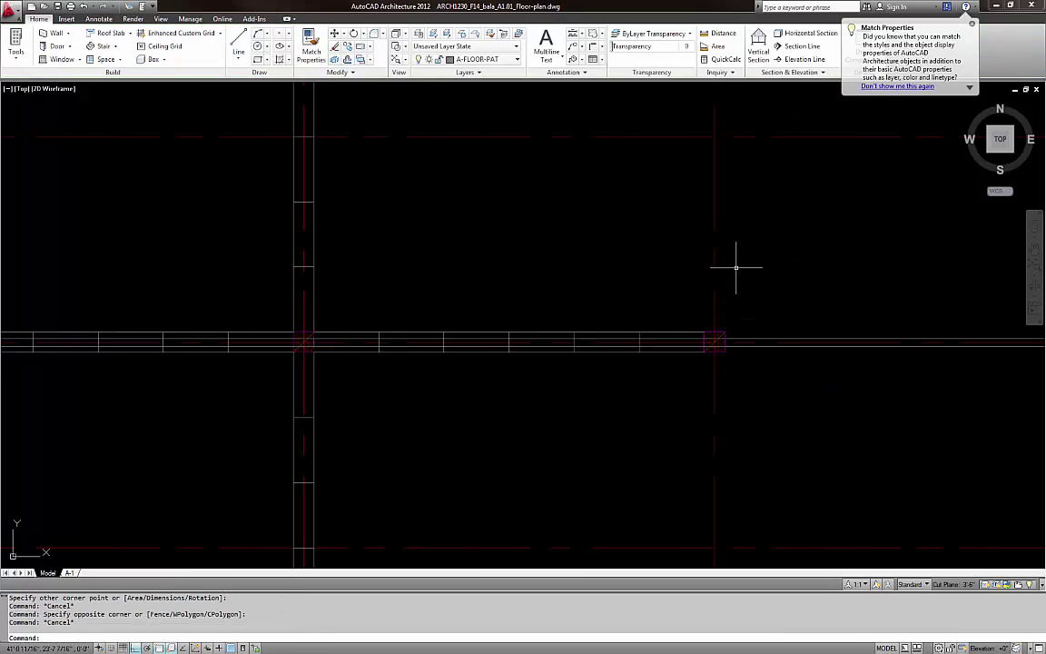
left_click(736, 266)
left_click(696, 257)
type("e")
key("space")
key("Escape")
Erase the two offset construction lines running along row B
left_click(824, 379)
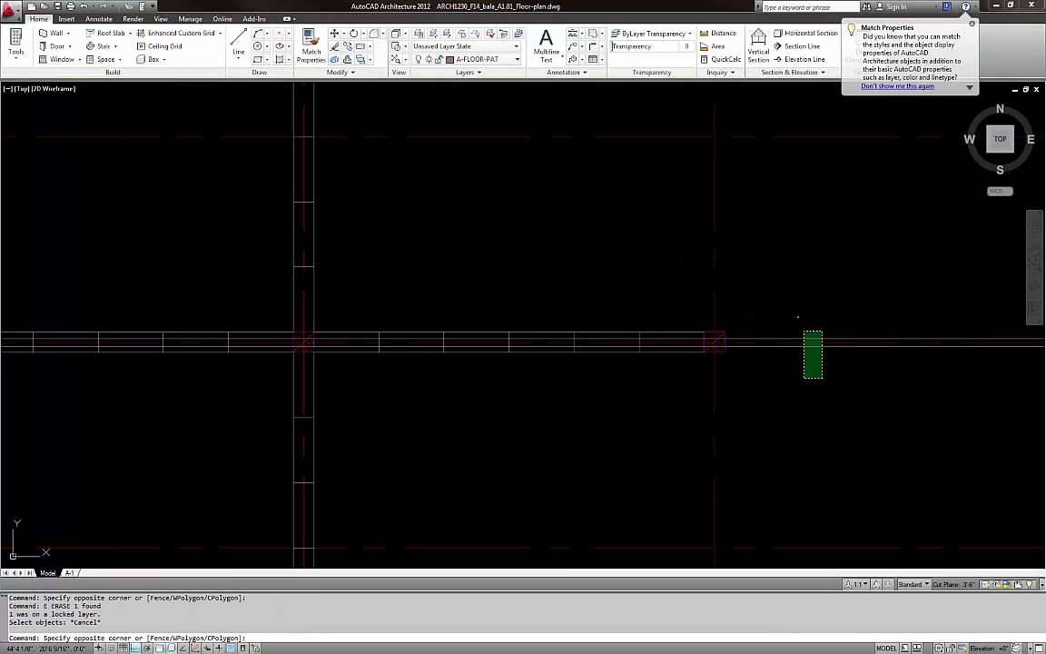
left_click(798, 317)
type("e")
key("space")
key("Escape")
Change the new rectangle inside the row B strip to layer A-WALL-INT
scroll(500, 343, "up", 2)
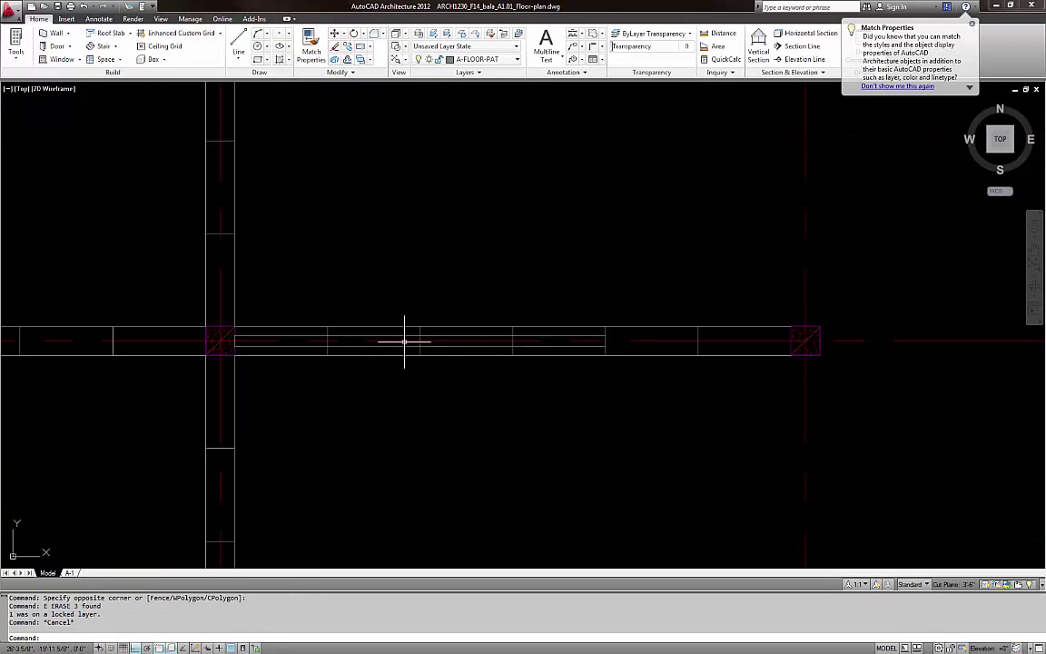
left_click(290, 336)
left_click(498, 59)
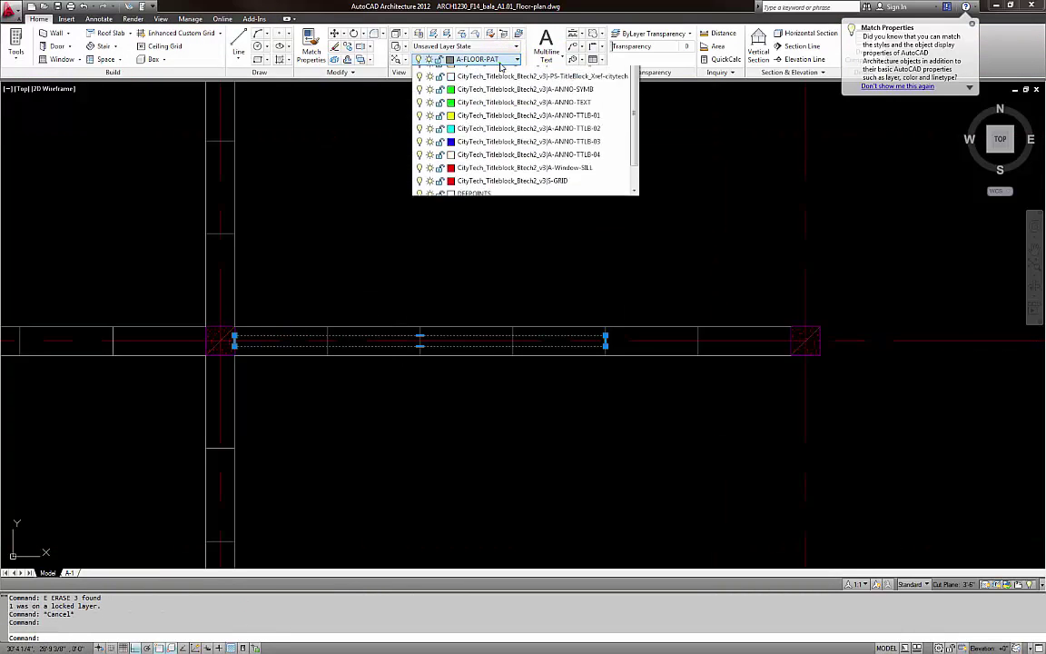
left_click(476, 111)
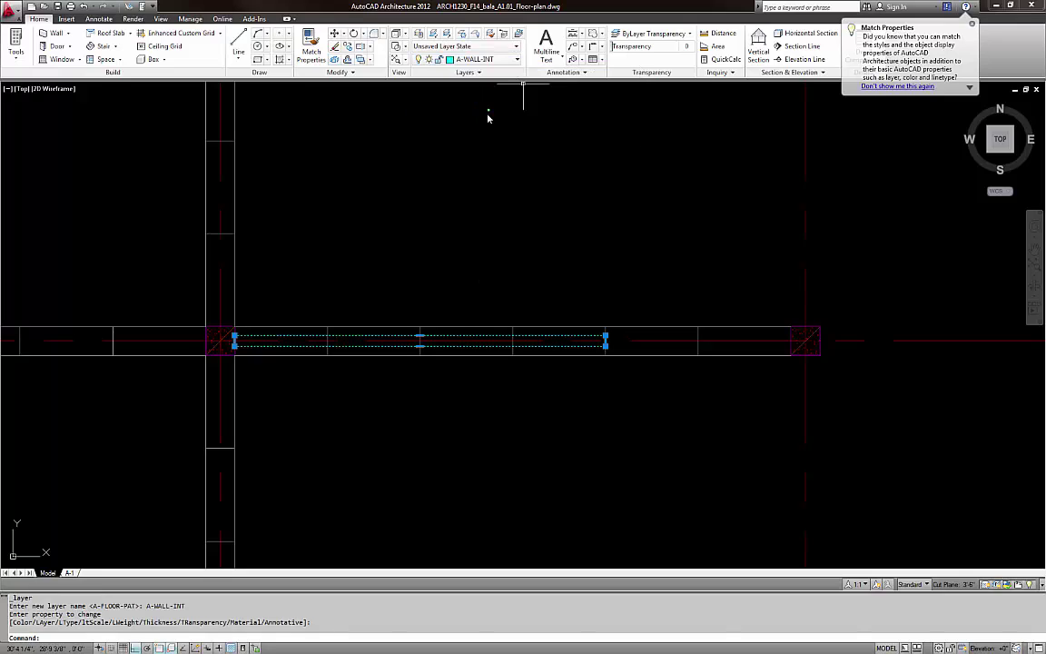
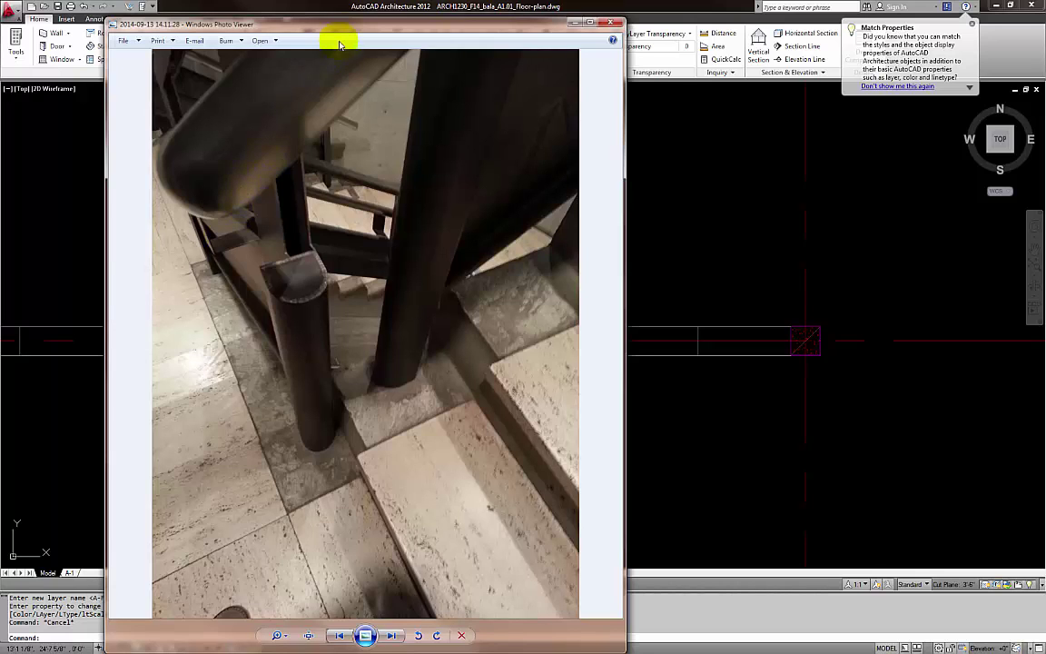
Browse the site photos in Windows Photo Viewer to examine the gallery column, floor strips and partition, then return to the drawing
left_click_drag(359, 24, 388, 14)
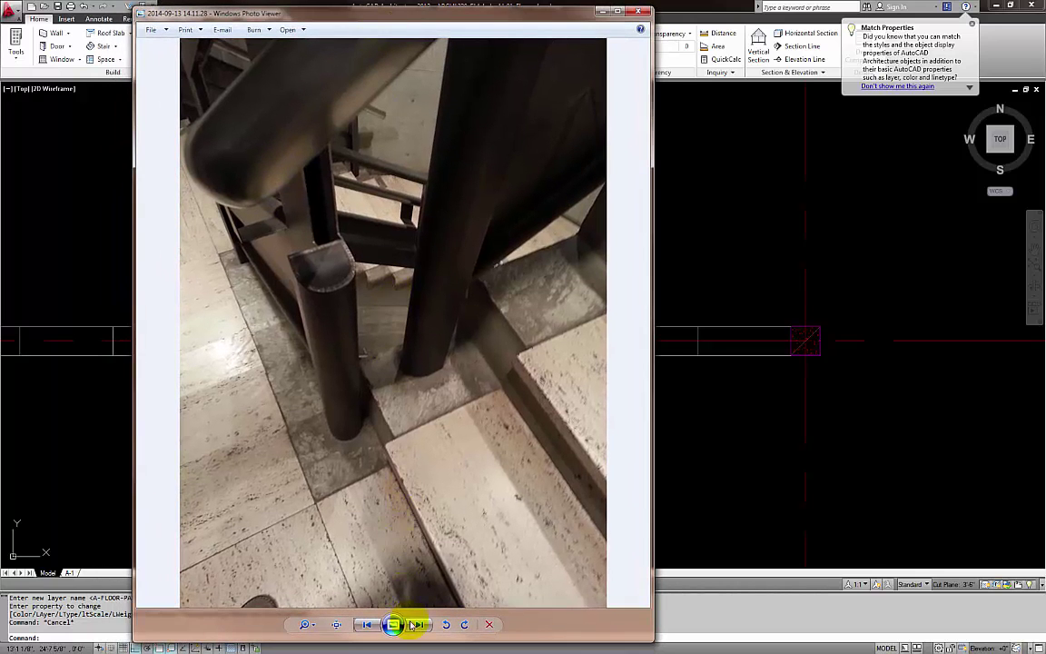
left_click(367, 624)
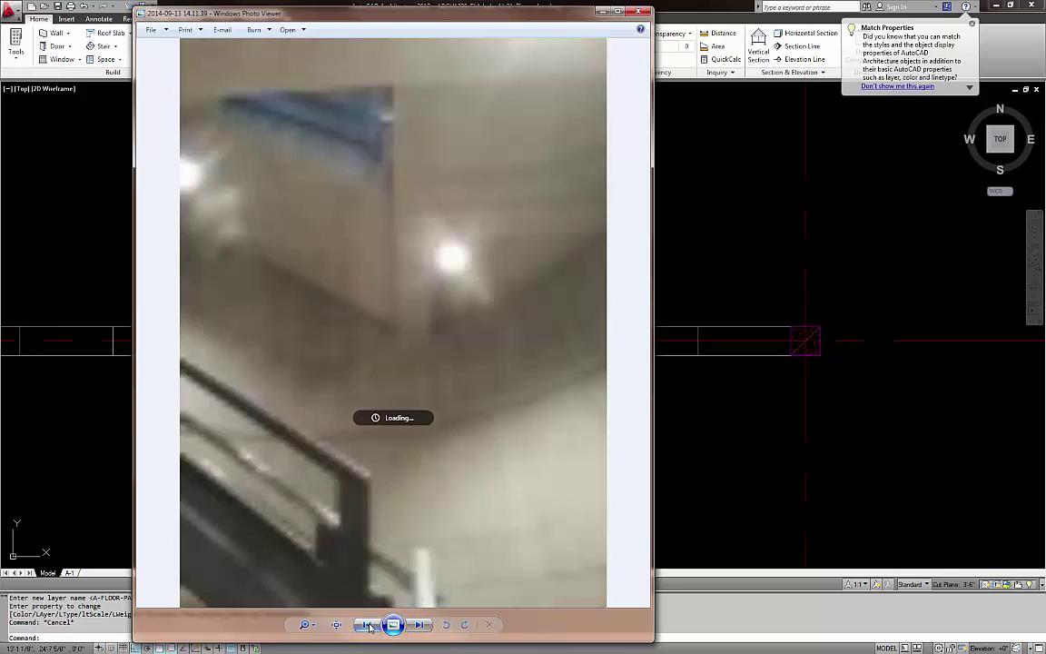
left_click(367, 624)
left_click(366, 624)
left_click(367, 624)
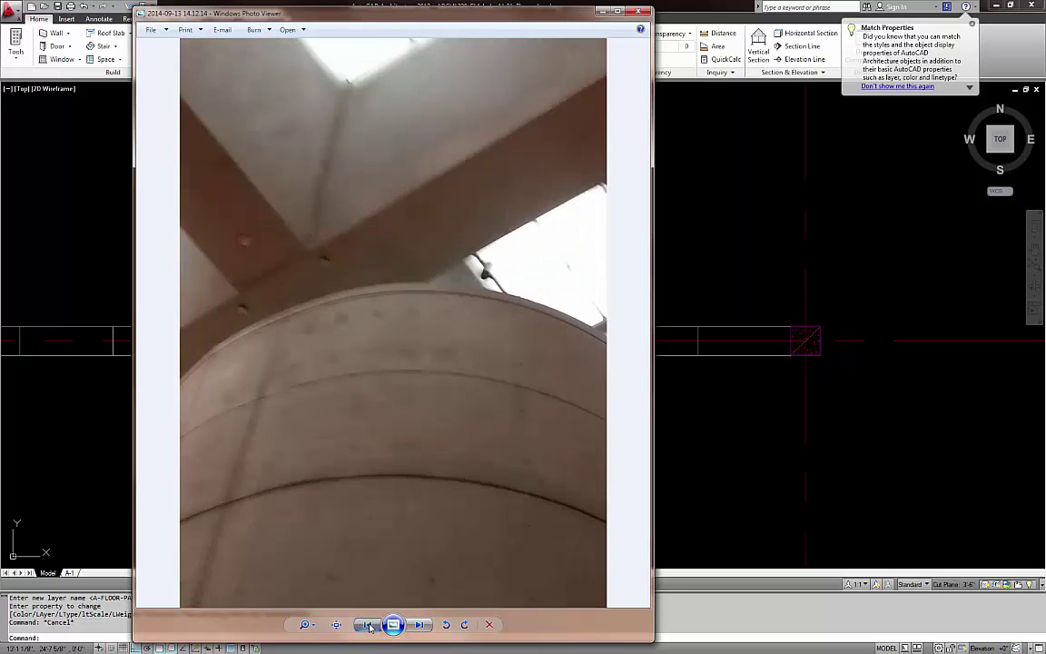
left_click(367, 624)
left_click(367, 624)
left_click(367, 624)
left_click(366, 624)
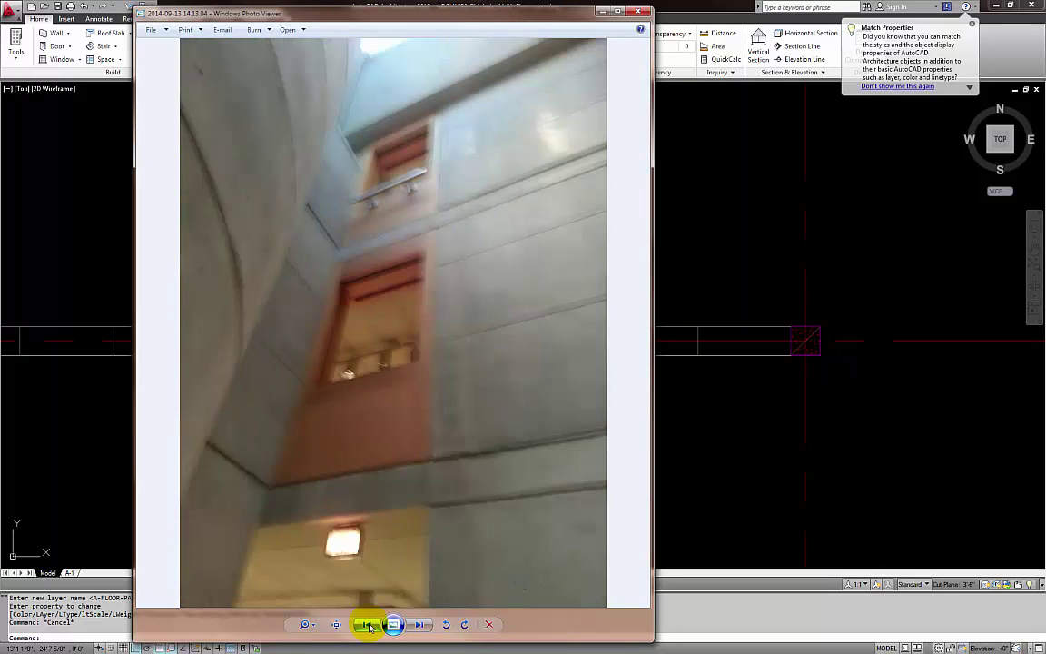
left_click(367, 624)
left_click(367, 623)
left_click(367, 624)
left_click(367, 623)
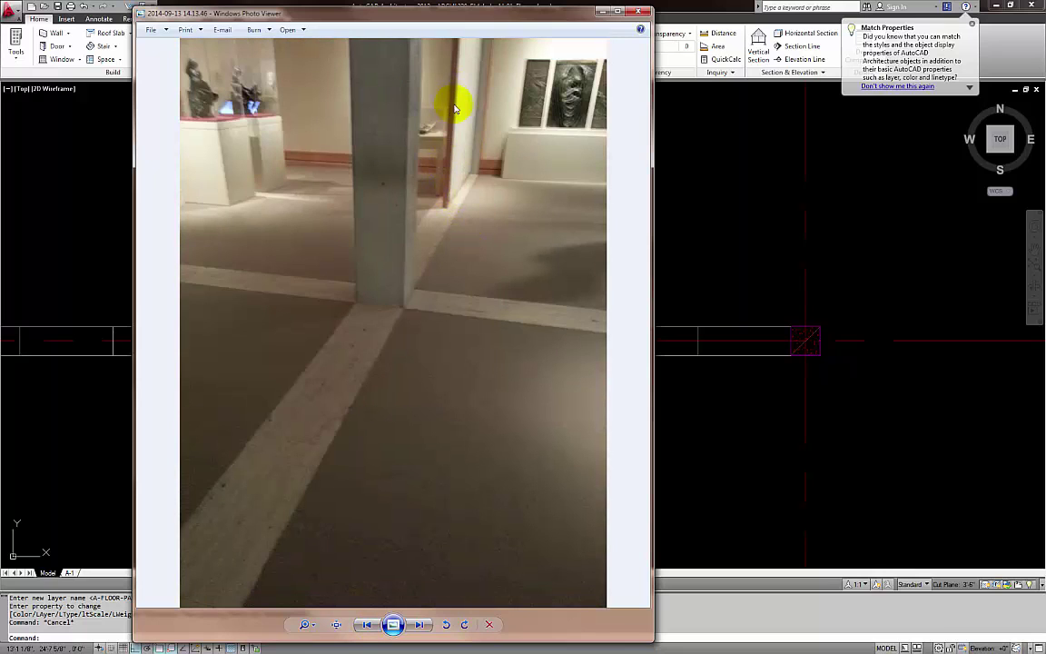
left_click(602, 13)
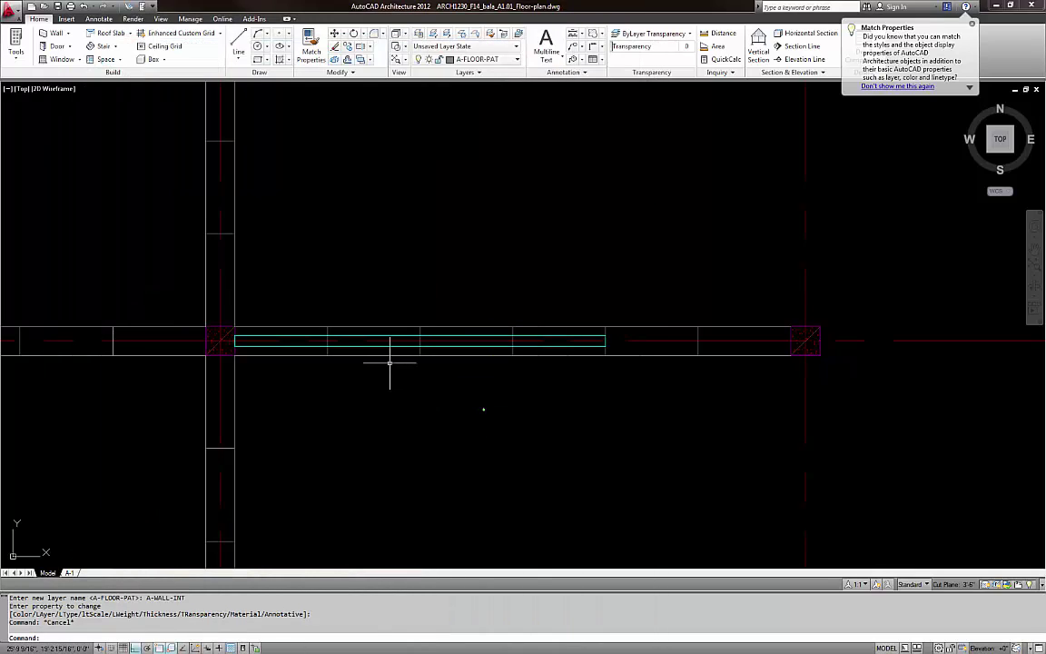
Trim away the strip's division lines inside the wall rectangle, using the rectangle as the cutting edge
key("Escape")
key("Escape")
type("tr")
key("Return")
left_click(359, 345)
key("Return")
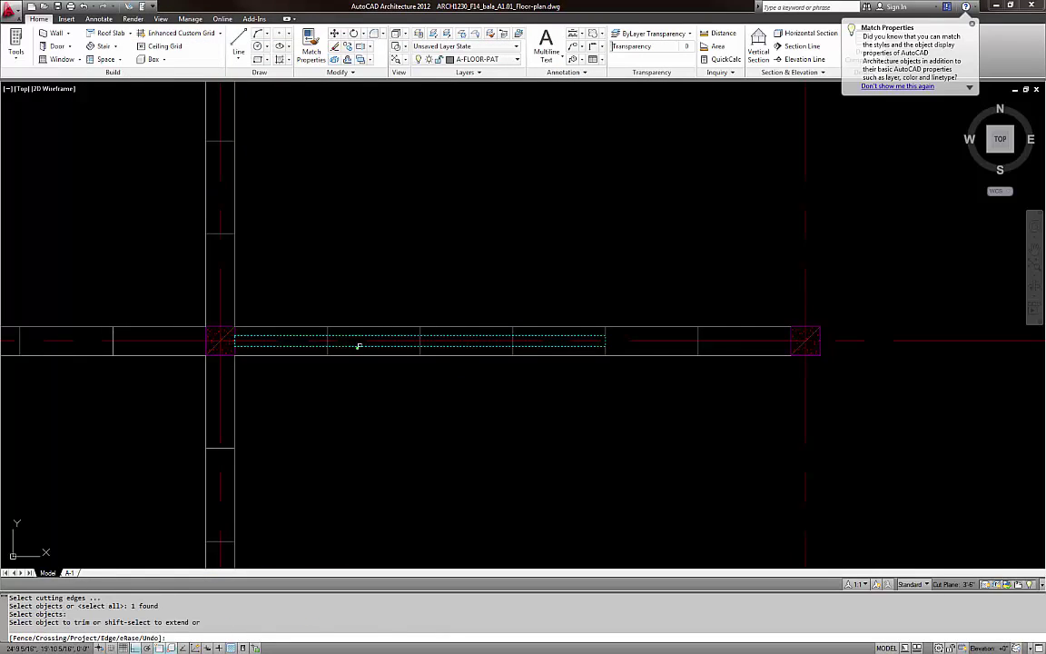
scroll(557, 344, "up", 4)
left_click(559, 345)
left_click(68, 337)
key("Escape")
scroll(601, 363, "down", 4)
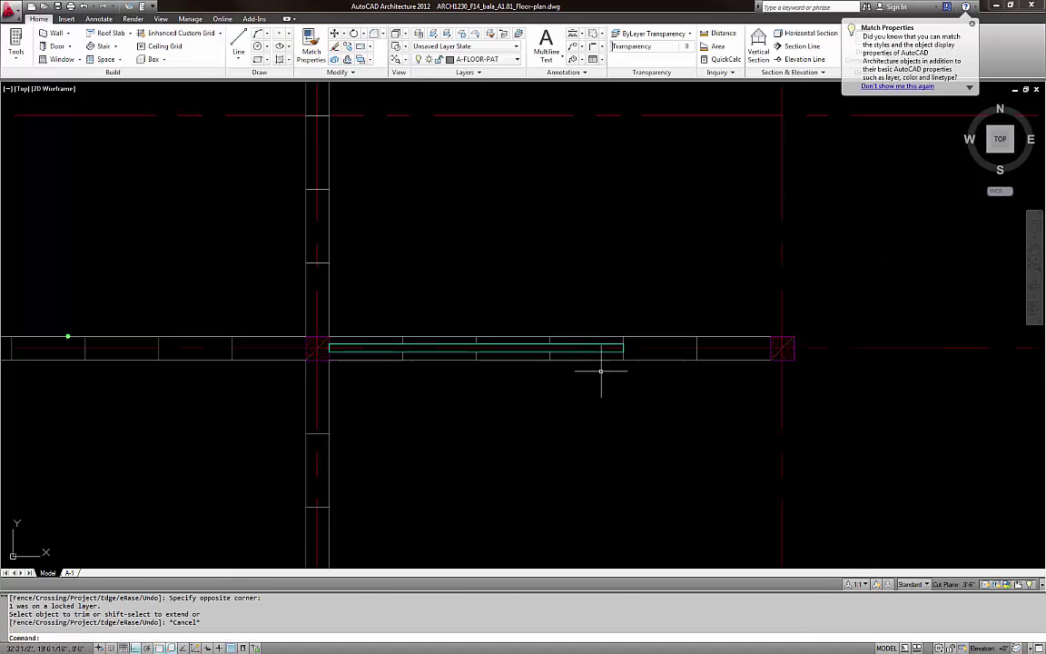
Copy the interior wall rectangle from the row B strip into the open space south of it, with Ortho off
scroll(486, 343, "down", 8)
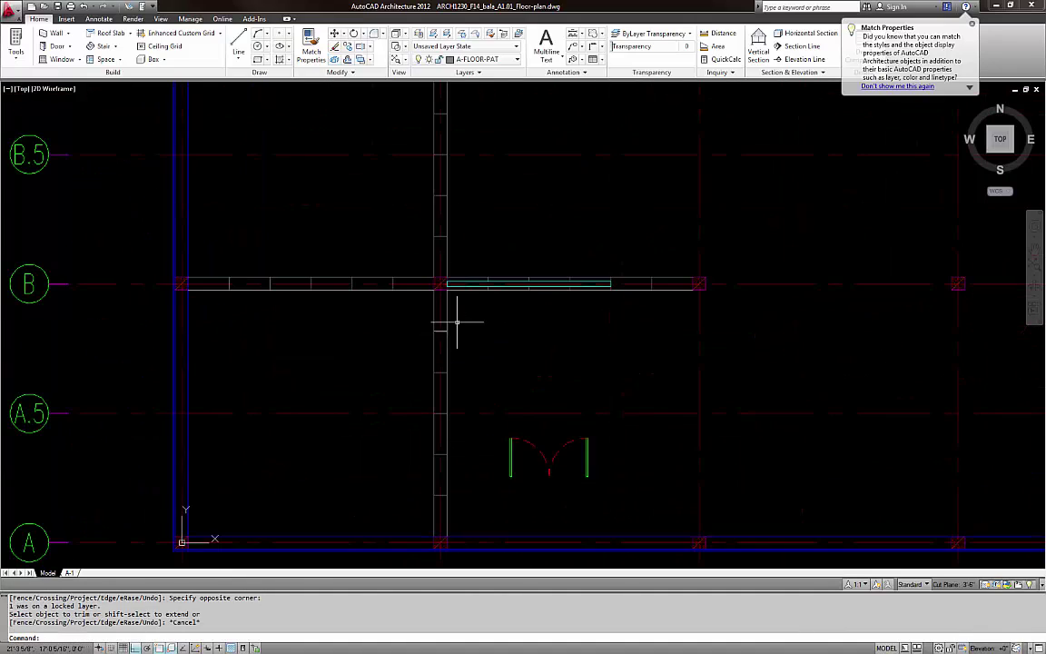
scroll(778, 359, "up", 7)
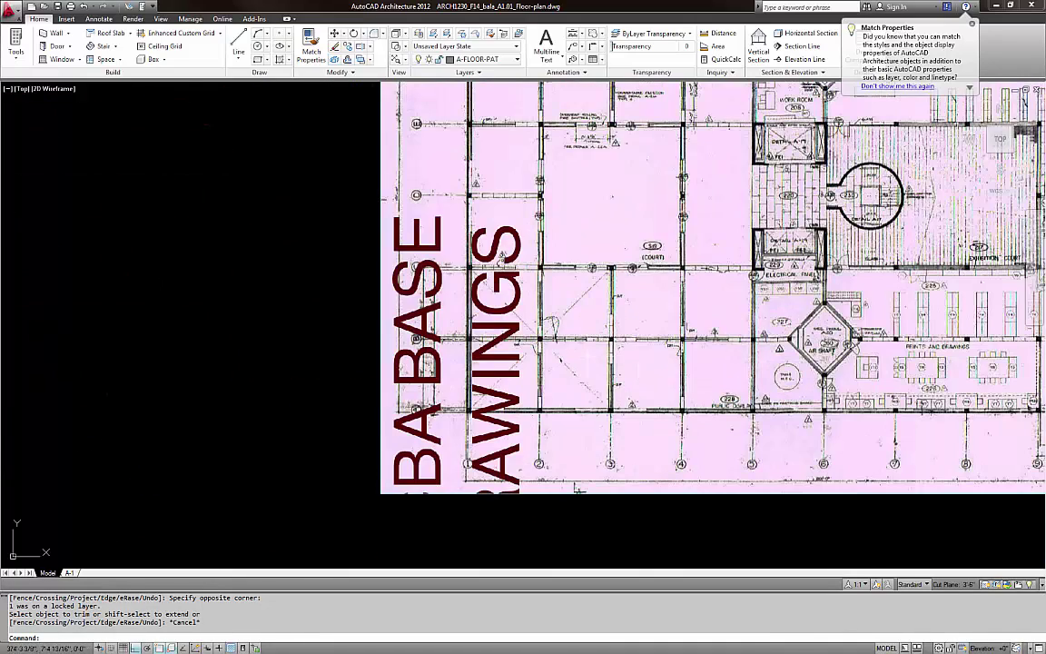
scroll(641, 354, "down", 4)
middle_click_drag(446, 367, 799, 367)
middle_click_drag(363, 368, 693, 368)
scroll(315, 361, "up", 7)
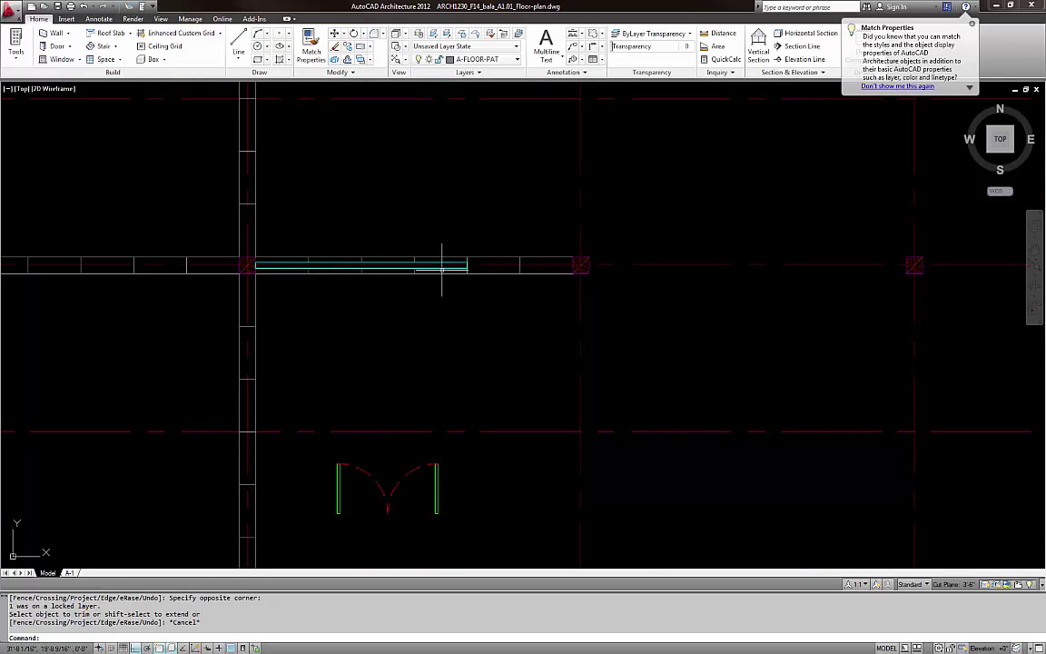
left_click(442, 264)
type("CO")
key("Return")
left_click(354, 323)
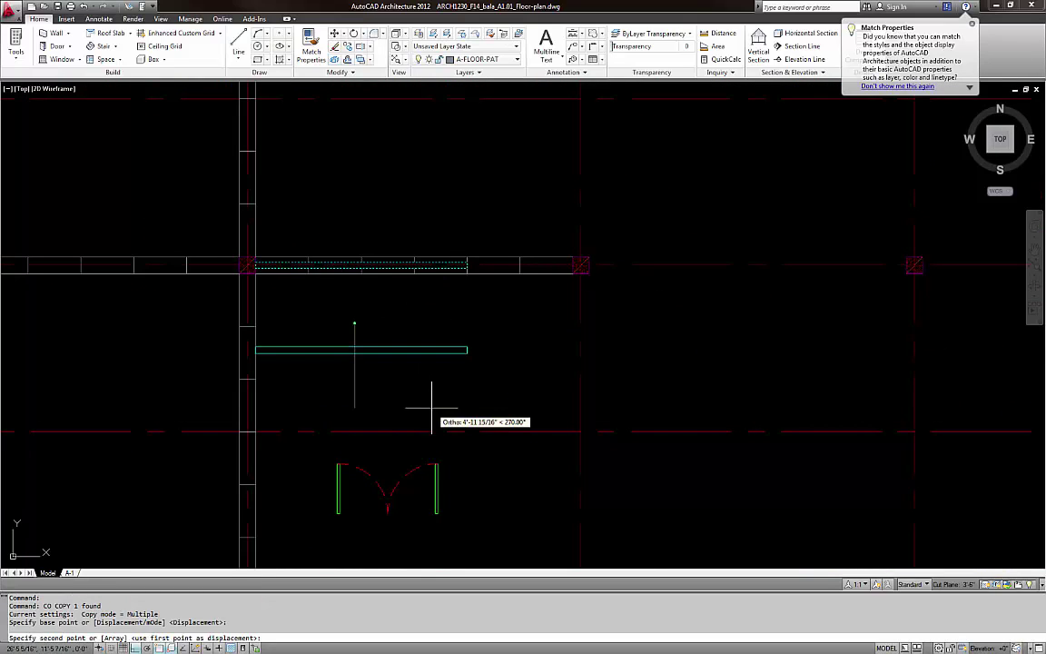
key("F8")
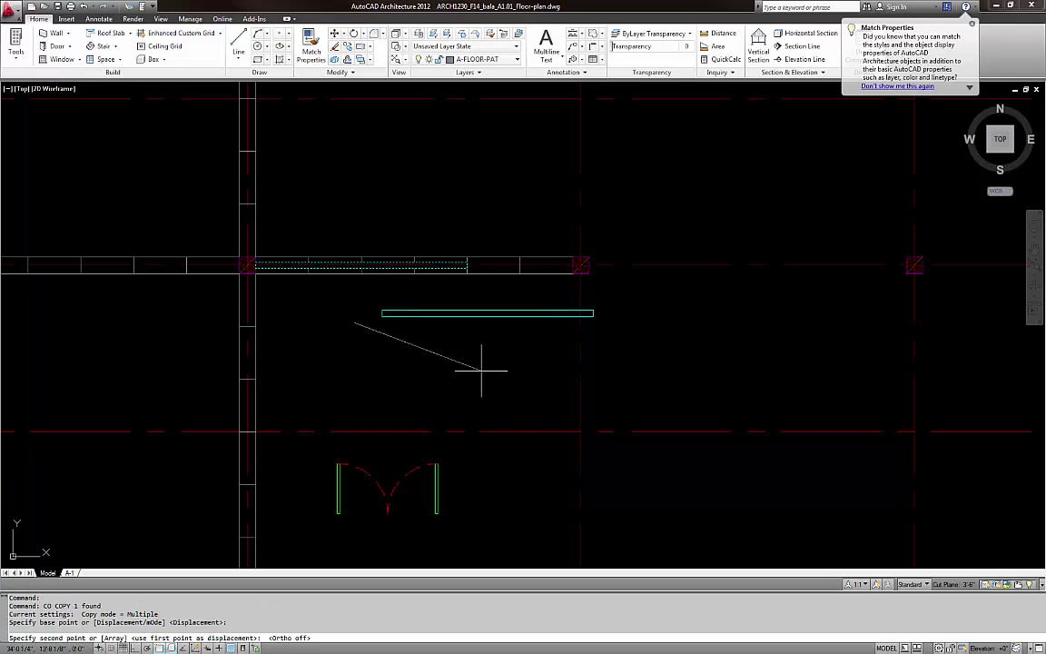
middle_click_drag(483, 367, 430, 381)
left_click(429, 393)
key("Escape")
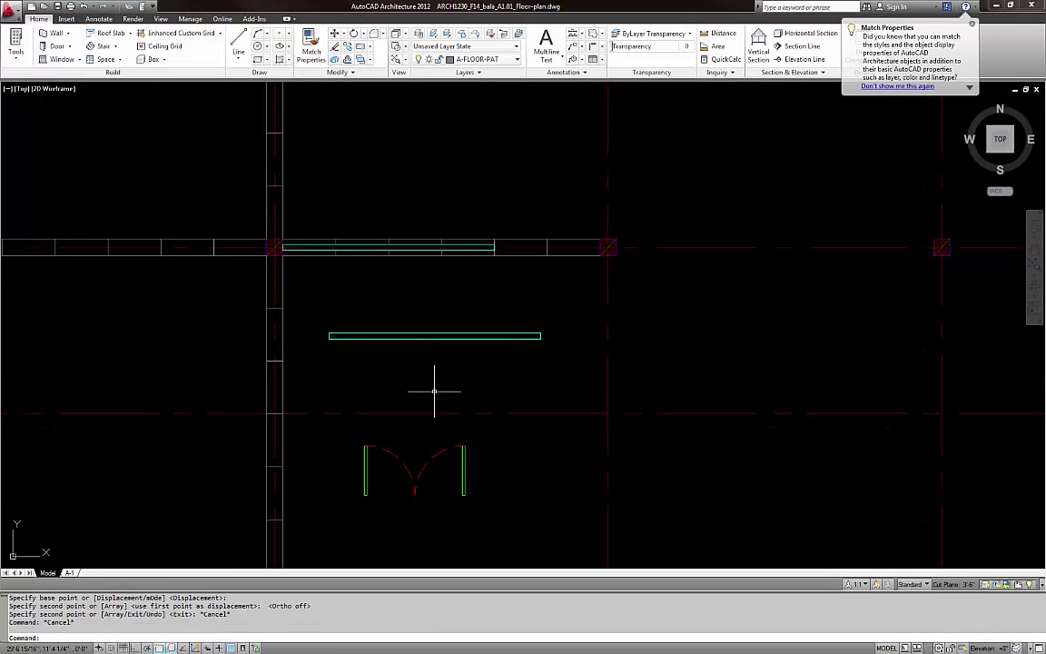
Move the copied wall rectangle out of the grid to the open area beside the two loose floor strips
key("m")
key("Return")
left_click(463, 376)
left_click(429, 315)
key("Return")
left_click(462, 360)
scroll(502, 363, "down", 6)
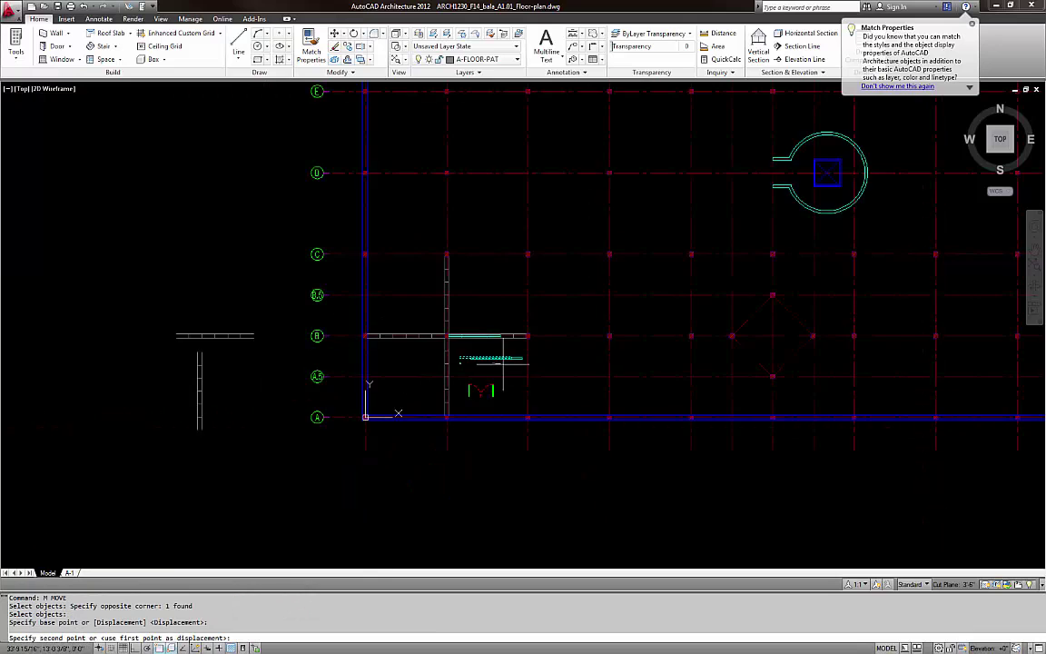
middle_click_drag(261, 363, 383, 362)
scroll(350, 370, "up", 3)
key("Escape")
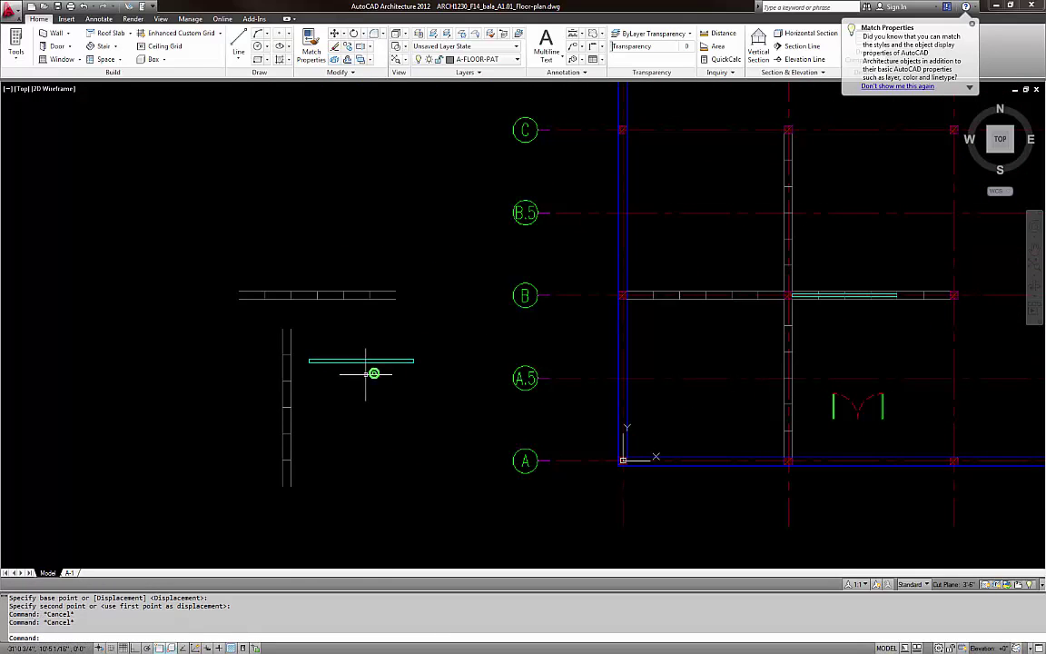
Move the loose wall by the midpoint of its east end onto the fourth division line of the loose horizontal strip
scroll(374, 371, "up", 5)
type("M")
key("Return")
left_click(352, 309)
left_click(334, 349)
key("Return")
left_click(504, 343)
scroll(504, 343, "down", 2)
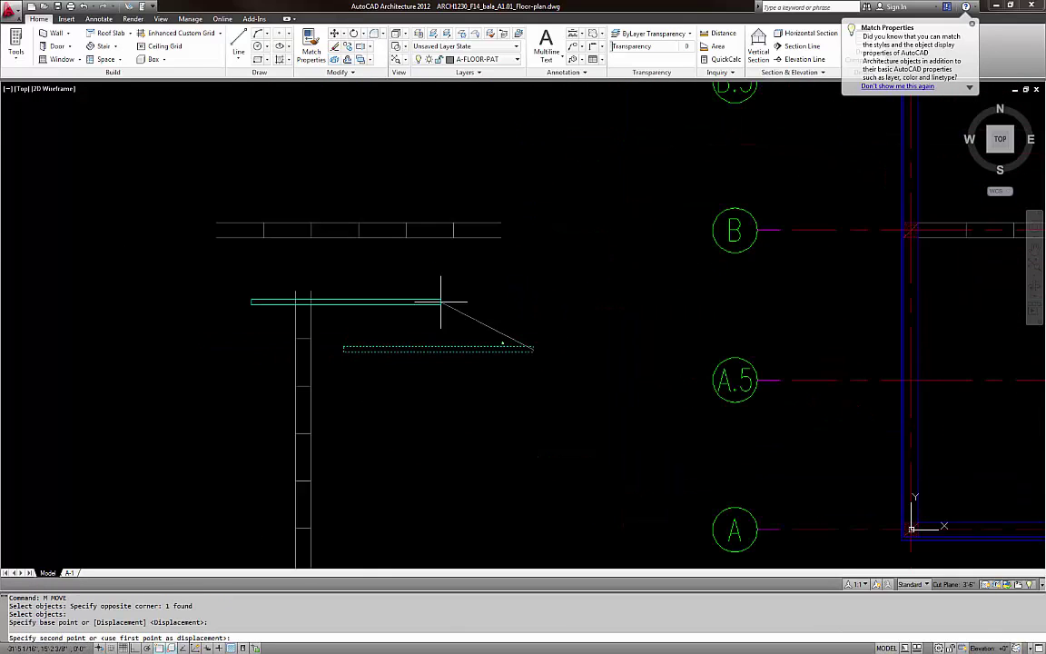
scroll(437, 297, "up", 3)
left_click(491, 212)
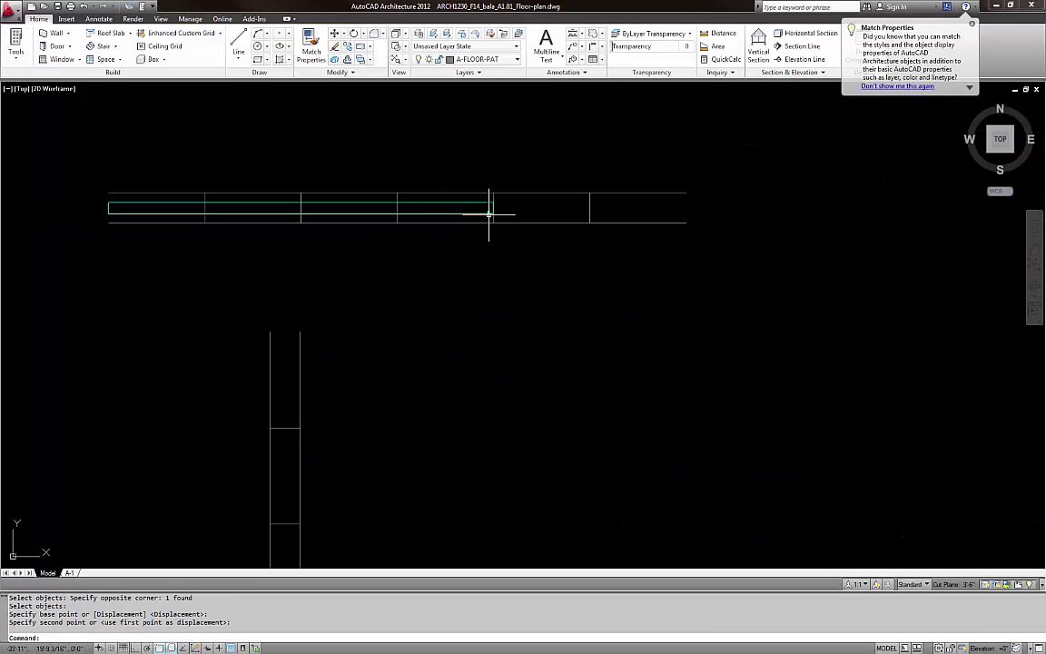
Copy the wall rectangle from the loose horizontal strip into the open space southeast of it
key("Escape")
key("Escape")
type("CO")
key("Return")
left_click(450, 219)
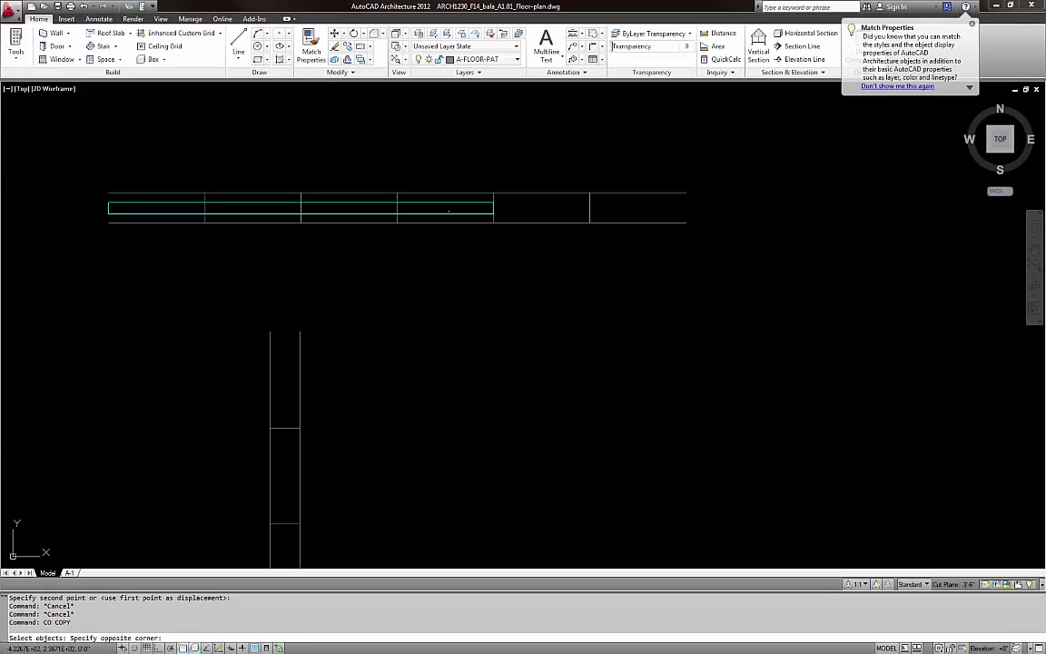
left_click(445, 212)
key("Return")
left_click(425, 259)
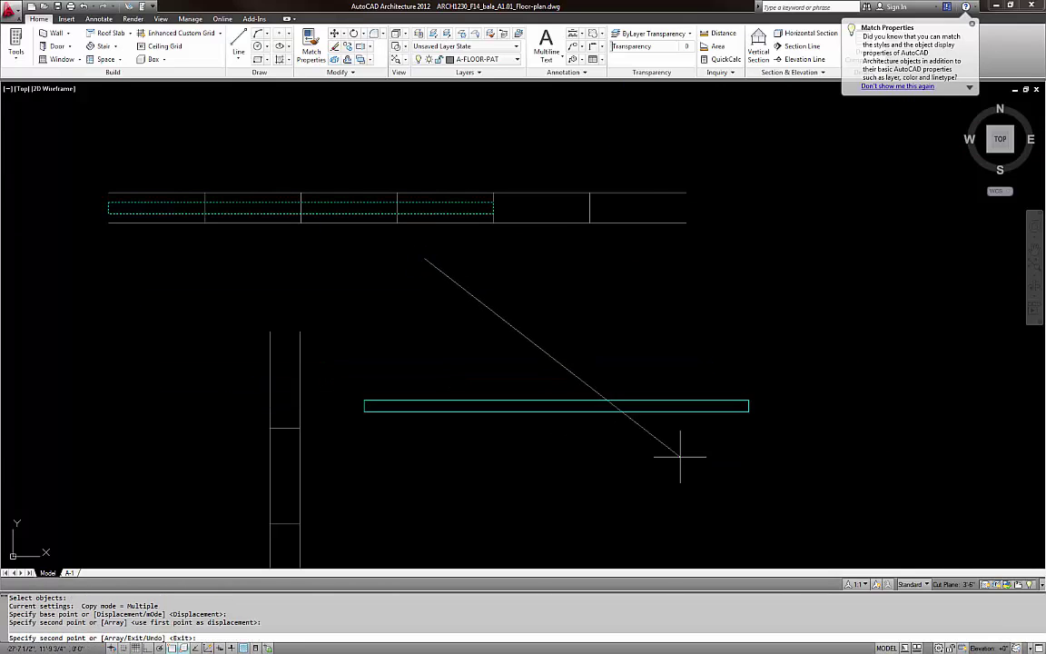
left_click(679, 457)
key("Escape")
Rotate the new wall copy to vertical with Ortho on
key("Return")
left_click(666, 448)
left_click(596, 360)
key("Return")
left_click(567, 444)
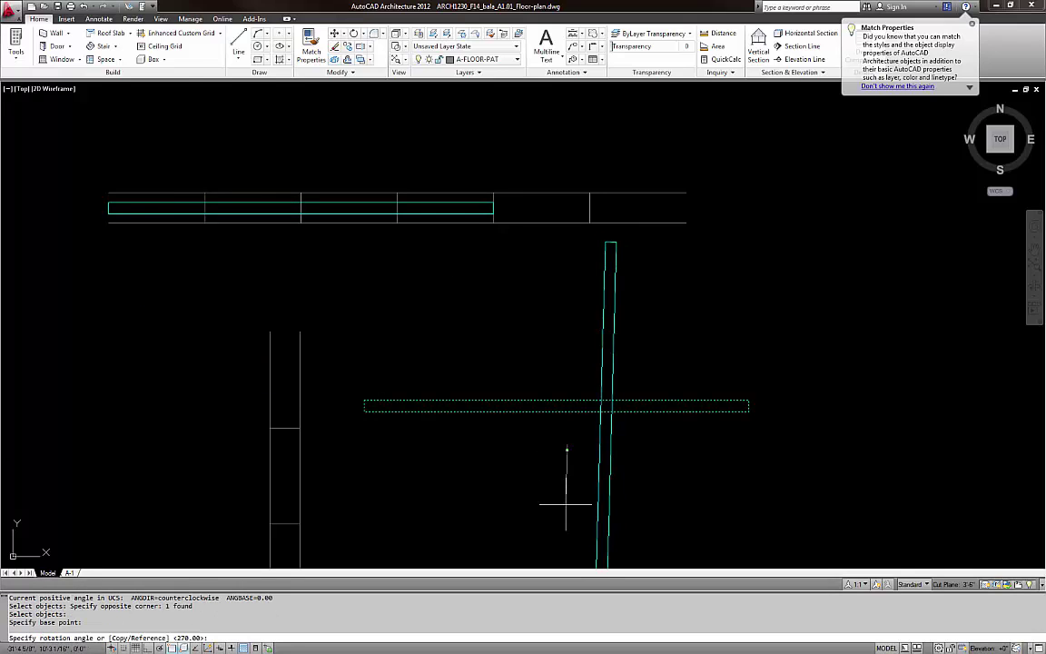
key("F8")
left_click(567, 520)
Move the vertical wall by its top midpoint onto the first division line of the loose vertical strip
left_click(697, 477)
left_click(561, 499)
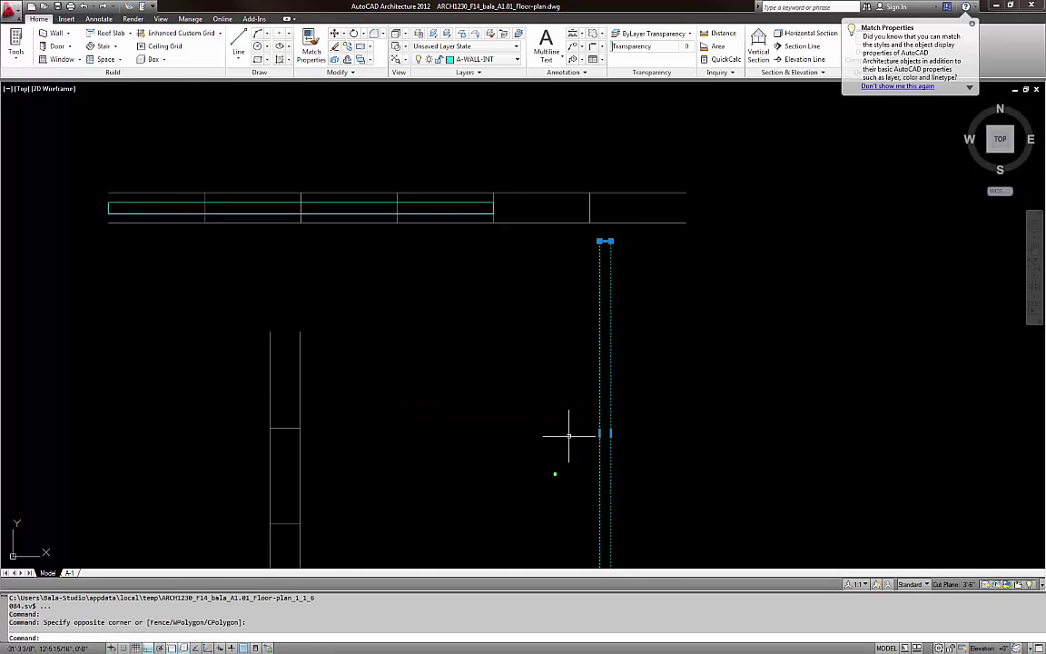
type("m")
key("Return")
left_click(604, 241)
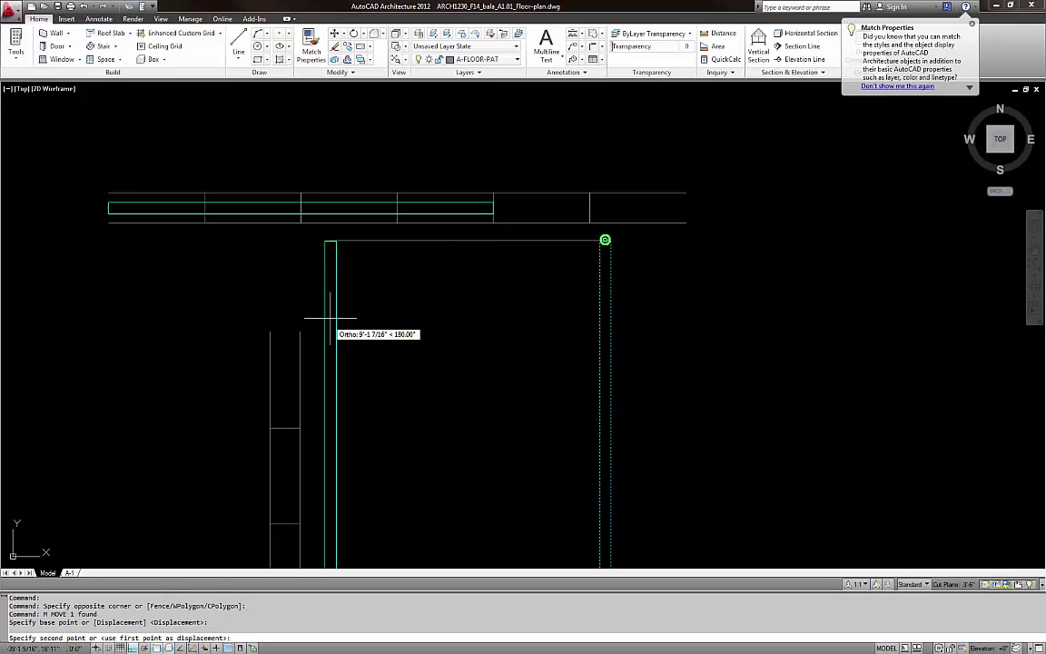
scroll(333, 317, "down", 2)
left_click(303, 388)
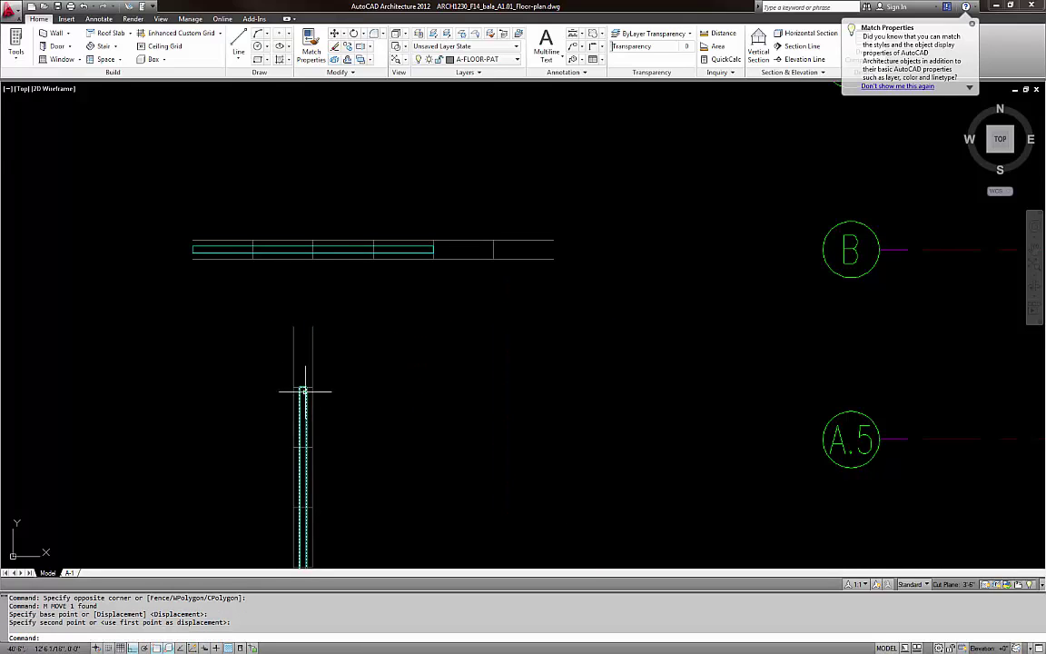
Move the vertical wall one tile down so its top end sits on the strip's second division line
middle_click_drag(303, 390, 344, 217)
scroll(345, 468, "up", 3)
left_click(351, 413)
left_click(332, 412)
scroll(351, 405, "down", 2)
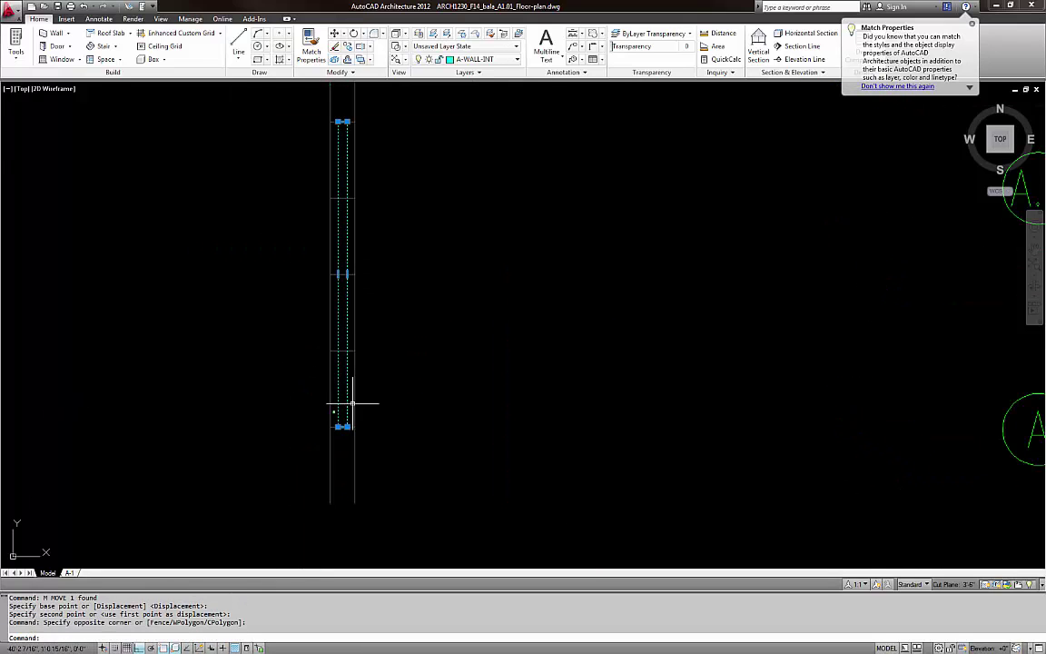
key("space")
left_click(342, 120)
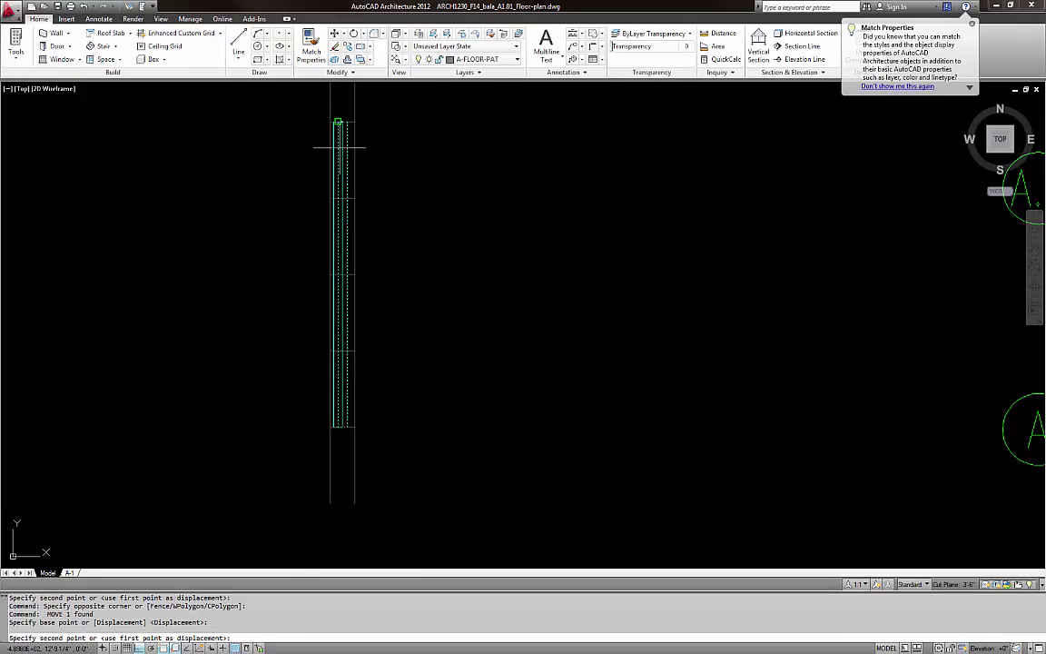
scroll(343, 198, "up", 1)
key("Escape")
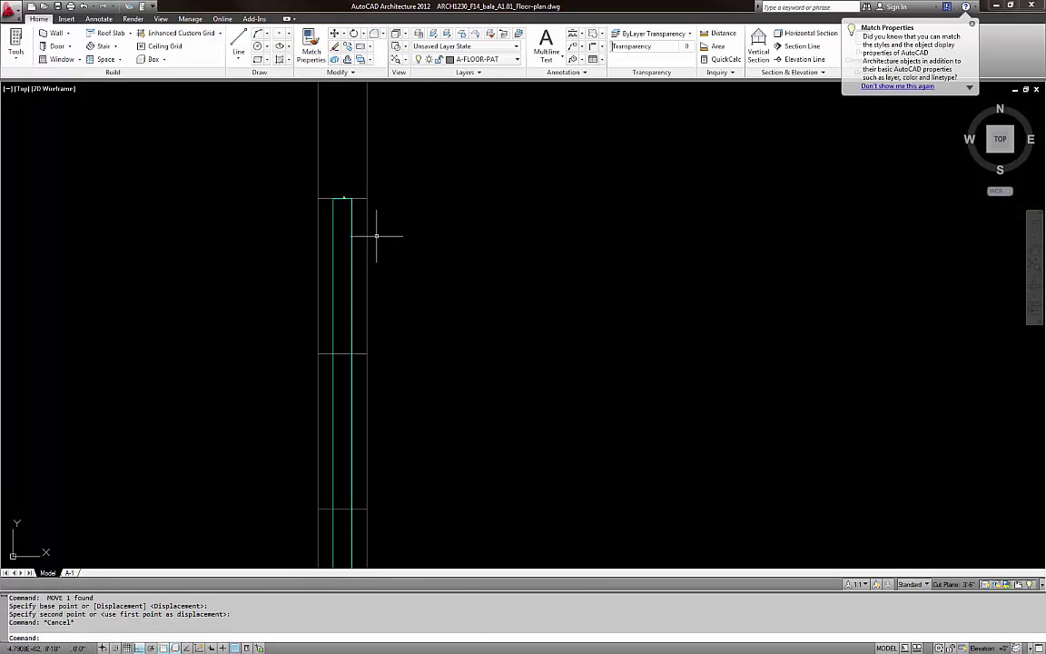
Examine the interior wall positions along rows A and B on the scanned base plan, then return to the loose strips
scroll(345, 200, "down", 4)
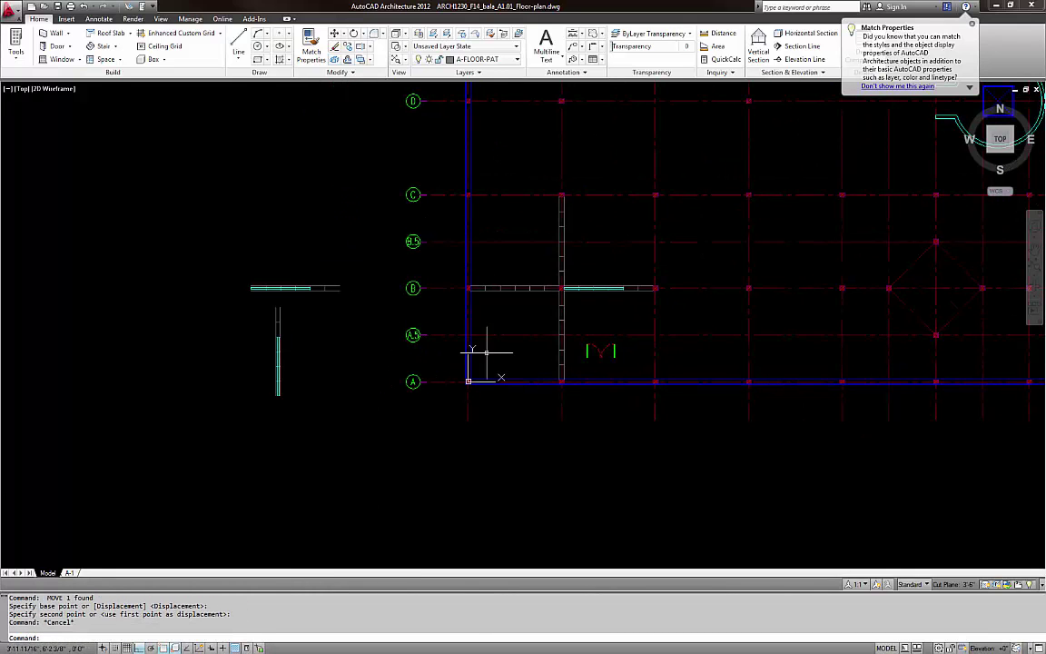
scroll(486, 352, "down", 4)
middle_click_drag(505, 336, 301, 339)
scroll(648, 367, "up", 3)
middle_click_drag(813, 451, 505, 432)
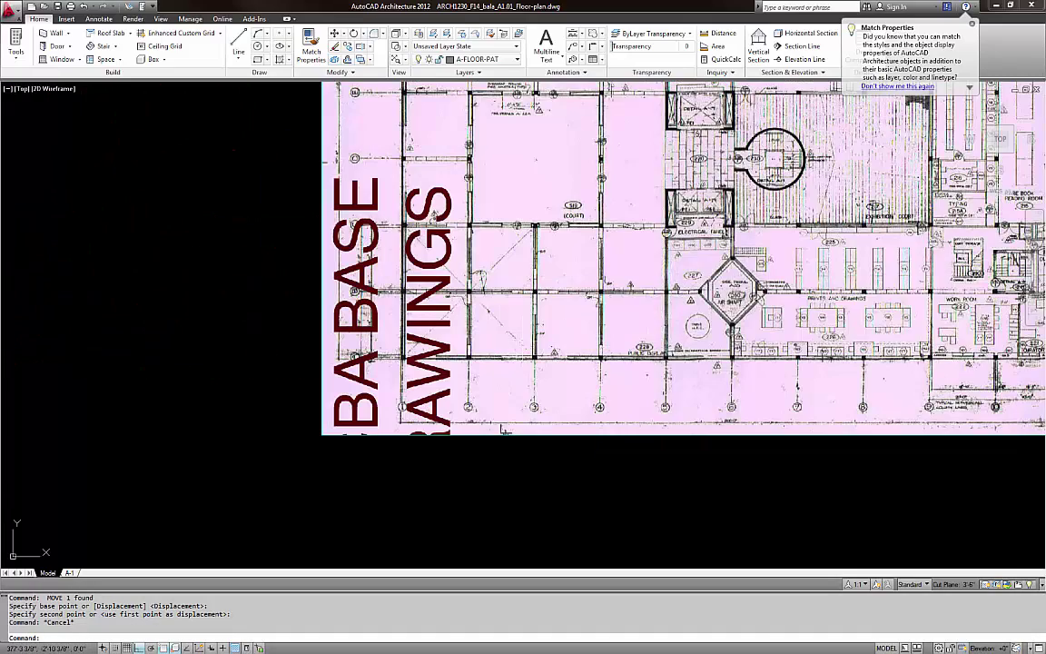
scroll(505, 430, "up", 1)
scroll(453, 299, "up", 3)
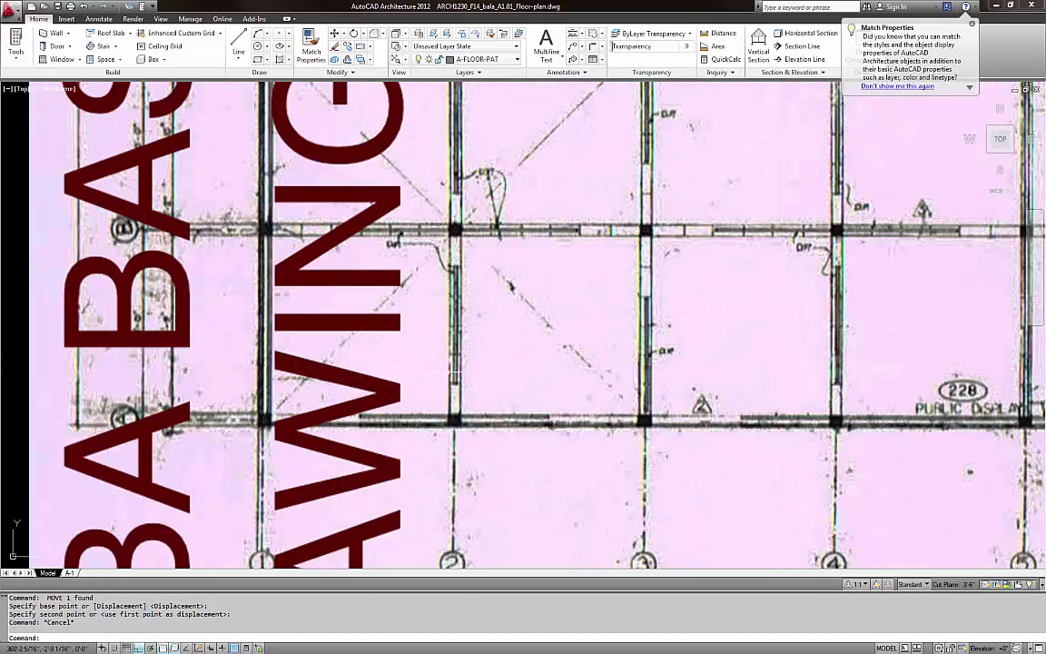
scroll(704, 366, "down", 8)
middle_click_drag(288, 383, 841, 387)
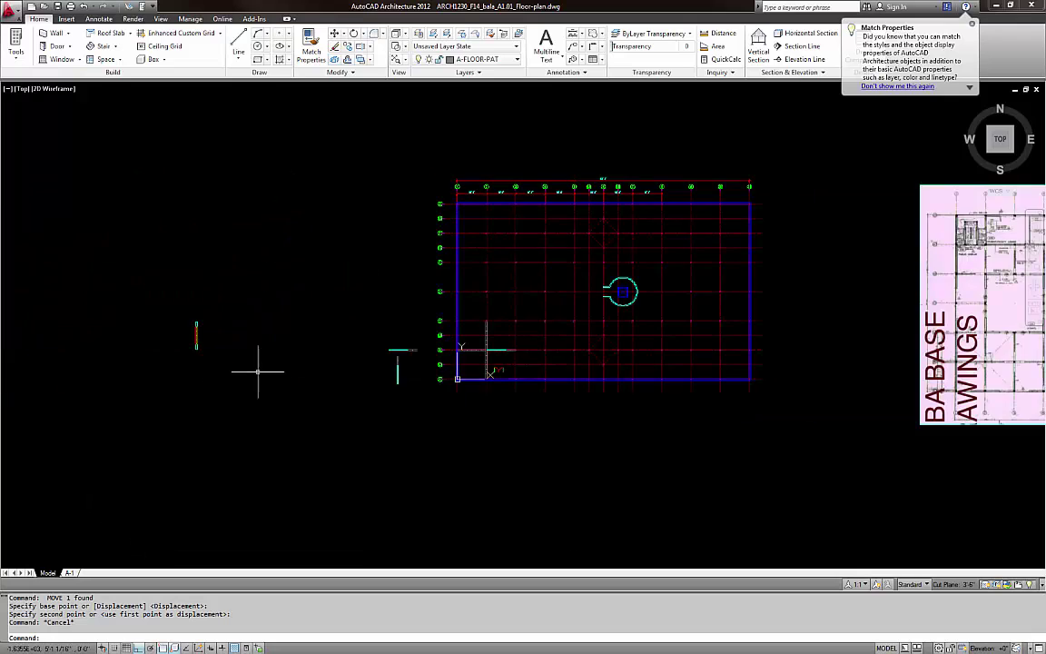
scroll(444, 381, "up", 2)
scroll(431, 360, "up", 6)
left_click(389, 364)
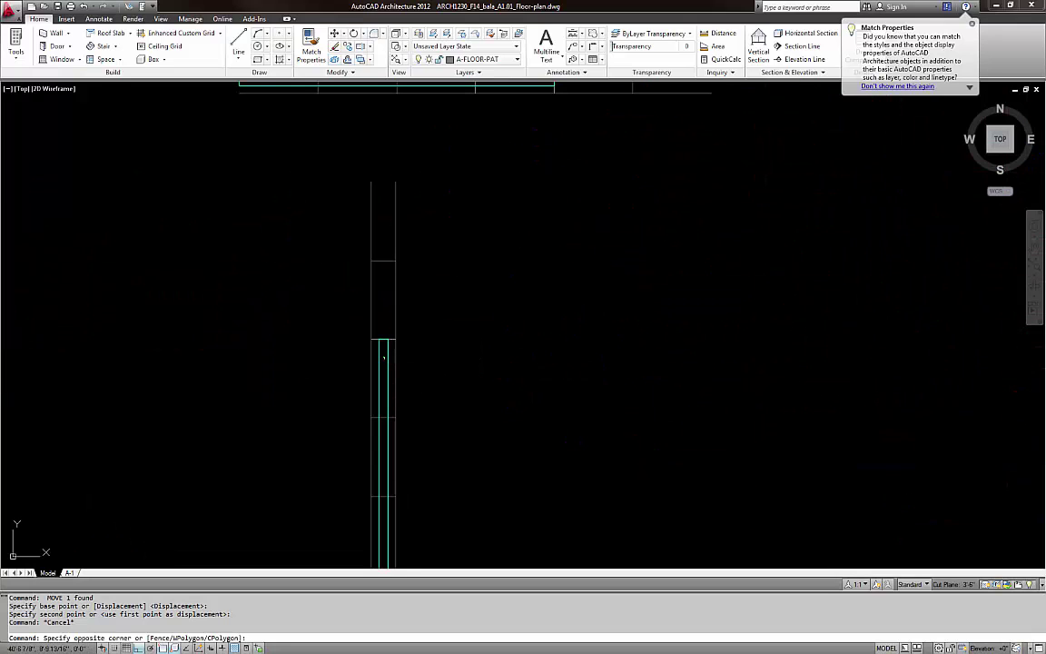
left_click(388, 364)
type("CO")
key("Return")
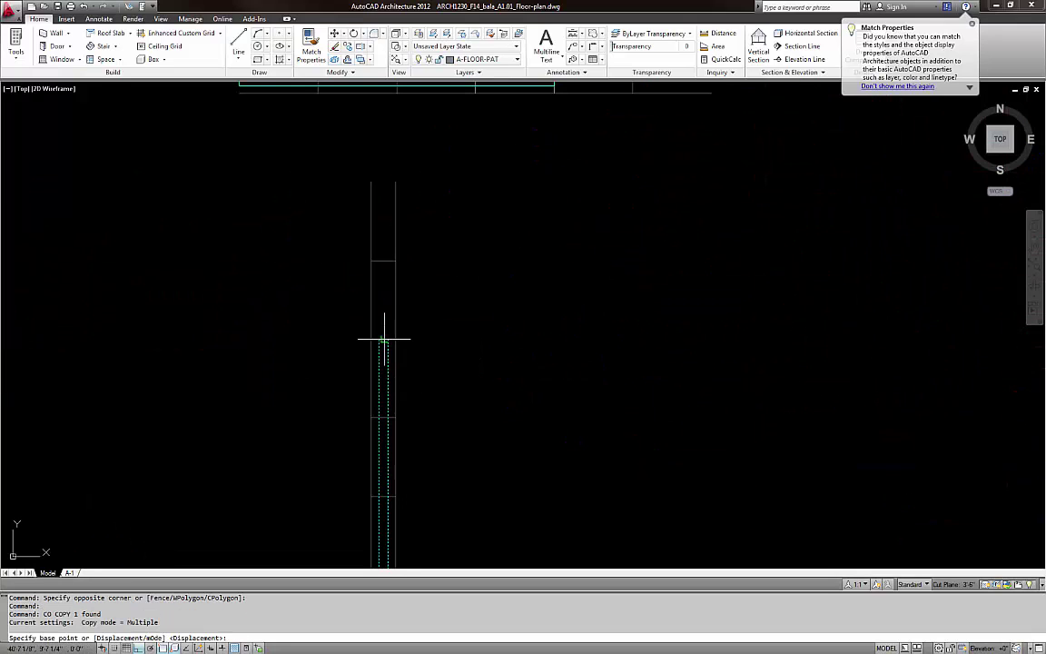
left_click(383, 340)
scroll(389, 352, "up", 4)
key("Escape")
Copy the vertical wall by its top midpoint onto the first division line below row B in the floor plan's vertical strip
left_click(388, 350)
left_click(371, 353)
key("space")
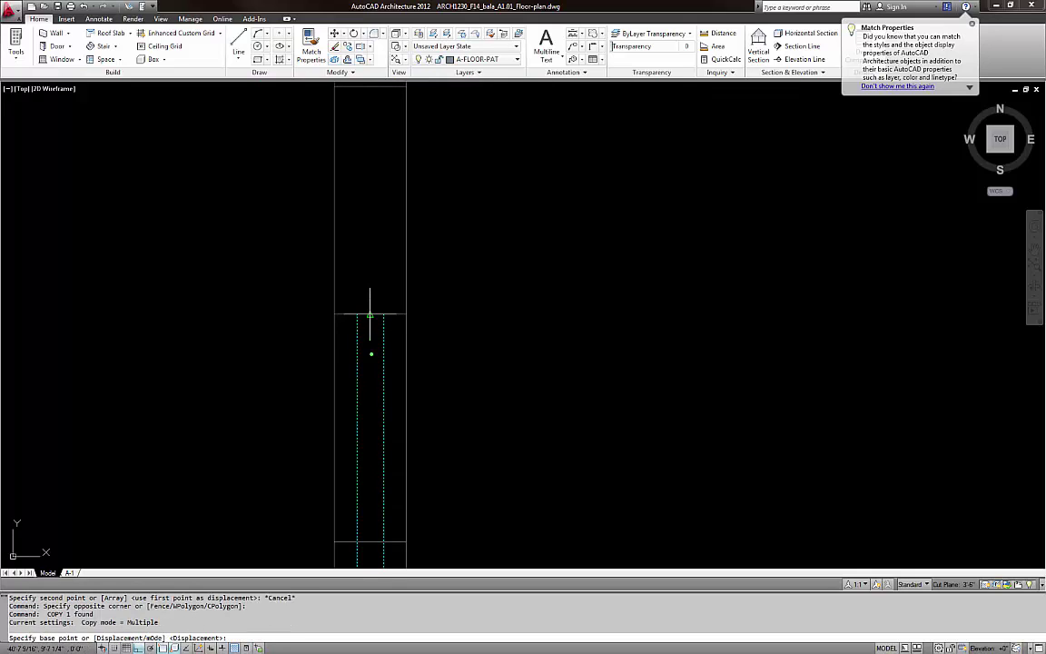
left_click(370, 314)
scroll(356, 378, "down", 7)
middle_click_drag(699, 389, 194, 383)
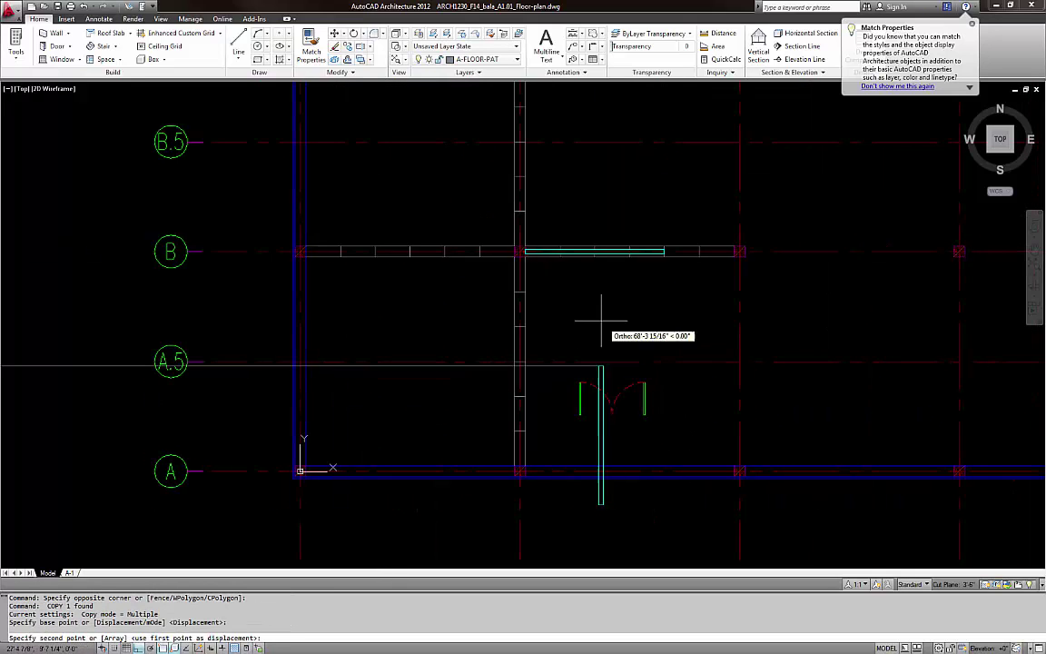
scroll(555, 315, "up", 4)
left_click(479, 269)
key("Escape")
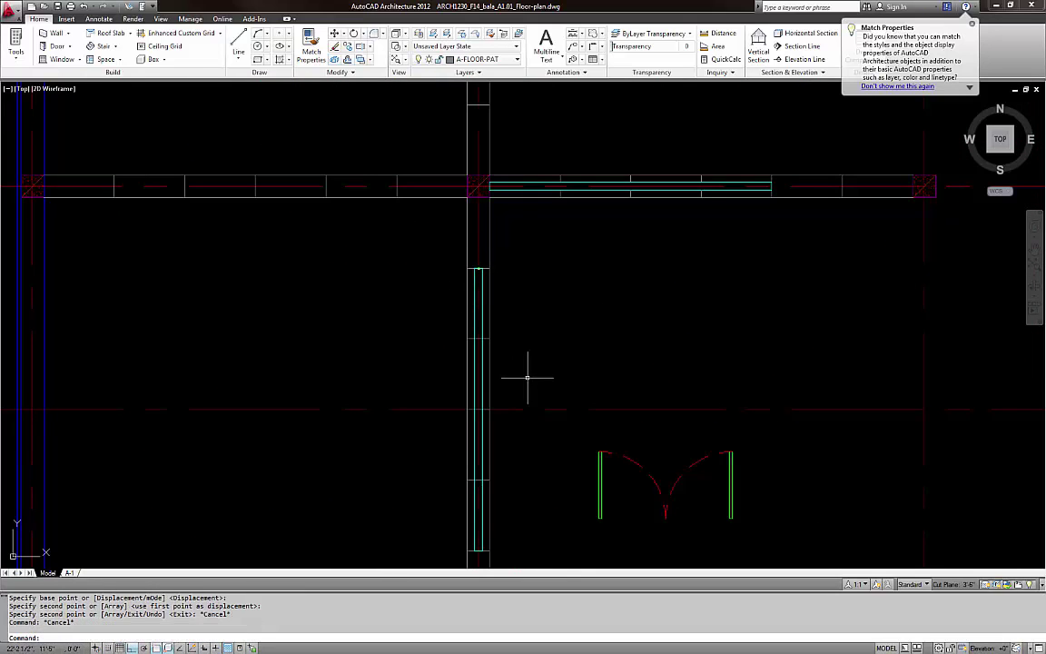
Trim the division lines inside the vertical wall south of row B, using the wall rectangle as the cutting edge
type("tr")
key("Return")
left_click(473, 448)
key("Return")
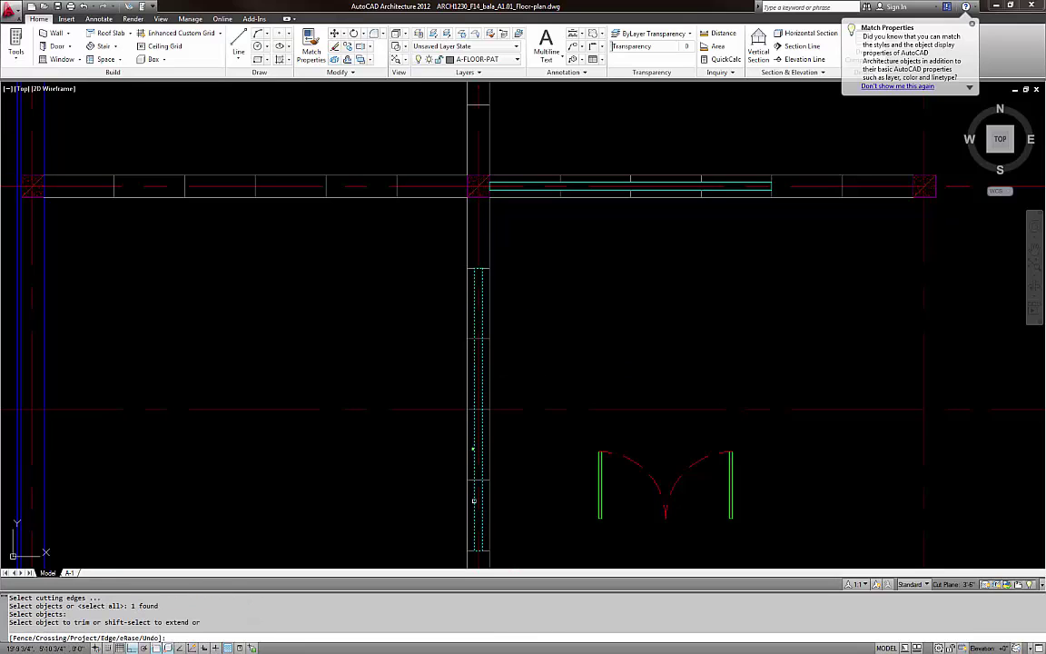
scroll(478, 495, "up", 4)
left_click(482, 490)
left_click(462, 359)
left_click(470, 341)
left_click(464, 361)
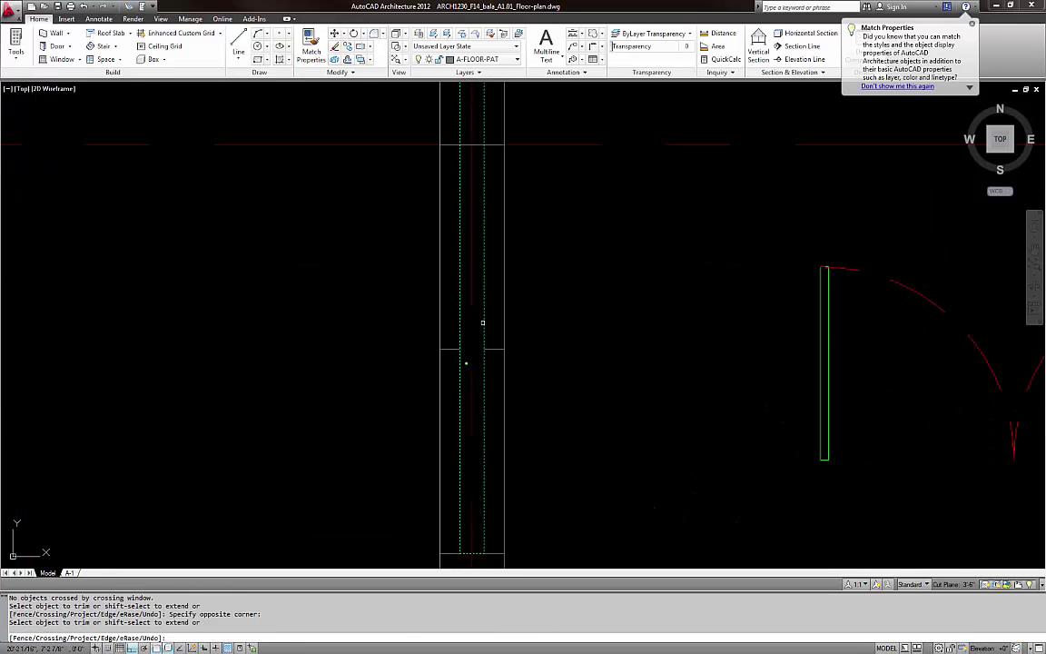
middle_click_drag(484, 135, 469, 356)
left_click(463, 379)
scroll(463, 400, "down", 4)
scroll(461, 313, "up", 8)
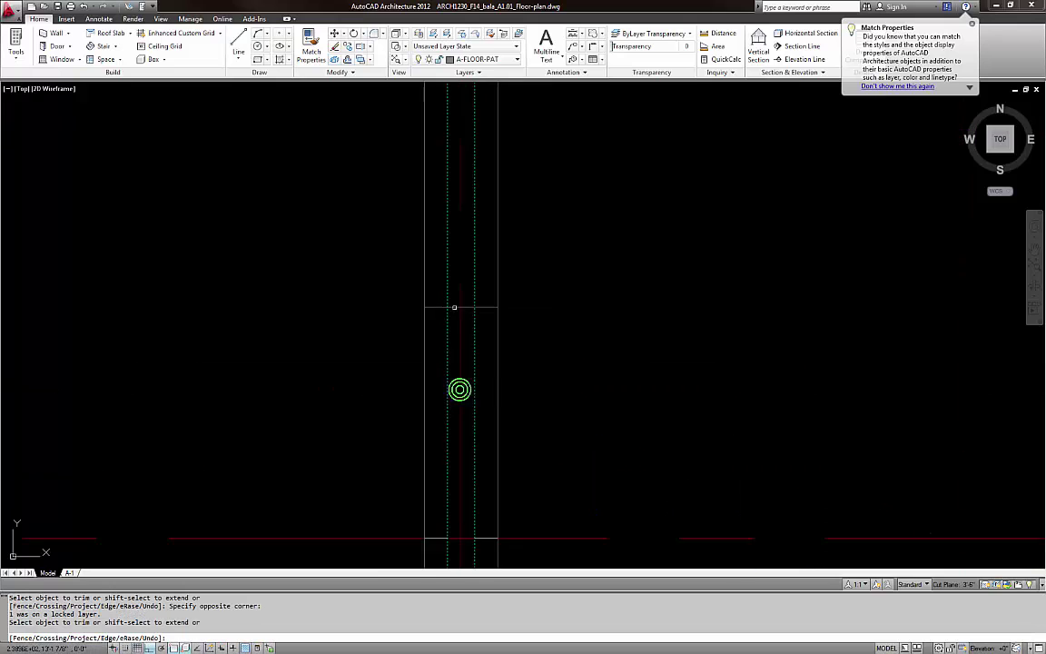
left_click(458, 304)
left_click(460, 334)
key("Escape")
left_click(460, 329)
left_click(450, 327)
scroll(448, 326, "down", 4)
middle_click_drag(448, 327, 449, 271)
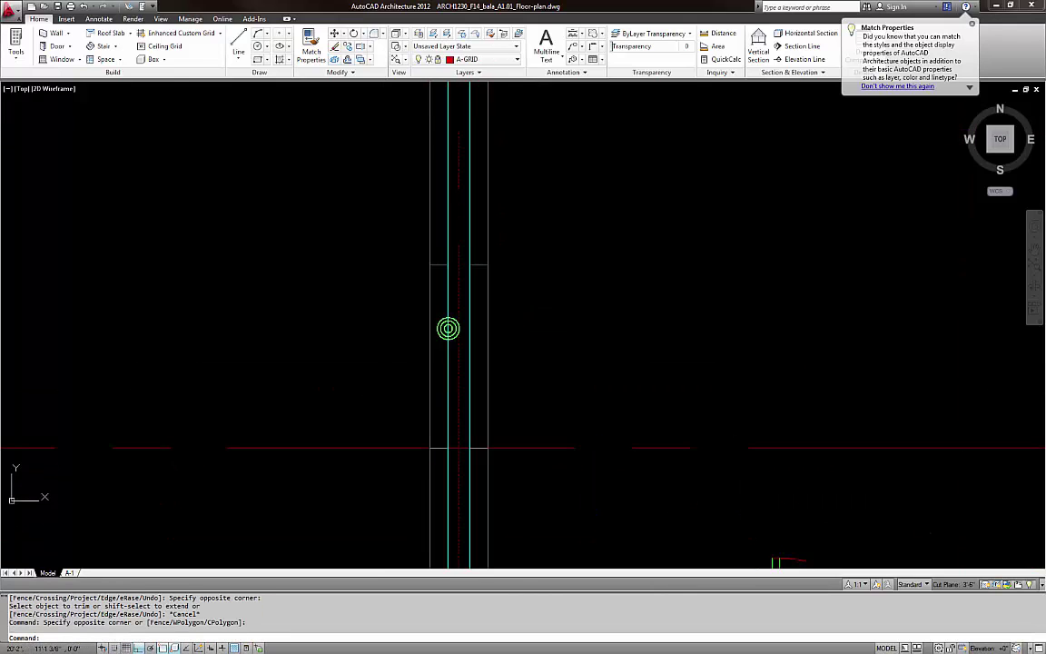
key("Escape")
Examine the stair, public display, lounge and seminar areas in the northwest part of the scanned base plan
scroll(498, 378, "down", 8)
middle_click_drag(569, 429, 380, 402)
key("Escape")
scroll(530, 417, "down", 5)
scroll(406, 349, "down", 4)
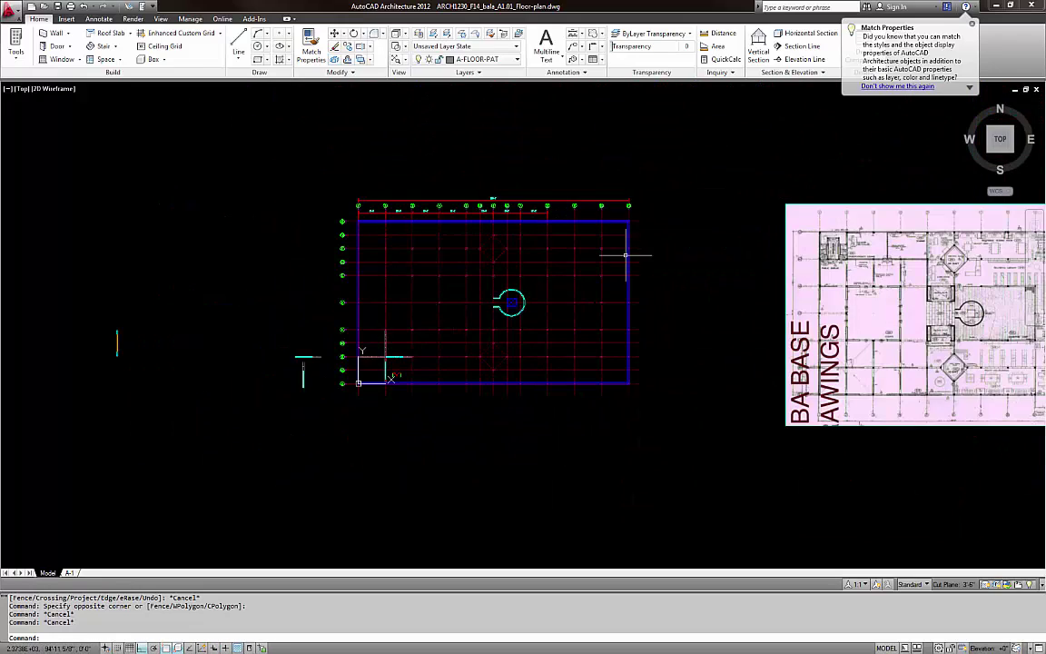
scroll(853, 252, "up", 5)
middle_click_drag(741, 246, 537, 253)
scroll(538, 253, "up", 3)
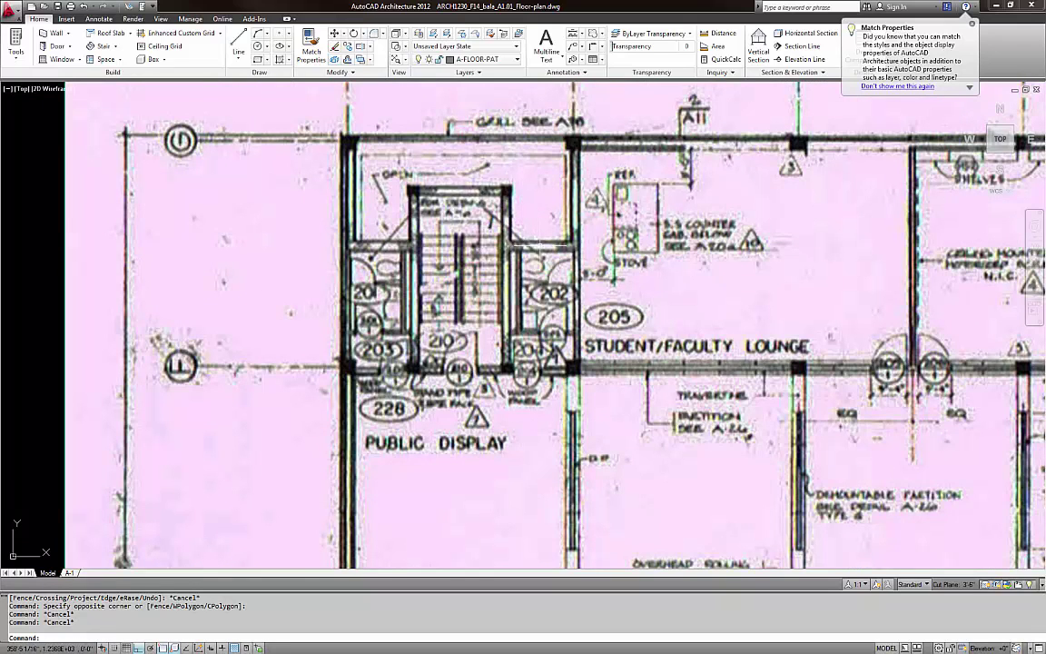
scroll(277, 249, "down", 3)
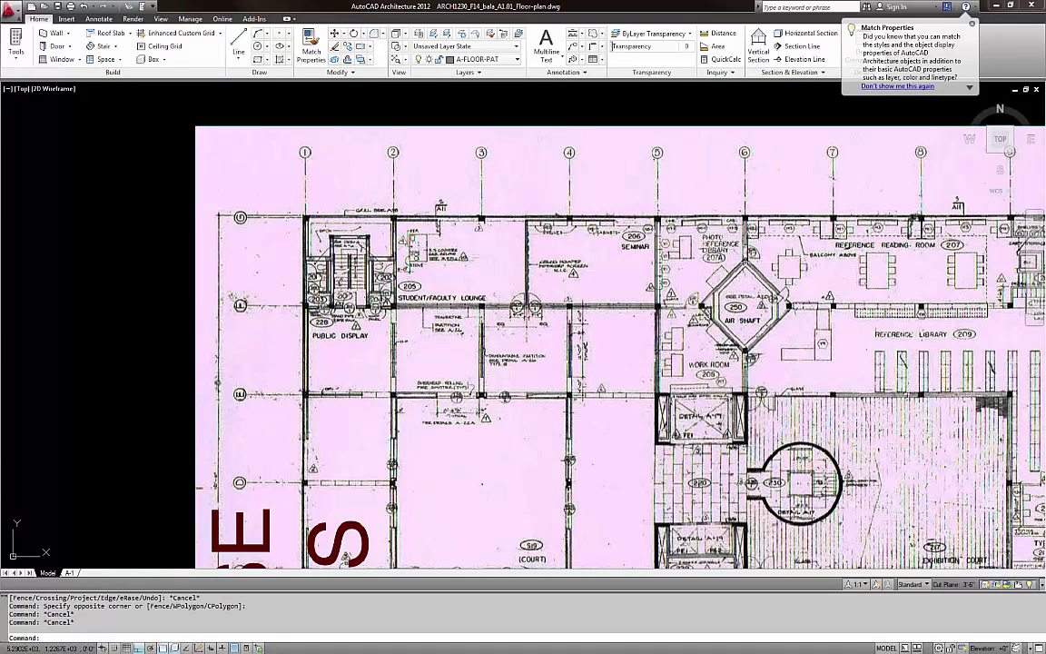
Place a horizontal construction line through the top edge of the air shaft's north column, where gridlines F.5 and 6 meet
type("XL")
key("Return")
type("H")
key("Return")
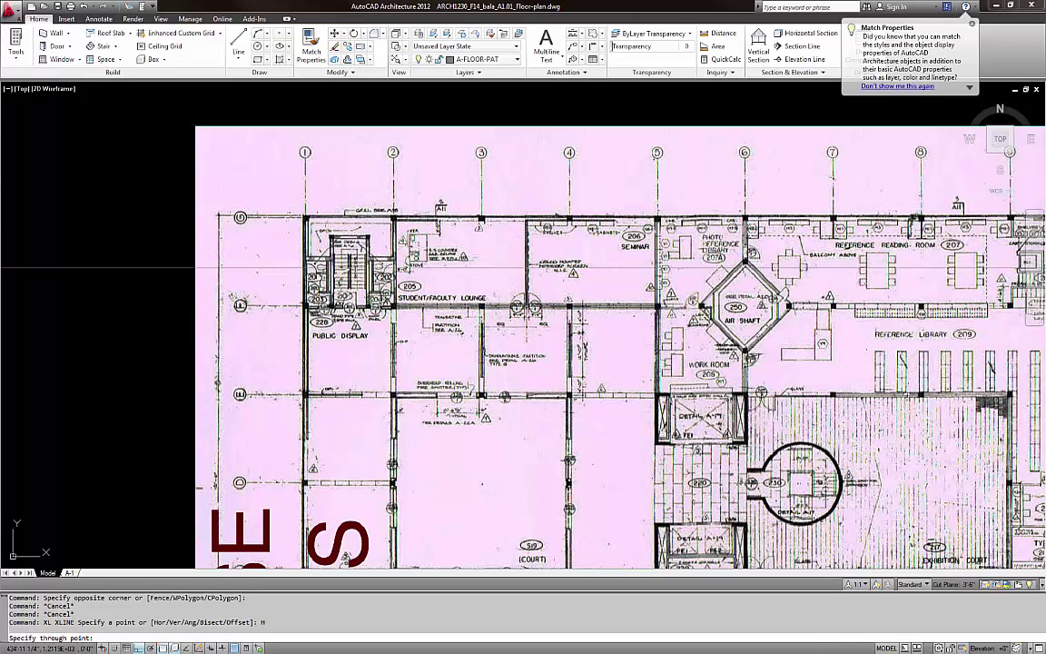
scroll(441, 265, "down", 6)
scroll(441, 268, "up", 6)
scroll(441, 268, "up", 3)
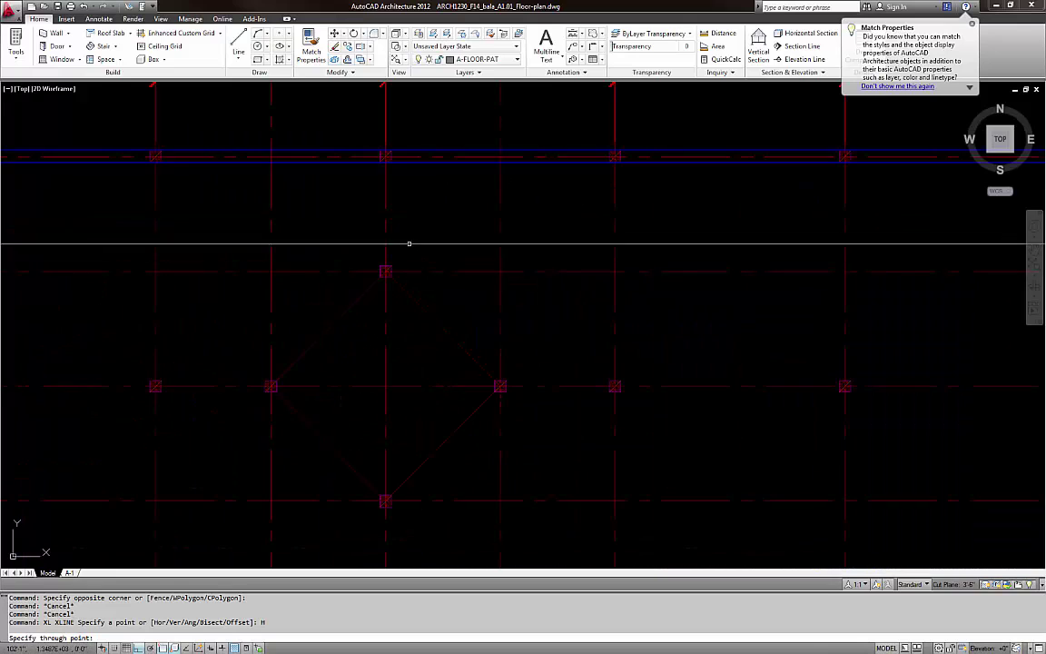
left_click(390, 265)
key("Escape")
scroll(397, 315, "down", 2)
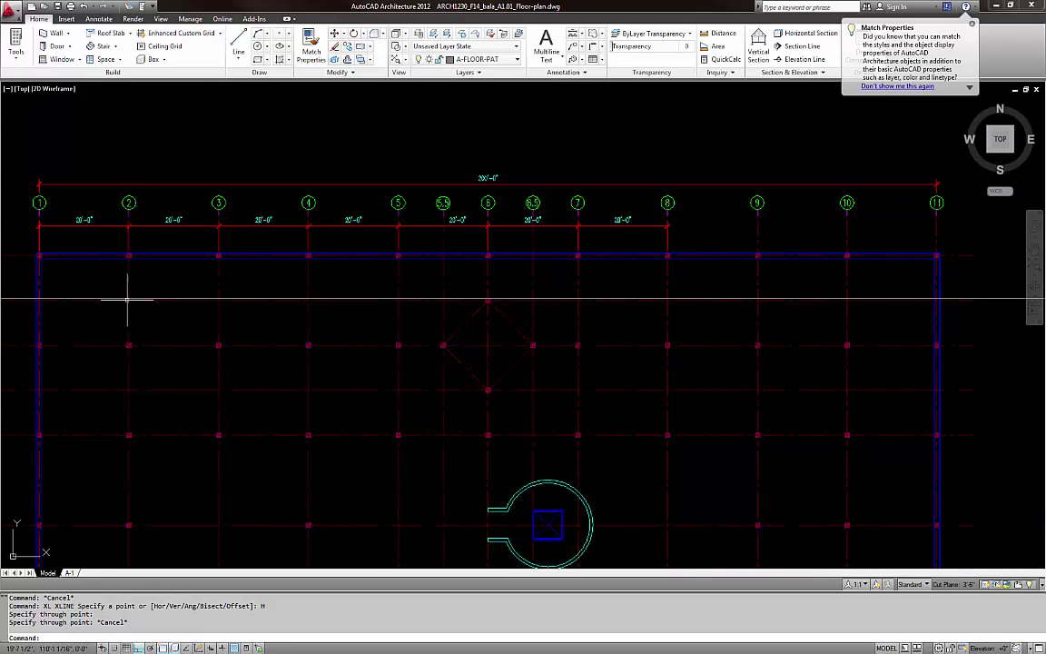
Offset the horizontal construction line 8 inches to the north
type("o")
key("Return")
type("8")
key("Return")
left_click(100, 298)
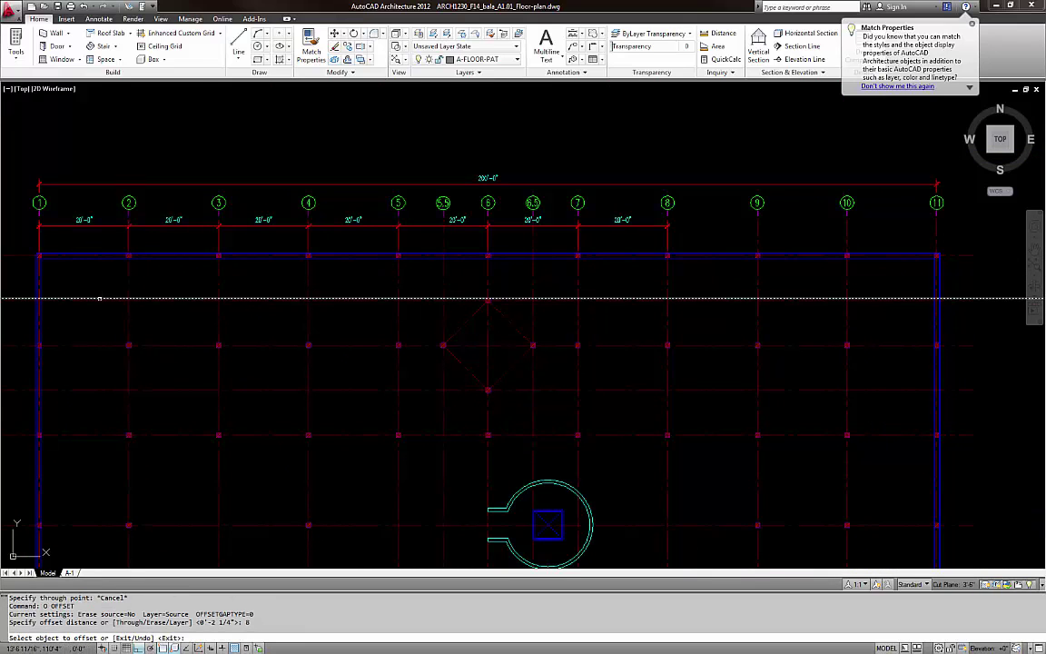
left_click(103, 282)
middle_click_drag(102, 281, 238, 299)
scroll(245, 300, "up", 3)
key("Escape")
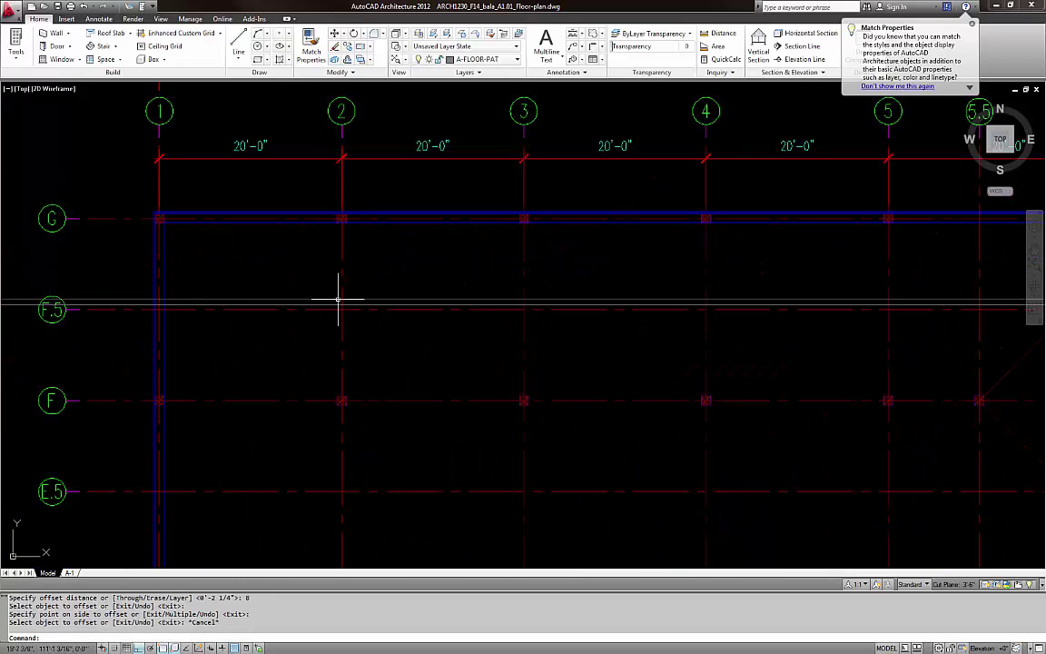
Examine the stair enclosure, restrooms, lounge and air shaft walls in the northern part of the scanned base plan, then return to the floor plan
scroll(363, 229, "down", 5)
middle_click_drag(576, 298, 110, 299)
scroll(698, 372, "up", 3)
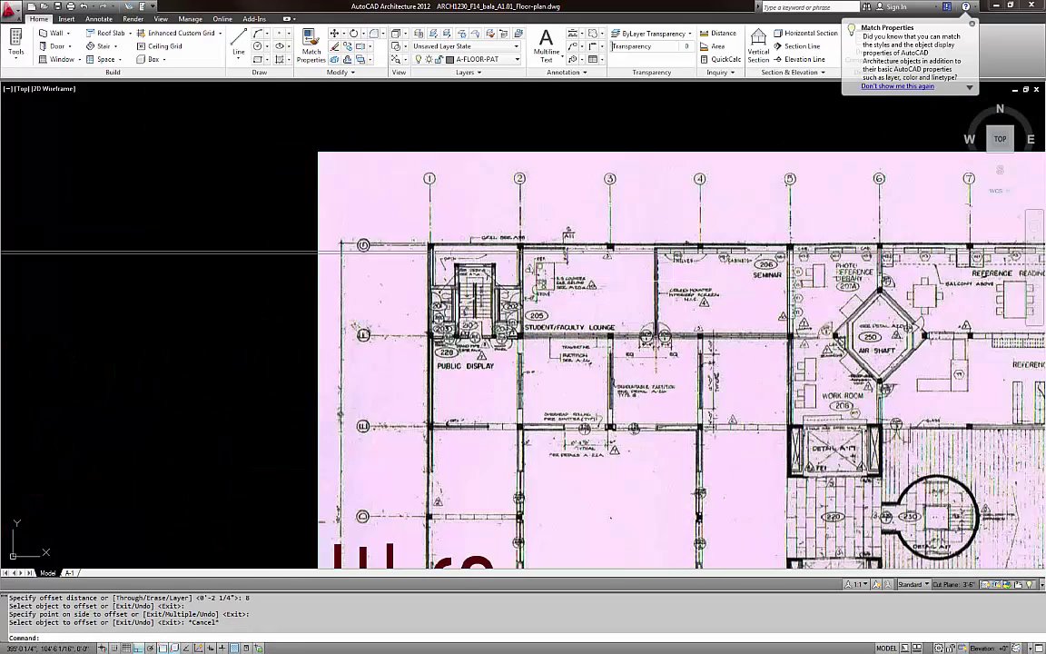
scroll(571, 272, "up", 3)
scroll(471, 211, "up", 3)
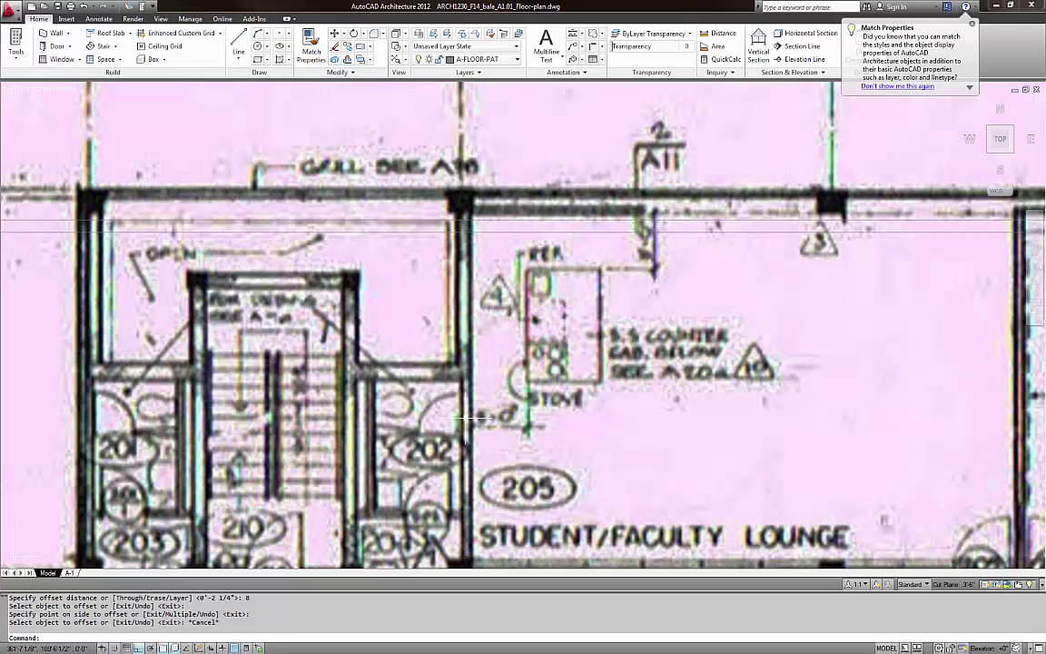
middle_click_drag(359, 356, 399, 303)
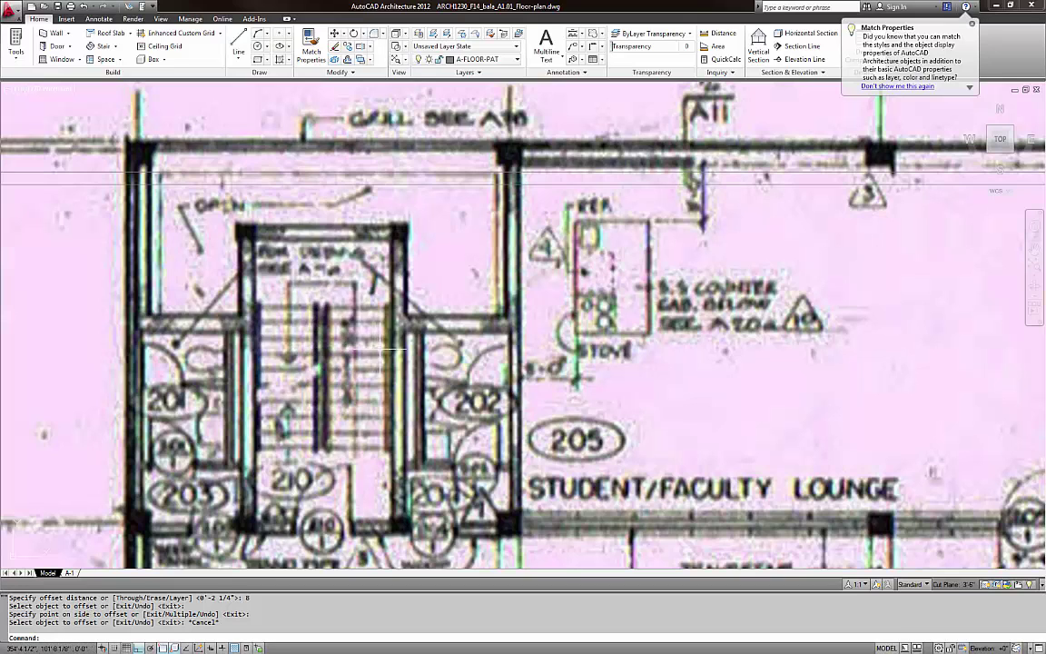
scroll(381, 358, "down", 5)
scroll(567, 225, "up", 3)
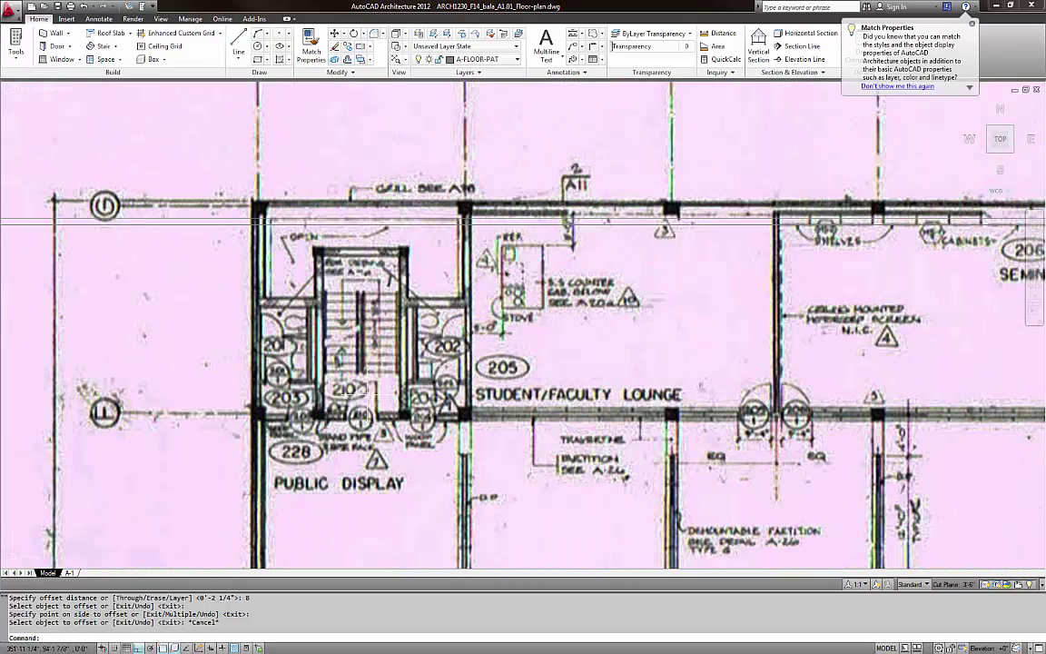
scroll(498, 291, "down", 8)
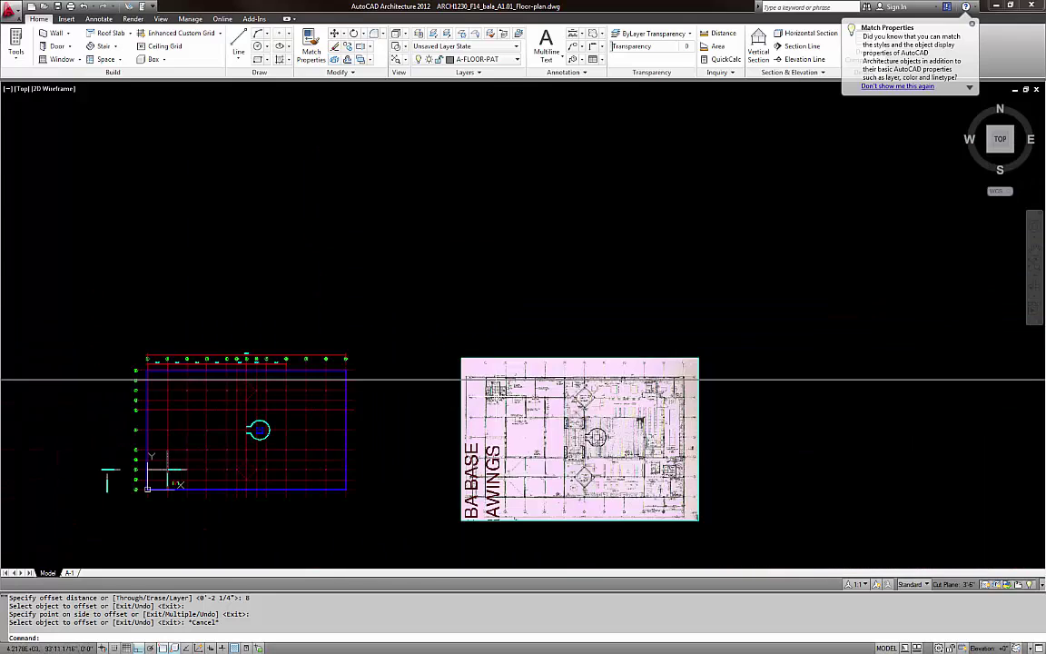
scroll(169, 384, "up", 6)
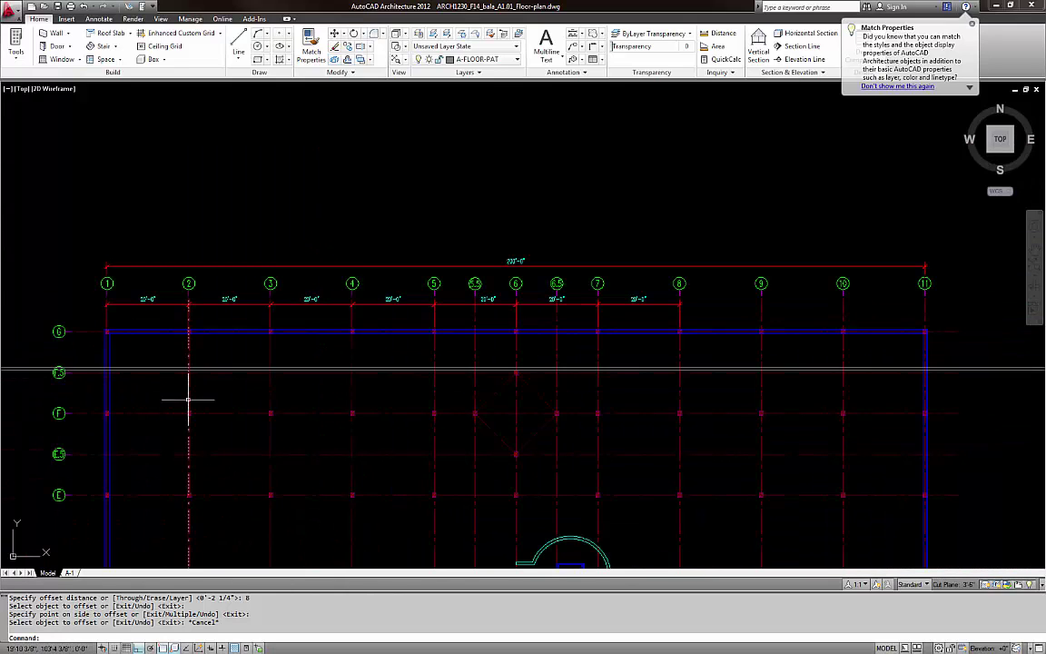
scroll(234, 388, "down", 2)
middle_click_drag(251, 382, 282, 238)
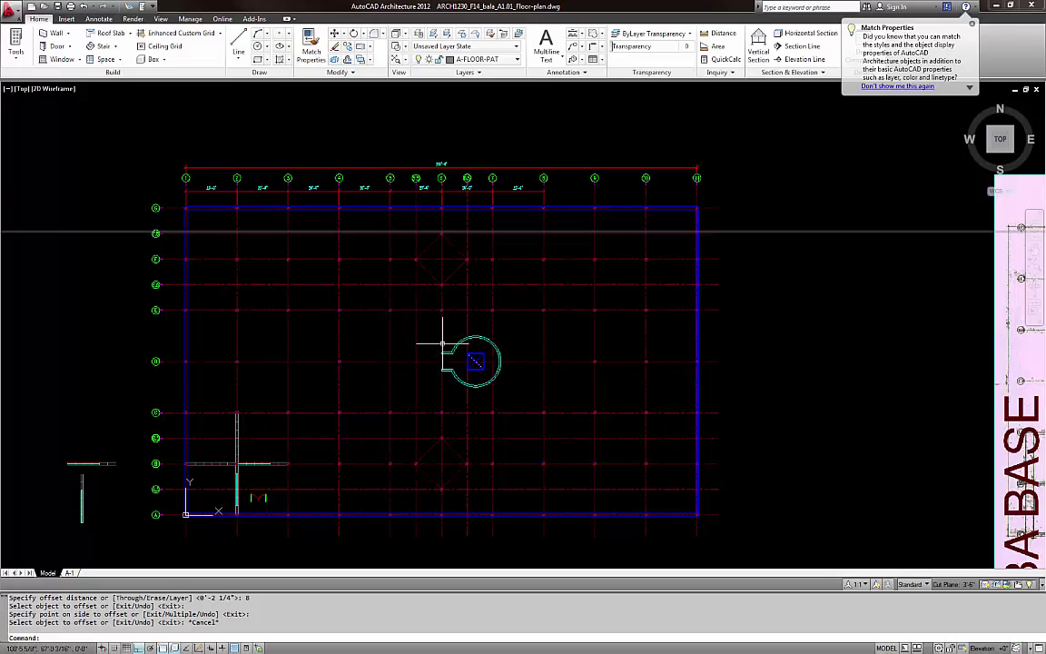
scroll(467, 272, "up", 3)
middle_click_drag(467, 269, 263, 303)
scroll(214, 250, "down", 3)
middle_click_drag(449, 291, 186, 290)
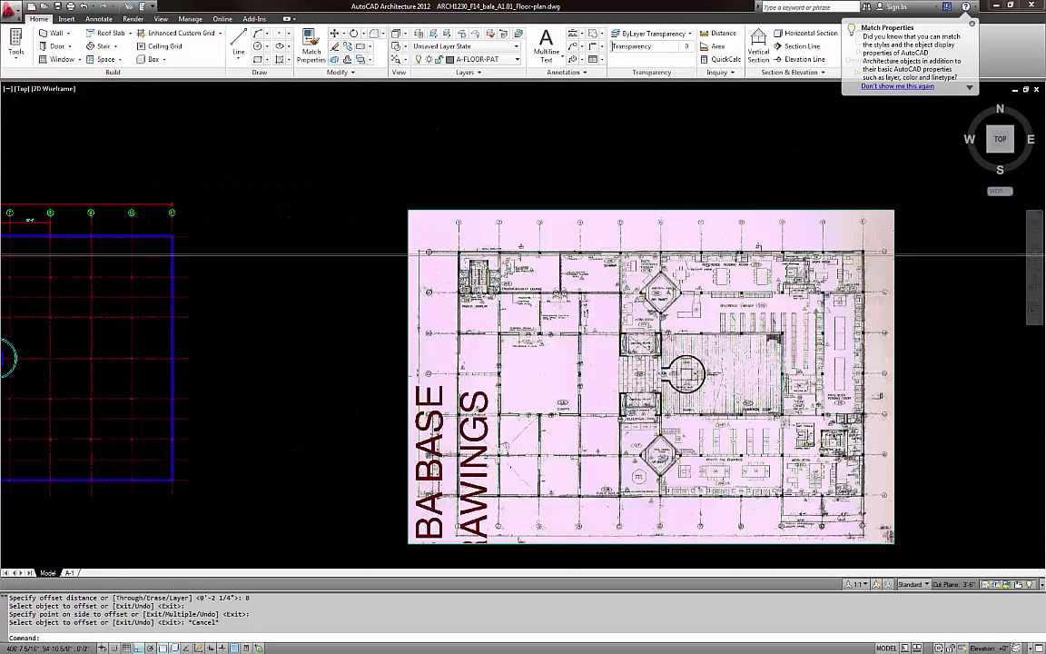
scroll(570, 234, "up", 7)
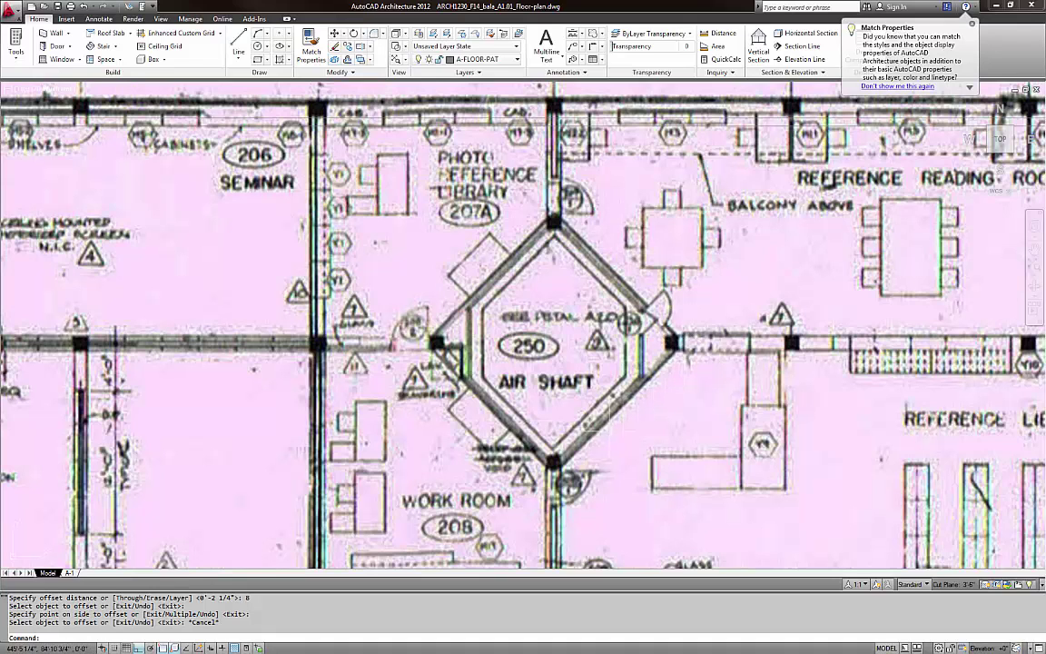
scroll(641, 383, "down", 2)
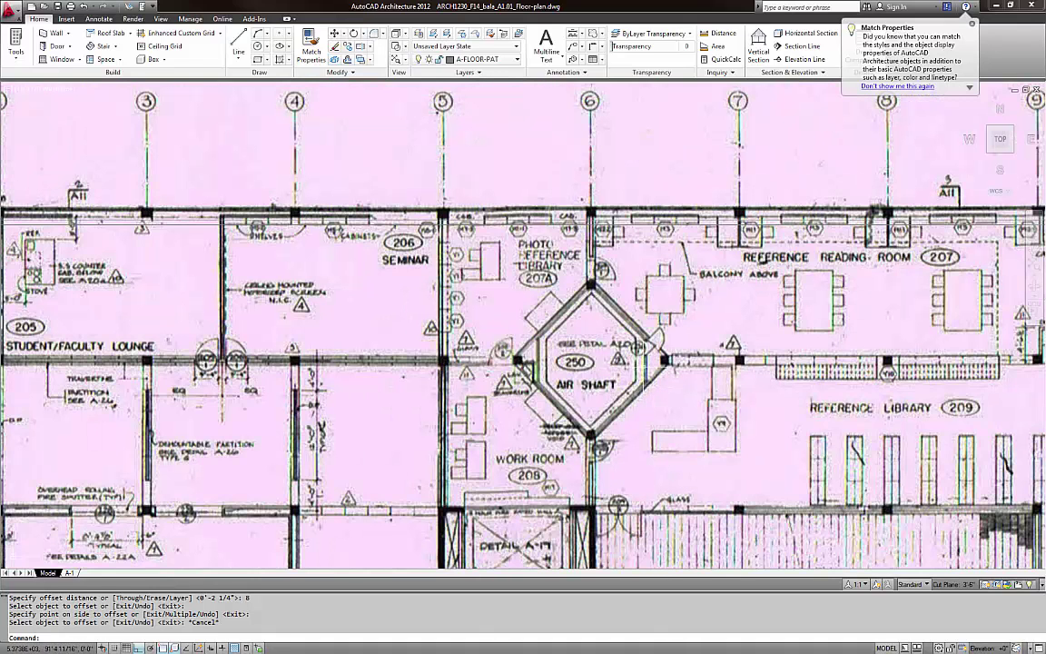
scroll(676, 329, "down", 4)
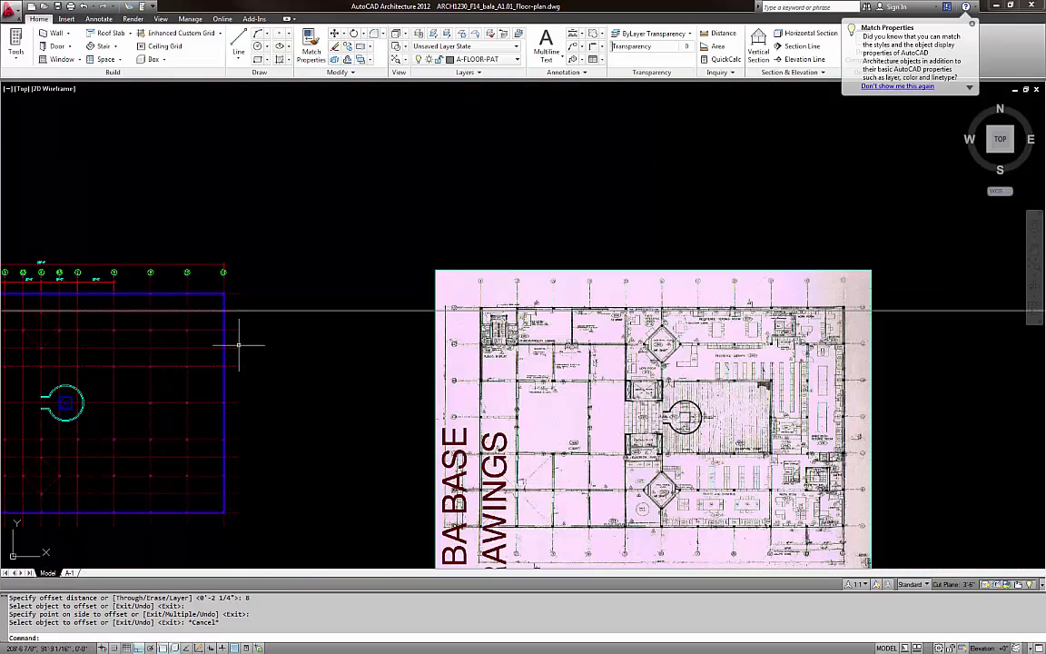
middle_click_drag(272, 363, 429, 345)
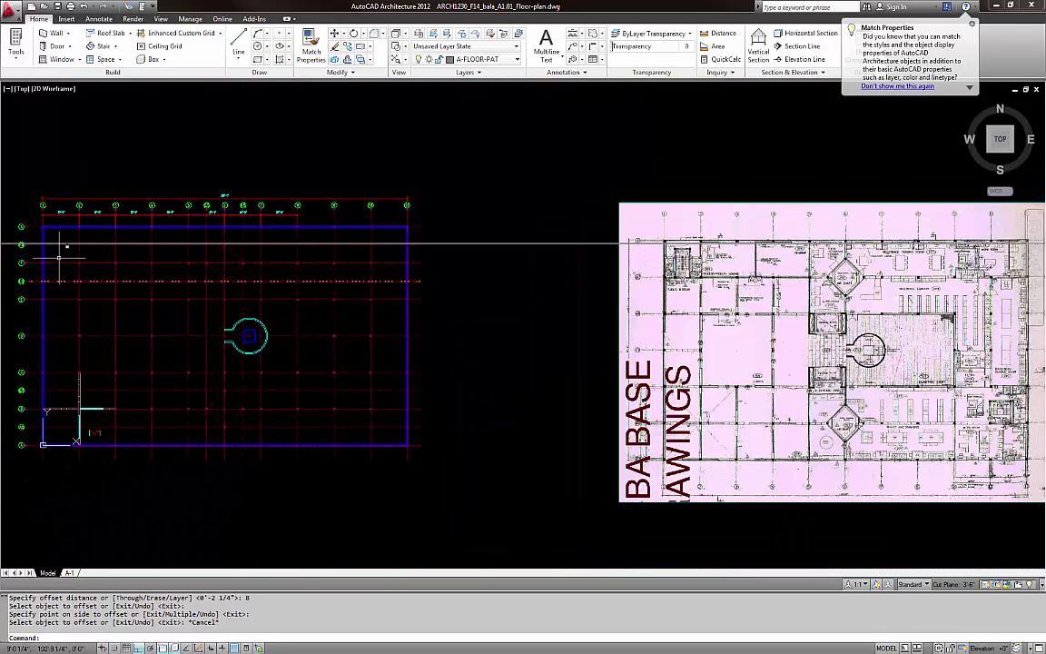
Trim the two horizontal construction lines east of gridline 2, using the gridline as the cutting edge
scroll(63, 250, "up", 4)
middle_click_drag(61, 256, 230, 356)
key("Escape")
key("Escape")
type("TR")
key("space")
scroll(229, 343, "up", 2)
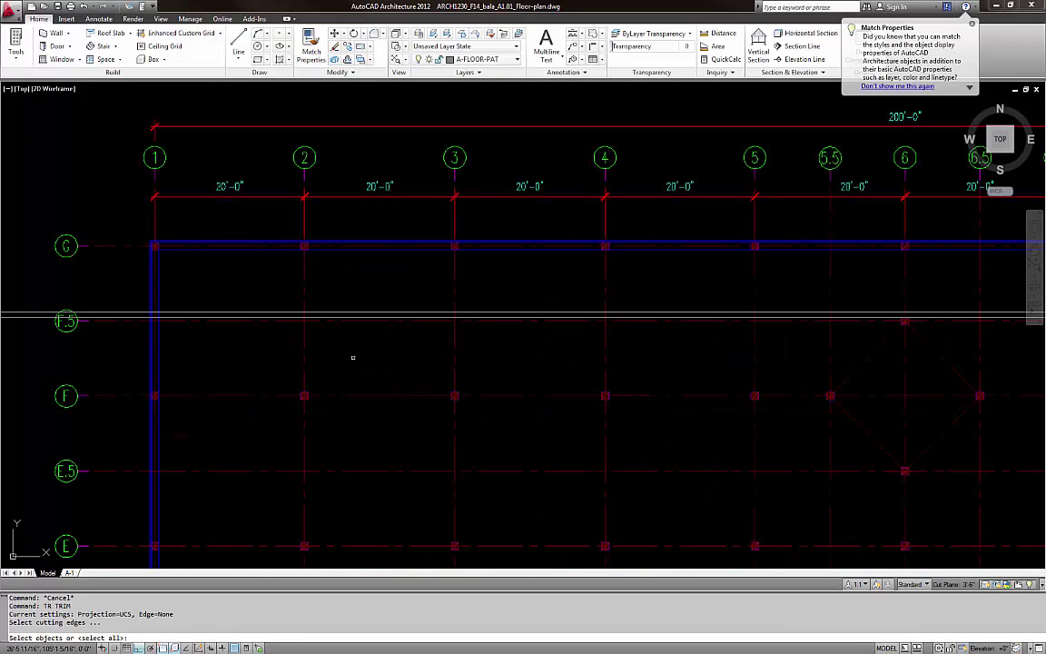
left_click(352, 357)
left_click(285, 346)
key("space")
left_click(357, 351)
left_click(343, 276)
key("Escape")
Trim the two horizontal lines west of the exterior wall's inner face along gridline 1
scroll(109, 301, "up", 3)
type("tr")
key("Return")
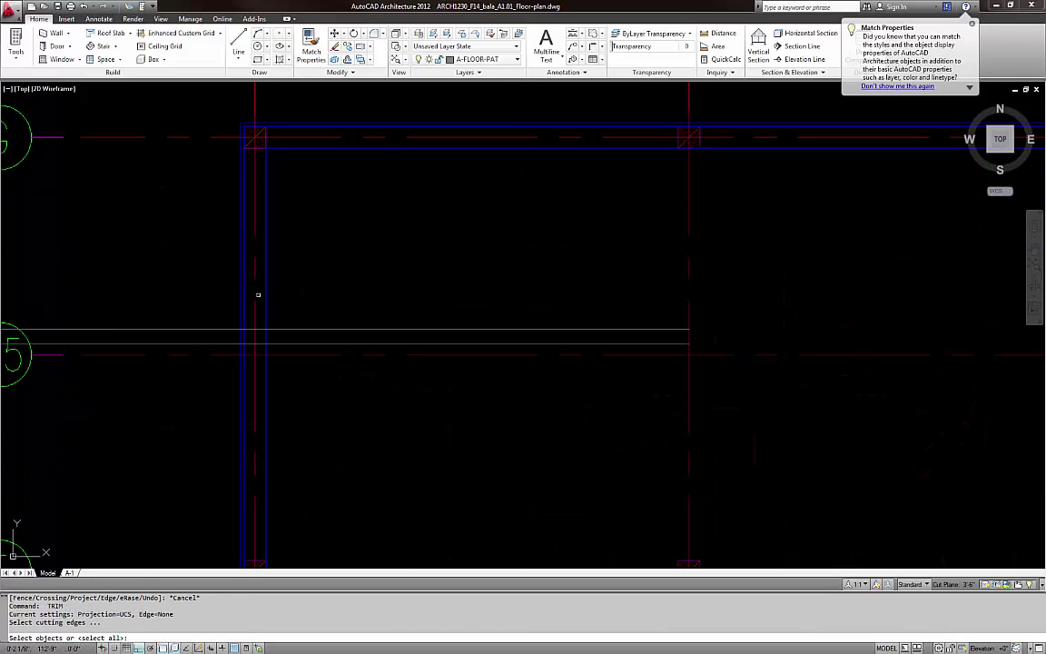
left_click(184, 287)
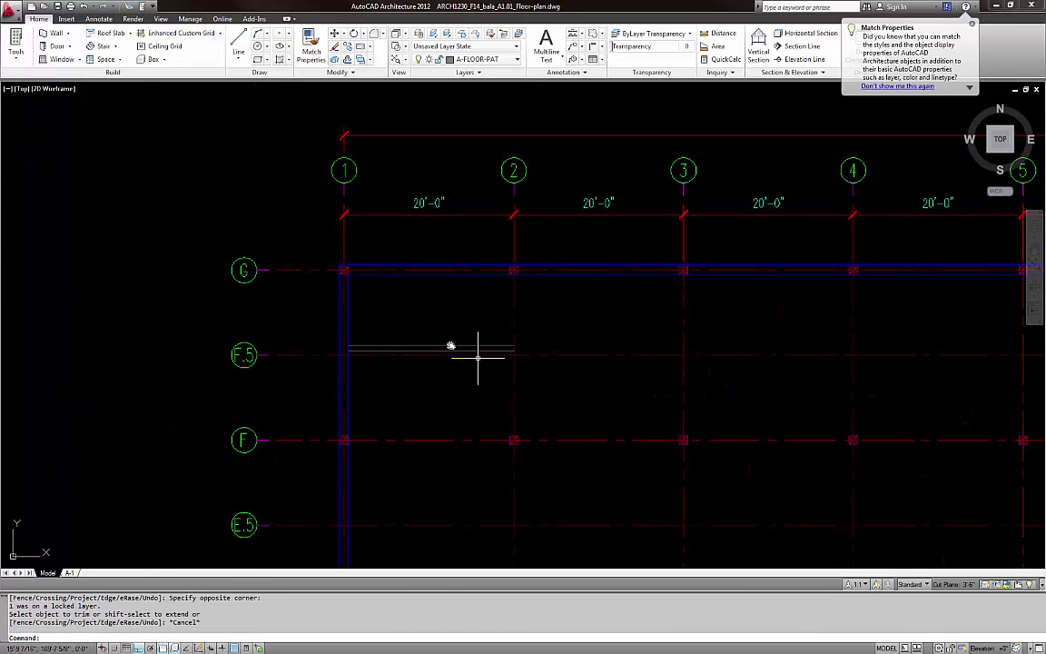
middle_click_drag(477, 357, 311, 291)
key("Escape")
key("Escape")
Draw a vertical line from the exterior wall's inner face at column G-2 down to the northeast corner of column F-2
scroll(343, 228, "up", 2)
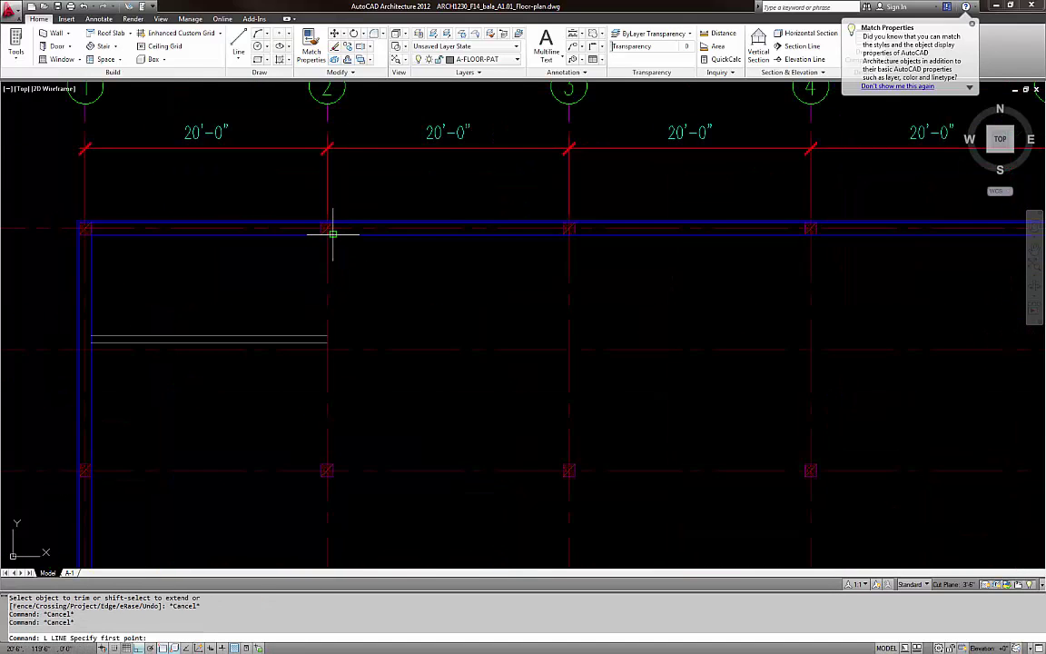
left_click(333, 226)
scroll(342, 458, "up", 2)
left_click(329, 454)
key("Escape")
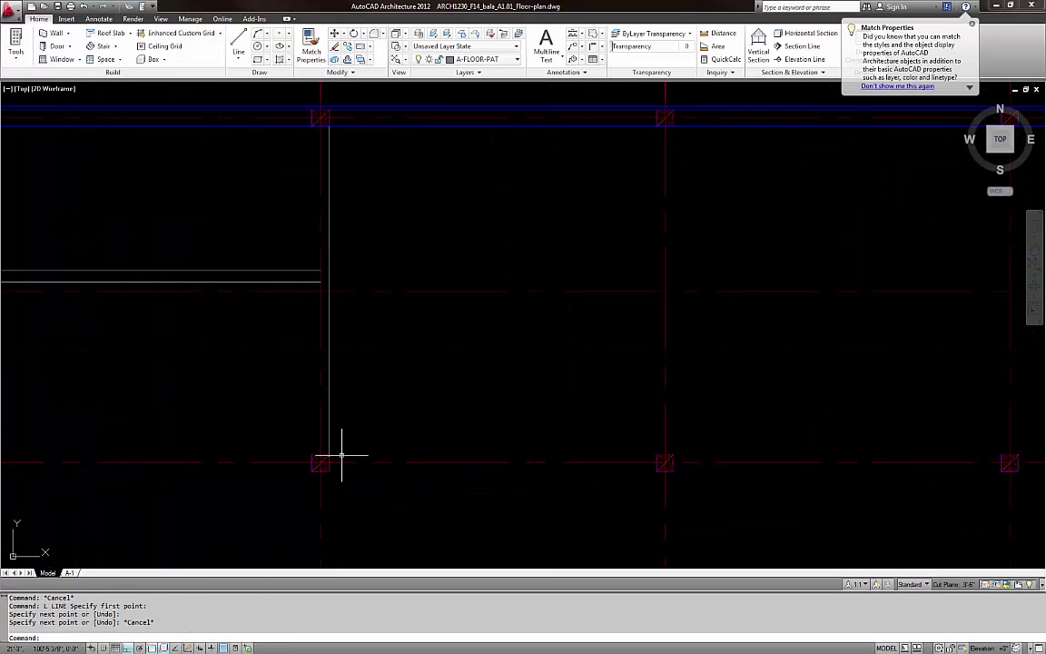
Offset the vertical line at gridline 2 by 8 inches to the west
type("o")
key("Return")
type("8")
key("Return")
left_click(329, 398)
left_click(287, 396)
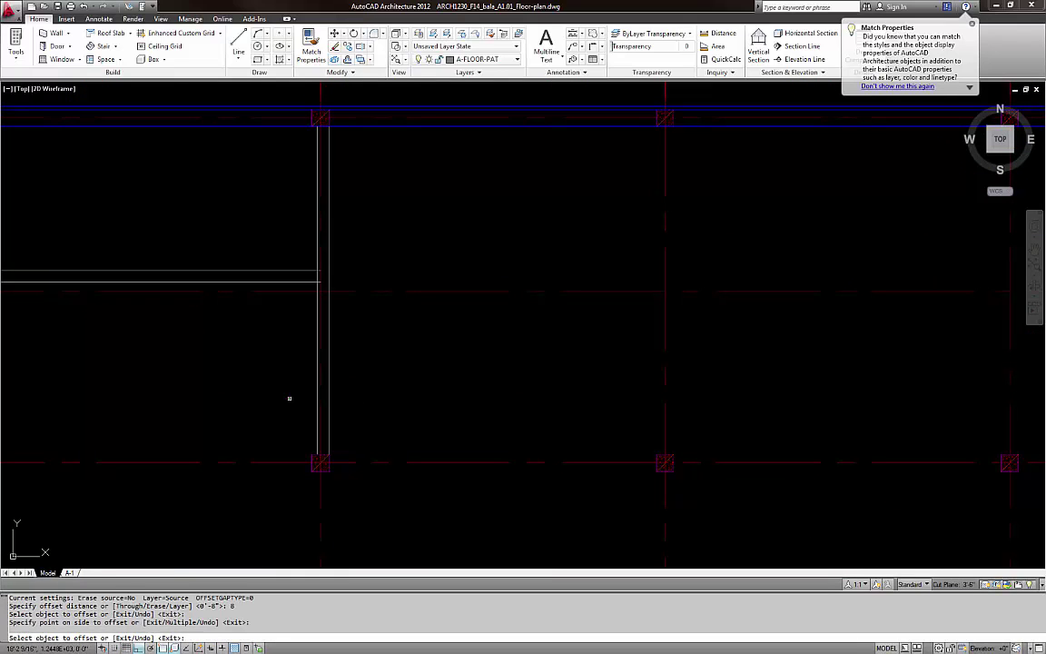
key("Escape")
key("Escape")
scroll(316, 320, "up", 3)
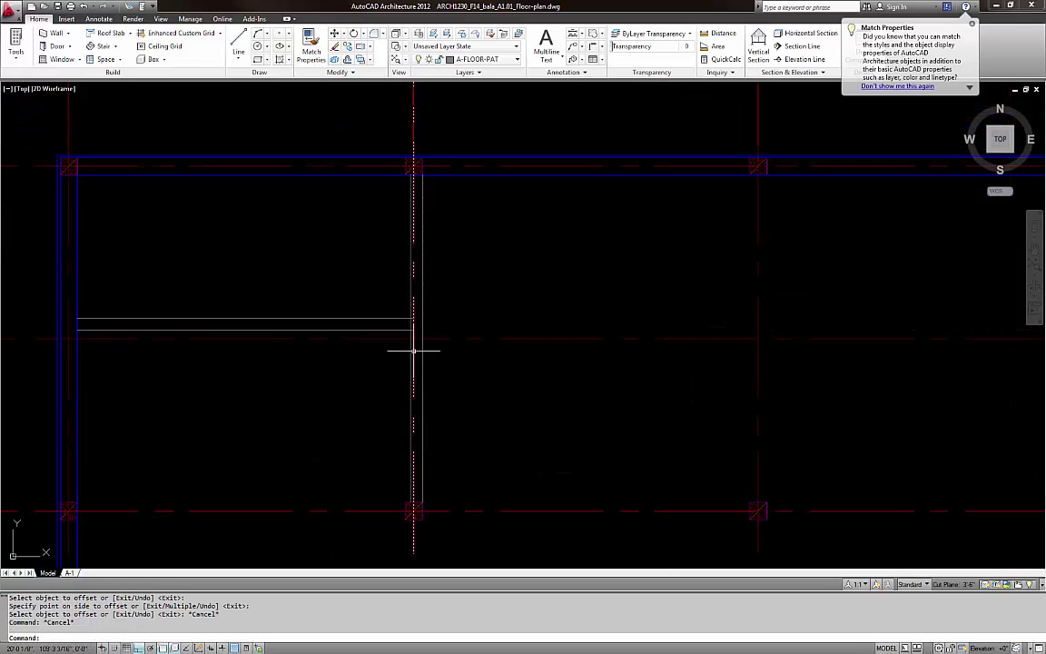
Offset the east vertical line at gridline 2 by 4 inches to the west to form a middle line
key("Escape")
type("o")
key("Return")
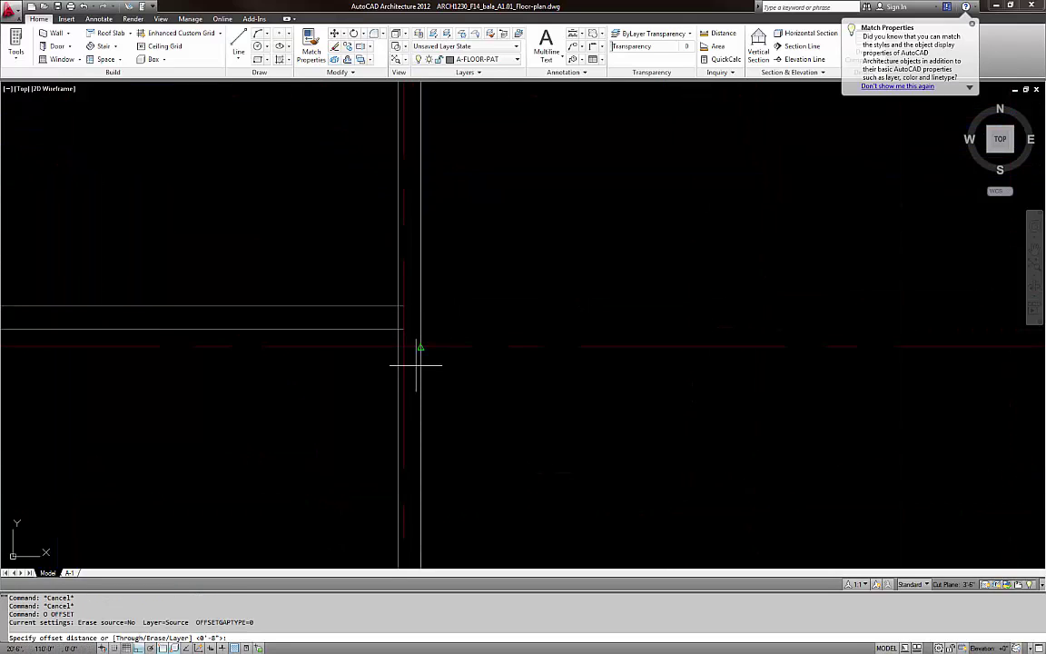
key("Return")
left_click(419, 373)
left_click(371, 373)
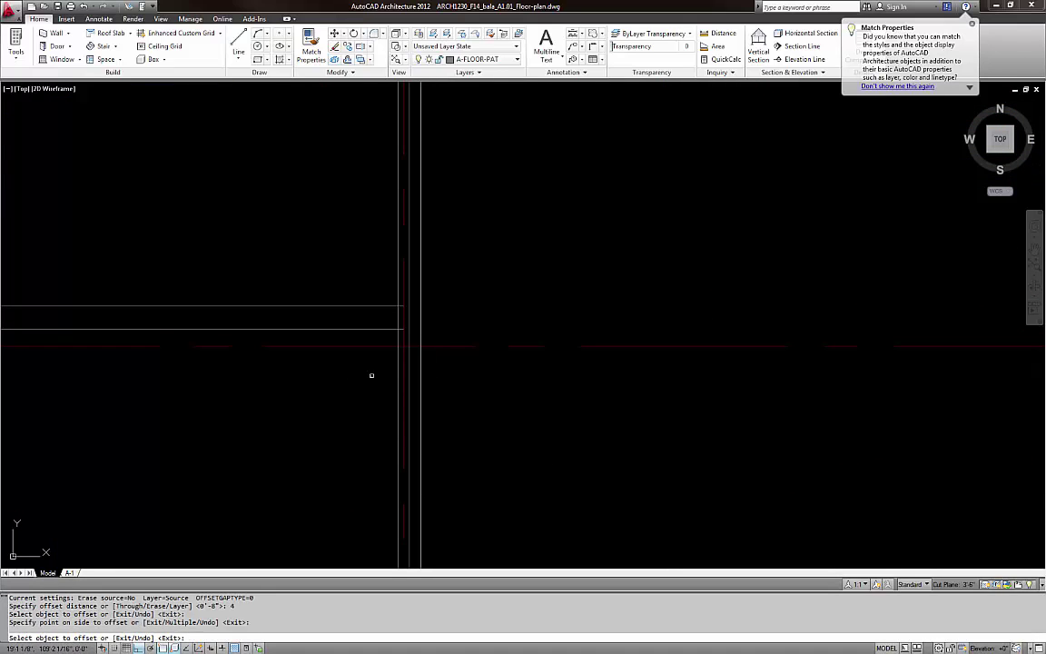
key("Escape")
key("Escape")
key("Escape")
Extend the lower horizontal wall line to the middle vertical line at gridline 2
type("ex")
key("Return")
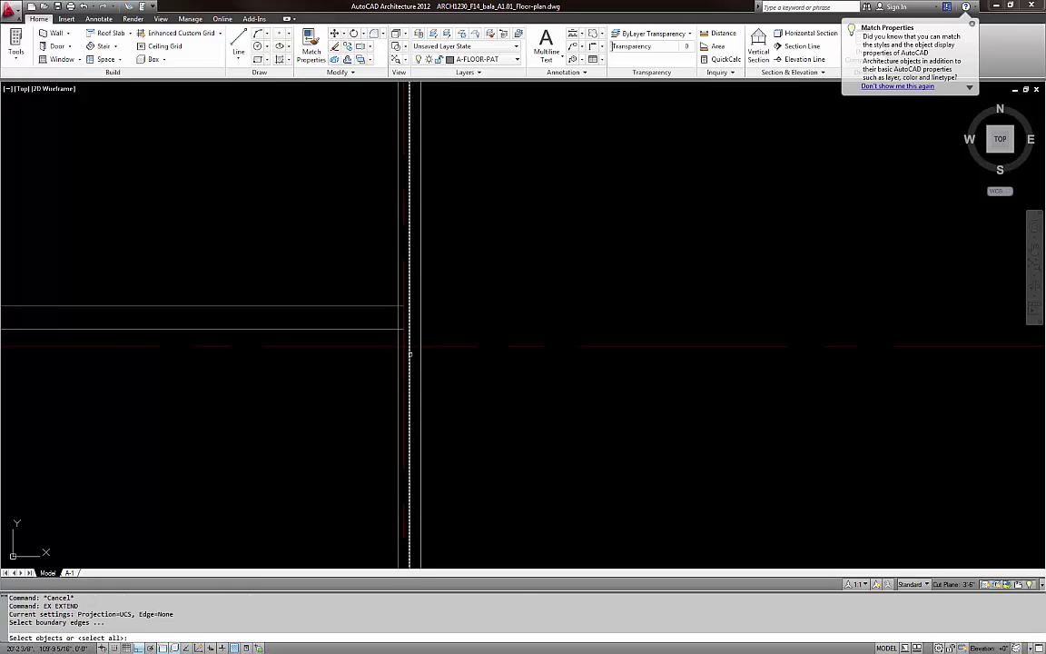
key("Return")
left_click(376, 327)
key("Escape")
key("Escape")
Fillet the upper horizontal line with the west vertical line and the lower horizontal line with the middle one, using a zero radius
type("f")
key("Return")
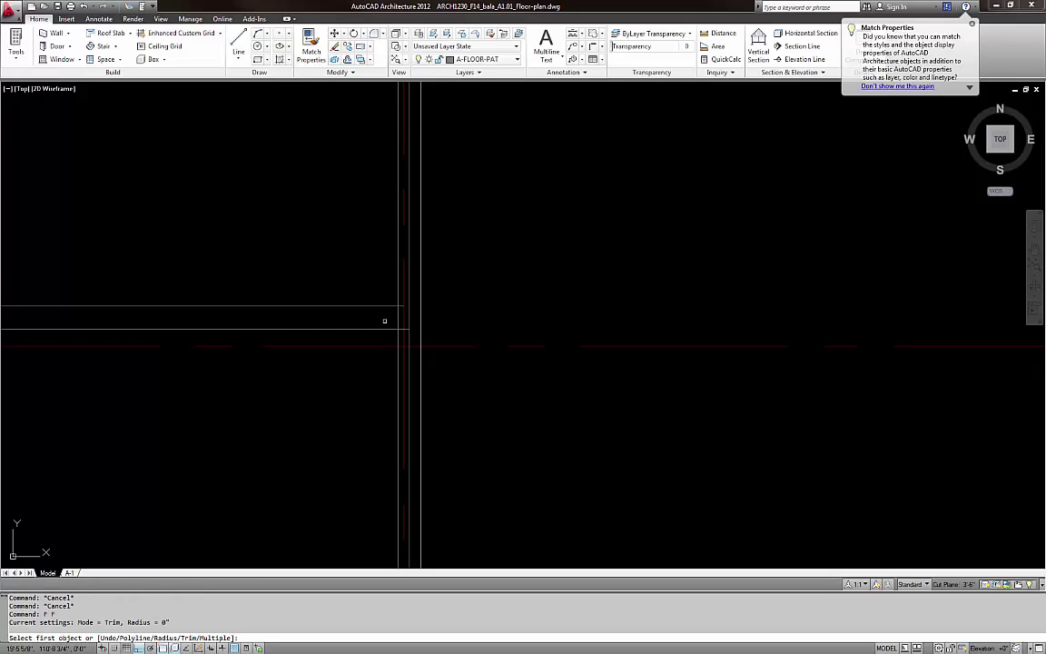
left_click(388, 306)
left_click(393, 291)
left_click(396, 296)
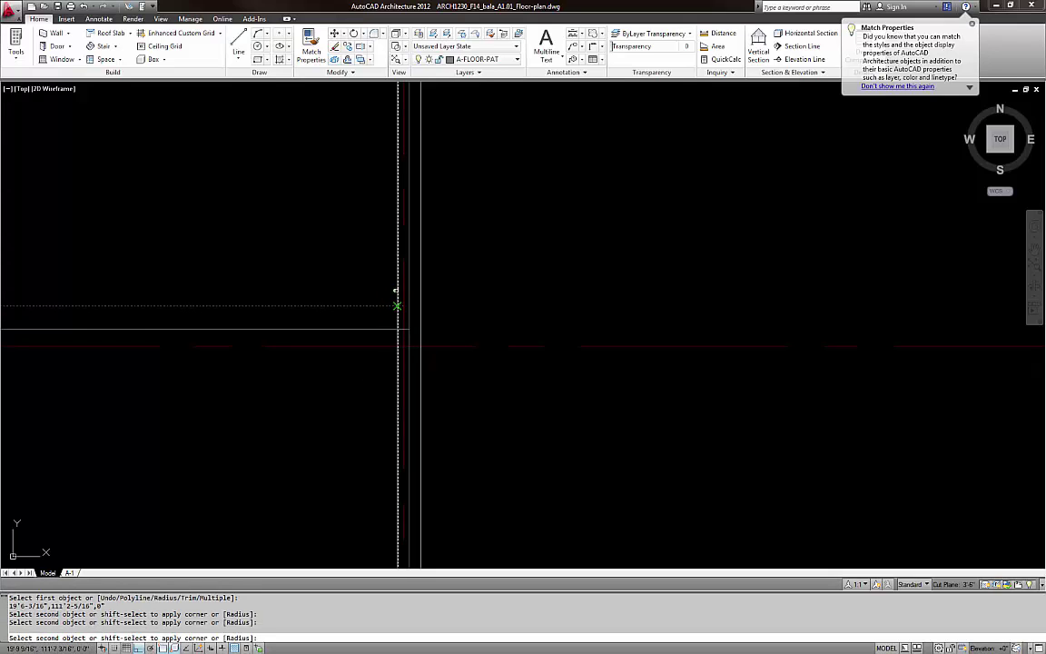
key("Return")
left_click(393, 327)
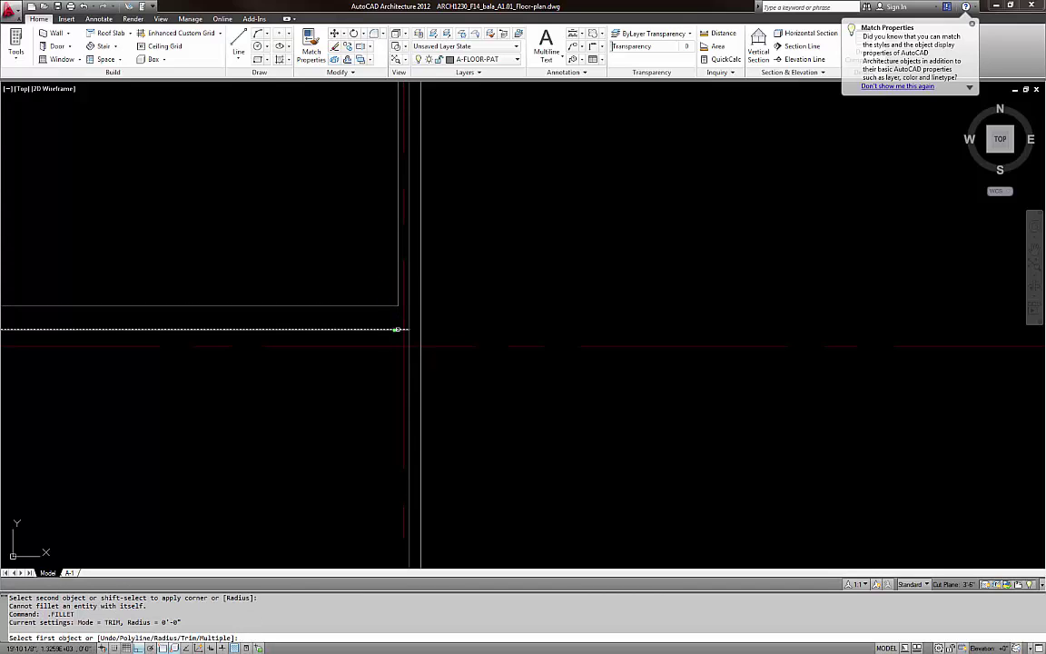
left_click(408, 337)
key("Escape")
scroll(409, 338, "down", 5)
scroll(450, 451, "up", 2)
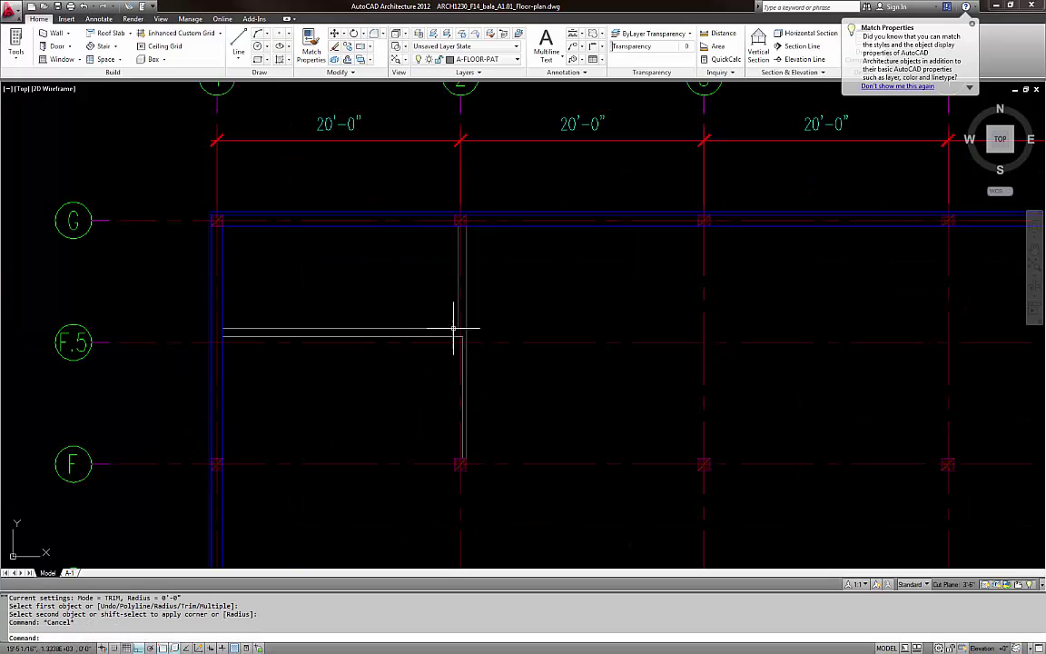
Place a vertical construction line through the midpoint of the horizontal wall's upper line between gridlines 1 and 2
type("V")
key("Return")
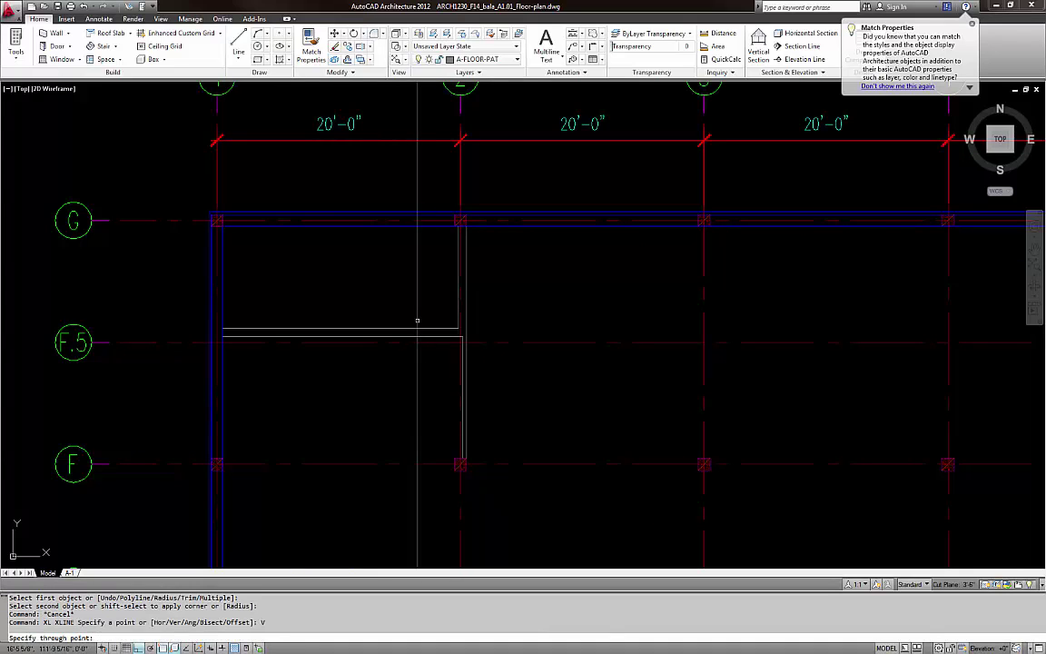
left_click(340, 327)
key("Escape")
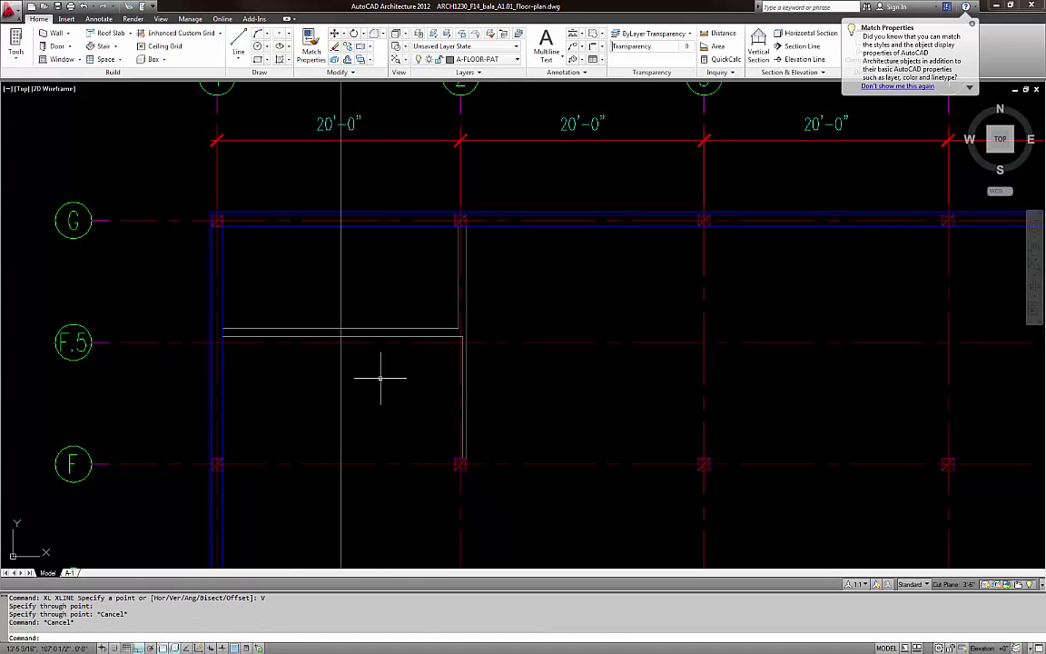
Offset the vertical construction line 2 inches to the east
type("O")
key("Return")
type("2")
key("Return")
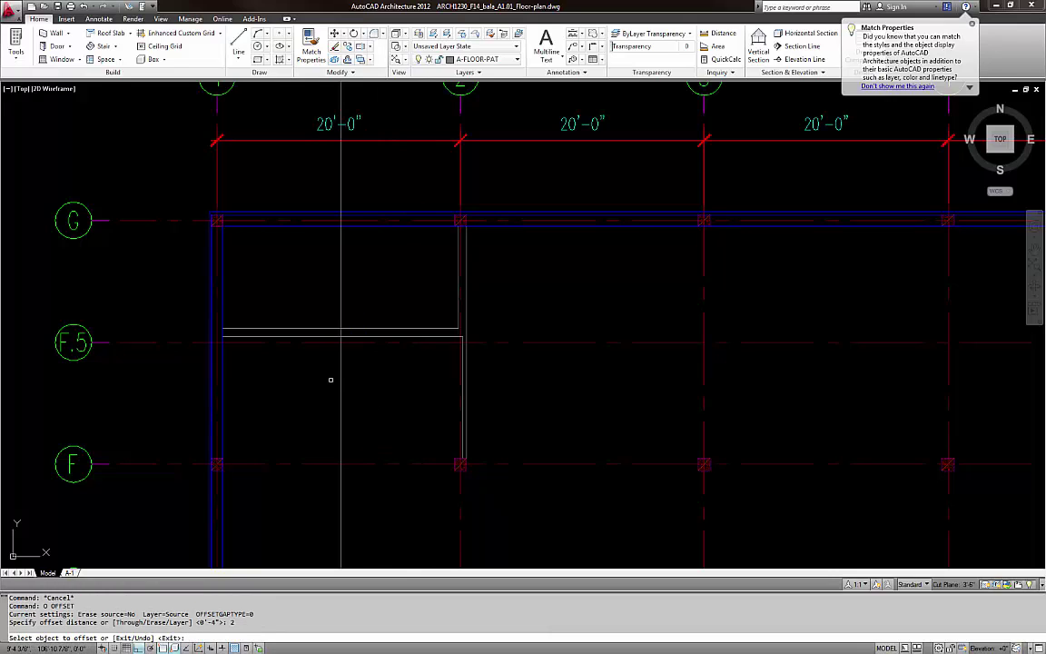
left_click(339, 379)
left_click(345, 380)
scroll(350, 382, "up", 4)
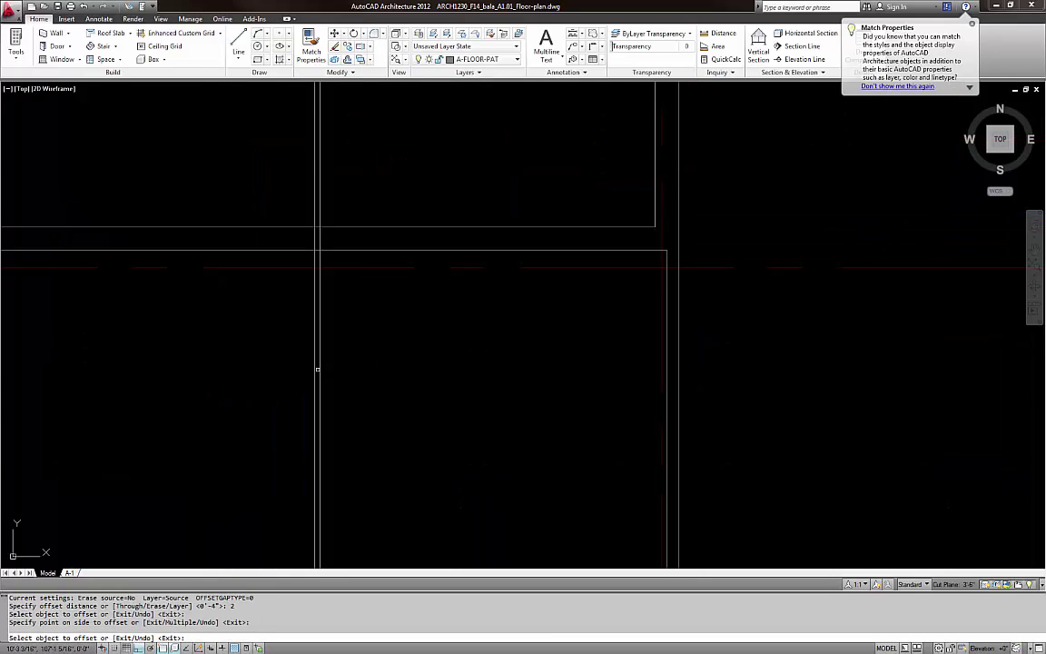
Offset the middle vertical construction line 2 inches to the west
left_click(318, 369)
left_click(295, 367)
key("Escape")
key("Escape")
Offset the east and west lines of the central construction group 44 inches outward, one to each side
type("O")
key("Return")
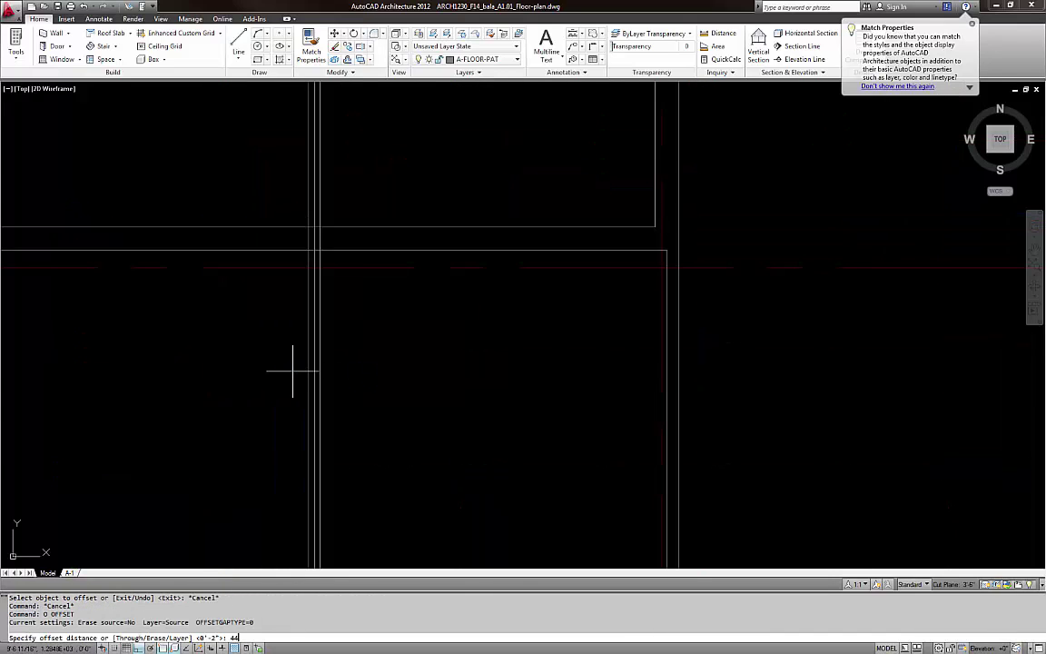
type("44")
key("Return")
left_click(317, 369)
left_click(337, 370)
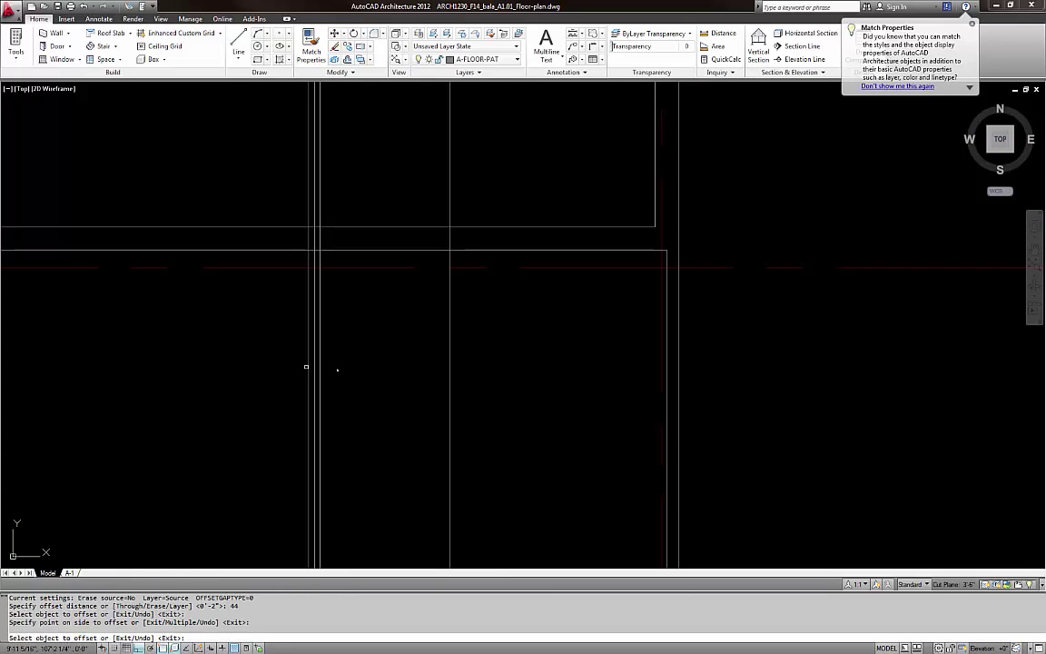
left_click(308, 366)
left_click(270, 367)
key("Escape")
key("Escape")
scroll(348, 390, "down", 2)
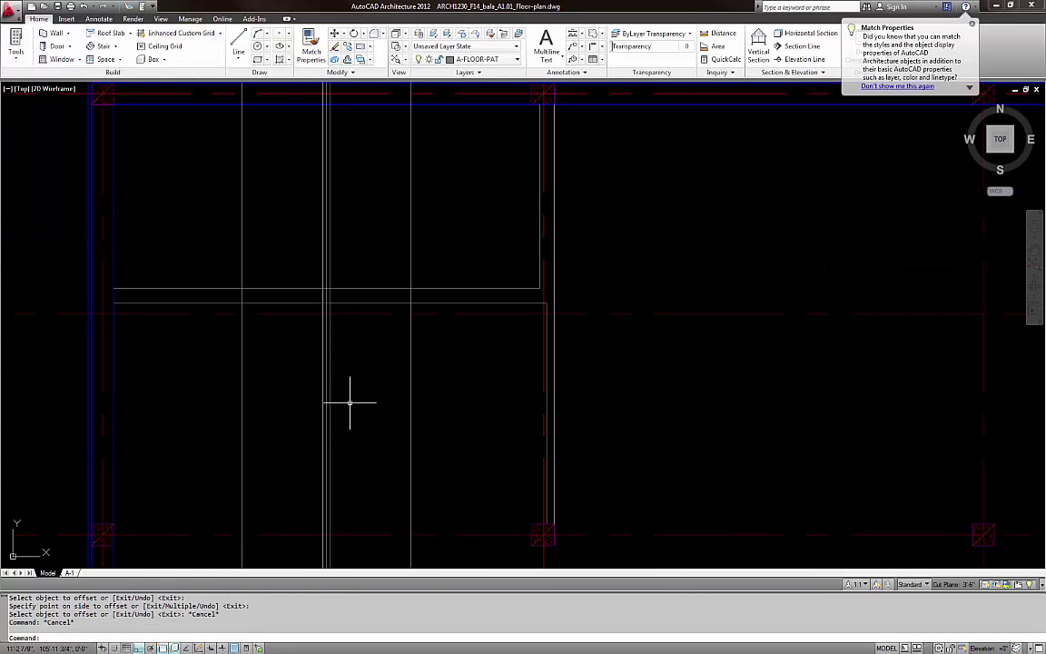
Offset each of the two outlying vertical lines 2 inches away from the central group
type("O")
key("Return")
type("2")
key("Return")
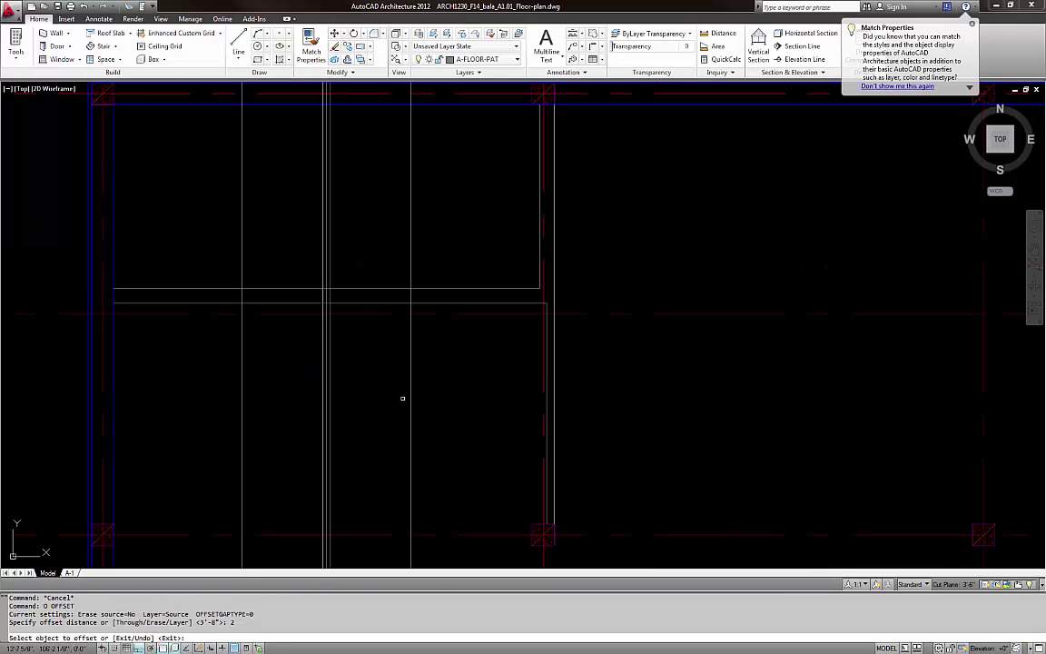
left_click(412, 396)
left_click(420, 396)
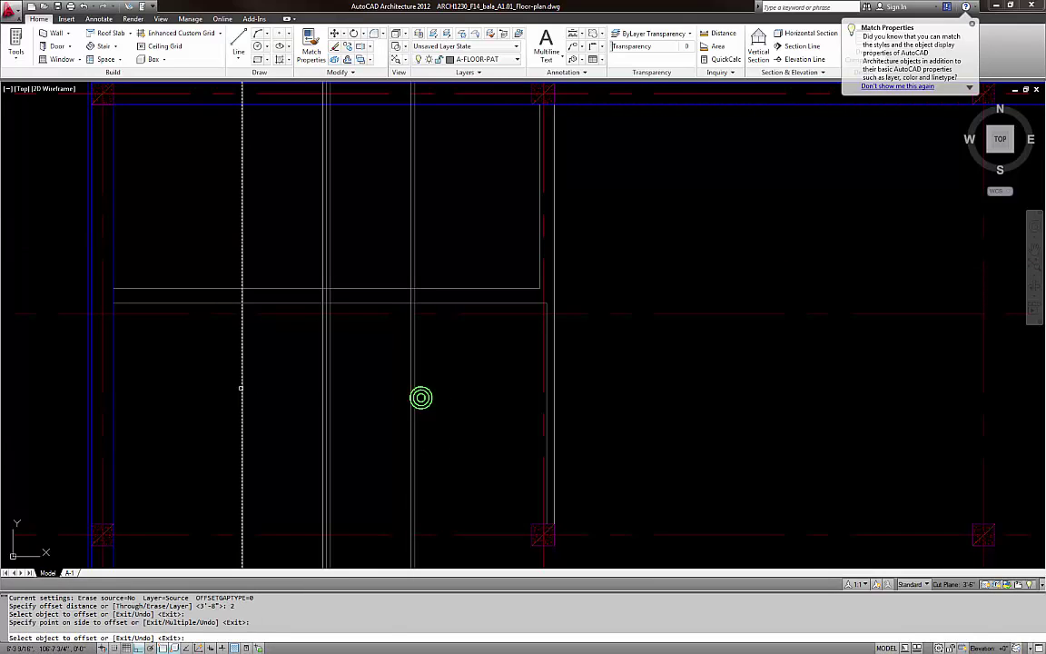
left_click(241, 387)
left_click(227, 392)
key("Escape")
key("Escape")
type("O")
key("Return")
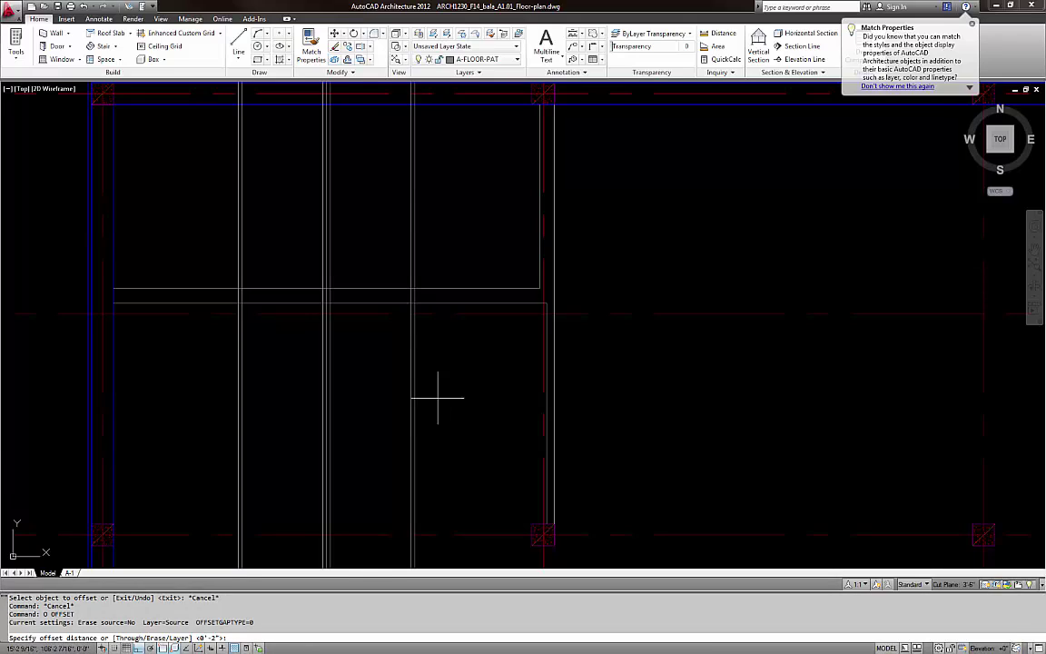
key("Escape")
Examine the stair enclosure walls between gridlines 1 and 2 on the scanned floor plan
scroll(437, 398, "down", 2)
middle_click_drag(688, 409, 298, 399)
scroll(298, 399, "down", 8)
middle_click_drag(787, 428, 355, 415)
scroll(603, 426, "up", 5)
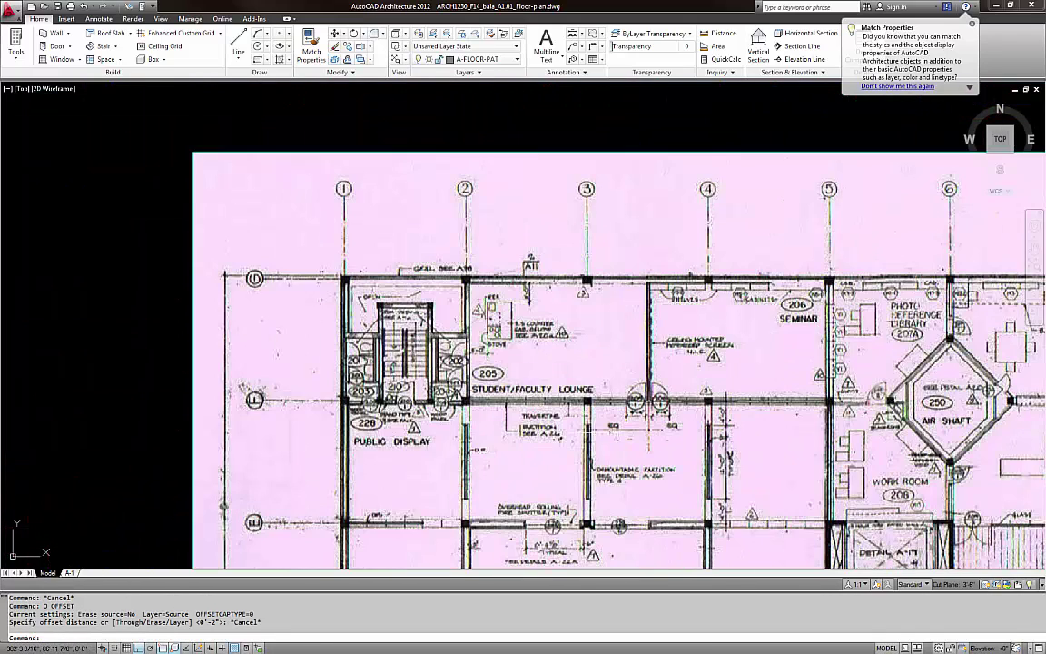
scroll(325, 373, "up", 3)
scroll(581, 420, "down", 6)
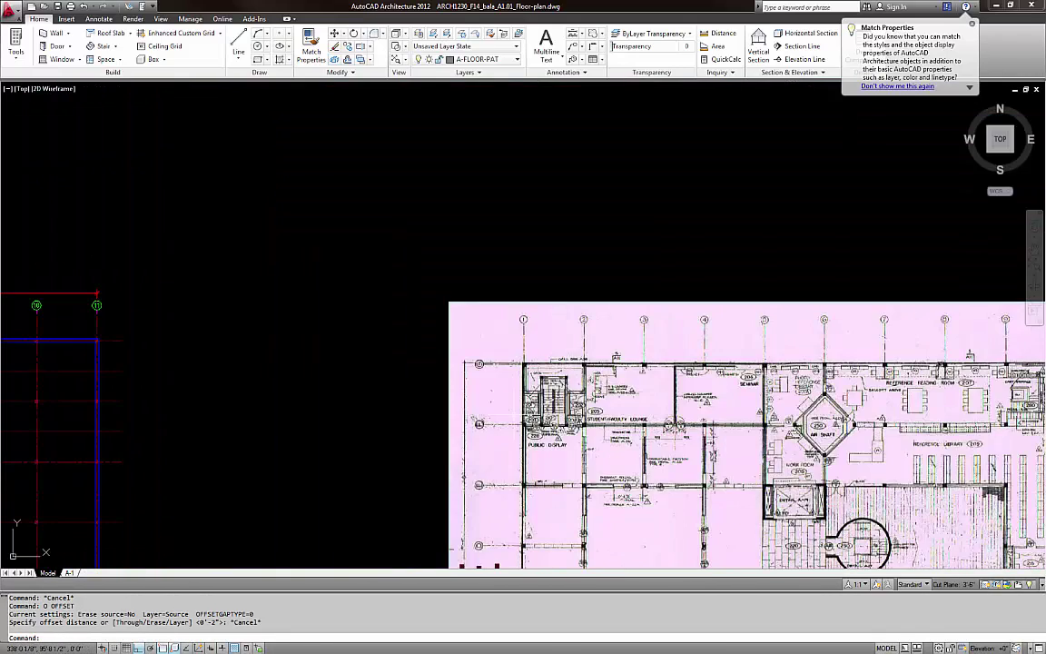
middle_click_drag(271, 413, 585, 411)
middle_click_drag(192, 412, 520, 408)
scroll(164, 384, "up", 6)
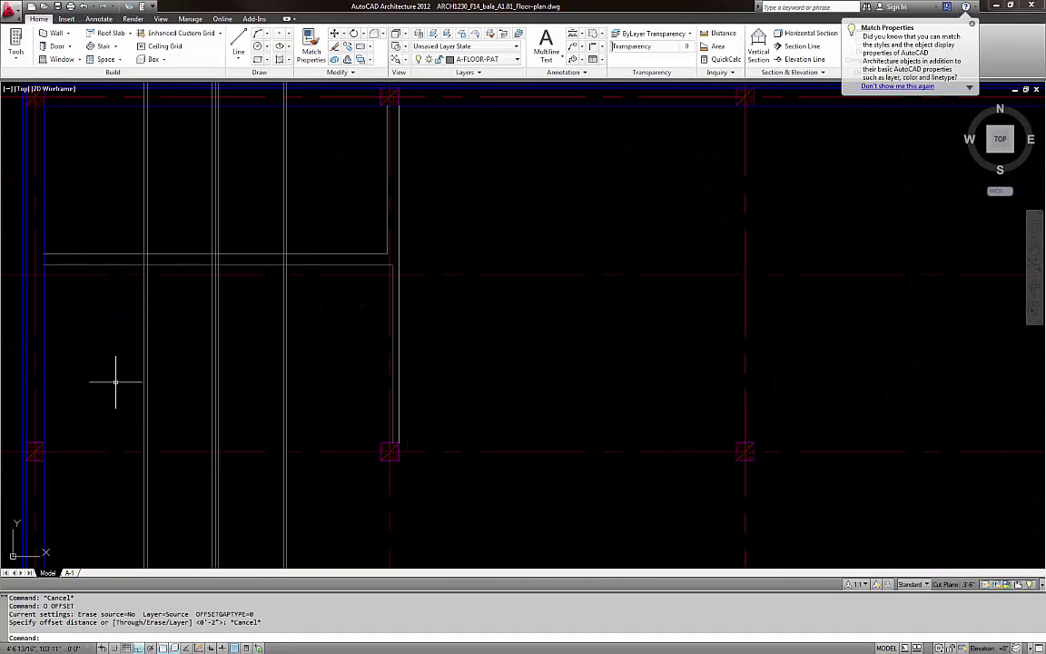
Offset the outermost east line 8 inches to the east and the outermost west line 8 inches to the west
type("o")
key("Return")
type("8")
key("Return")
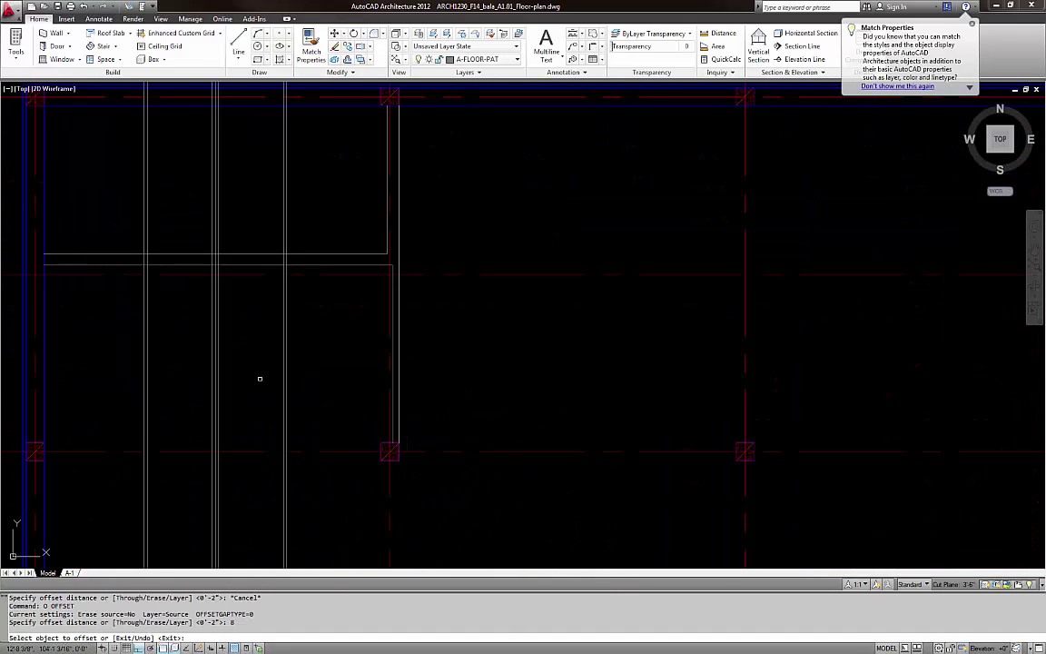
left_click(285, 363)
left_click(311, 362)
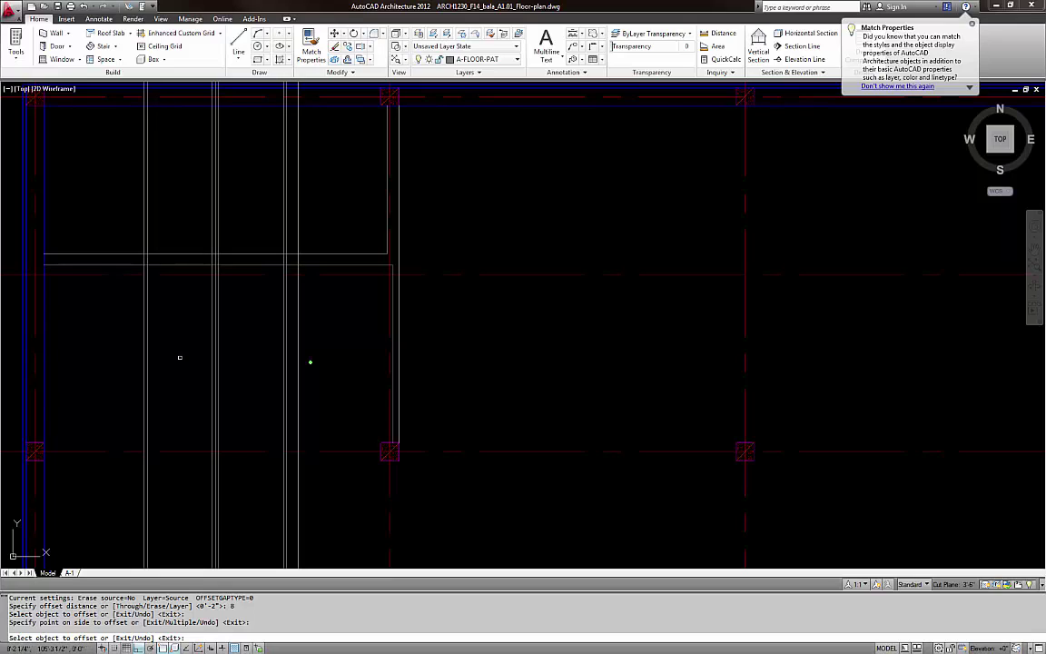
left_click(143, 344)
left_click(122, 346)
key("Escape")
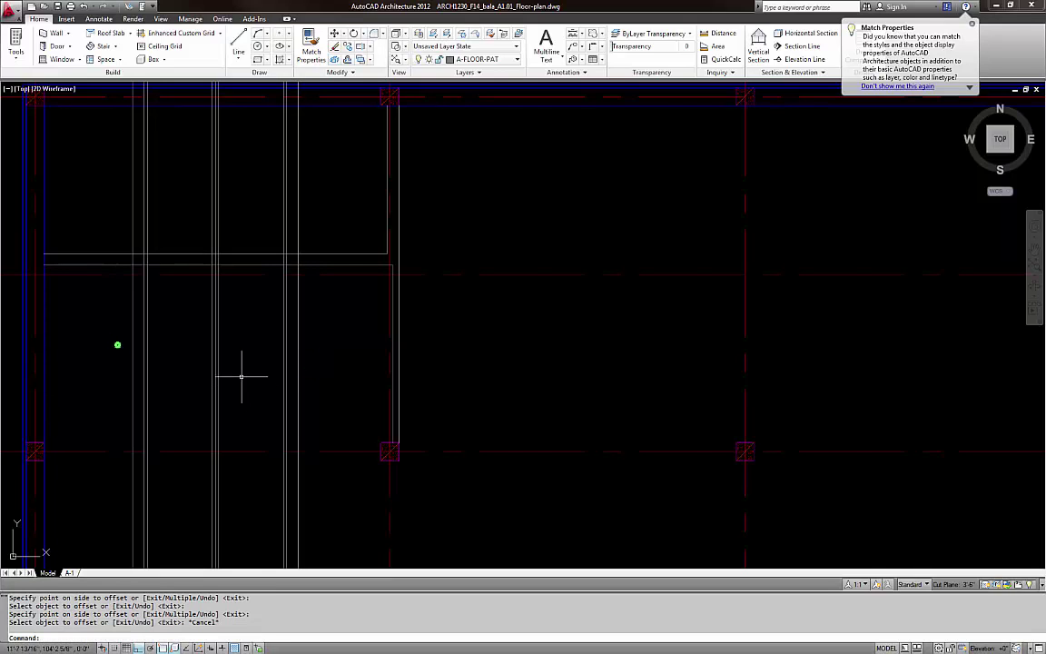
middle_click_drag(173, 317, 275, 317)
key("Escape")
key("Escape")
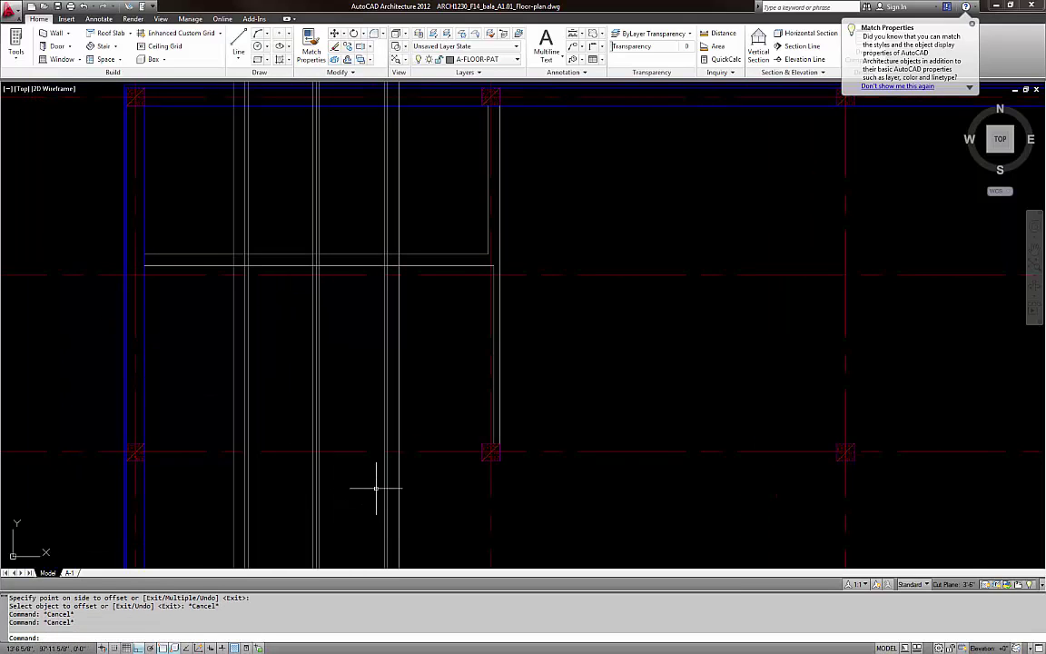
Check on the scanned plan how the stair enclosure meets the wall along gridline F
type(";")
key("Return")
scroll(444, 454, "up", 3)
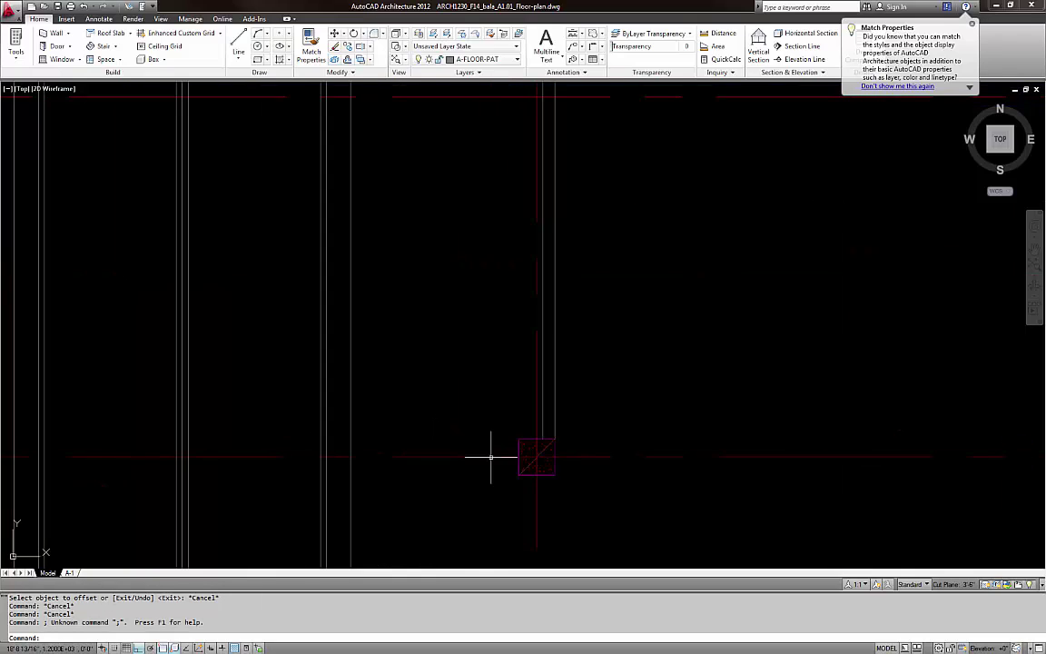
scroll(374, 419, "down", 6)
scroll(343, 409, "down", 4)
middle_click_drag(739, 425, 218, 419)
middle_click_drag(768, 418, 317, 413)
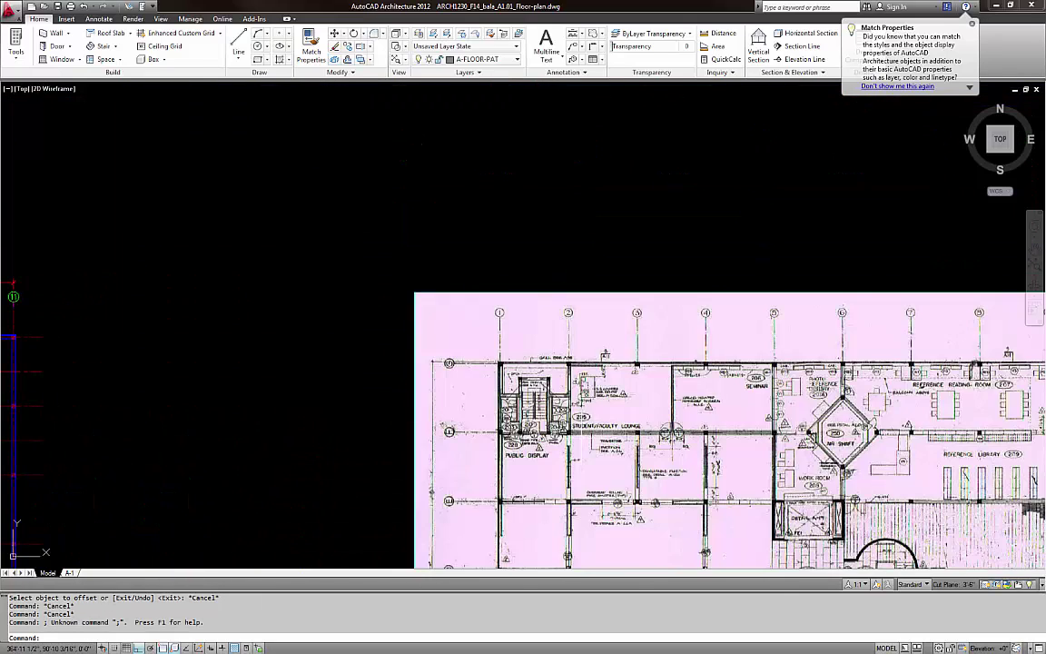
scroll(579, 435, "up", 5)
scroll(151, 426, "down", 4)
scroll(577, 412, "up", 5)
scroll(502, 413, "down", 1)
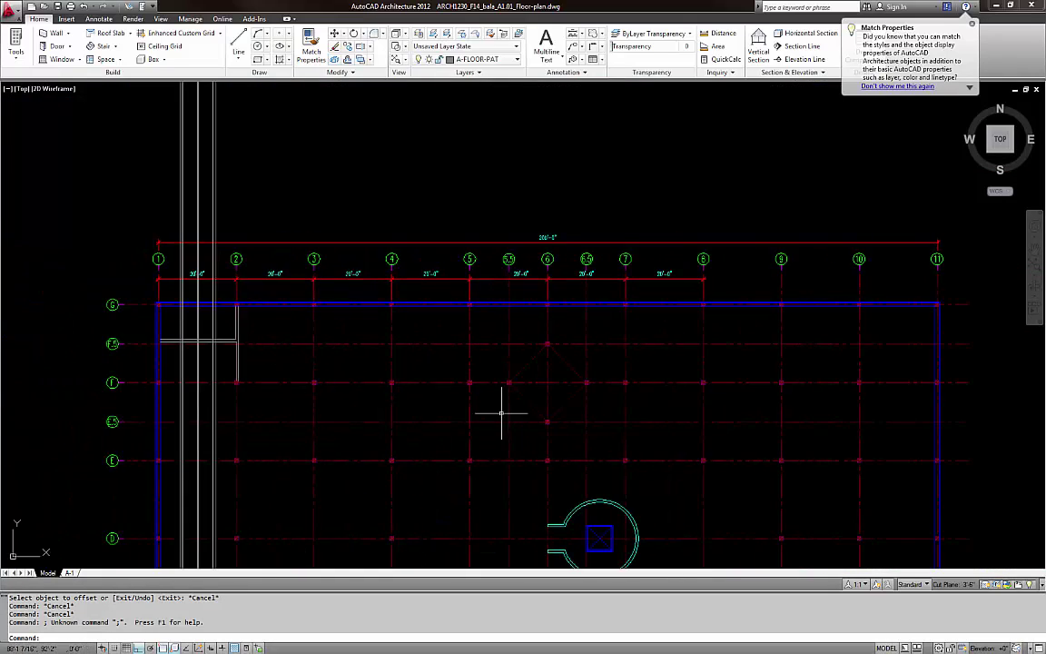
Draw a horizontal line along gridline F from the column 1 southeast corner to the column 2 southwest corner
scroll(163, 381, "up", 4)
scroll(155, 399, "up", 2)
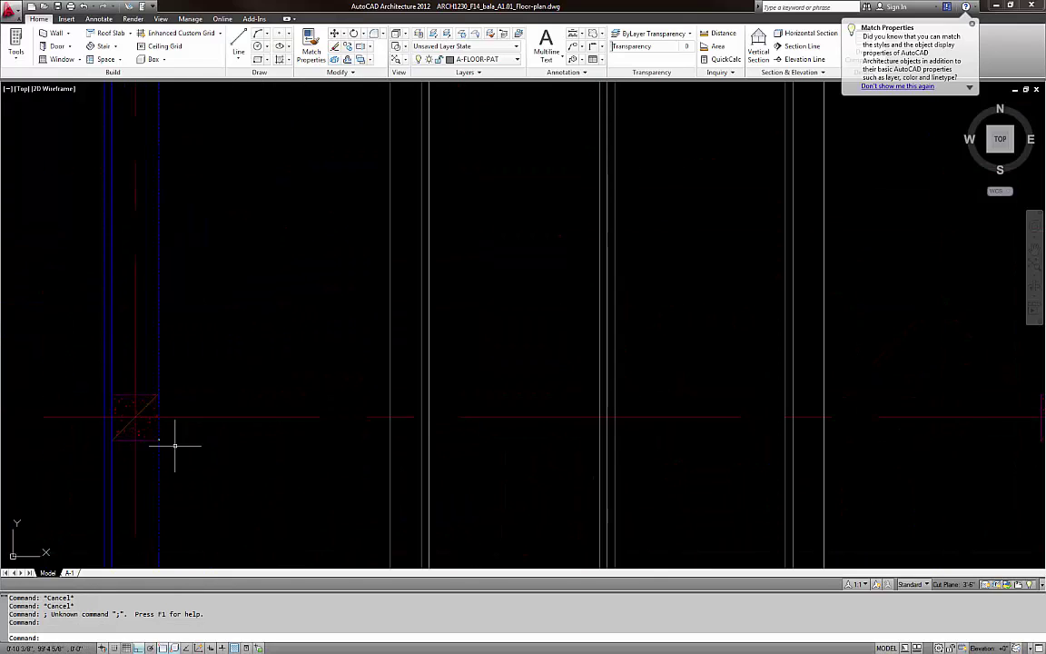
key("Escape")
key("Escape")
left_click(158, 440)
scroll(160, 439, "down", 3)
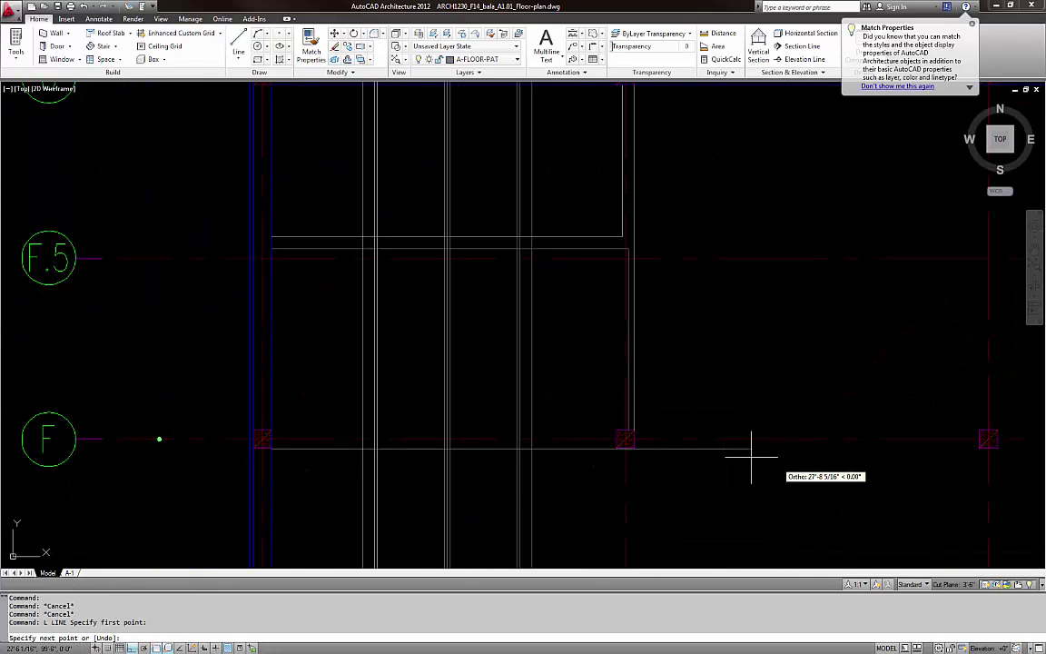
scroll(636, 456, "up", 3)
key("Escape")
key("Escape")
Offset the new horizontal line at gridline F 8 inches to the north
type("o")
key("Return")
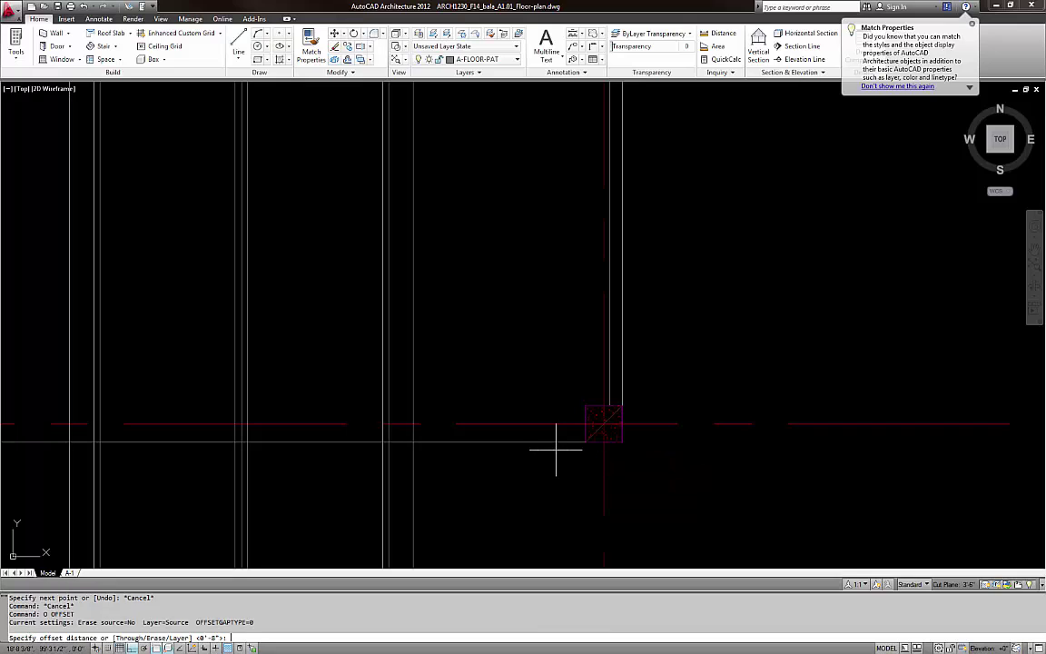
key("Return")
left_click(553, 443)
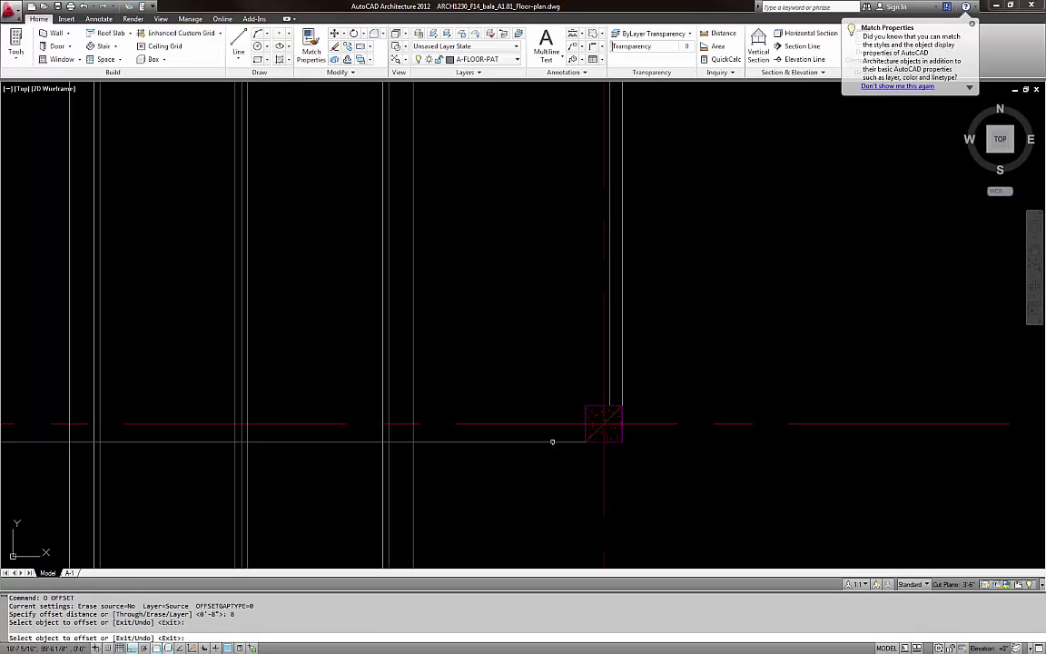
left_click(553, 441)
left_click(549, 441)
left_click(546, 415)
key("Escape")
key("Escape")
Trim the vertical stair lines south of gridline F, using the upper F line and lower F.5 wall line as cutting edges
type("tr")
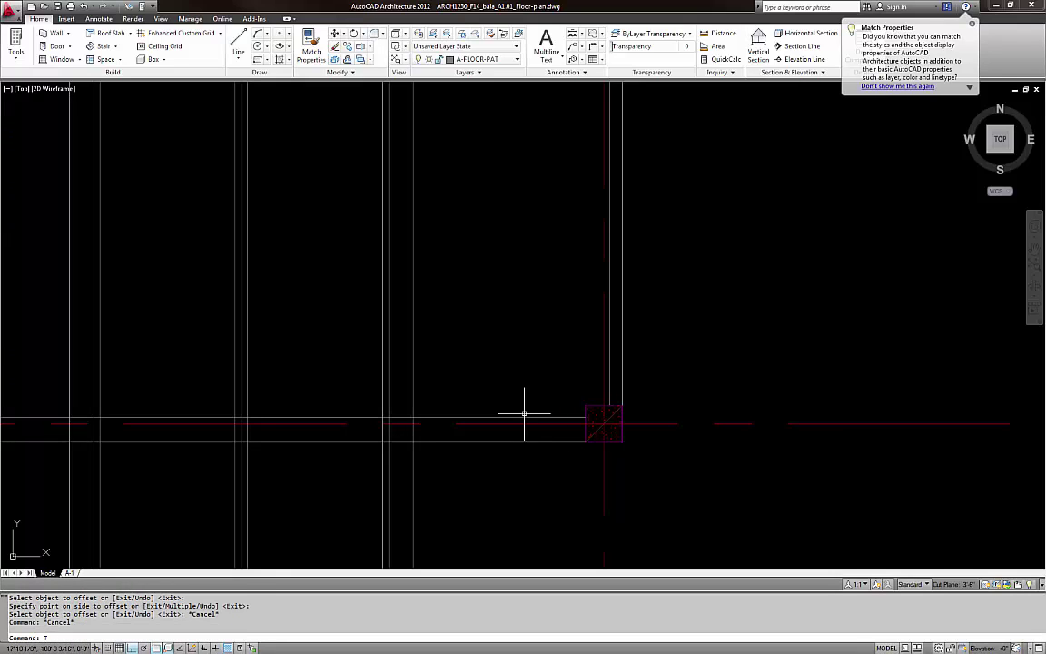
key("Return")
left_click(467, 415)
left_click(461, 414)
scroll(452, 412, "down", 4)
left_click(453, 414)
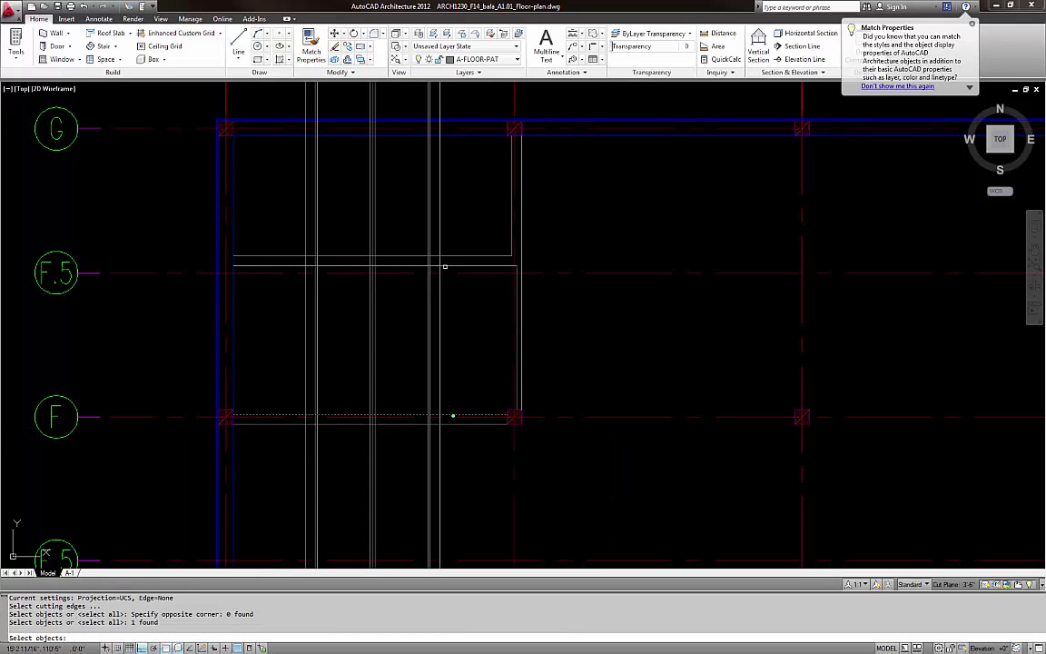
left_click(448, 263)
key("Return")
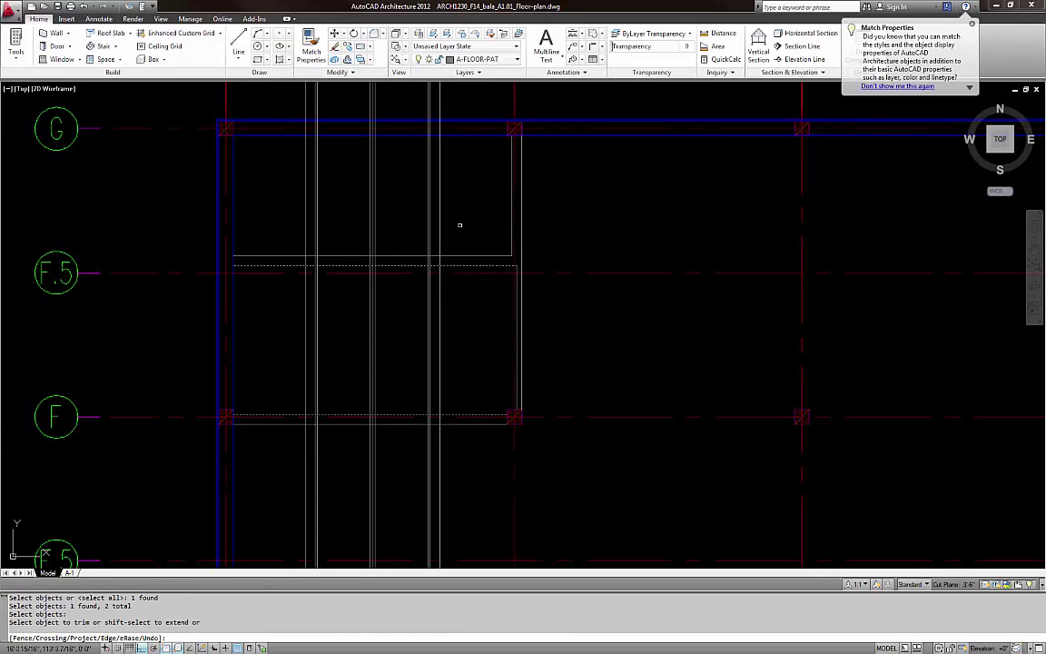
left_click(394, 344)
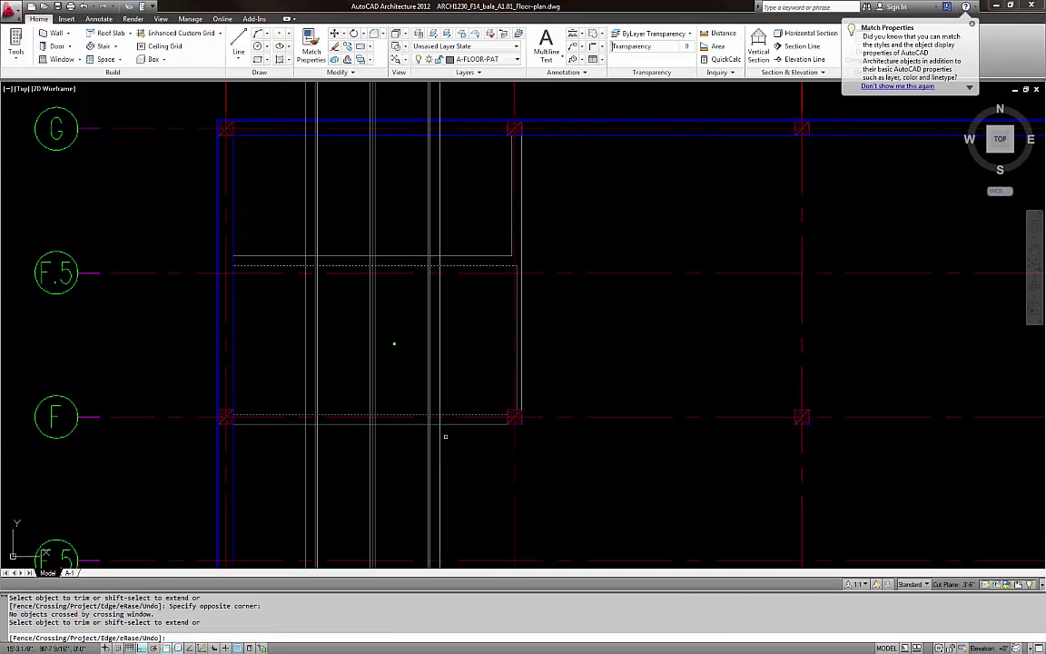
left_click(481, 481)
left_click(280, 469)
key("Escape")
Measure the vertical distance from the exterior north wall to the stair enclosure's north wall on the scanned plan
middle_click_drag(375, 292, 317, 388)
scroll(390, 303, "up", 2)
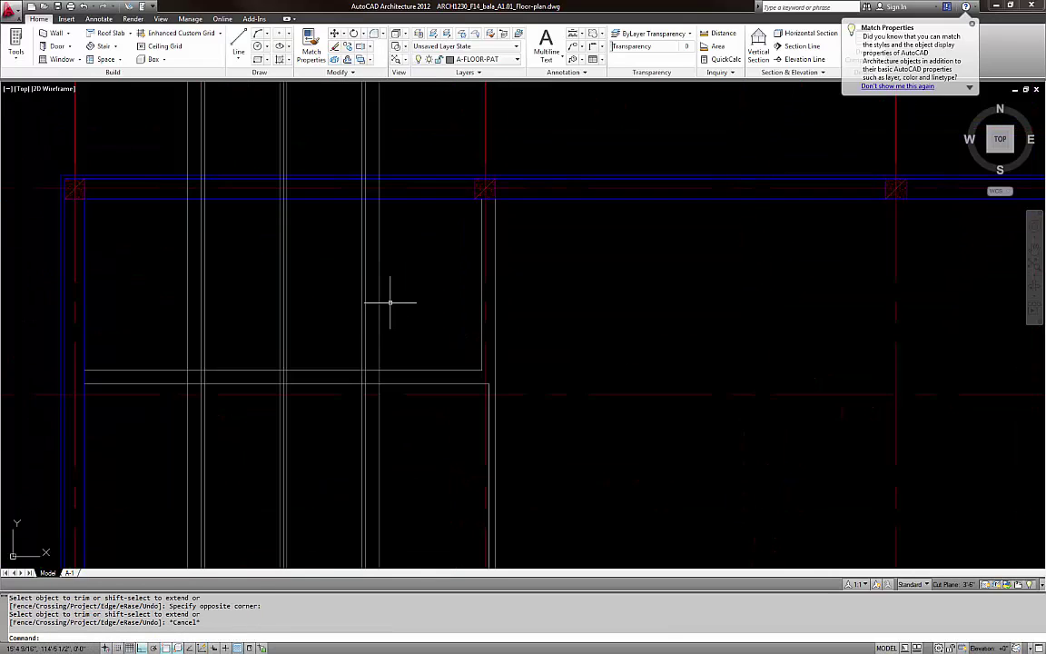
scroll(358, 332, "down", 5)
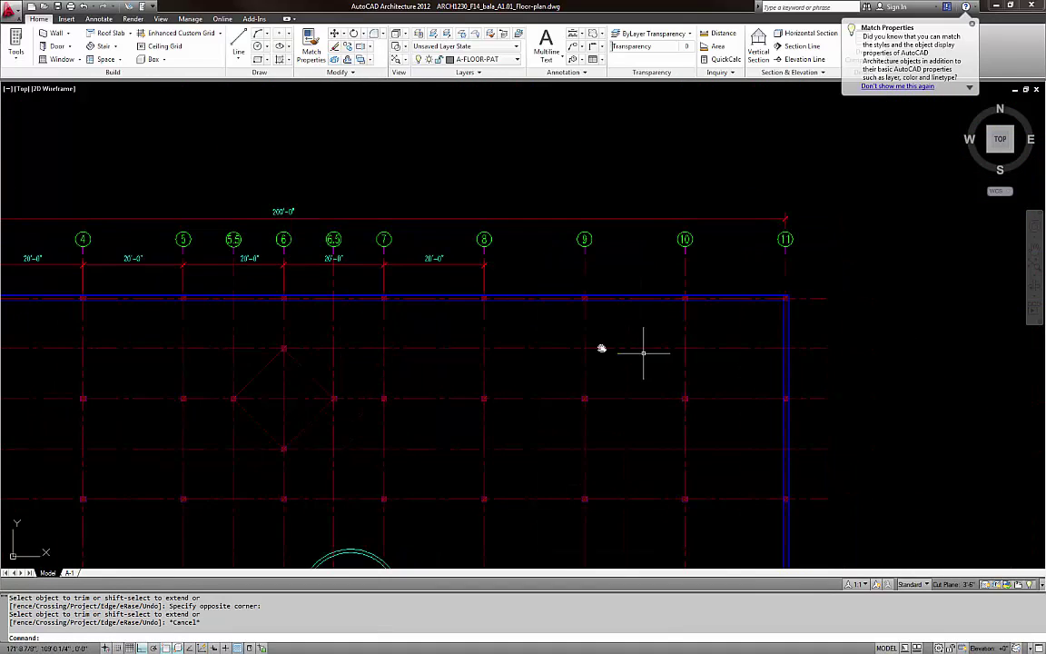
scroll(637, 345, "down", 3)
scroll(472, 361, "up", 12)
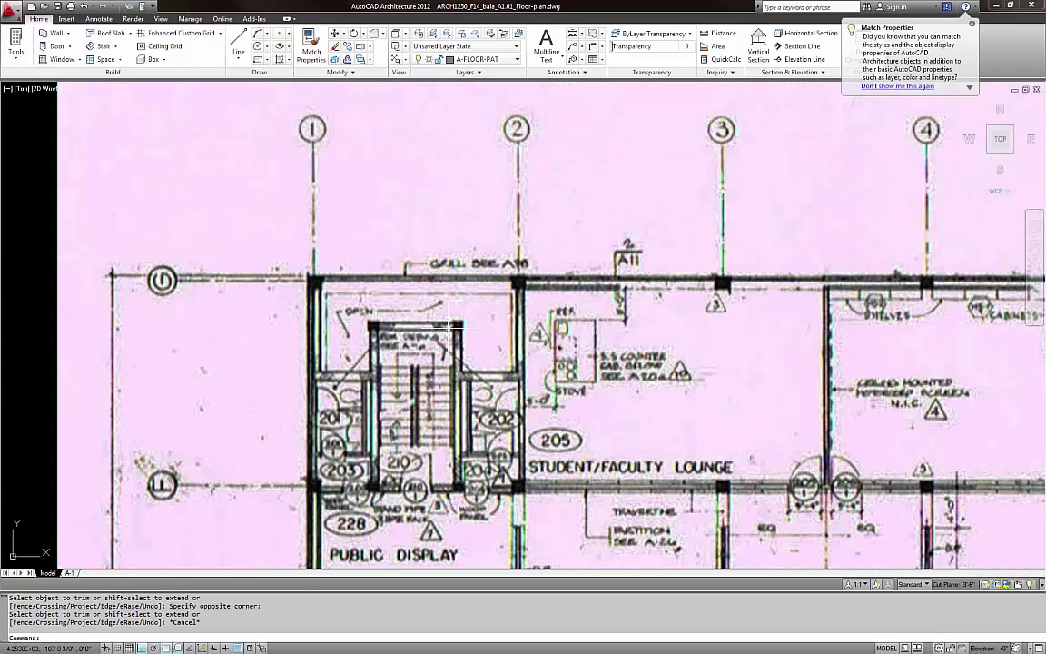
key("Escape")
type("dli")
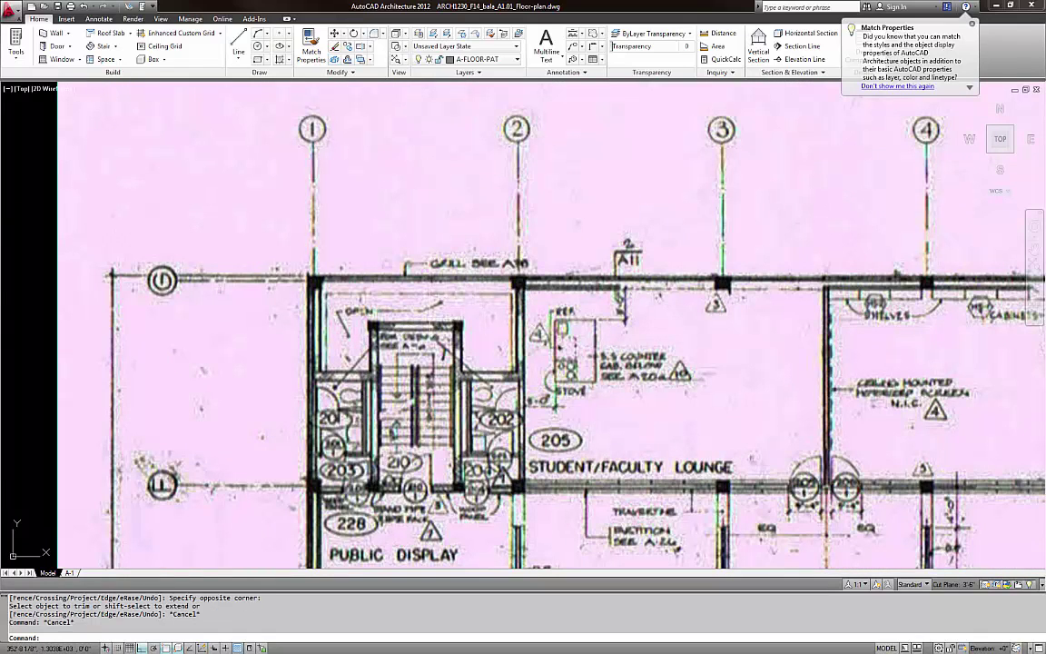
key("Return")
scroll(448, 297, "up", 4)
left_click(482, 254)
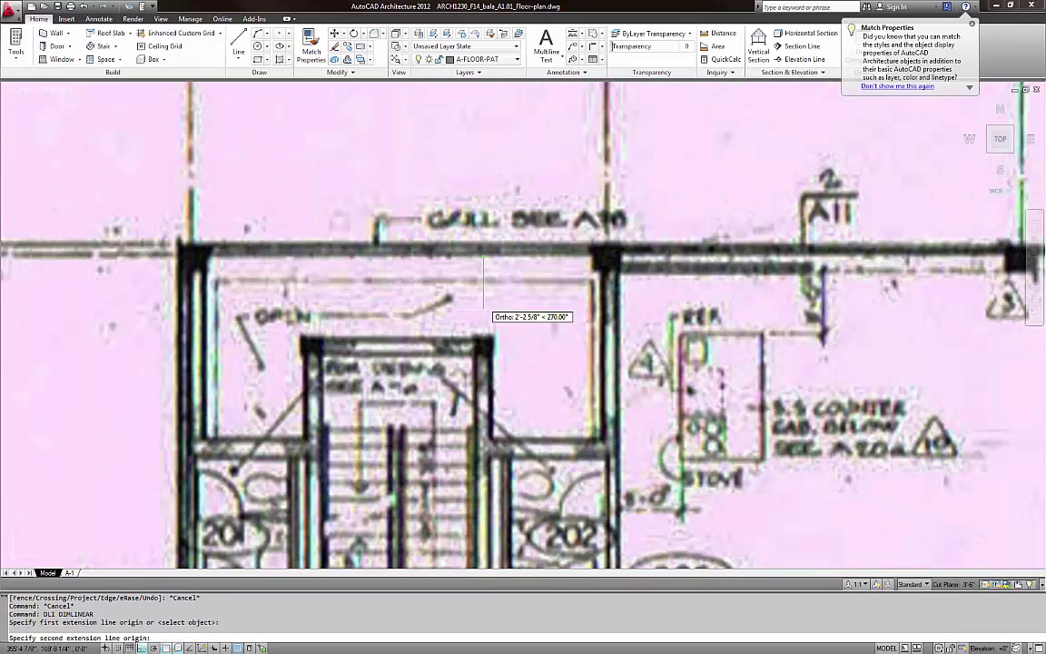
left_click(479, 344)
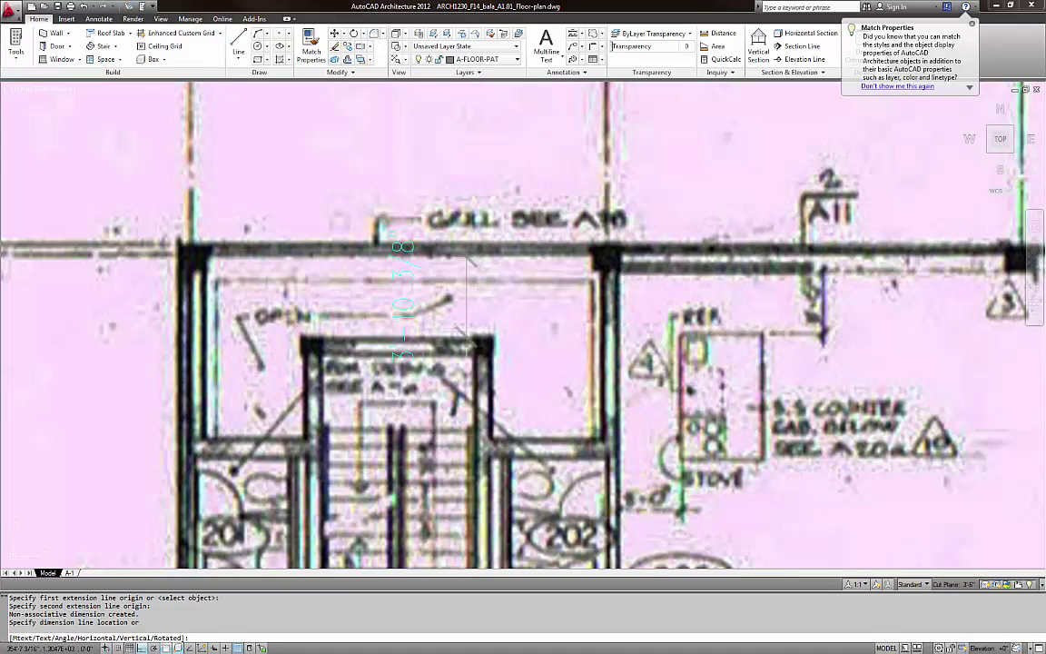
key("Escape")
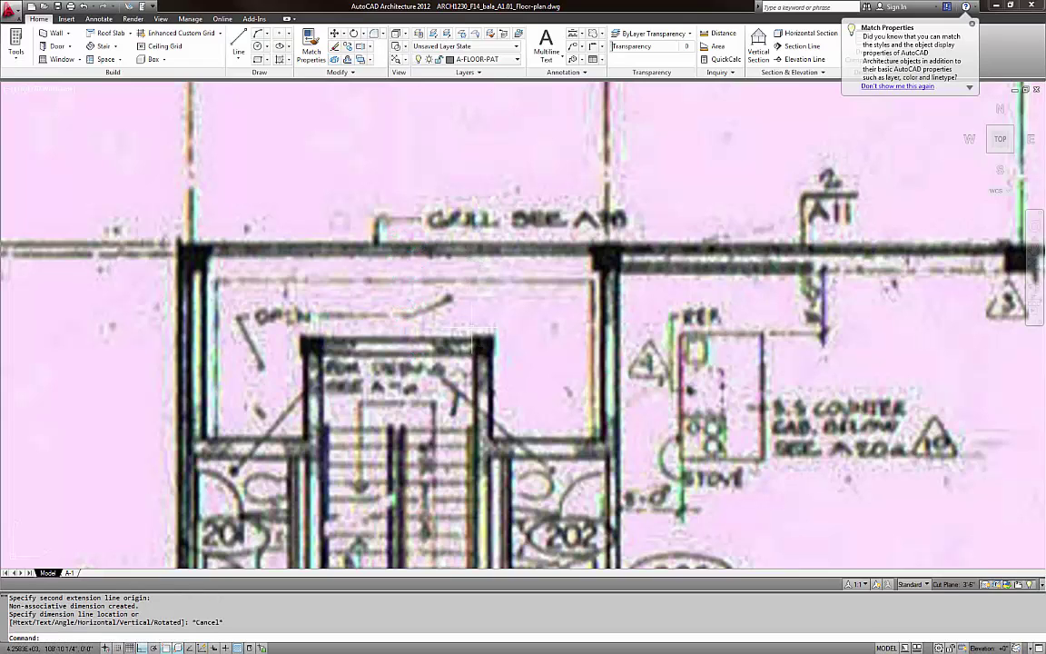
Remeasure the same gap in reverse, from the stair enclosure's north wall up to the exterior wall
key("Return")
left_click(474, 343)
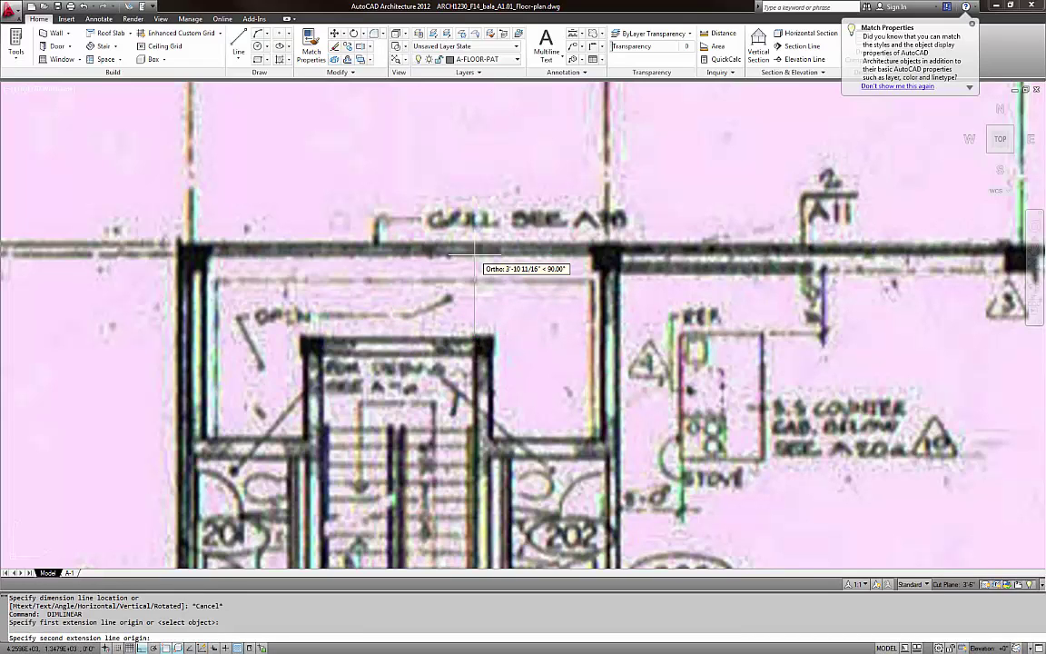
left_click(474, 254)
key("Escape")
scroll(445, 256, "down", 6)
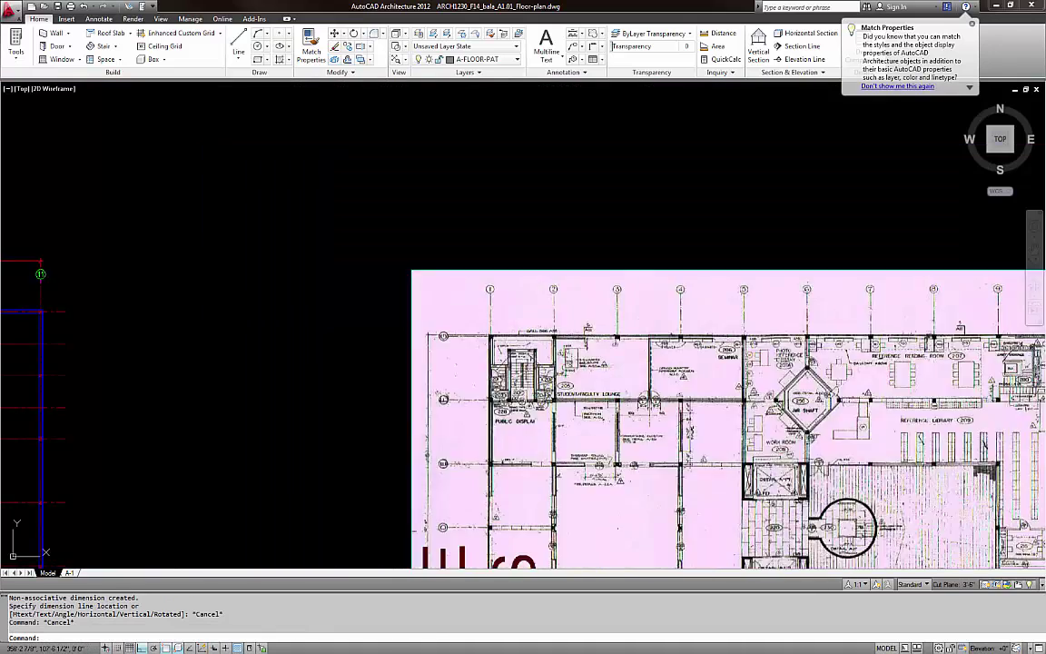
Offset the upper line of the F.5 interior wall 48 inches to the north
scroll(199, 354, "up", 5)
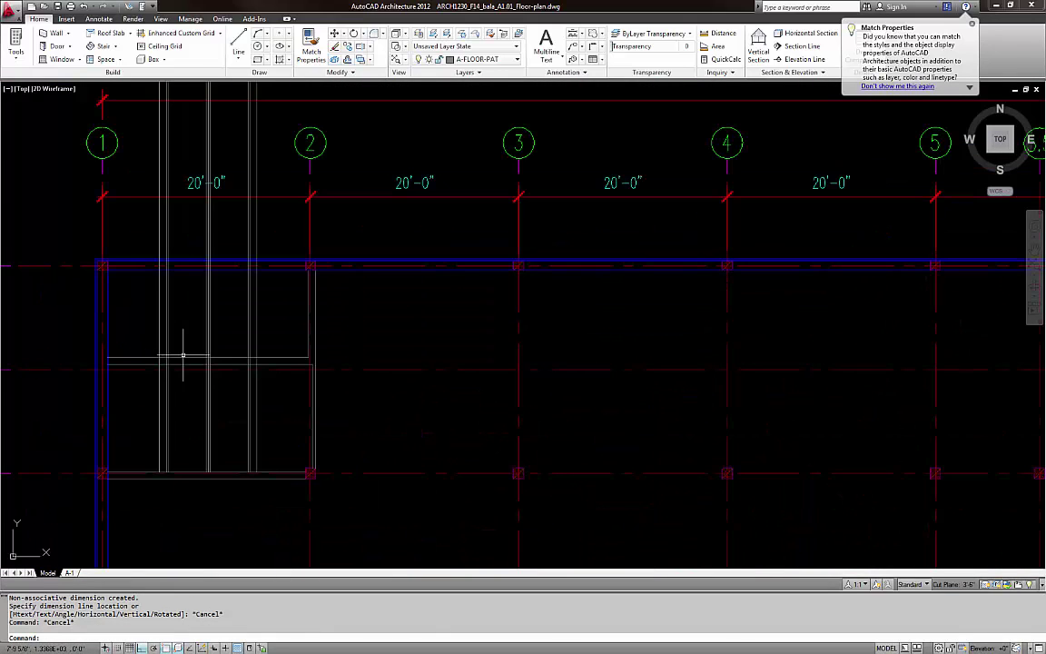
key("Escape")
key("Escape")
type("o")
key("Return")
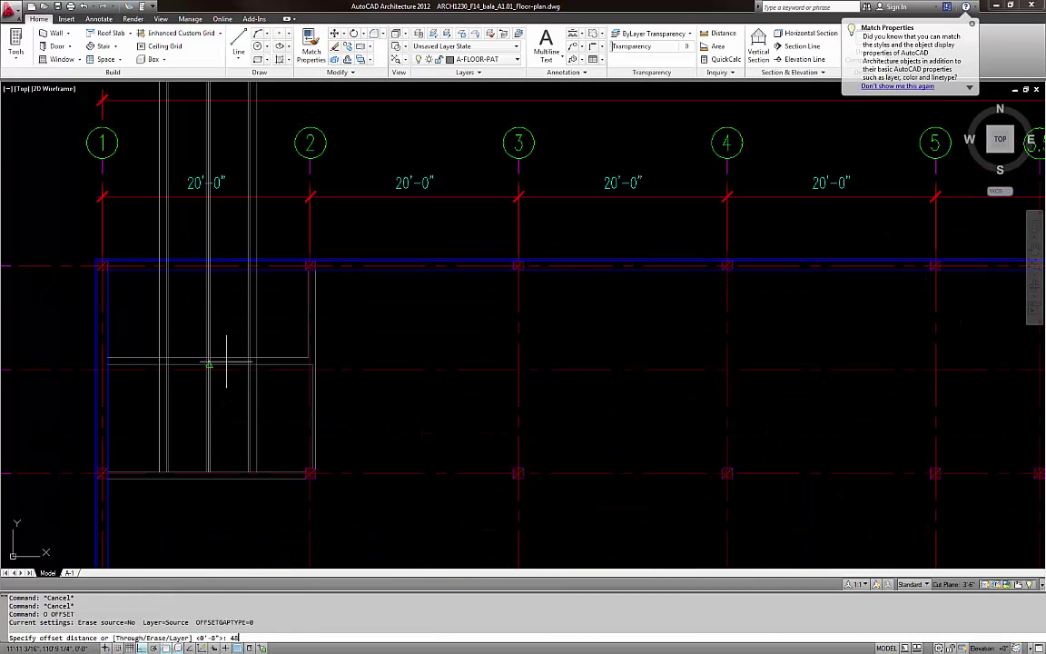
type("48")
key("Return")
left_click(229, 356)
left_click(235, 325)
scroll(227, 315, "up", 3)
key("Escape")
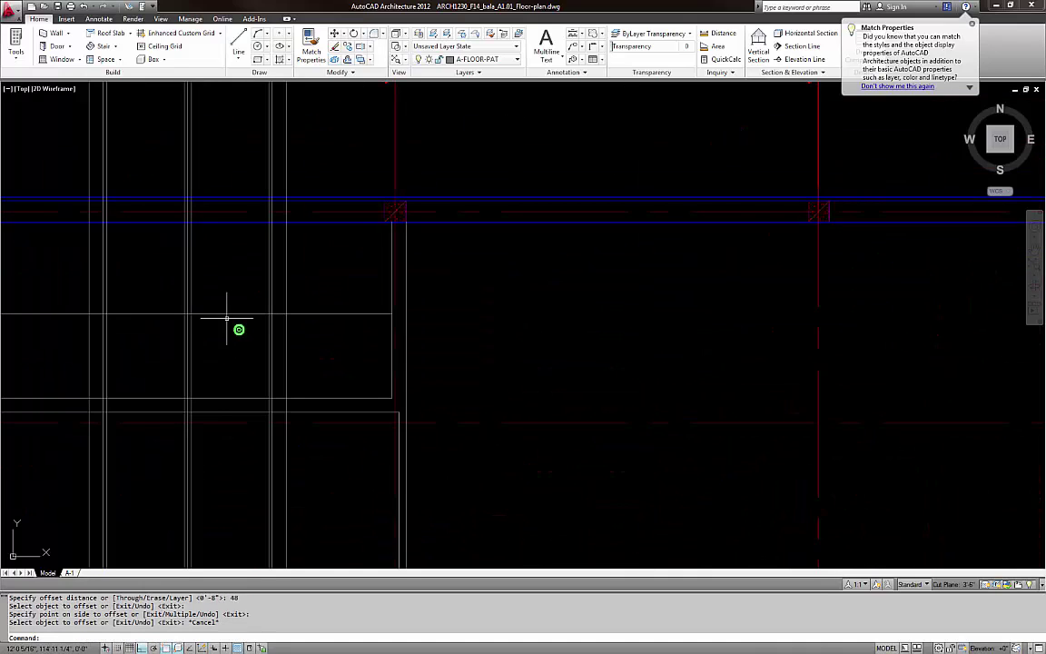
key("Escape")
key("Escape")
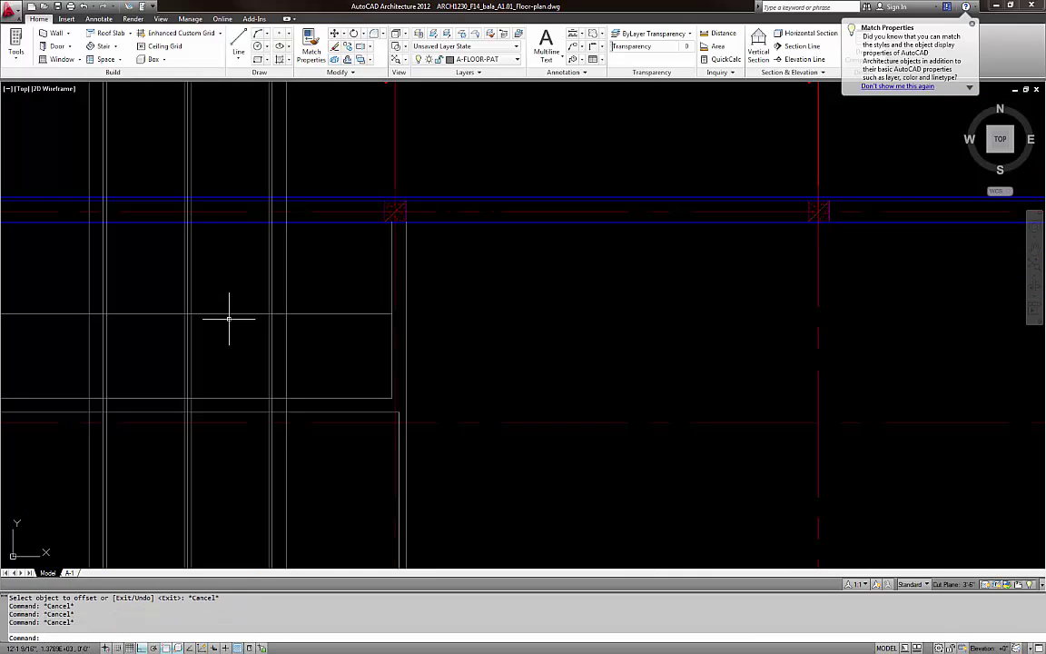
Erase the horizontal line offset above the F.5 interior wall
left_click(233, 301)
left_click(229, 340)
type("e")
key("Return")
key("Escape")
Offset the inner line of the exterior wall 4'-0" toward the building's interior
type("o")
key("Return")
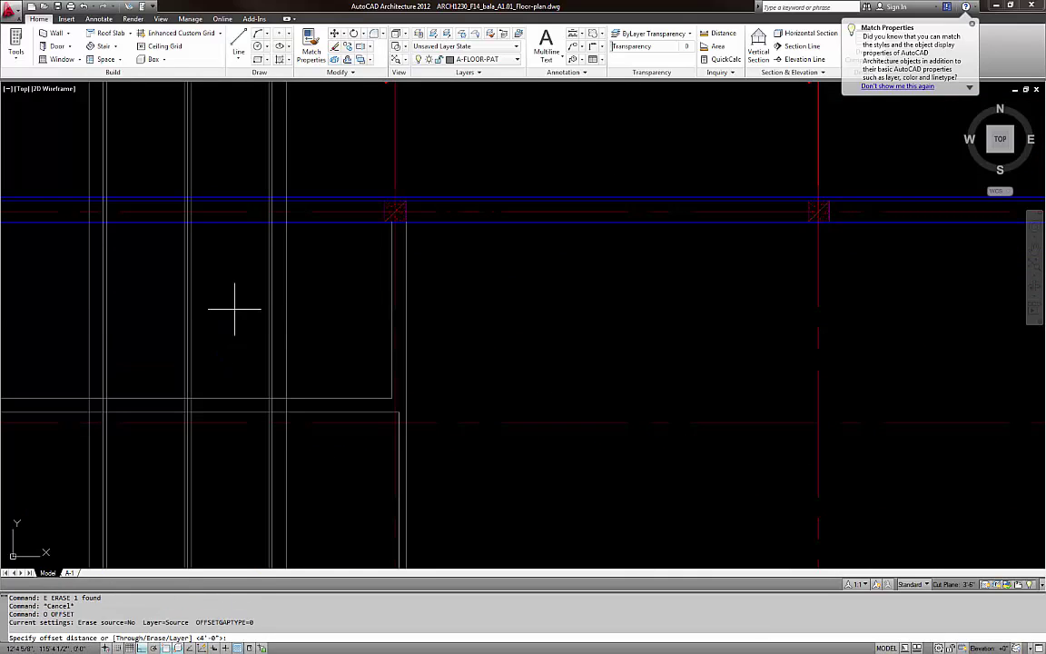
key("Return")
left_click(236, 222)
left_click(233, 249)
key("Escape")
key("Escape")
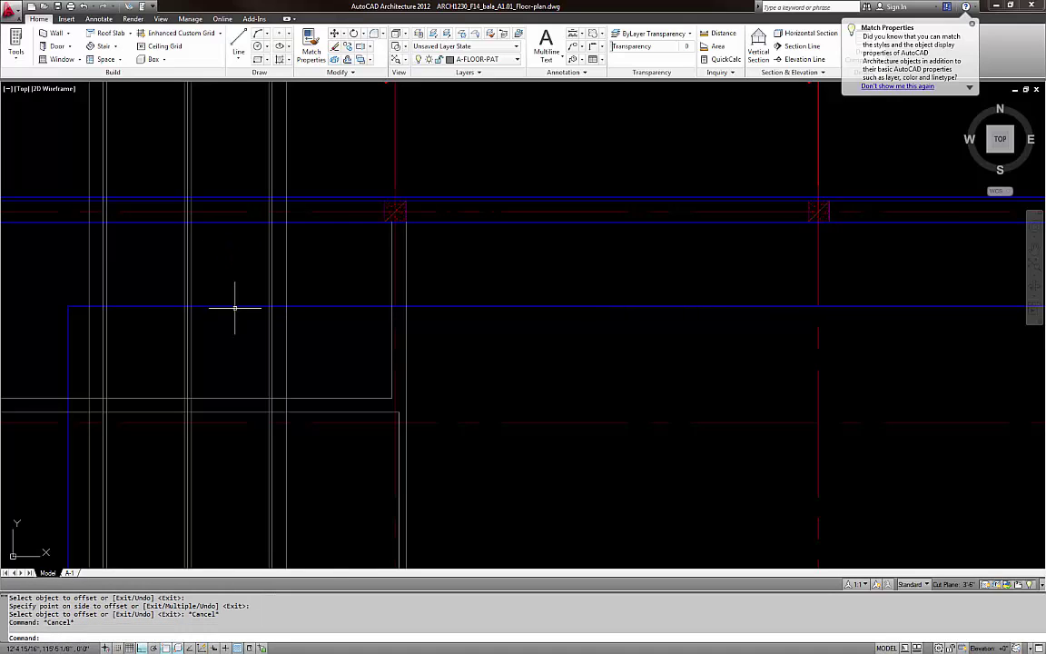
Try to trim the offset exterior wall outline with only the westernmost vertical stair line as cutting edge
middle_click_drag(151, 325, 216, 329)
type("tr")
key("Return")
left_click(153, 322)
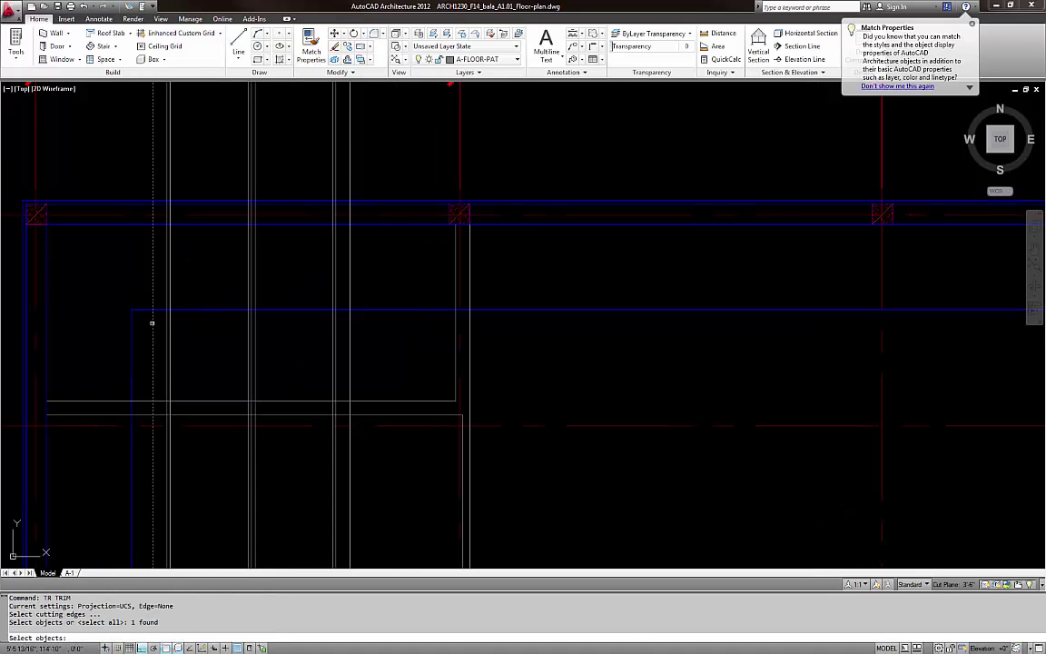
key("Return")
left_click(145, 319)
left_click(133, 288)
key("Escape")
Trim the offset exterior wall outline outside the stair enclosure, using the two outermost vertical stair lines as cutting edges
key("Return")
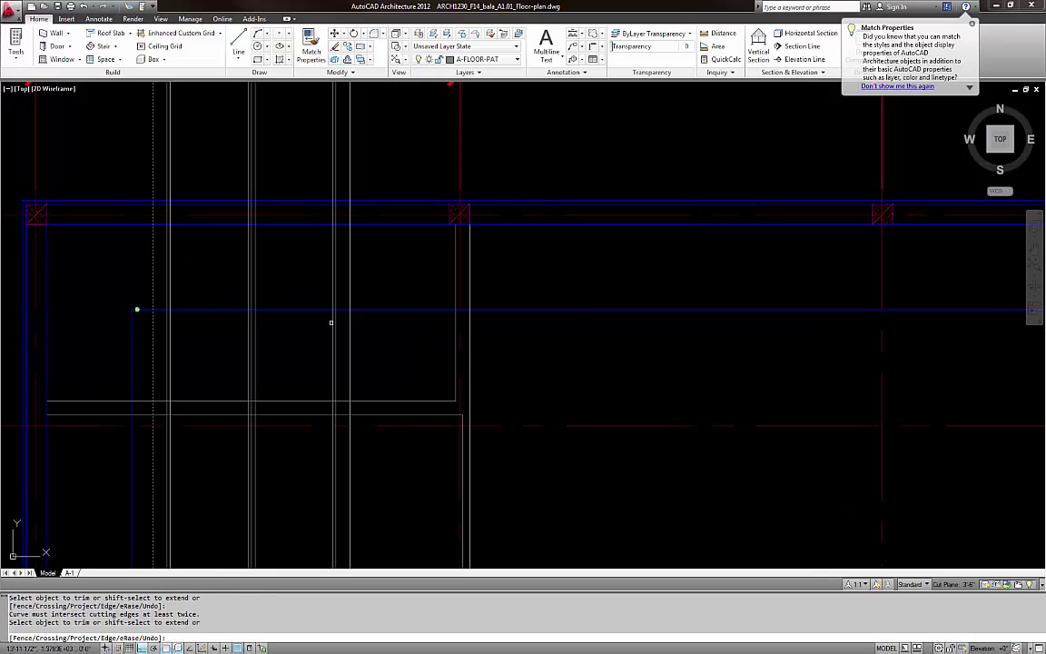
left_click(380, 332)
left_click(338, 322)
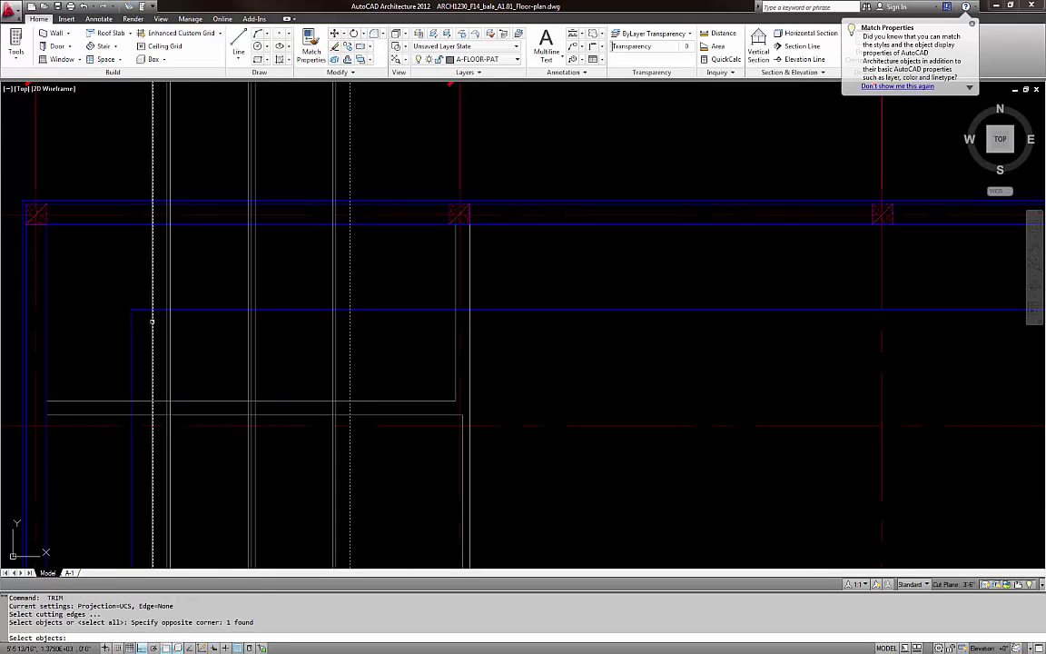
left_click(157, 323)
left_click(141, 328)
key("Return")
left_click(141, 327)
left_click(136, 328)
left_click(413, 338)
left_click(392, 287)
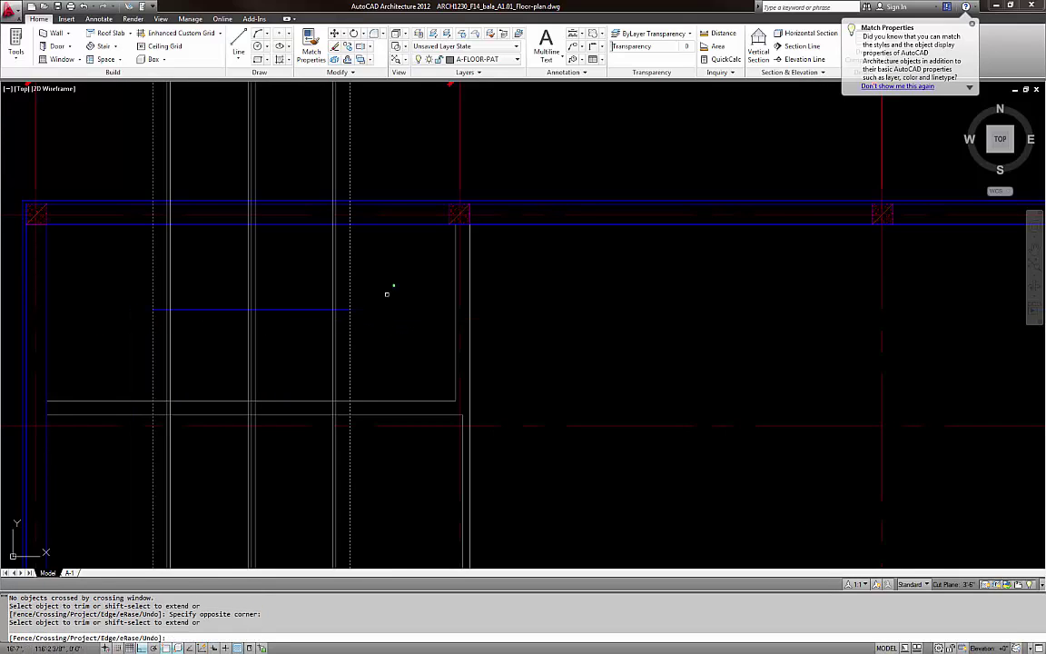
key("Escape")
key("Escape")
Offset the stair enclosure's north wall line 8 inches to the south
type("o")
key("Return")
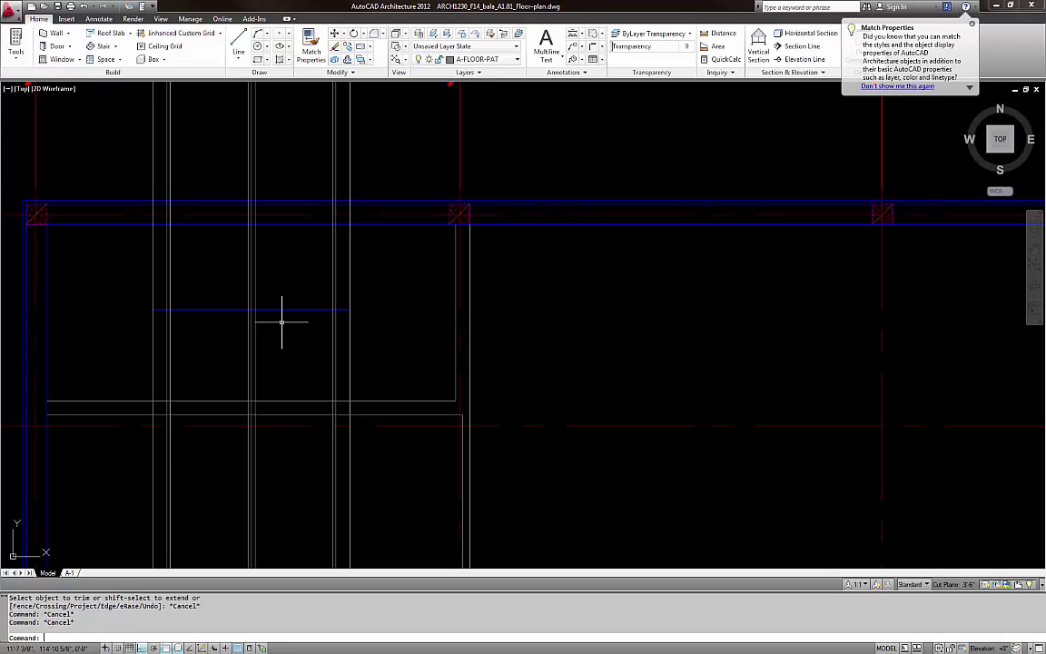
type("8")
key("Return")
left_click(287, 310)
left_click(287, 327)
key("Escape")
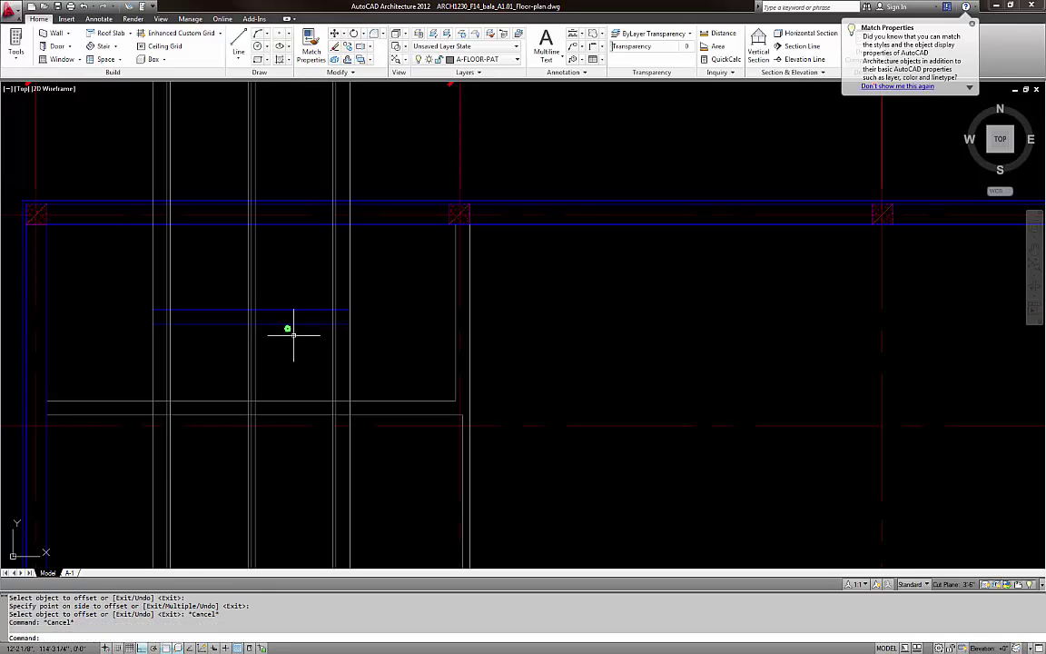
Try to fillet the west vertical stair line with the inner line of the enclosure's north wall
type("f")
key("Return")
left_click(166, 341)
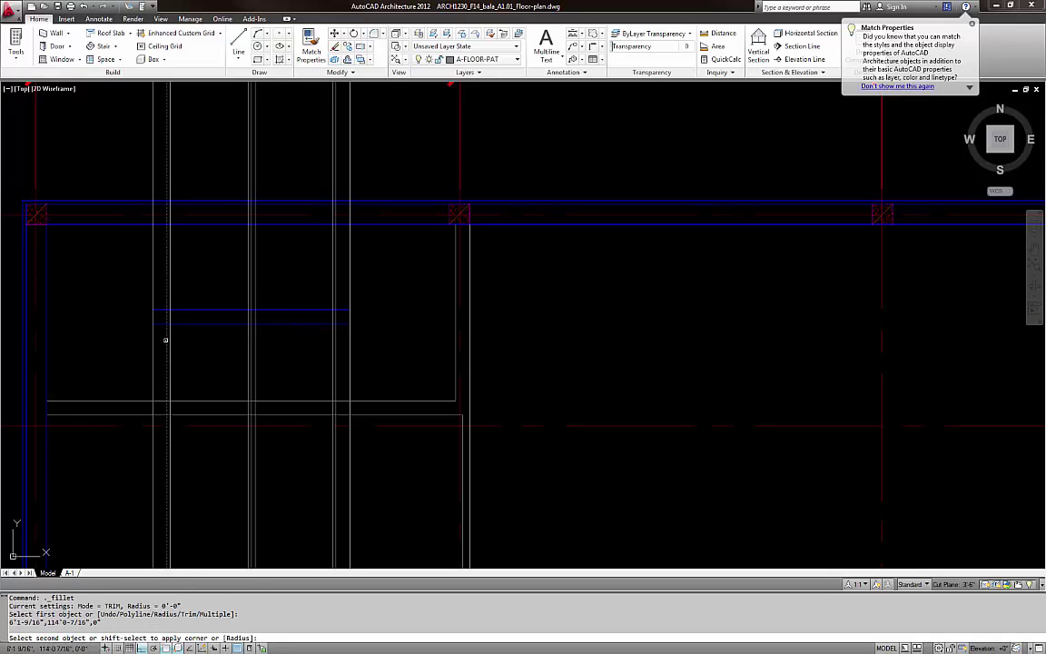
left_click(184, 321)
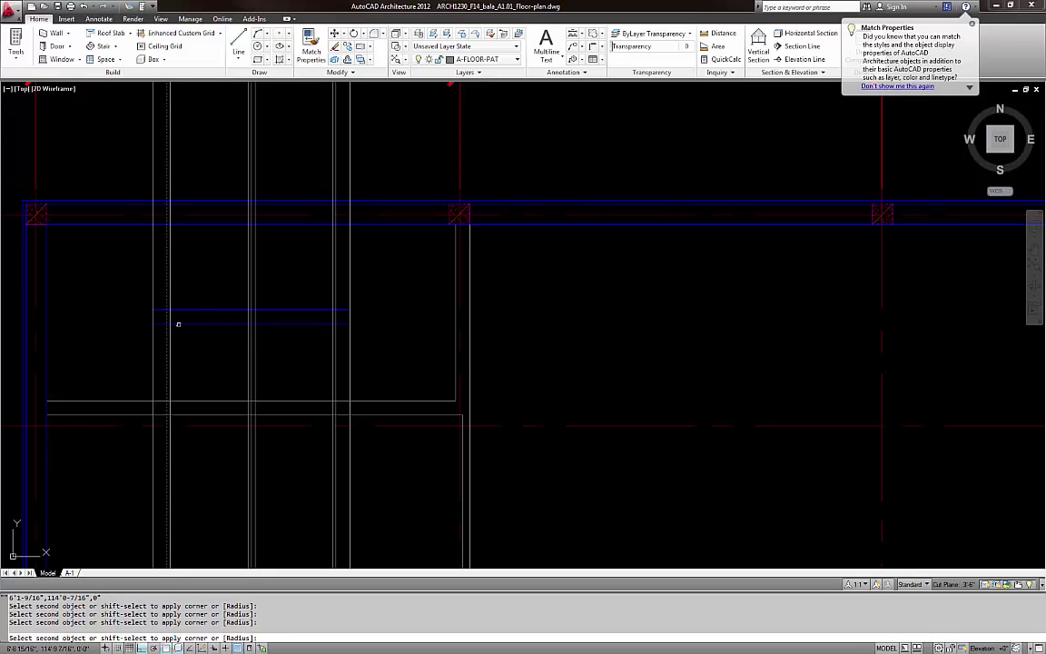
key("Escape")
Trim all vertical stair lines north of the stair enclosure's outer north wall line
type("tr")
key("Return")
key("Return")
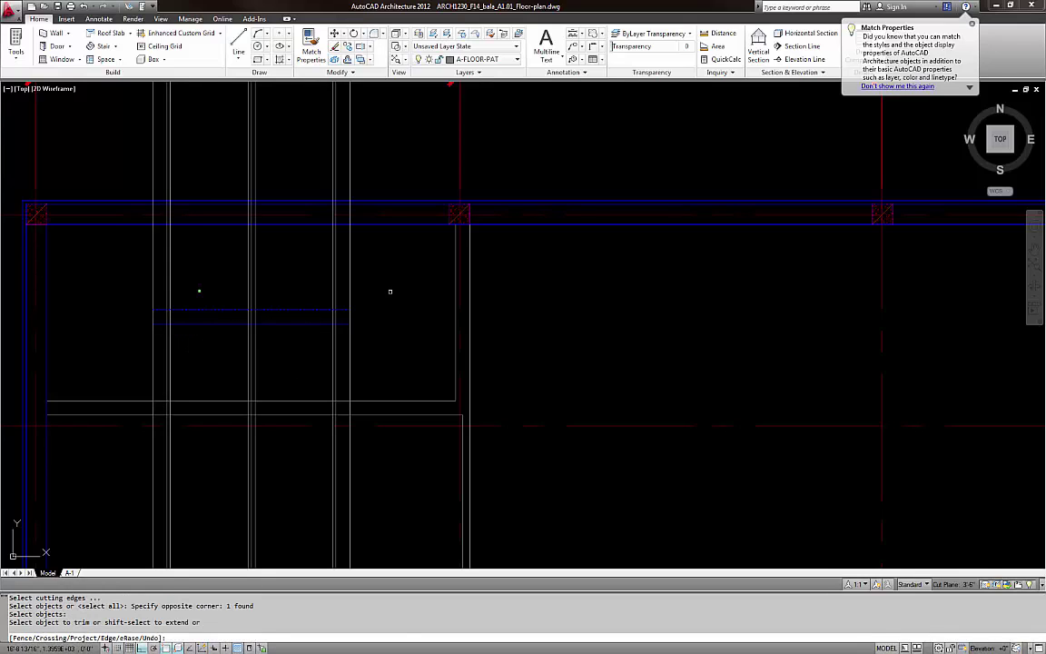
left_click(400, 290)
left_click(117, 275)
key("Escape")
scroll(358, 317, "down", 2)
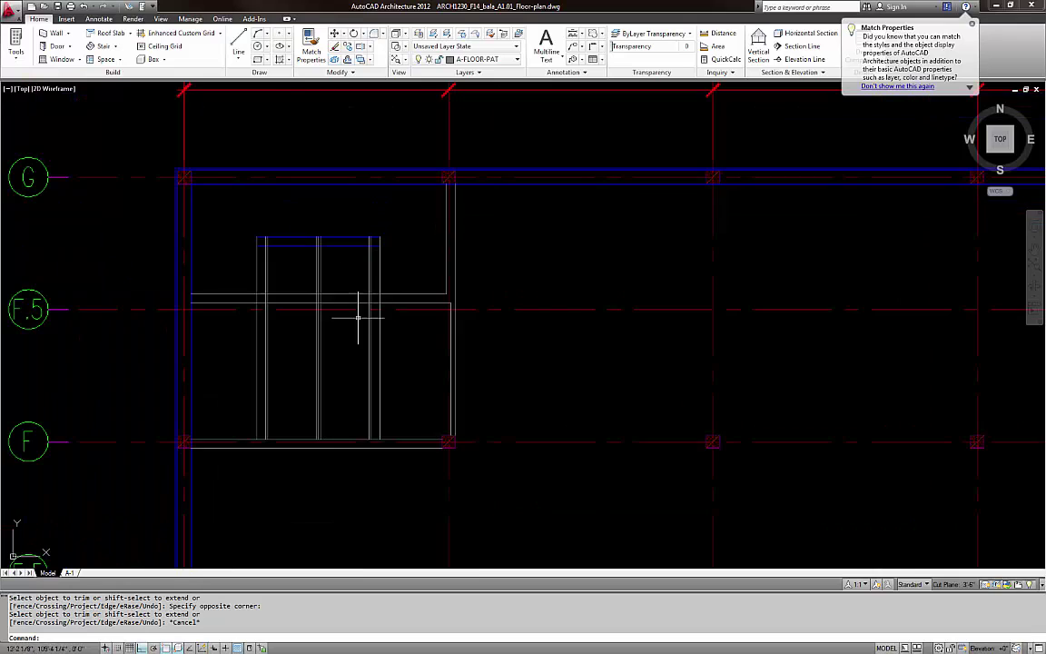
Trim the F.5 wall lines across the stair opening, using the west and east inner vertical stair lines as cutting edges
scroll(344, 318, "up", 2)
scroll(349, 326, "down", 1)
key("Escape")
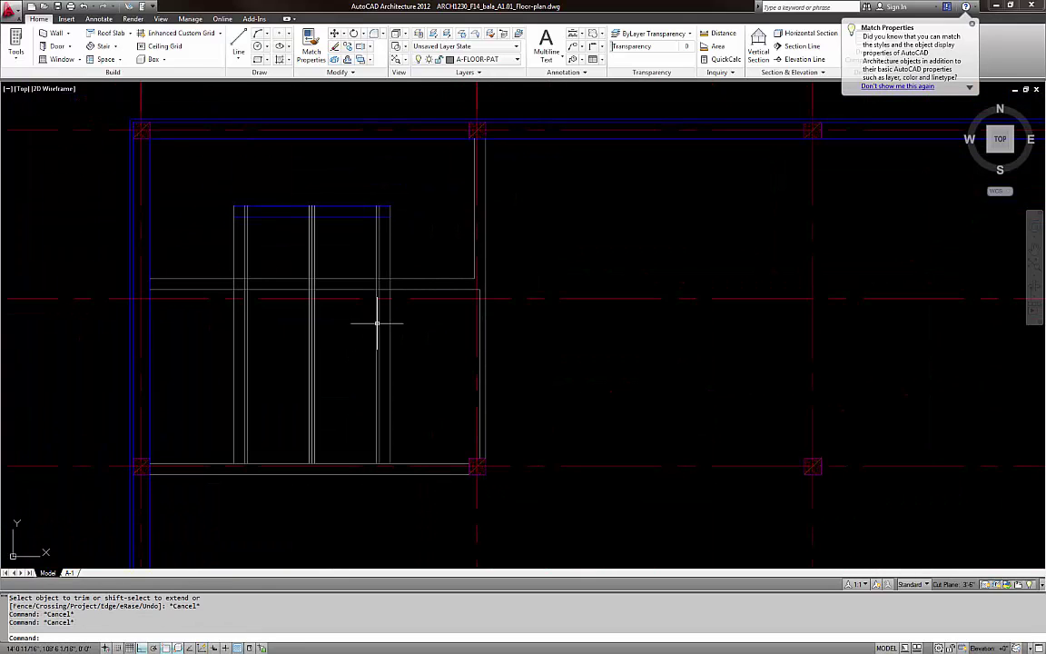
type("tr")
key("Return")
left_click(379, 318)
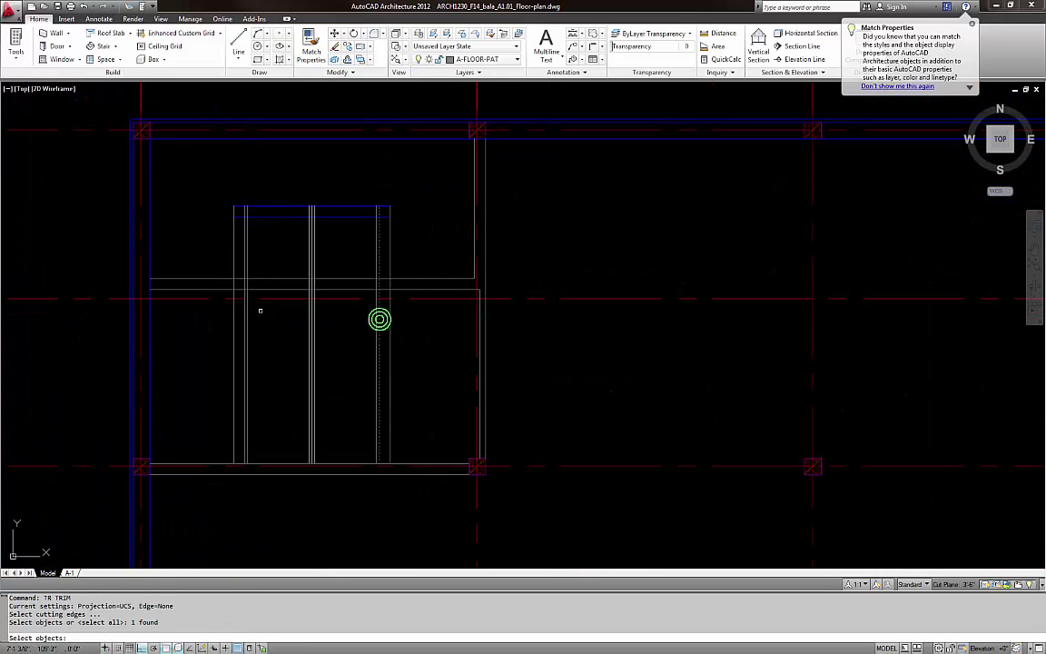
left_click(245, 300)
key("Return")
left_click(282, 269)
left_click(258, 337)
key("Escape")
scroll(378, 318, "down", 2)
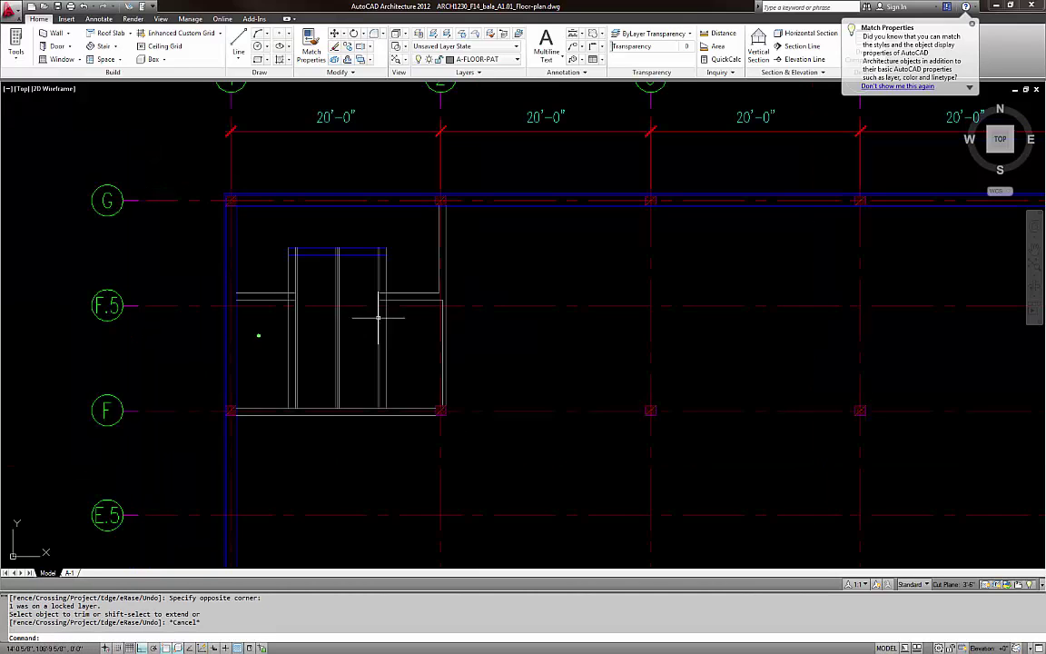
Trim the overlapping lines where the F.5 wall meets the stair enclosure's west wall
scroll(280, 297, "up", 3)
key("Escape")
key("Escape")
type("tr")
key("Return")
key("Return")
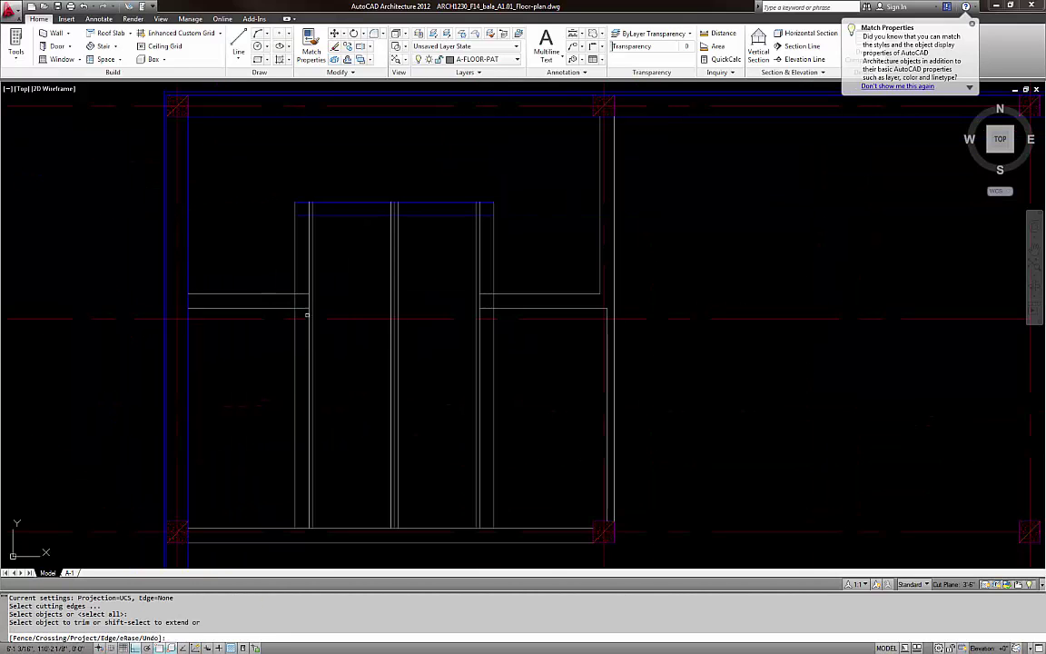
scroll(307, 313, "up", 3)
left_click(306, 315)
left_click(289, 242)
left_click(283, 264)
left_click(245, 272)
scroll(272, 312, "down", 3)
scroll(290, 210, "up", 3)
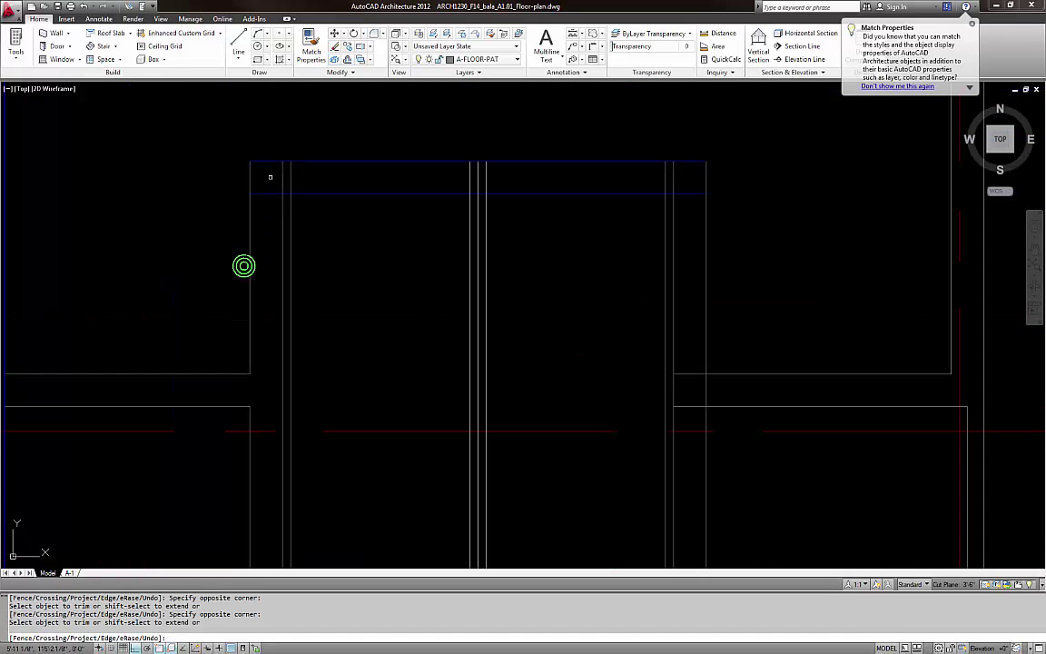
Trim the vertical stair lines inside the enclosure's north wall and clean up the wall's northeast inner corner
left_click(558, 176)
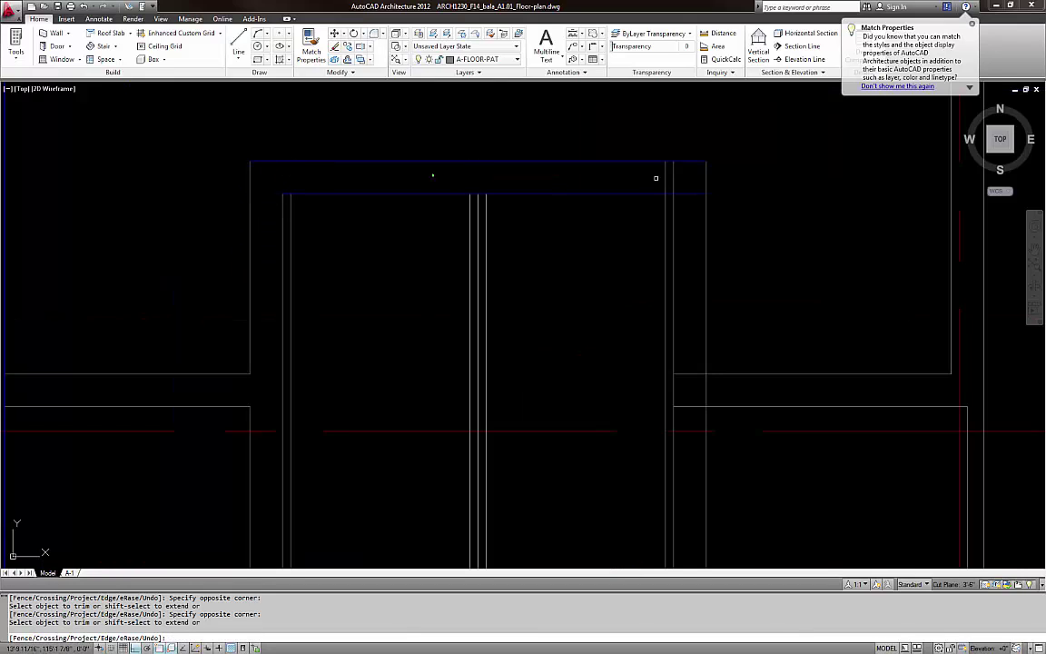
left_click(669, 179)
left_click(656, 172)
left_click(689, 183)
left_click(655, 175)
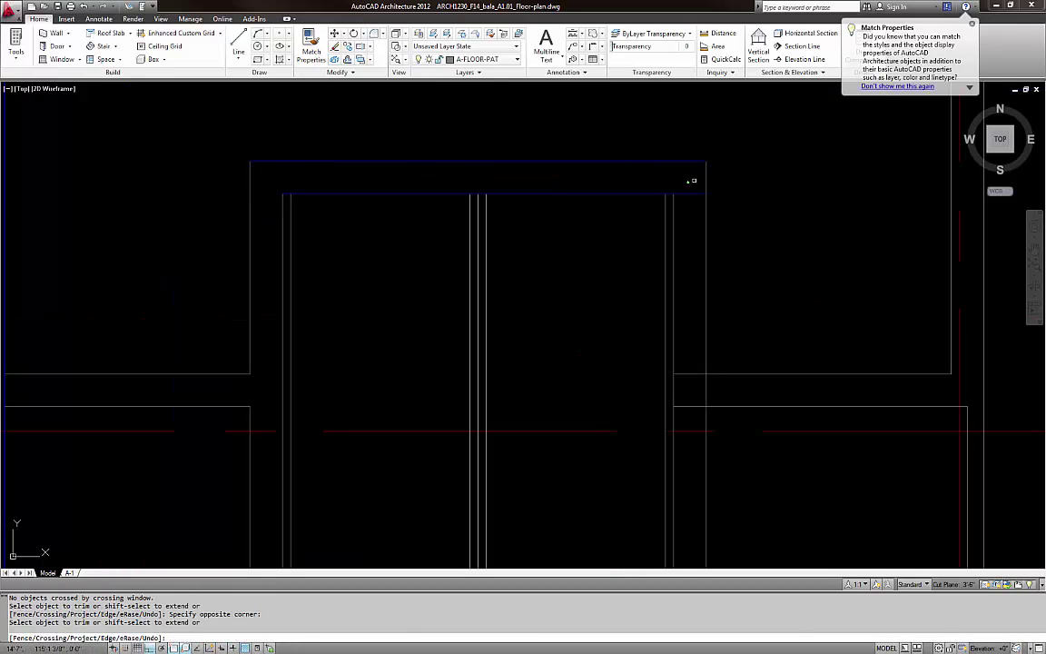
left_click(691, 180)
left_click(691, 212)
Trim the overlapping lines where the F.5 wall meets the stair enclosure's east wall
scroll(731, 405, "up", 3)
left_click(720, 380)
left_click(652, 367)
left_click(659, 444)
left_click(634, 298)
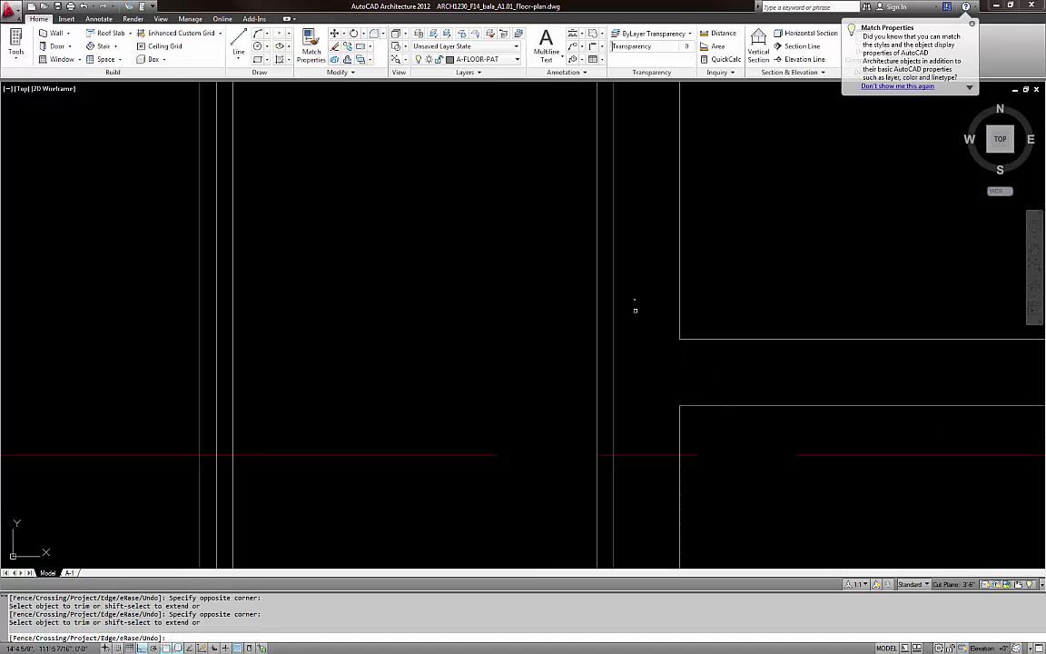
scroll(633, 356, "down", 6)
key("Escape")
key("Escape")
Match the properties of the enclosure's blue north wall line onto the stair side walls, F.5 walls and gridline 2 wall
middle_click_drag(633, 359, 570, 315)
type("MA")
key("Return")
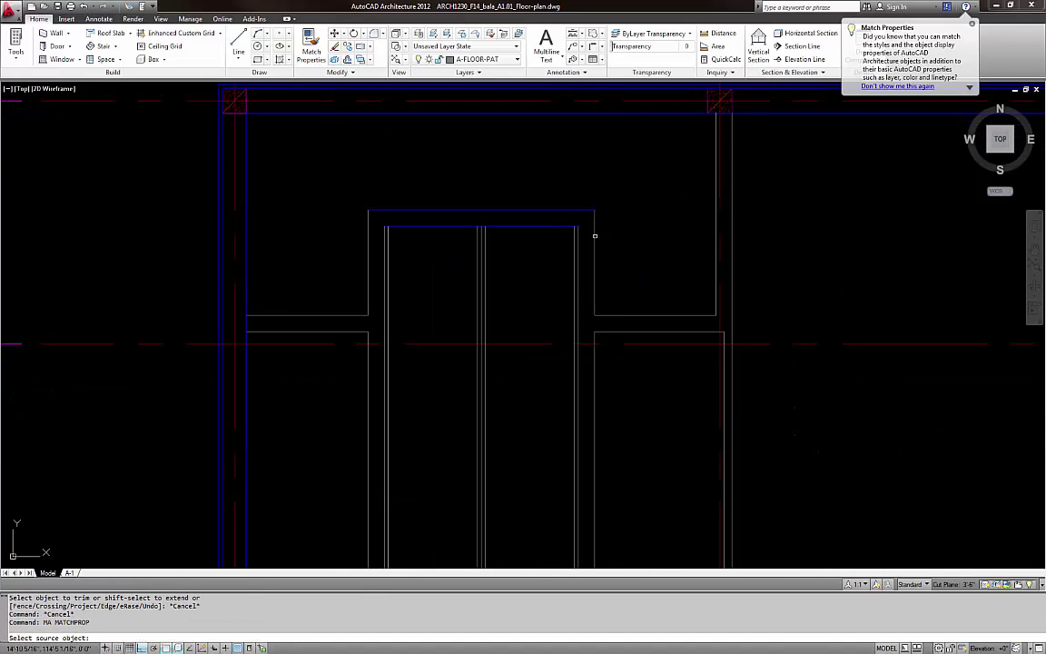
left_click(520, 210)
left_click(625, 327)
left_click(574, 292)
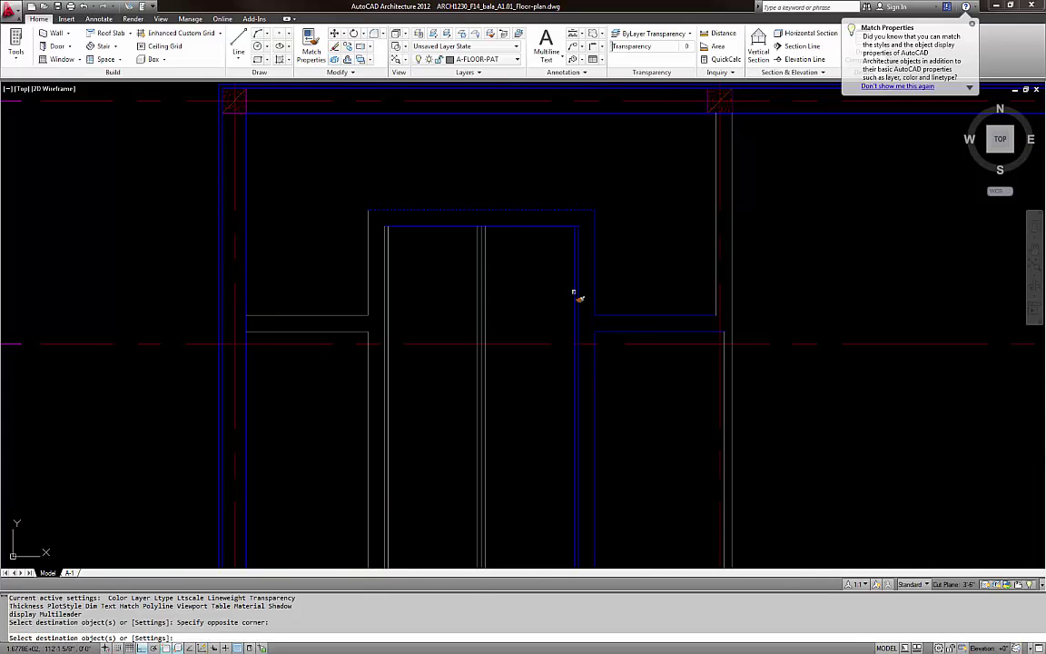
left_click(784, 378)
left_click(730, 311)
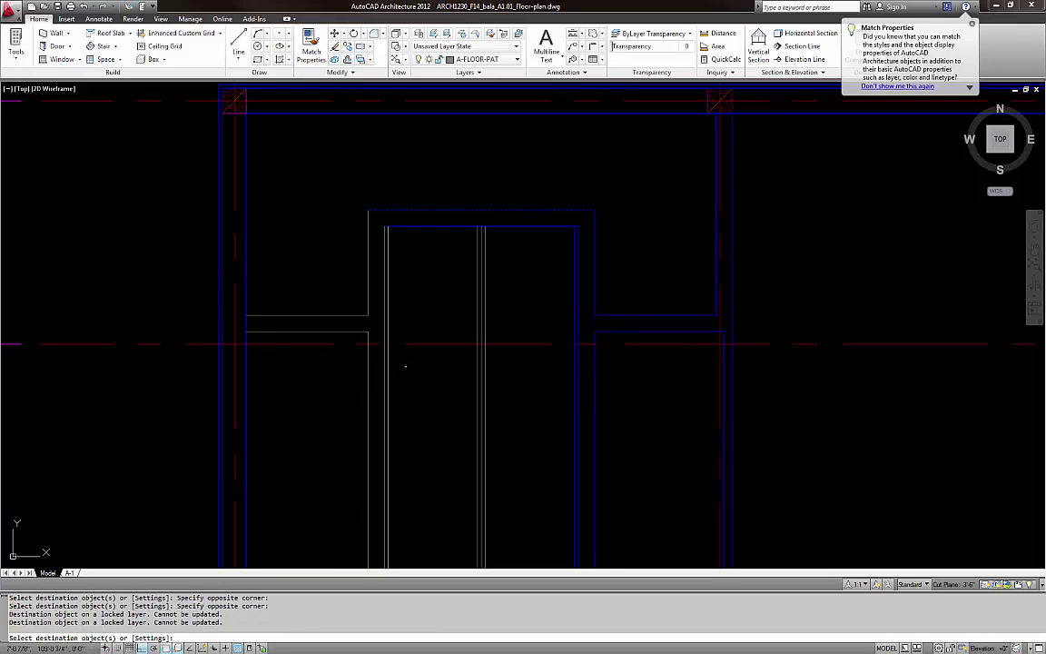
left_click(405, 366)
left_click(299, 247)
key("Escape")
left_click(513, 310)
left_click(436, 291)
middle_click_drag(491, 354, 445, 268)
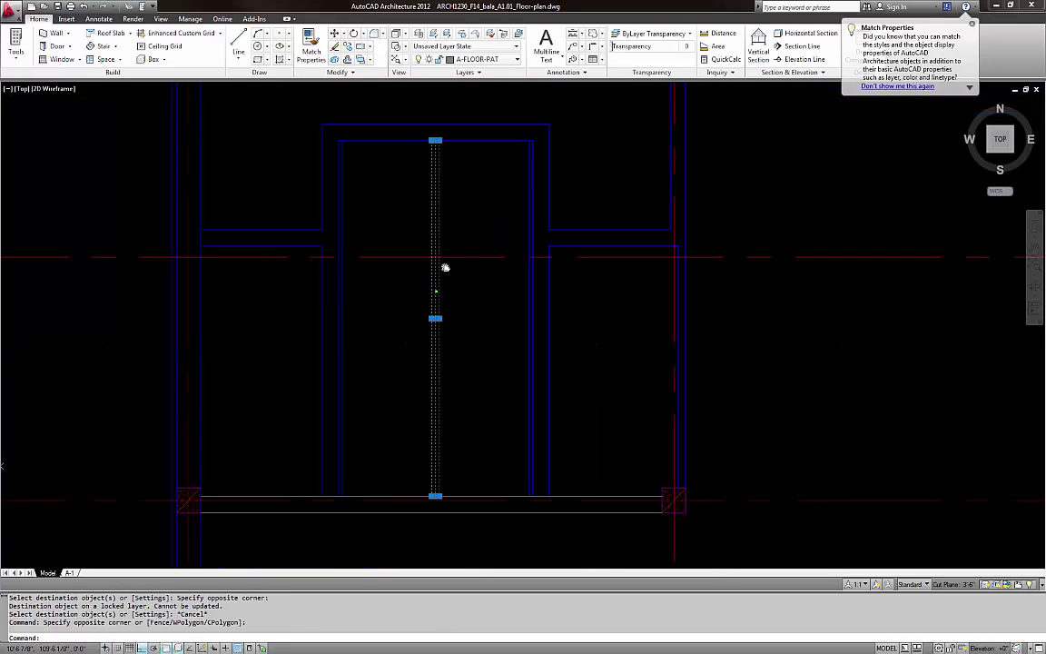
key("Escape")
key("Escape")
Offset the inner line of the stair enclosure's north wall 5' to the south
type("o")
key("Return")
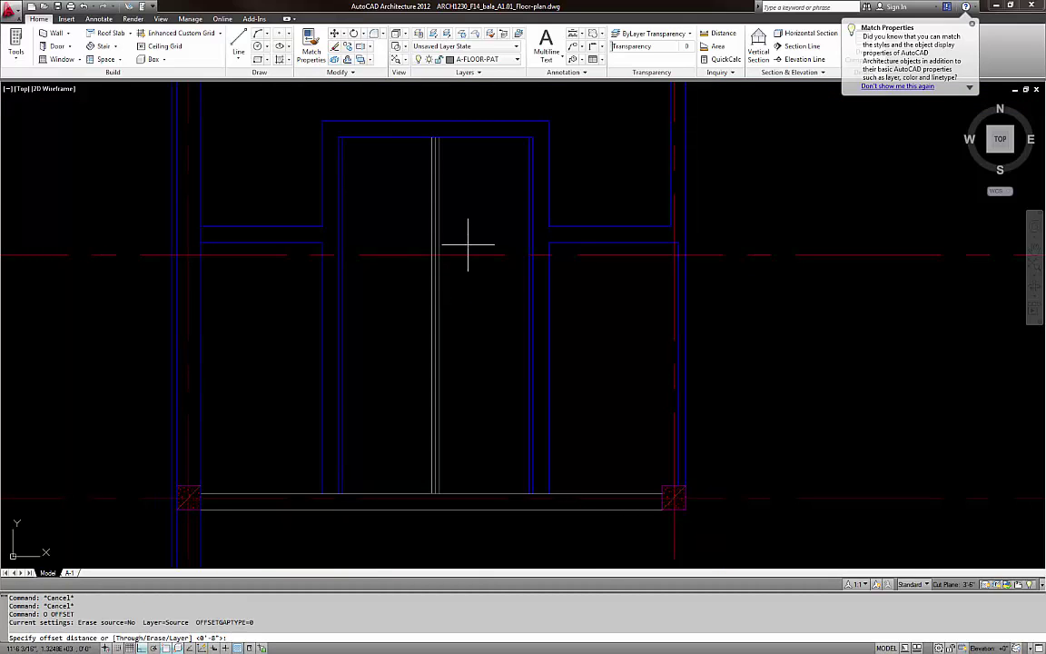
type("5")
key("Return")
type("5'")
key("Return")
left_click(472, 138)
left_click(472, 171)
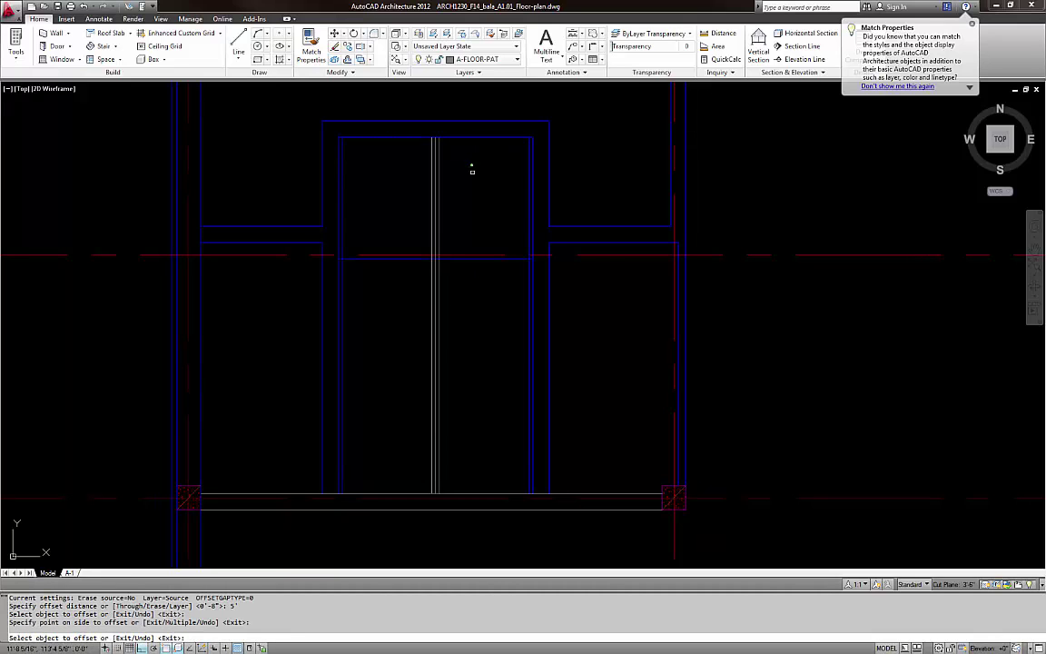
key("Escape")
Examine the stair landing and treads in the northwest stair enclosure on the scanned plan
scroll(376, 275, "down", 8)
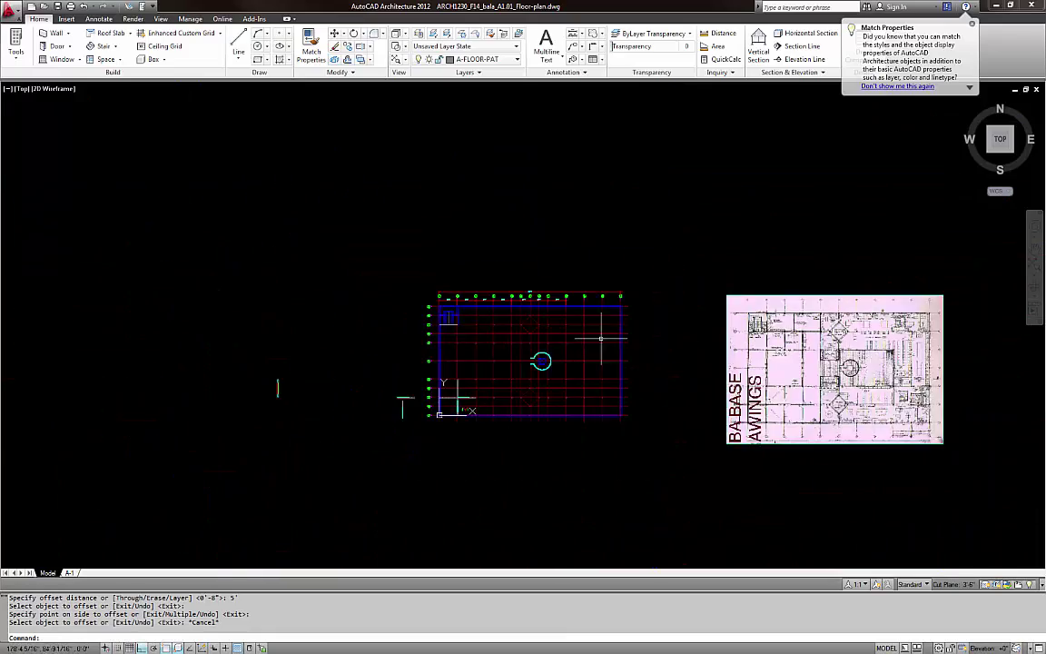
scroll(542, 246, "up", 15)
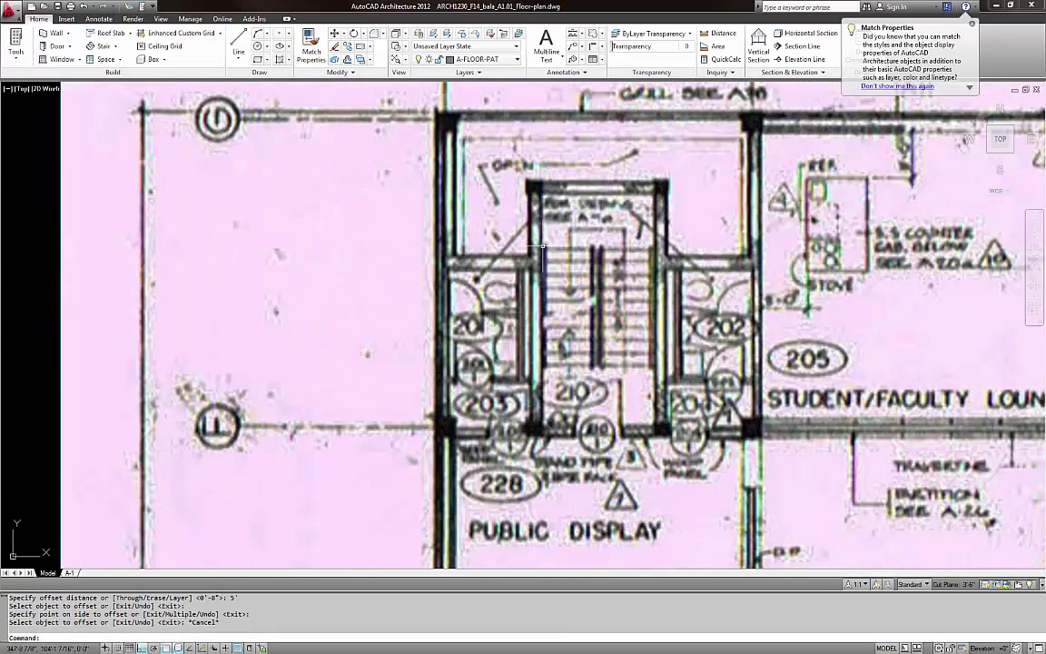
scroll(699, 272, "down", 5)
middle_click_drag(260, 290, 666, 290)
scroll(391, 294, "down", 7)
middle_click_drag(323, 295, 586, 294)
scroll(304, 290, "up", 5)
scroll(282, 278, "up", 8)
middle_click_drag(259, 209, 278, 328)
scroll(235, 311, "up", 5)
Erase the horizontal landing line crossing the stair enclosure just below gridline F.5
left_click(255, 309)
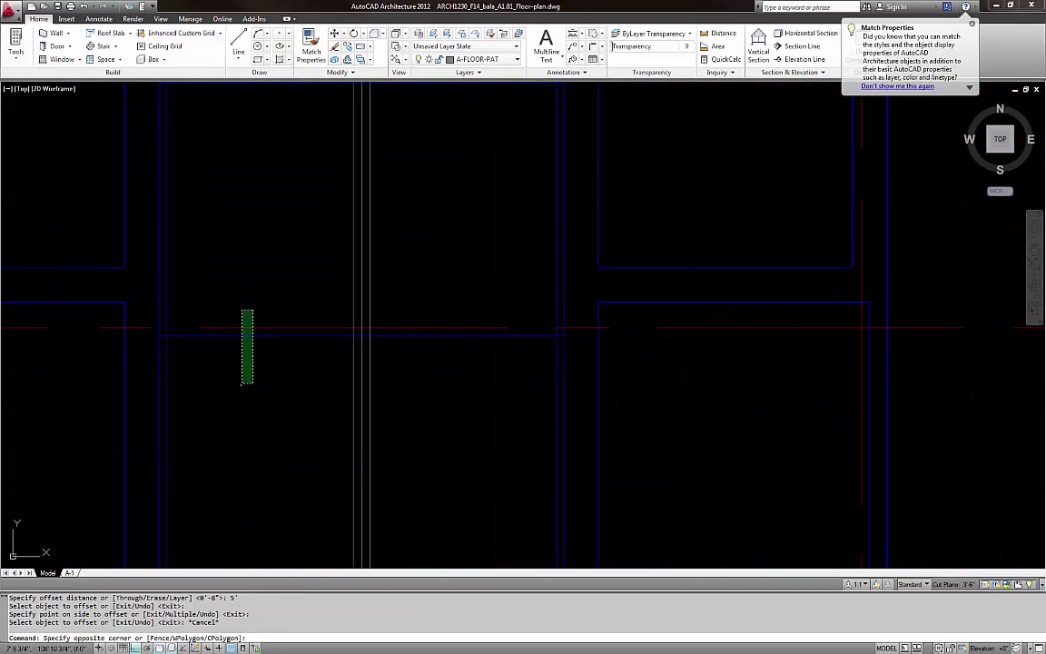
left_click(240, 382)
type("e")
key("Return")
key("Escape")
Offset the inner line of the stair enclosure's north wall 4' to the south
type("4'")
key("Return")
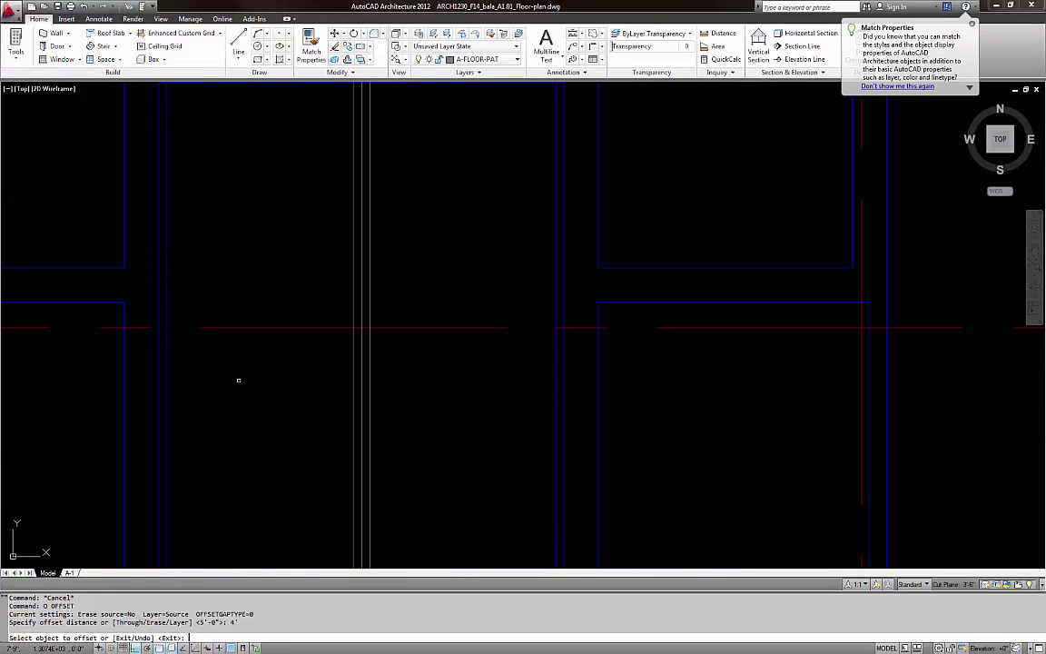
scroll(265, 346, "down", 3)
left_click(268, 187)
left_click(265, 233)
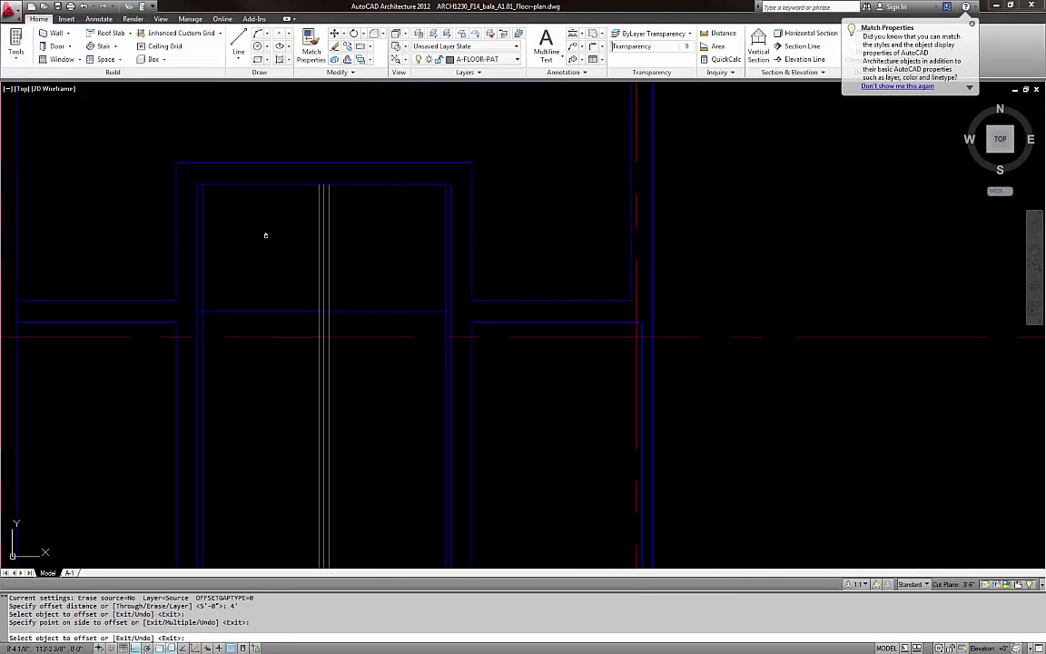
Trim the three central stair lines and the two inner side lines back to the landing line, clearing the landing area north of it
key("Escape")
key("Escape")
key("Escape")
key("Escape")
key("Escape")
type("tr")
key("Return")
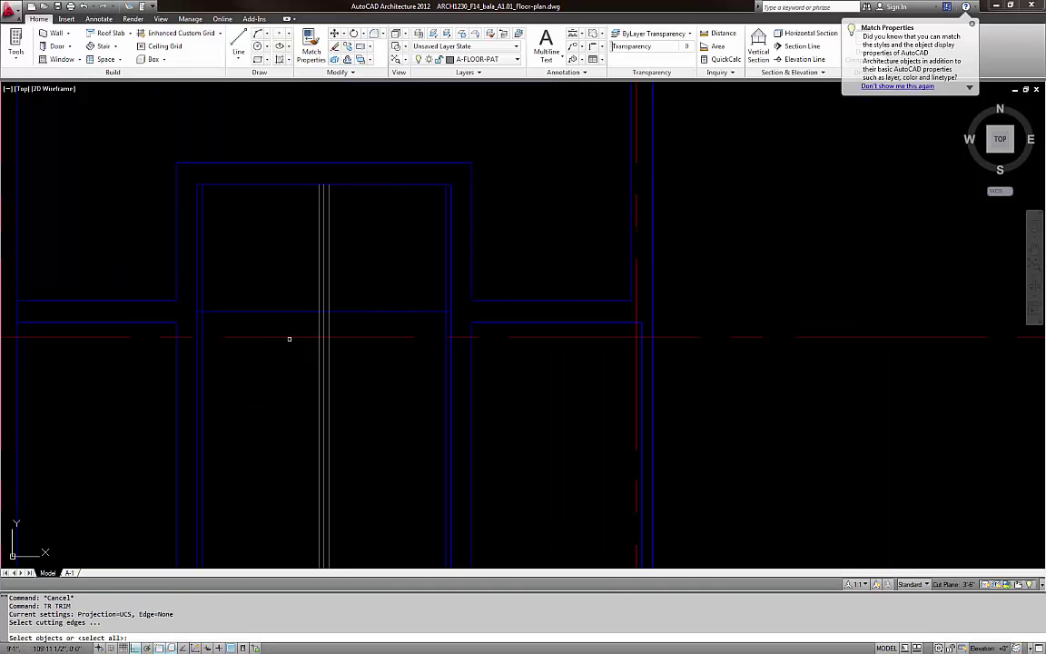
left_click(289, 328)
left_click(265, 282)
key("Return")
left_click(348, 243)
left_click(273, 267)
left_click(203, 283)
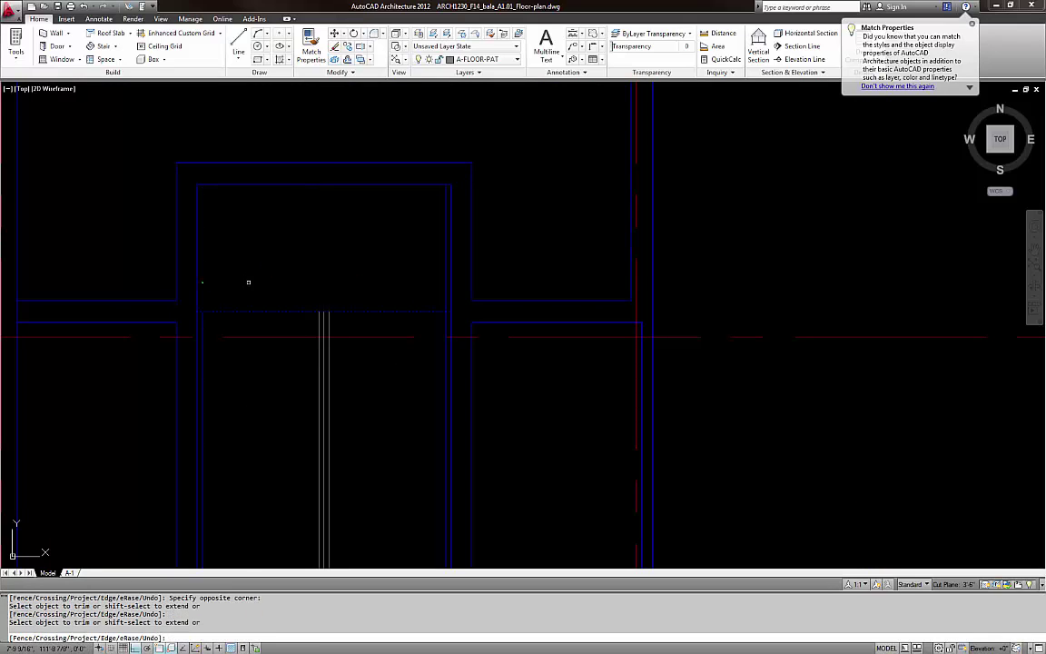
left_click(446, 278)
key("Escape")
scroll(387, 283, "down", 5)
middle_click_drag(368, 366, 367, 322)
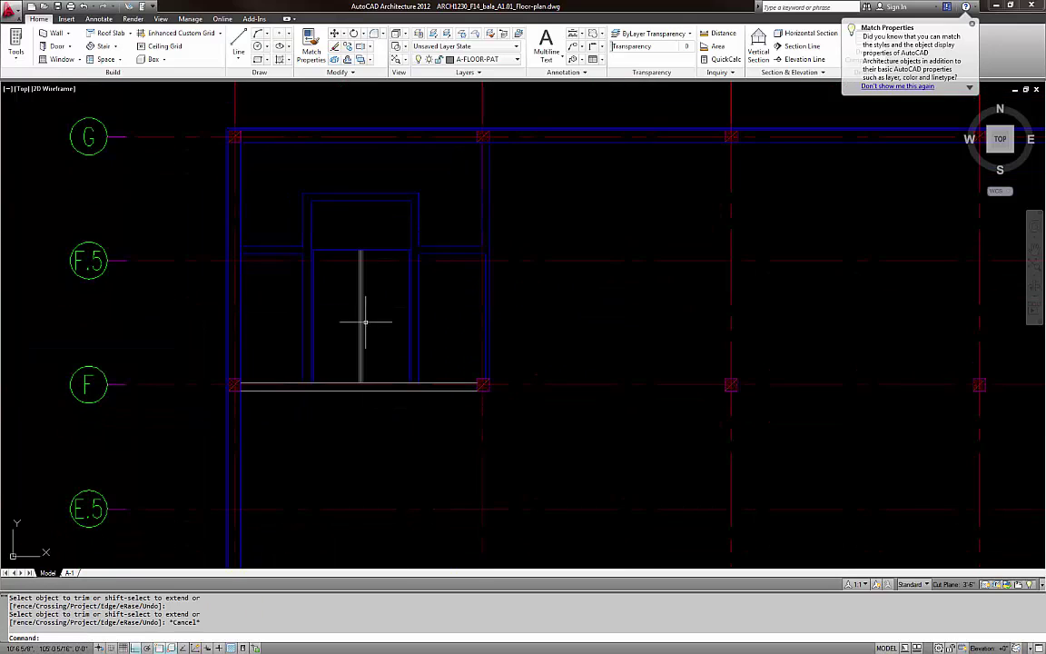
key("Escape")
Match the properties of the two wall lines along gridline F to the stair enclosure's west wall line
scroll(357, 251, "up", 2)
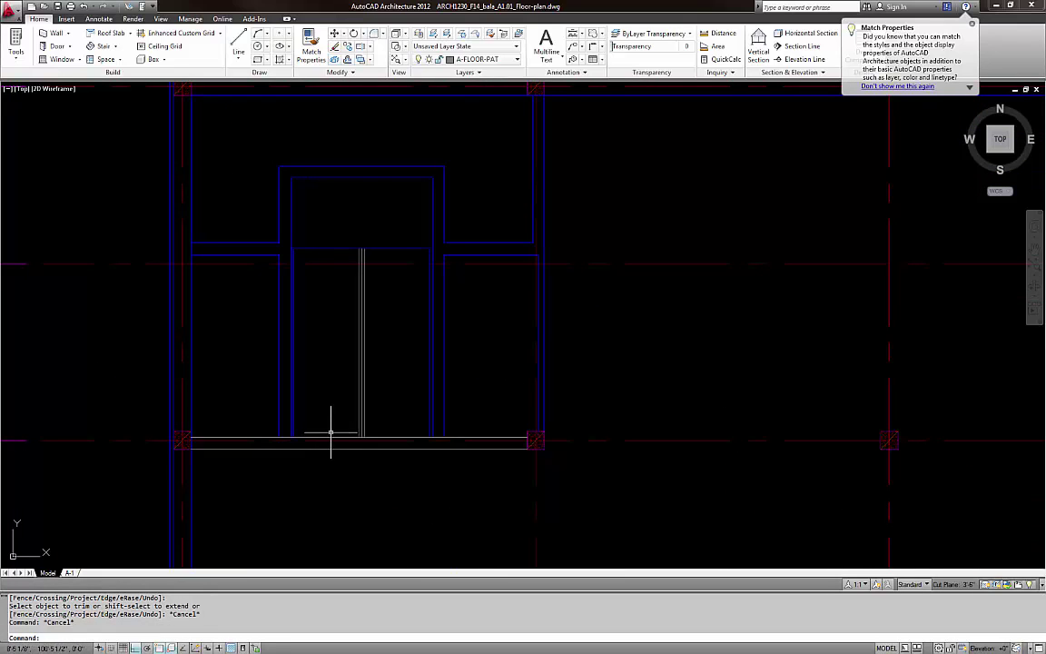
type("ma")
key("Return")
left_click(279, 339)
left_click(329, 477)
left_click(323, 419)
key("Escape")
key("Escape")
Save the floor plan drawing and bring the whole plan and the scanned base drawing into view
scroll(331, 413, "down", 6)
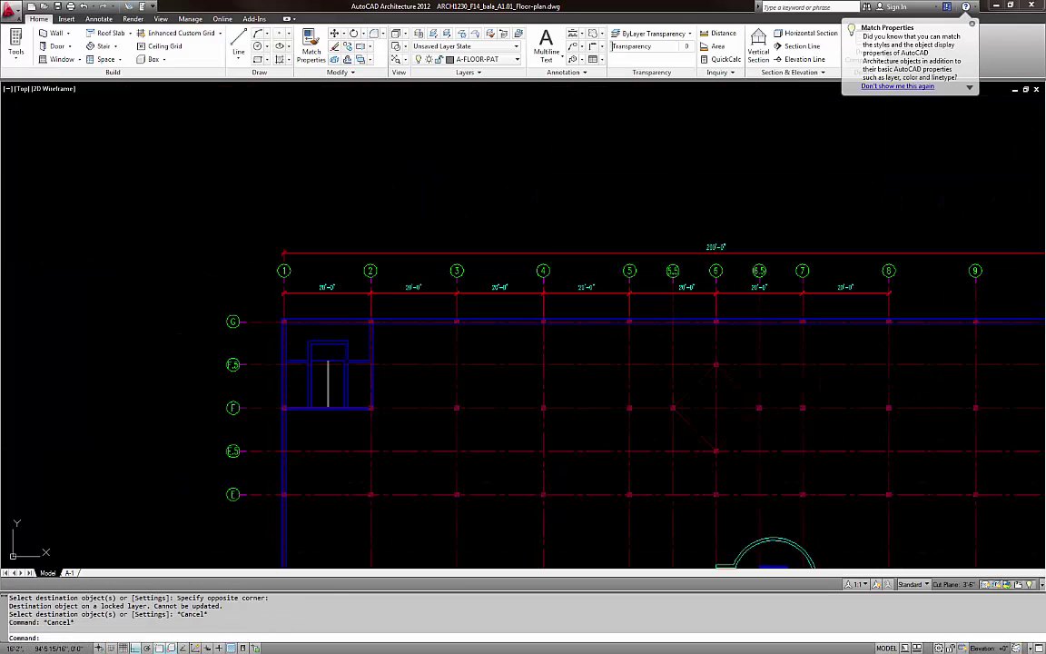
scroll(356, 334, "down", 6)
scroll(420, 366, "up", 1)
key("ctrl+s")
scroll(366, 343, "up", 2)
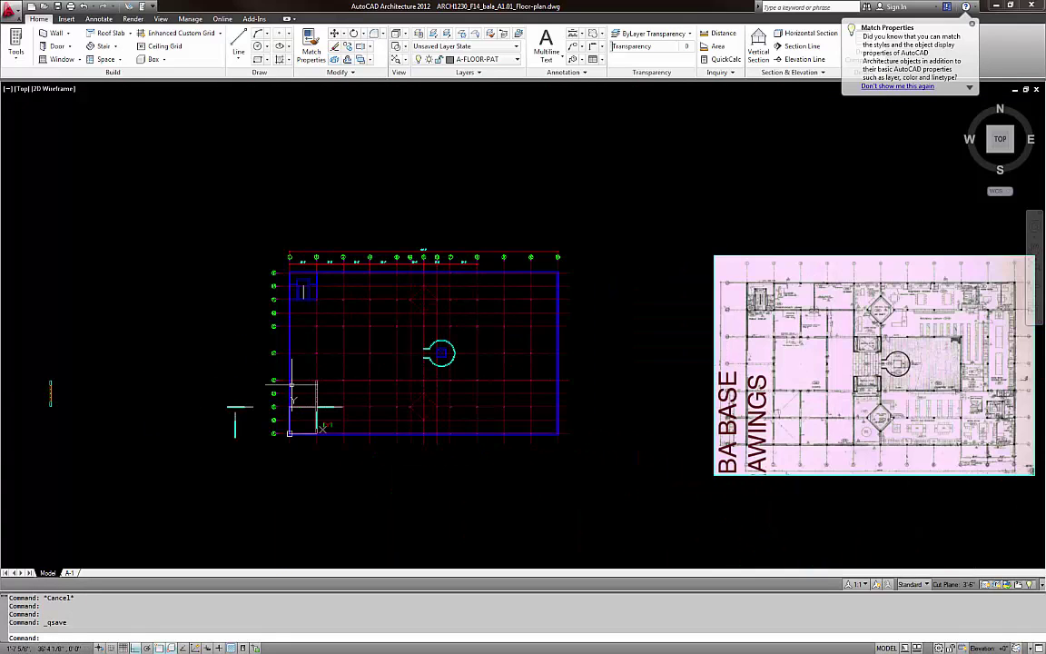
middle_click_drag(599, 383, 573, 380)
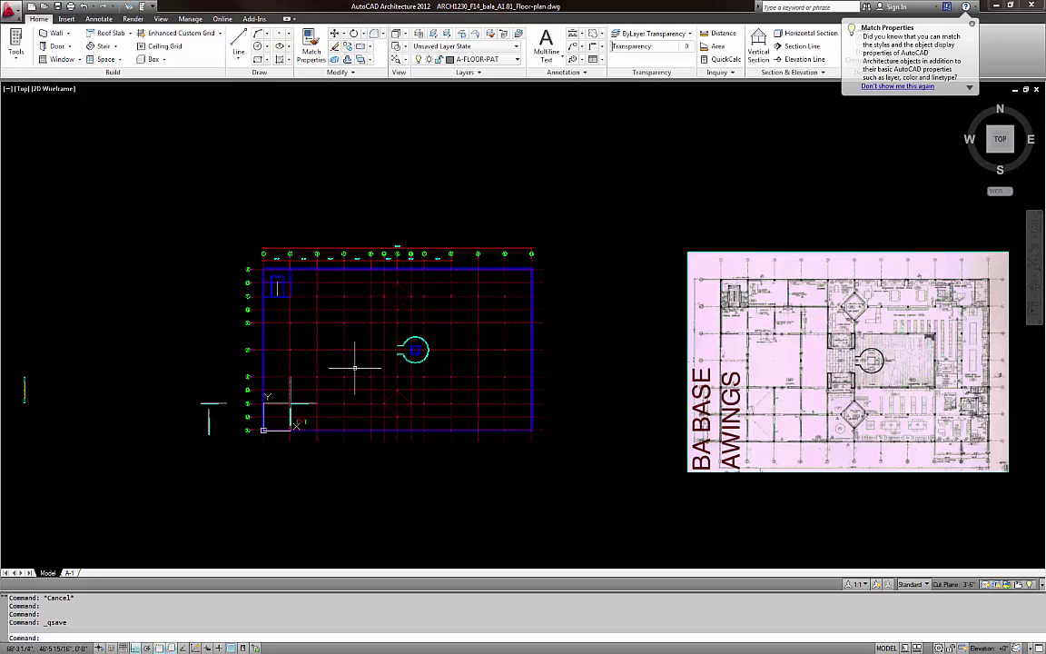
middle_click_drag(291, 404, 178, 400)
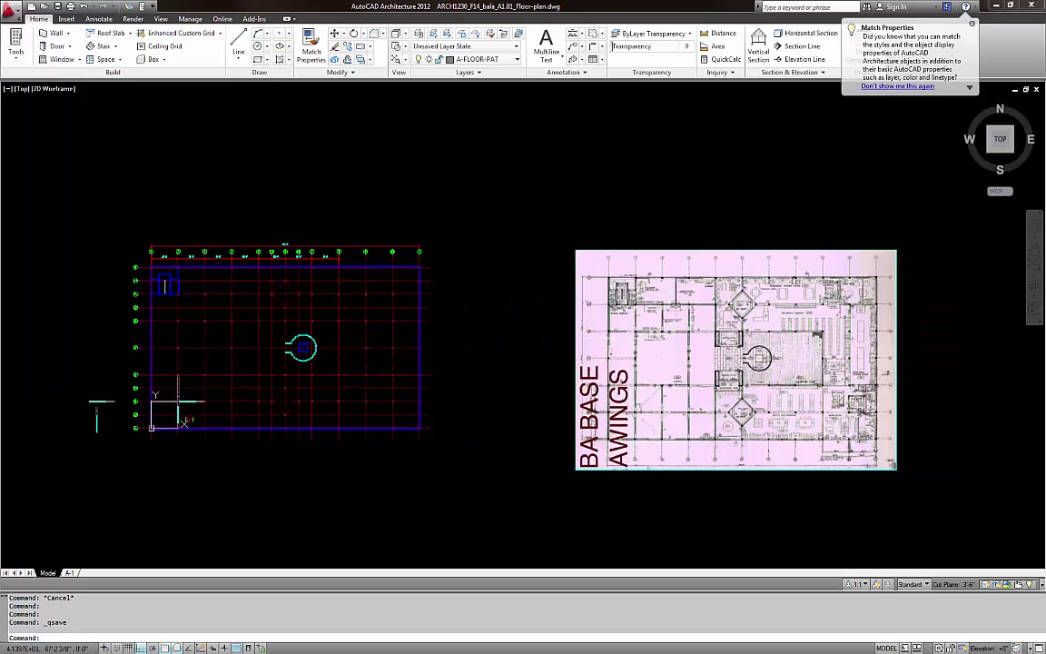